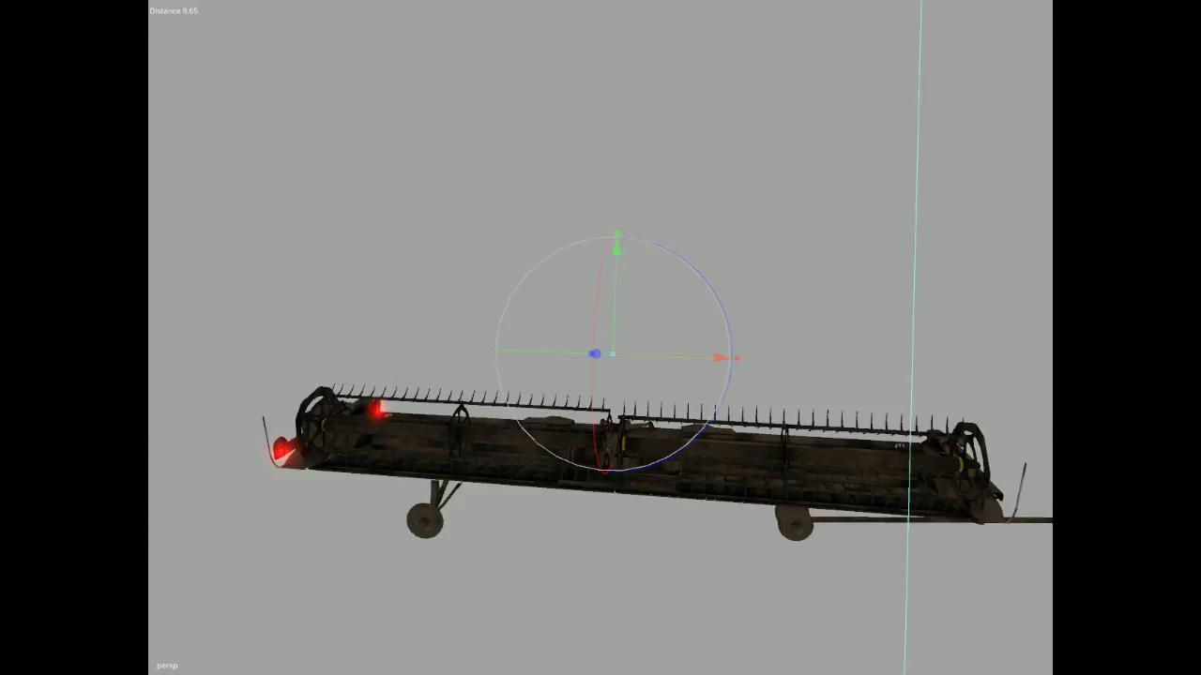
Select the whole header and step through its child nodes to check where their pivots sit along the machine.
left_click(619, 455)
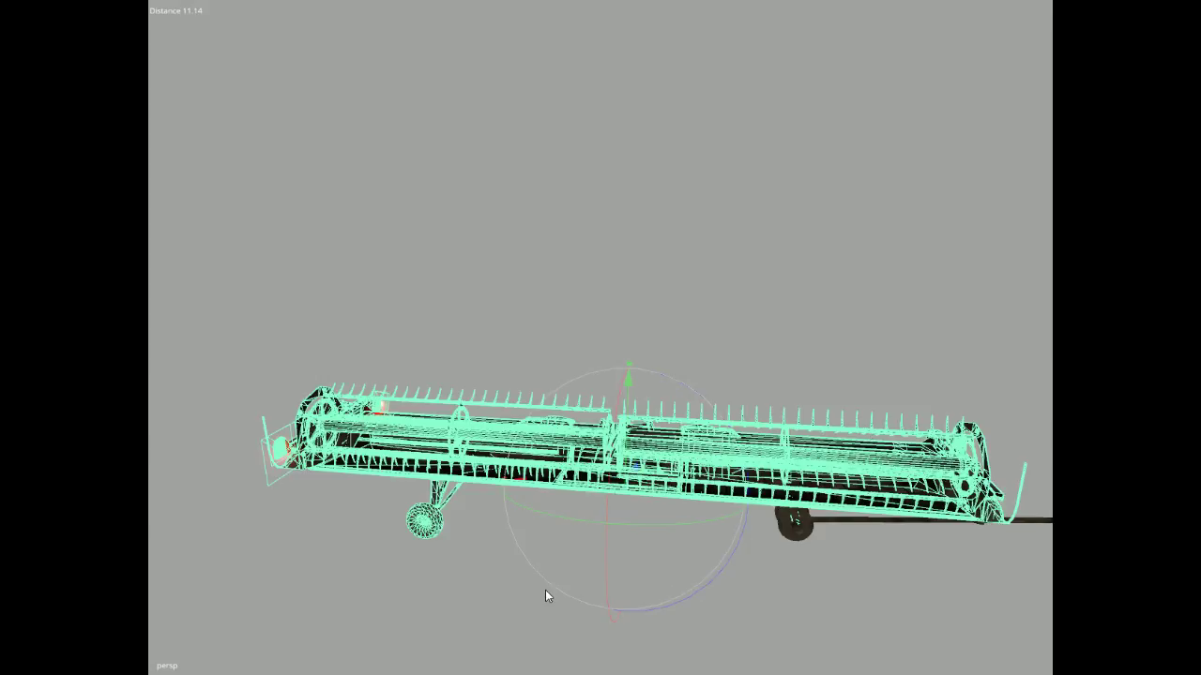
left_click_drag(493, 592, 520, 596, "alt")
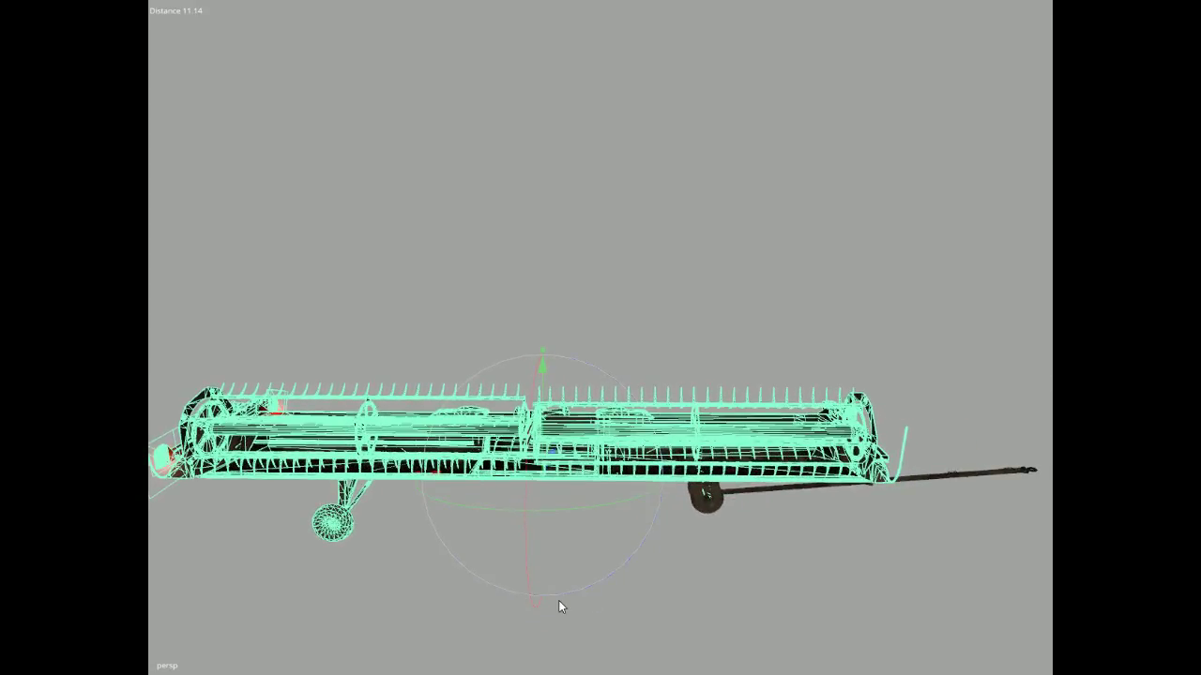
left_click_drag(329, 279, 343, 303, "alt")
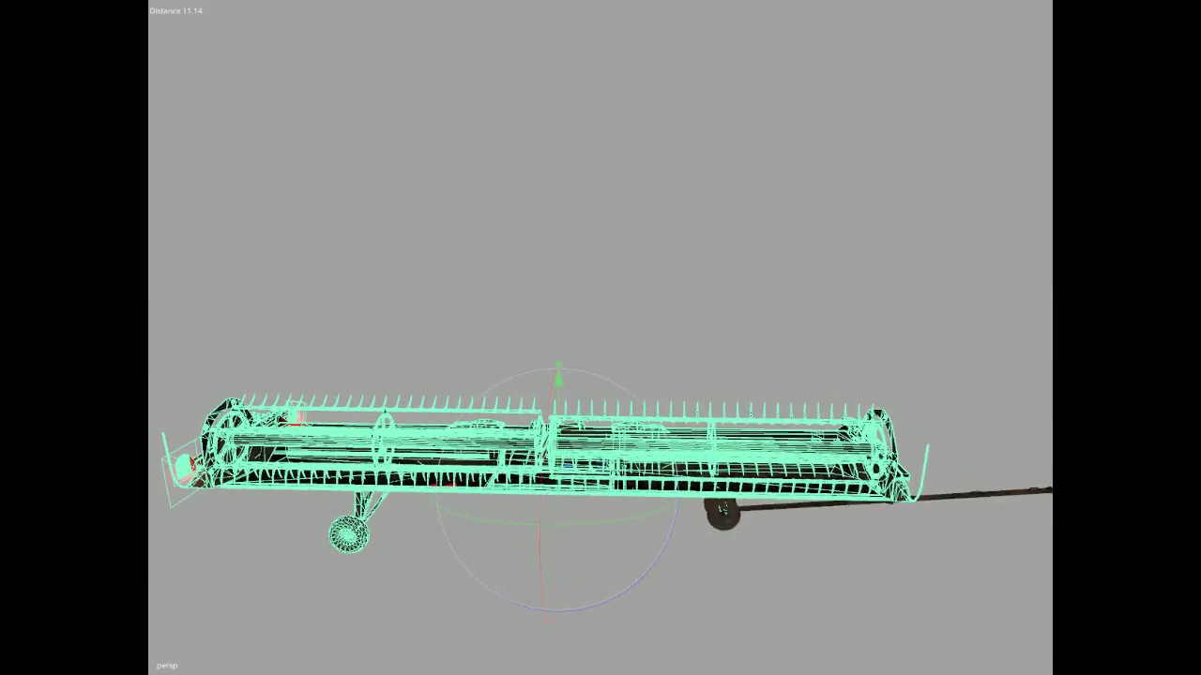
left_click(150, 274)
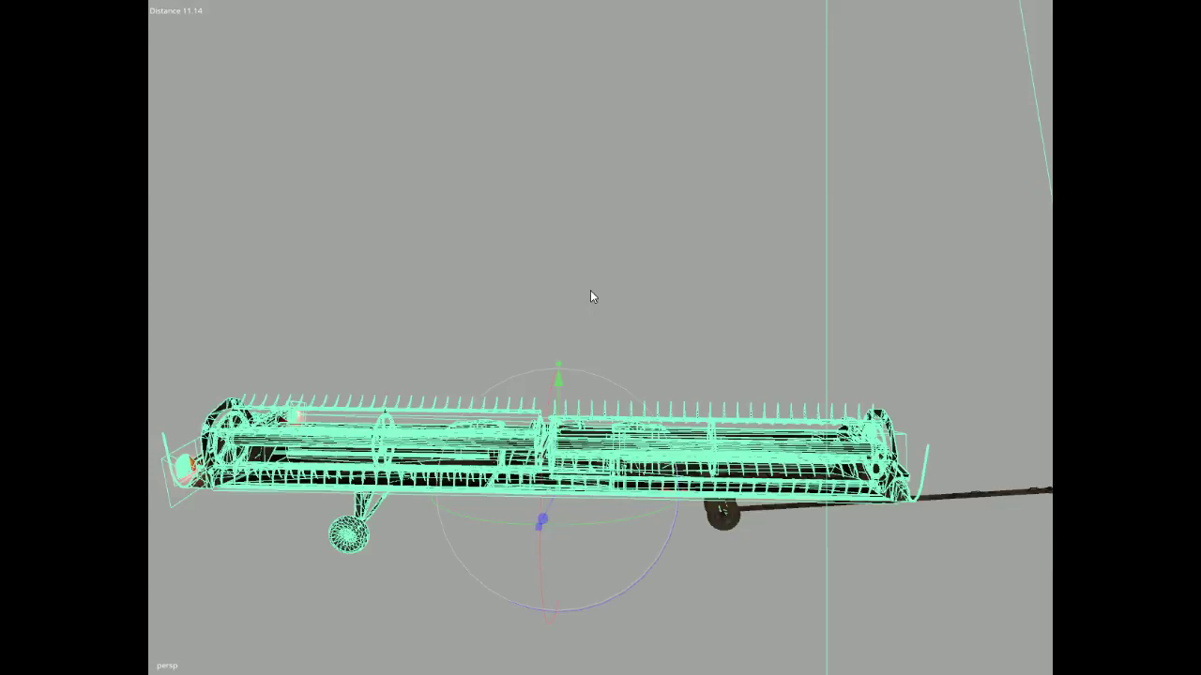
left_click_drag(593, 295, 585, 299, "alt")
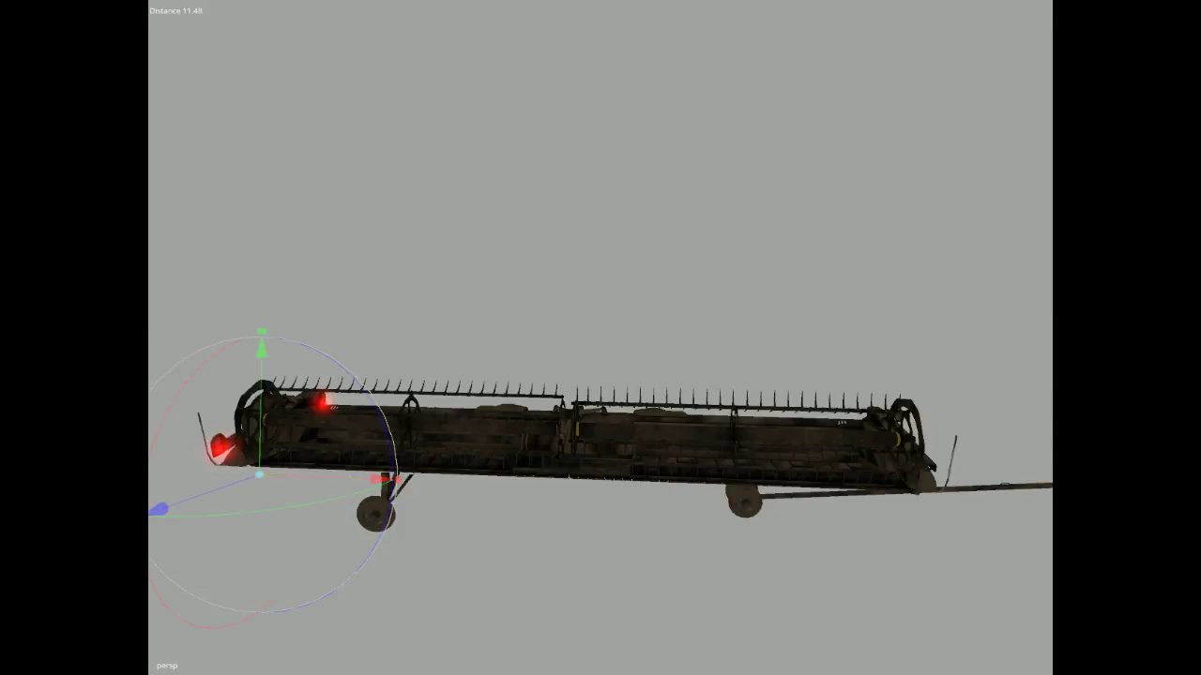
key("Down")
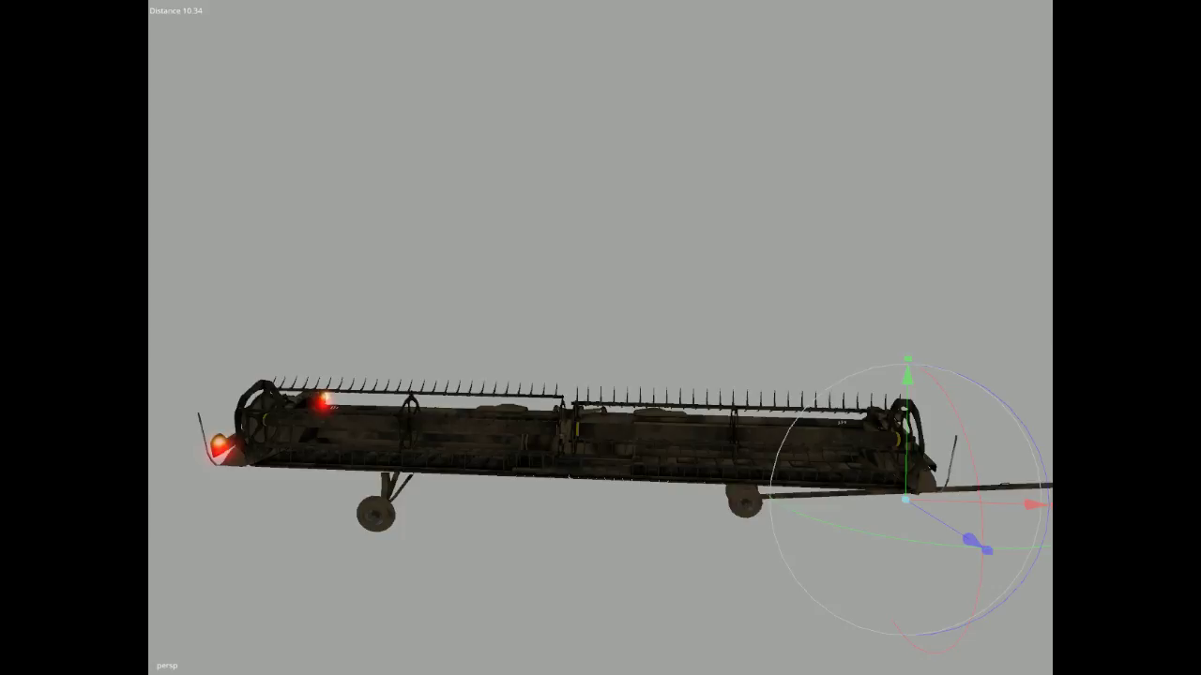
key("Down")
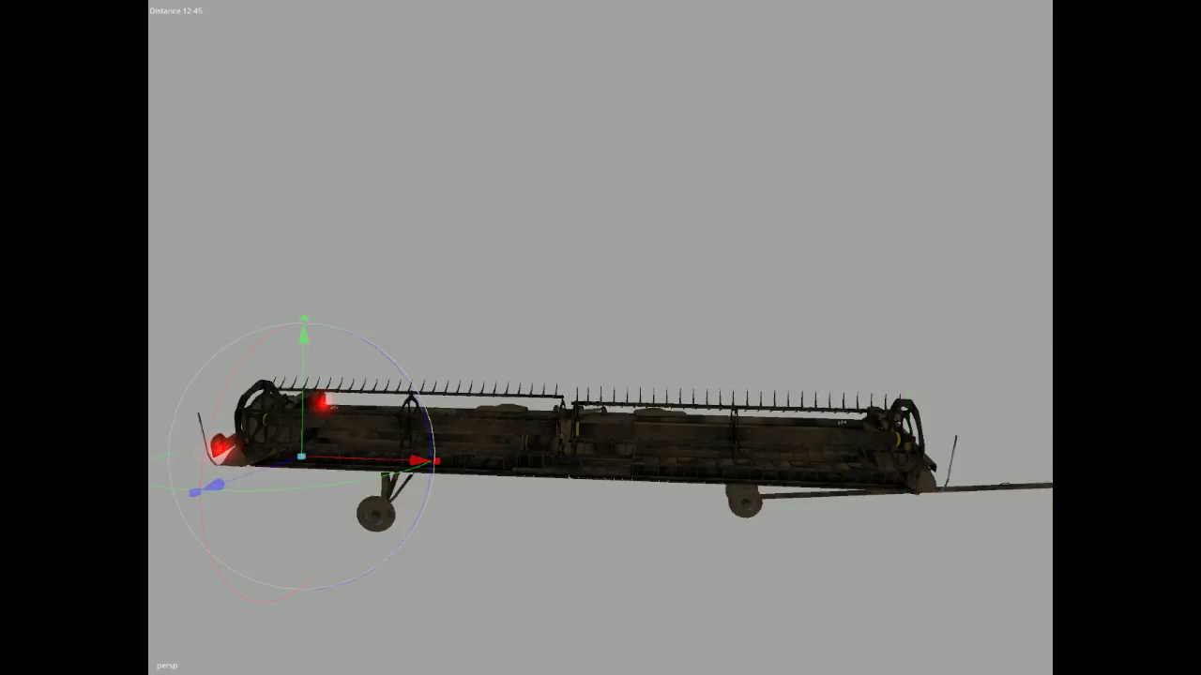
key("Down")
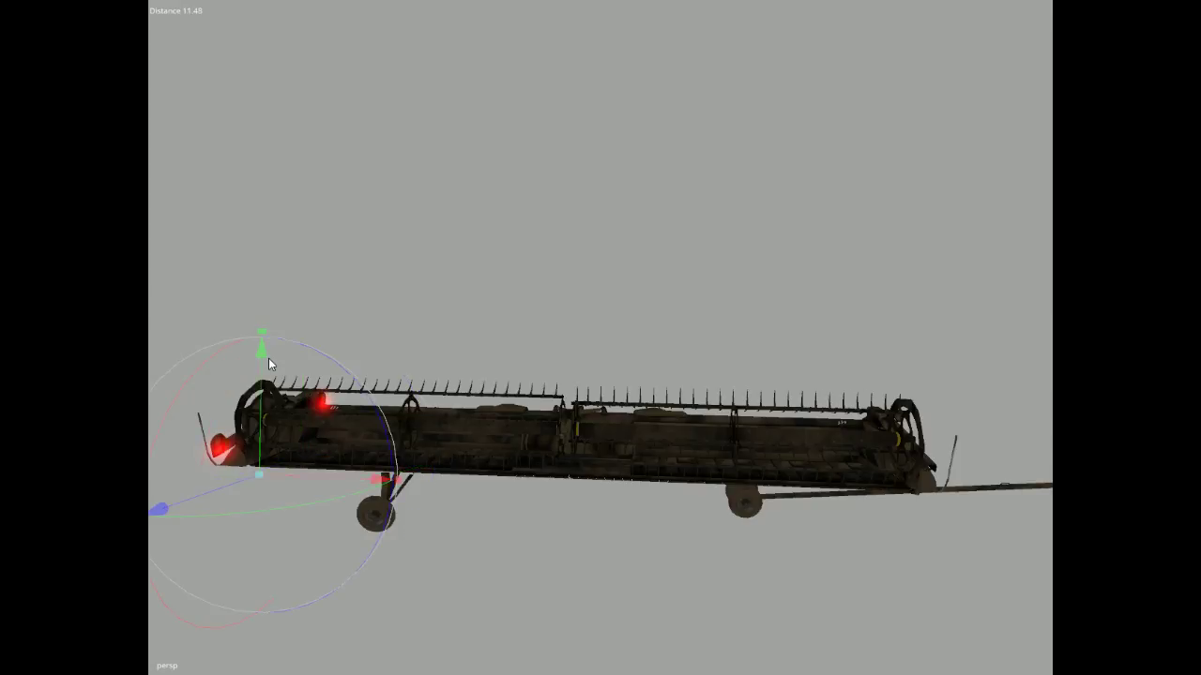
Move the selected node along its X axis, out beyond the red-light end of the header.
scroll(469, 431, "down", 5)
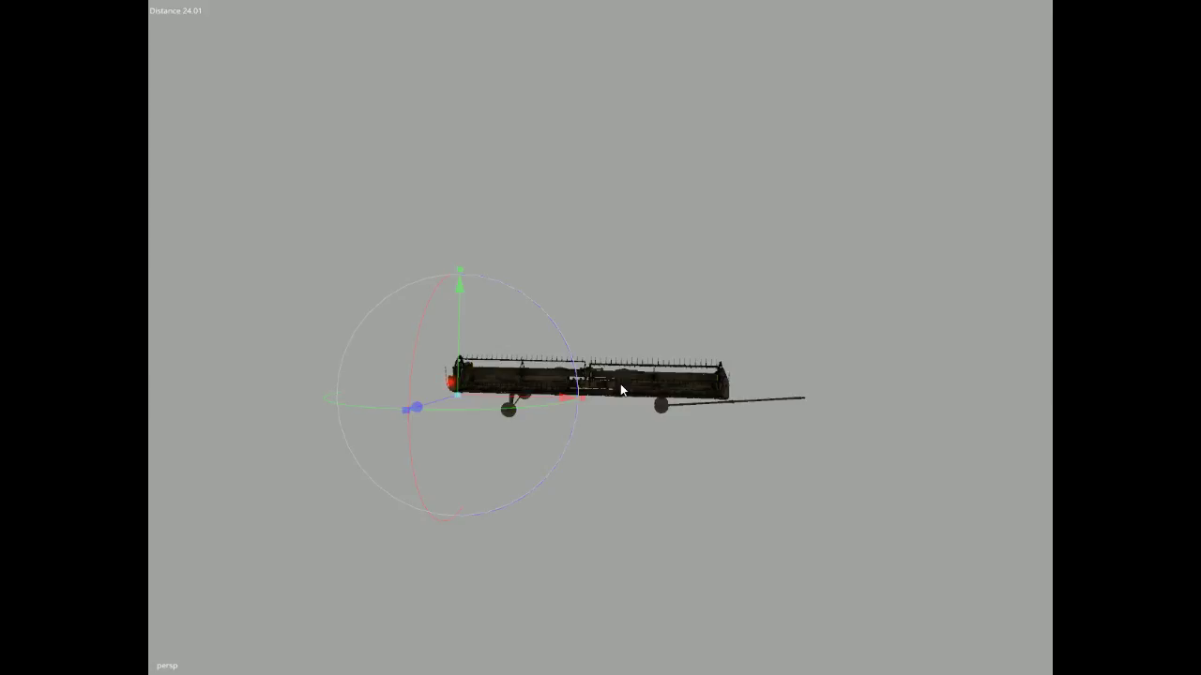
left_click_drag(567, 397, 253, 372)
left_click_drag(351, 420, 635, 534, "alt")
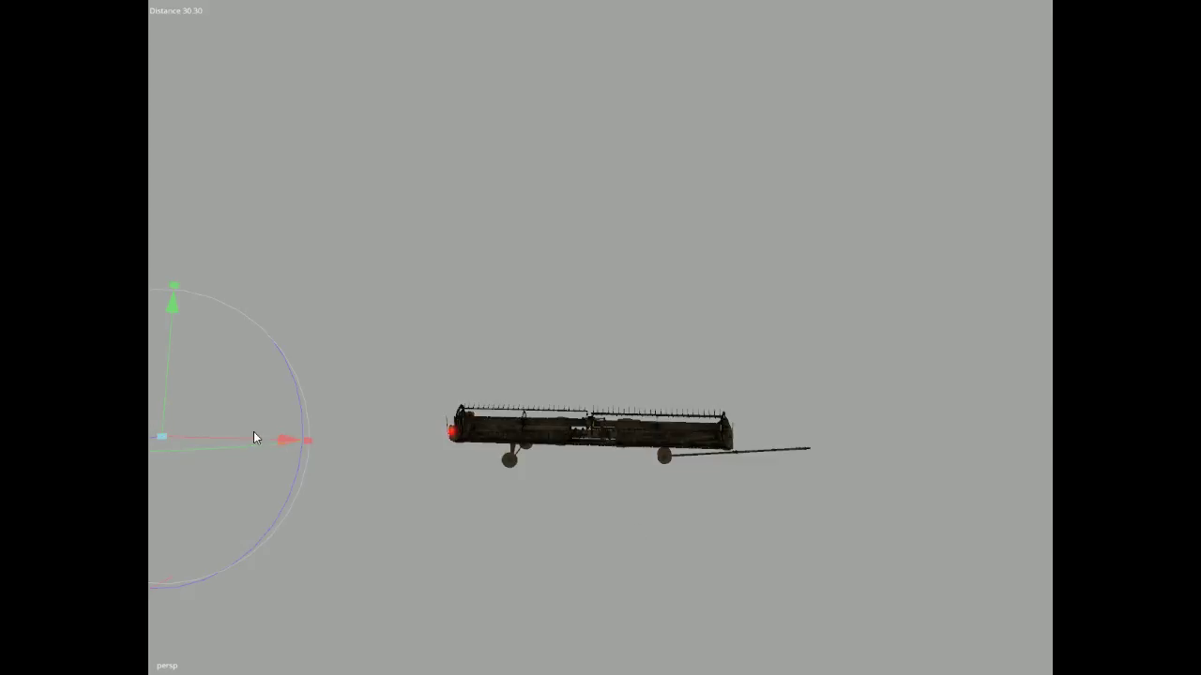
mouse_move(375, 443)
left_mouse_down()
mouse_move(585, 463)
mouse_move(214, 421)
mouse_move(1046, 508)
mouse_move(791, 472)
mouse_move(289, 433)
mouse_move(362, 439)
left_mouse_up()
left_click_drag(474, 484, 733, 598, "alt")
left_click_drag(404, 222, 461, 224)
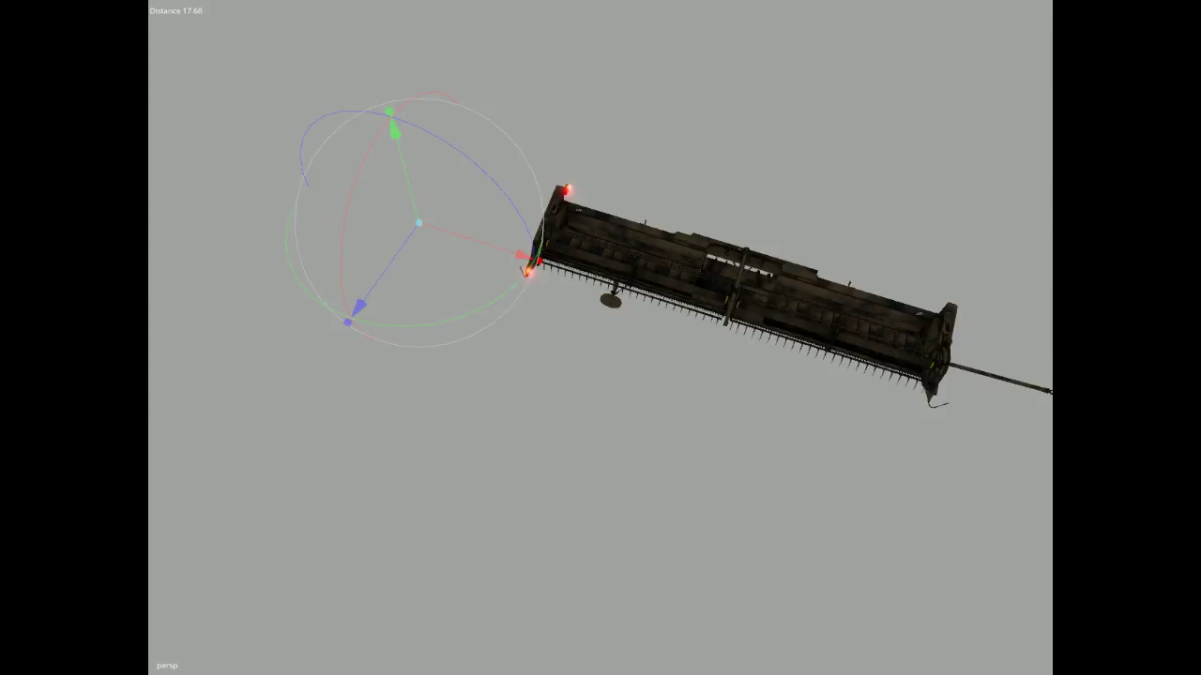
Step through the following nodes around the header's end, clear the selection, and reselect the whole header.
key("Down")
key("Down")
key("Down")
key("Down")
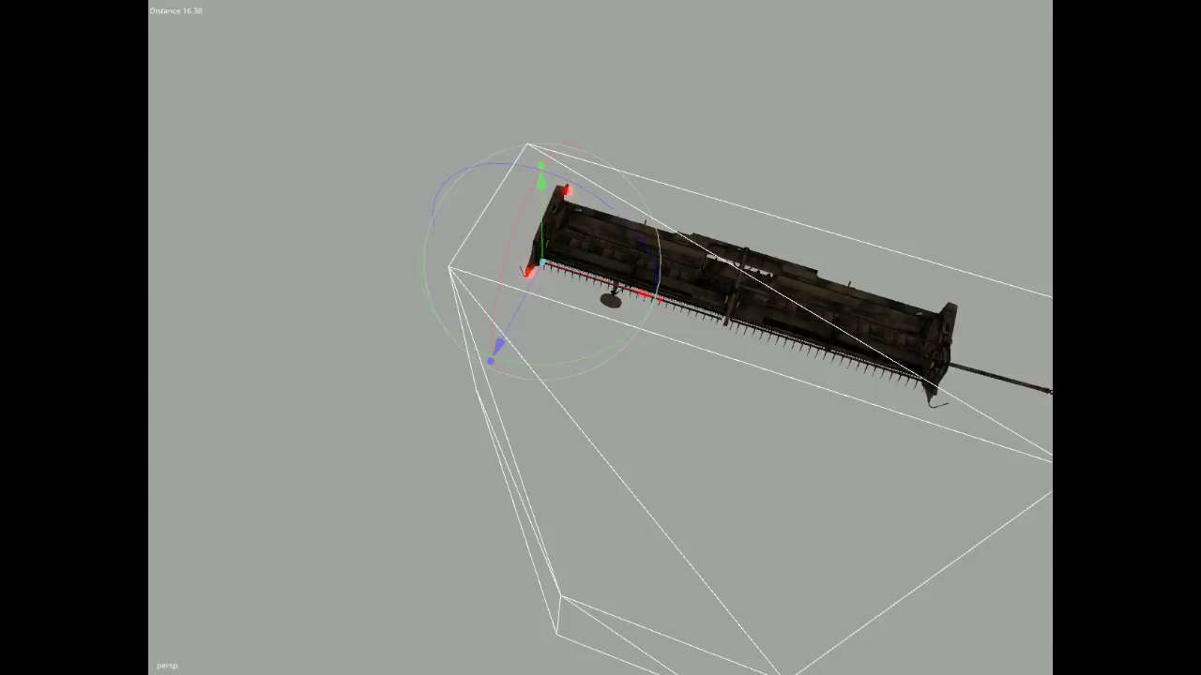
left_click(364, 410)
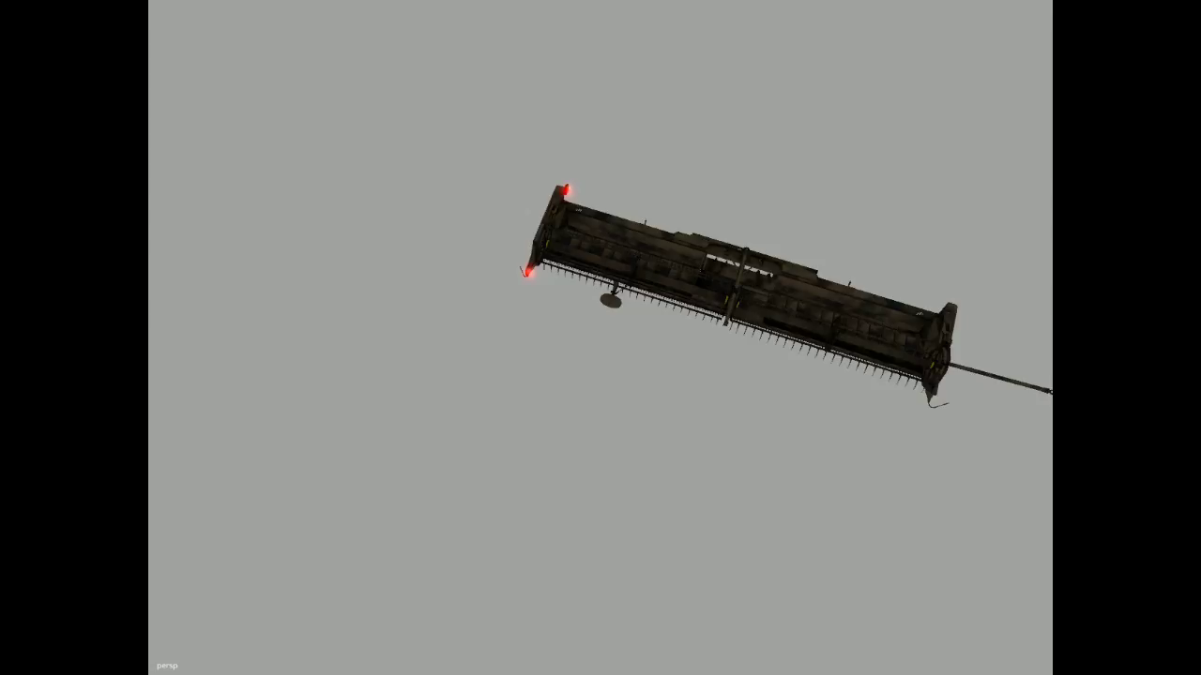
key("ctrl+z")
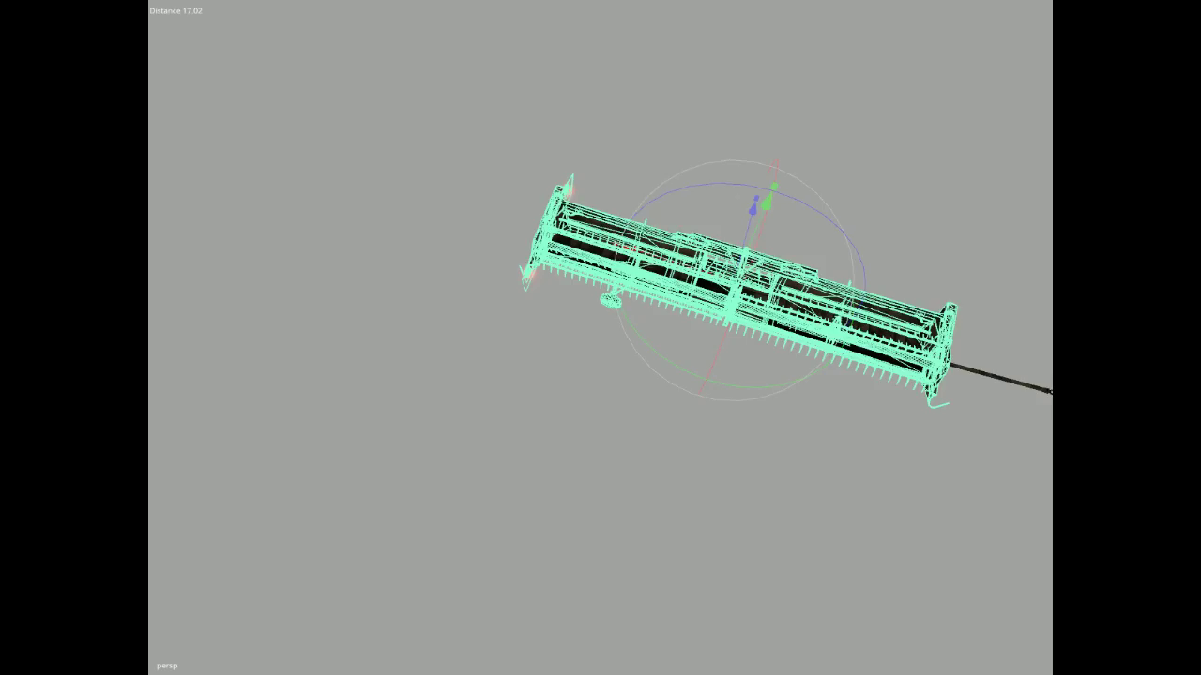
Examine the selected header from its front and from above, including the reel, cutter bar and wheels.
left_click_drag(225, 356, 363, 362, "alt")
right_click_drag(363, 362, 722, 312, "alt")
left_click_drag(722, 312, 615, 230, "alt")
right_click_drag(616, 223, 772, 218, "alt")
middle_click_drag(772, 218, 826, 296, "alt")
left_click_drag(825, 295, 718, 158, "alt")
right_click_drag(719, 158, 699, 210, "alt")
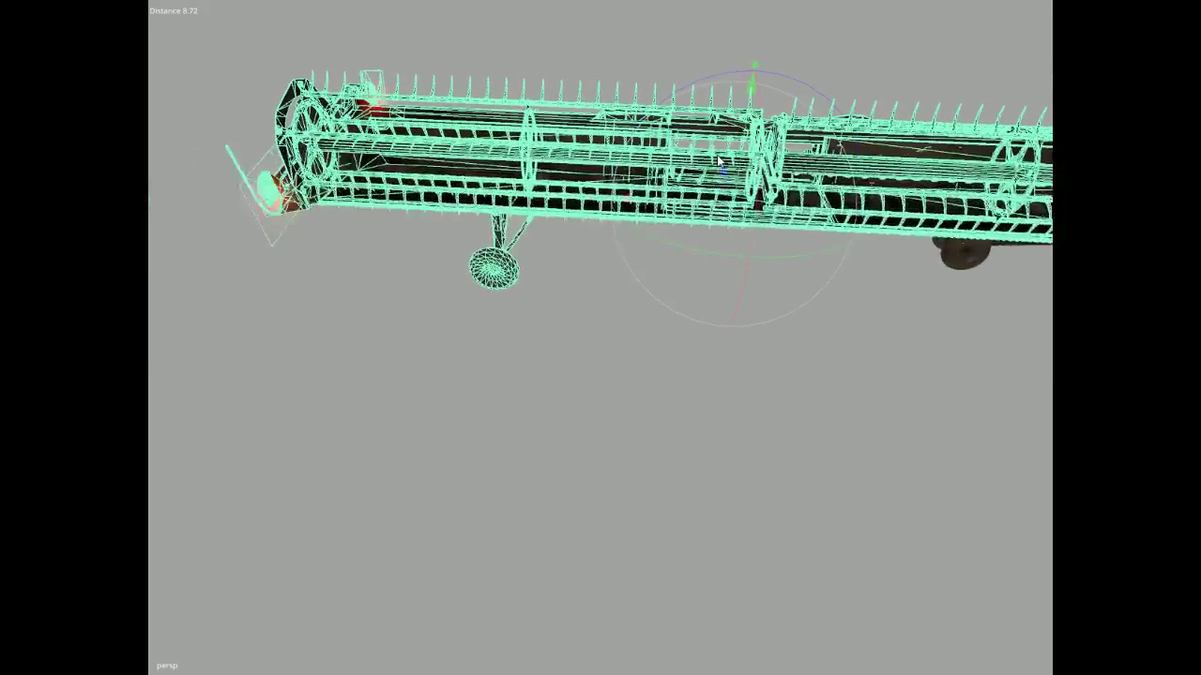
left_click_drag(700, 216, 707, 310, "alt")
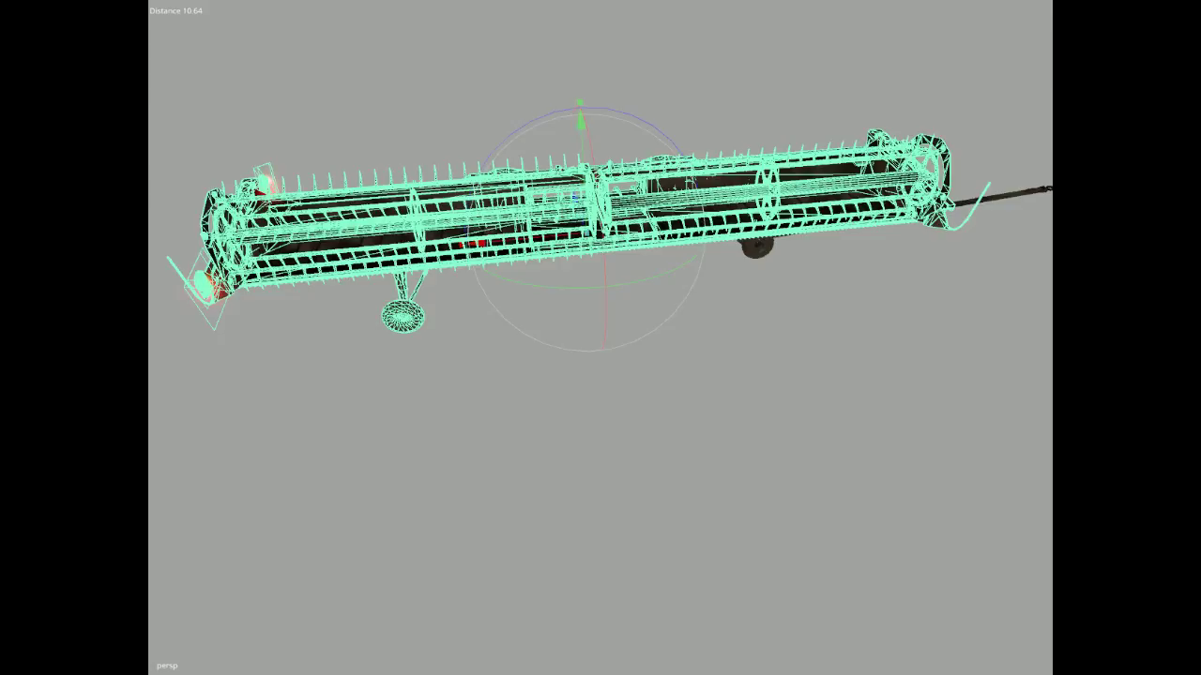
Step down through the reel's nodes to the upper tine bar on the reel half nearest the red lights.
key("Down")
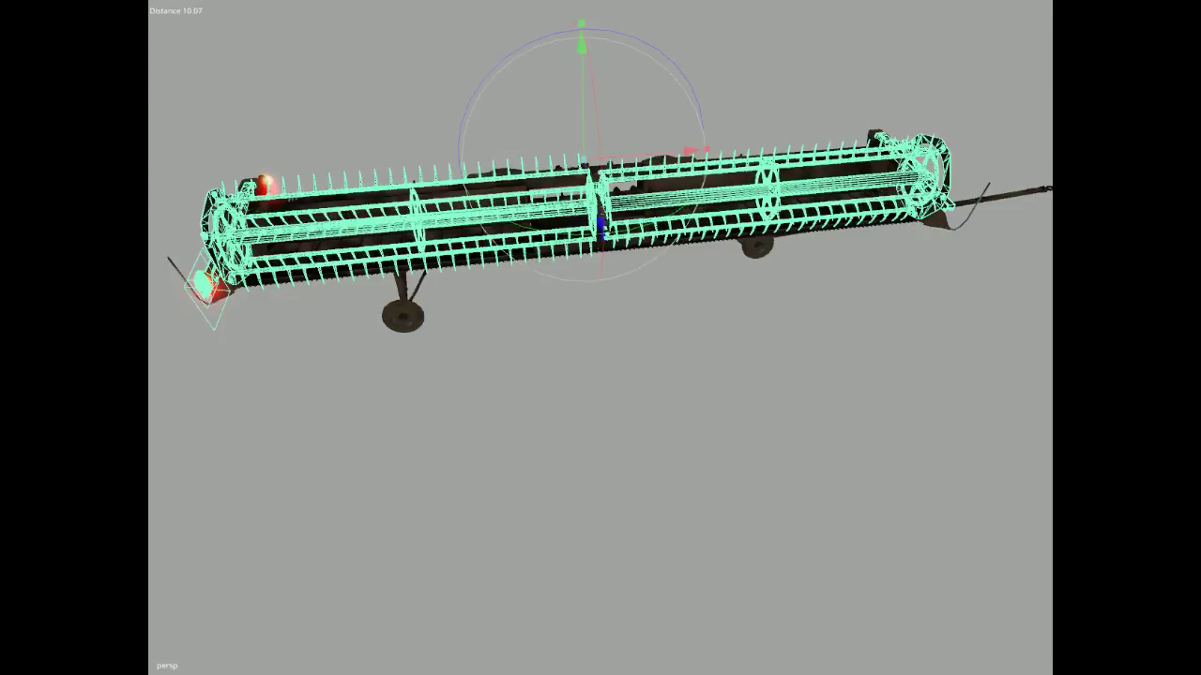
key("Down")
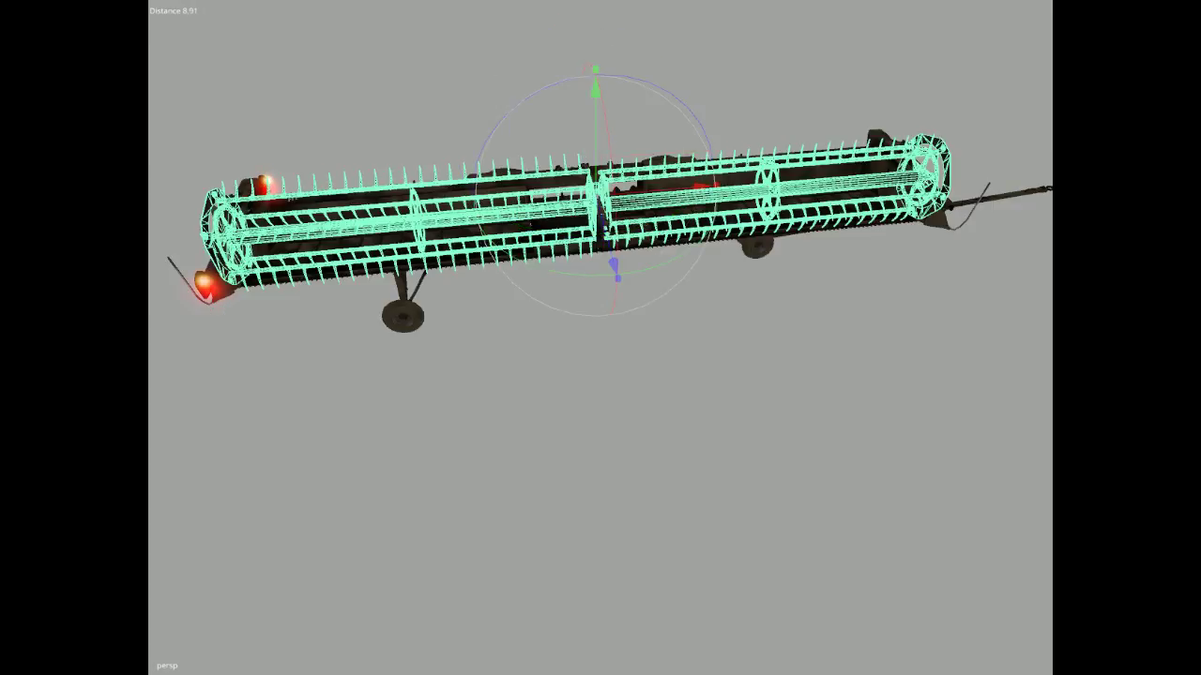
key("Down")
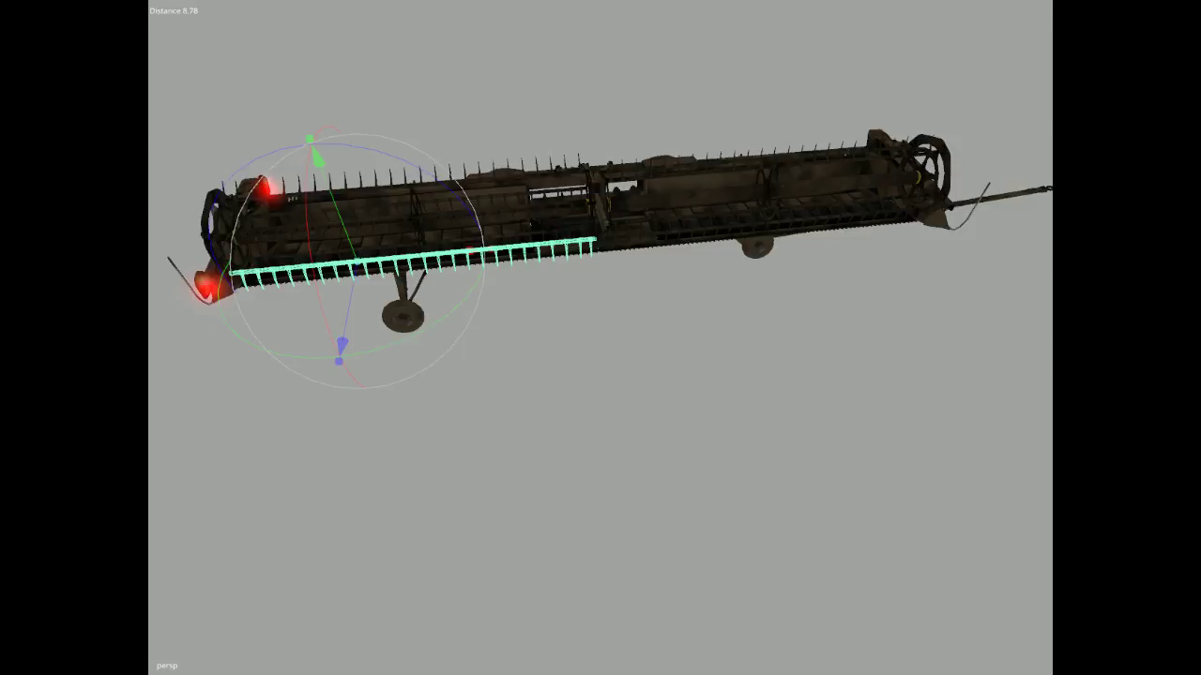
key("Down")
key("Down")
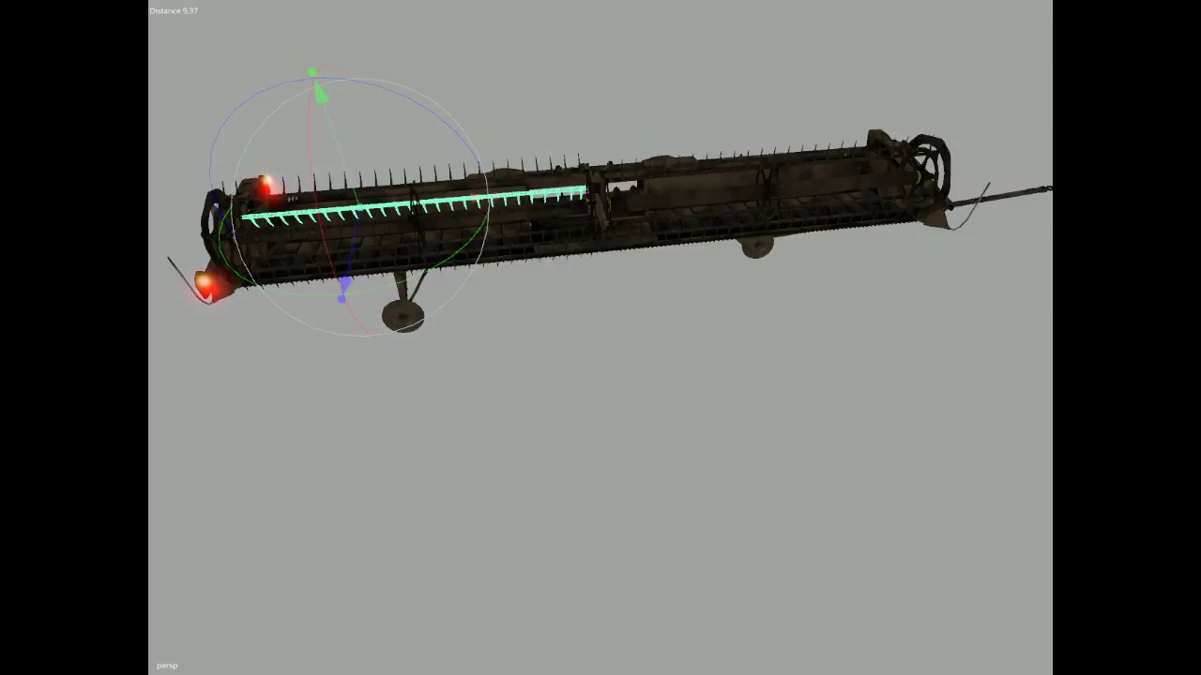
Try stretching the upper tine bar along its length, and restore its original shape.
key("Down")
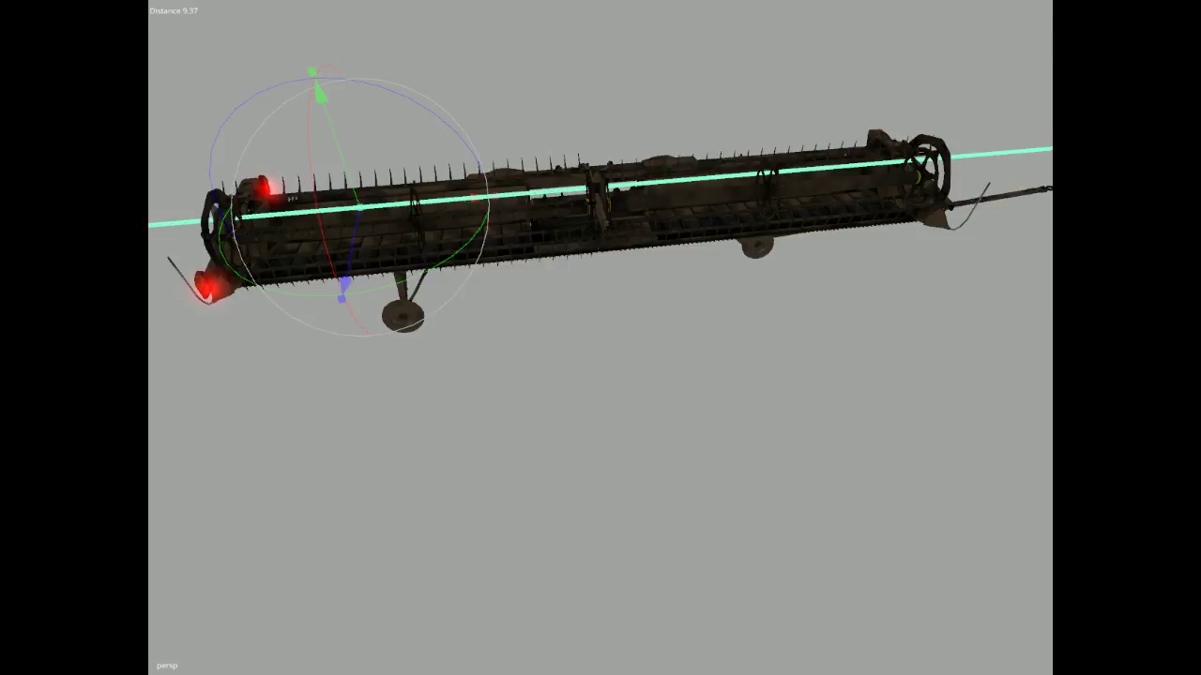
key("Down")
key("Up")
key("Down")
key("Up")
key("Down")
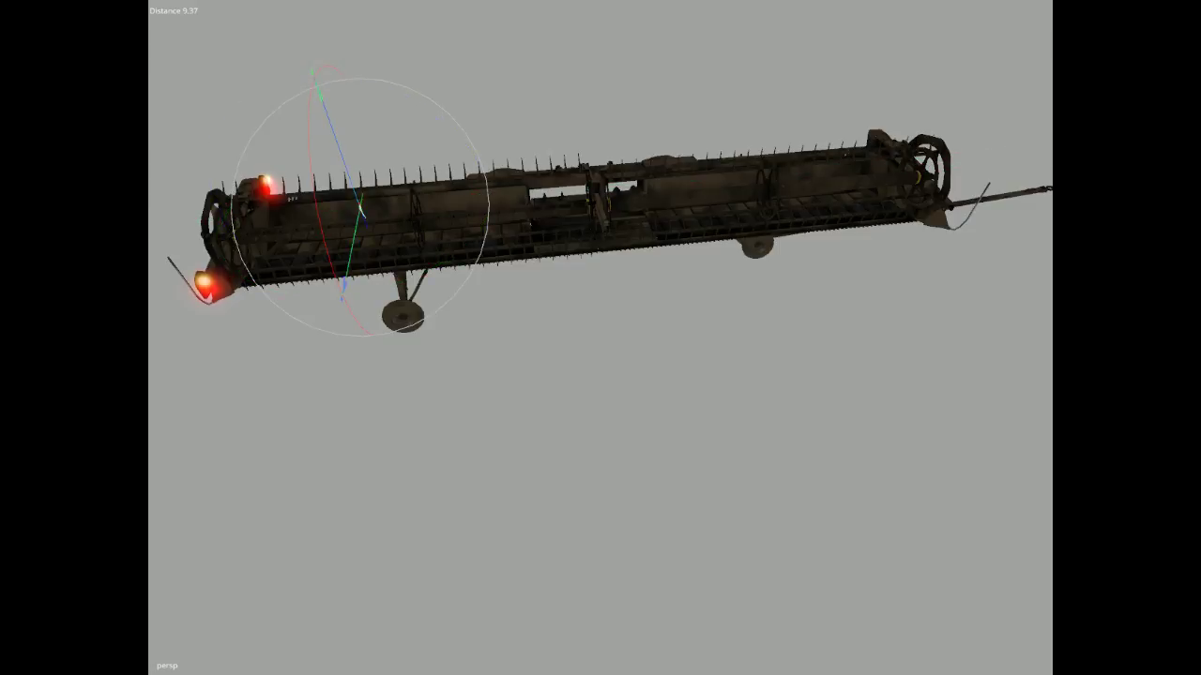
key("Up")
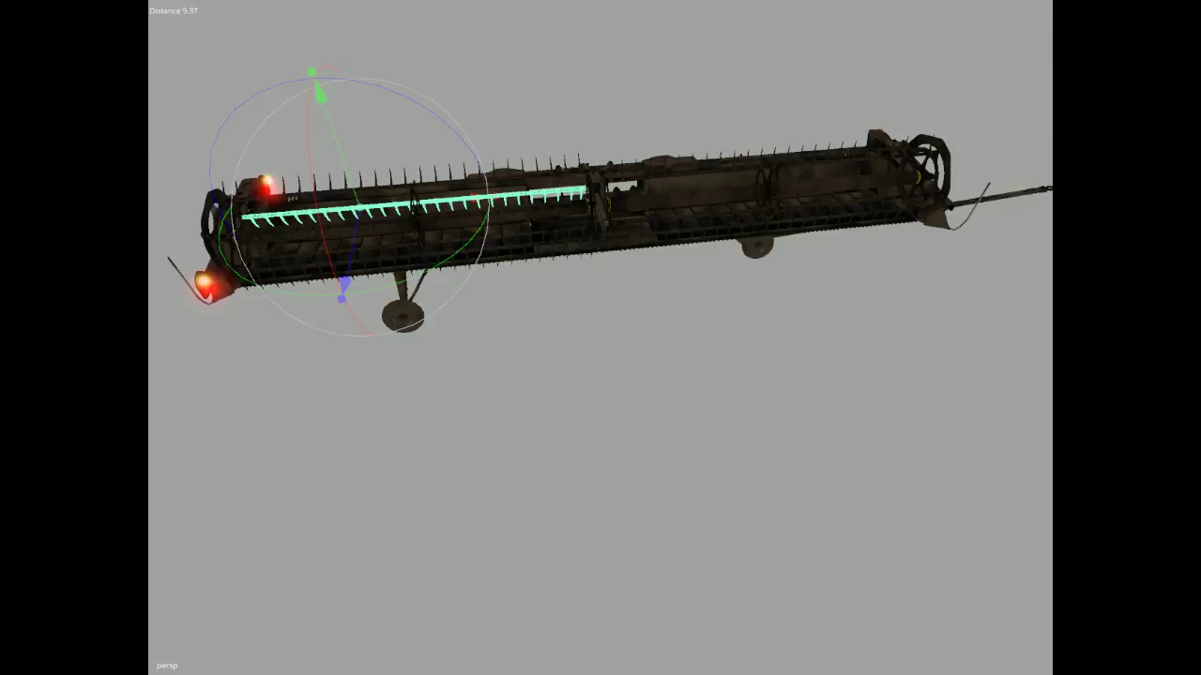
Try scaling the upper tine bar's tines far above and below the header, and undo the scaling.
key("Return")
key("Return")
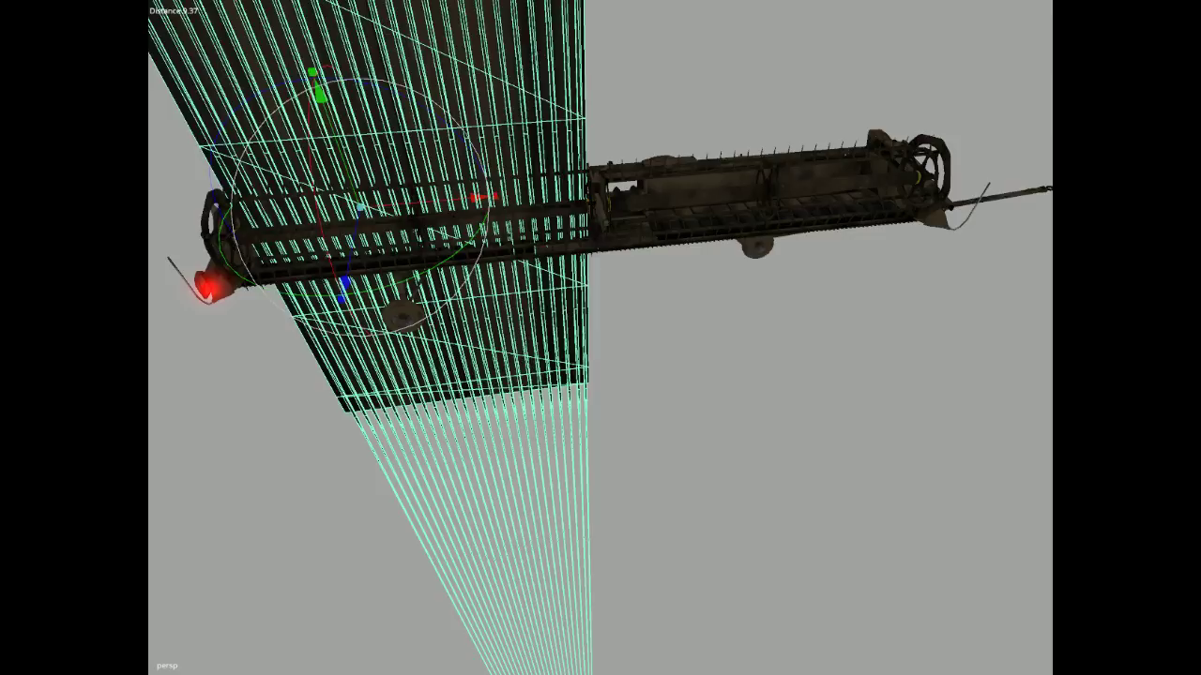
scroll(686, 314, "down", 5)
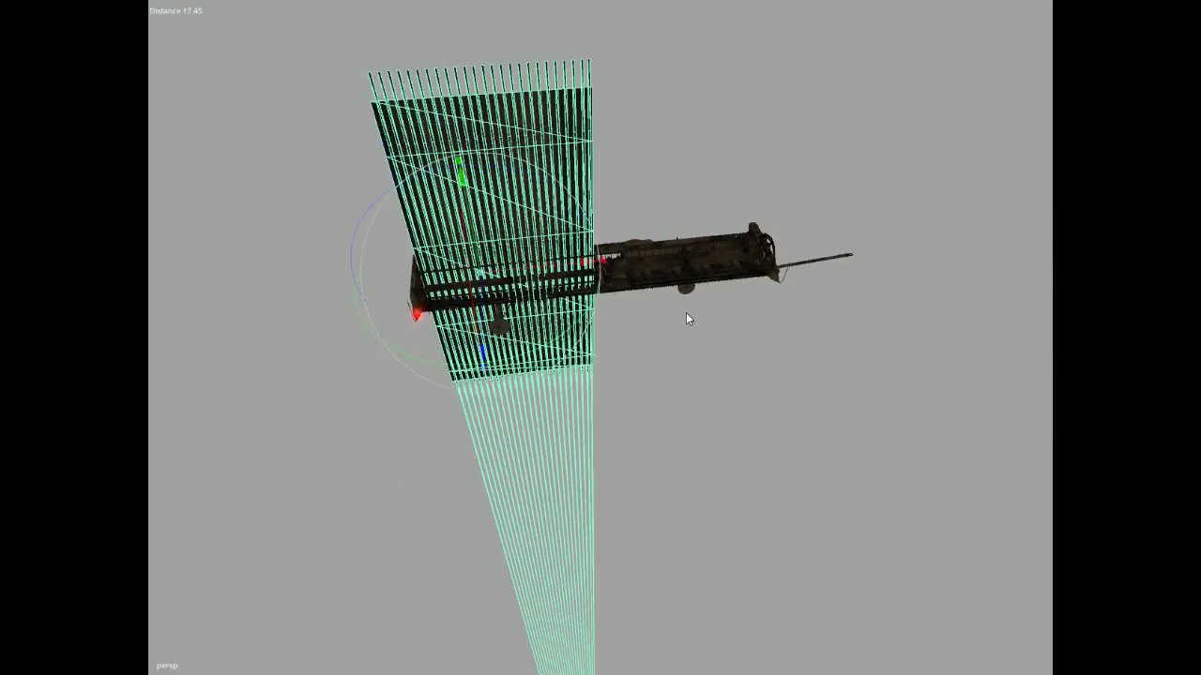
left_click_drag(686, 315, 670, 348, "alt")
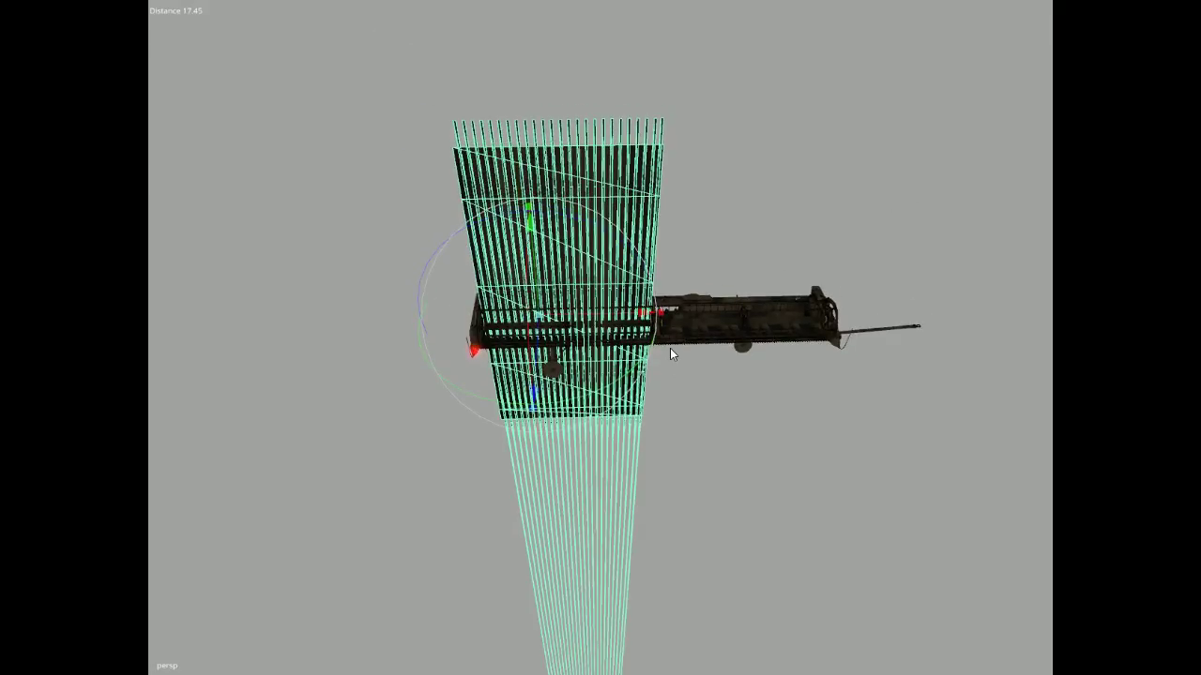
key("ctrl+z")
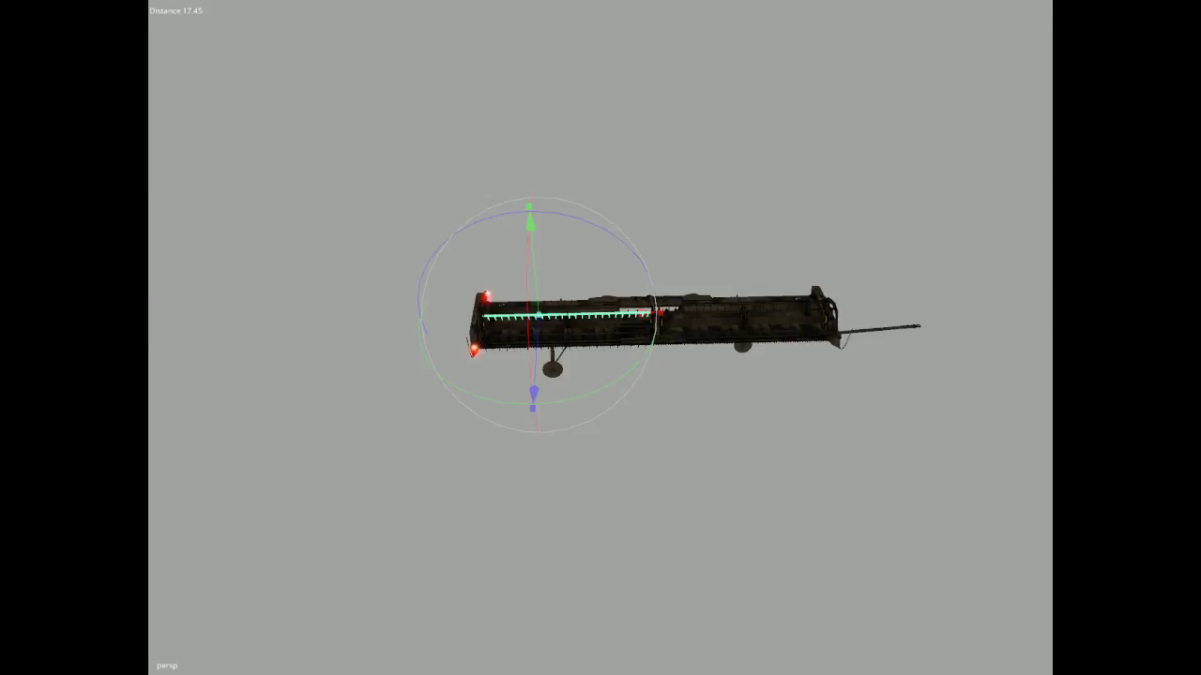
Reapply the oversized scaling to the tine bar and inspect its enlarged profile from the header's end.
key("ctrl+y")
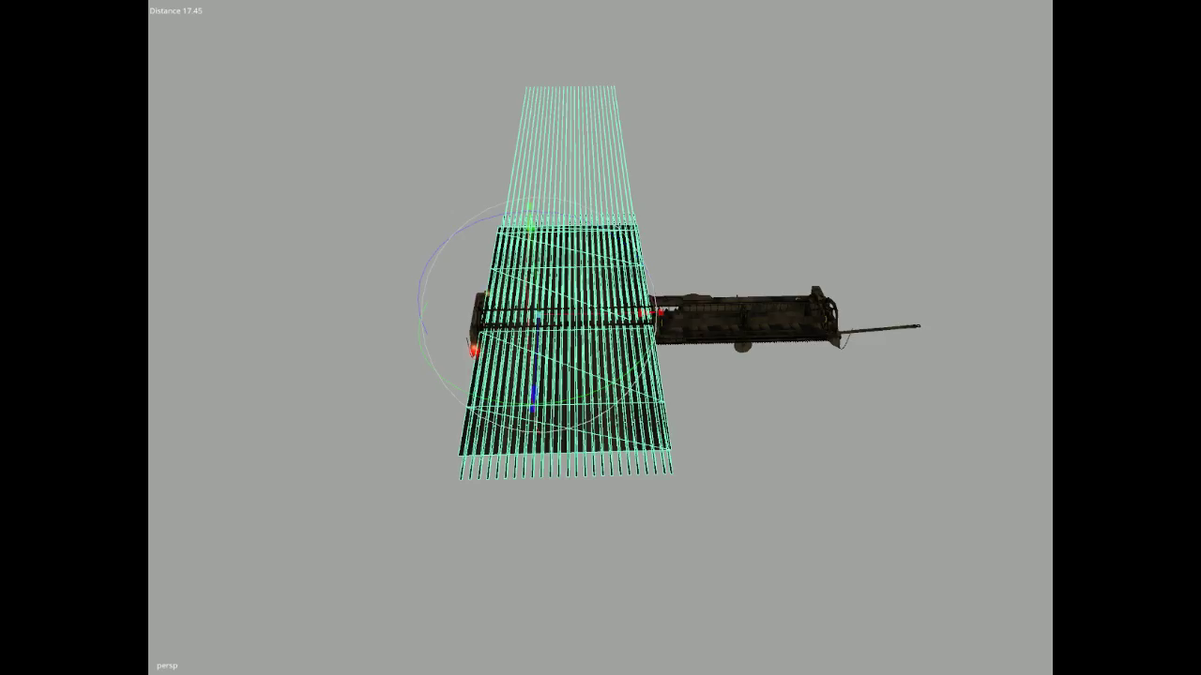
key("ctrl+y")
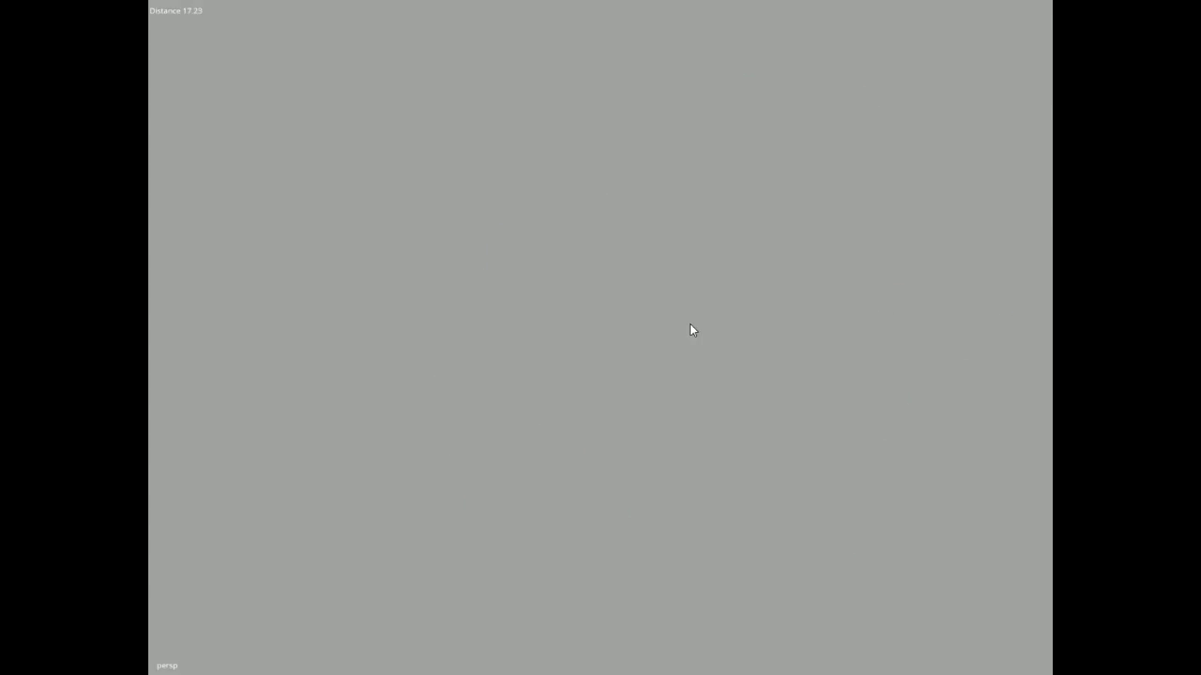
left_click_drag(690, 324, 1028, 314, "alt")
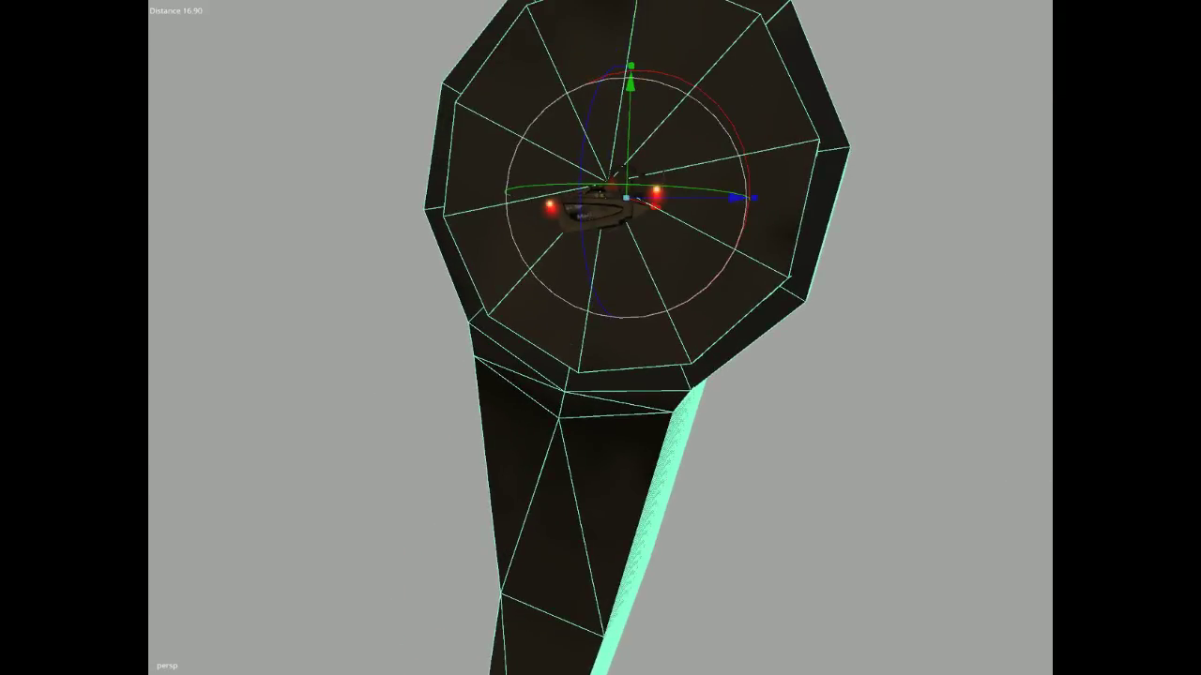
scroll(861, 327, "down", 3)
scroll(862, 333, "down", 3)
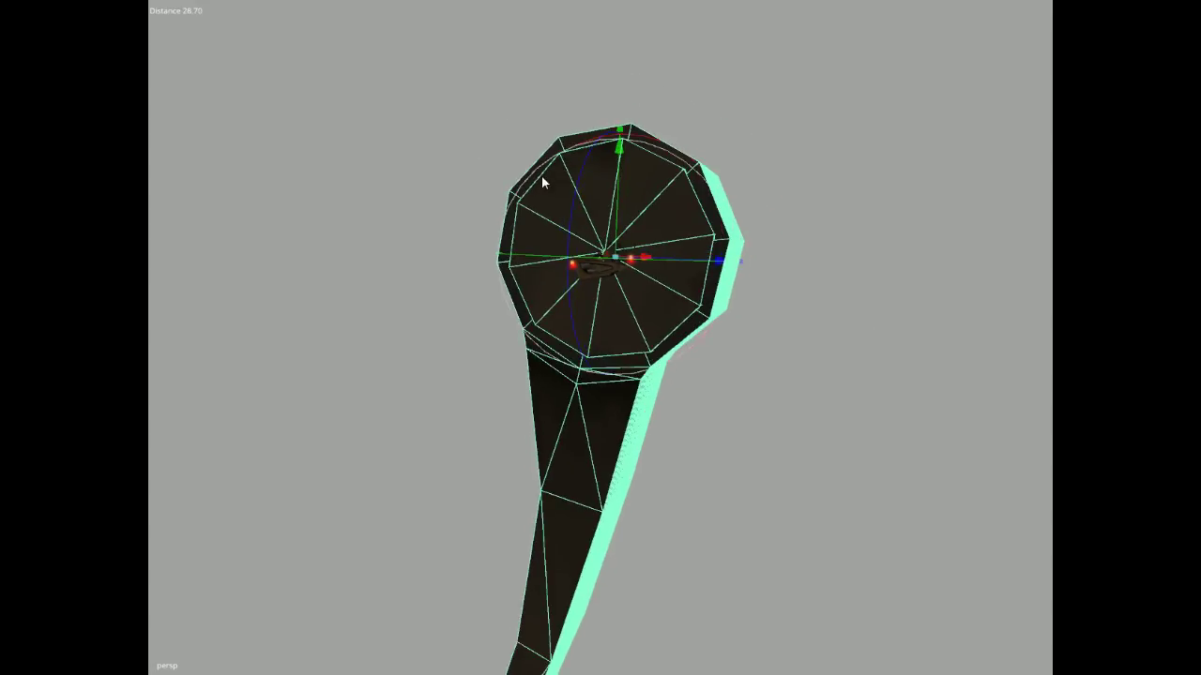
left_click_drag(541, 175, 812, 613, "alt")
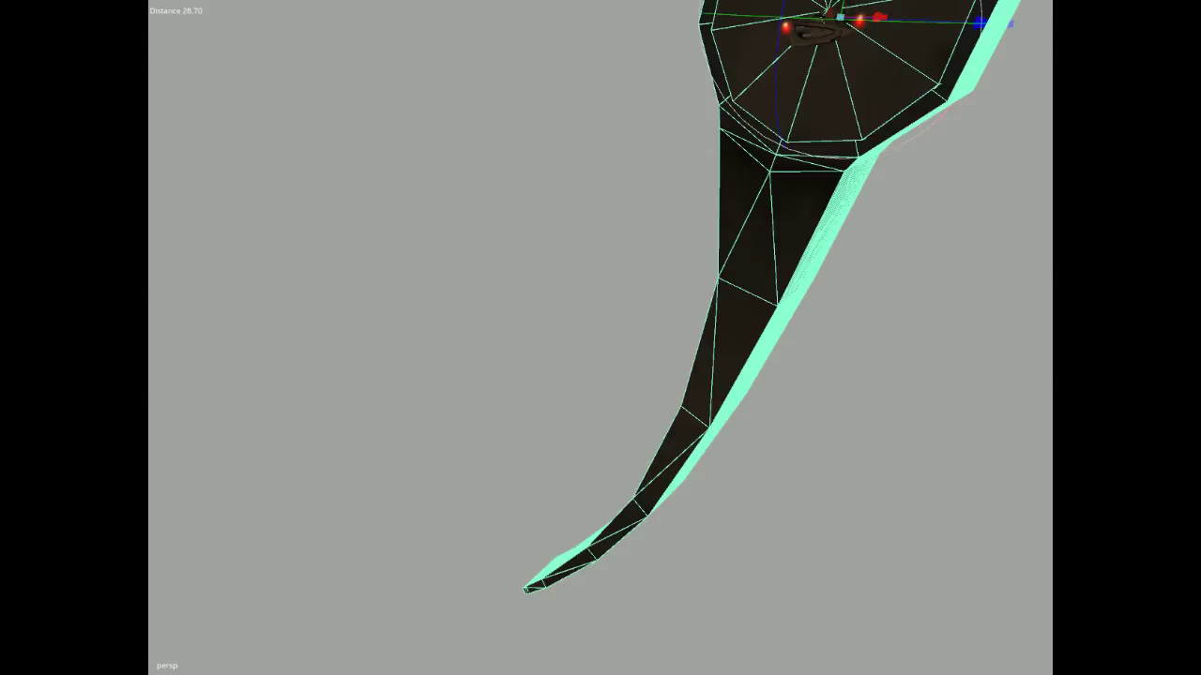
Select the reel frame carrying the tine bars and hide the enlarged tine profile covering the header.
key("Down")
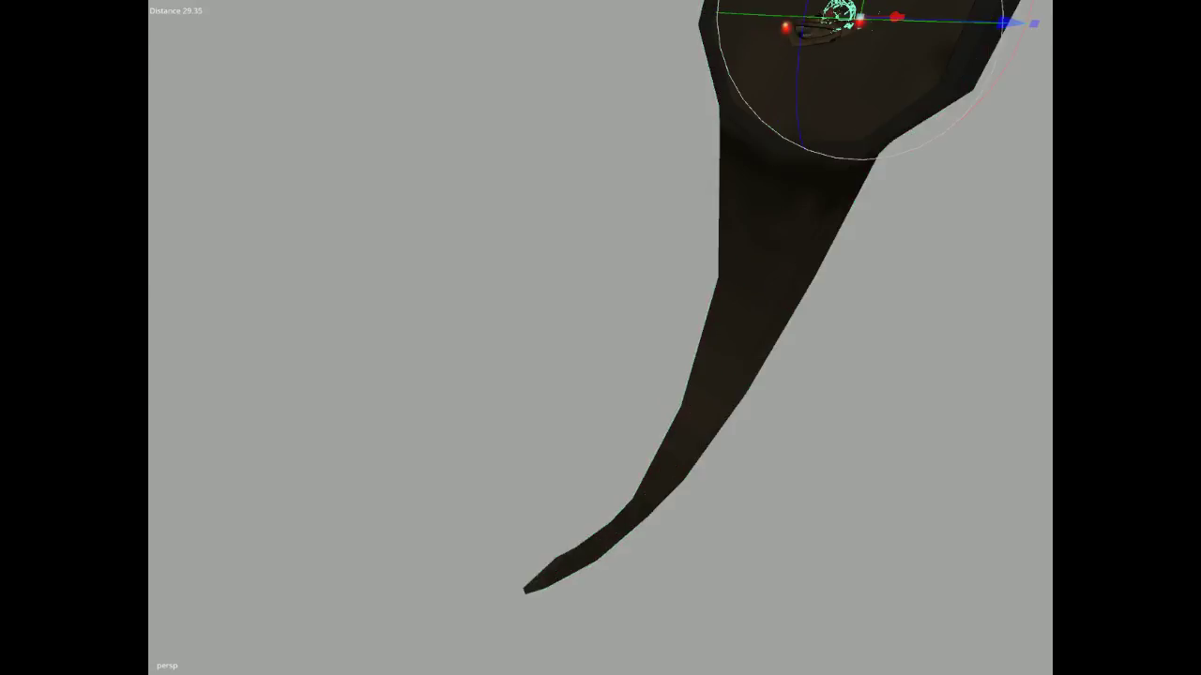
key("ctrl+h")
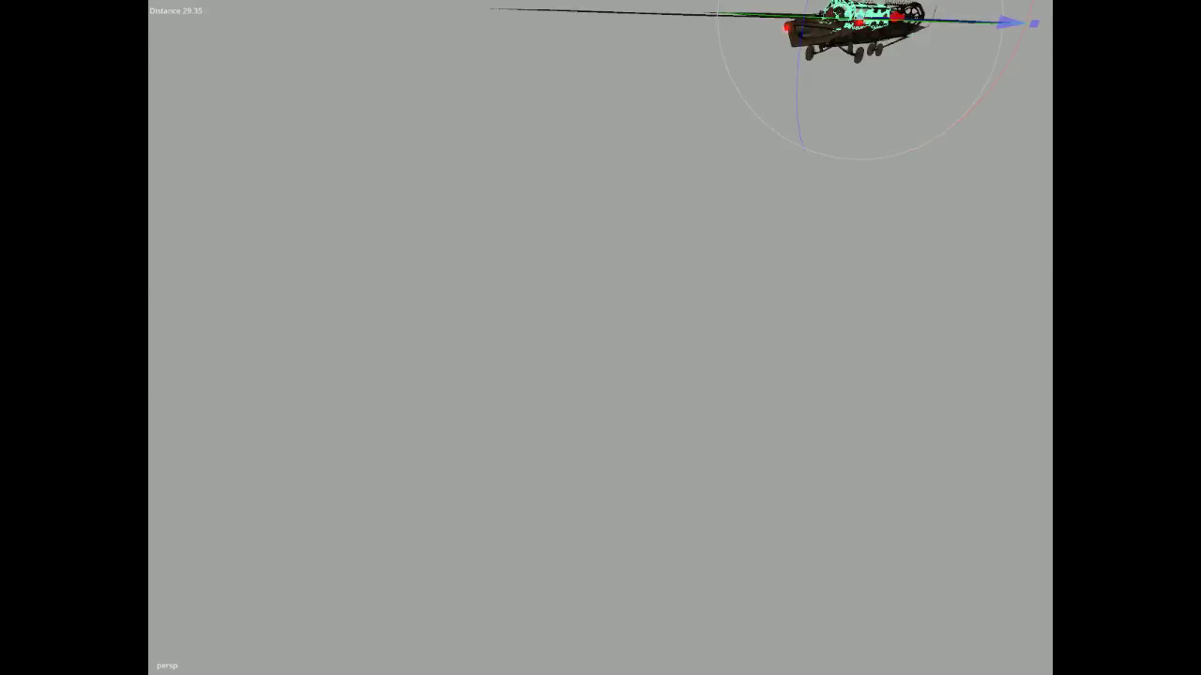
left_click(620, 233)
middle_click_drag(960, 279, 543, 550, "alt")
scroll(961, 278, "up", 5)
scroll(962, 278, "up", 10)
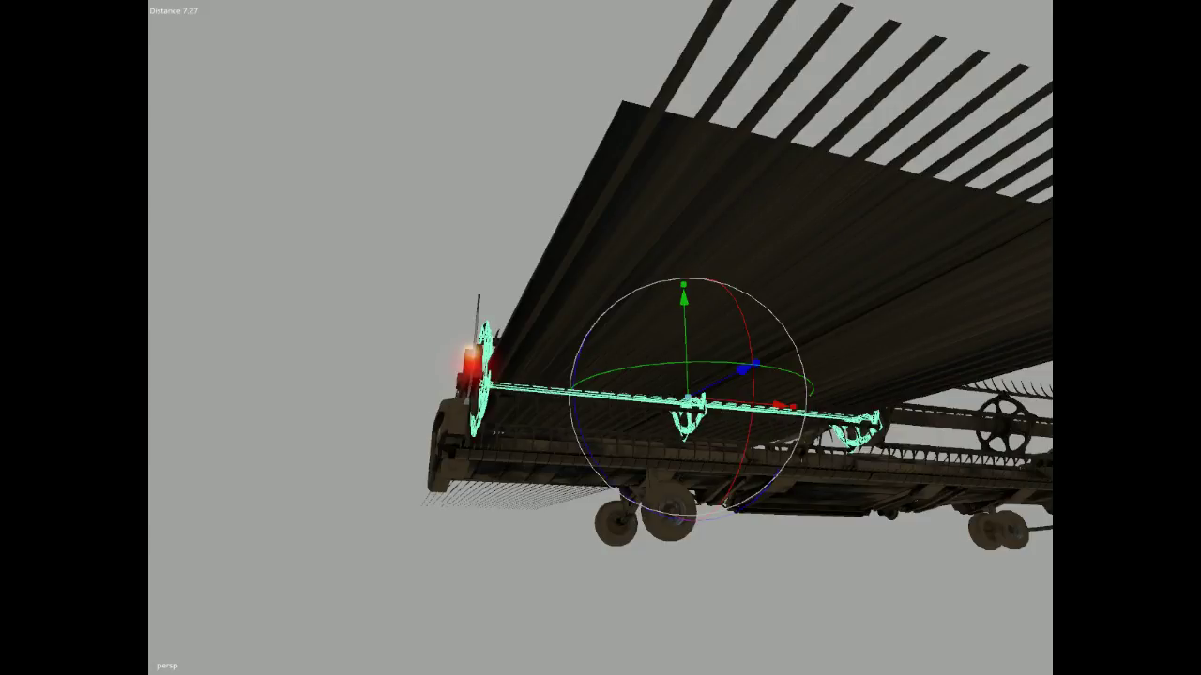
Examine the reel section nodes along the header and check where their pivots sit.
left_click_drag(593, 546, 756, 477, "alt")
left_click_drag(724, 277, 490, 457, "alt")
scroll(524, 449, "down", 3)
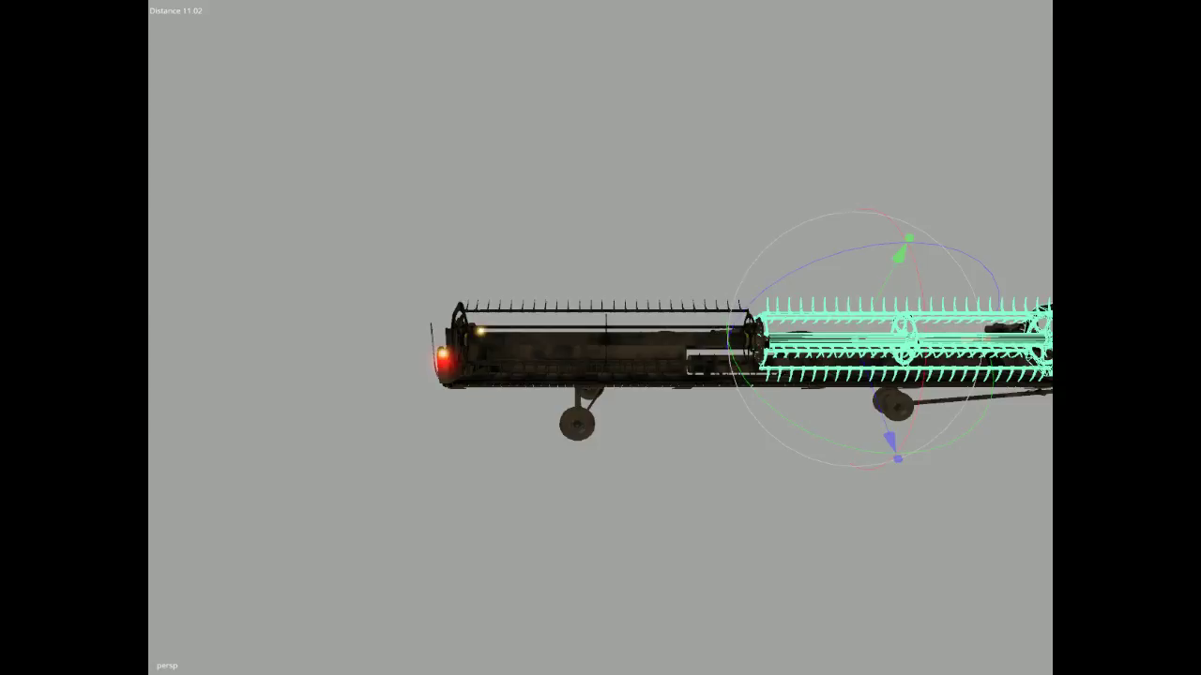
key("Down")
key("Down")
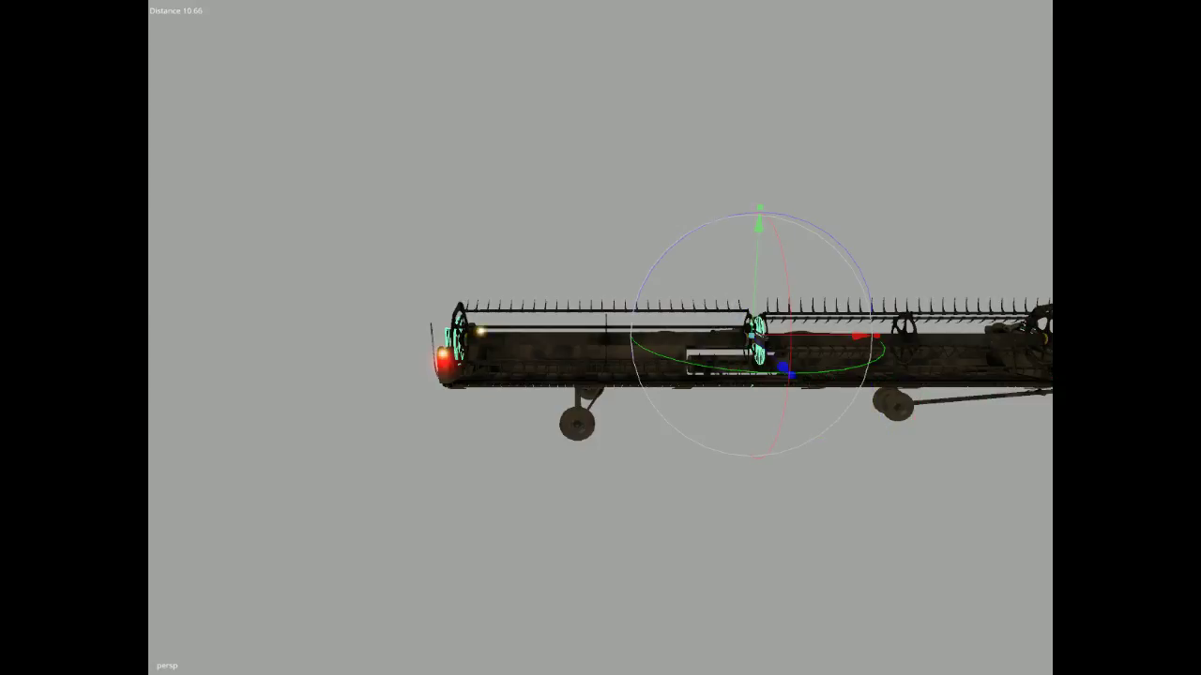
key("Down")
Try raising the node outlined around the red light at the header's outer end, and undo the move.
left_click_drag(347, 378, 402, 390, "alt")
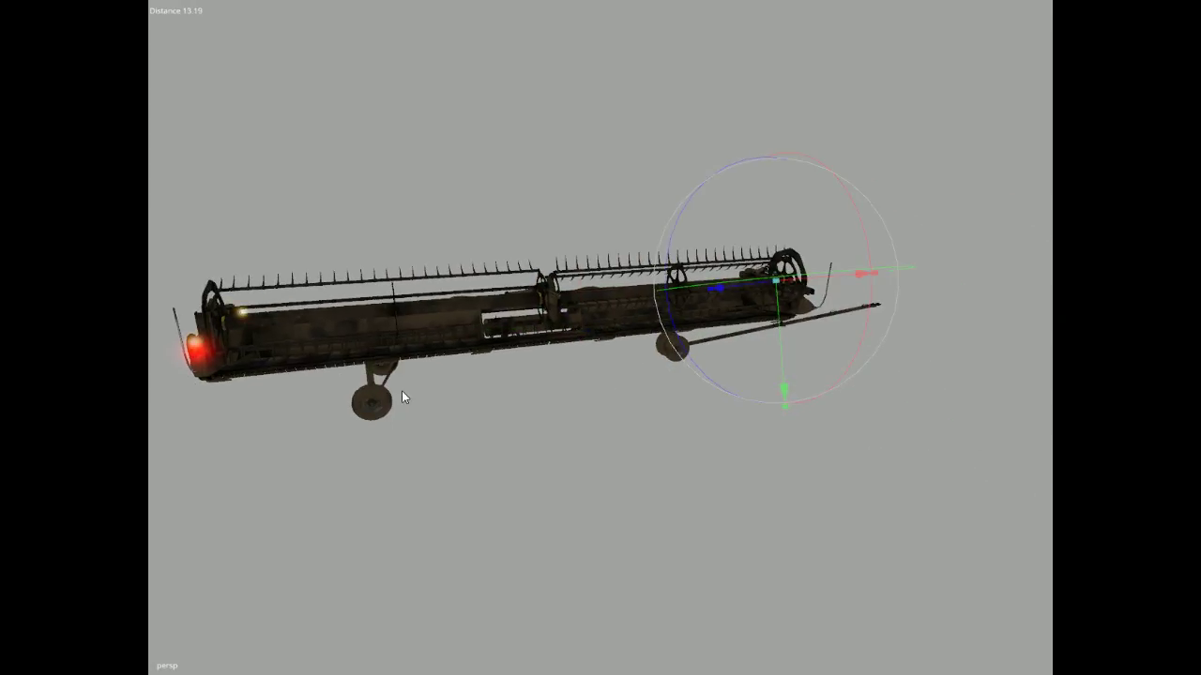
key("Down")
key("Down")
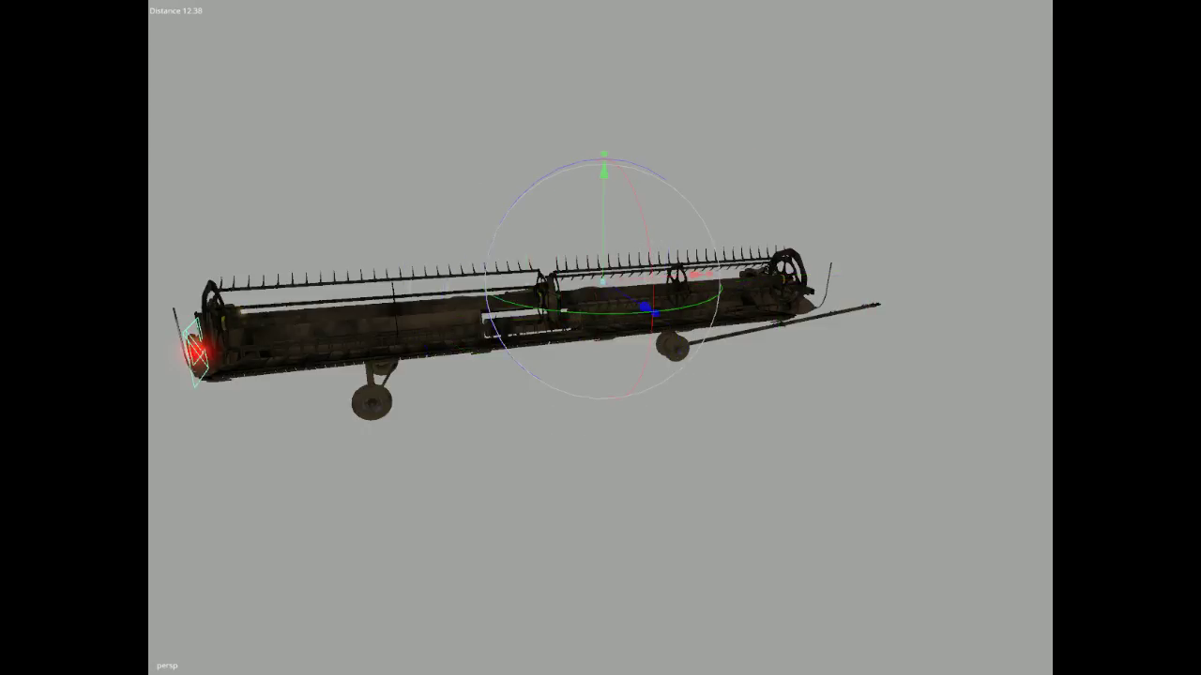
key("Down")
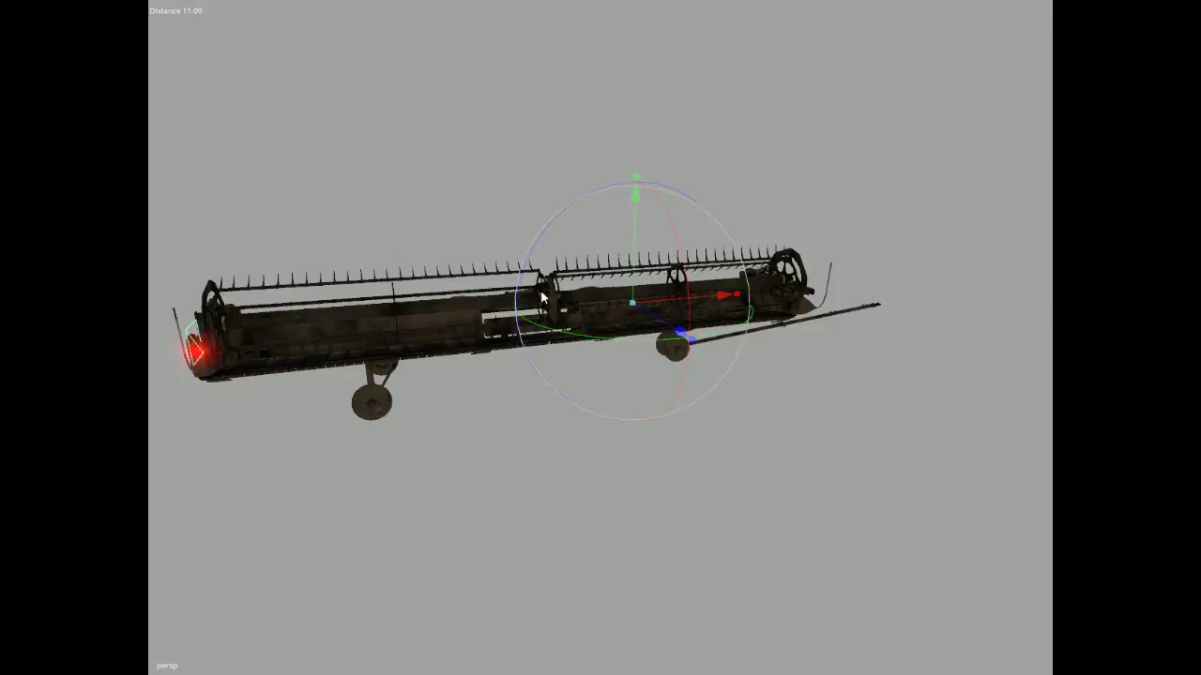
key("Down")
left_click_drag(649, 172, 920, 266)
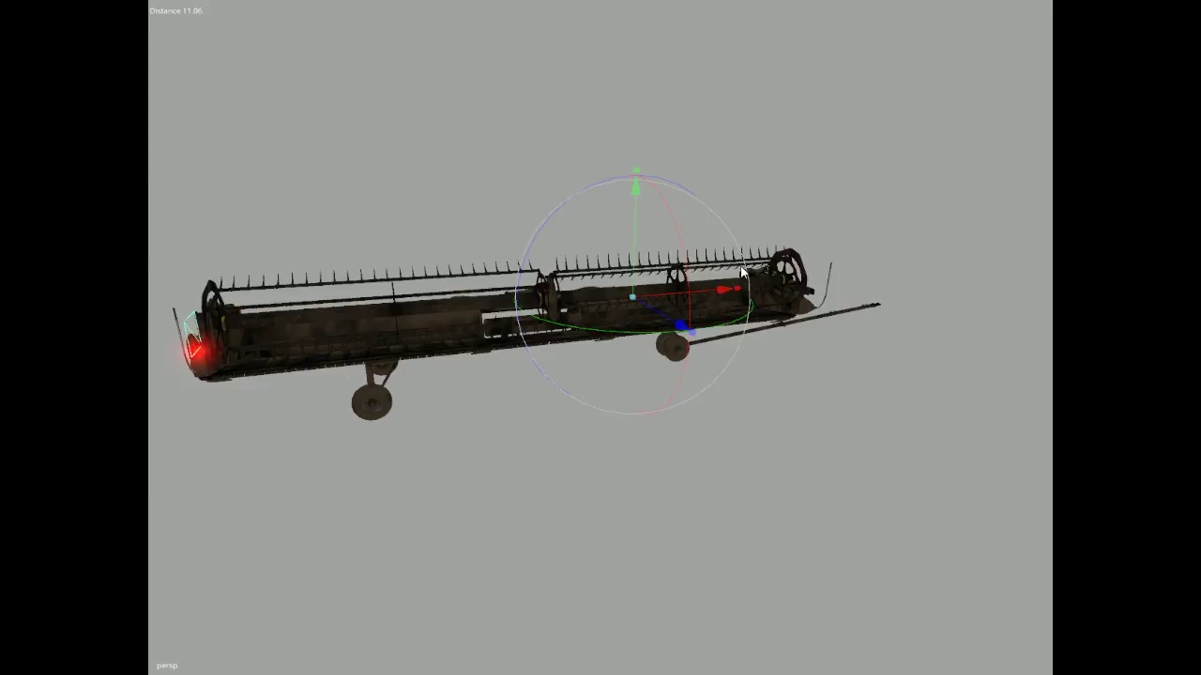
key("ctrl+z")
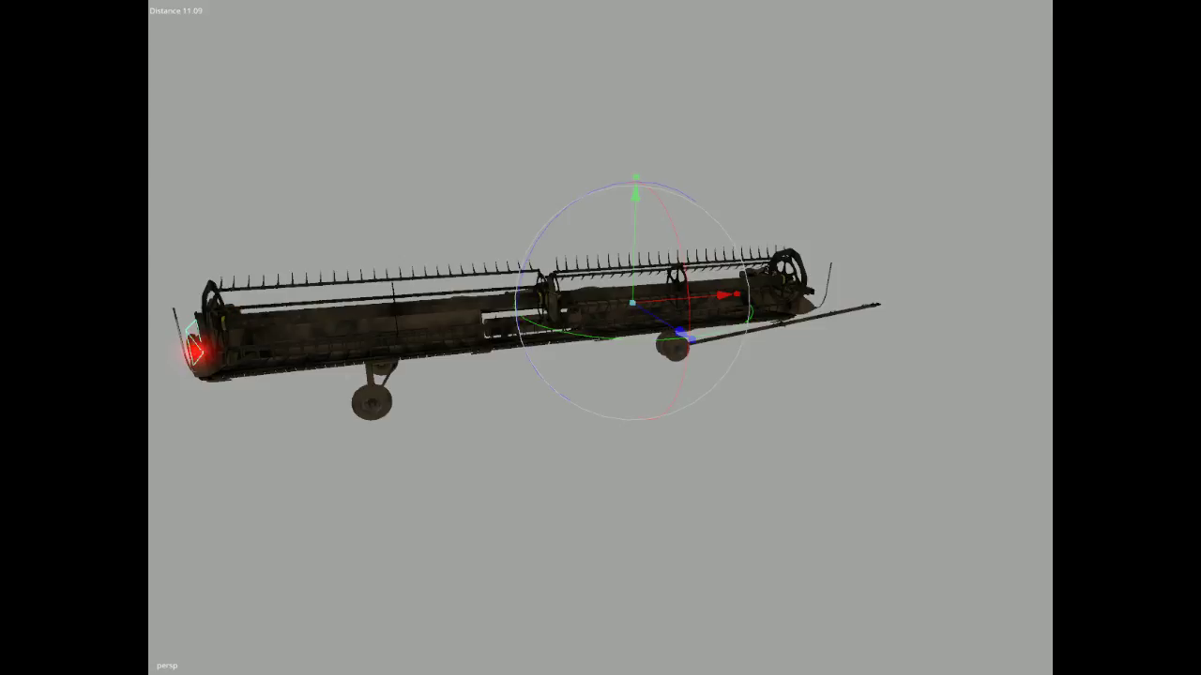
Examine the header's remaining nodes, from the body frame through the transport wheels, and check each pivot.
key("Down")
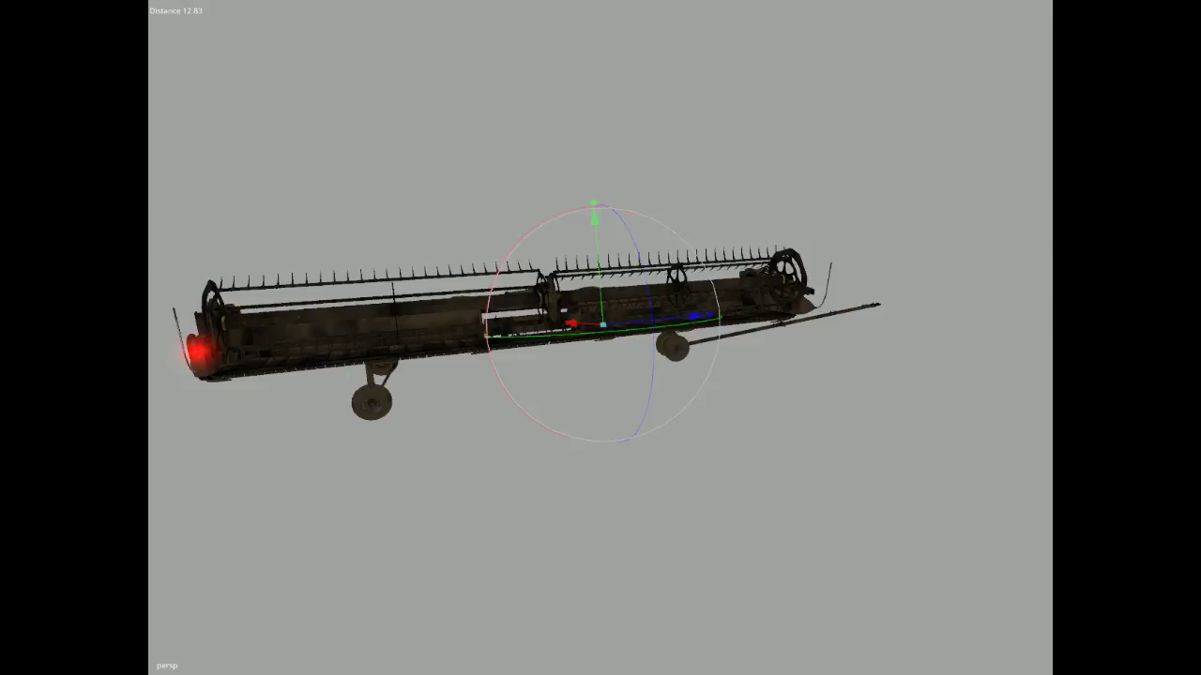
key("Down")
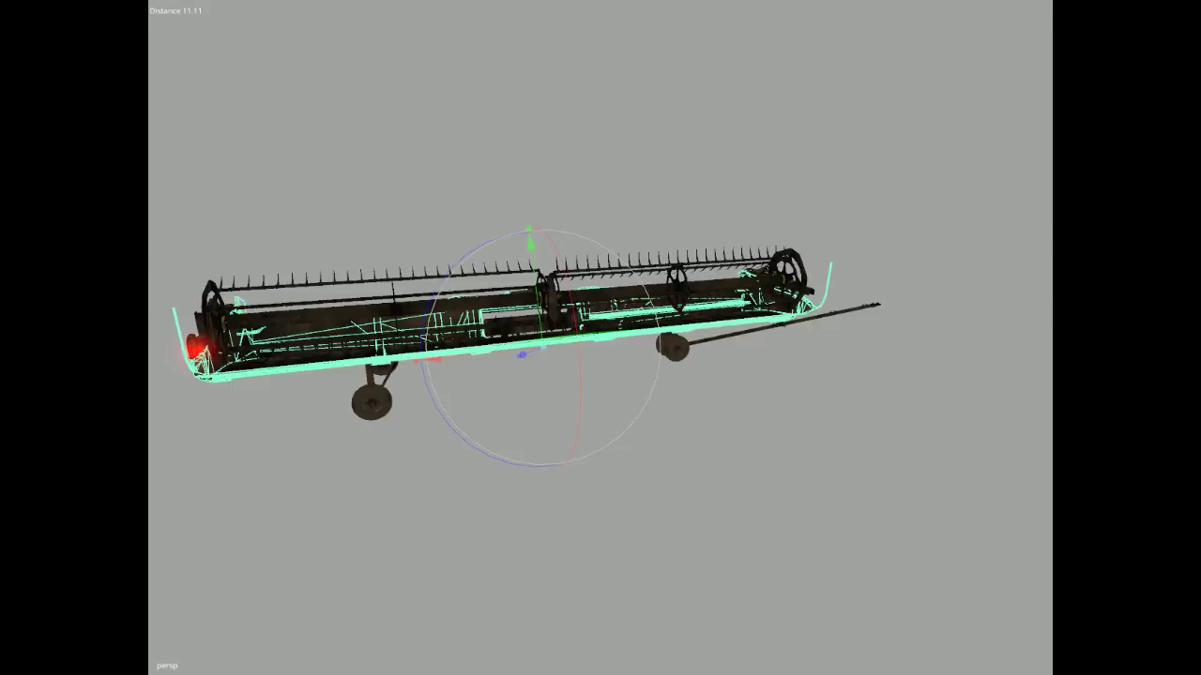
key("Down")
key("Down")
key("Down")
key("Down")
key("Down")
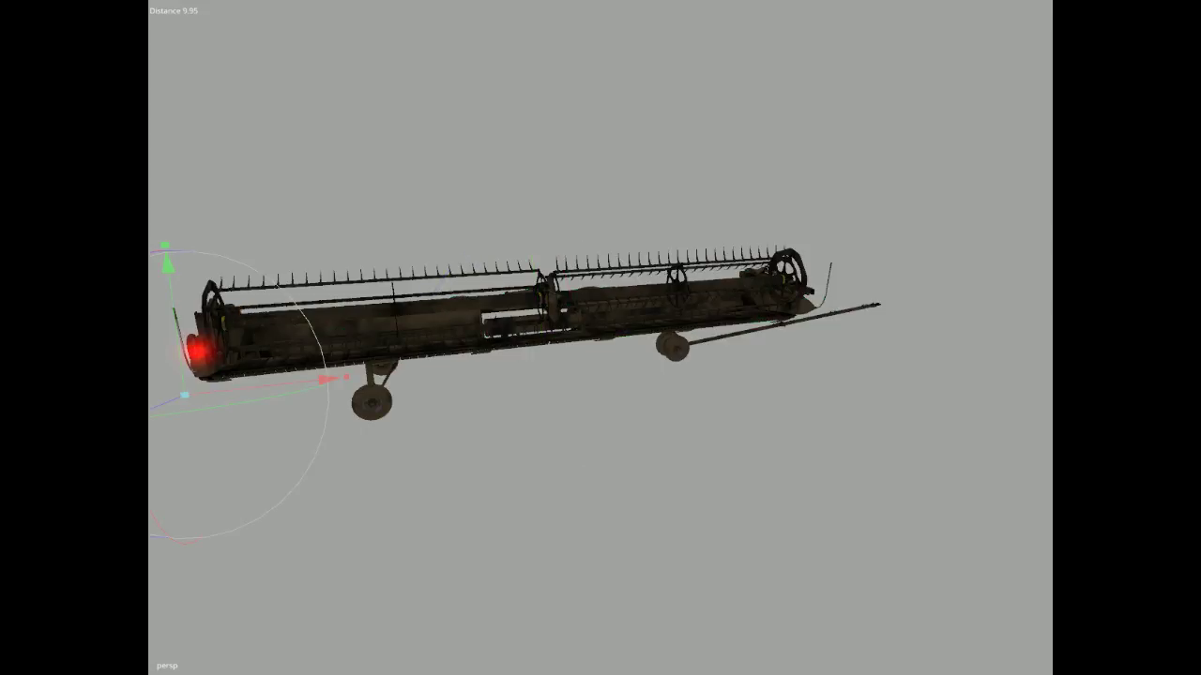
key("Down")
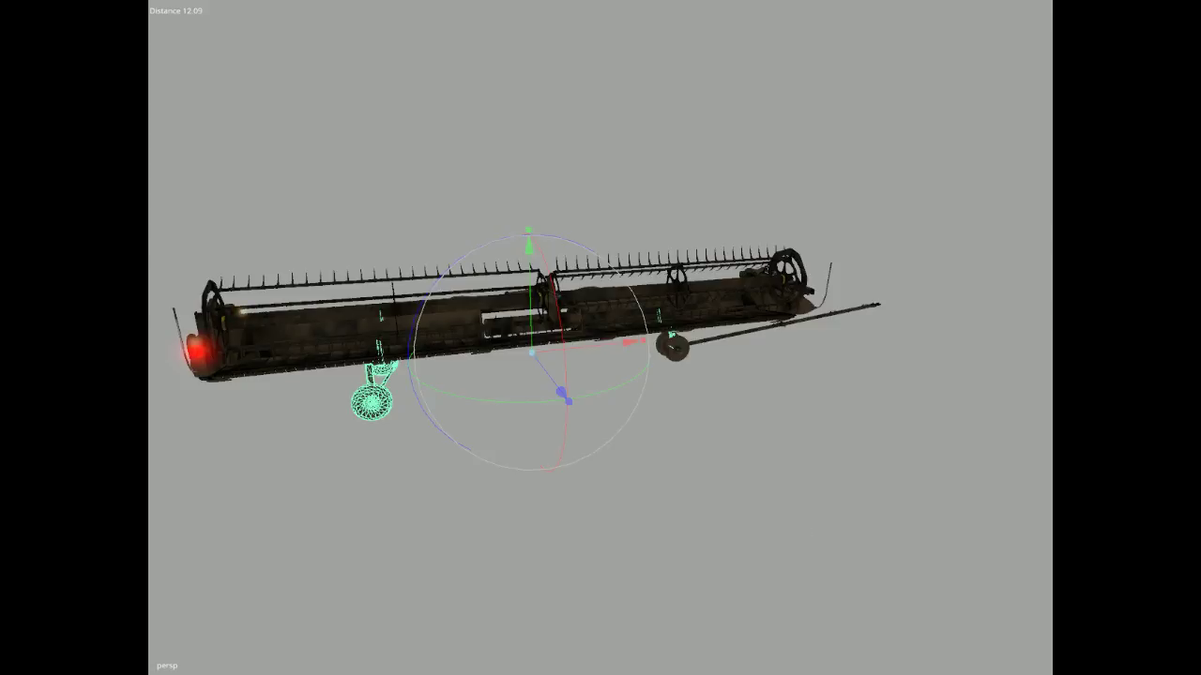
key("Down")
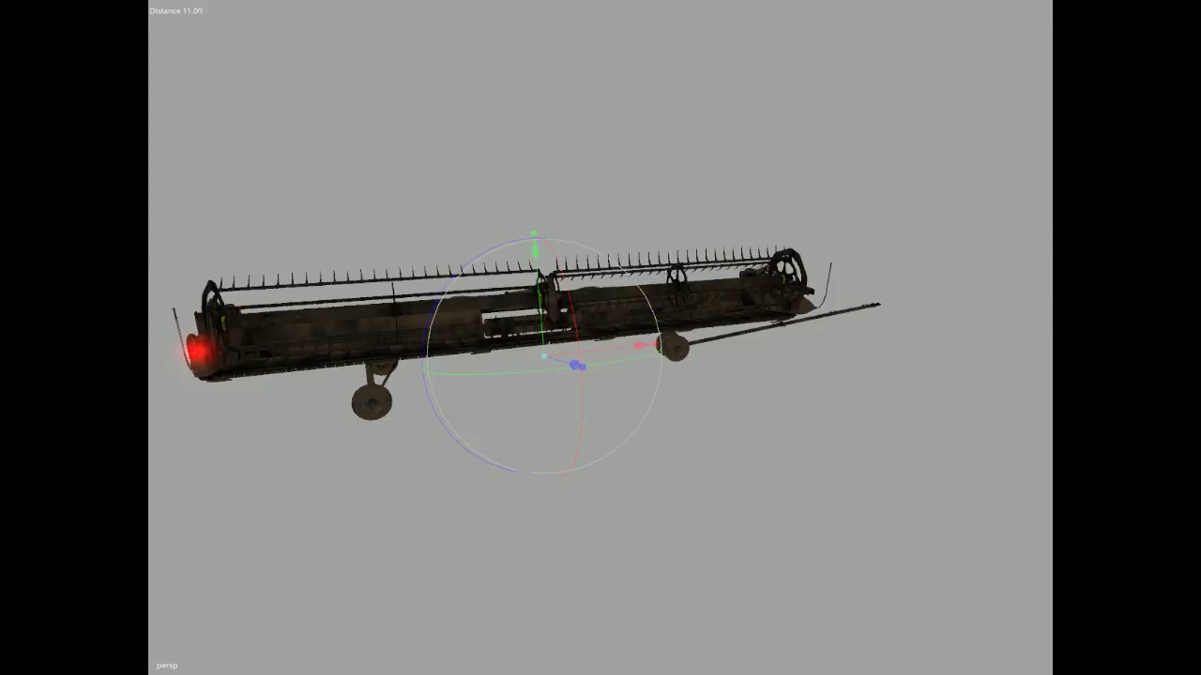
key("Down")
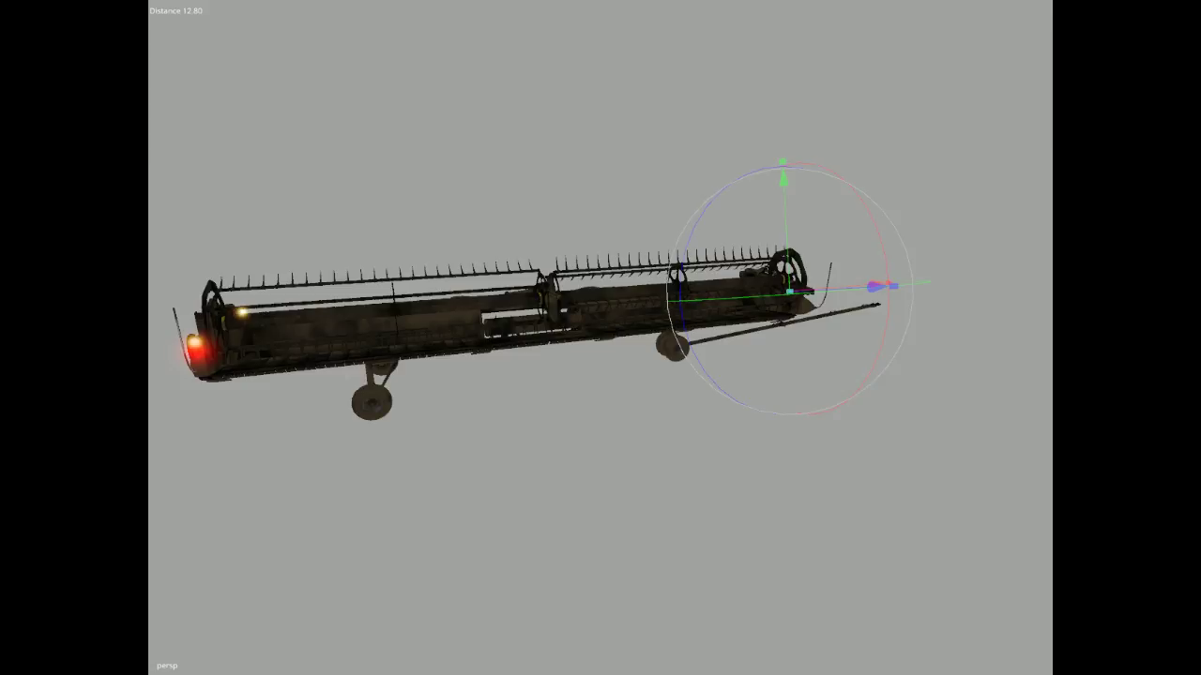
key("Down")
key("Down")
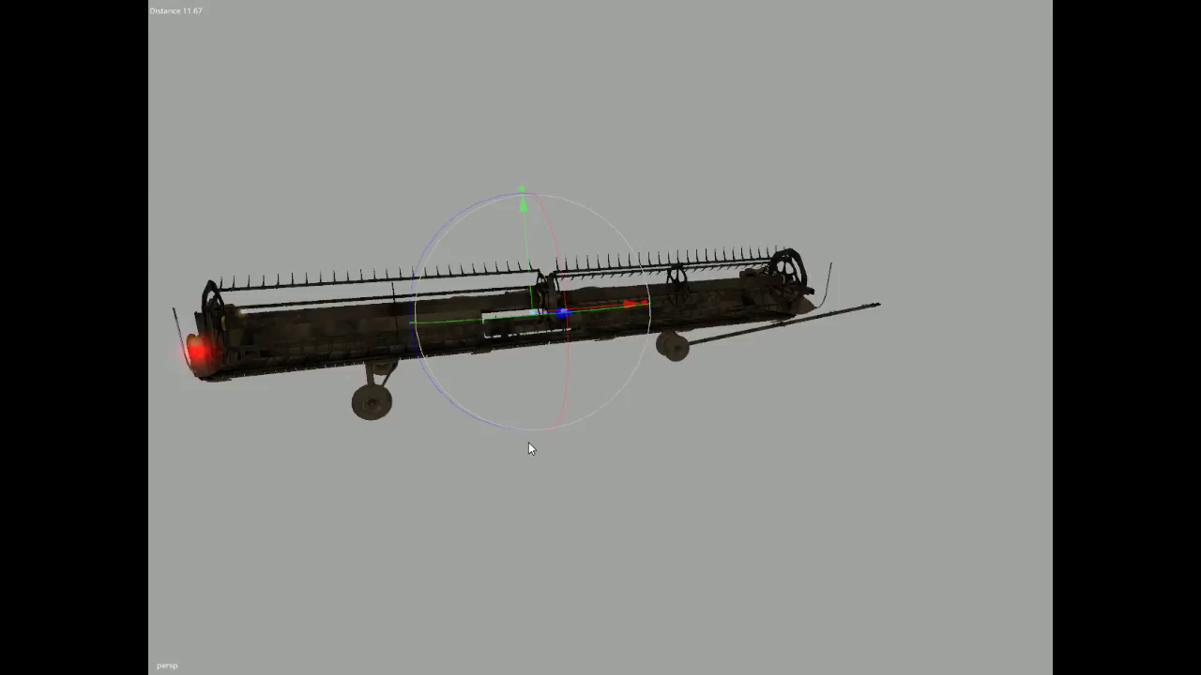
Examine the large faceted volume beside the reel from the side, the end and above.
scroll(527, 445, "up", 2)
scroll(530, 440, "down", 3)
middle_click_drag(532, 442, 506, 447, "alt")
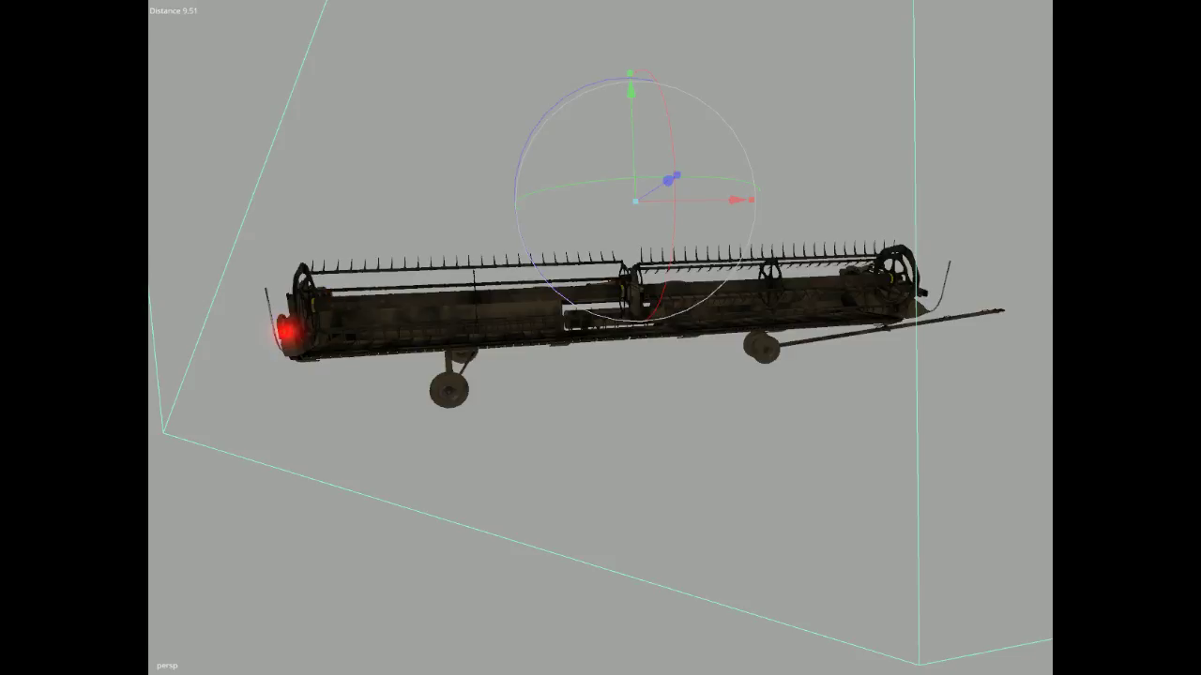
scroll(365, 535, "down", 3)
scroll(365, 533, "down", 3)
left_click_drag(364, 534, 686, 577, "alt")
scroll(309, 459, "up", 5)
scroll(308, 460, "up", 5)
scroll(696, 560, "down", 8)
scroll(697, 560, "down", 1)
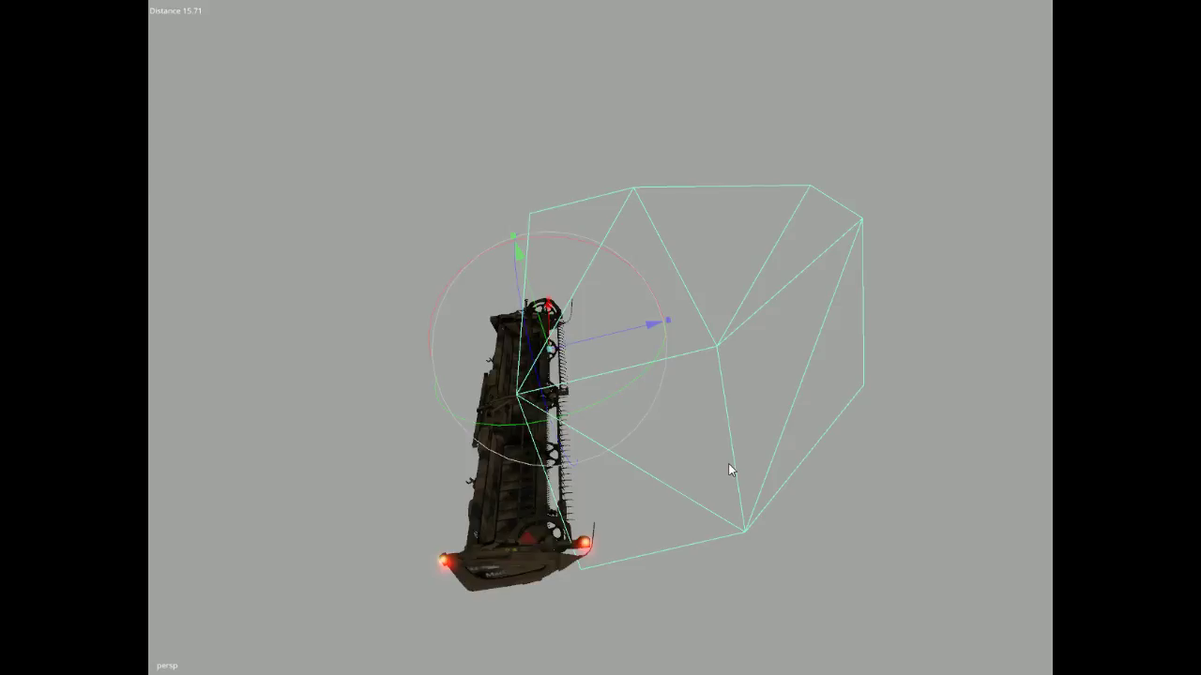
left_click_drag(611, 490, 622, 430, "alt")
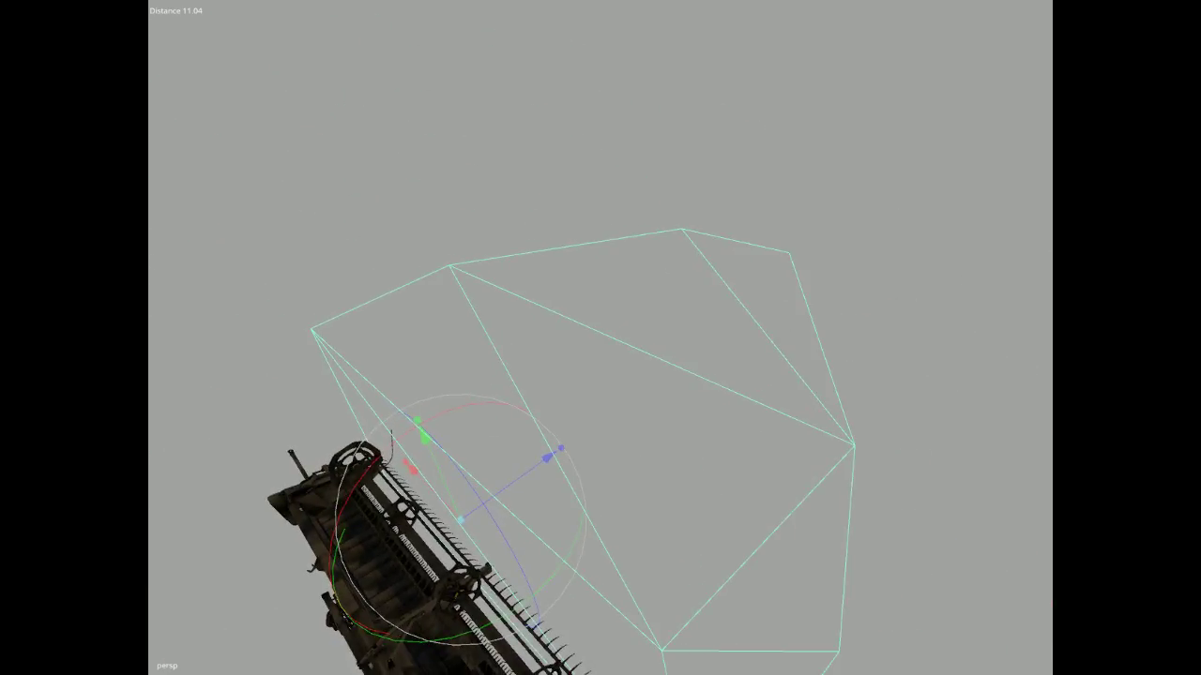
scroll(935, 448, "down", 5)
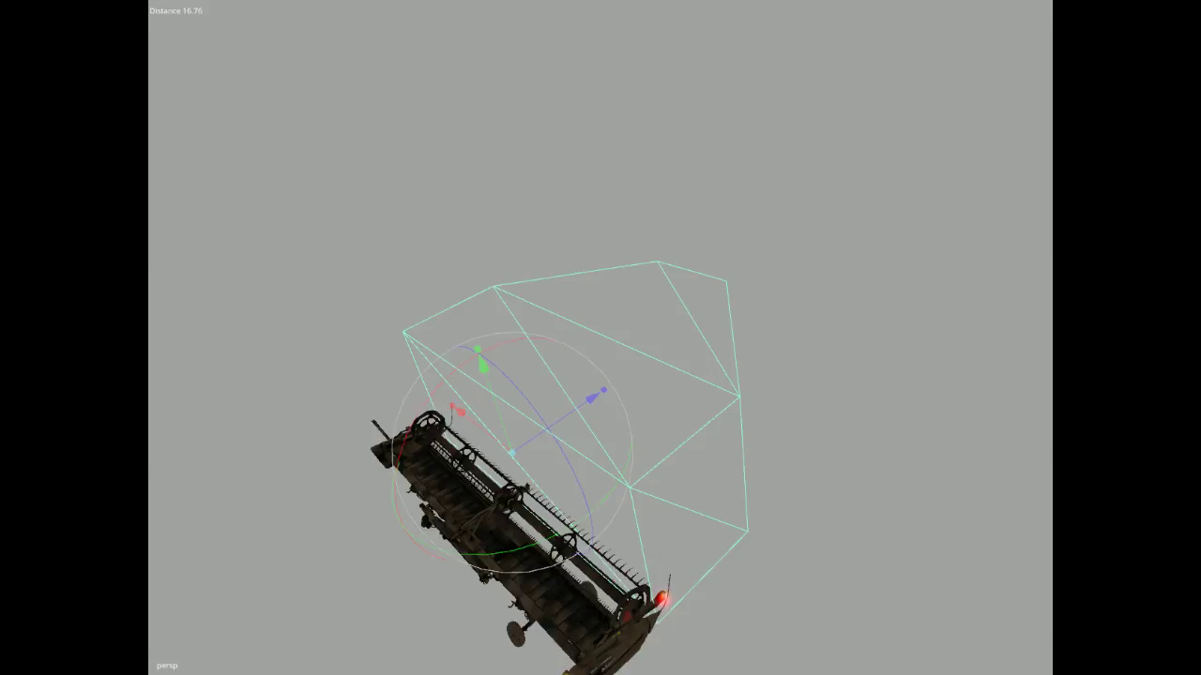
Examine the box shape around the outer support wheel and its neighbouring nodes up close.
left_click_drag(257, 502, 187, 518, "alt")
scroll(428, 546, "up", 3)
scroll(456, 544, "up", 2)
scroll(309, 494, "up", 3)
scroll(308, 494, "up", 4)
left_click_drag(309, 494, 600, 485, "alt")
scroll(566, 458, "down", 4)
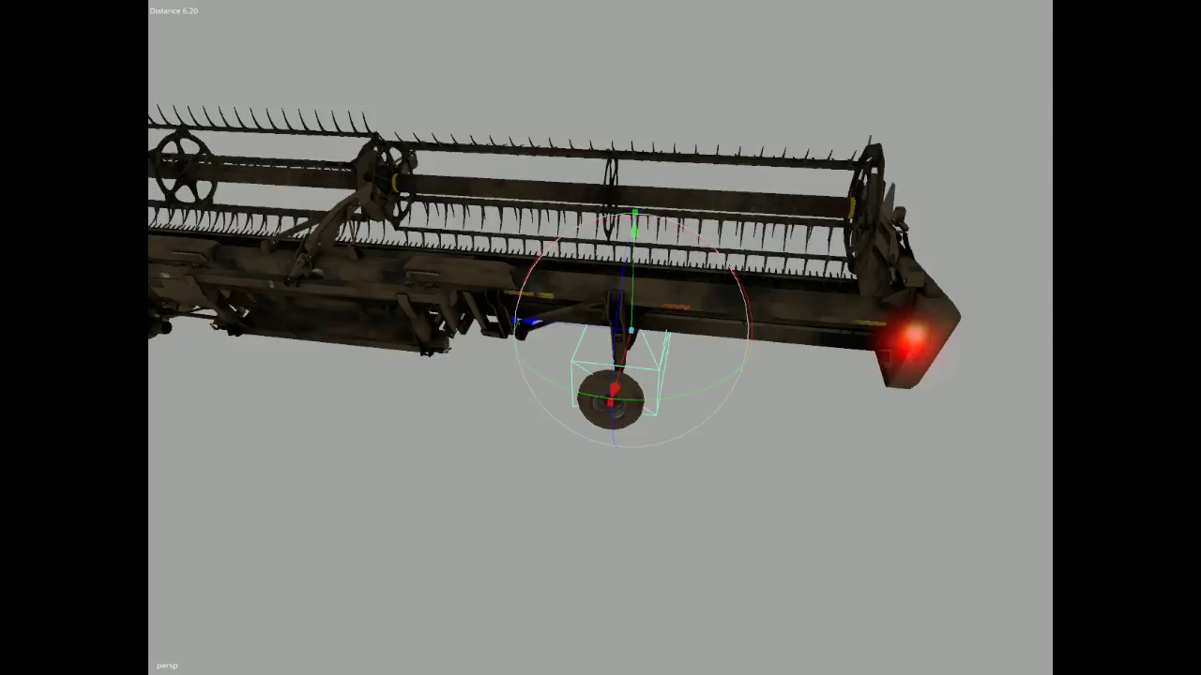
key("Down")
key("Down")
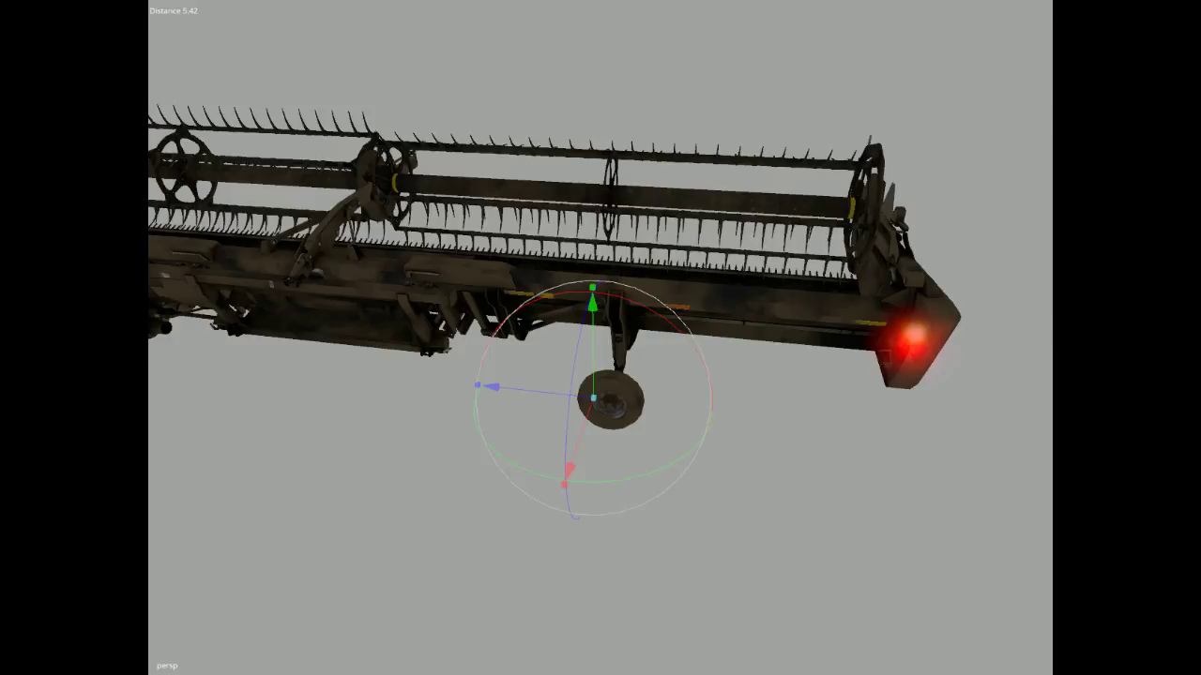
key("Up")
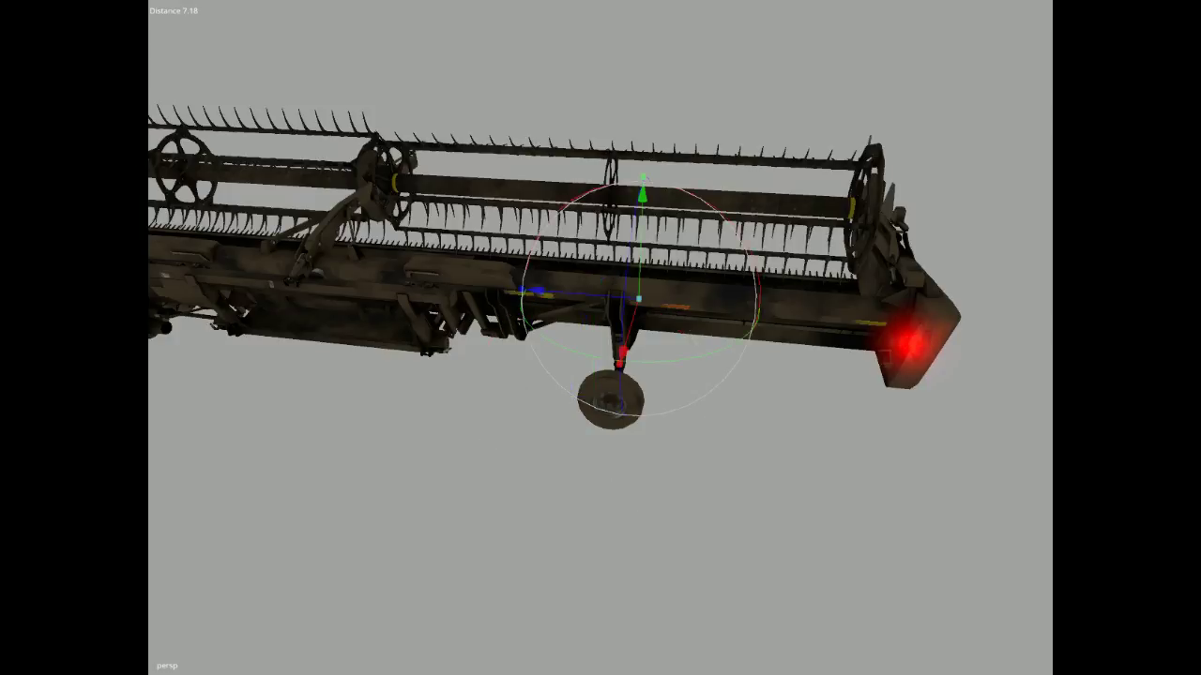
key("Down")
key("Down")
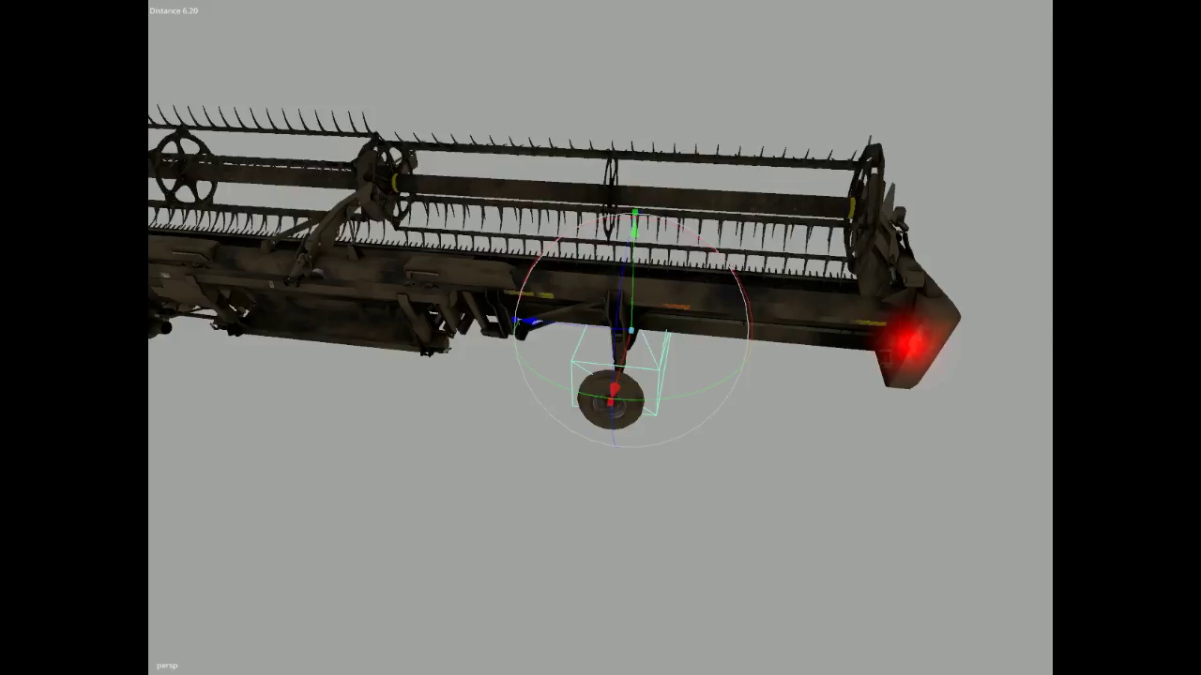
key("Up")
key("Down")
key("Up")
key("Down")
key("Down")
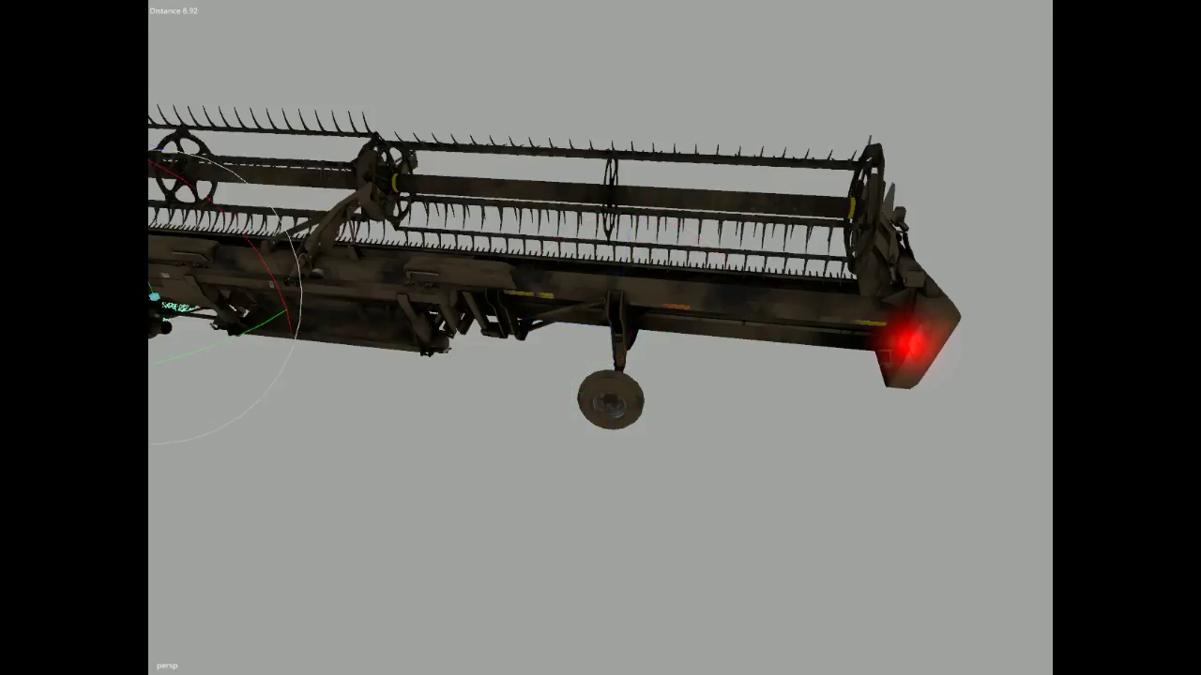
Try raising the whole towing drawbar against the header's end panel, and undo the move.
mouse_move(195, 421)
left_mouse_down("alt")
mouse_move(204, 435)
mouse_move(197, 417)
left_mouse_up("alt")
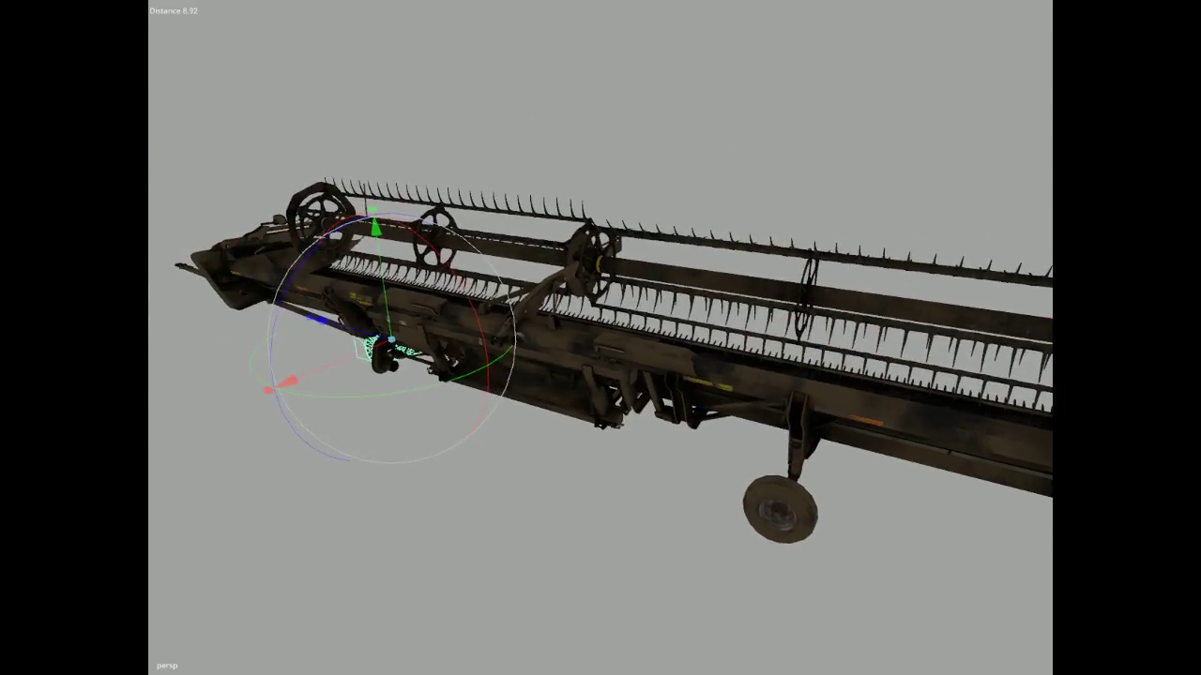
key("Up")
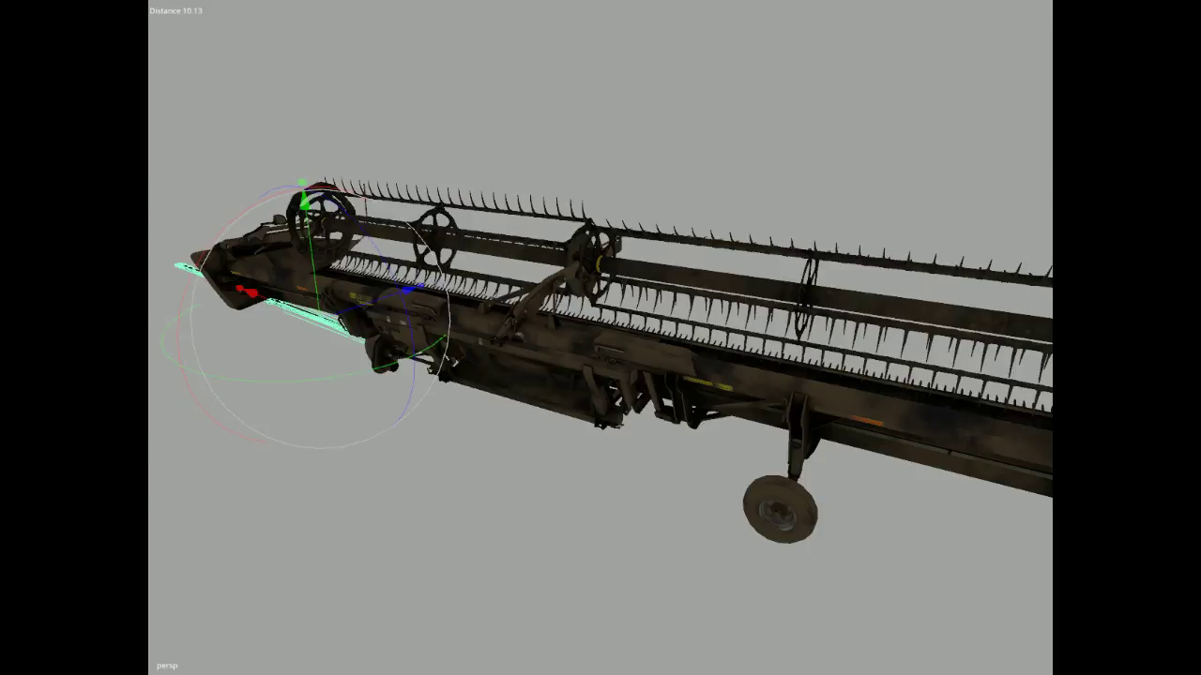
left_click_drag(298, 510, 118, 507, "alt")
scroll(224, 469, "up", 7)
scroll(158, 481, "up", 2)
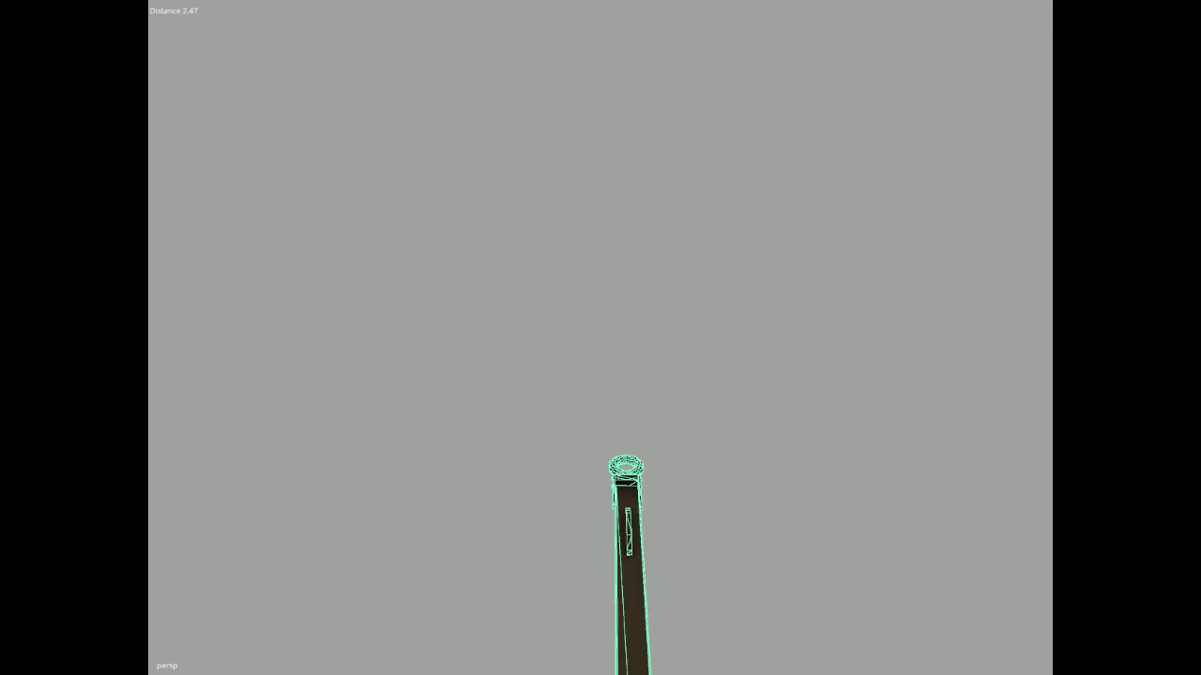
scroll(386, 515, "up", 3)
left_click_drag(569, 518, 914, 533, "alt")
scroll(921, 549, "down", 3)
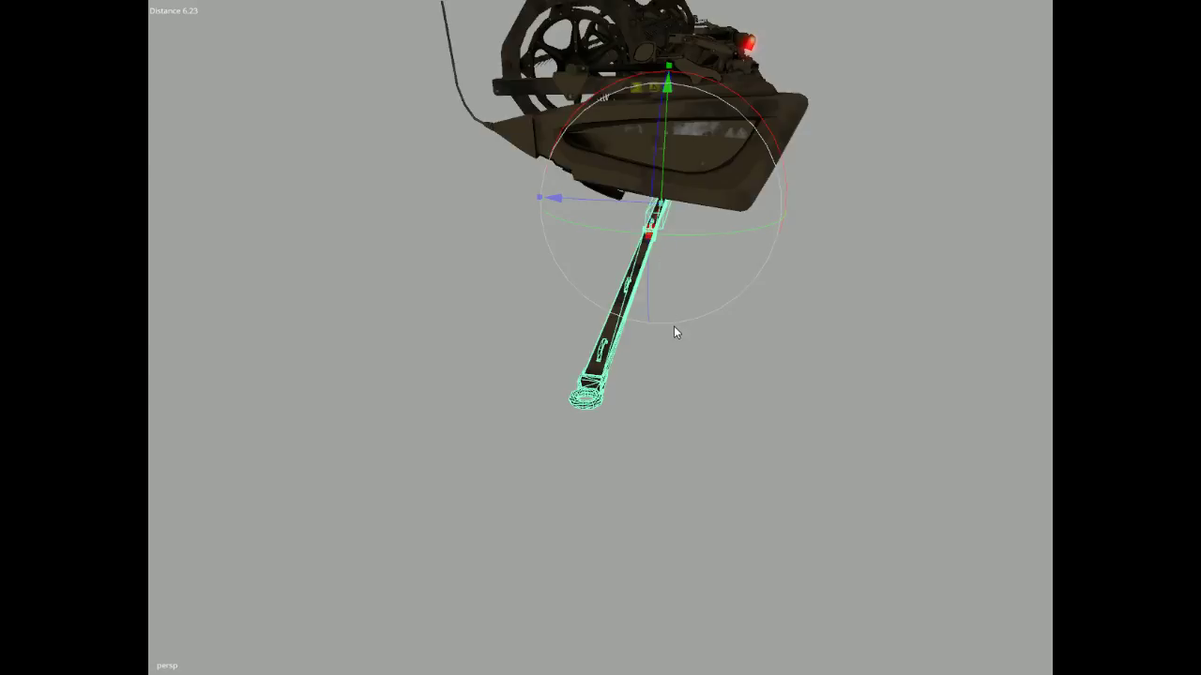
left_click_drag(661, 195, 665, 127)
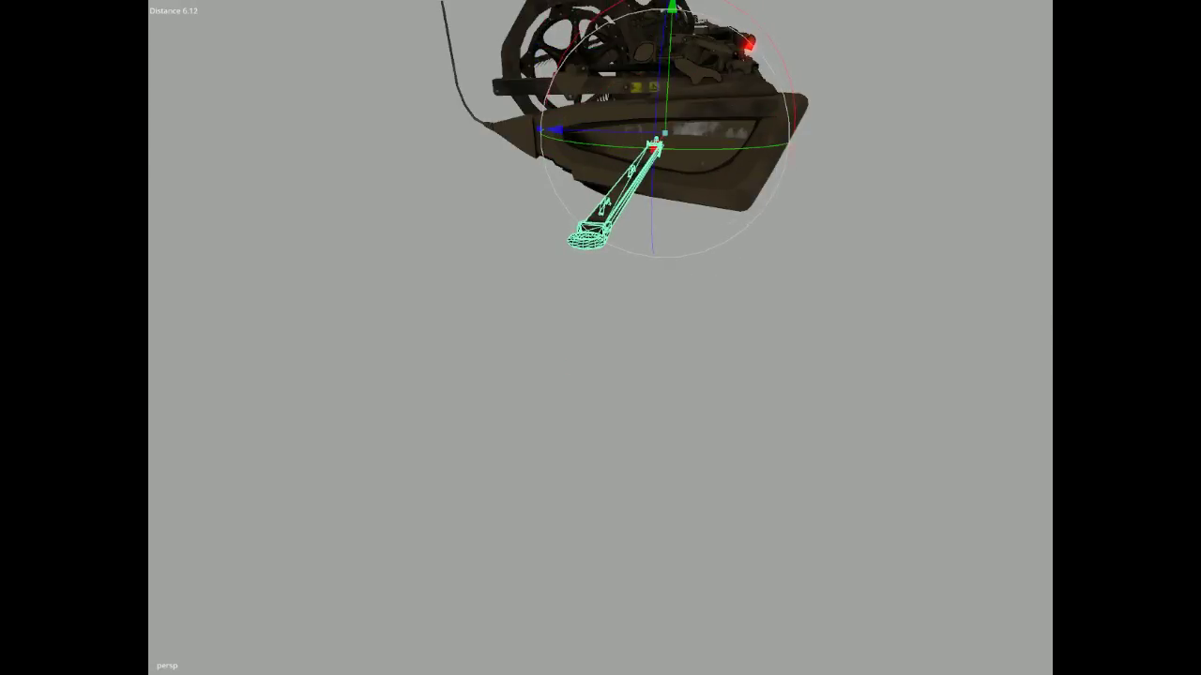
key("ctrl+z")
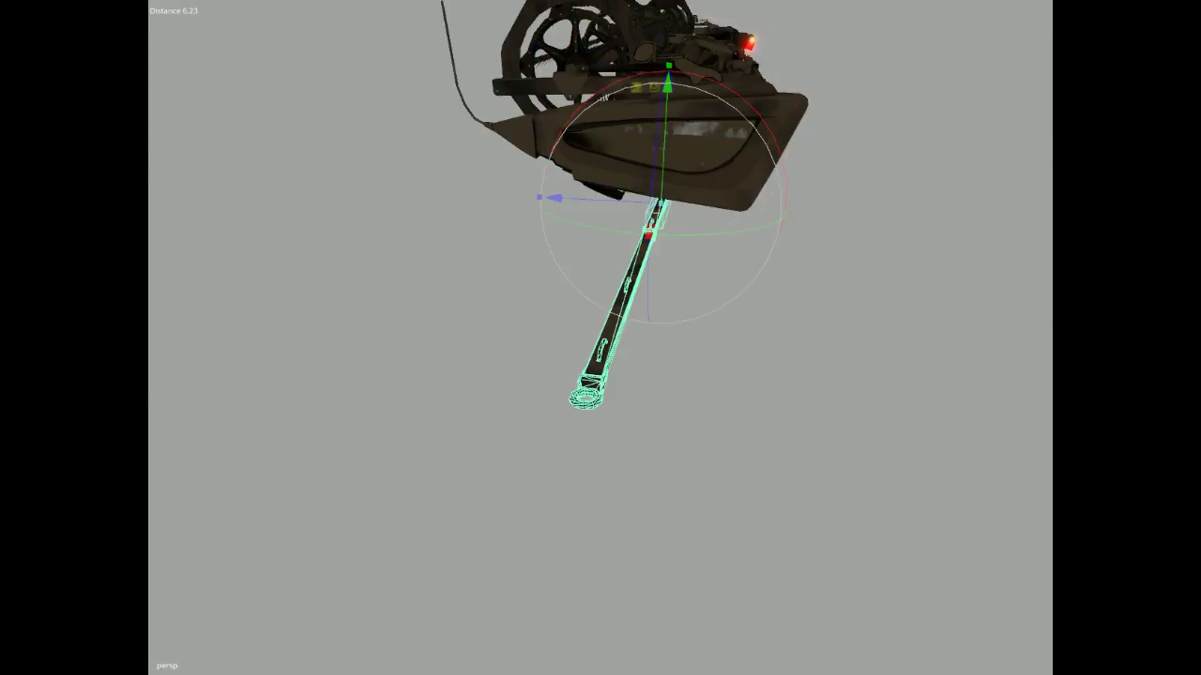
Lower the drawbar's outer arm away from its mounting bracket, and select the whole drawbar assembly.
key("Down")
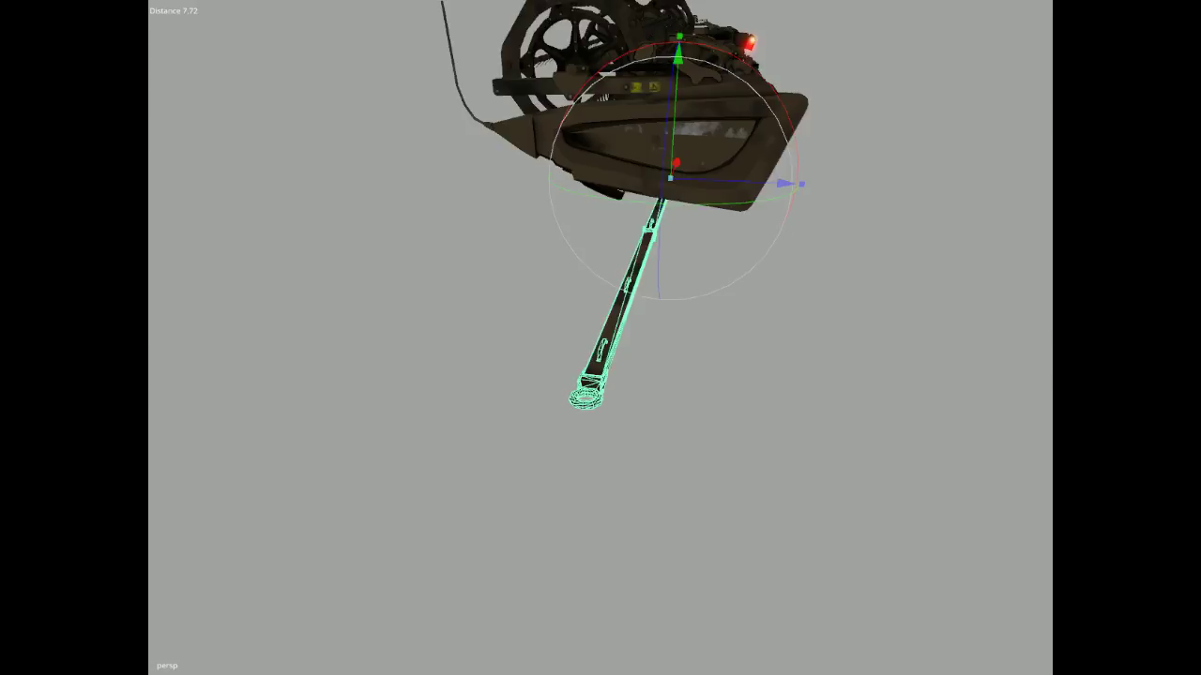
key("Down")
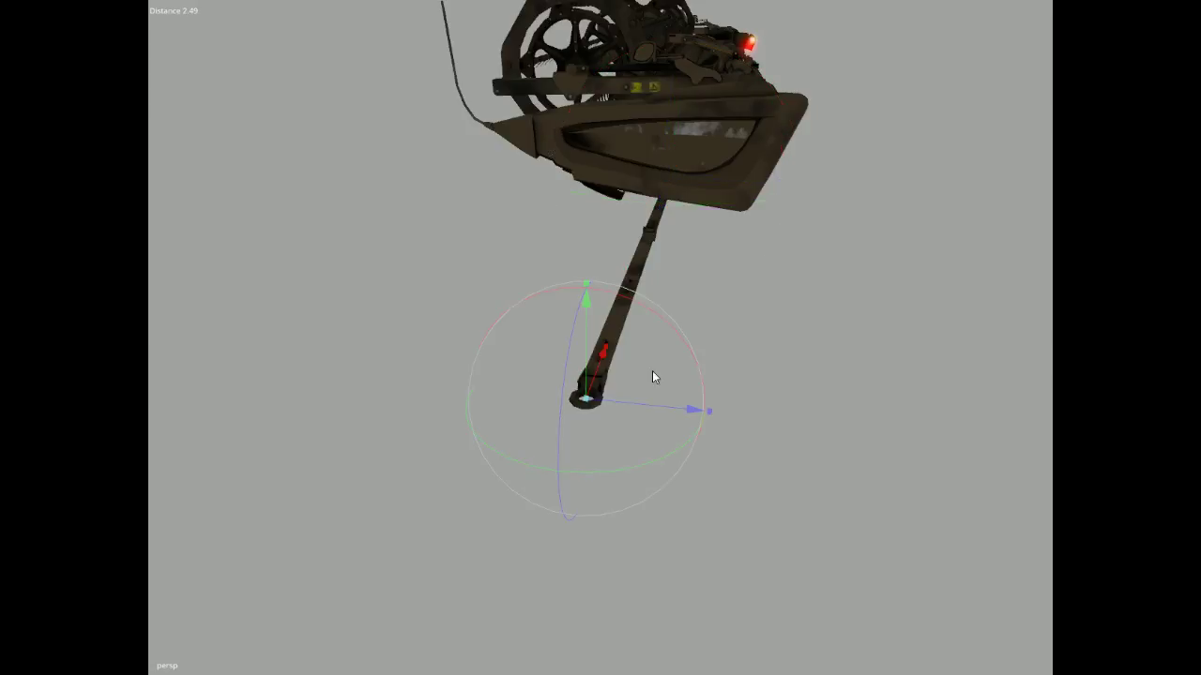
left_click_drag(604, 354, 674, 169)
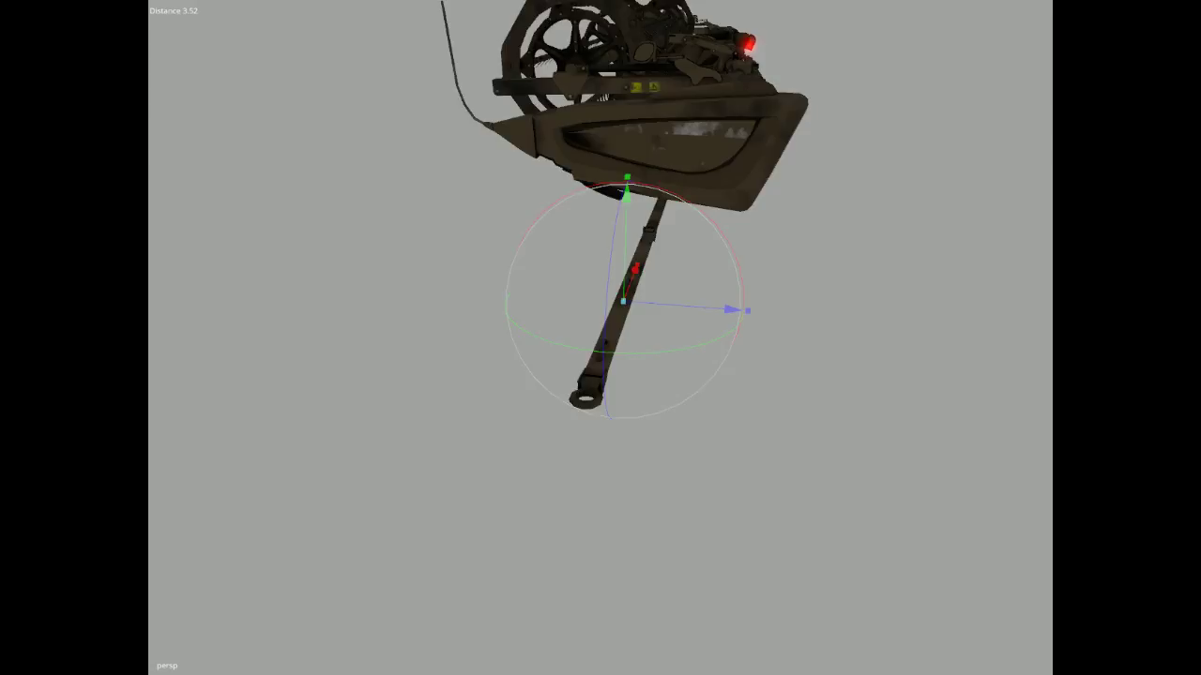
left_click(611, 332)
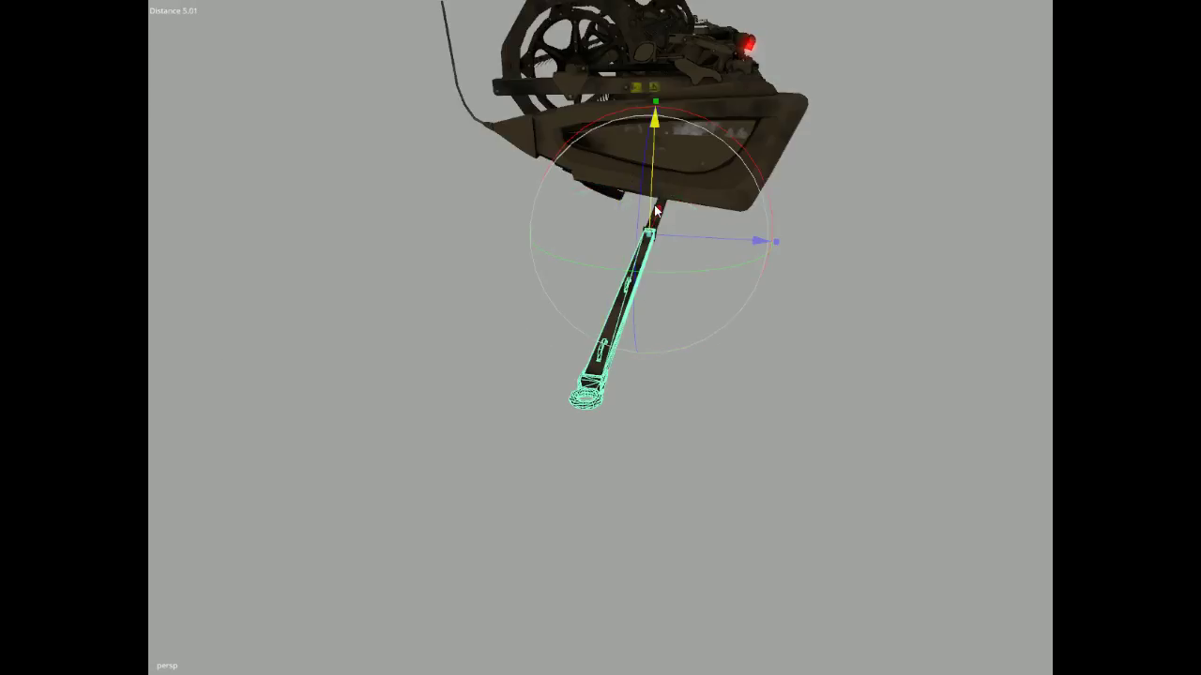
left_click_drag(652, 208, 670, 247)
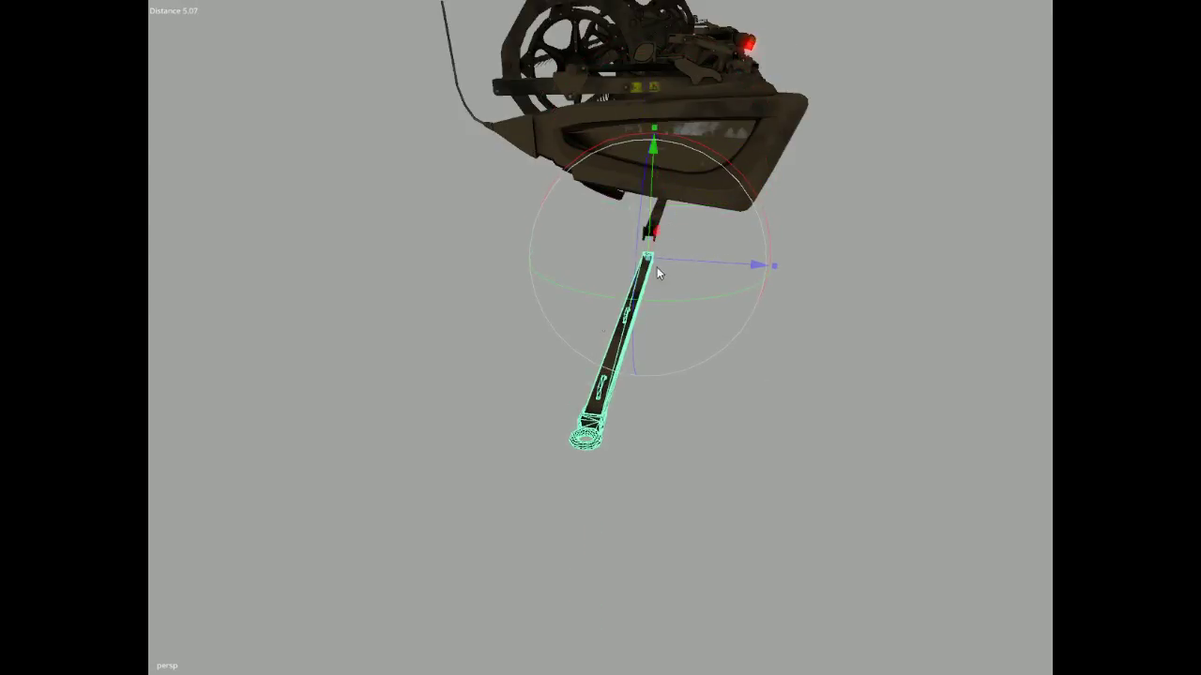
key("Up")
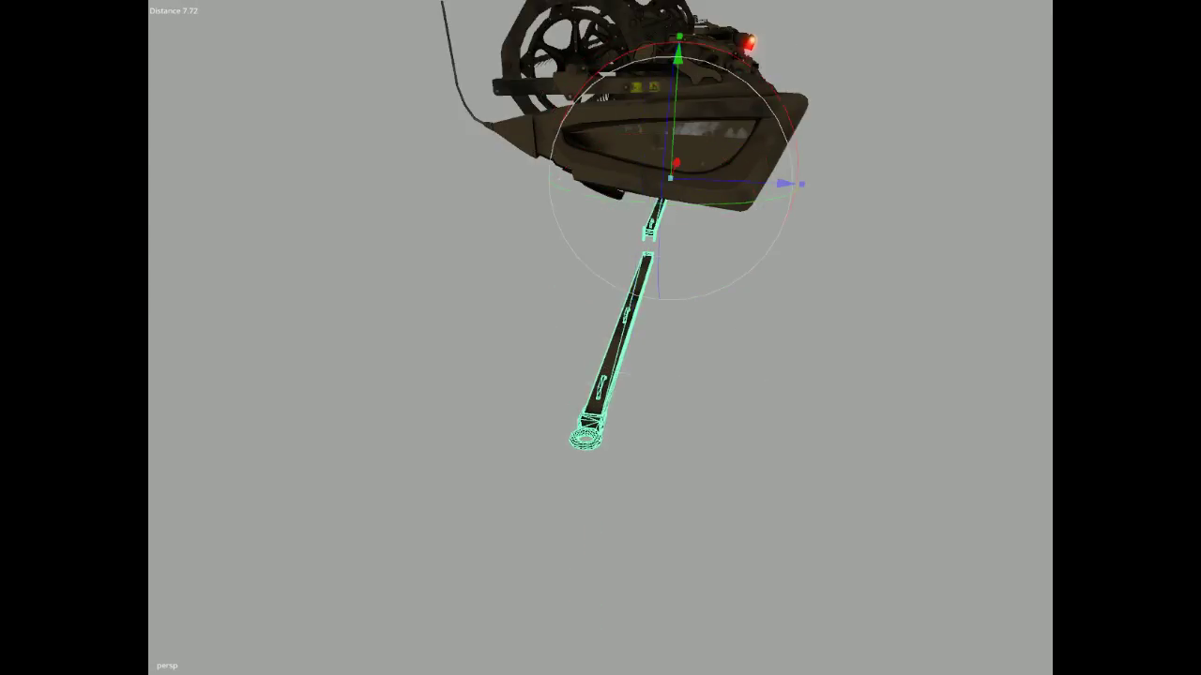
Lower the whole drawbar assembly clear of the header's end panel, and check its parent and child nodes.
left_click_drag(674, 132, 656, 167)
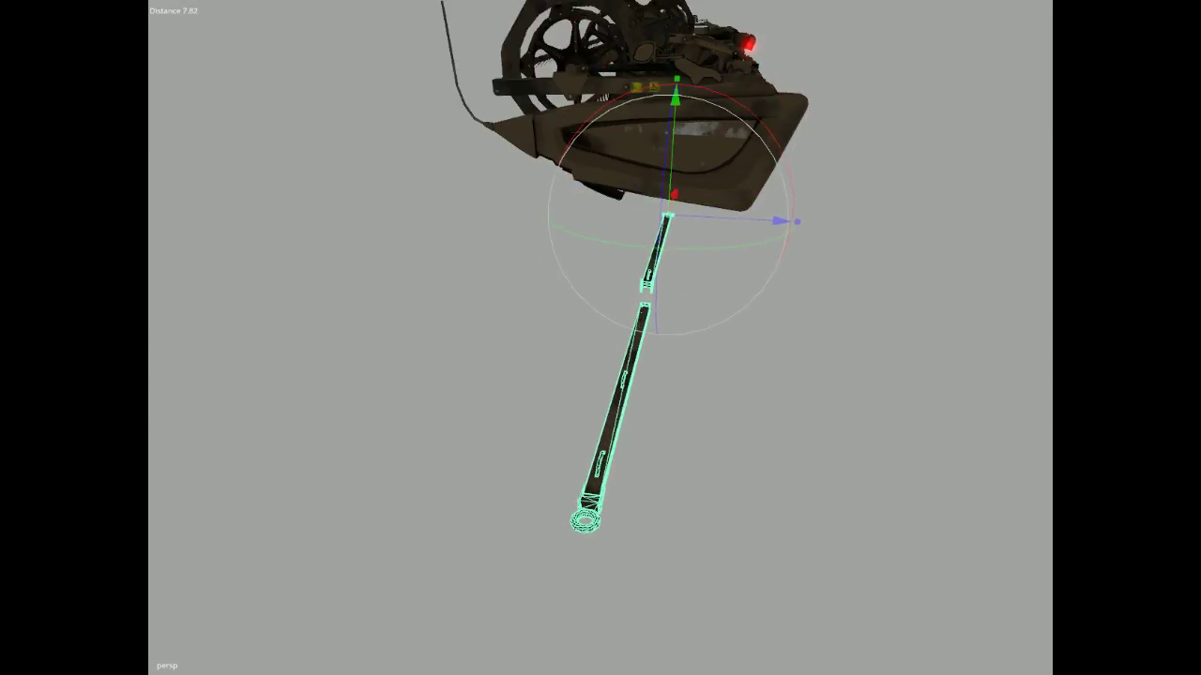
key("Down")
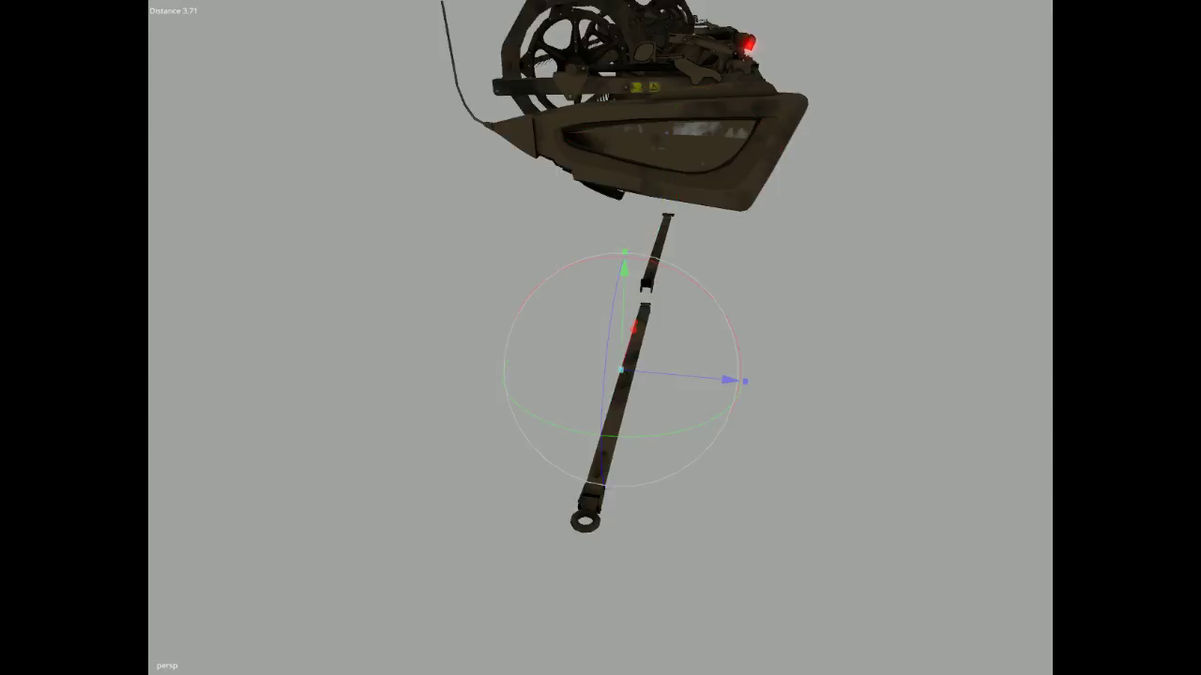
key("Right")
key("Up")
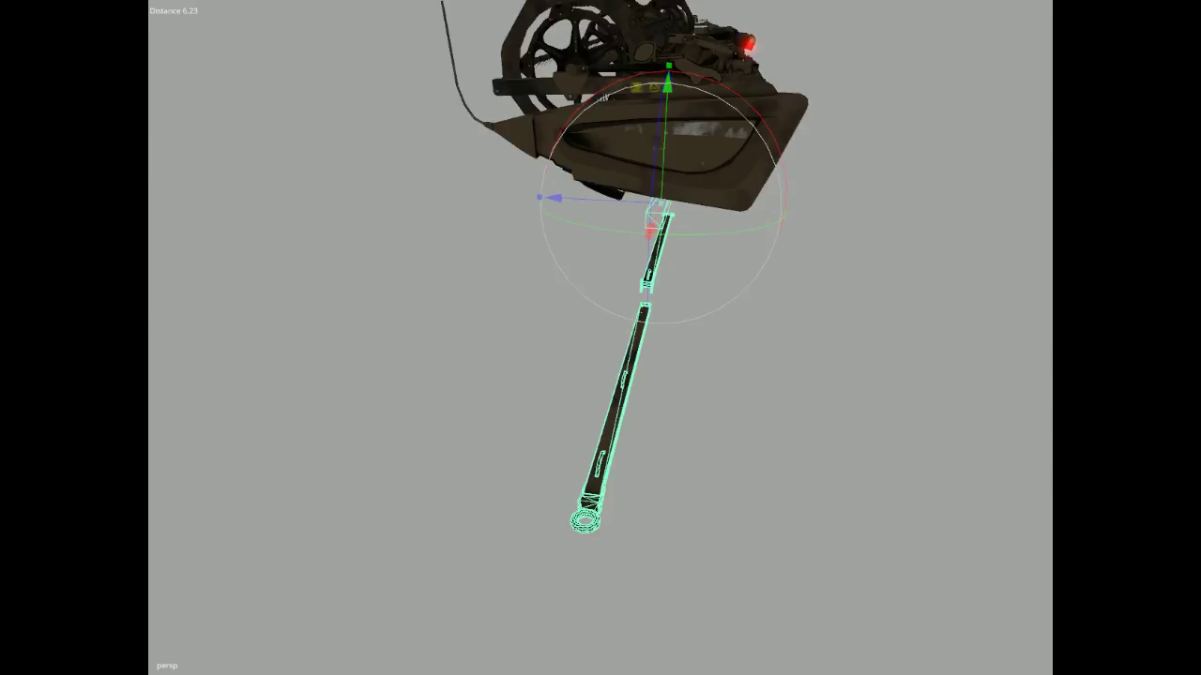
key("Up")
Select the complete header body with its reel and outer wheel, keeping the detached drawbar in view.
middle_click_drag(567, 129, 421, 287, "alt")
left_click_drag(422, 287, 227, 342, "alt")
scroll(589, 338, "up", 5)
scroll(494, 415, "down", 5)
left_click_drag(496, 420, 504, 458, "alt")
scroll(526, 310, "up", 2)
scroll(586, 458, "down", 3)
left_click(624, 441)
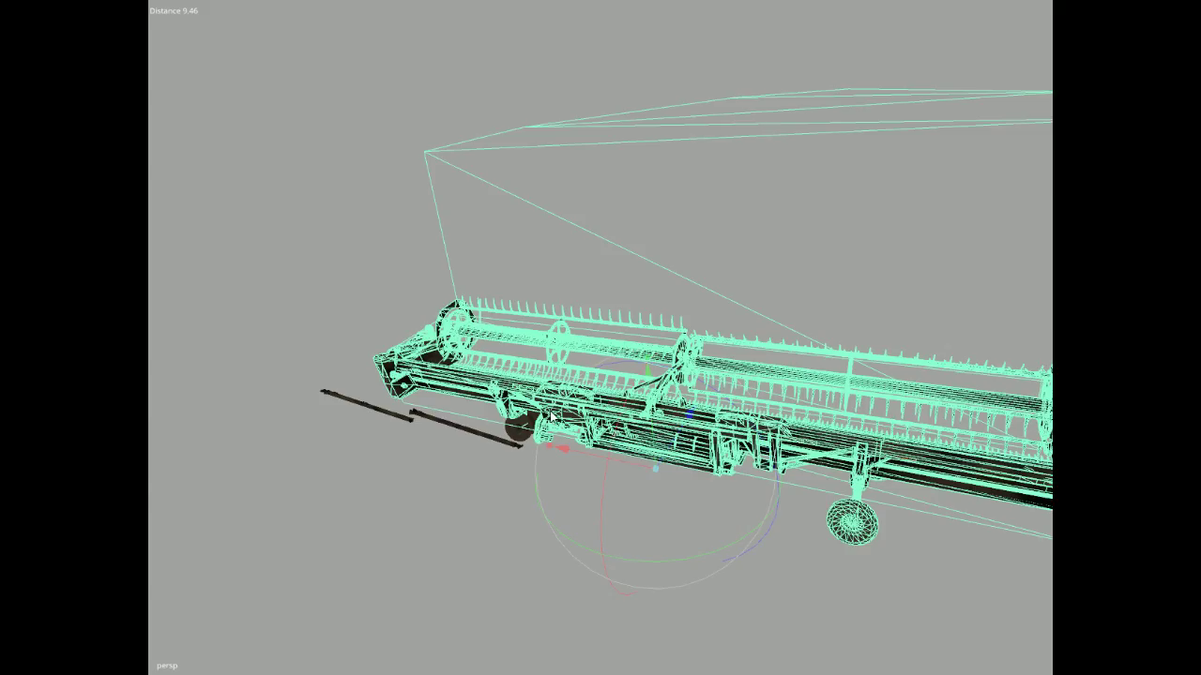
left_click_drag(588, 506, 615, 566, "alt")
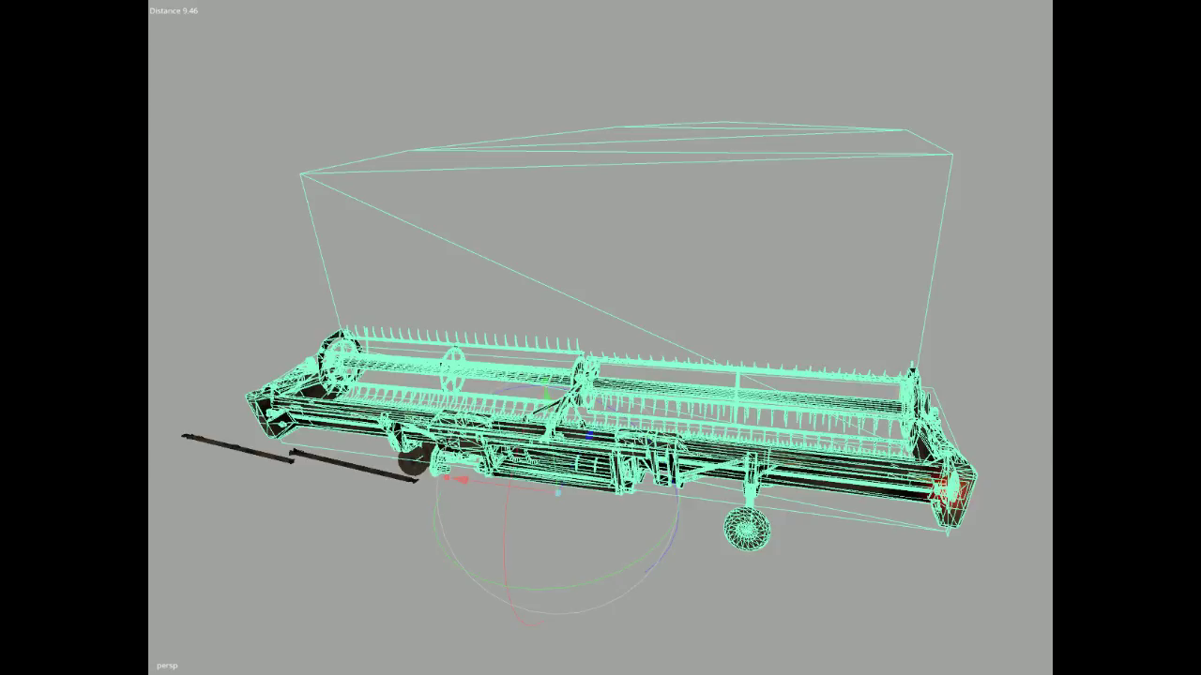
Examine the header's nodes one after another, including the faceted volume, the outer wheel's box and the drawbar group.
key("Down")
key("Down")
key("Down")
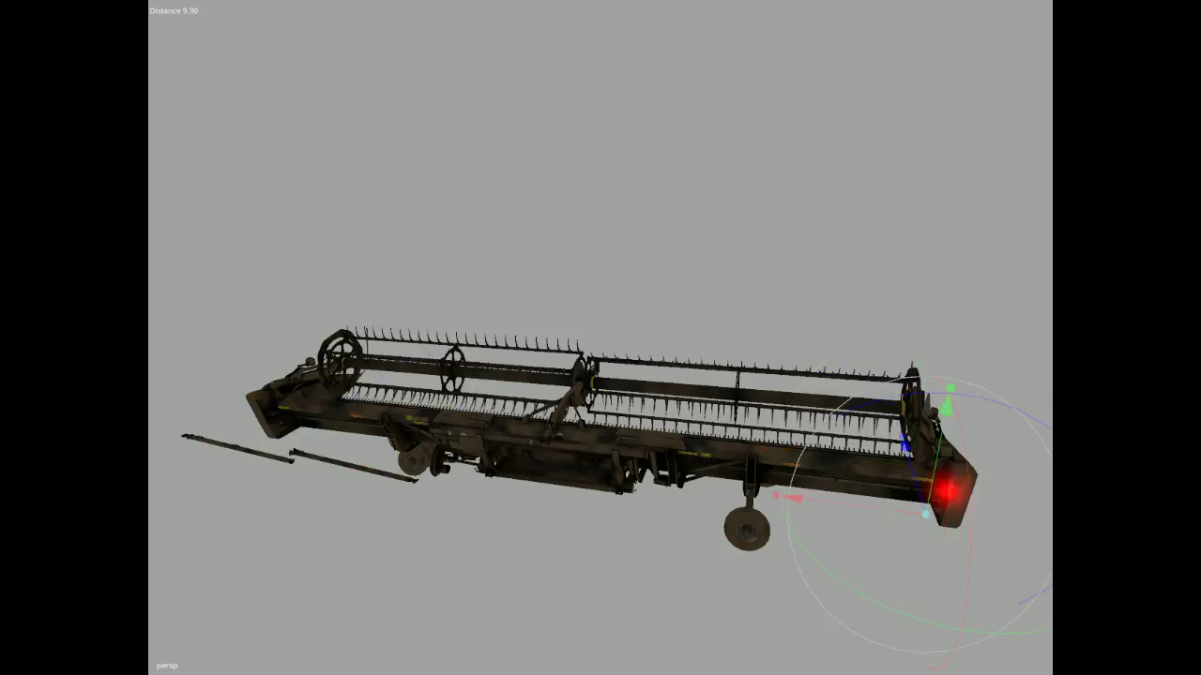
key("Down")
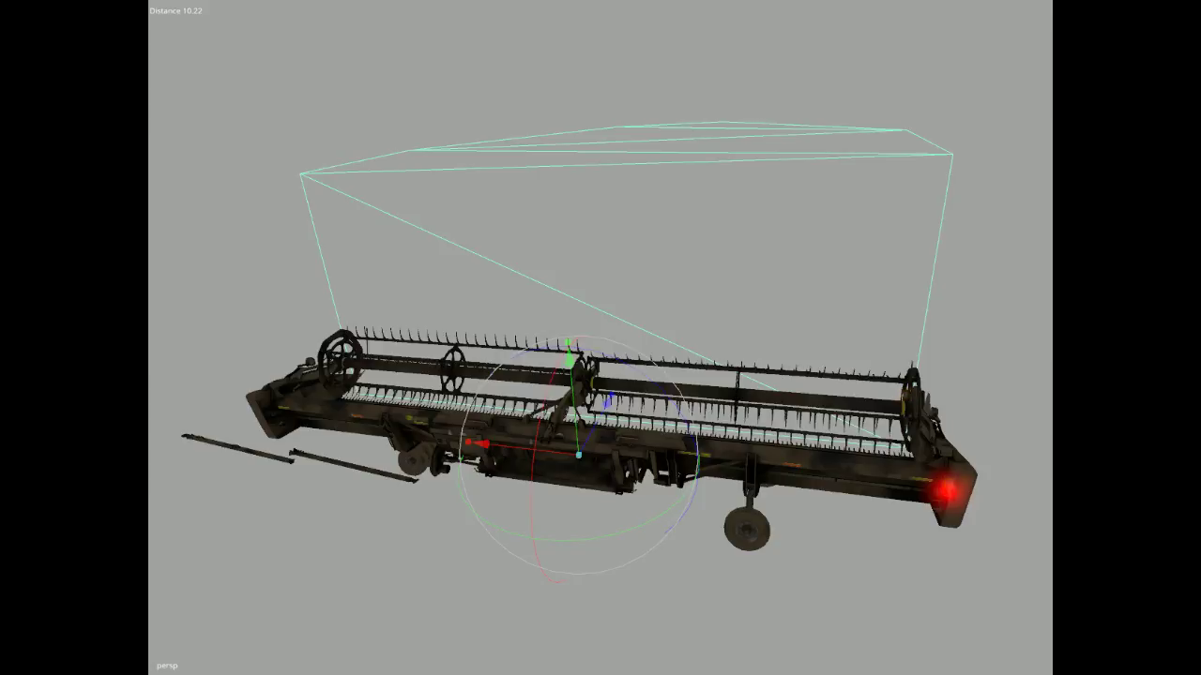
key("Right")
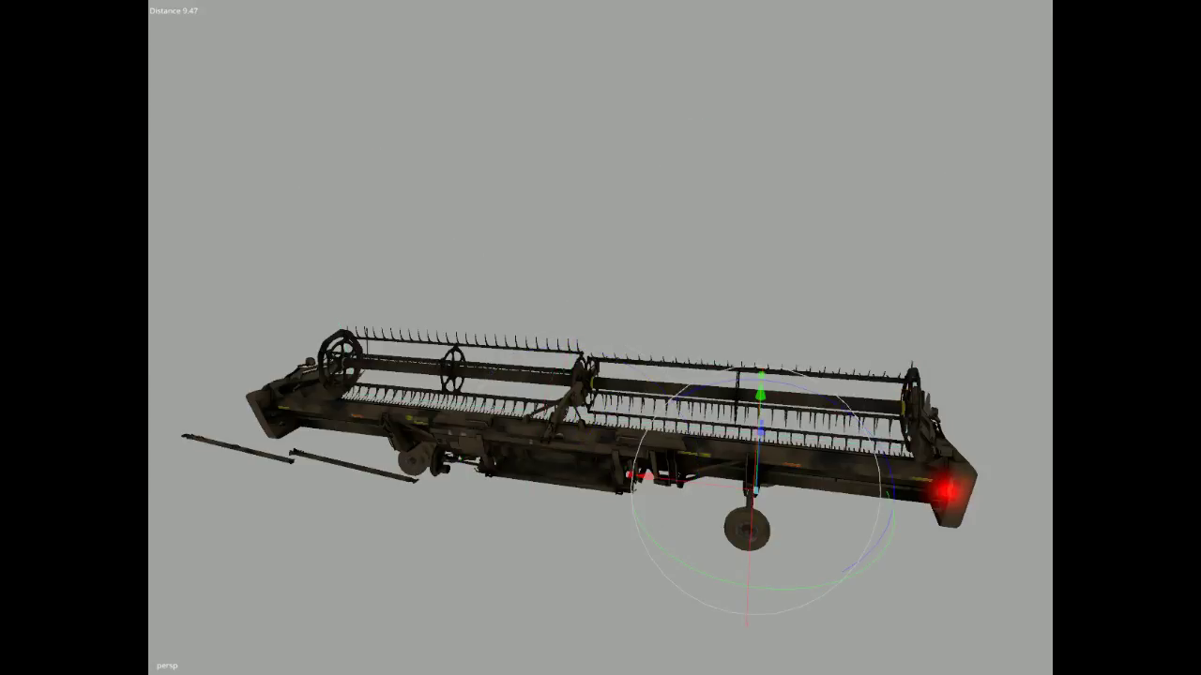
key("Right")
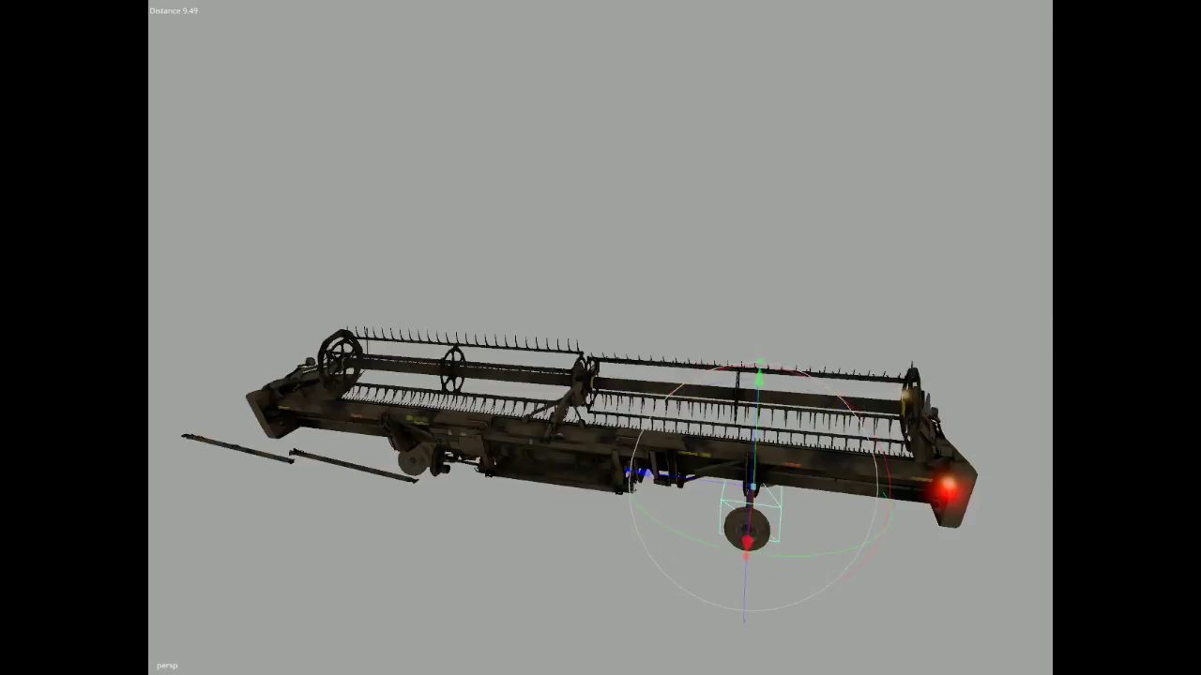
key("Right")
key("Right")
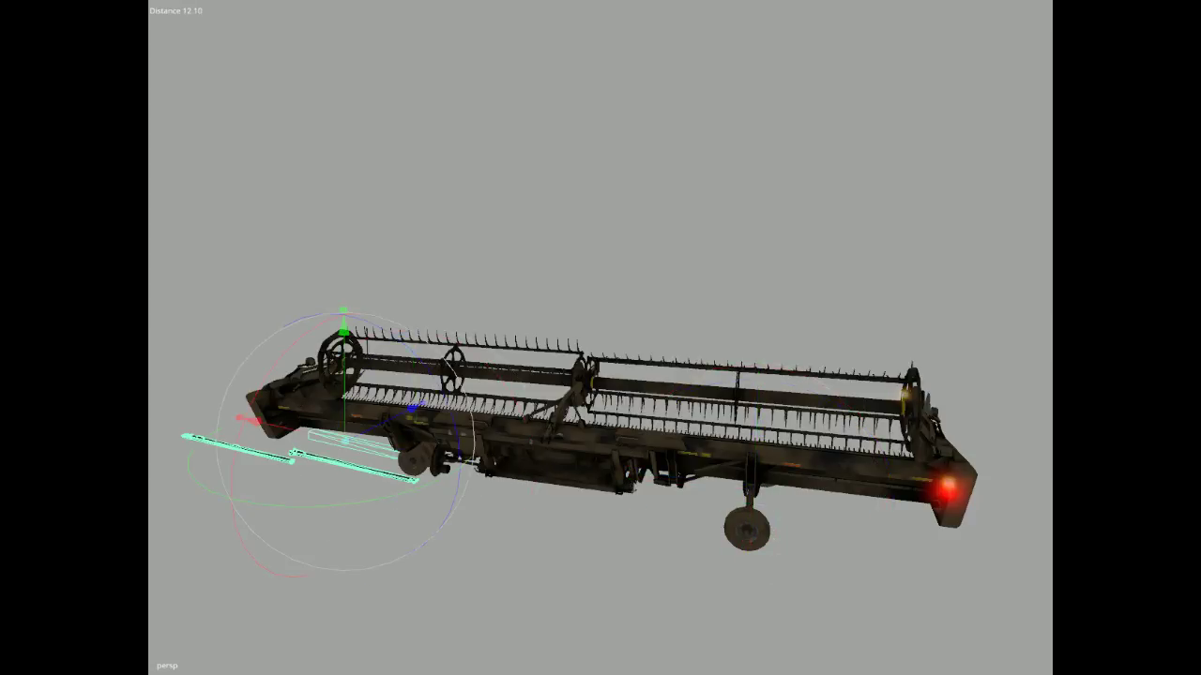
key("Left")
key("Left")
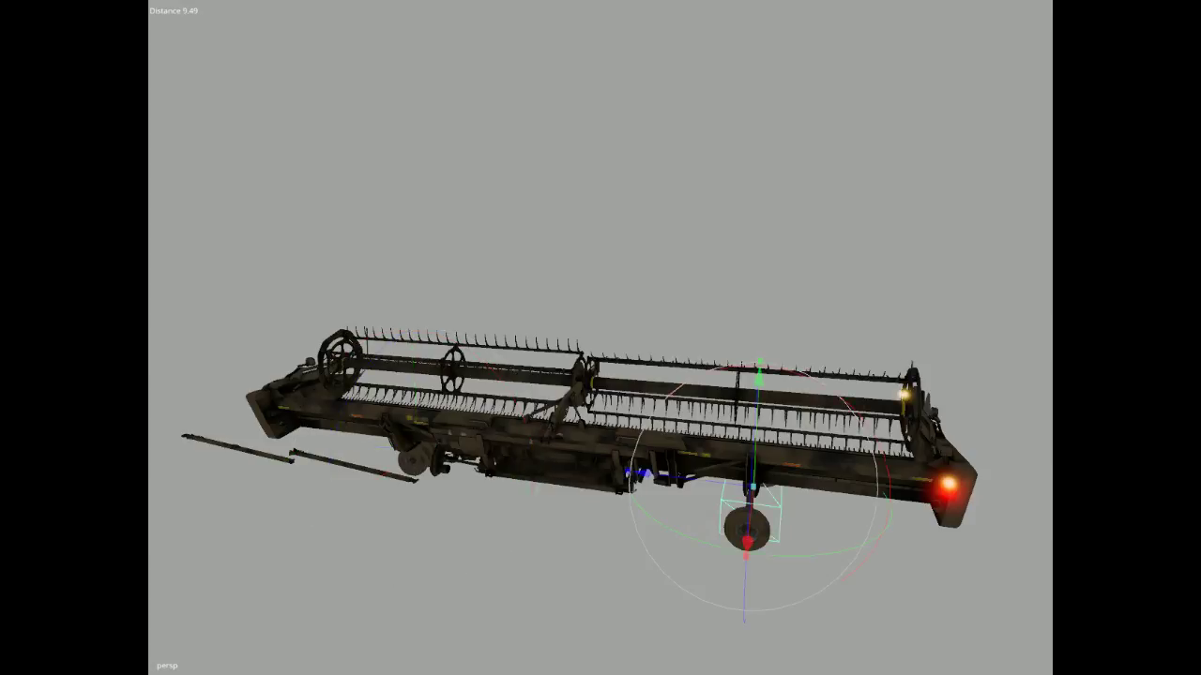
key("Up")
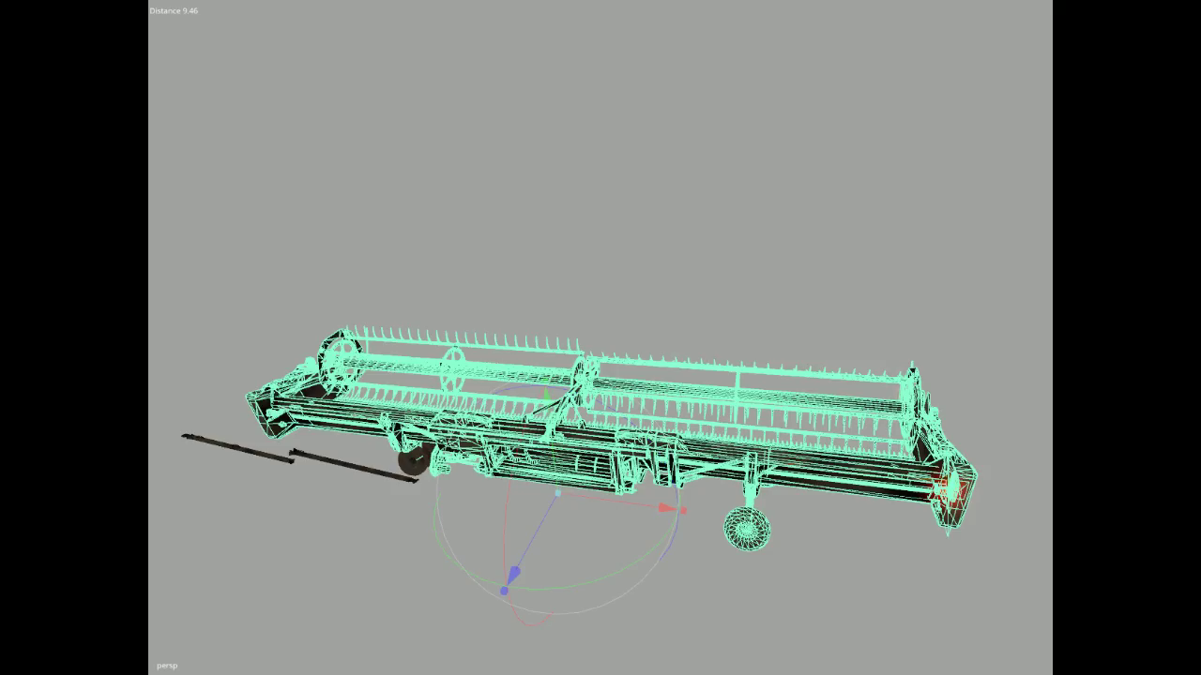
key("Down")
key("Down")
key("Down")
key("Down")
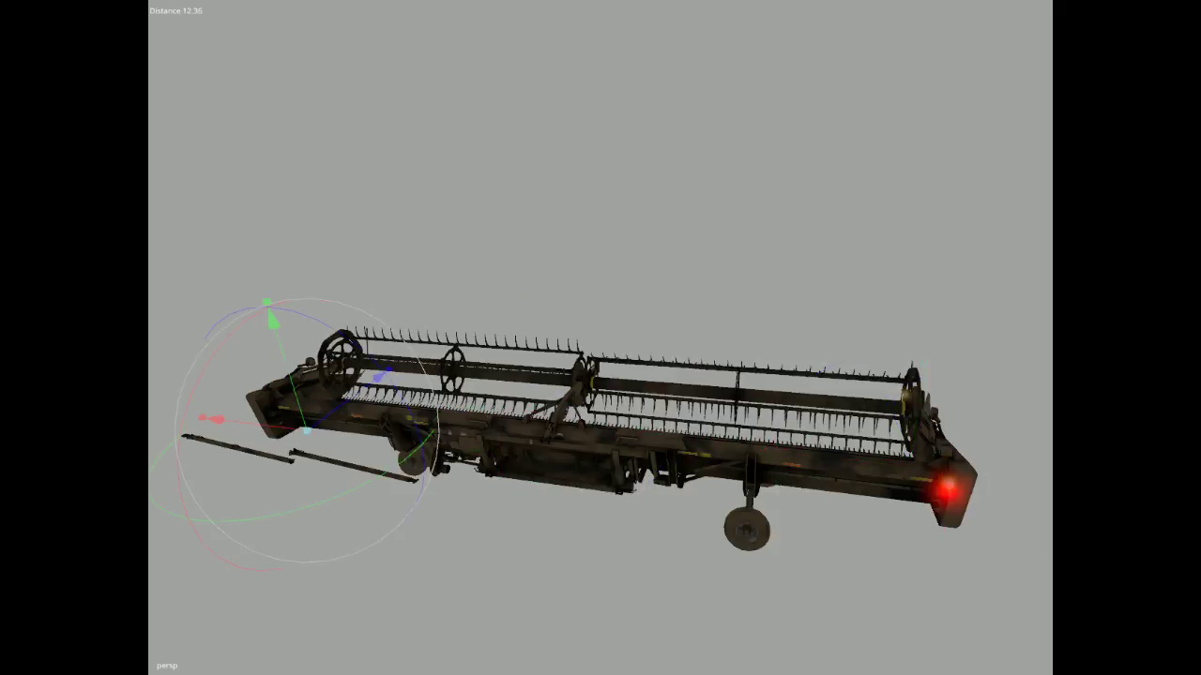
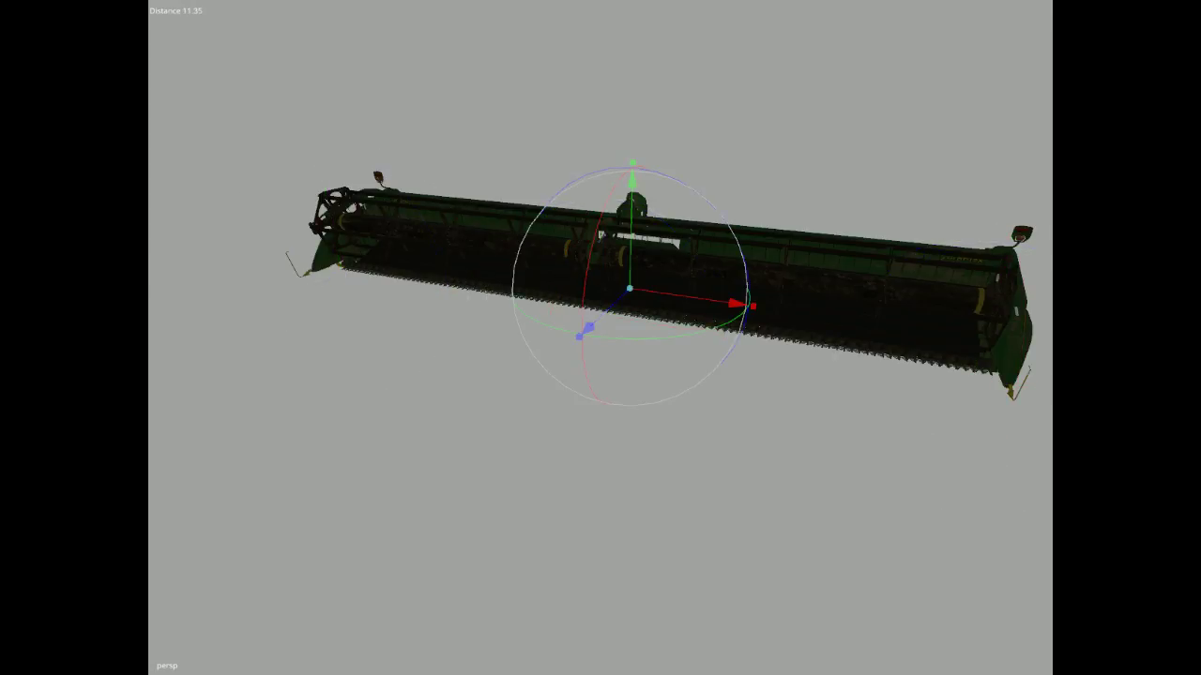
Examine the green cutting header's nodes one after another.
key("Down")
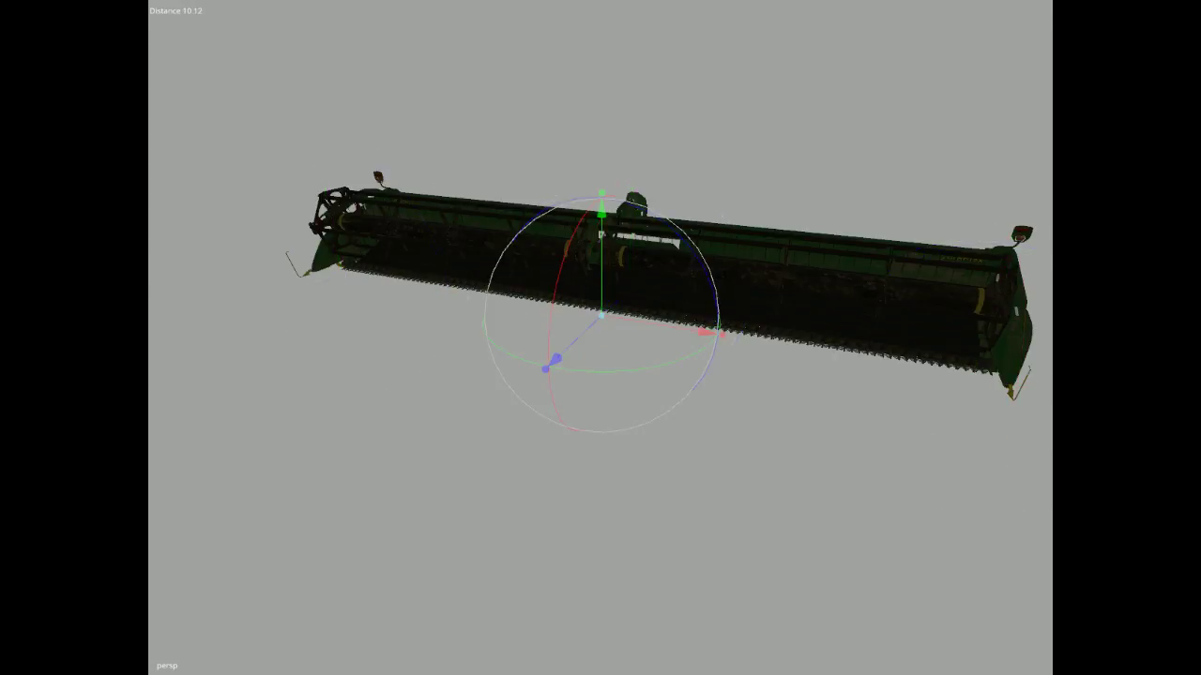
key("Down")
key("Down")
key("Down")
key("Down")
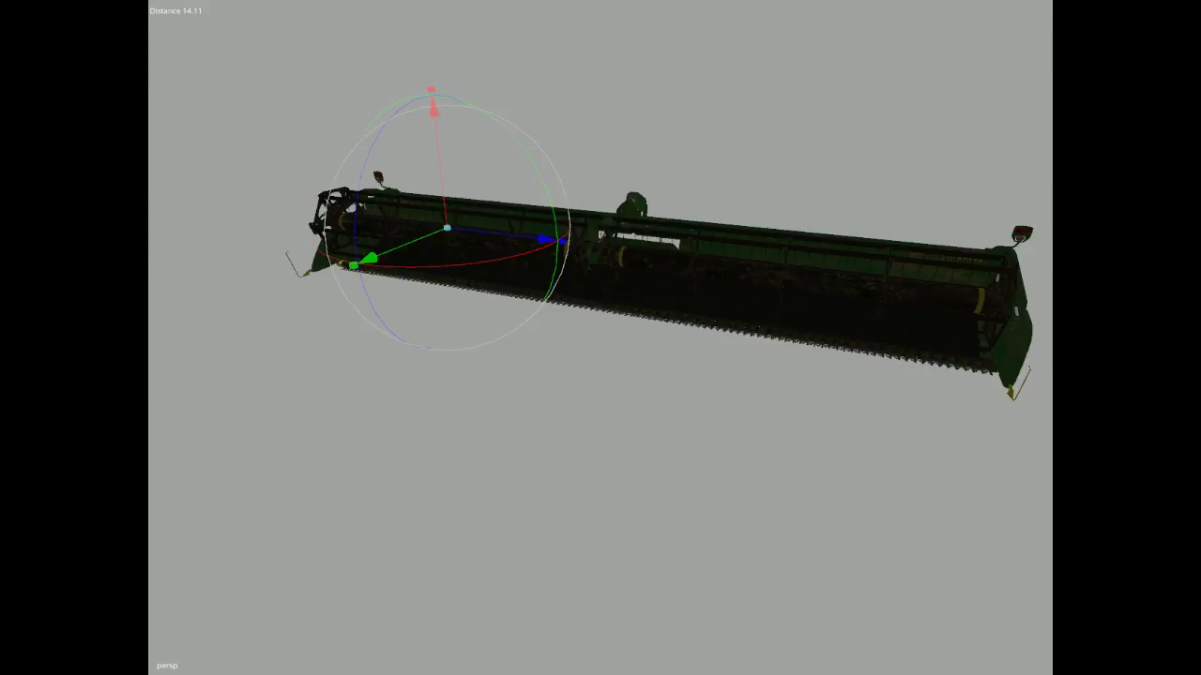
Select a single tine bar within the green header's reel assembly and raise it above the header.
key("Up")
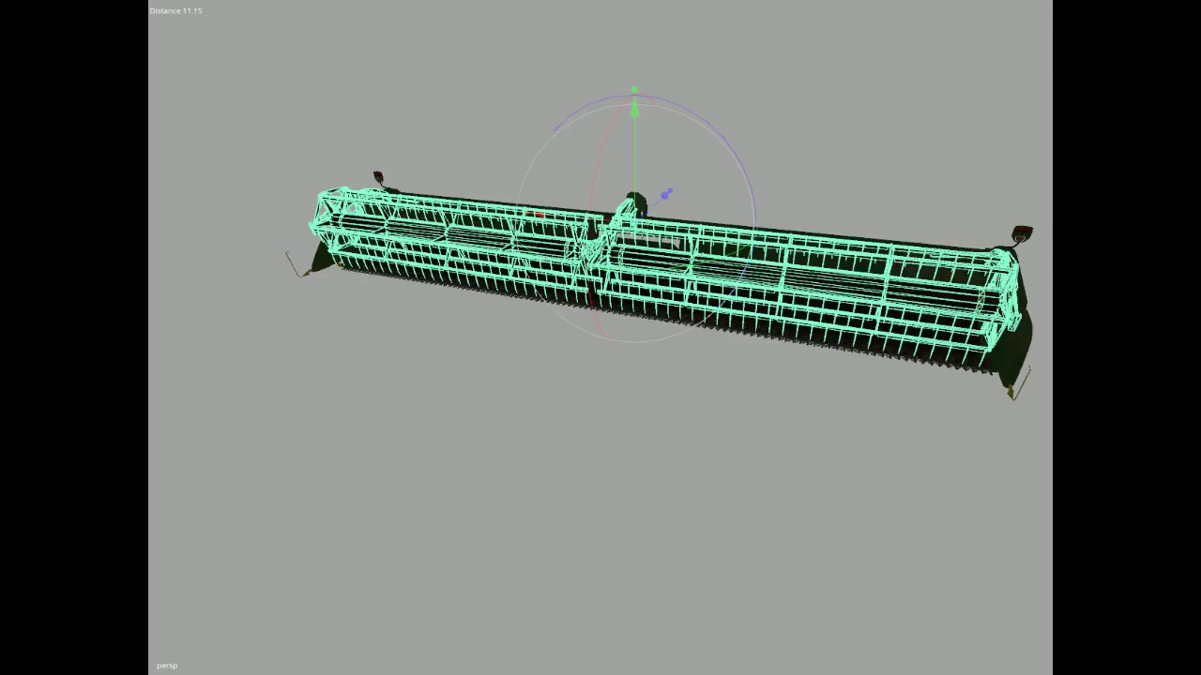
key("Down")
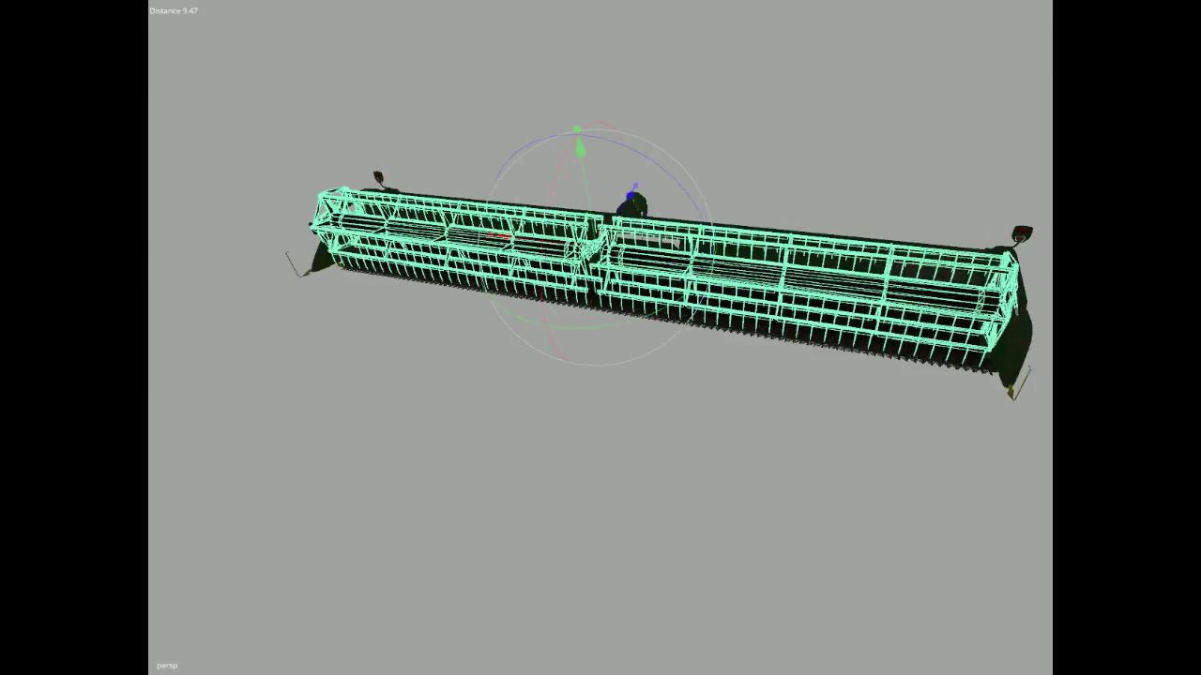
key("Down")
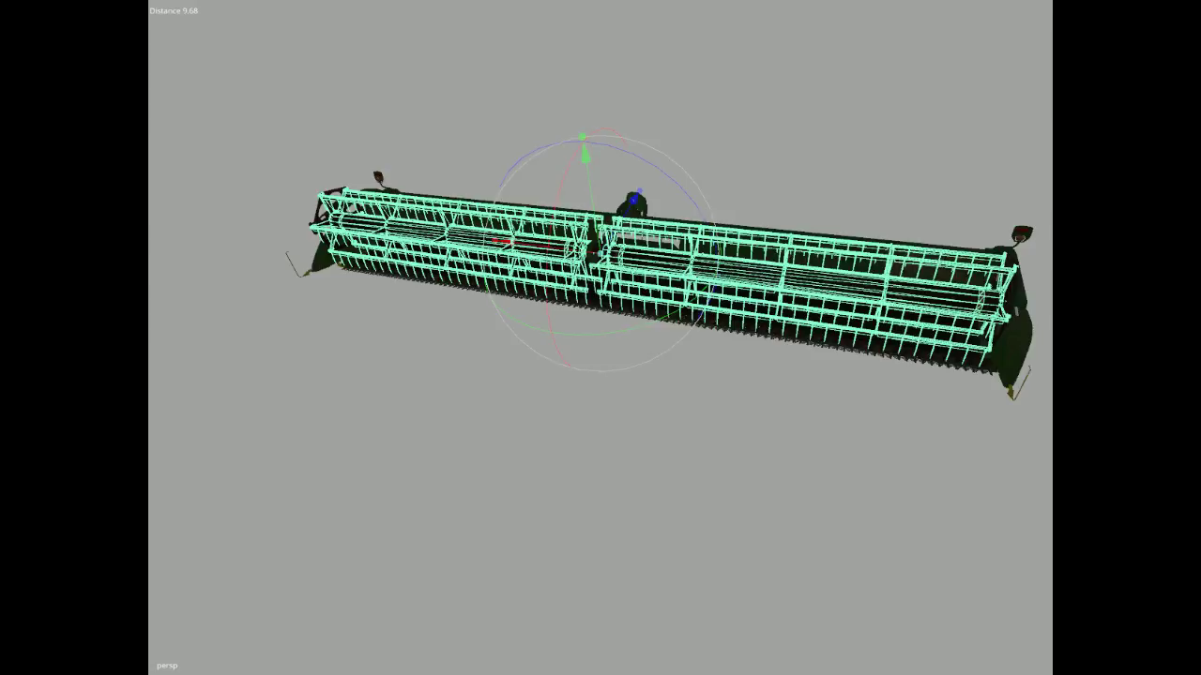
key("Down")
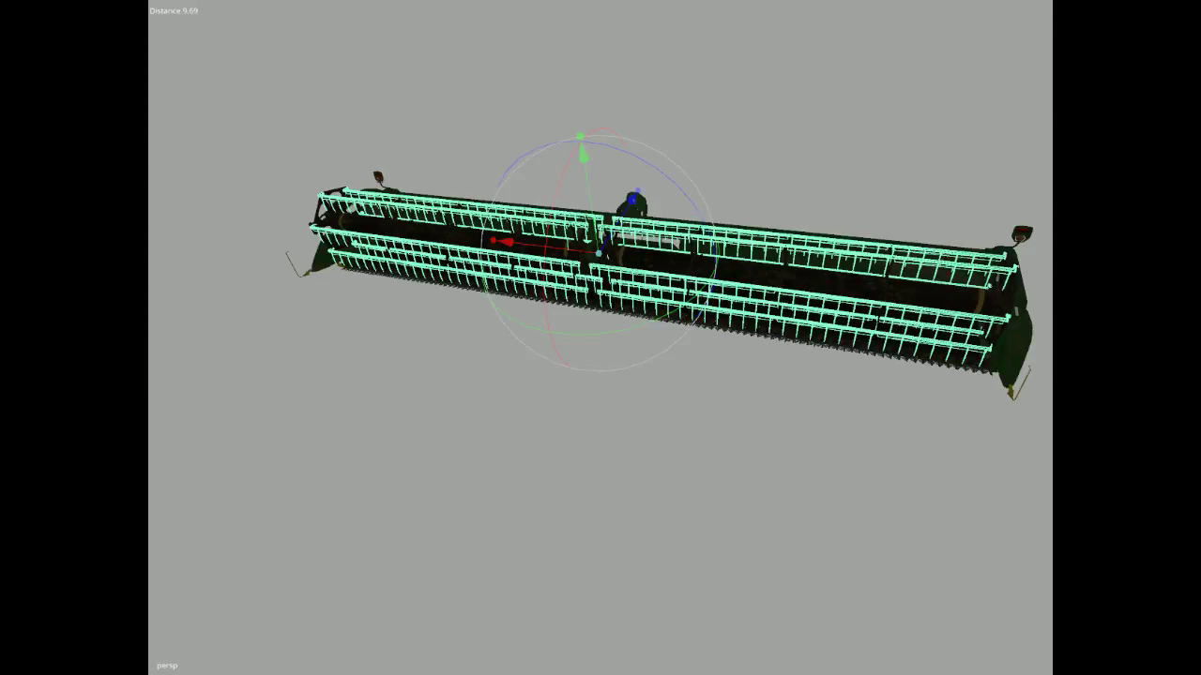
key("Down")
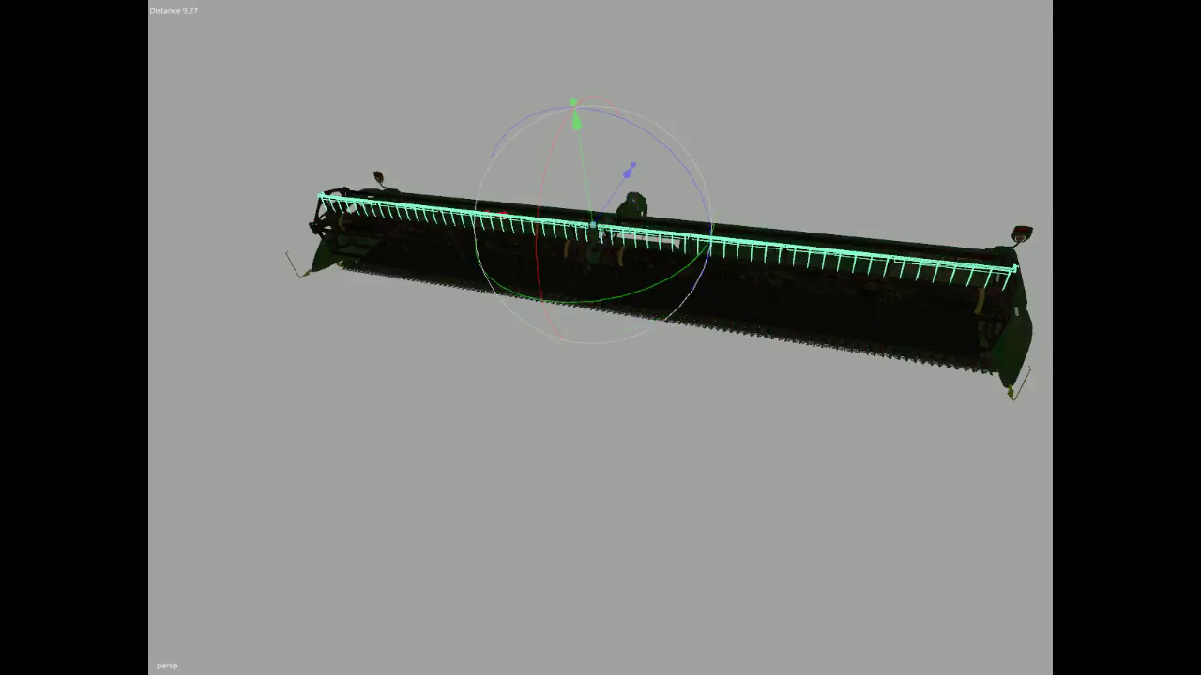
left_click_drag(590, 215, 555, 134)
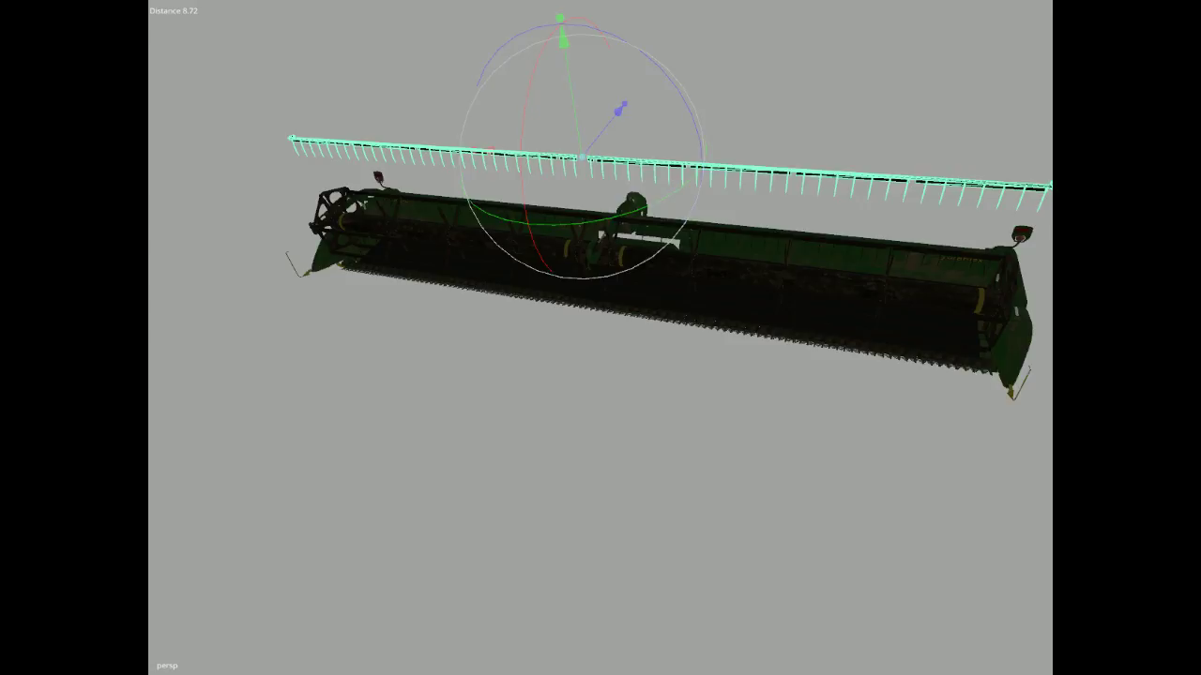
Select the fingered feed drum at the header's central opening and move it down below the cutter bar.
left_click(649, 242)
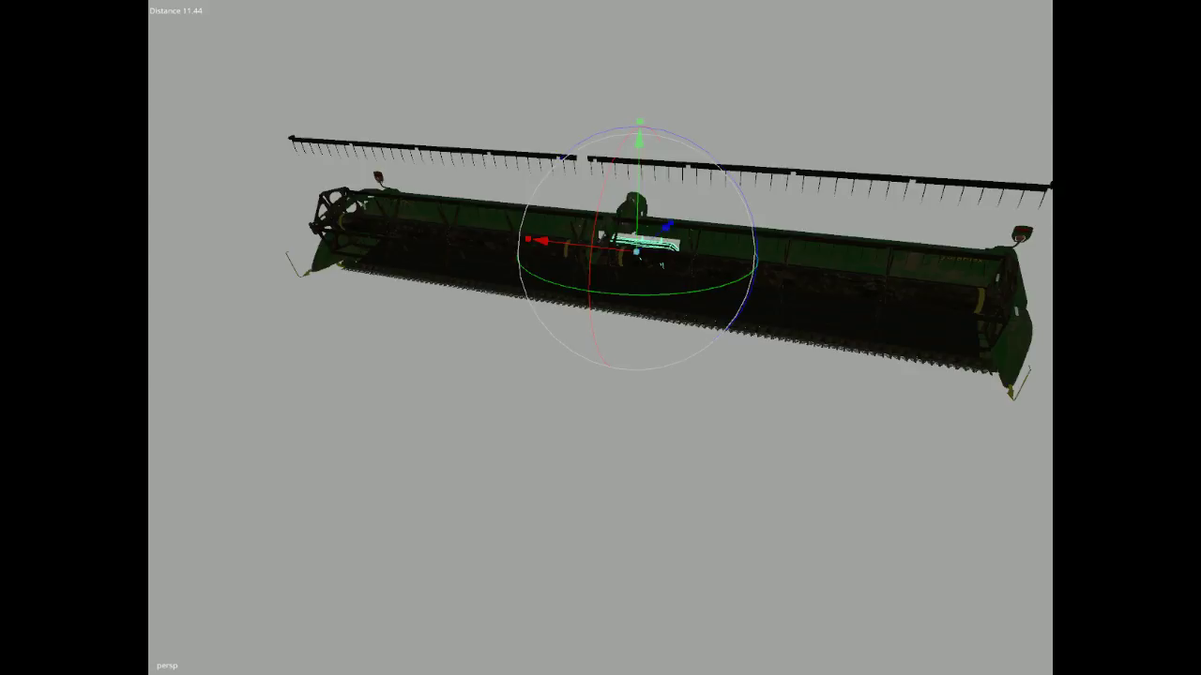
key("Up")
left_click_drag(627, 285, 567, 575)
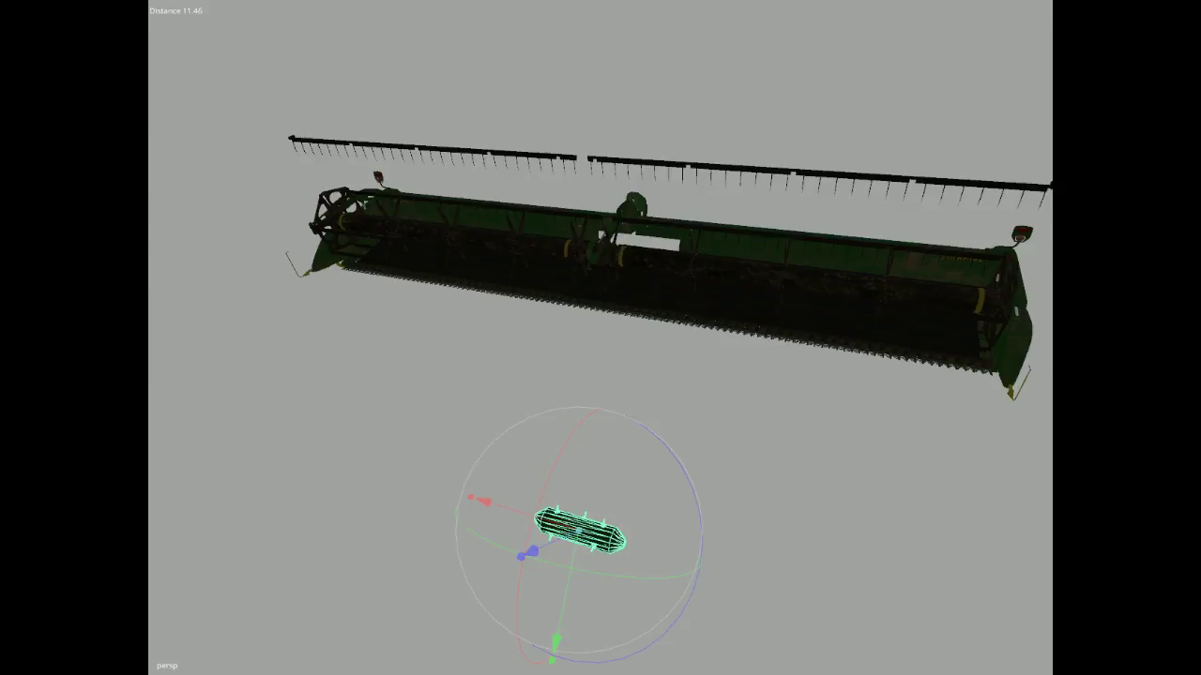
Examine the nodes that follow the feed drum, including the header's main frame with its cutter bar.
key("Down")
key("Down")
key("Down")
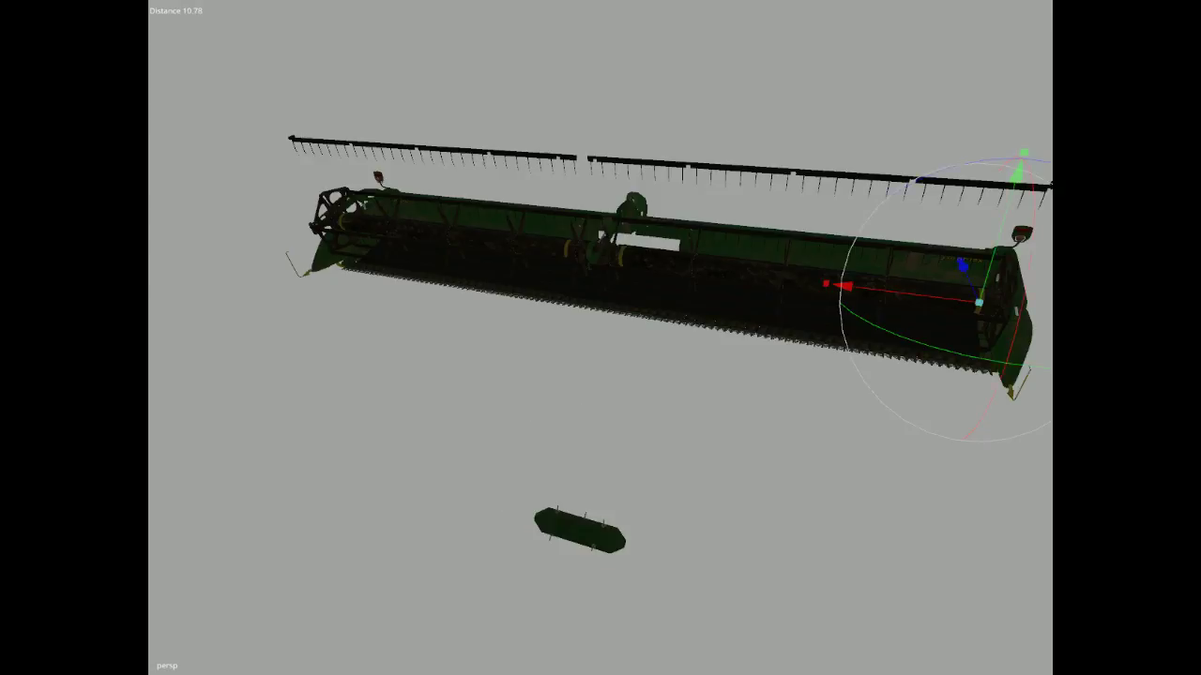
key("Down")
key("Down")
key("Down")
key("Down")
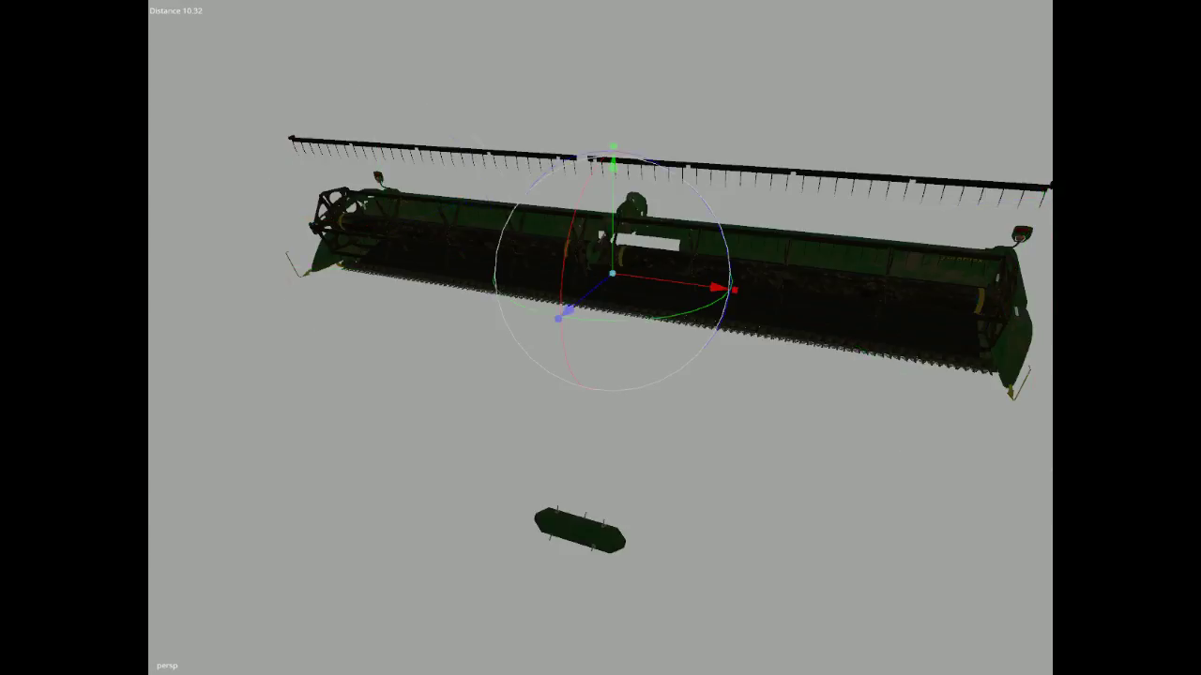
key("Down")
key("Down")
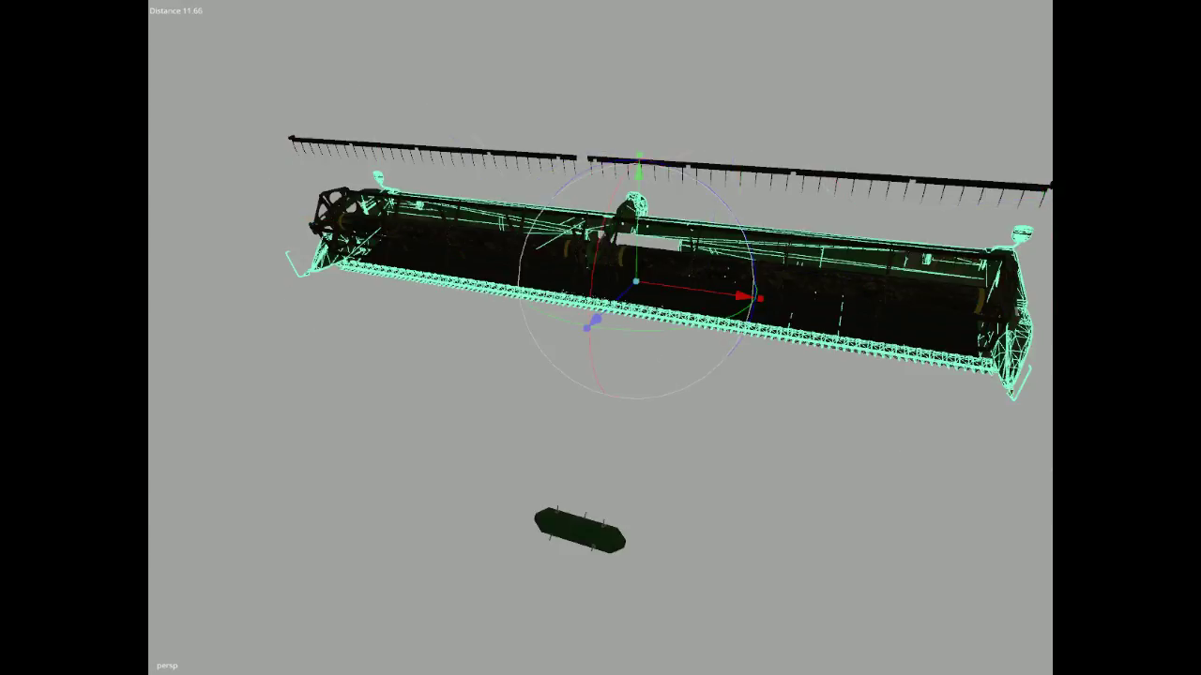
key("Down")
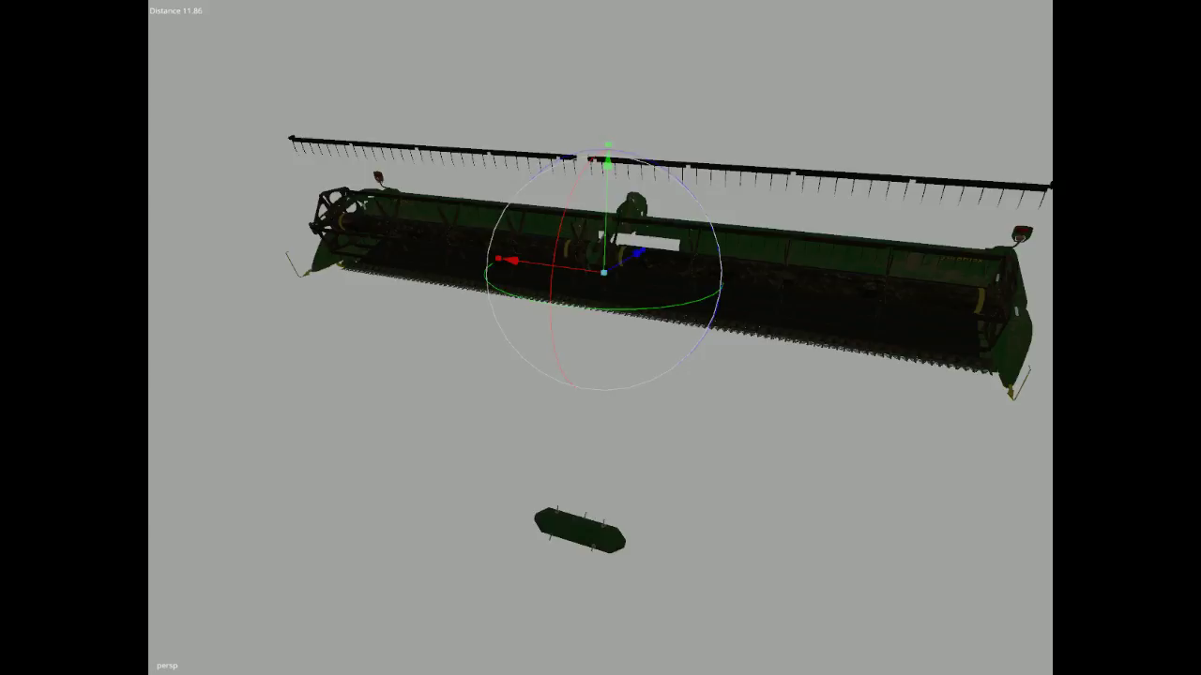
key("Down")
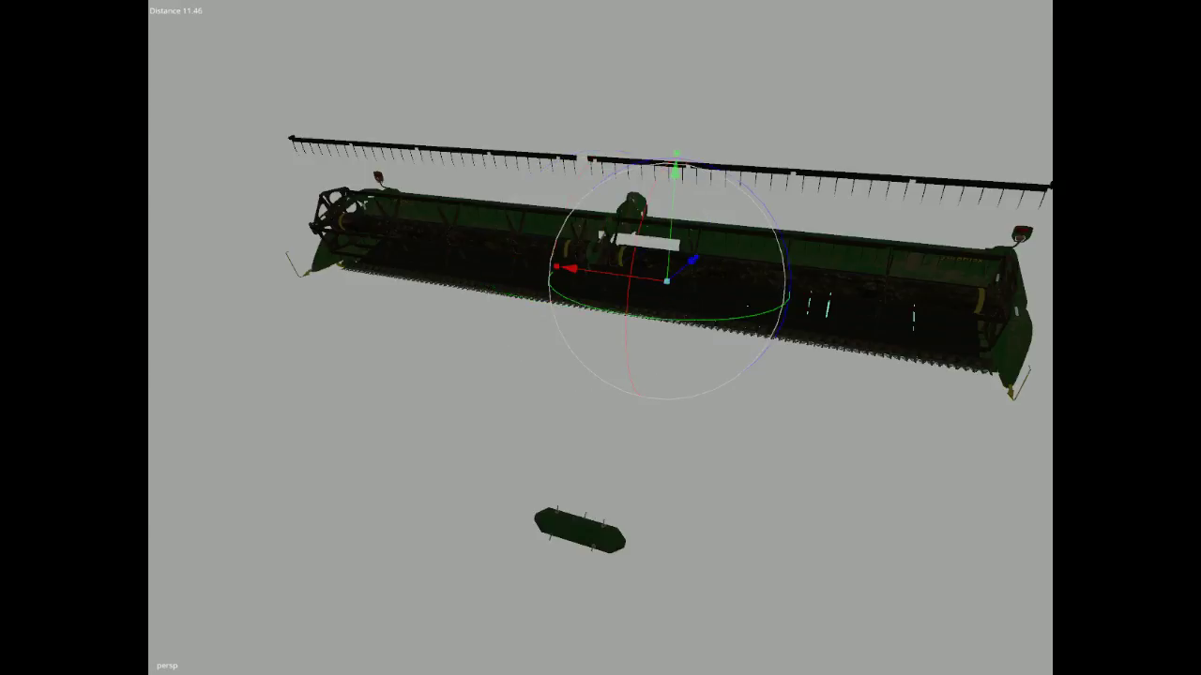
Examine the small nodes on the header's central upper bracket and the paired narrow parts near both reel ends.
key("Down")
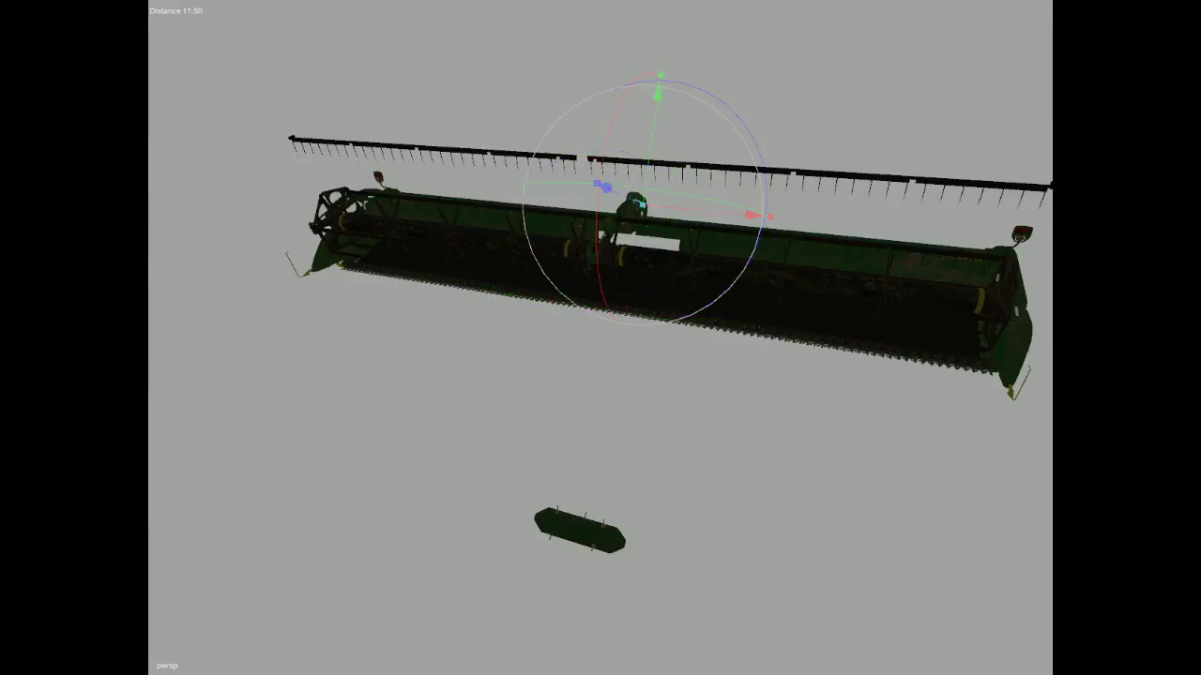
key("Down")
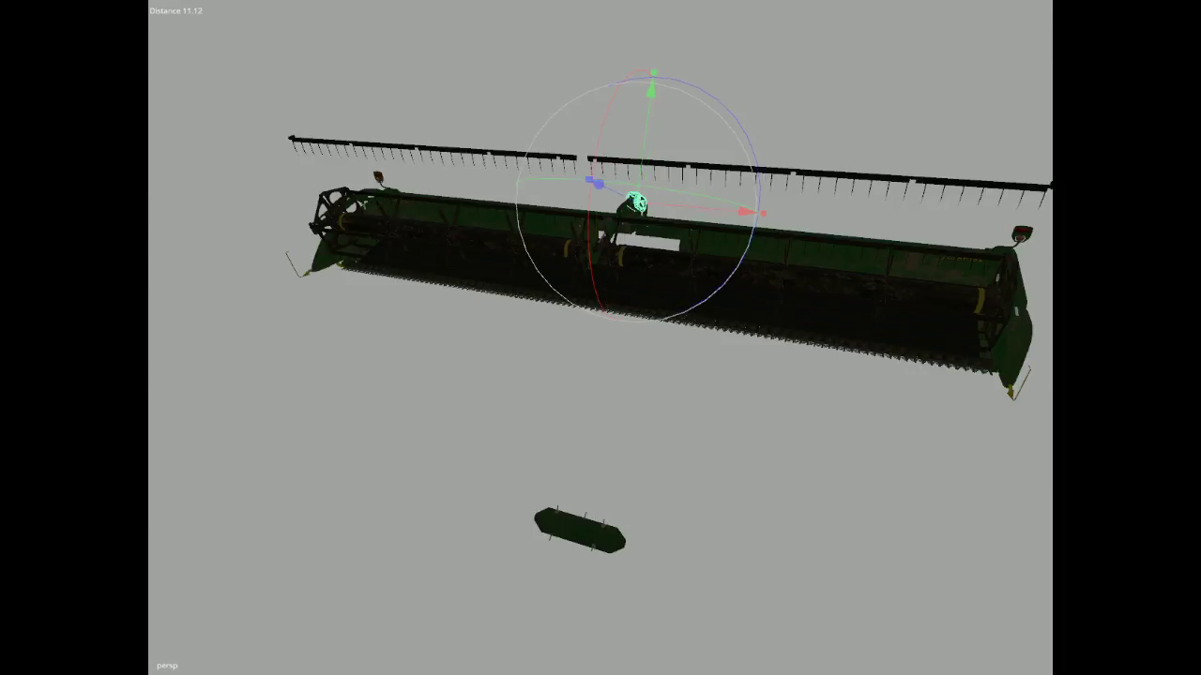
key("Down")
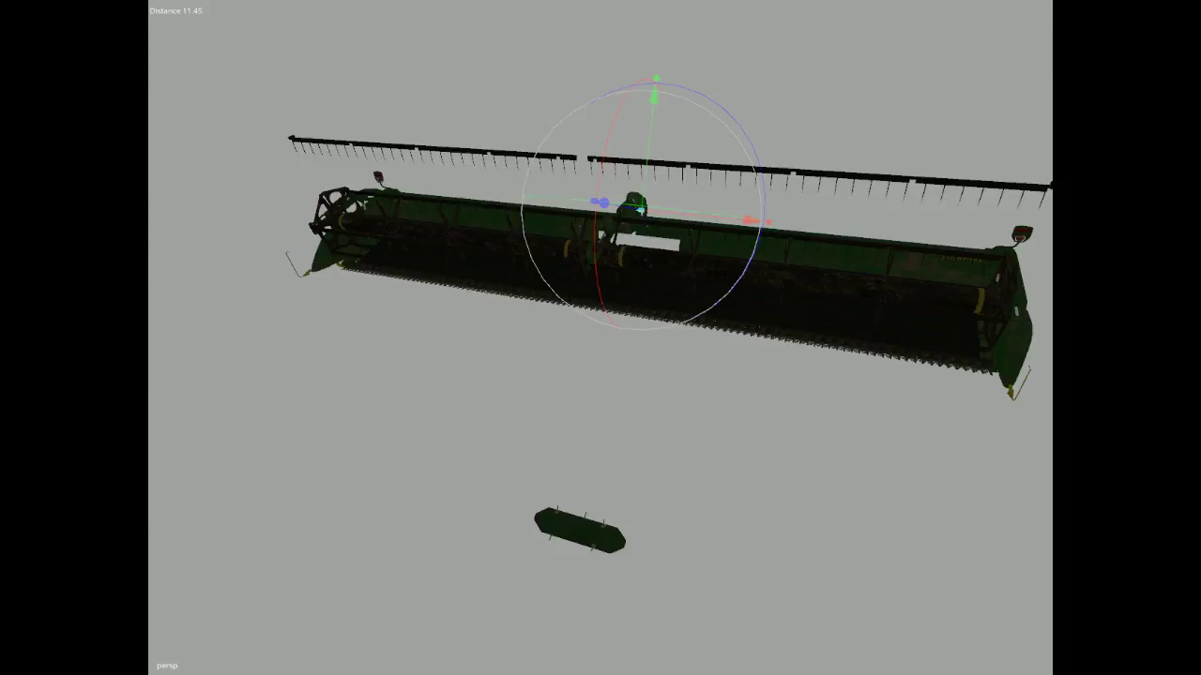
key("Down")
key("Down")
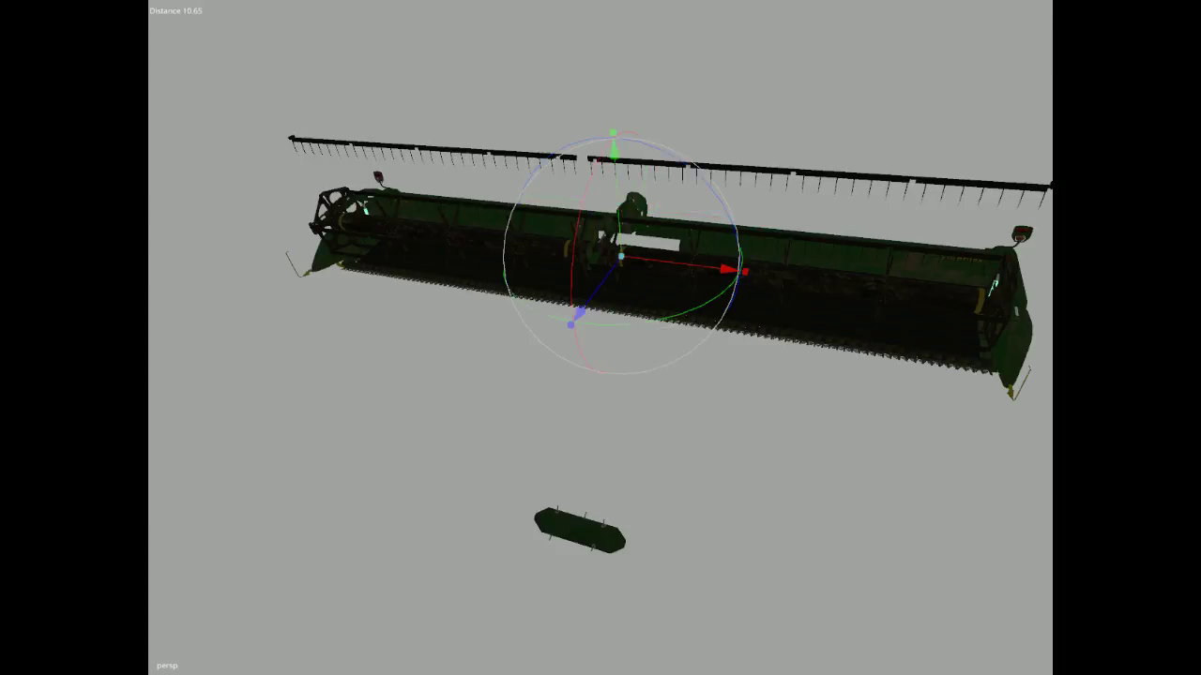
key("Down")
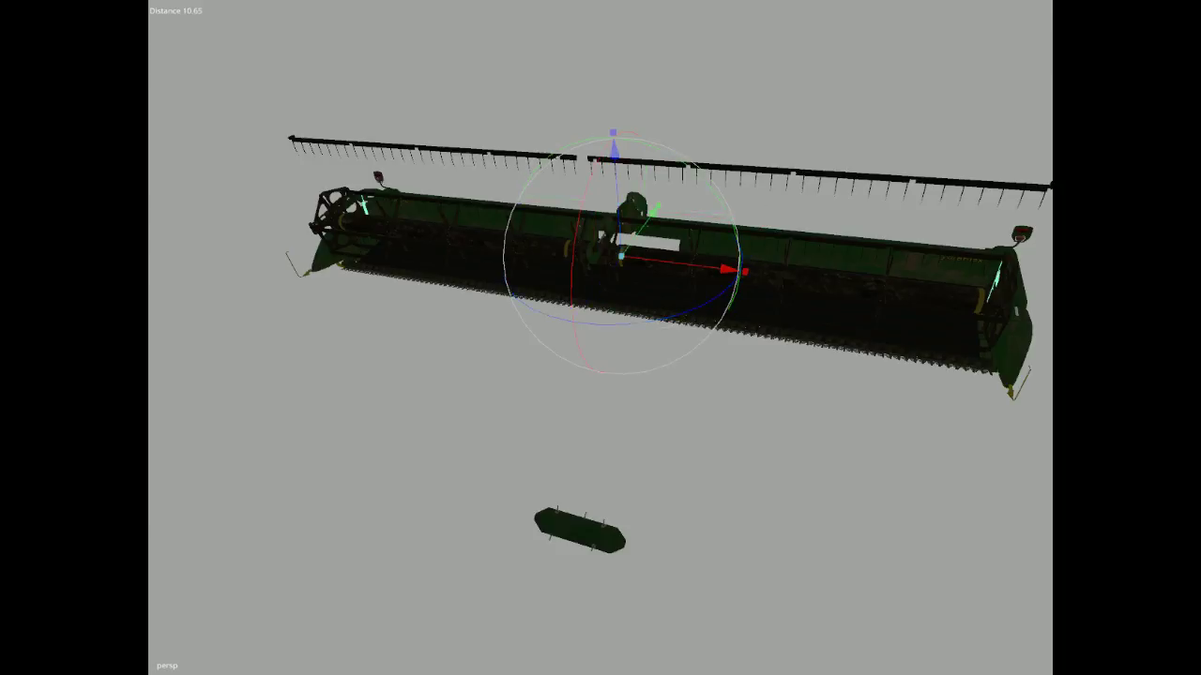
key("Down")
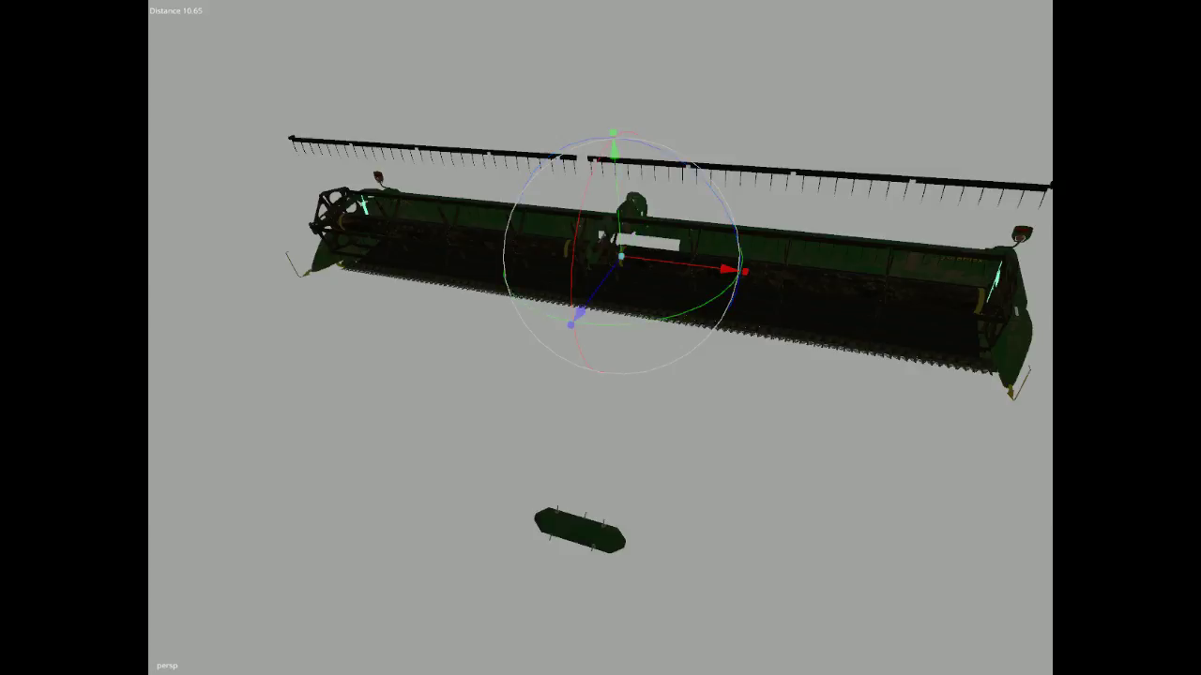
Examine the nodes that follow the paired reel-end parts, including the marker lights at both header ends.
key("Down")
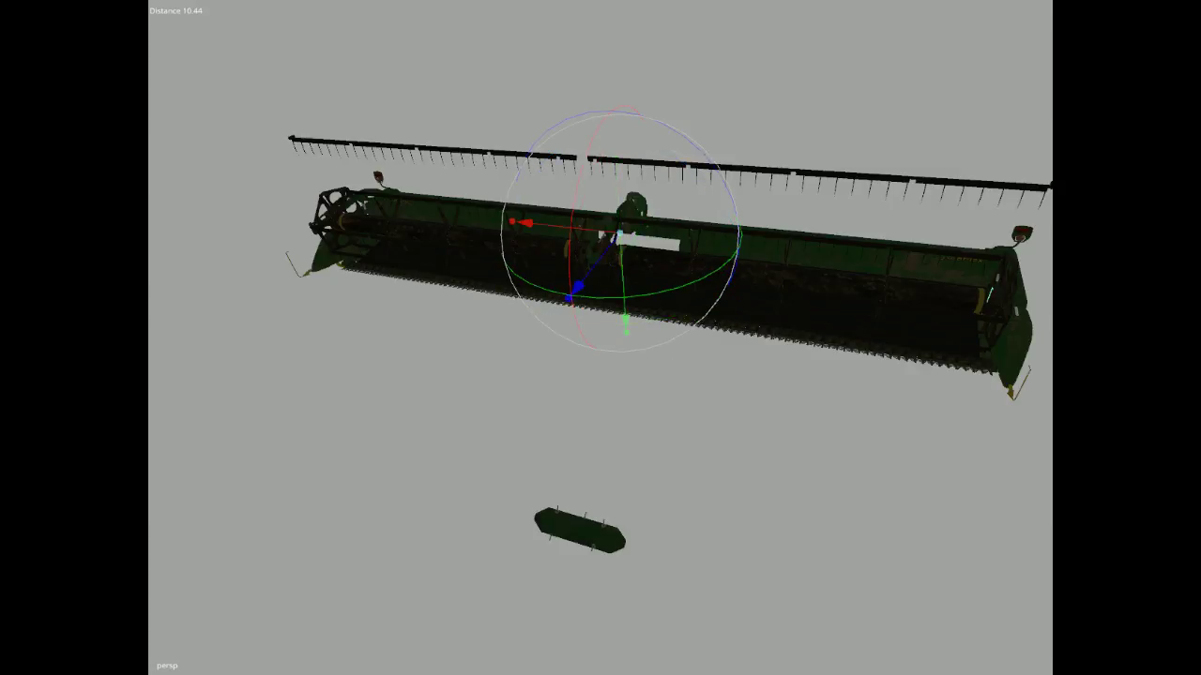
key("Down")
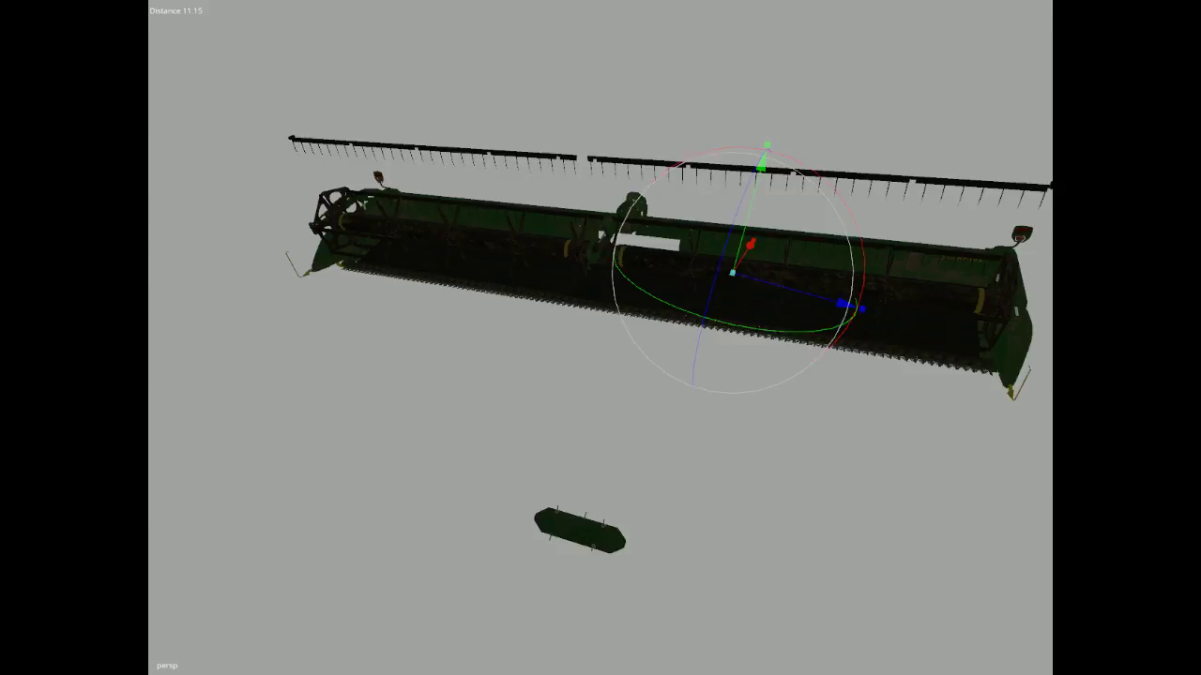
key("Down")
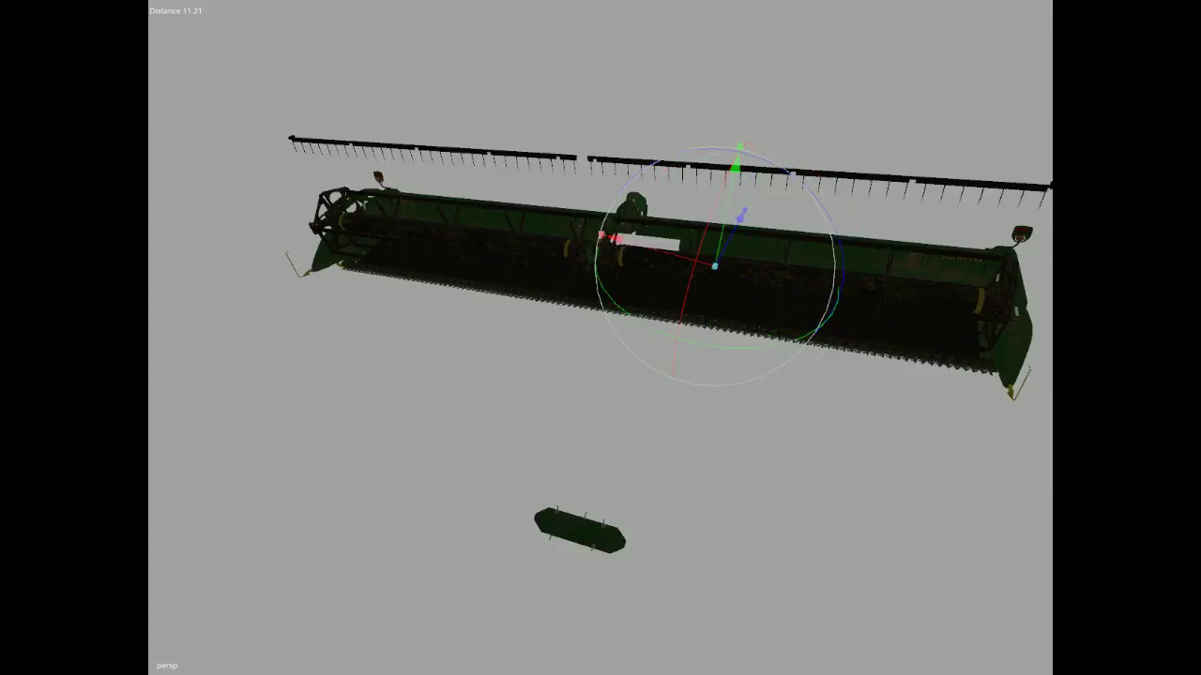
key("Down")
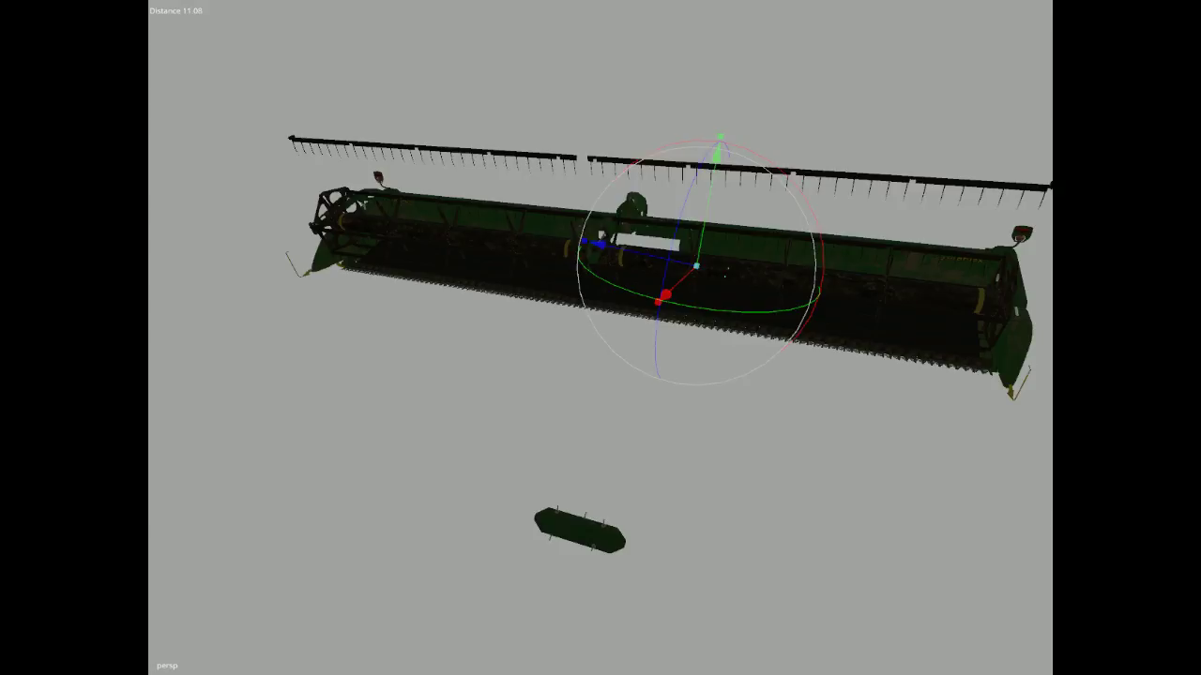
key("Down")
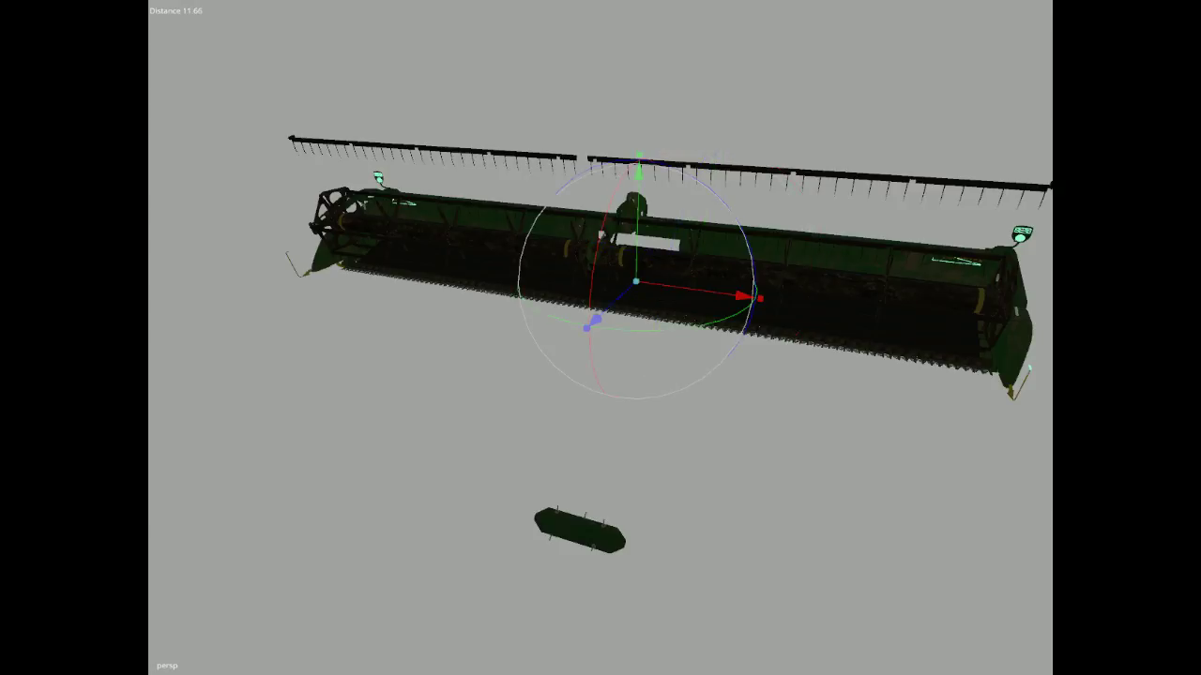
key("Down")
key("Down")
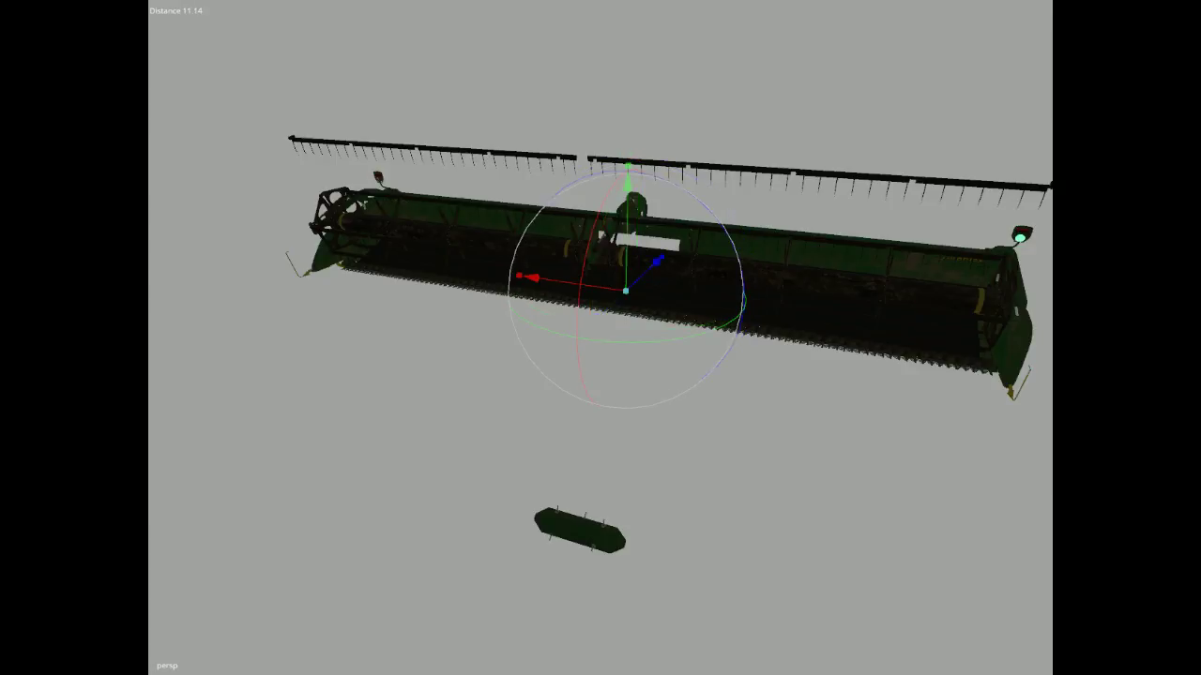
key("Down")
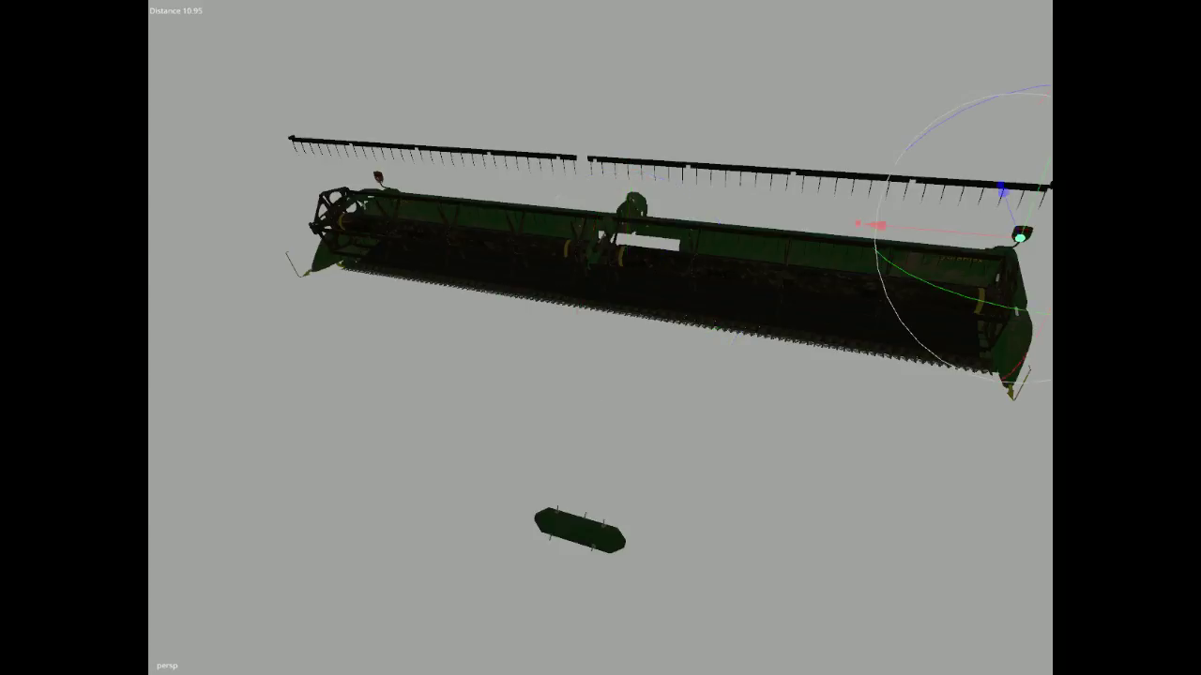
left_click_drag(911, 228, 615, 203)
left_click(717, 390)
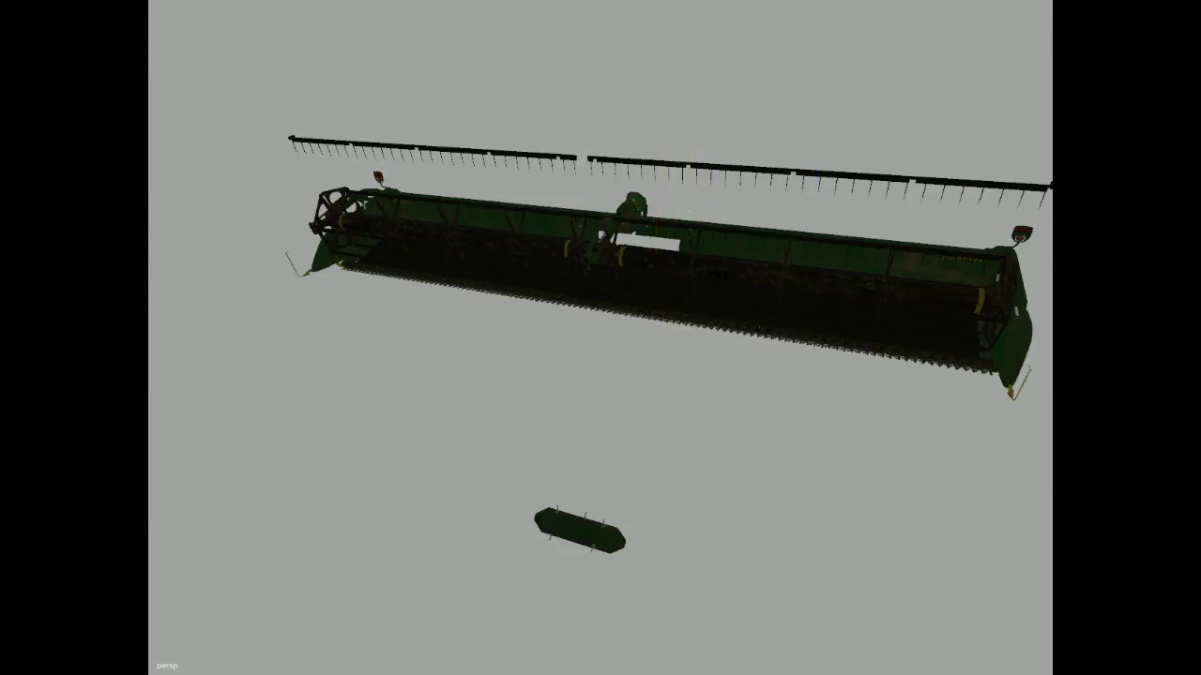
Select the toothed knife strip along the header's cutter bar and move it forward, clear of the header.
left_click(703, 326)
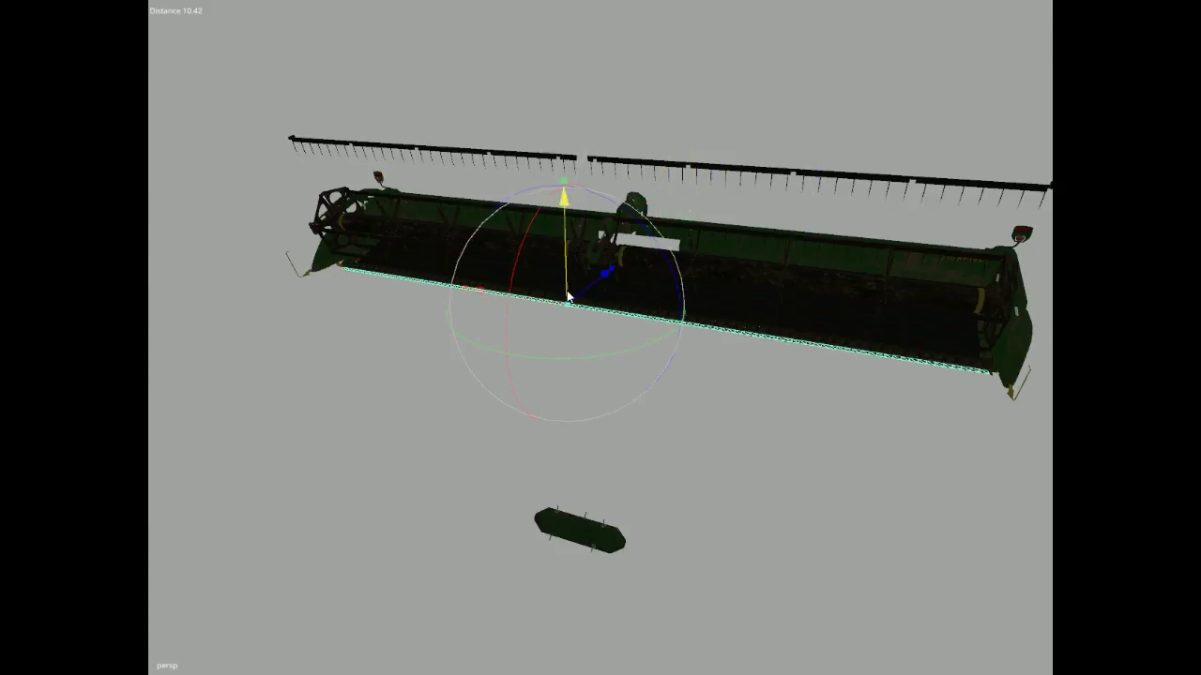
left_click_drag(605, 272, 396, 497)
left_click(381, 585)
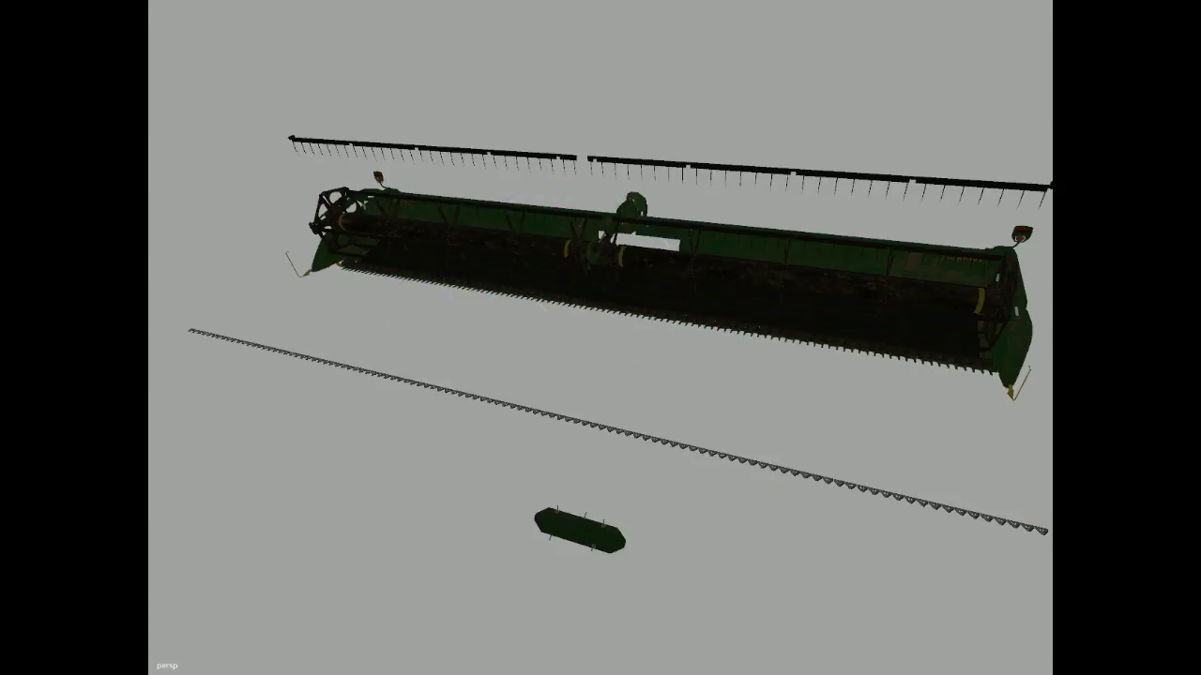
Examine the header's remaining nodes beyond the main frame, expanding and collapsing their nested groups.
left_click(1011, 328)
key("Down")
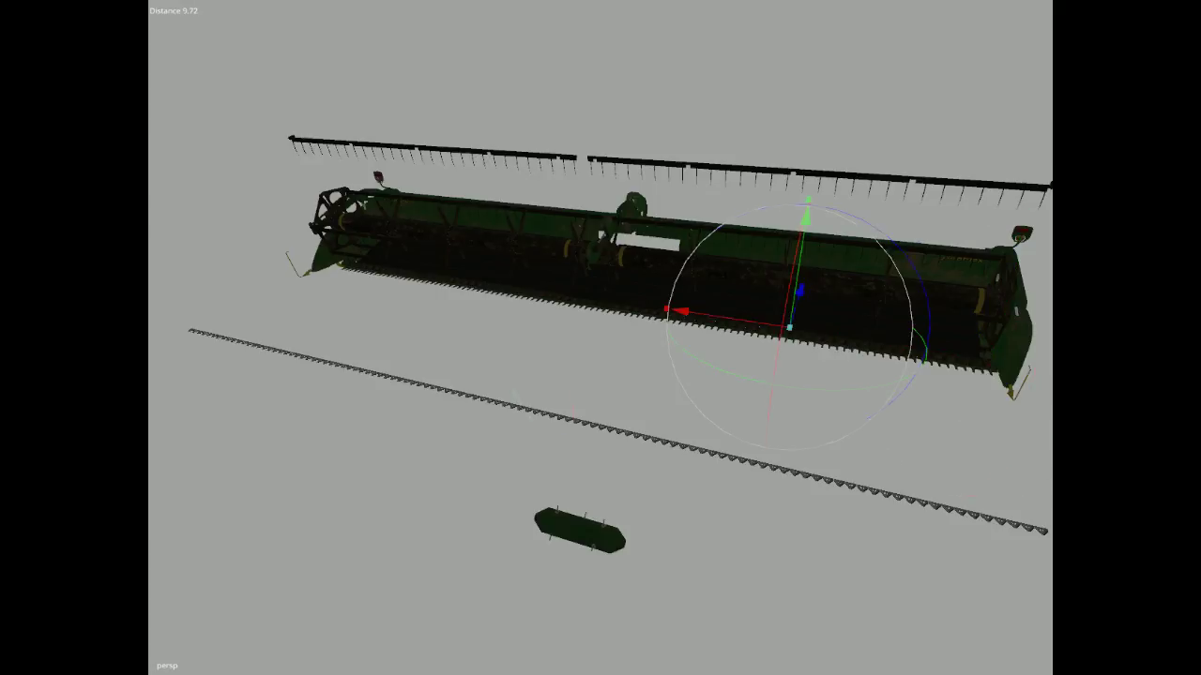
key("Down")
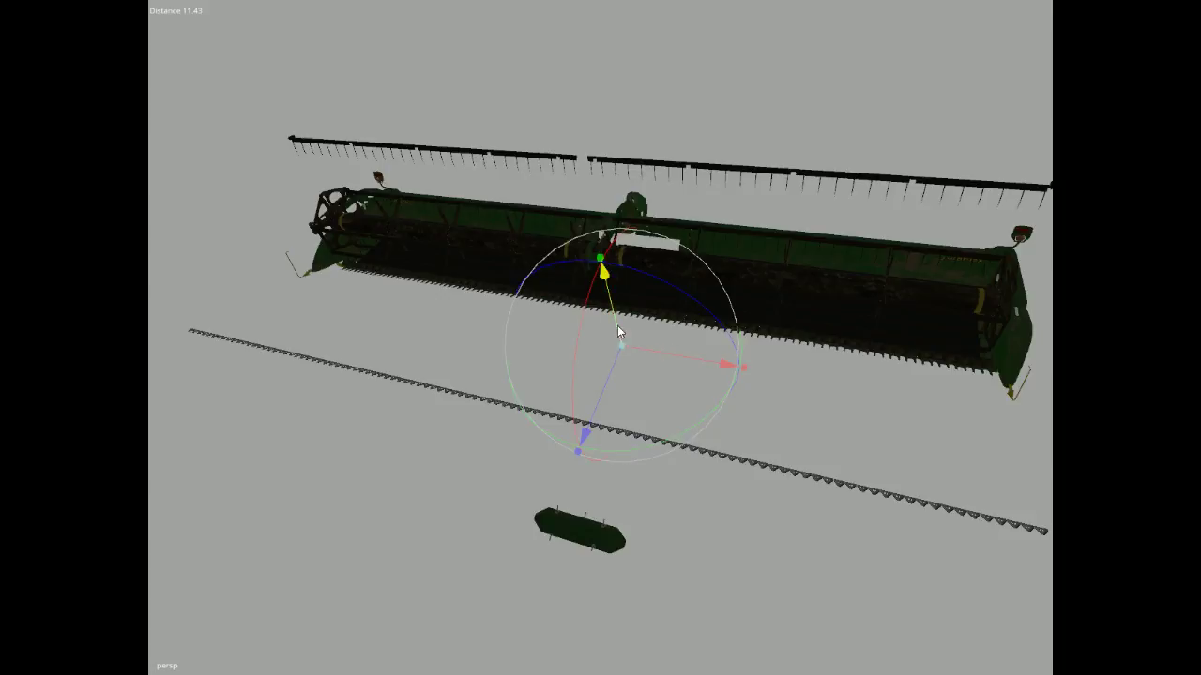
key("Up")
key("Up")
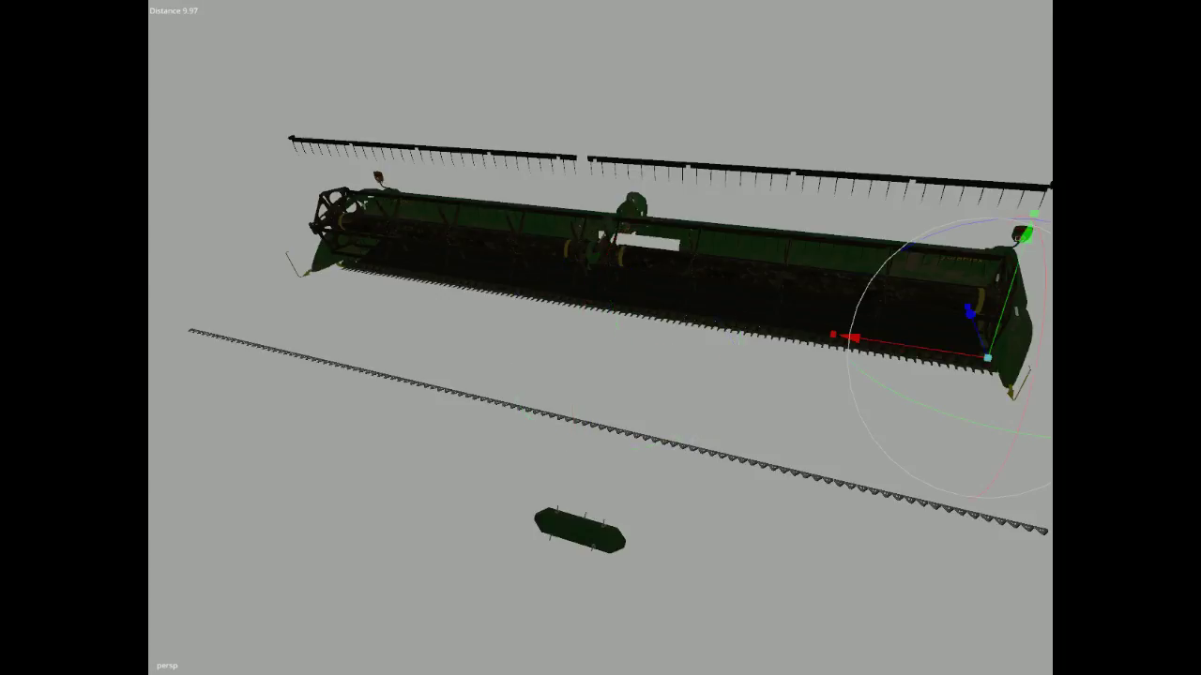
key("Up")
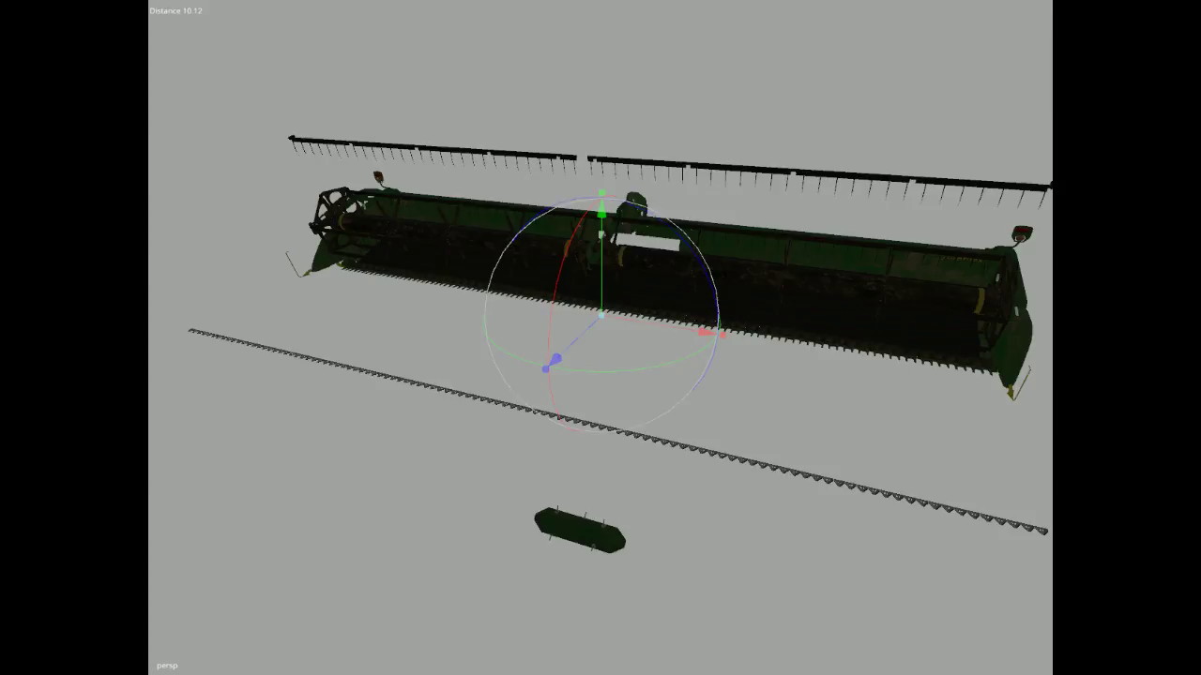
key("Right")
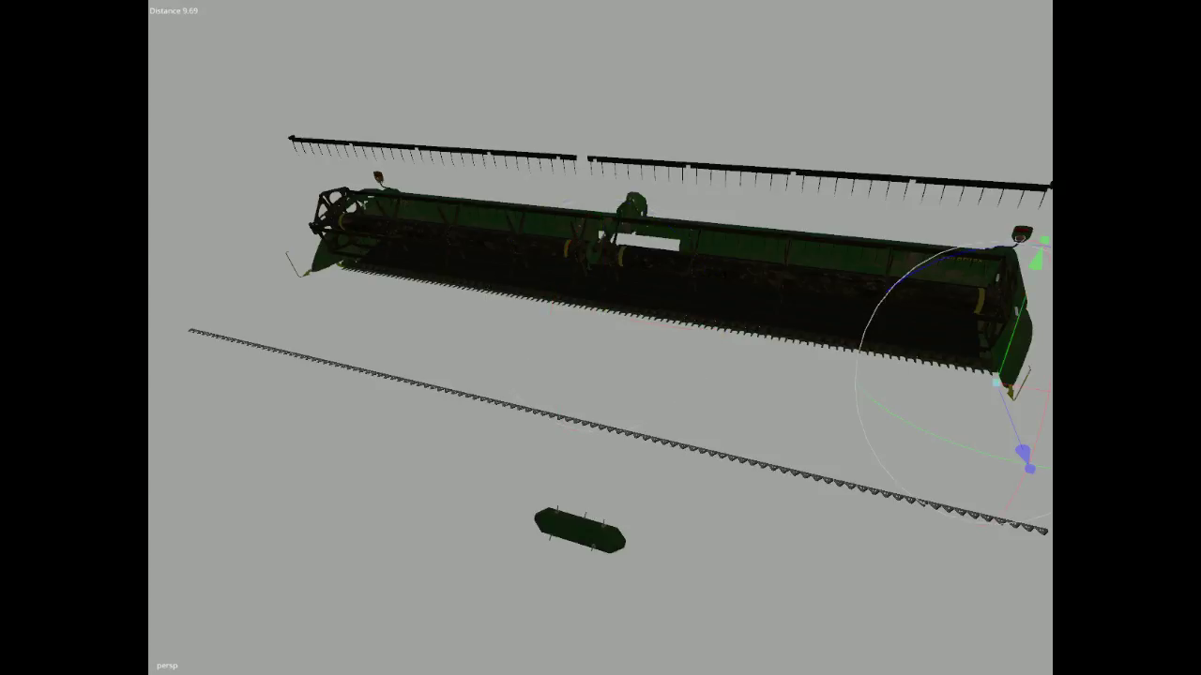
key("Left")
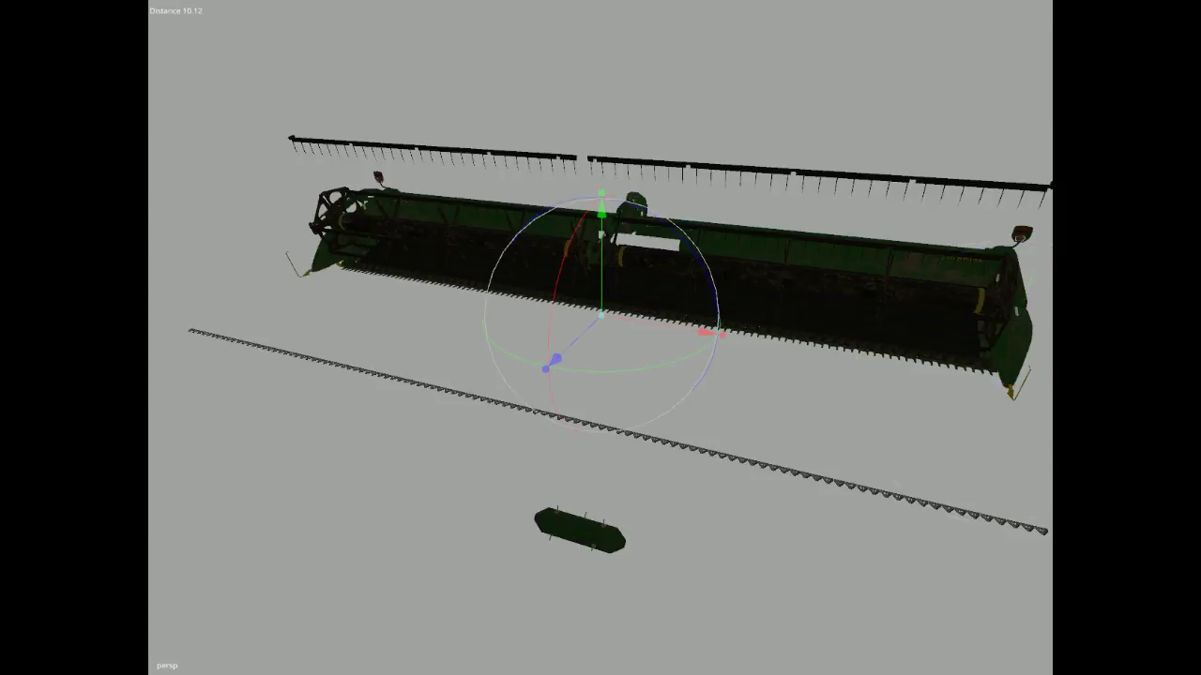
key("Down")
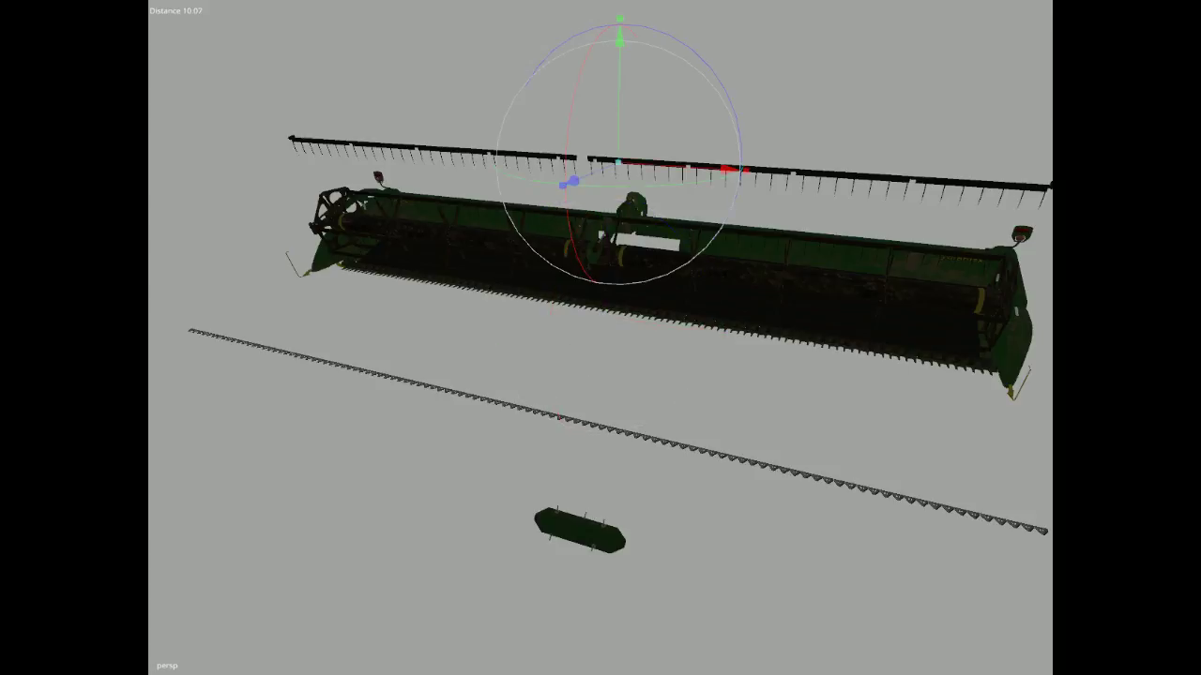
key("Right")
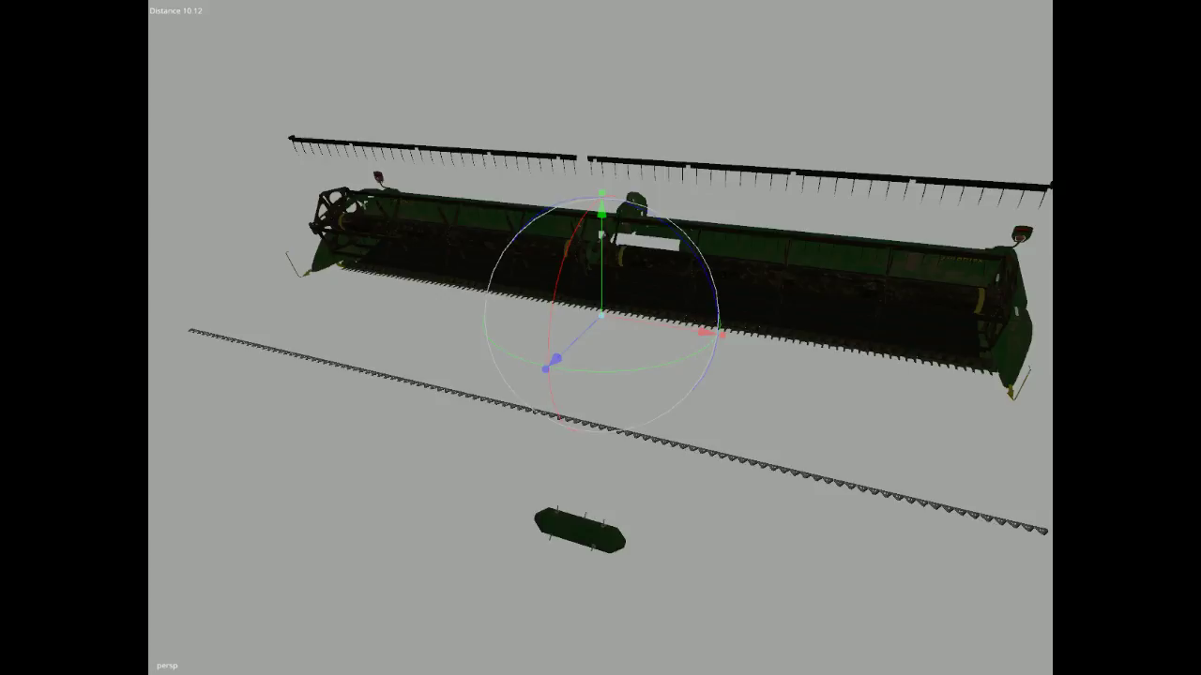
key("Down")
key("Down")
key("Down")
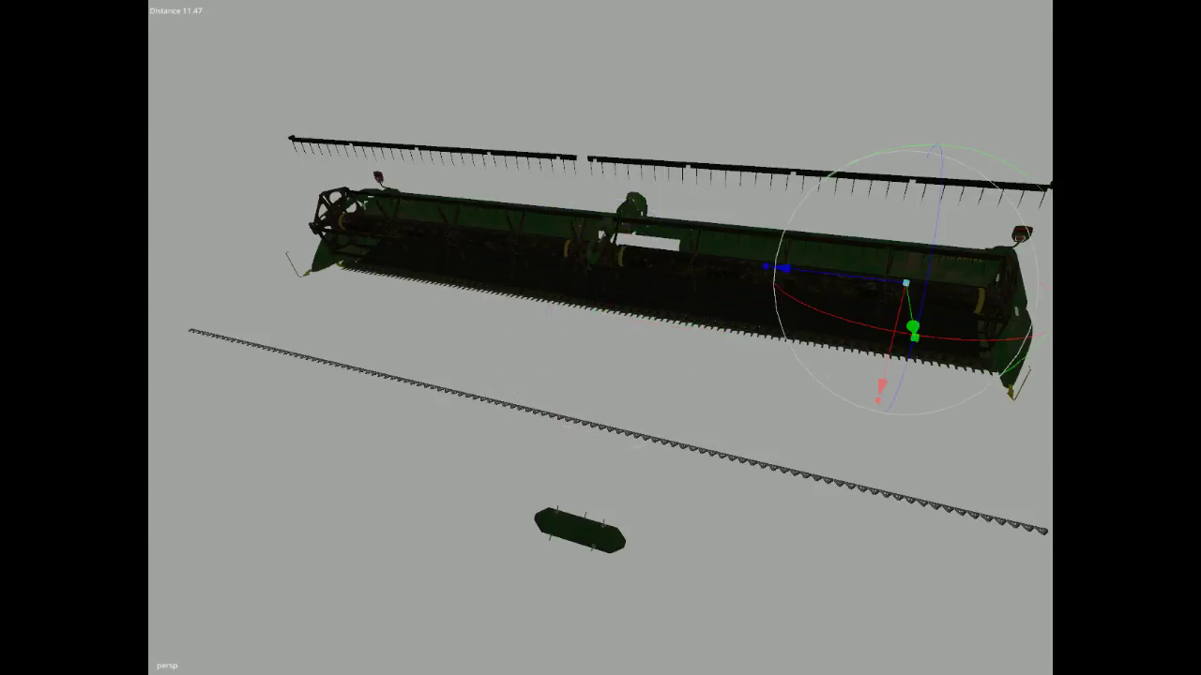
key("Right")
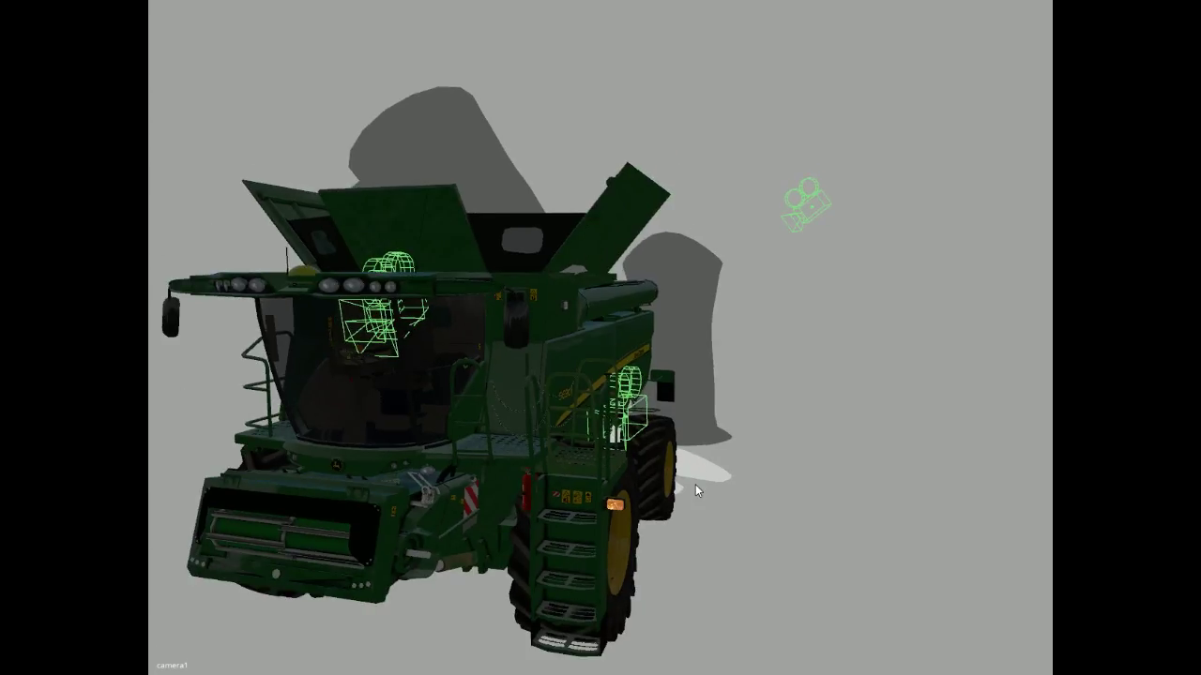
Select a part at the combine's cab and then the parent node covering the whole machine.
left_click_drag(696, 484, 863, 366, "alt")
left_click(565, 327)
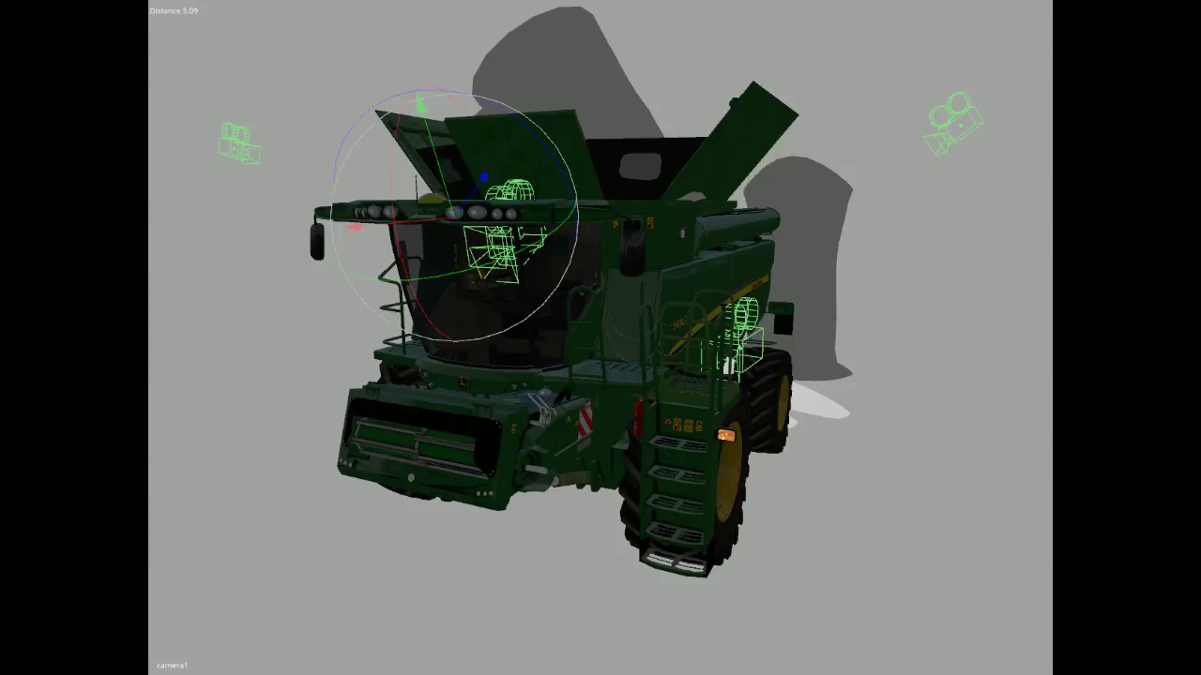
key("Up")
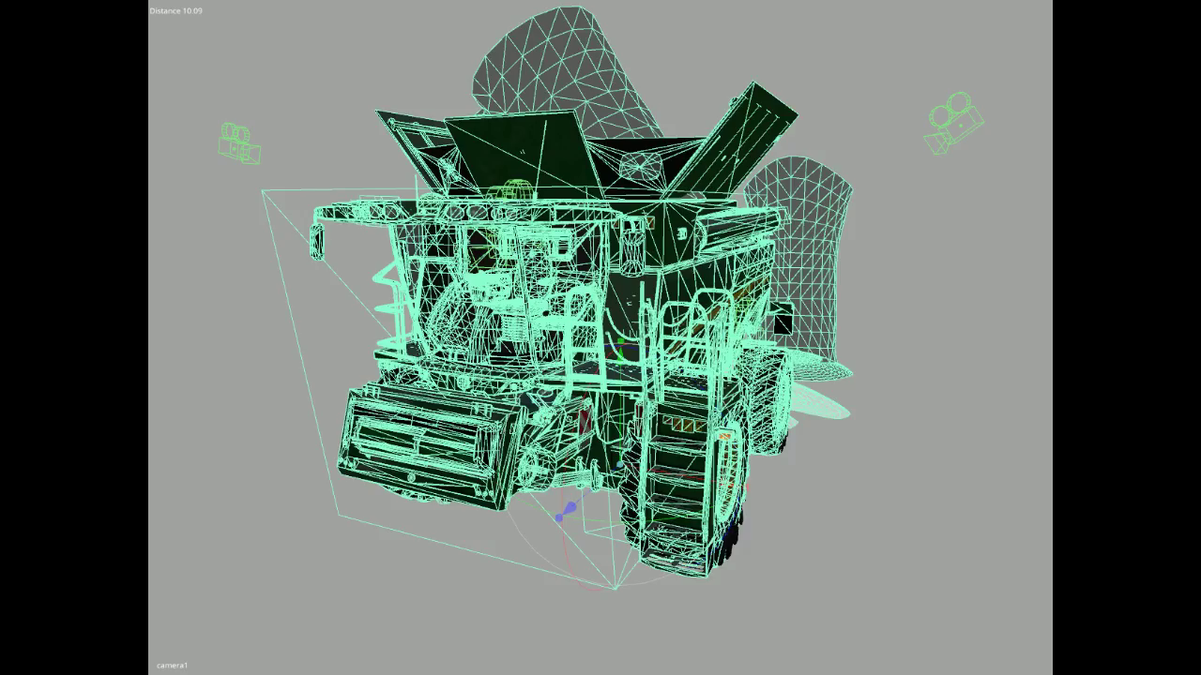
Select the front wheel beside the combine's ladder and compare it with the neighbouring node for the opposite front wheel.
left_click(730, 479)
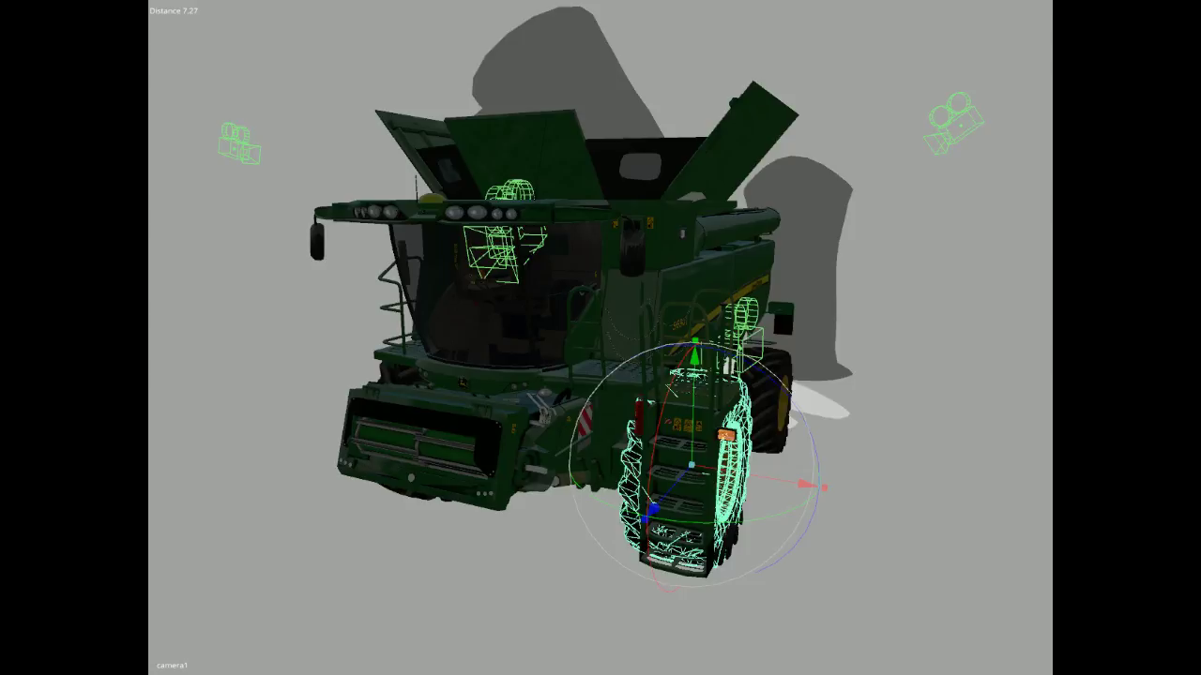
key("Down")
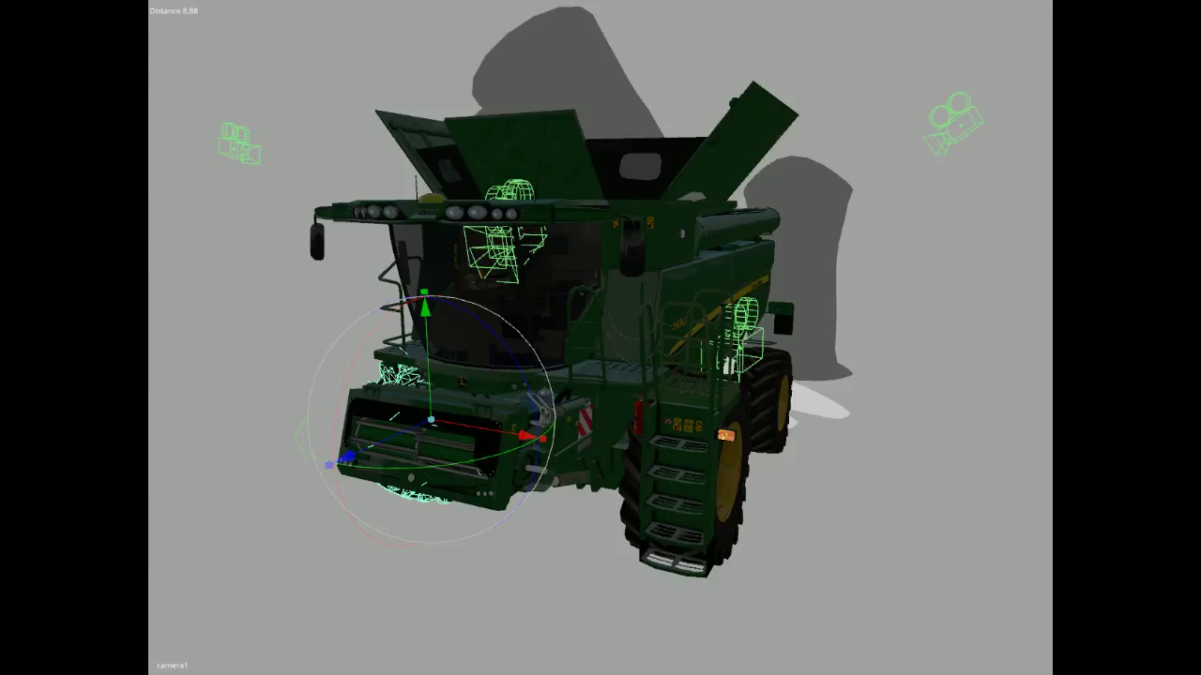
key("Down")
key("Up")
key("Down")
key("Up")
key("Down")
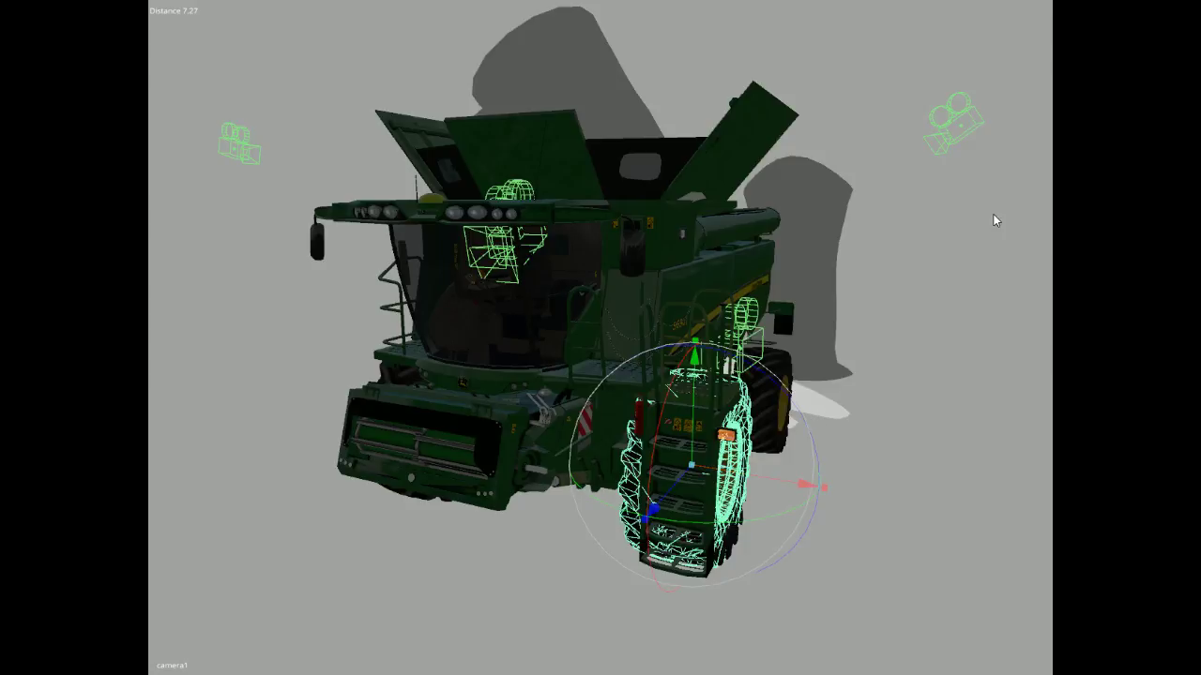
Try rotating the front wheel beside the ladder, first laying it flat and then turning it sideways about its vertical axis.
key("Return")
key("Return")
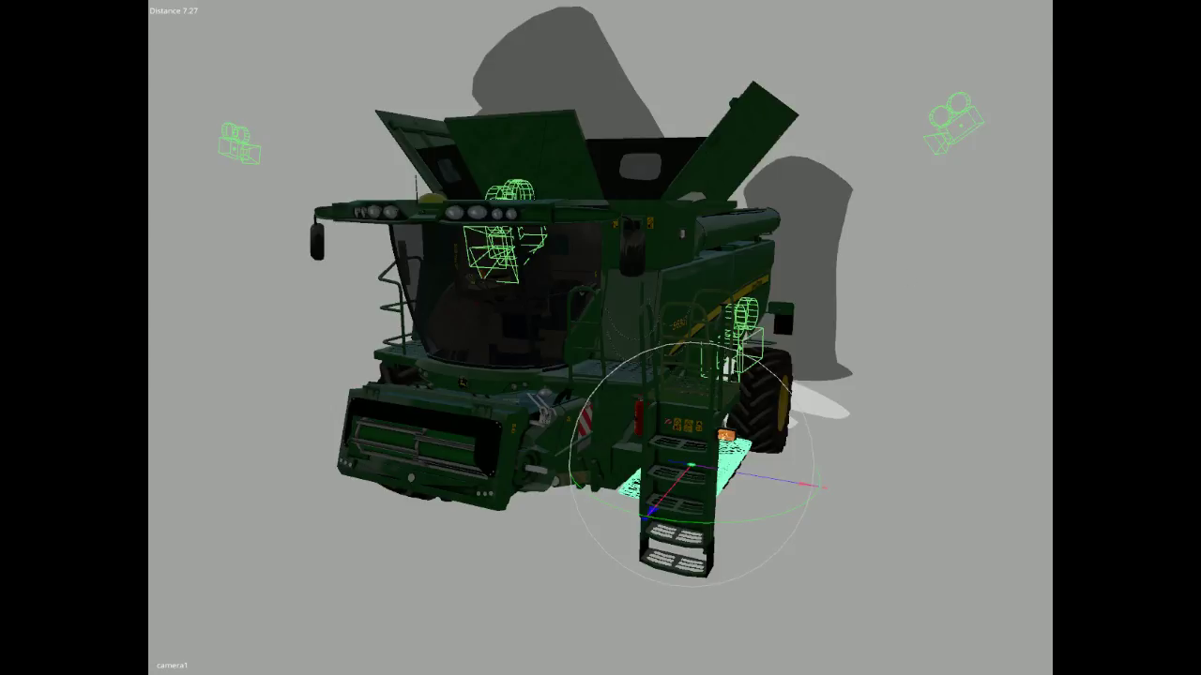
left_click(886, 539)
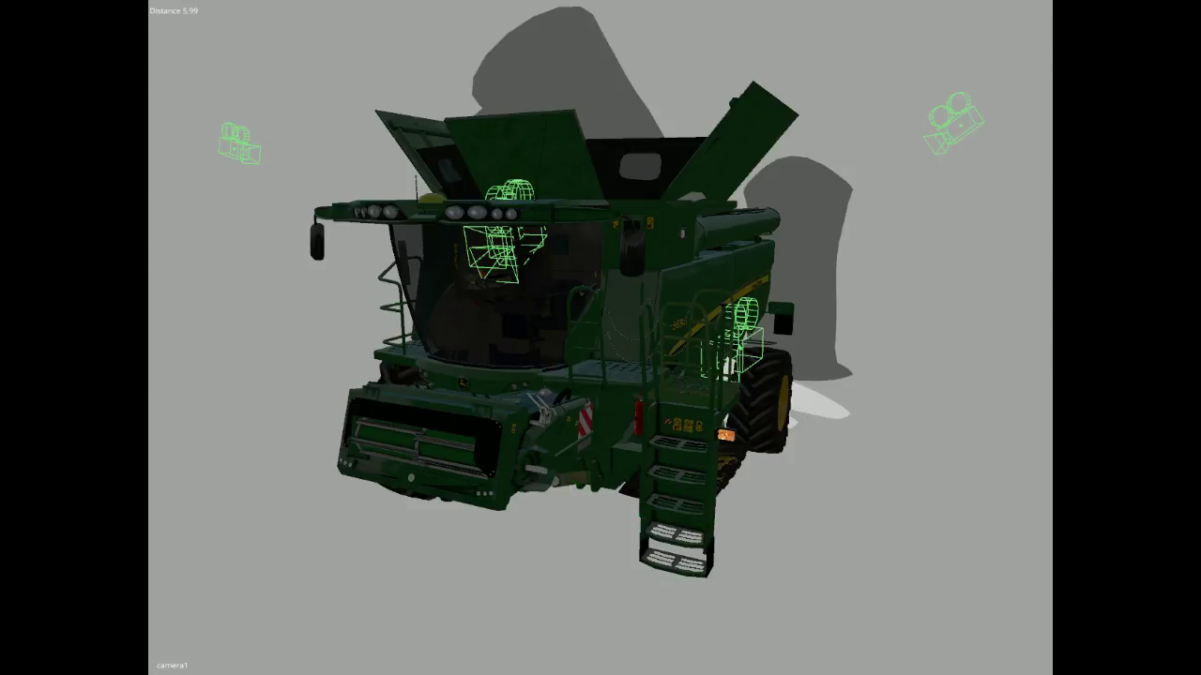
left_click(729, 468)
key("Return")
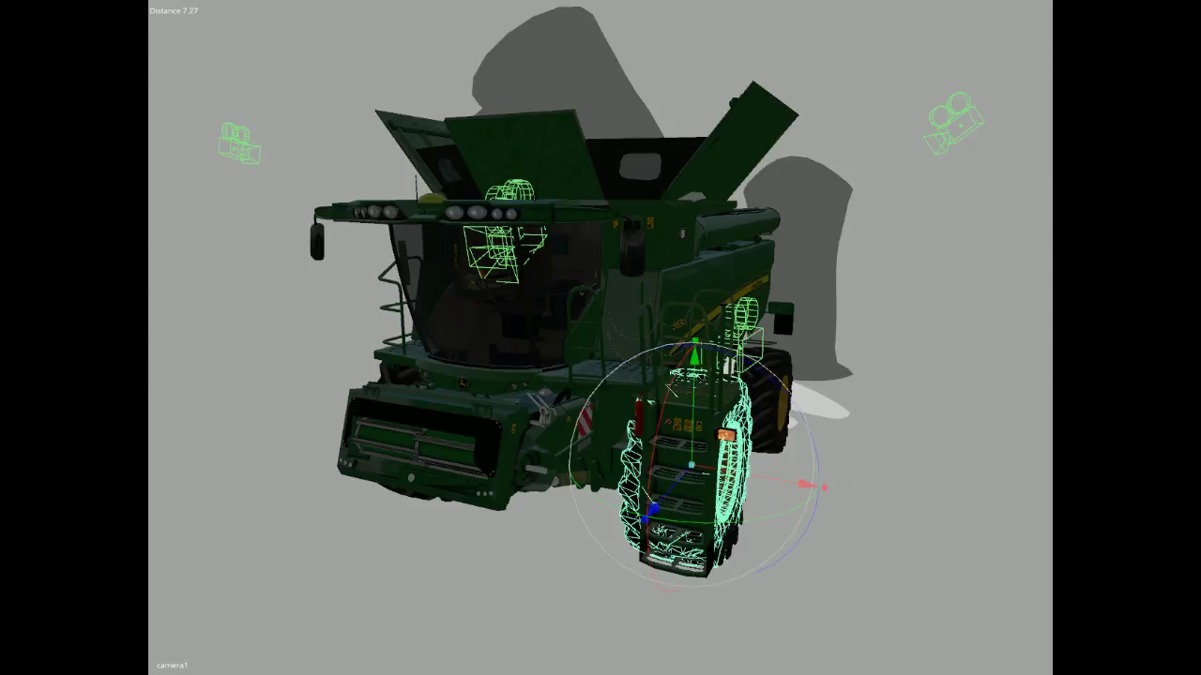
key("Return")
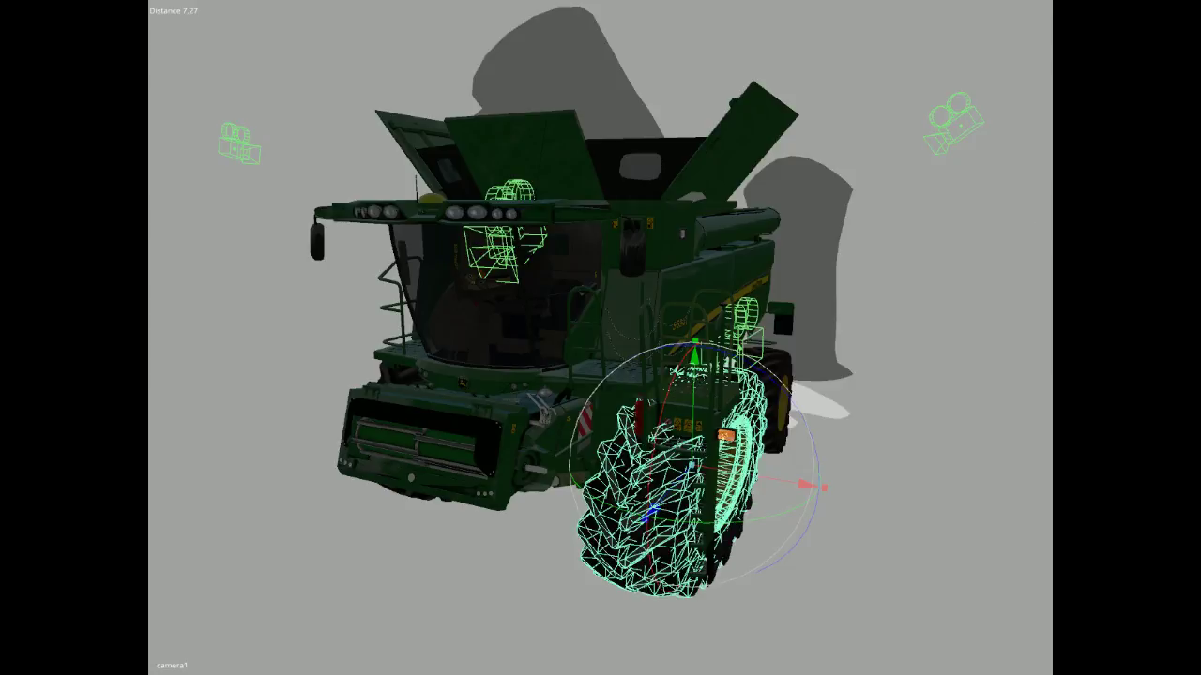
Enter 0.65 and then 1 as the scale of the front wheel's width.
type("0.65")
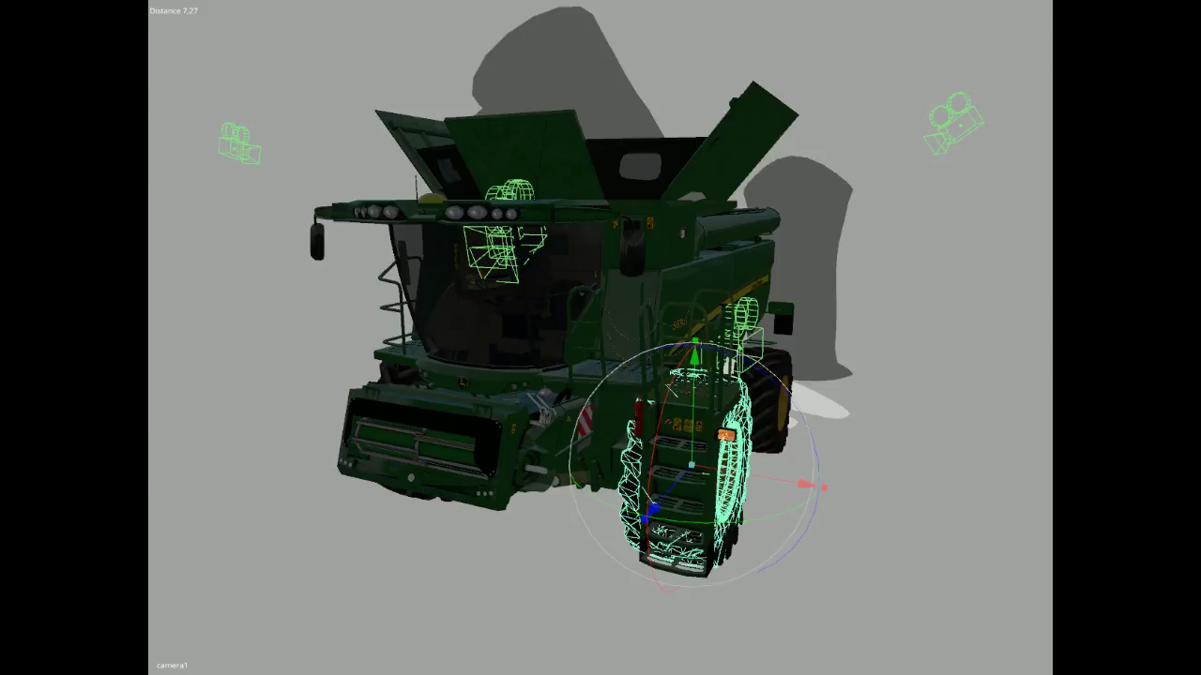
type("1")
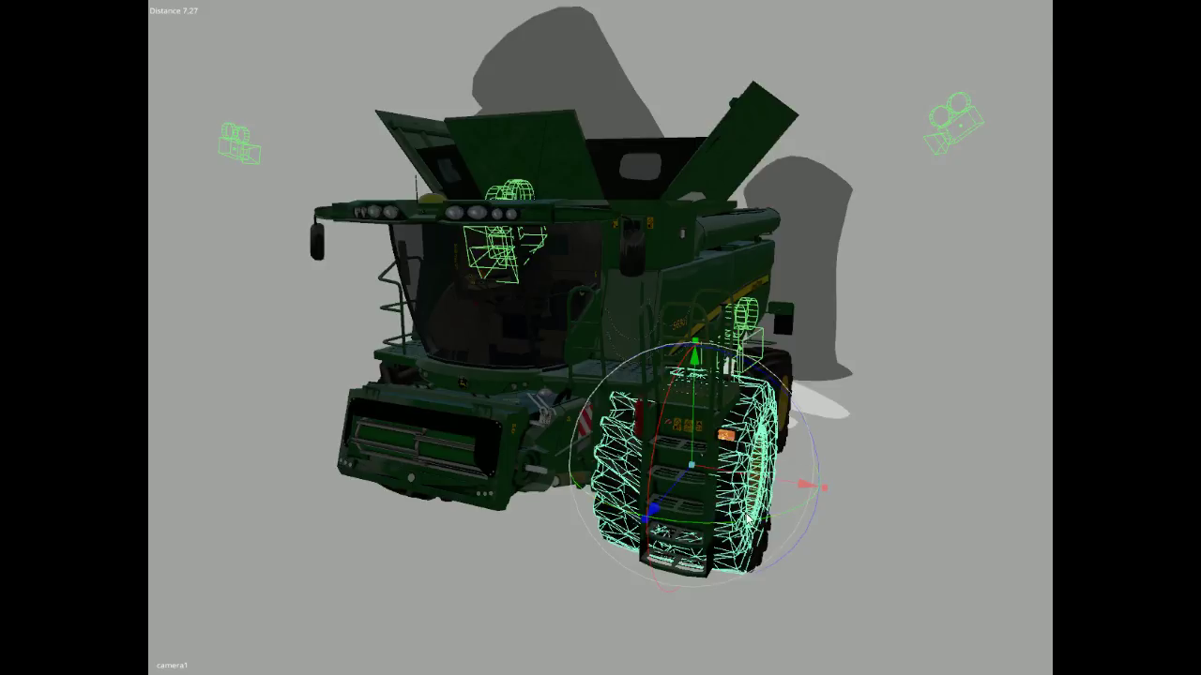
Try sliding the widened front wheel outward, away from the combine and its ladder.
left_click_drag(754, 481, 914, 493)
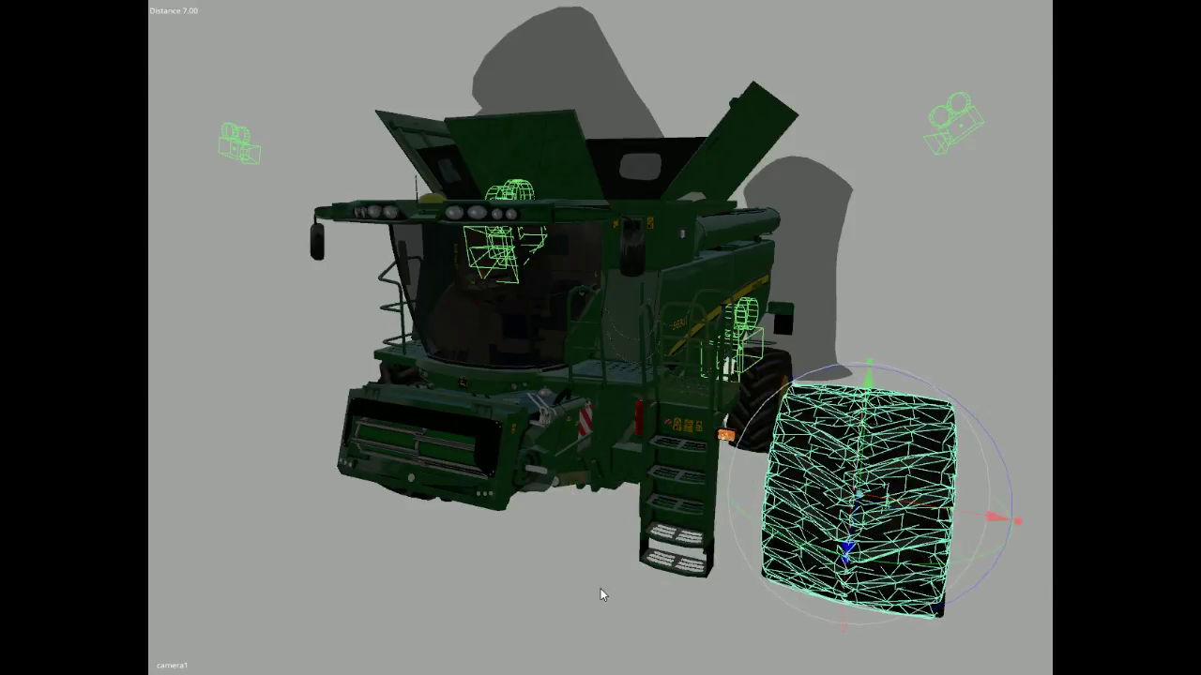
left_click_drag(601, 588, 466, 601, "alt")
scroll(421, 625, "up", 4)
key("f")
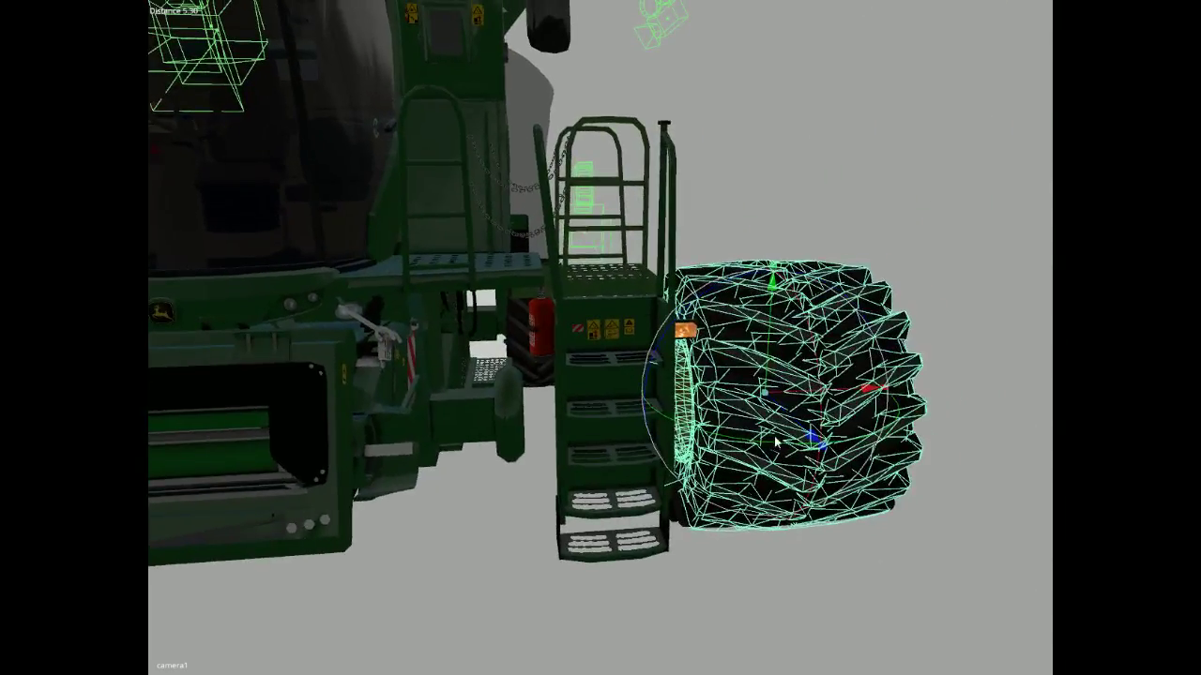
left_click_drag(798, 394, 191, 644)
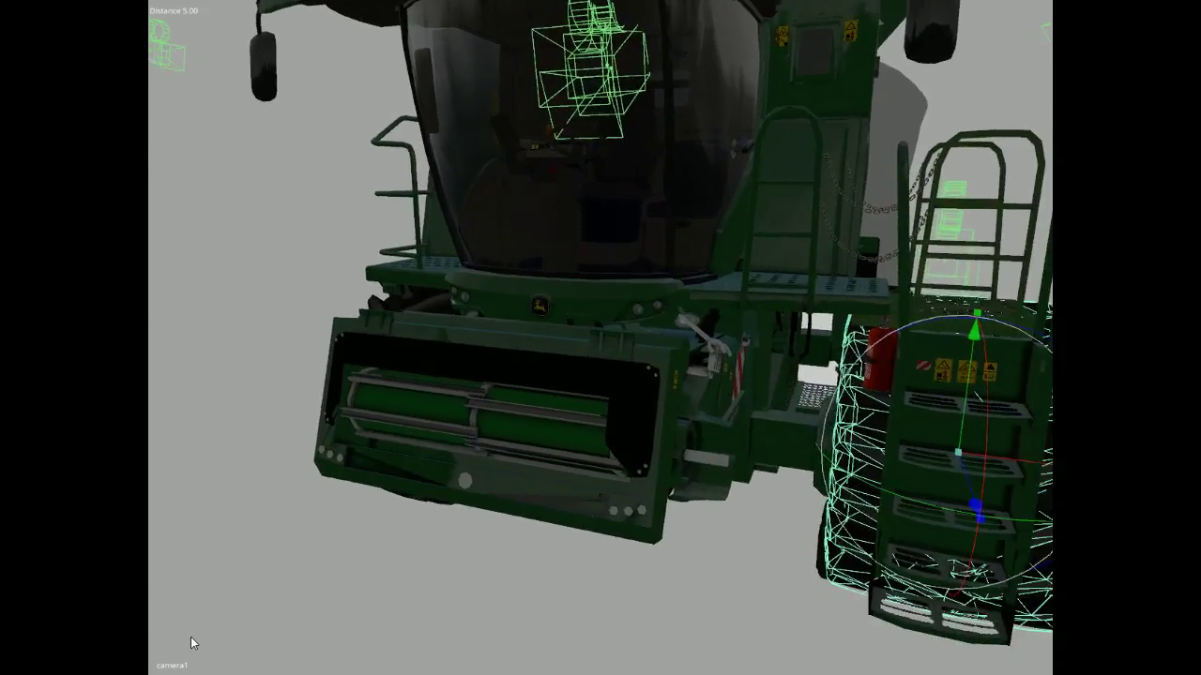
Examine up close how the widened front wheel sits against its axle hub behind the ladder.
scroll(191, 643, "up", 5)
left_click_drag(445, 646, 608, 620, "alt")
scroll(367, 654, "up", 4)
scroll(821, 622, "up", 3)
scroll(821, 620, "up", 4)
scroll(741, 636, "down", 5)
scroll(860, 625, "up", 3)
scroll(619, 611, "down", 4)
key("f")
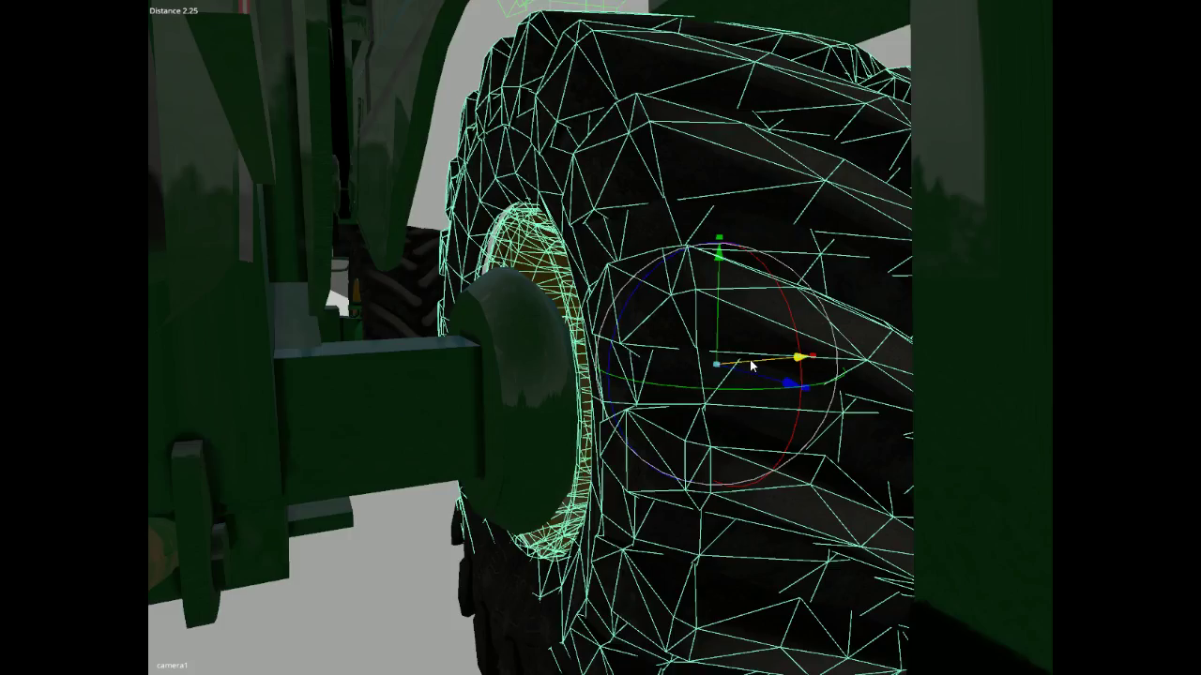
Try sliding the widened front wheel outward until it clears its axle hub, and cycle the node selection back to the wheel.
left_click_drag(751, 366, 961, 354)
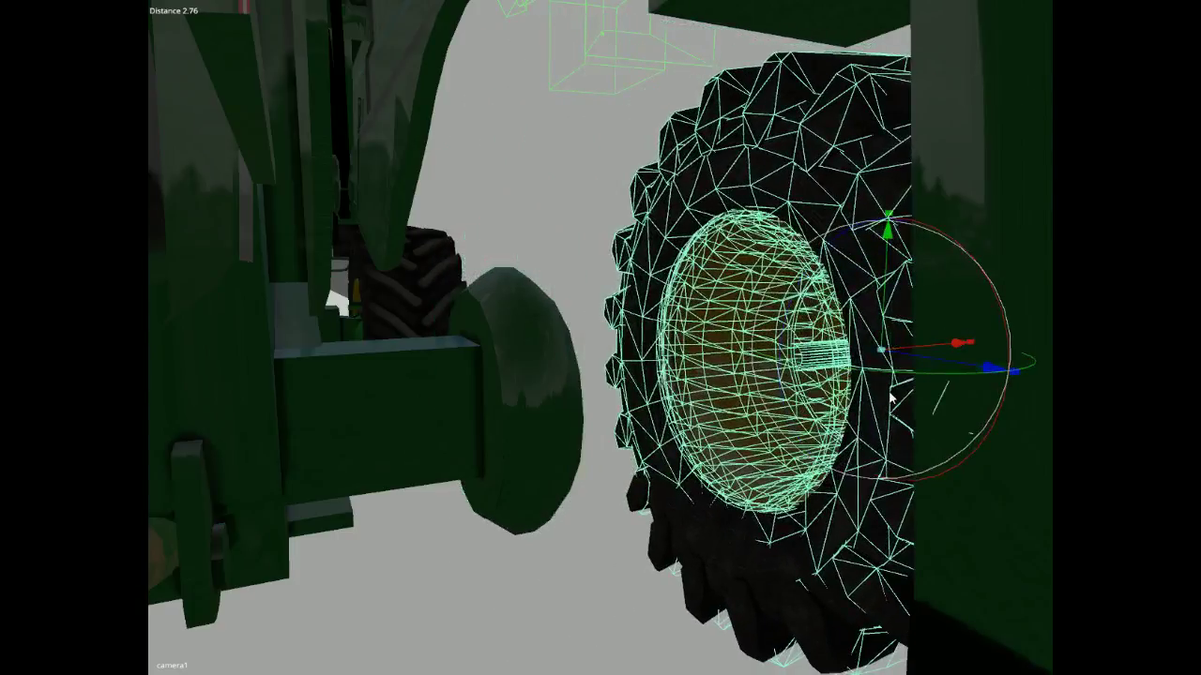
left_click(621, 577)
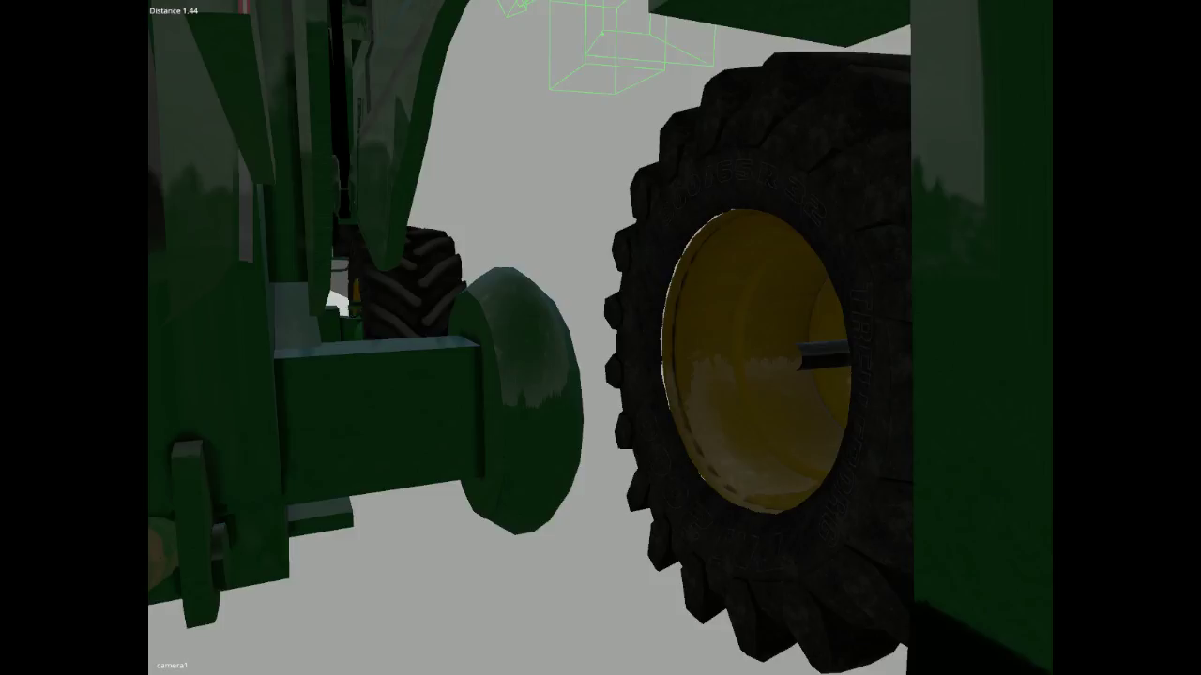
key("Down")
key("Down")
key("Down")
key("Down")
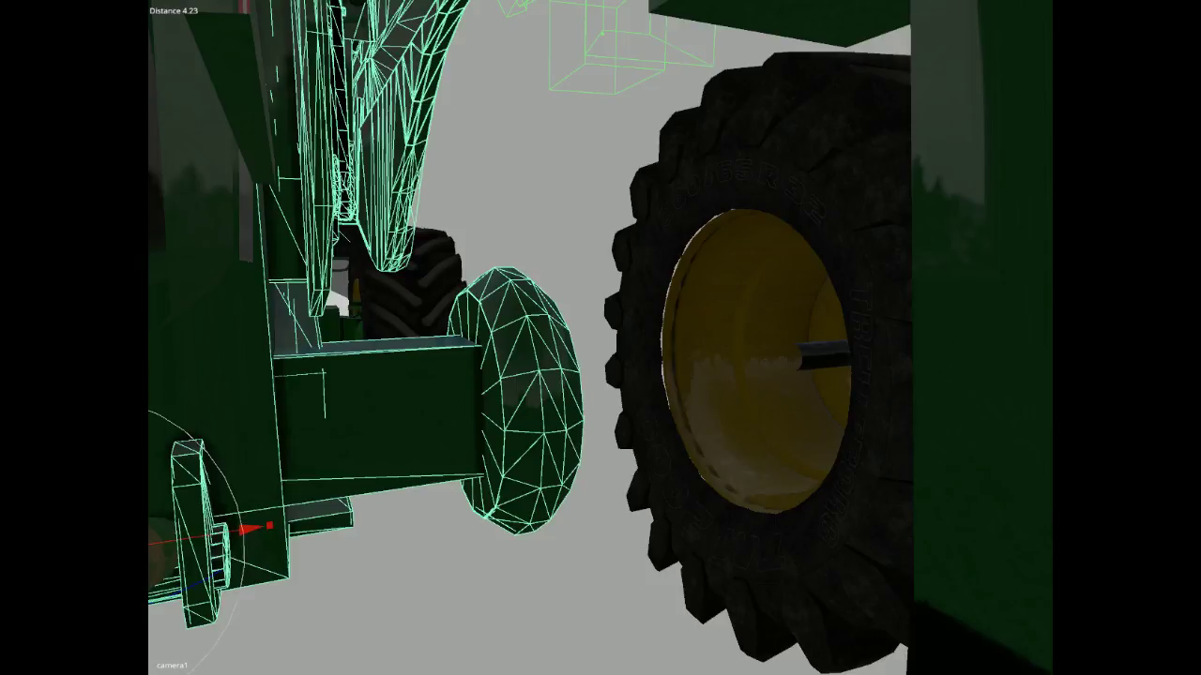
key("Down")
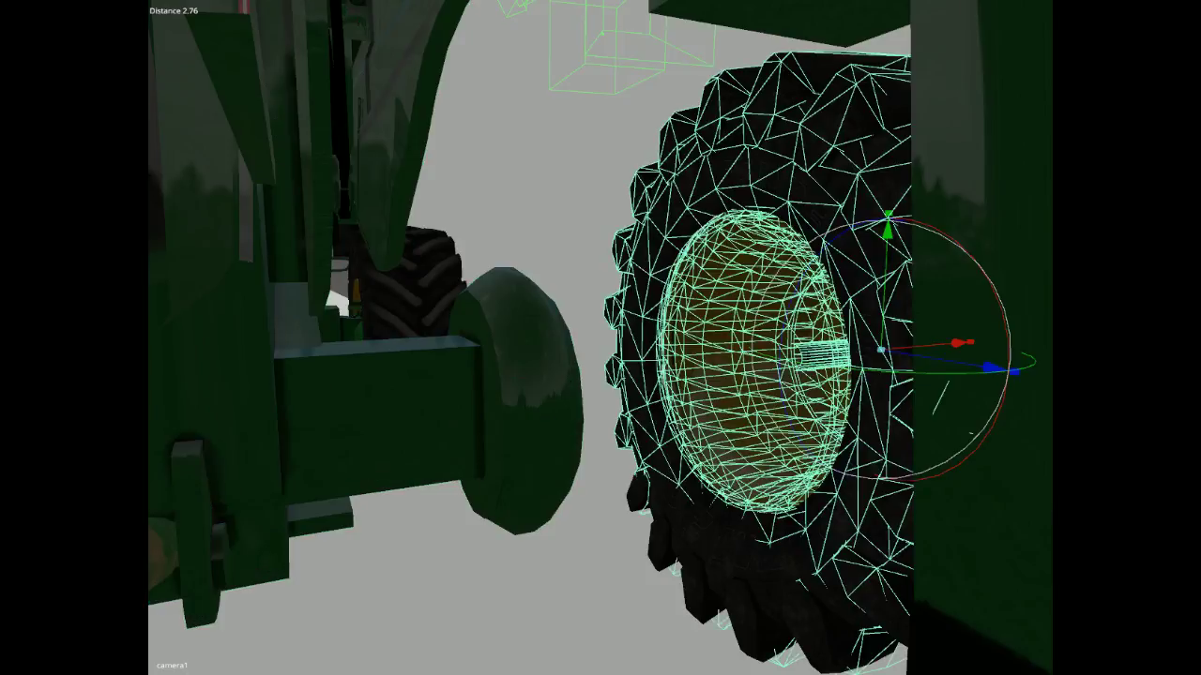
Slide the widened front wheel back inward so its rim sits over the axle hub.
left_click_drag(930, 339, 391, 570)
middle_click_drag(390, 569, 682, 600)
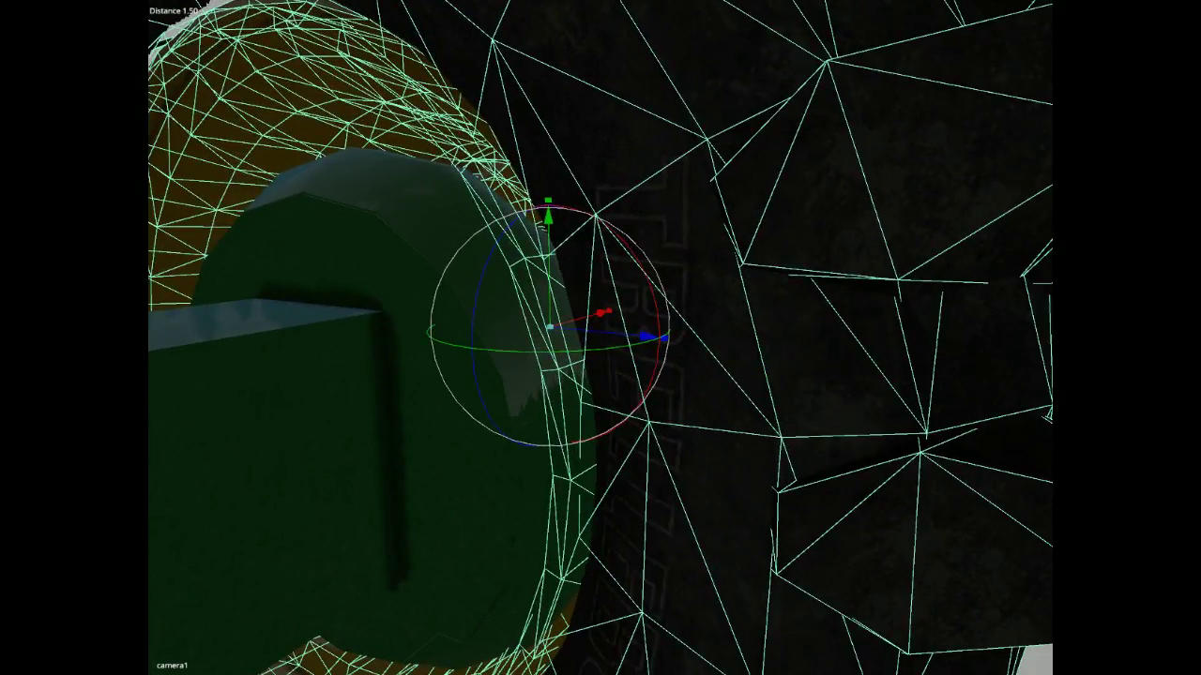
left_click(178, 340)
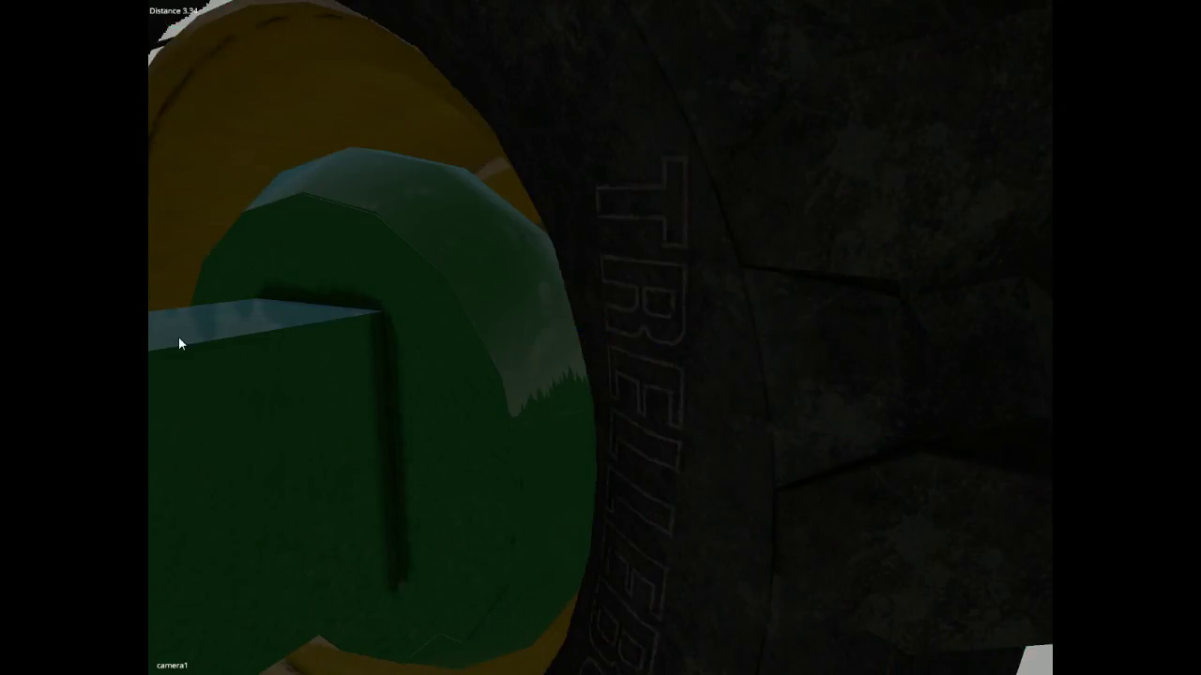
Examine from the front of the combine how the widened front wheel sits behind the ladder and beside the chassis.
scroll(275, 343, "down", 2)
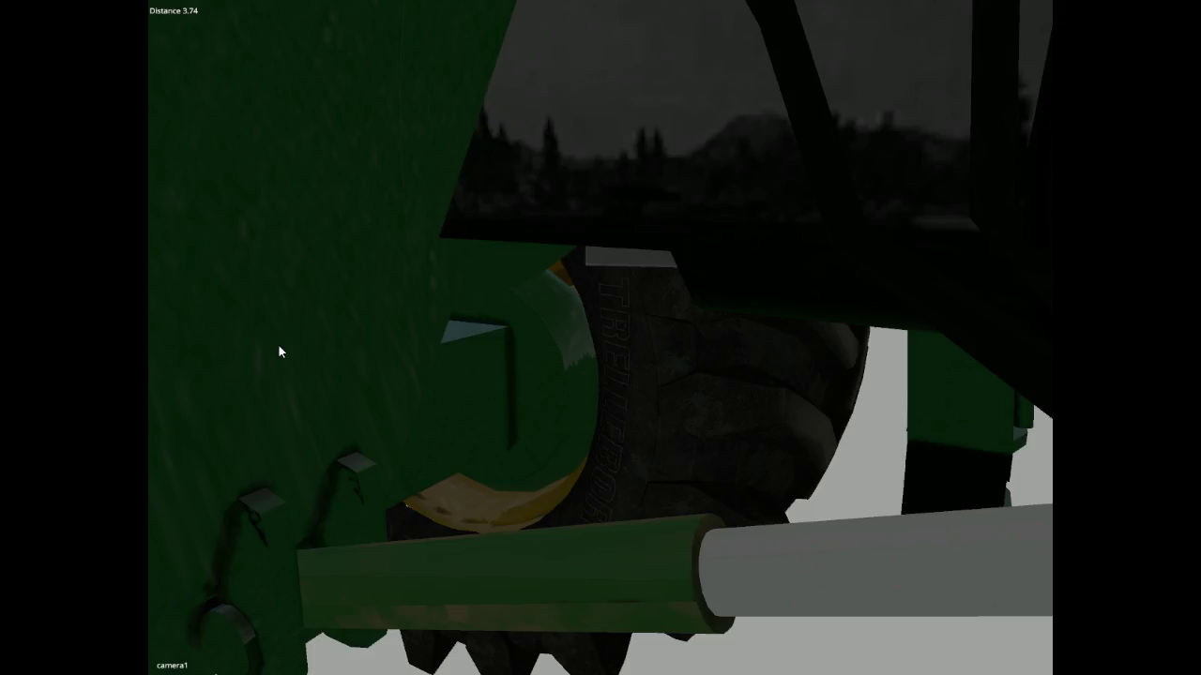
scroll(280, 345, "up", 1)
left_click_drag(771, 503, 562, 499, "alt")
scroll(987, 439, "down", 2)
scroll(589, 488, "down", 4)
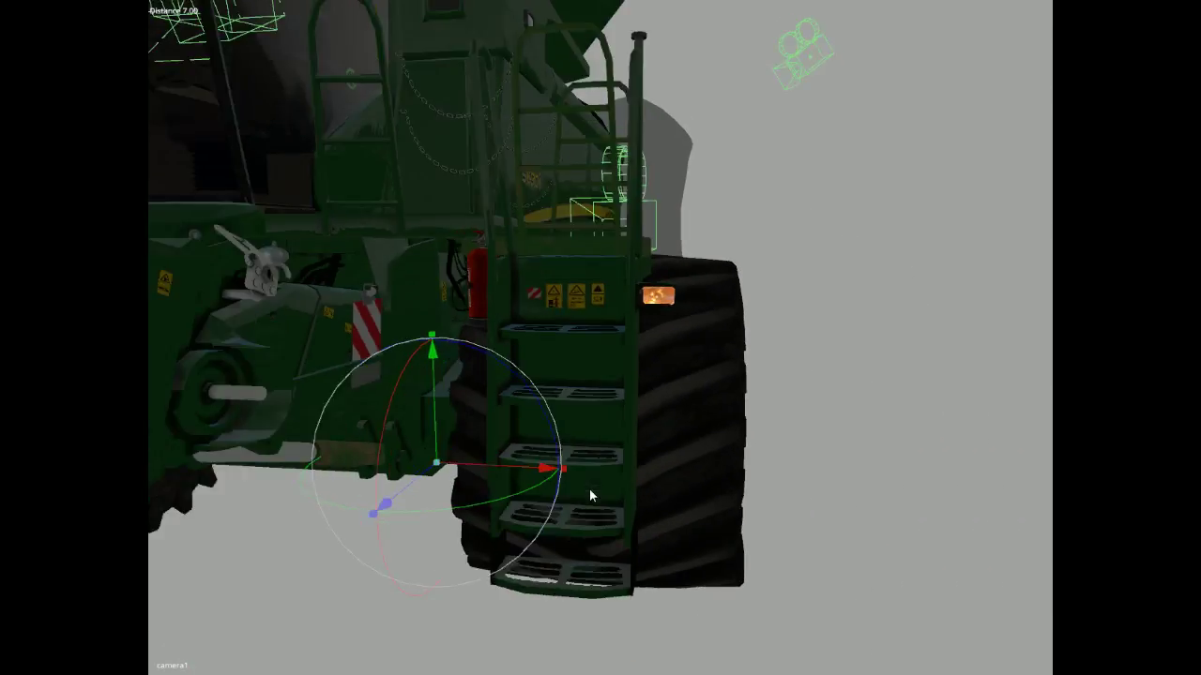
scroll(590, 489, "down", 1)
scroll(590, 489, "up", 2)
scroll(590, 488, "down", 2)
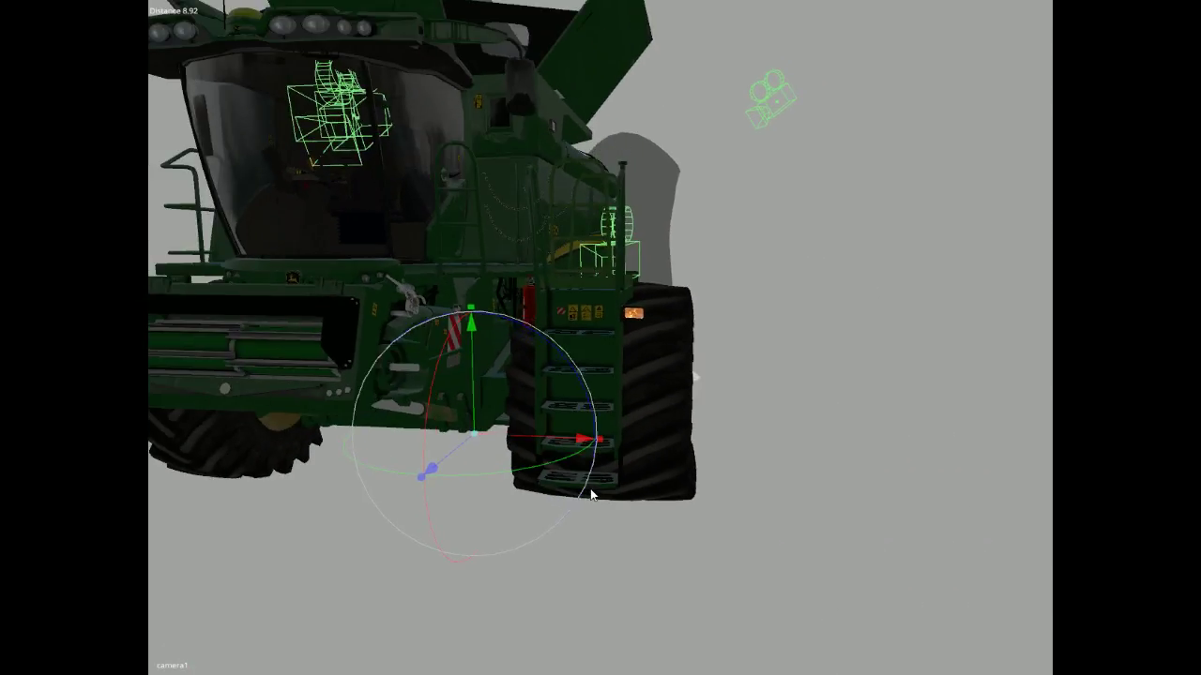
scroll(590, 488, "down", 2)
scroll(590, 488, "up", 2)
middle_click_drag(590, 489, 654, 403)
right_click_drag(737, 373, 983, 351)
middle_click_drag(984, 354, 849, 381)
left_click(629, 346)
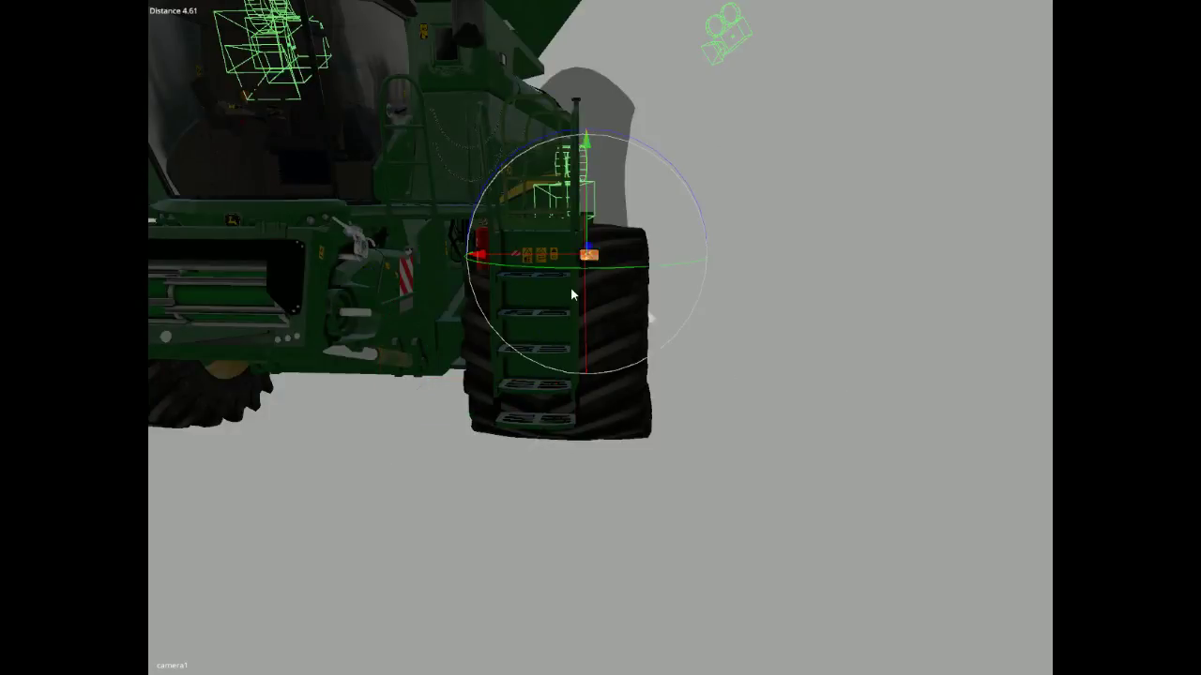
left_click(287, 122)
left_click(368, 554)
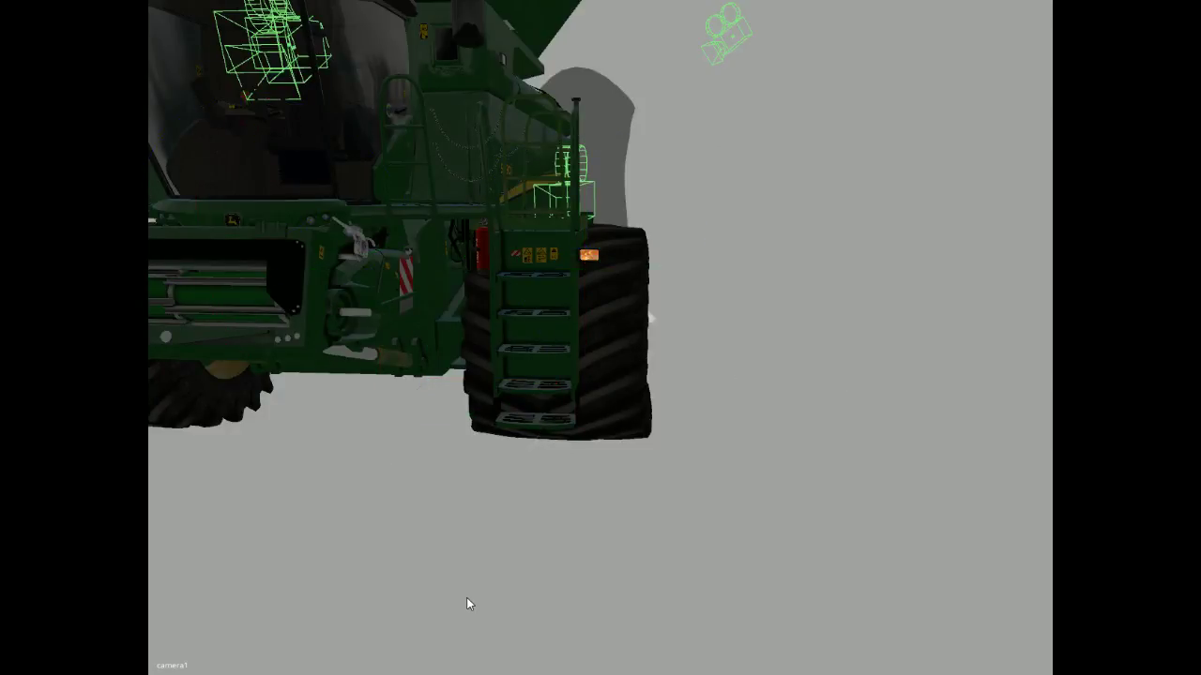
Select the widened front wheel behind the ladder and nudge it slightly inward toward the combine body.
middle_click_drag(466, 597, 450, 589)
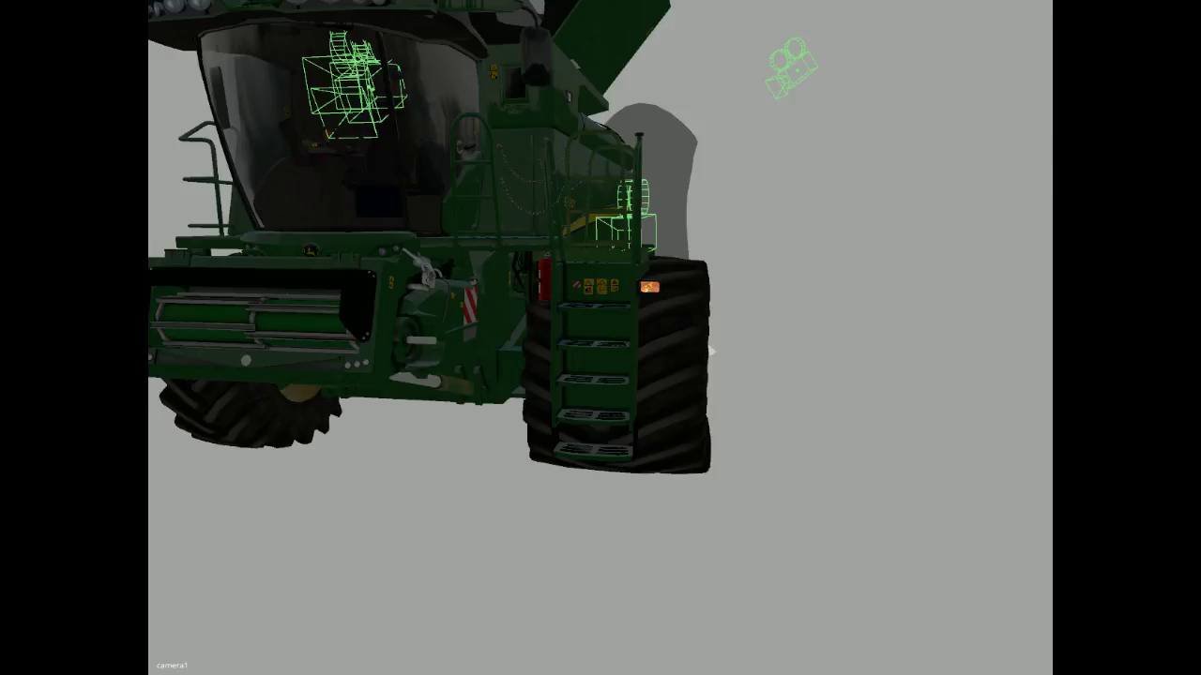
left_click(277, 444)
left_click(656, 399)
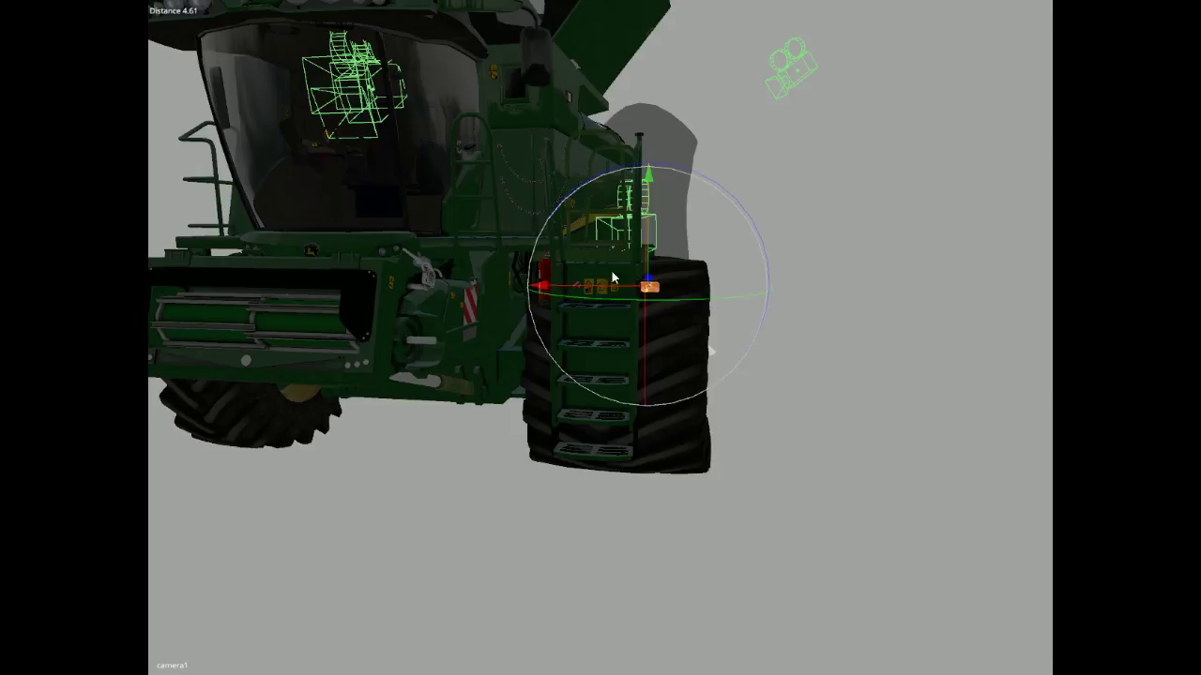
key("Escape")
left_click(707, 351)
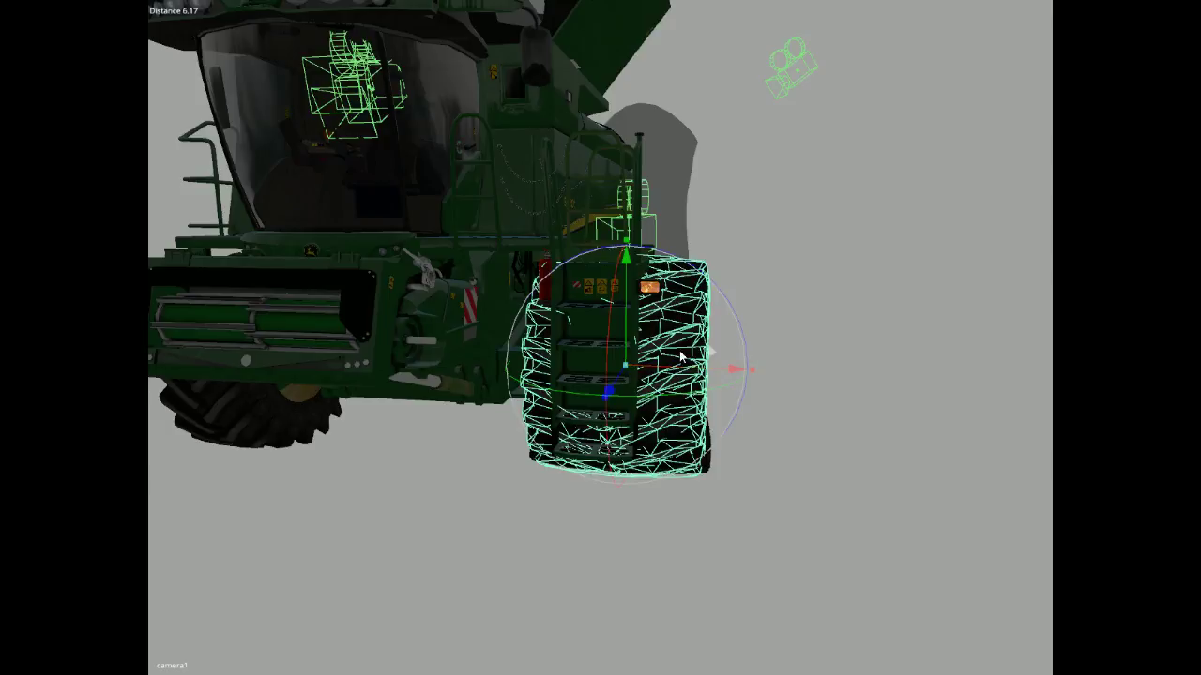
left_click_drag(686, 369, 675, 369)
middle_click_drag(225, 507, 438, 540, "alt")
scroll(440, 541, "up", 5)
right_click_drag(442, 545, 768, 511)
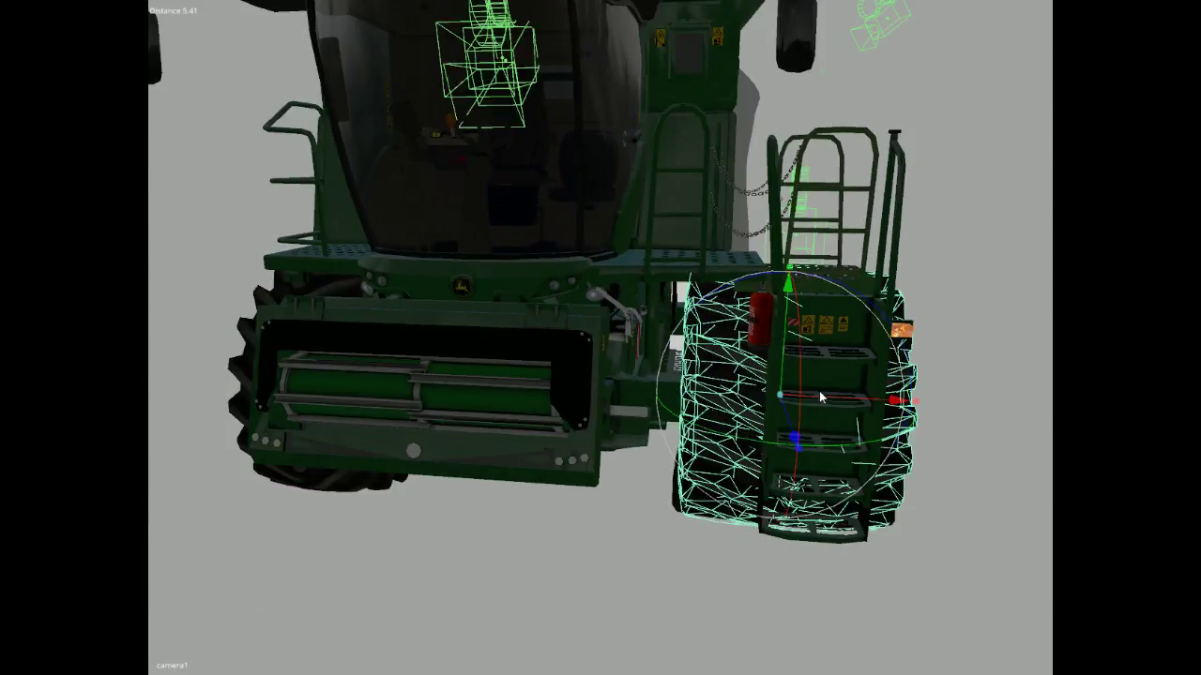
left_click_drag(842, 401, 823, 400)
Examine the ladder-side front wheel's clearance from the feeder and platform up close, and compare both sides of the combine head-on.
right_click_drag(699, 518, 679, 541)
left_click(654, 542)
left_click(394, 650)
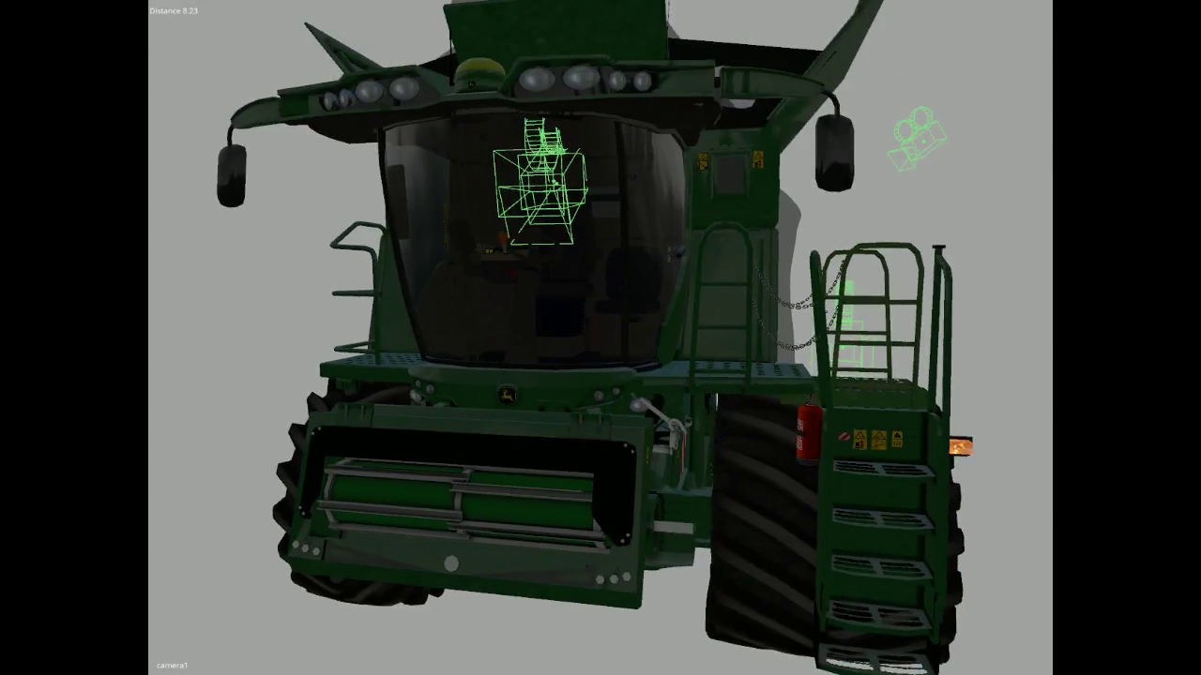
scroll(685, 591, "up", 6)
right_click_drag(727, 621, 769, 664)
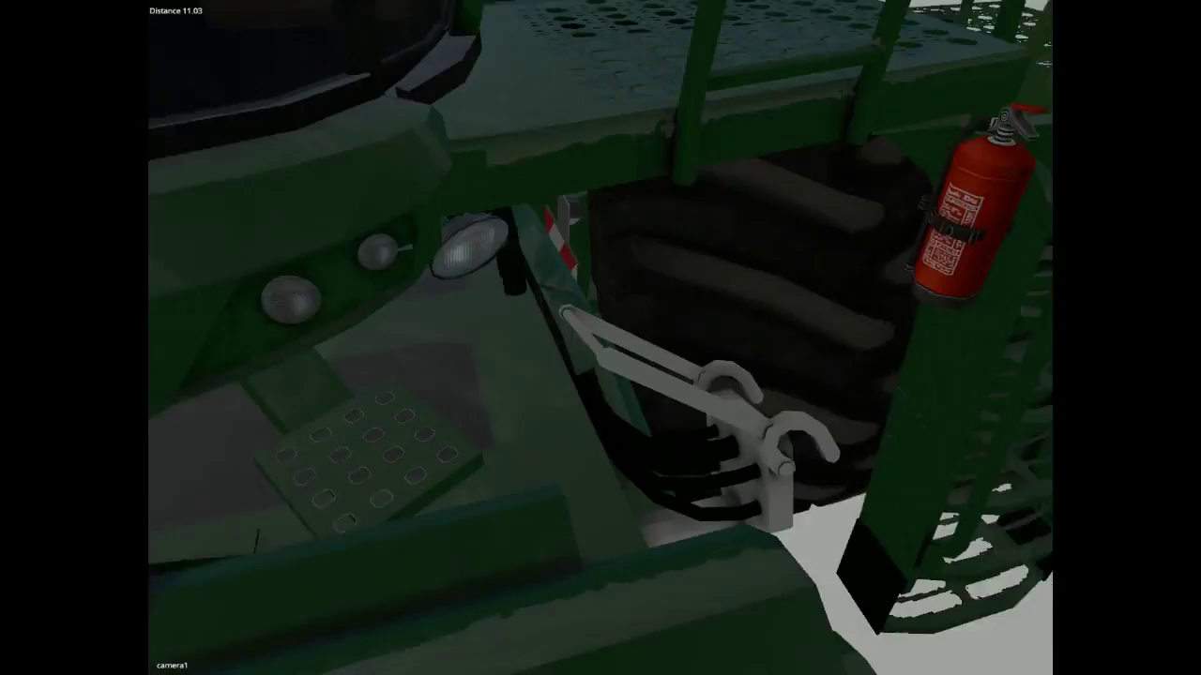
right_click_drag(648, 546, 647, 481)
scroll(674, 551, "up", 3)
scroll(674, 550, "down", 1)
scroll(648, 481, "down", 10)
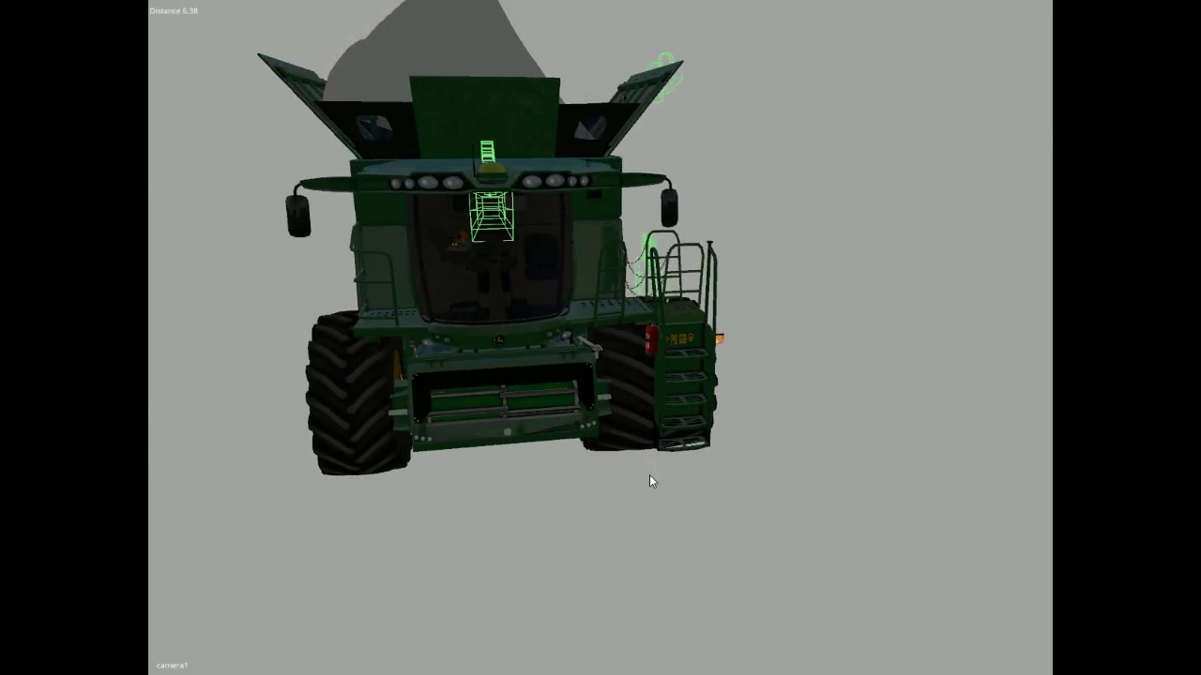
right_click_drag(650, 486, 619, 490)
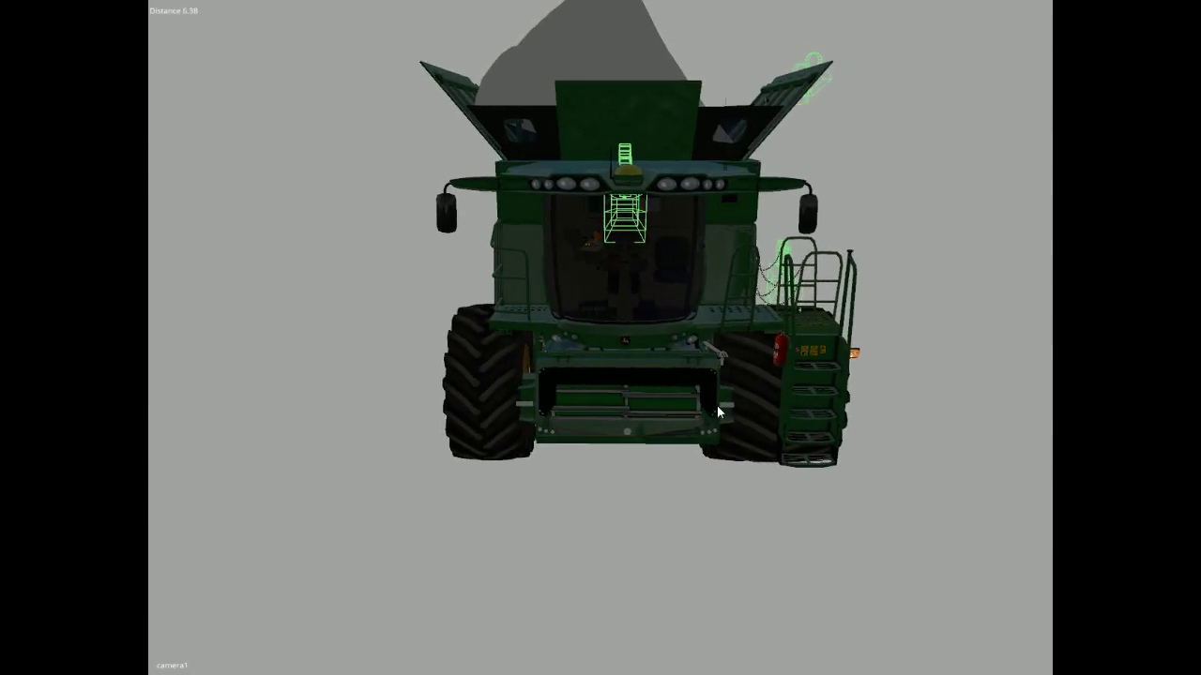
Try moving the ladder-side front wheel outward past the ladder, and undo the move.
left_click(757, 408)
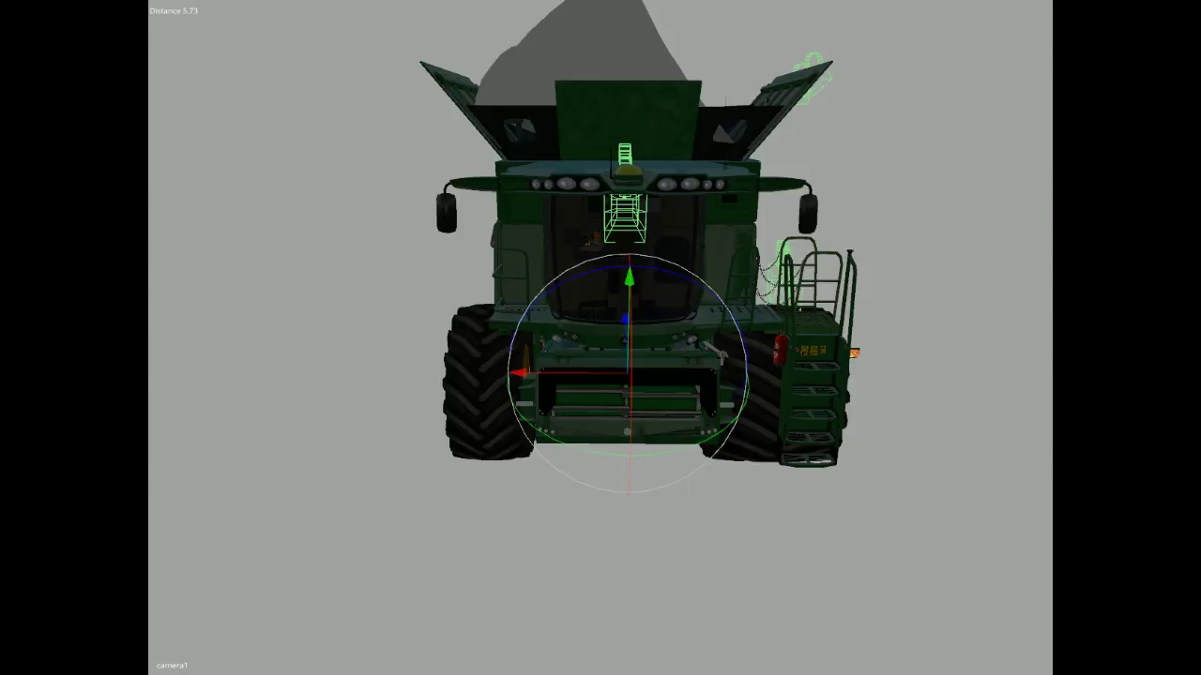
left_click(749, 385)
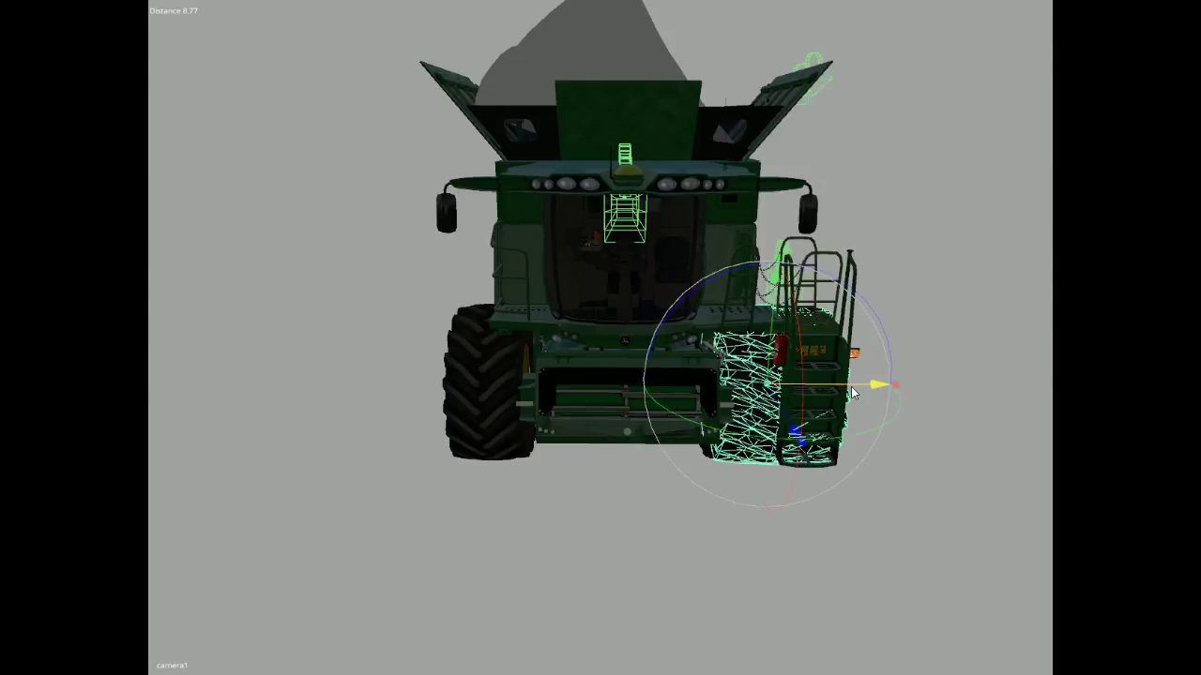
left_click_drag(851, 389, 945, 370)
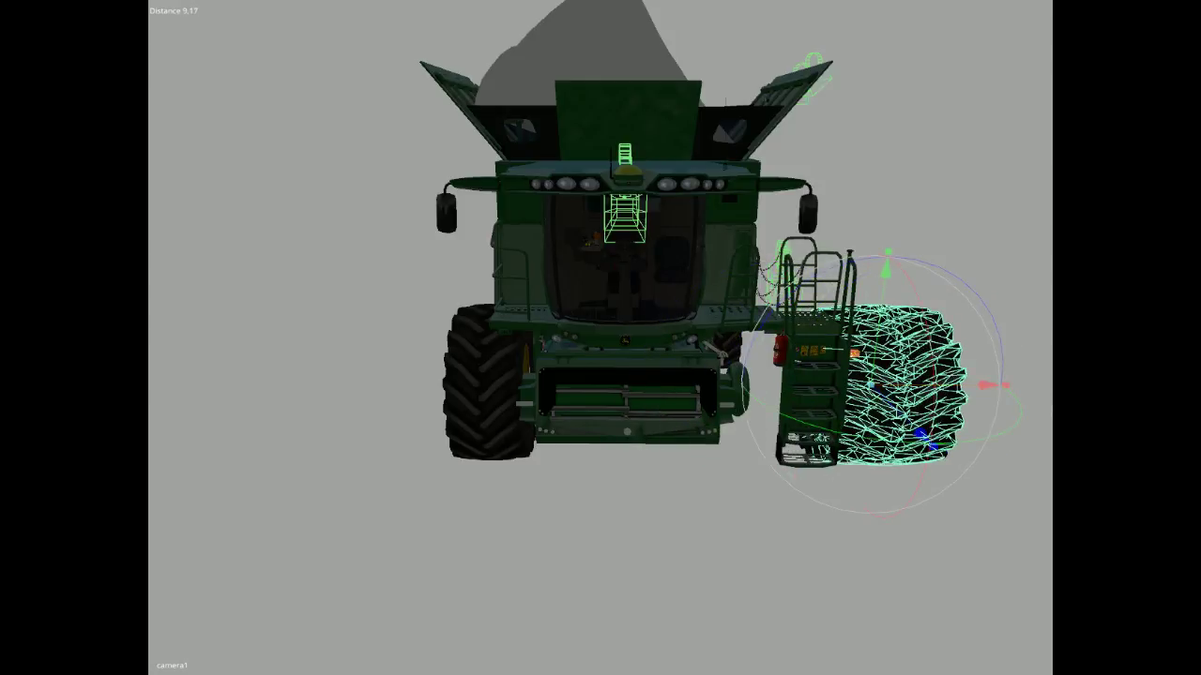
key("ctrl+z")
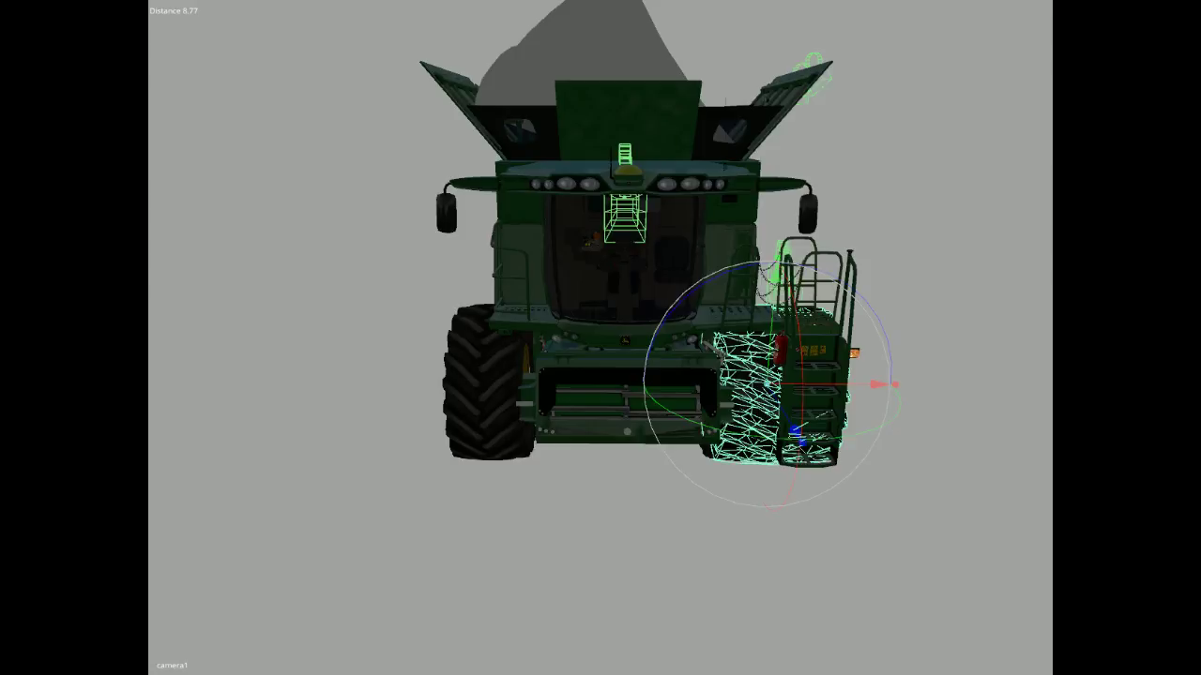
Select the front wheel opposite the ladder to compare its placement with the widened one.
left_click(501, 392)
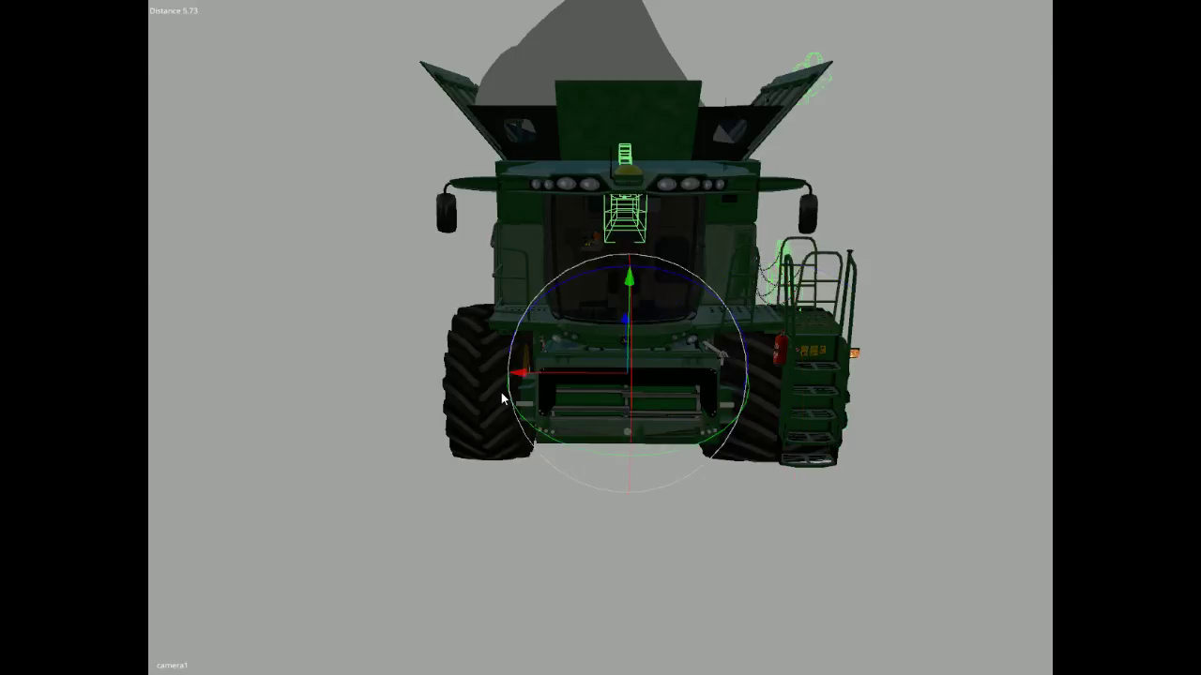
left_click(482, 408)
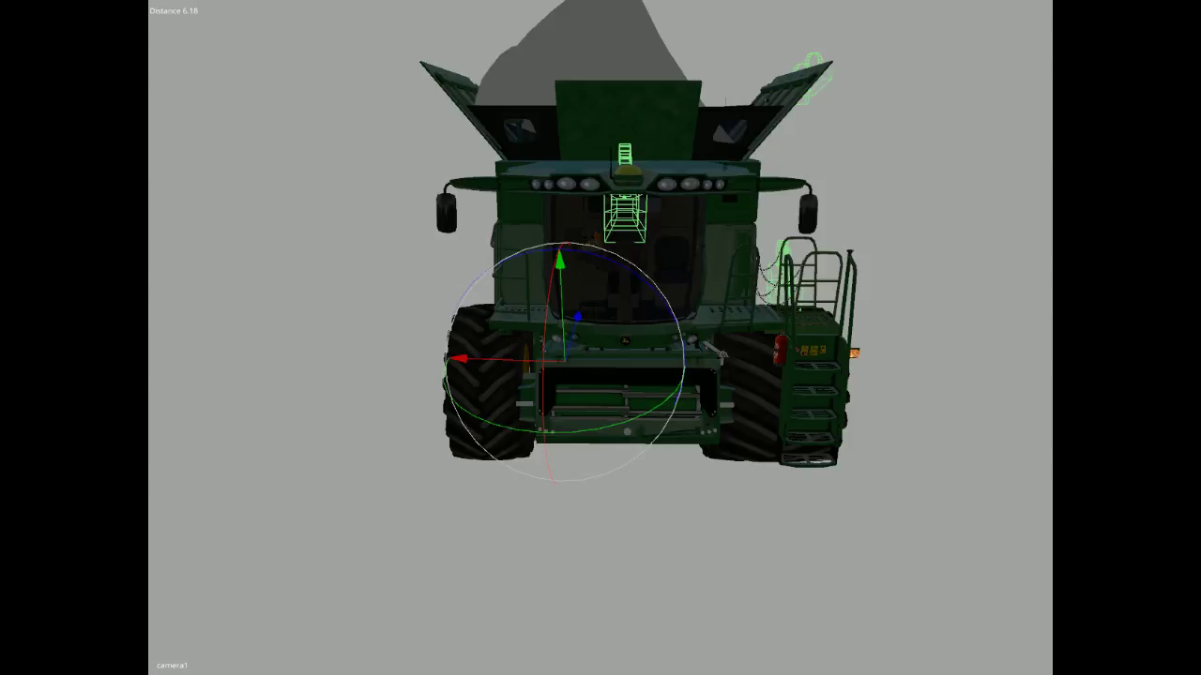
left_click(480, 418)
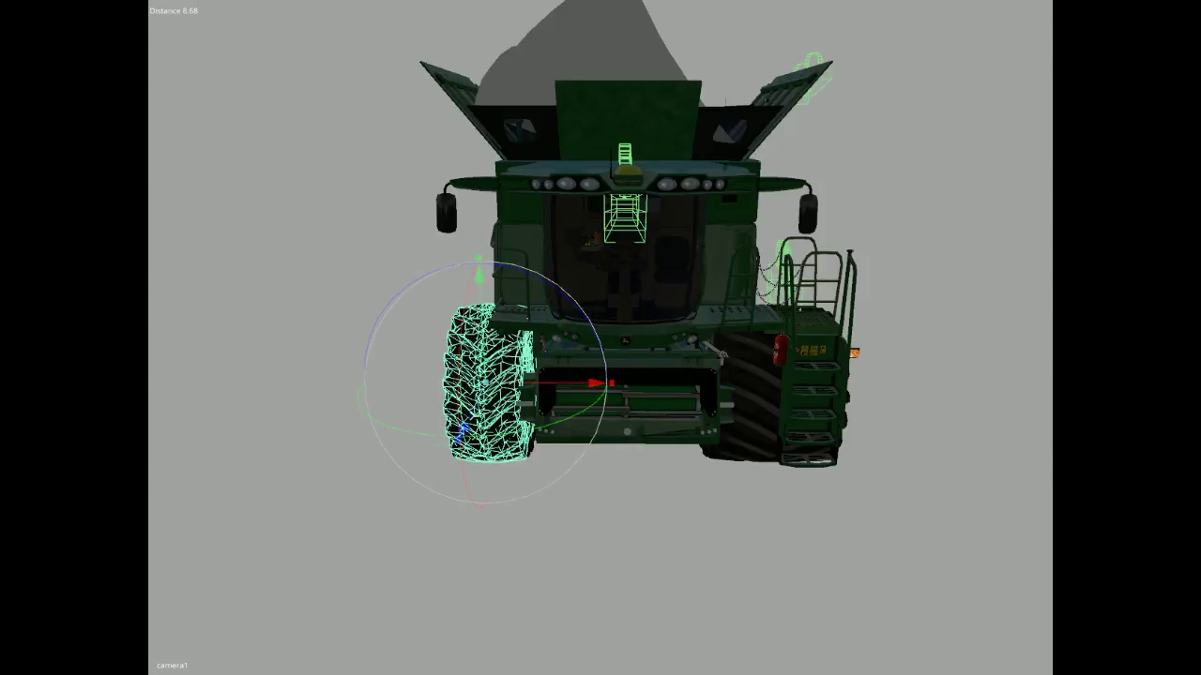
Reselect the ladder-side front wheel and shift it slightly inward along its width axis.
left_click(750, 400)
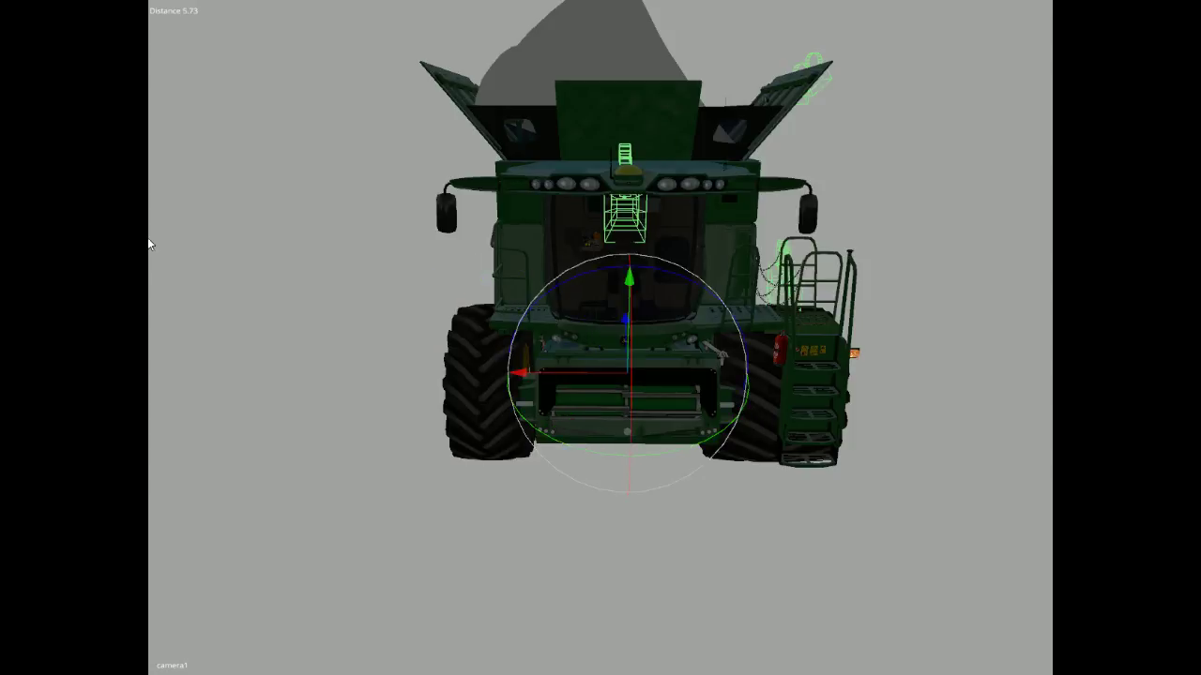
key("Down")
key("Down")
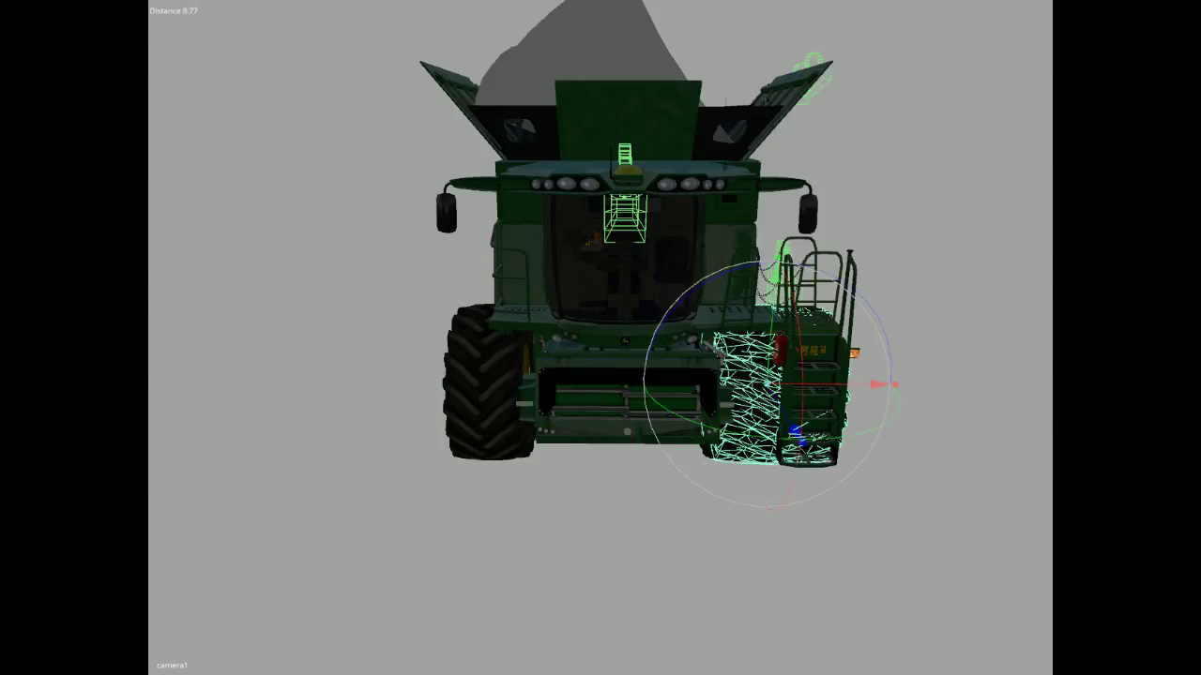
left_click_drag(878, 384, 870, 385)
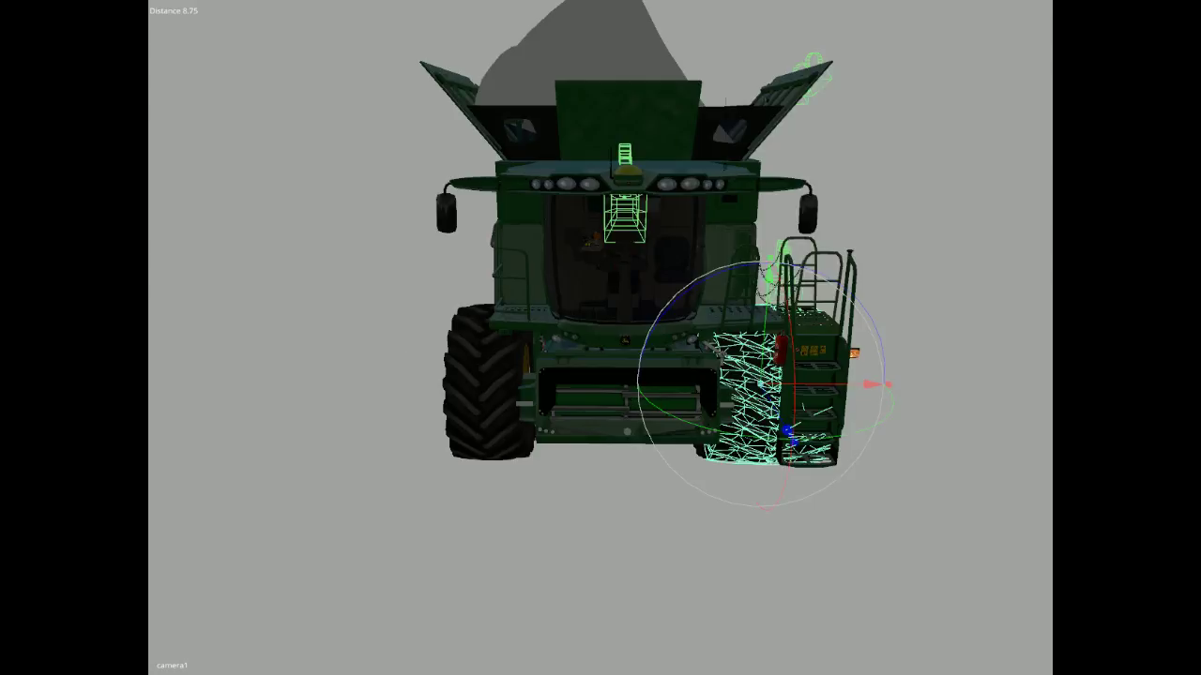
Compare the two front wheels' nodes and move the ladder-side wheel a tiny amount further inward.
key("Up")
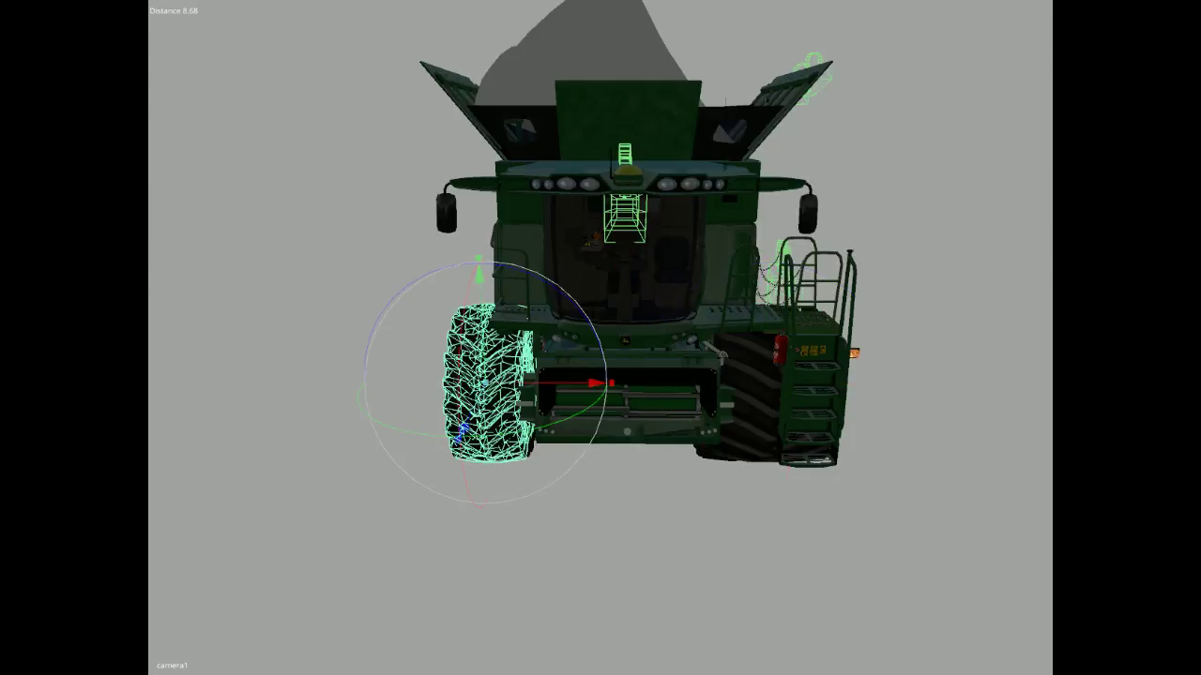
key("Down")
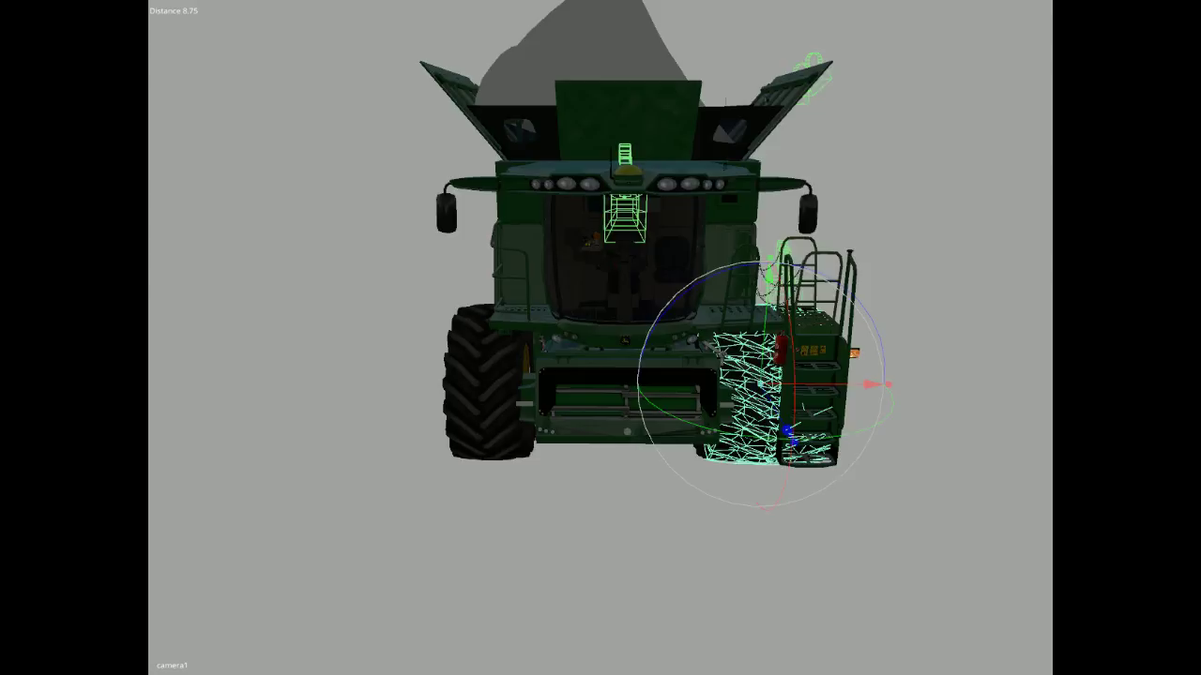
key("Down")
key("Down")
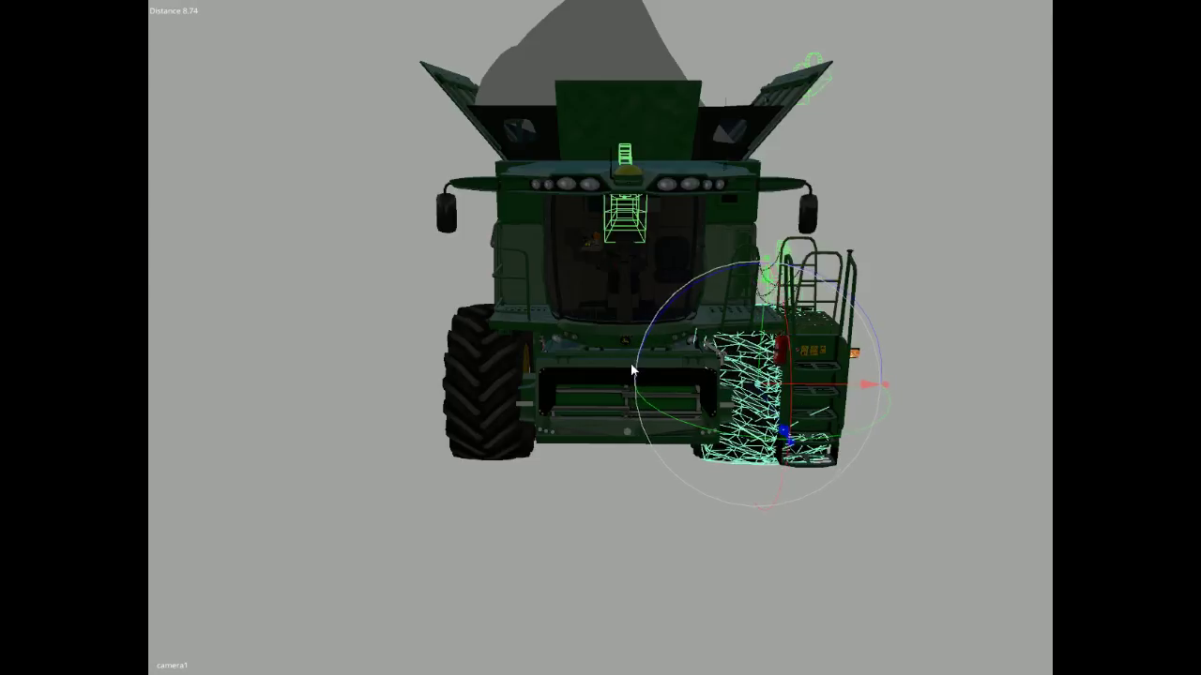
Clear the selected transform node near the axle and pick the front wheel on the side without the ladder.
key("Up")
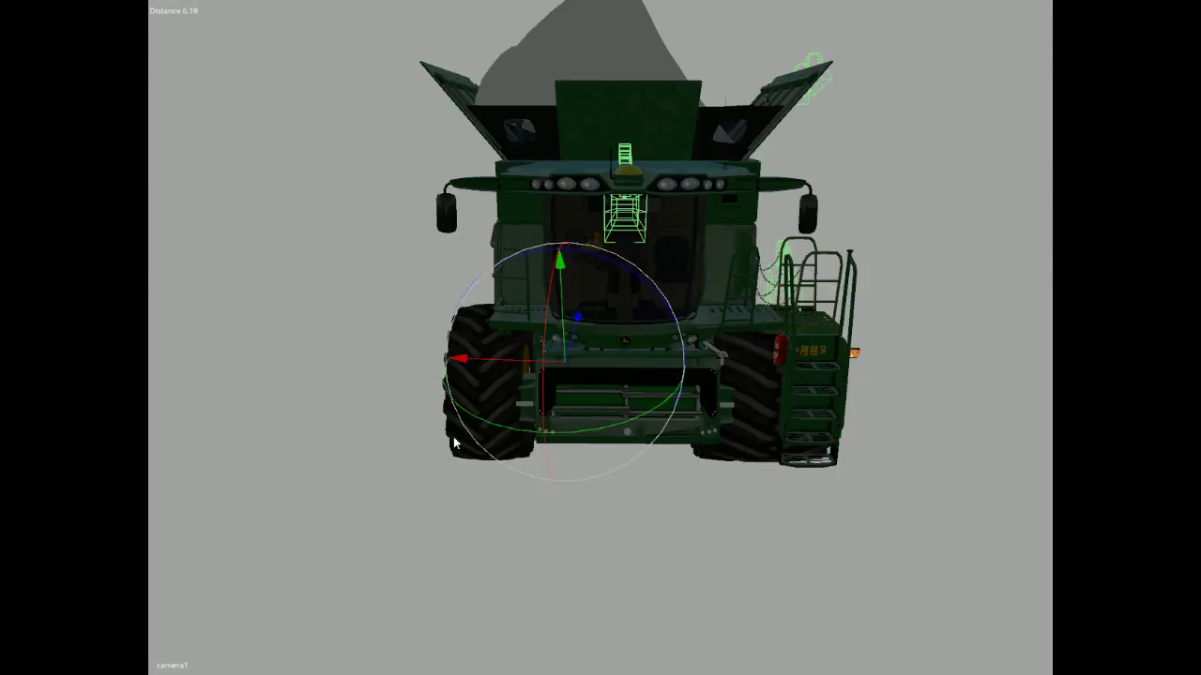
key("Delete")
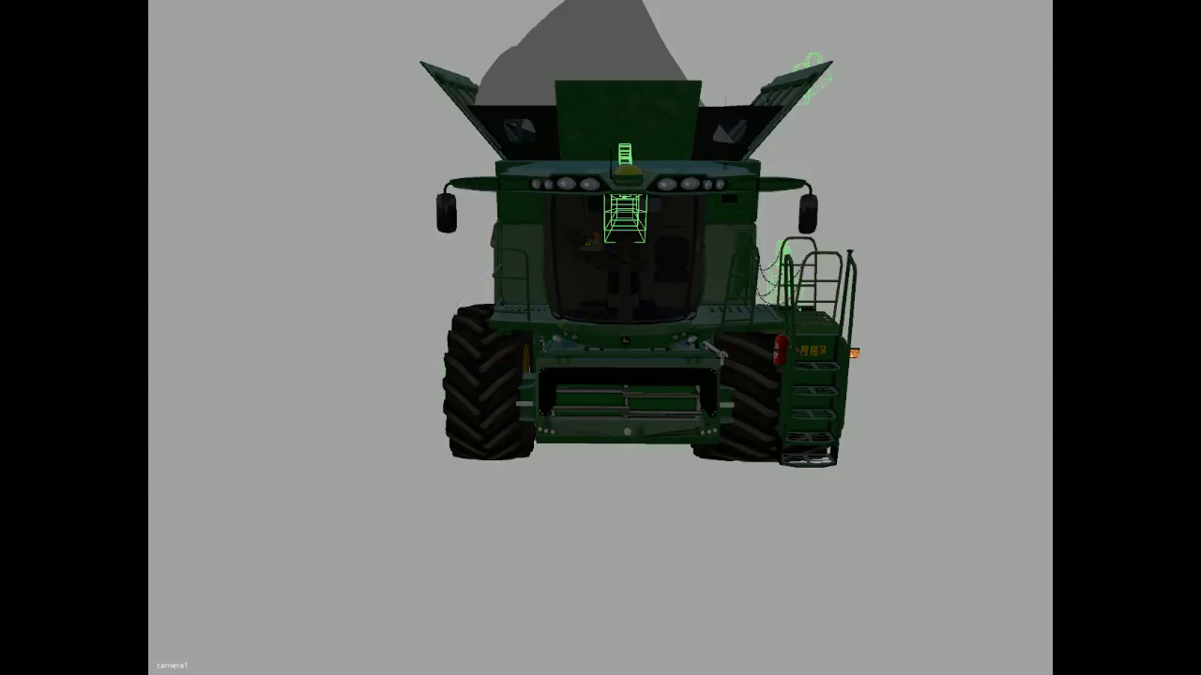
left_click(484, 387)
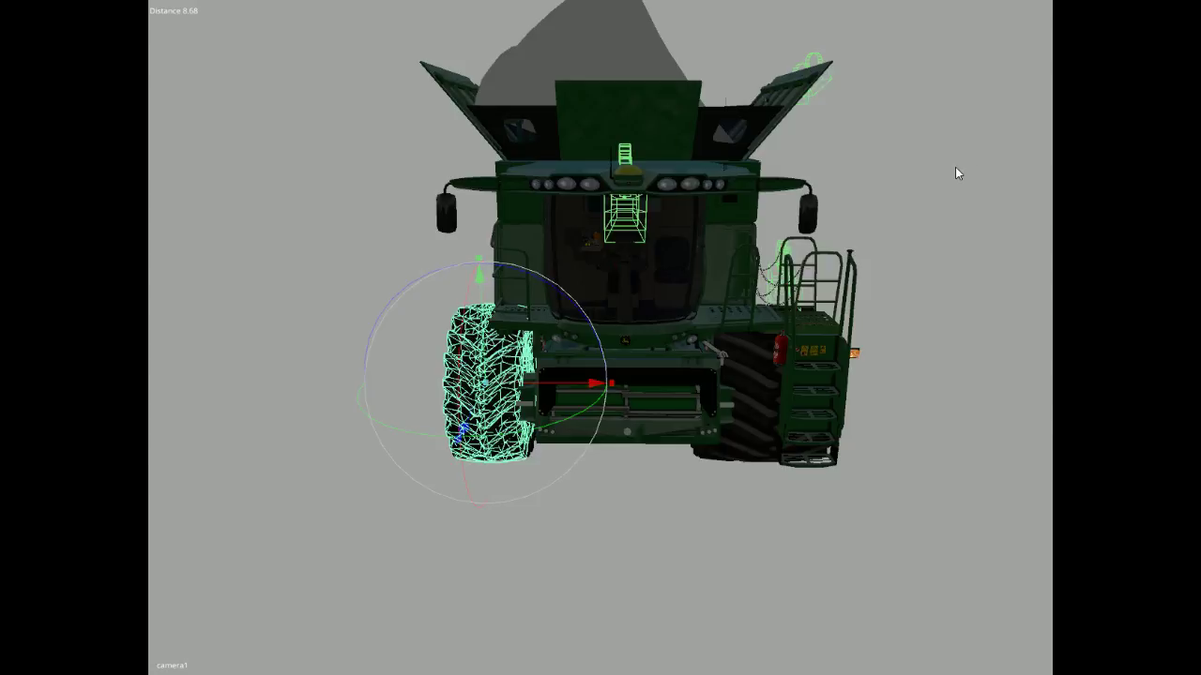
Widen the front wheel on the side without the ladder, undoing the excessive width scaling, and clear the selection.
key("Return")
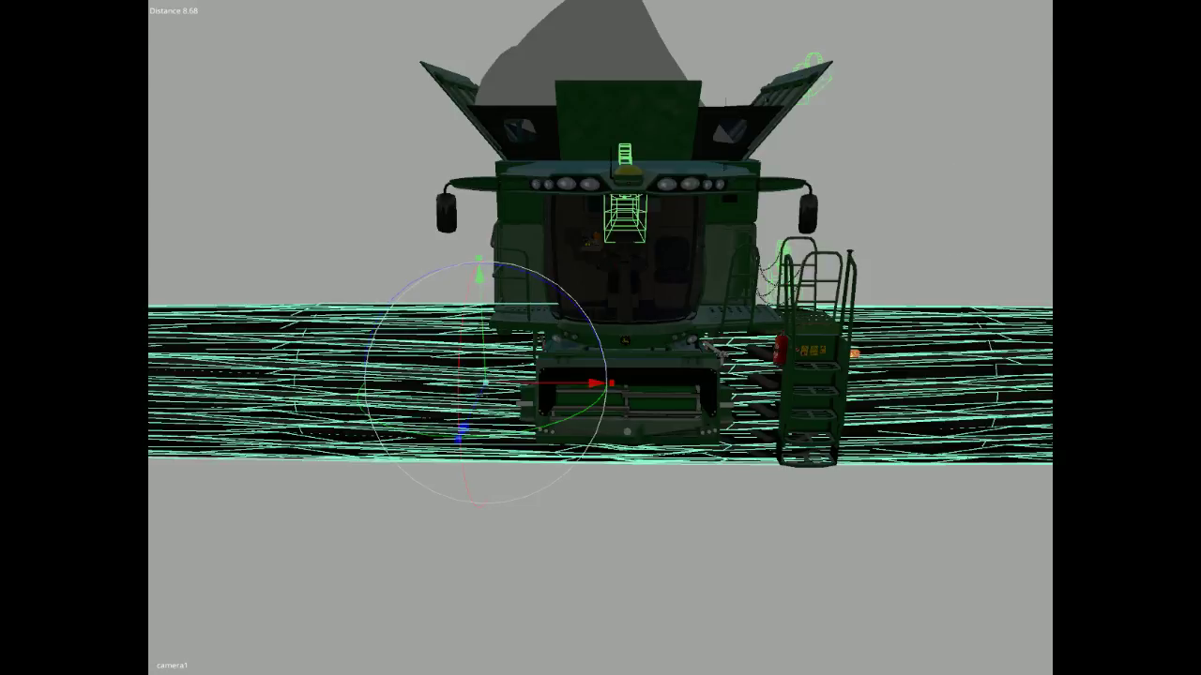
key("ctrl+z")
key("ctrl+z")
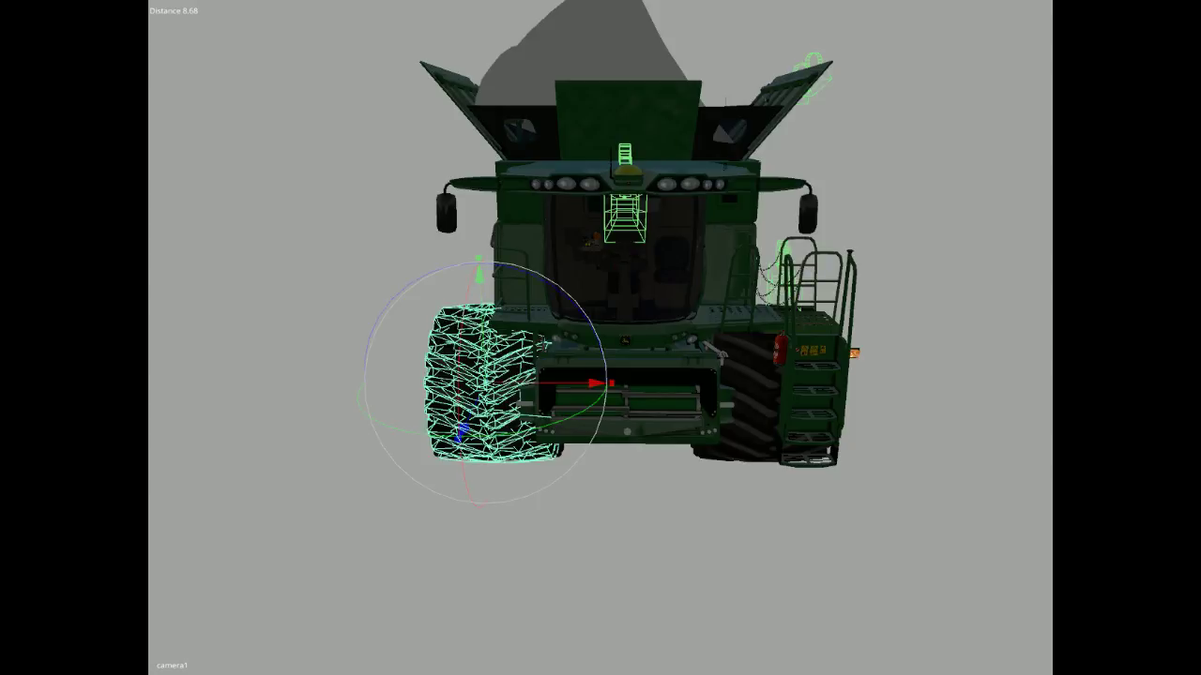
scroll(672, 525, "down", 5)
left_click(673, 526)
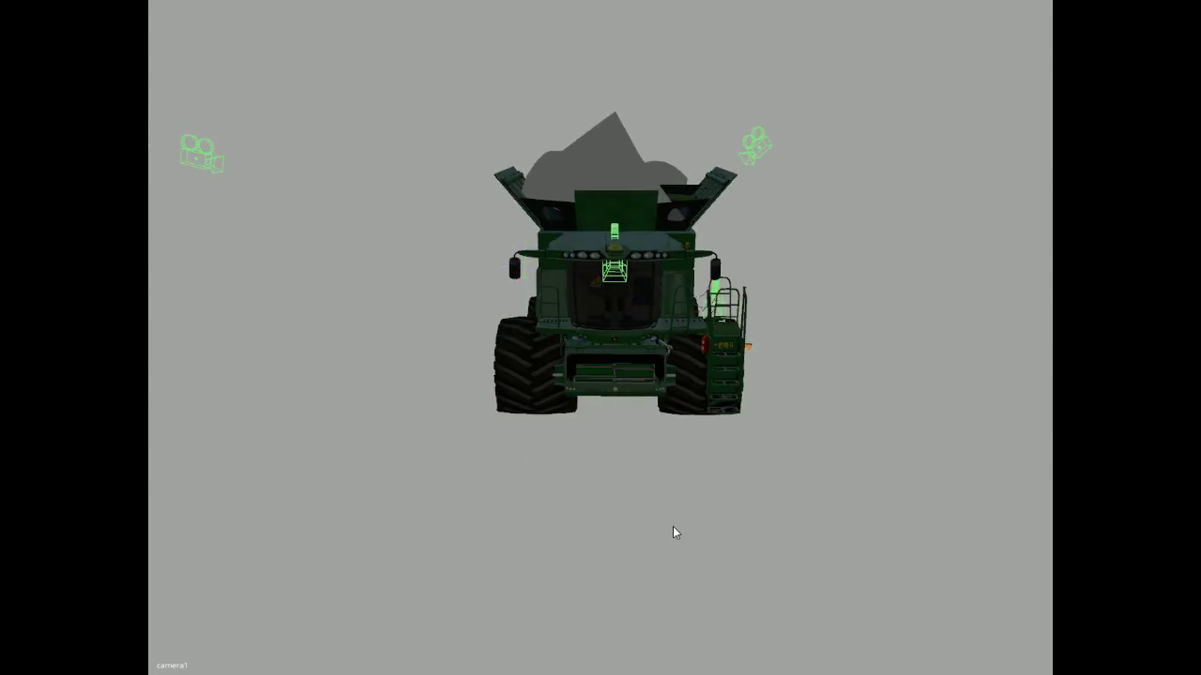
Examine the fit of both widened front wheels from the side and the front of the combine.
left_click_drag(626, 523, 505, 523, "alt")
right_click_drag(504, 522, 628, 536, "alt")
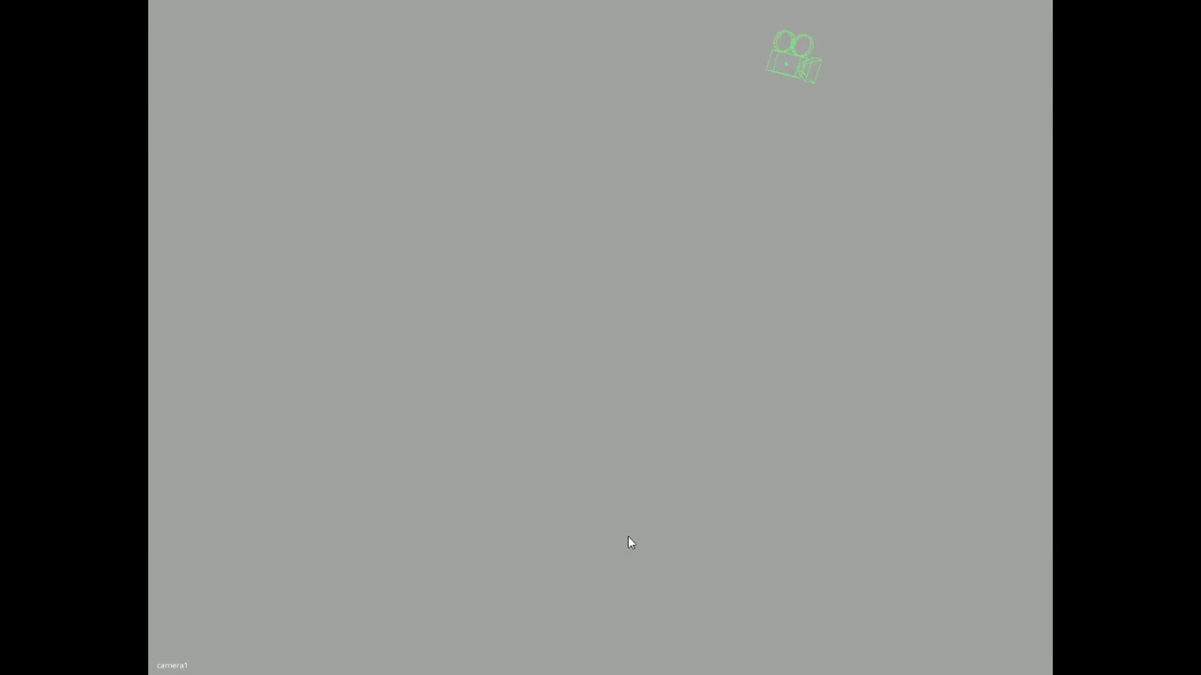
left_click_drag(627, 537, 951, 520, "alt")
scroll(742, 534, "up", 5)
scroll(950, 516, "down", 2)
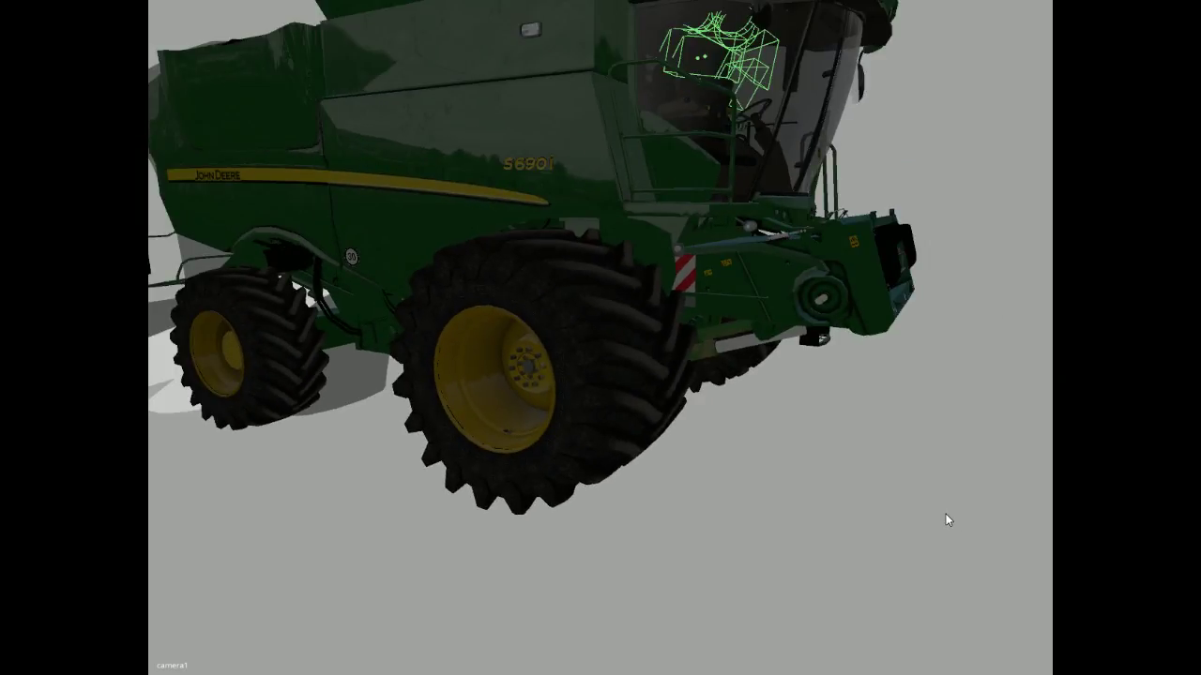
left_click_drag(566, 571, 421, 597, "alt")
right_click_drag(422, 597, 421, 475, "alt")
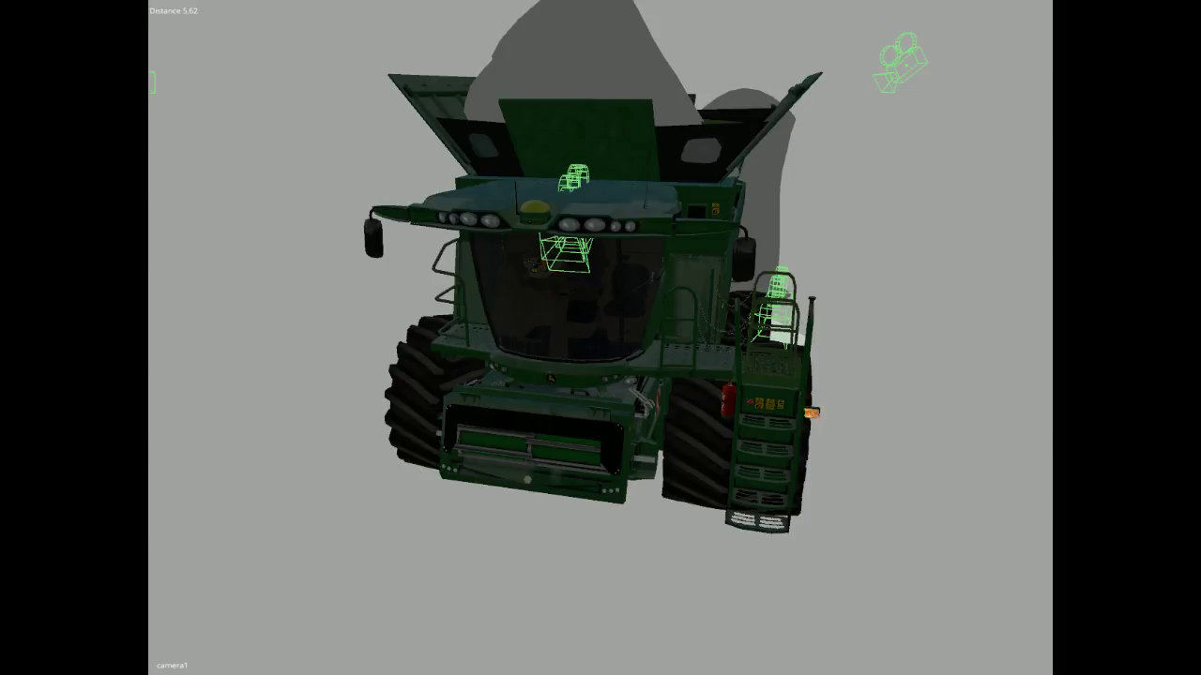
Duplicate the ladder-side front wheel and move the copy outward along its width axis until it sits outside the ladder.
left_click(696, 441)
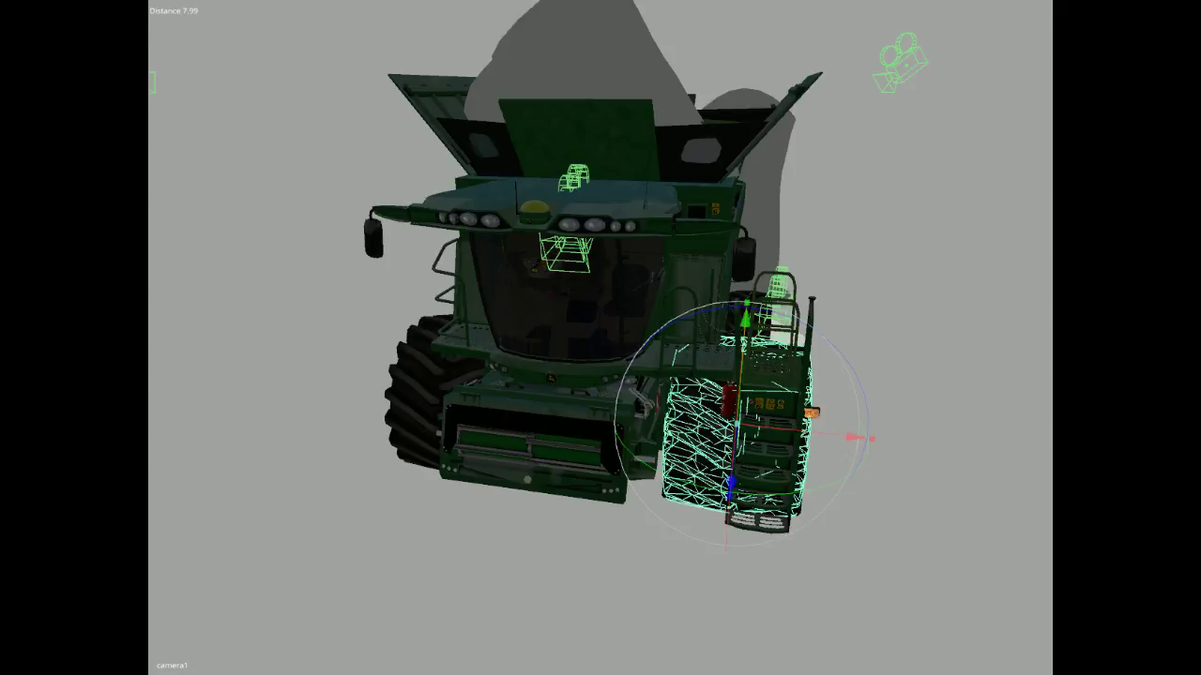
key("Escape")
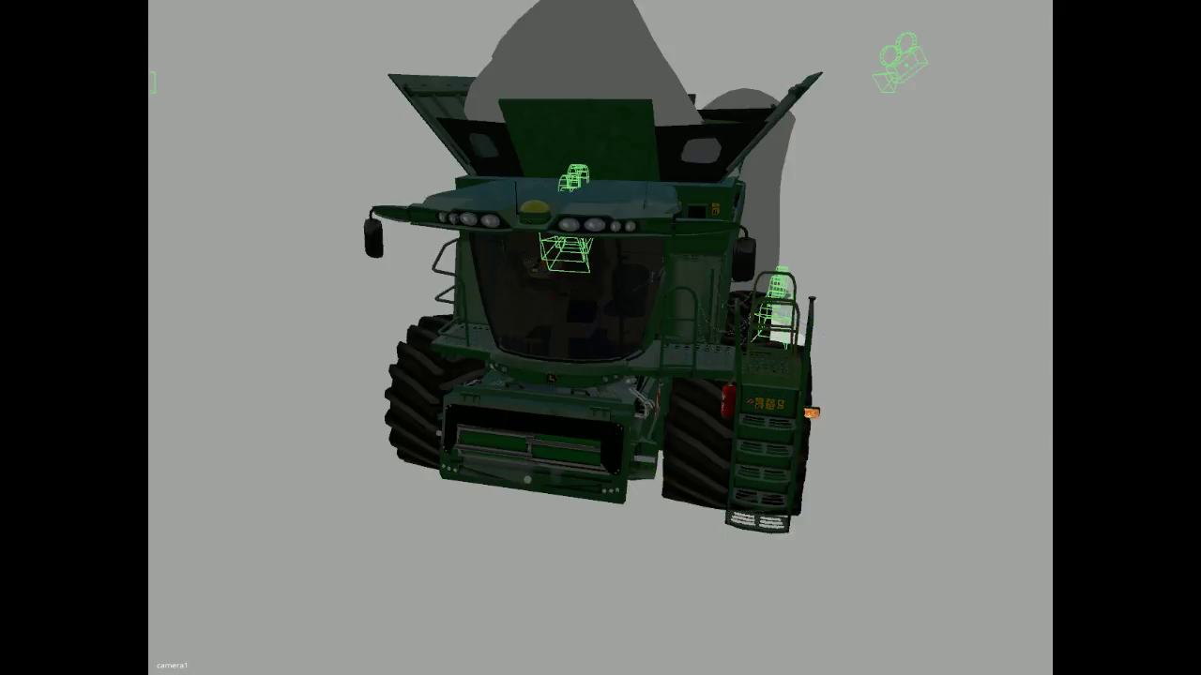
left_click(696, 444)
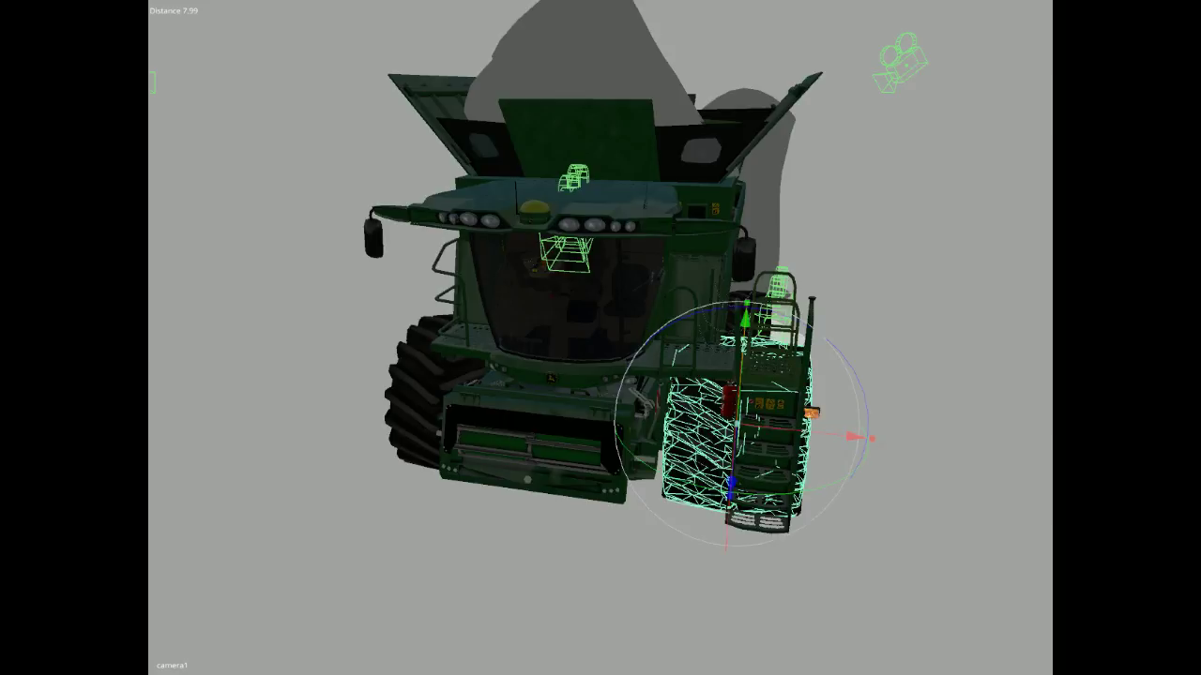
key("Up")
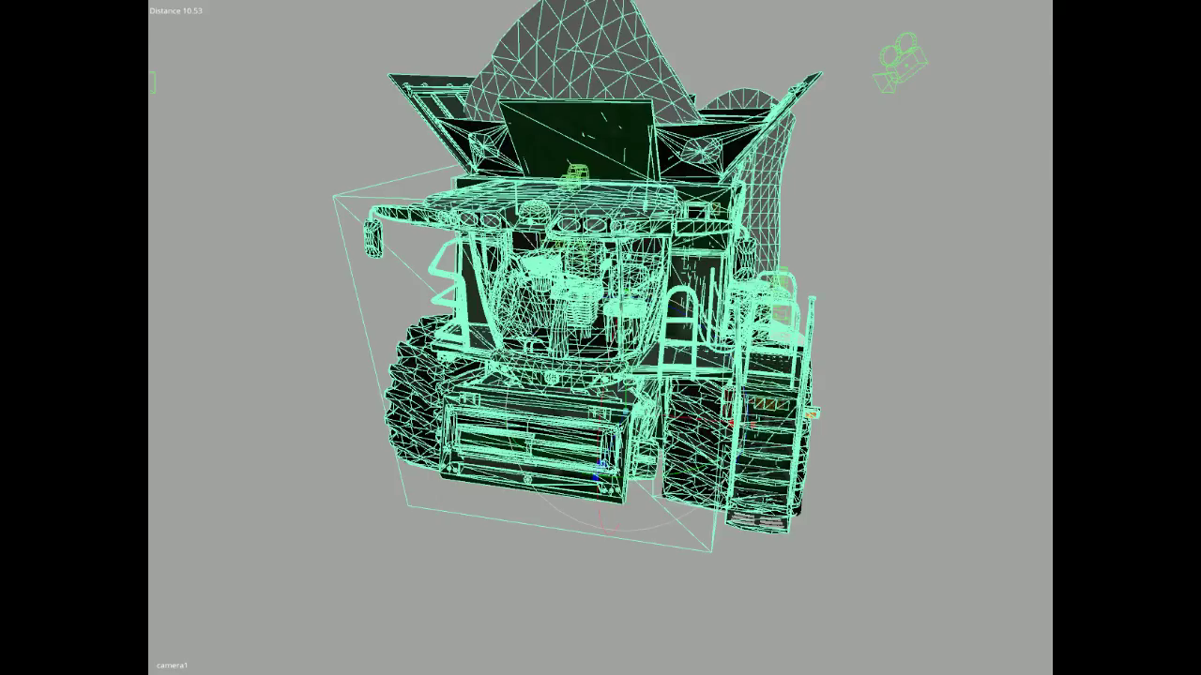
key("Down")
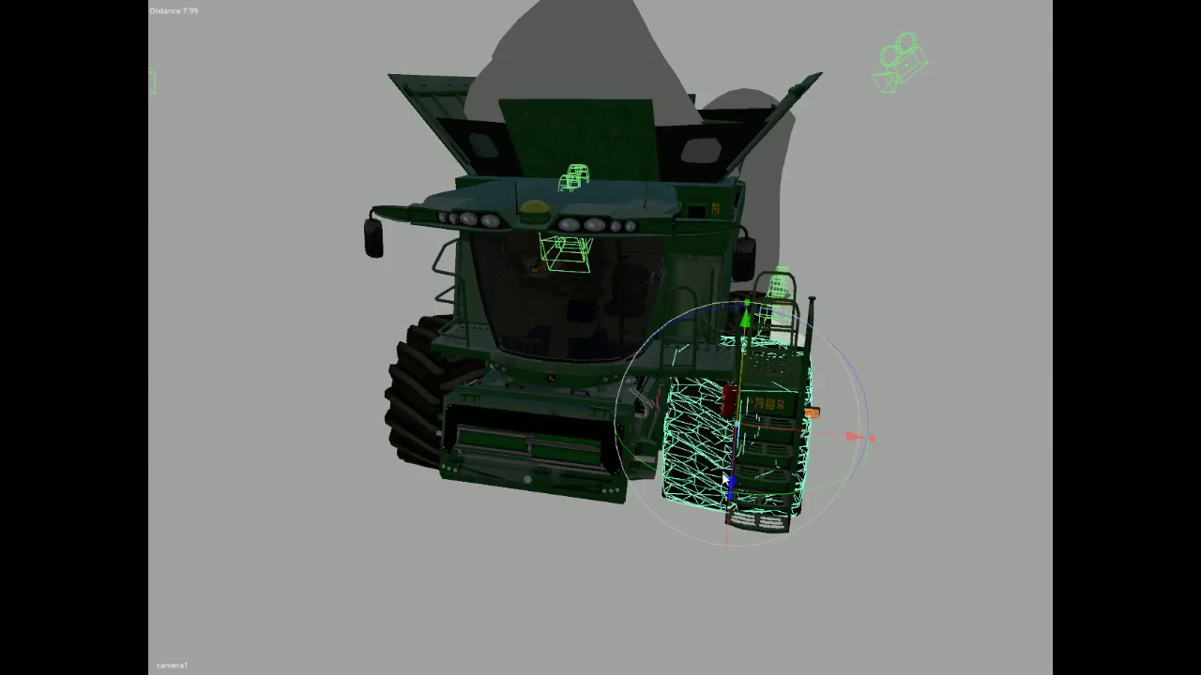
left_click_drag(803, 436, 871, 448)
left_click(803, 557)
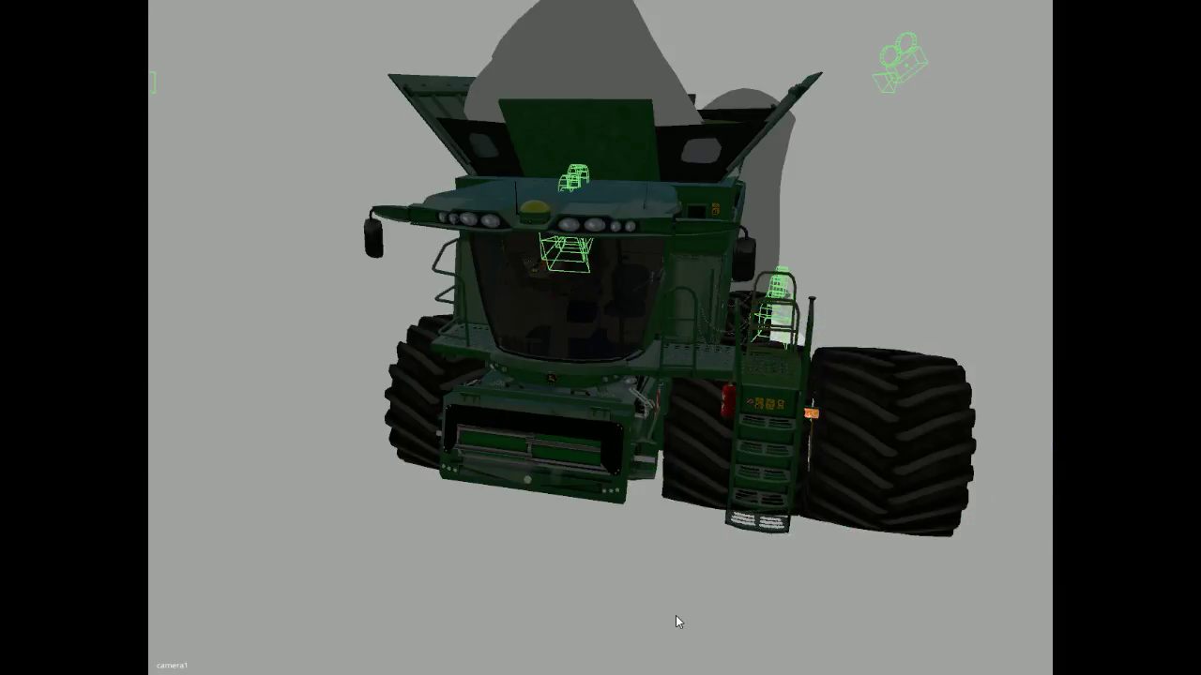
Select the duplicated outer wheel and examine up close how it meets the inner wheel behind the ladder.
left_click_drag(675, 615, 699, 625, "alt")
left_click(799, 417)
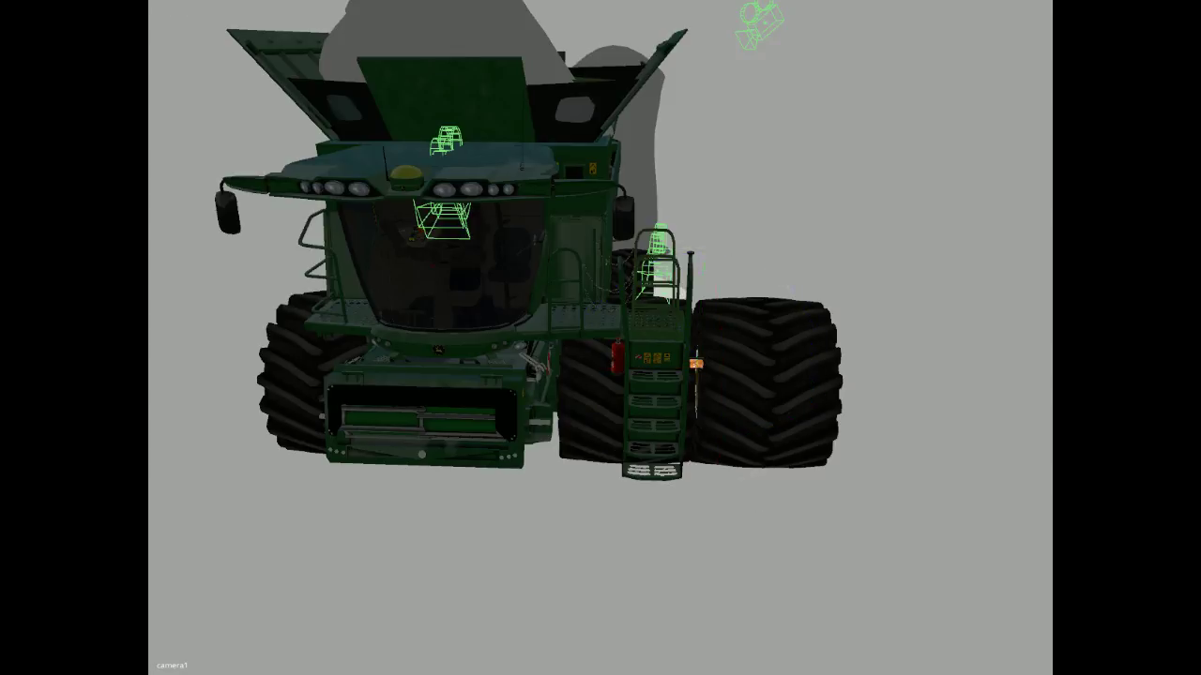
left_click(784, 387)
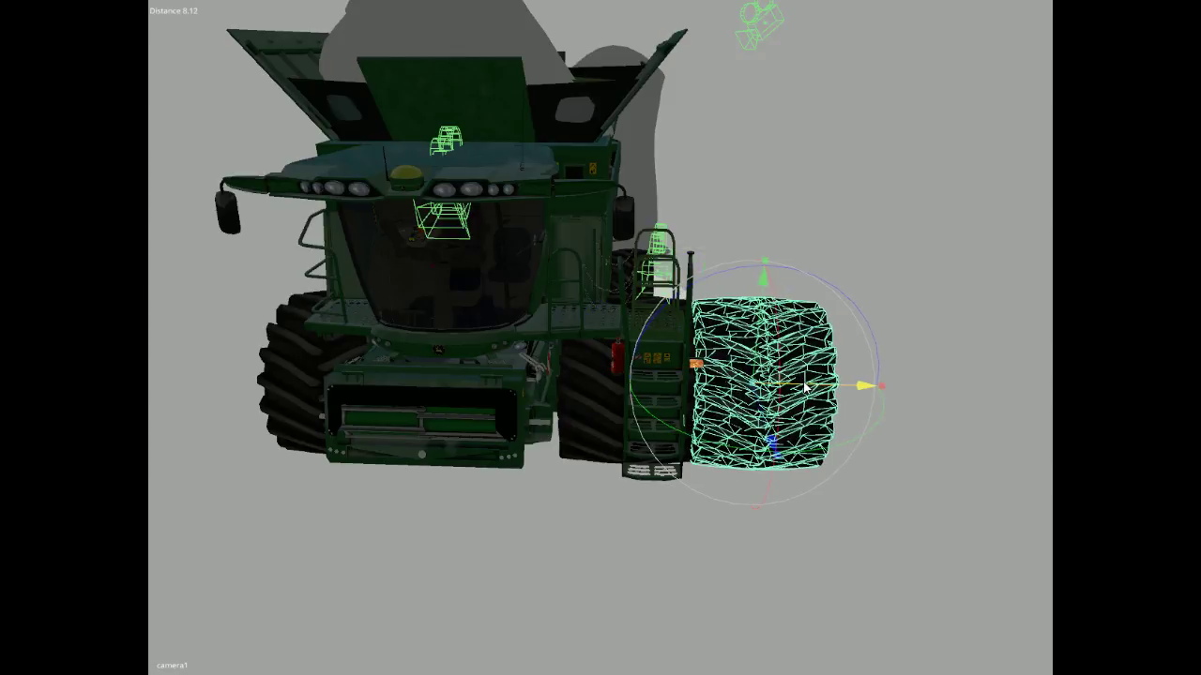
left_click_drag(858, 502, 733, 449, "alt")
scroll(884, 528, "up", 5)
scroll(841, 463, "up", 3)
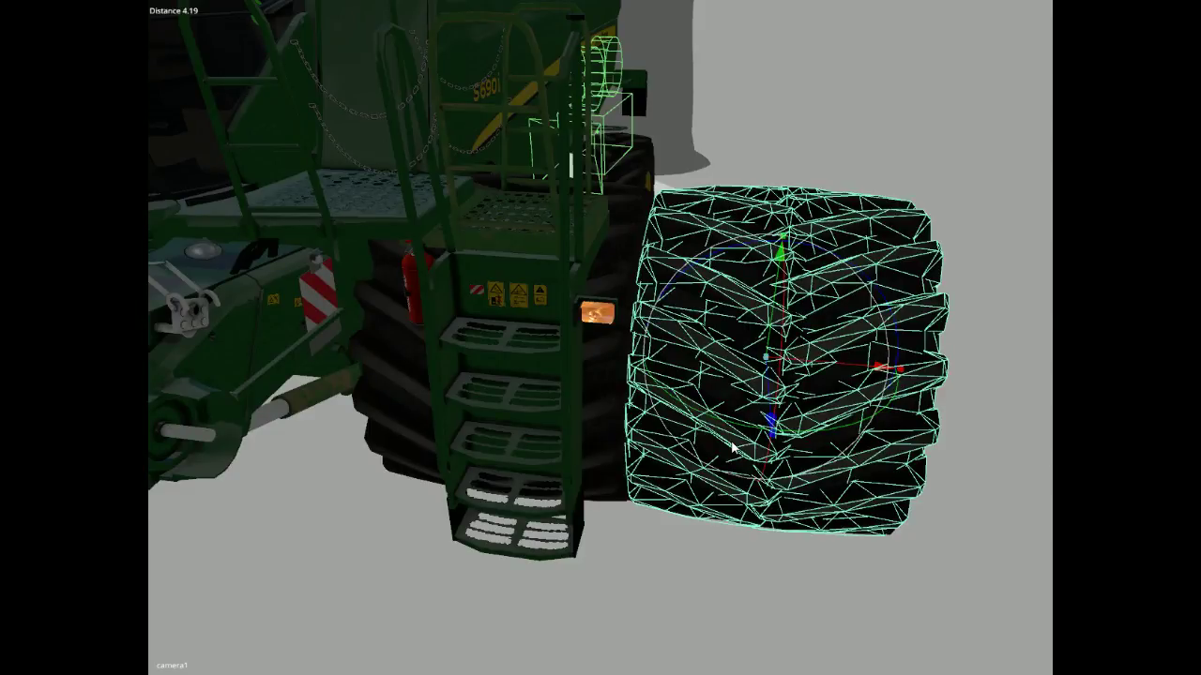
left_click(673, 603)
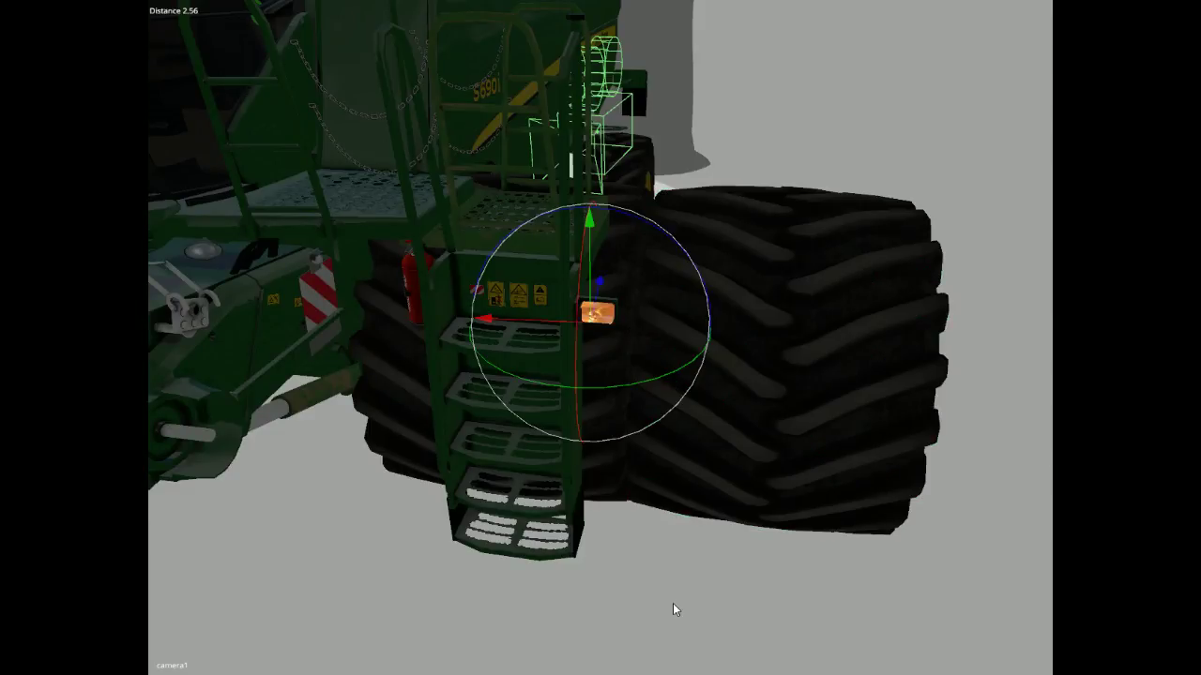
scroll(601, 484, "up", 3)
scroll(606, 484, "down", 3)
key("Delete")
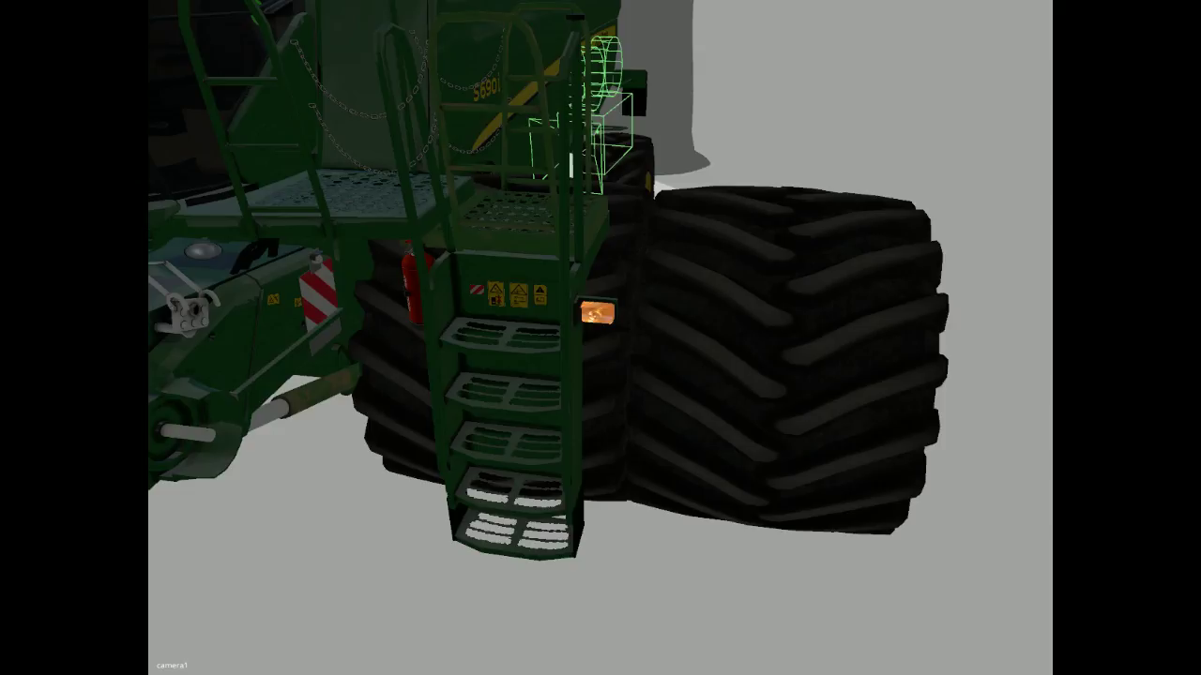
Nudge the outer duplicate wheel slightly along its width axis and rotate it slightly about the axle.
left_click(737, 366)
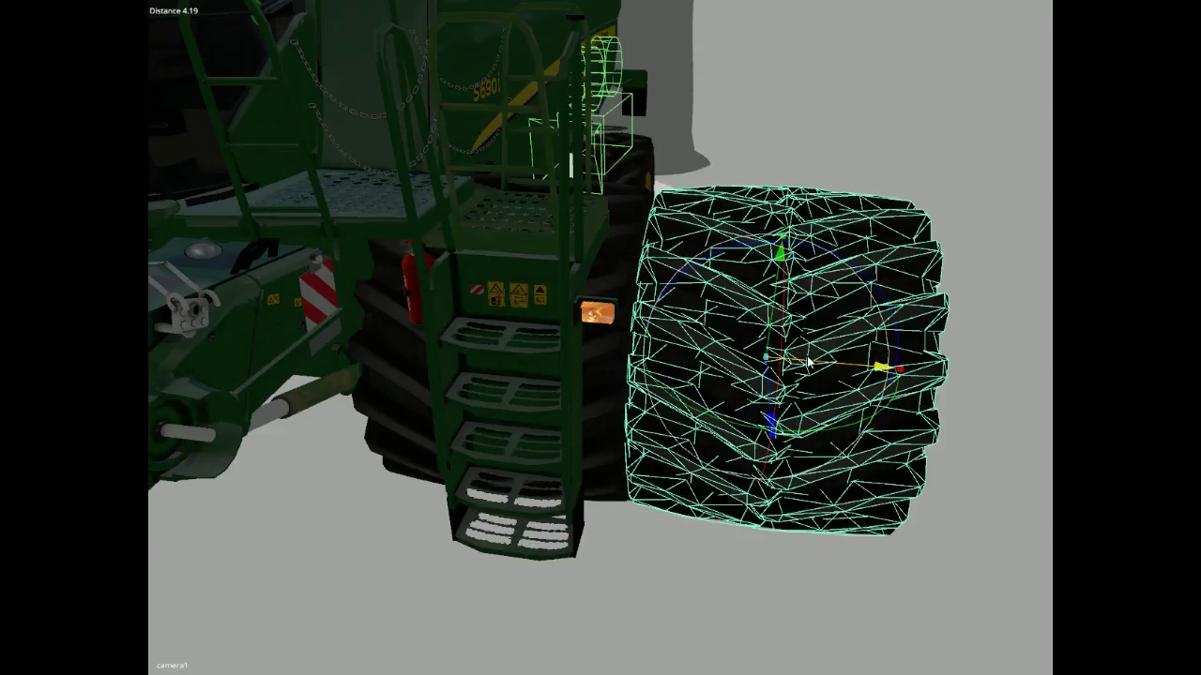
left_click_drag(813, 365, 809, 364)
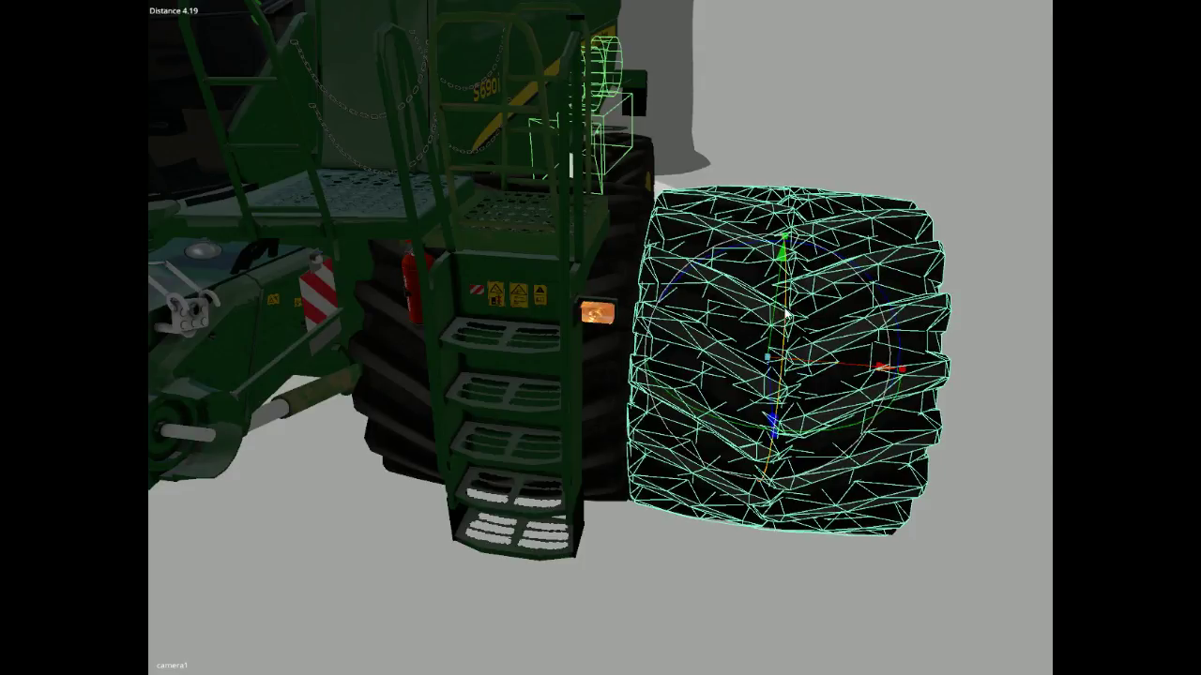
left_click_drag(786, 315, 792, 375)
left_click(695, 644)
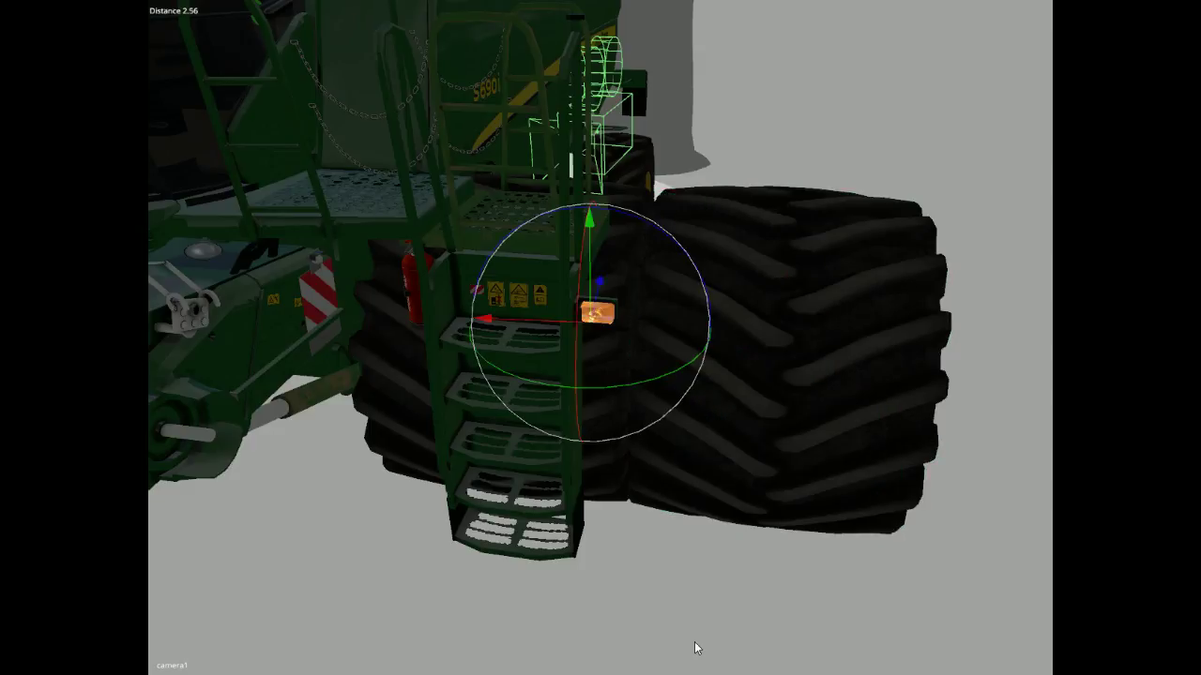
Rotate the outer wheel a little further about its axle to fine-tune its tread position against the inner wheel.
scroll(695, 647, "up", 2)
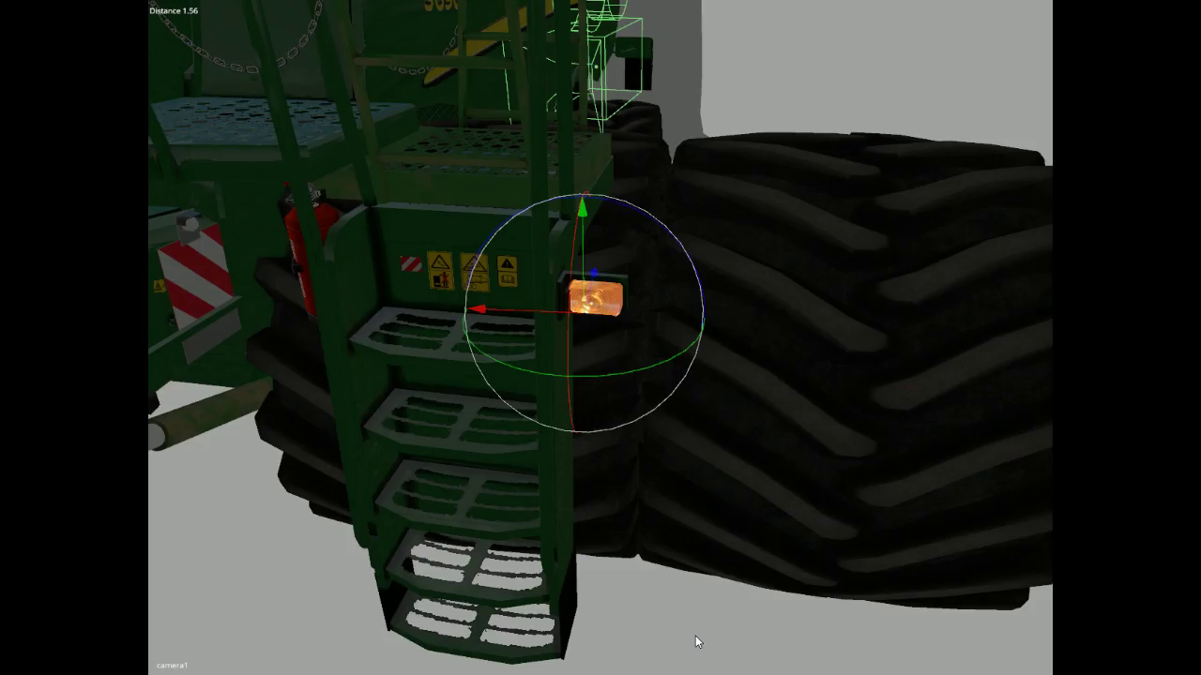
left_click(795, 402)
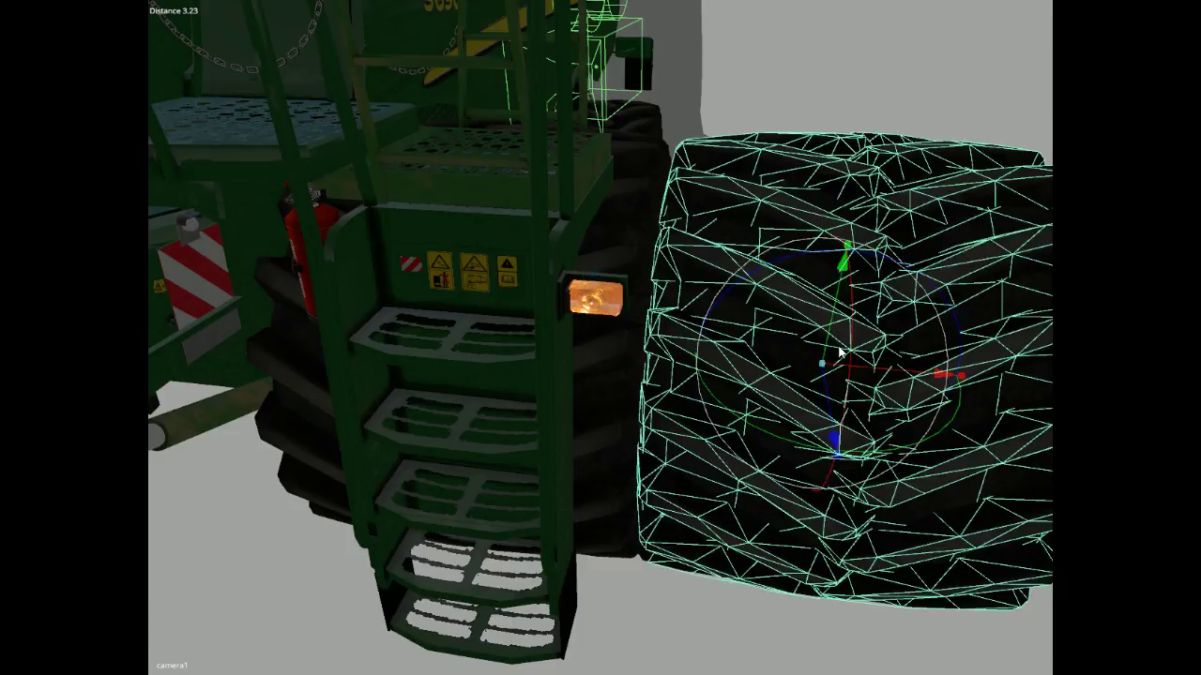
left_click_drag(851, 356, 852, 368)
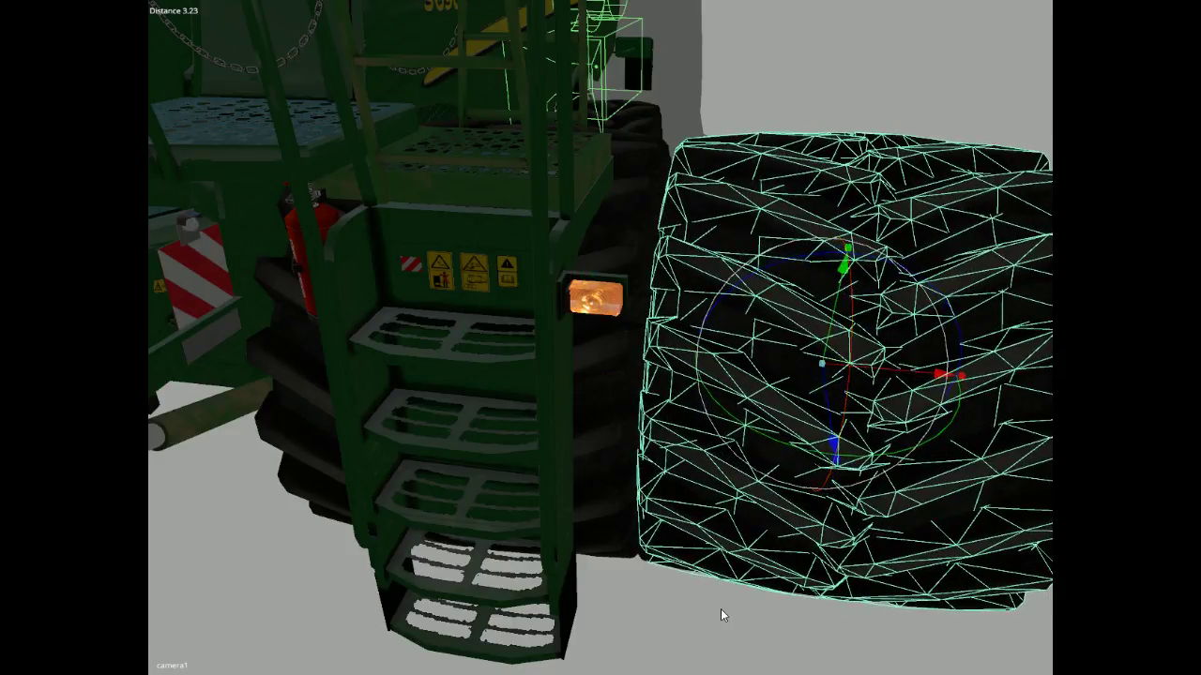
key("ctrl+z")
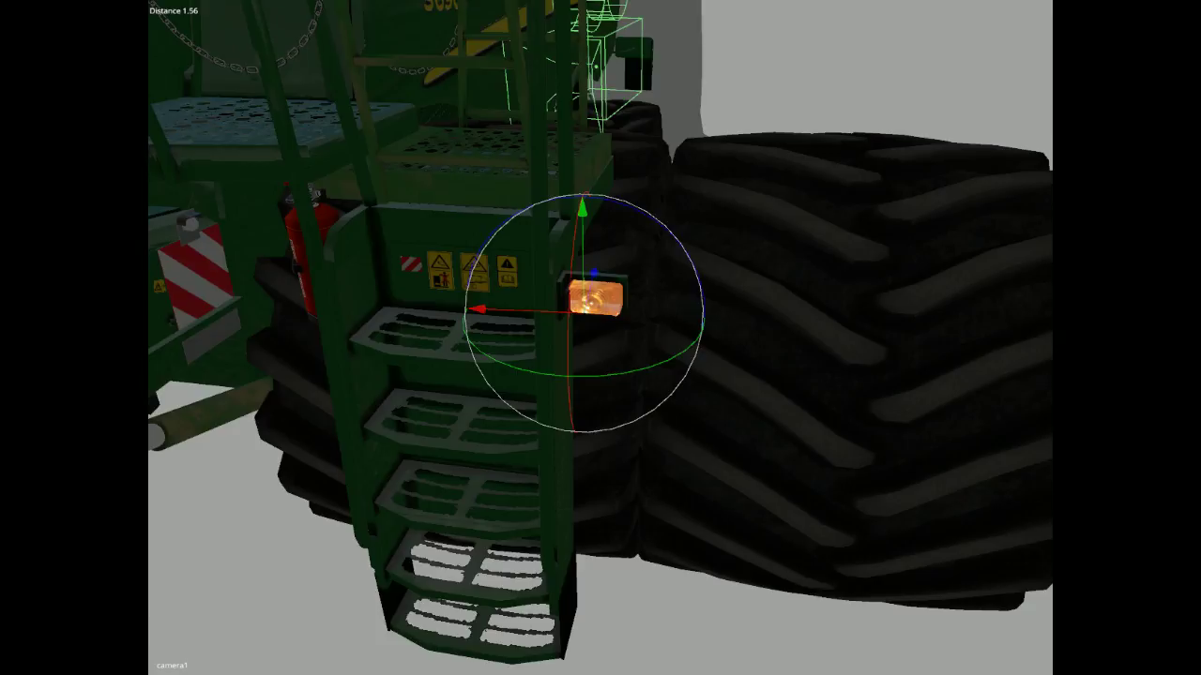
left_click(779, 353)
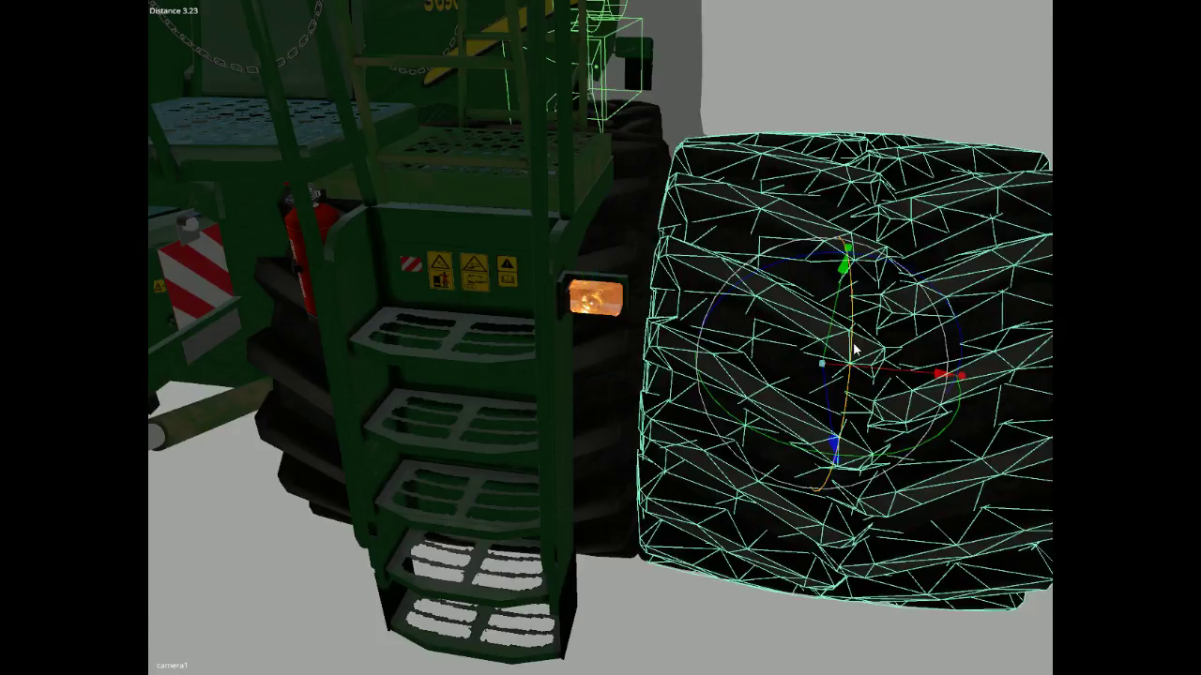
left_click_drag(854, 343, 854, 347)
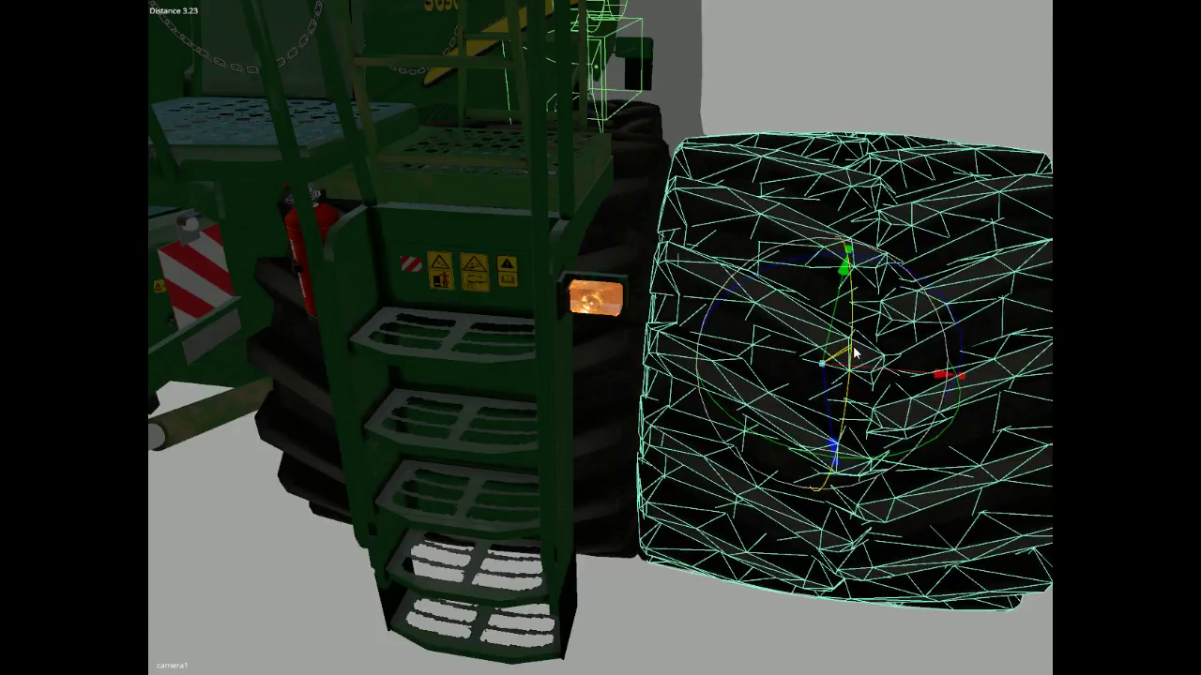
left_click(678, 601)
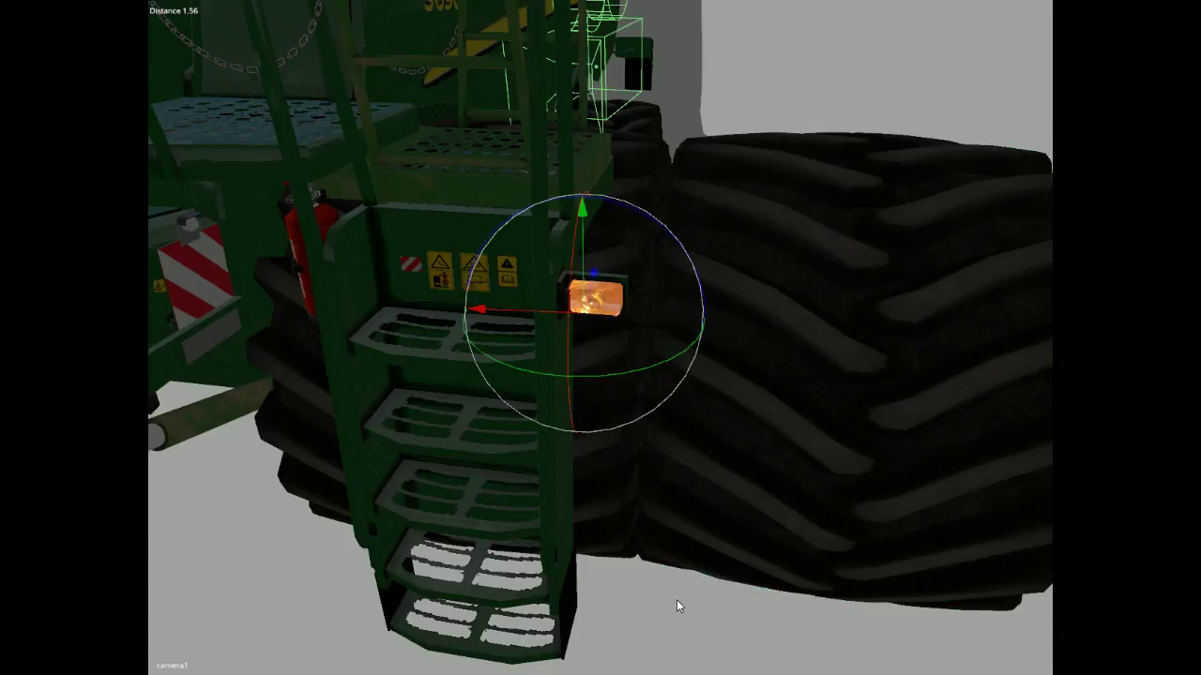
Try another slight rotation of the outer wheel about its axle from the front view and undo it.
scroll(677, 599, "down", 6)
middle_click_drag(681, 607, 388, 572, "alt")
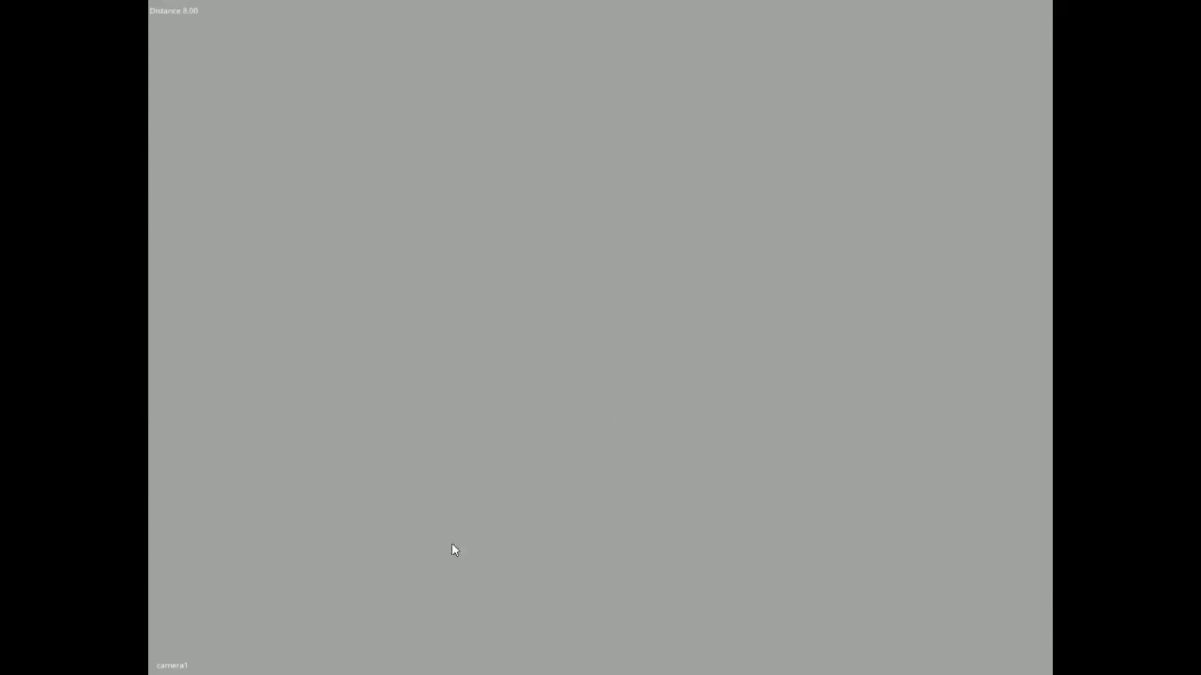
left_click_drag(453, 544, 797, 584, "alt")
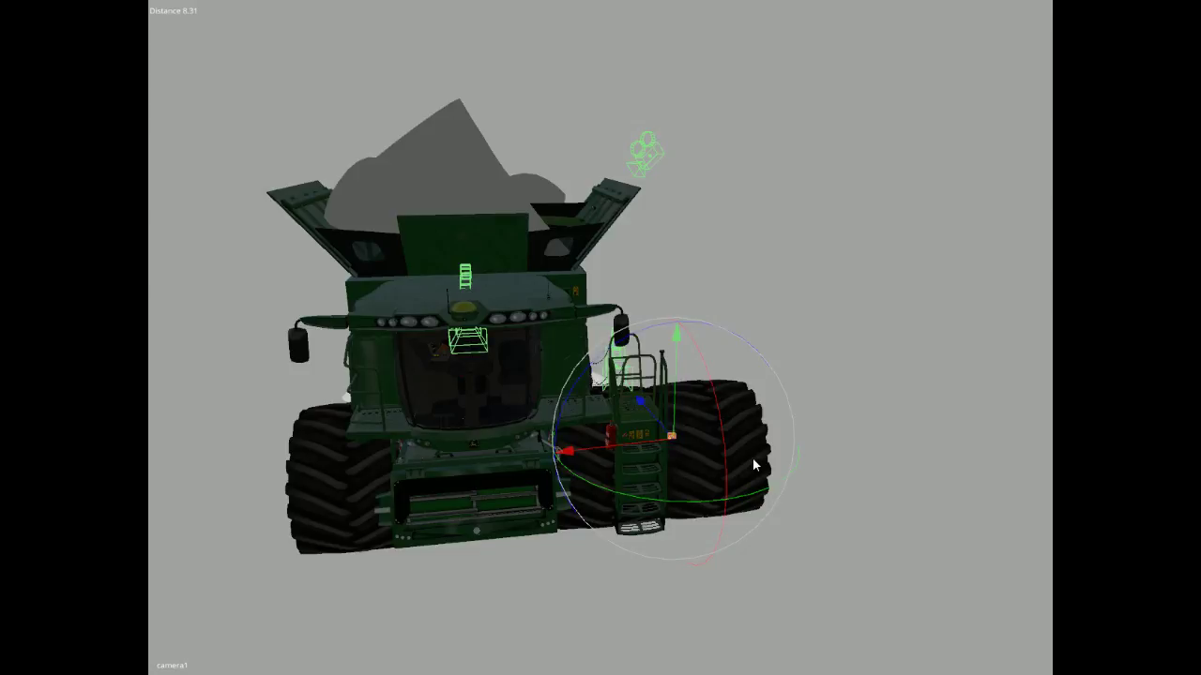
key("Escape")
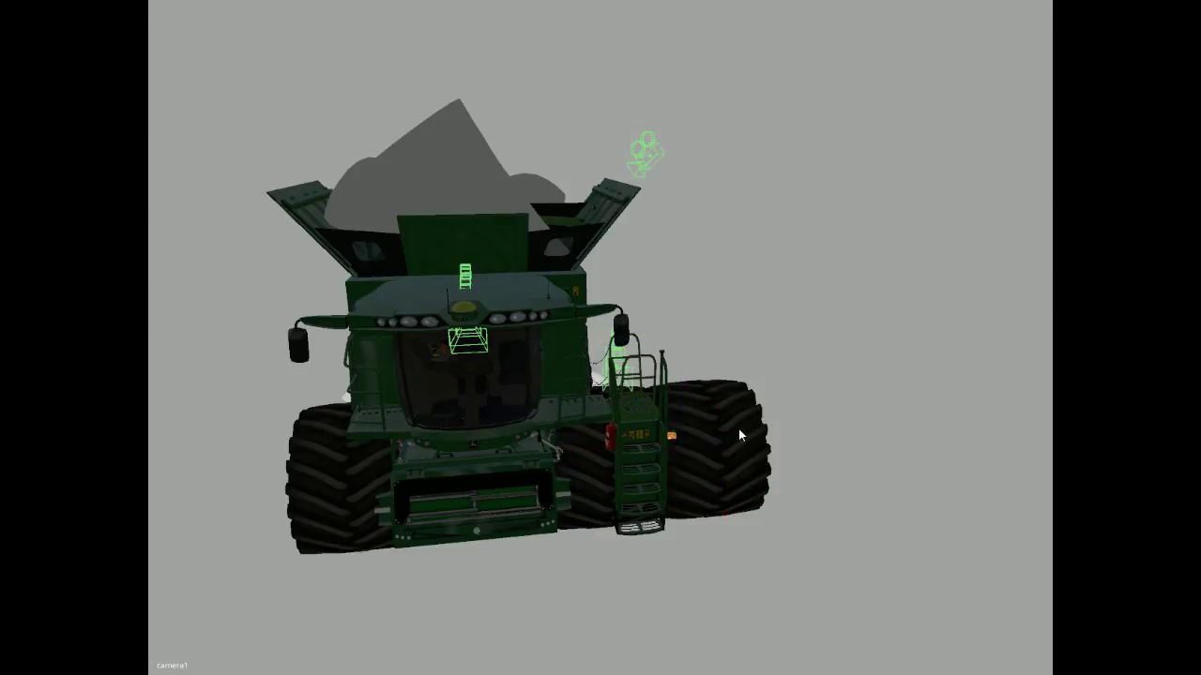
left_click(672, 435)
left_click(718, 455)
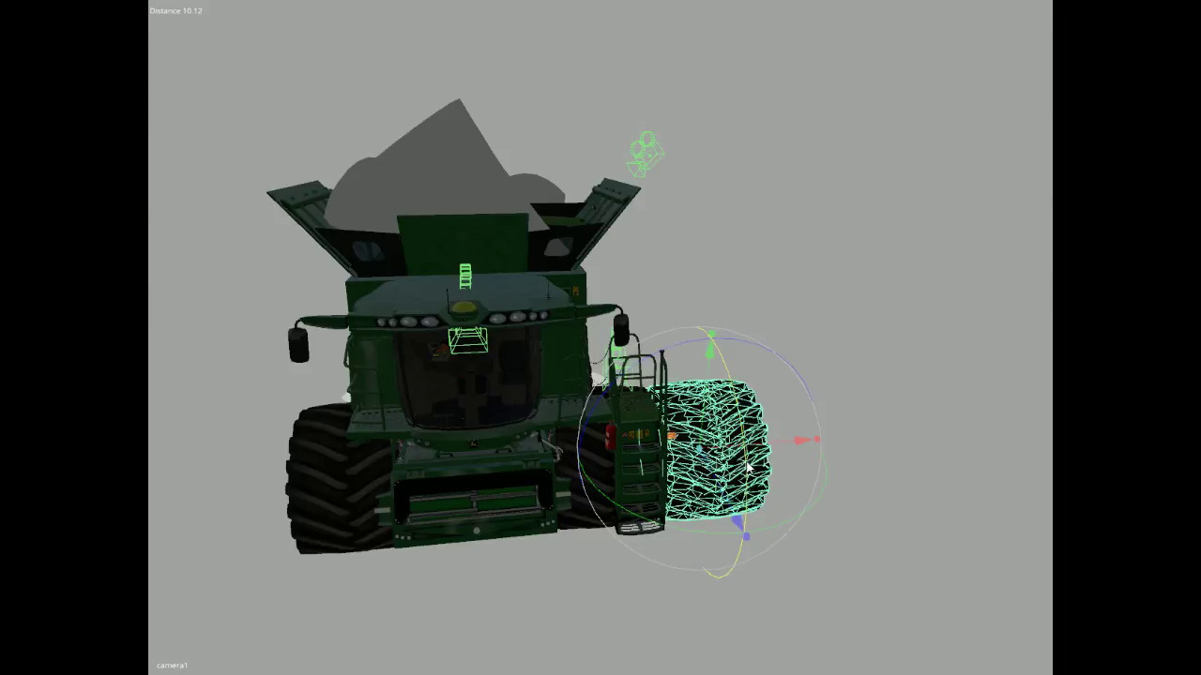
left_click_drag(746, 463, 753, 461)
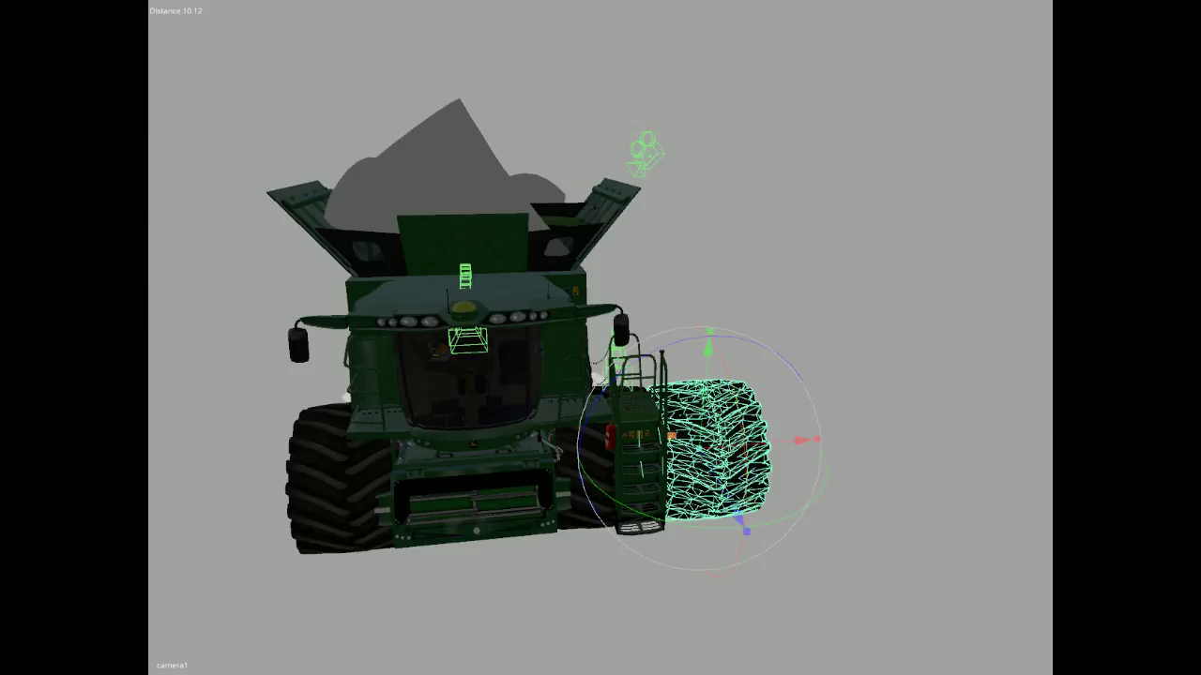
key("ctrl+z")
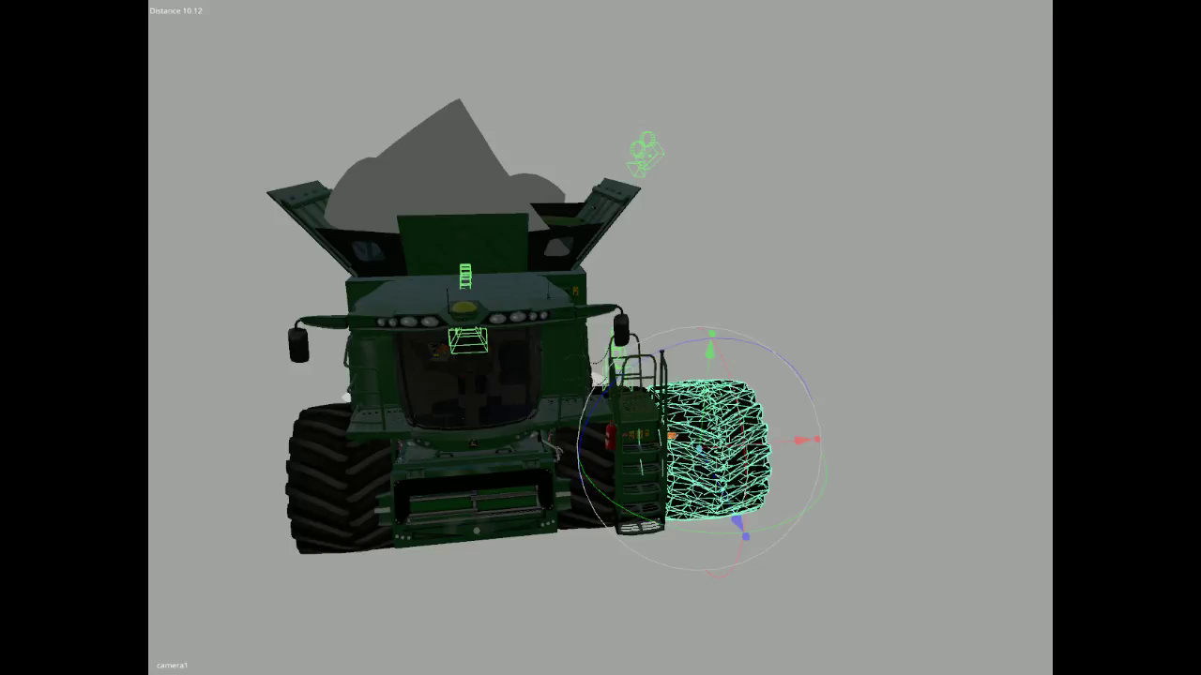
Move the duplicated front wheel on the side opposite the ladder outward along its width axis until it sits beside the inner wheel.
left_click(937, 473)
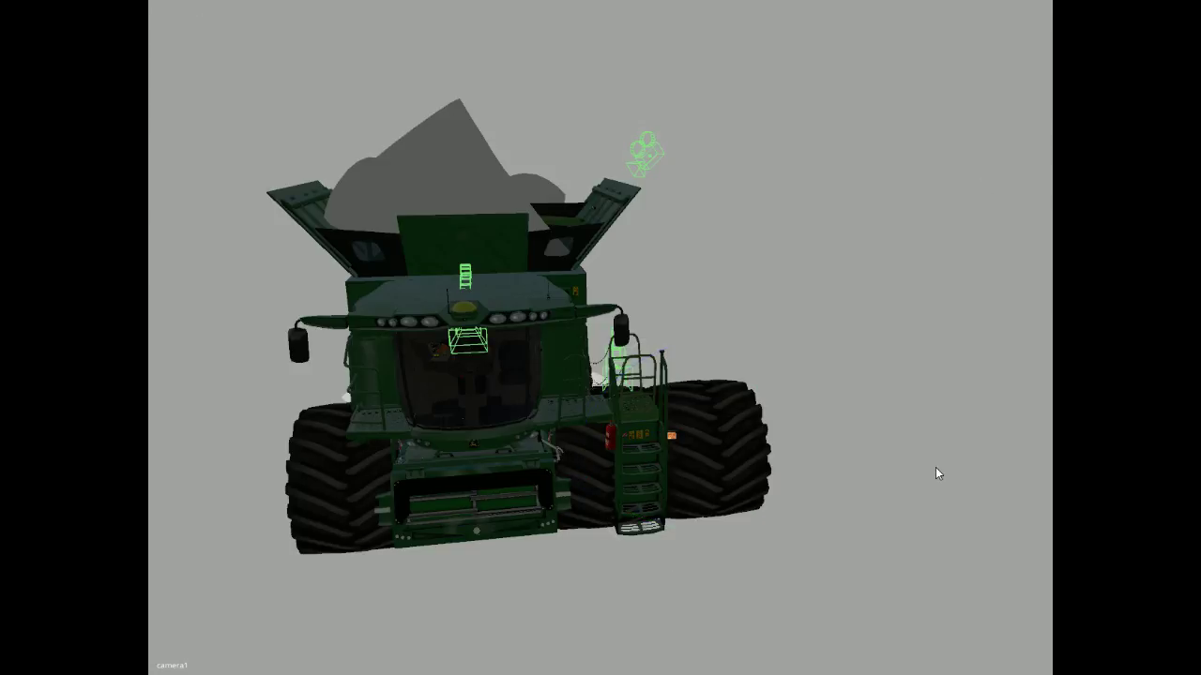
left_click(332, 494)
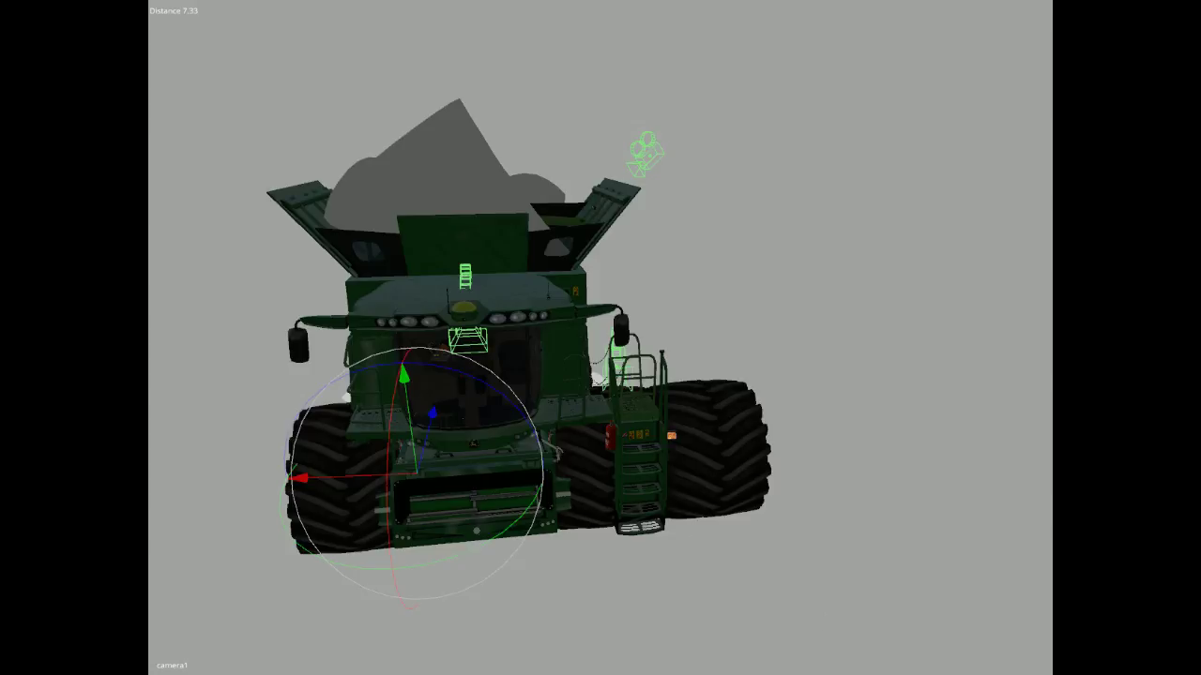
left_click(364, 525)
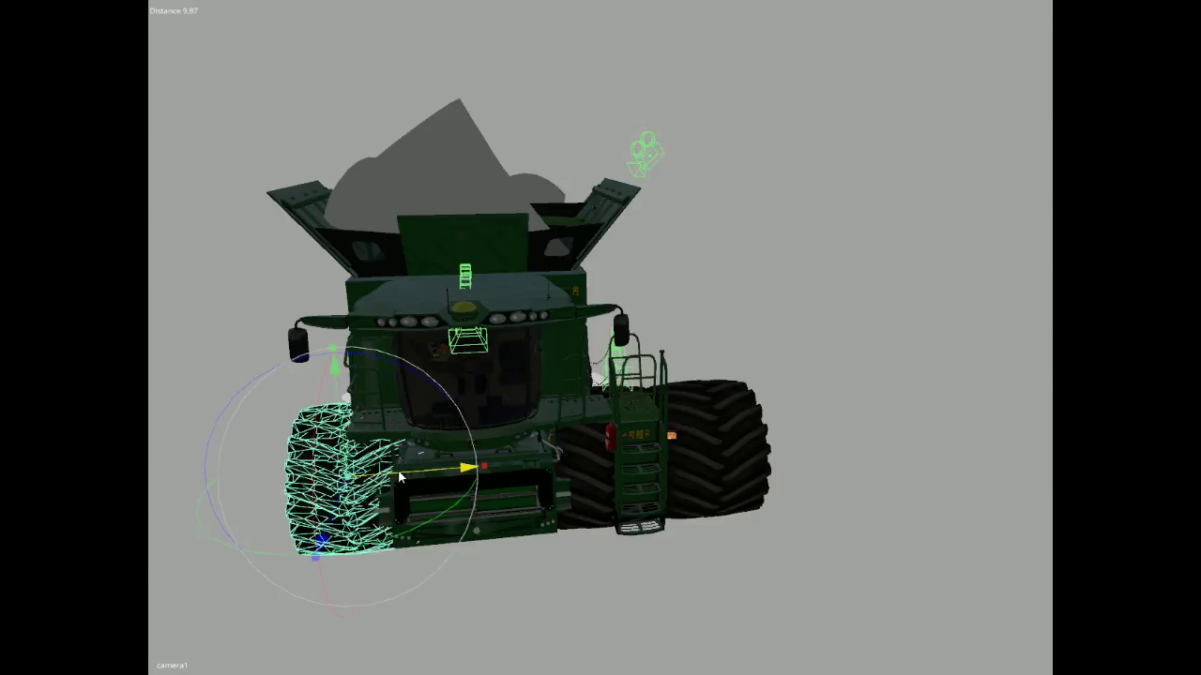
left_click_drag(408, 469, 293, 465)
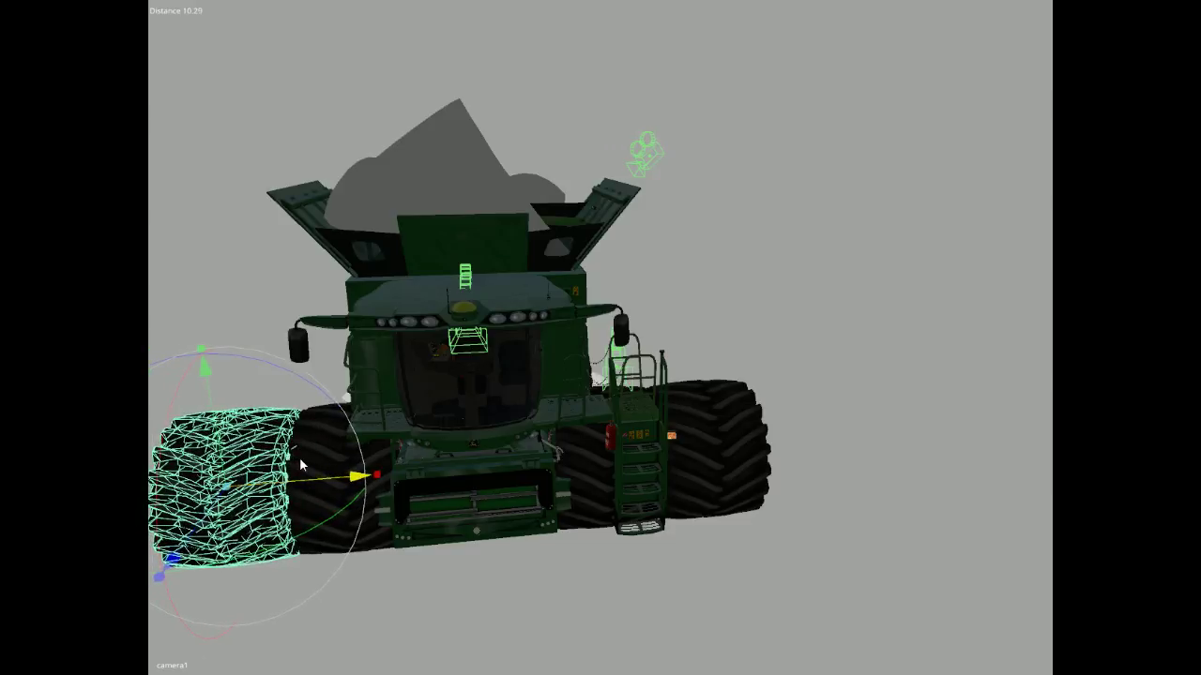
Try to shift the ladder-side outer wheel farther outward along its width axis, and undo the move.
left_click(737, 462)
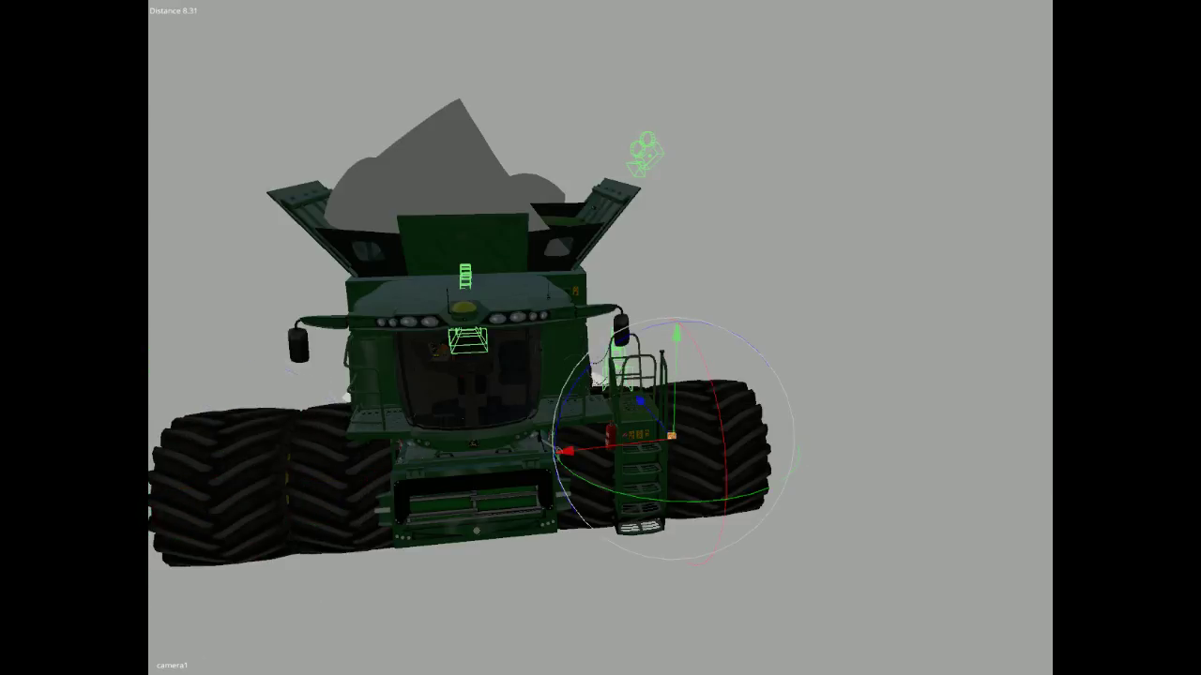
key("Escape")
left_click(268, 473)
left_click(730, 450)
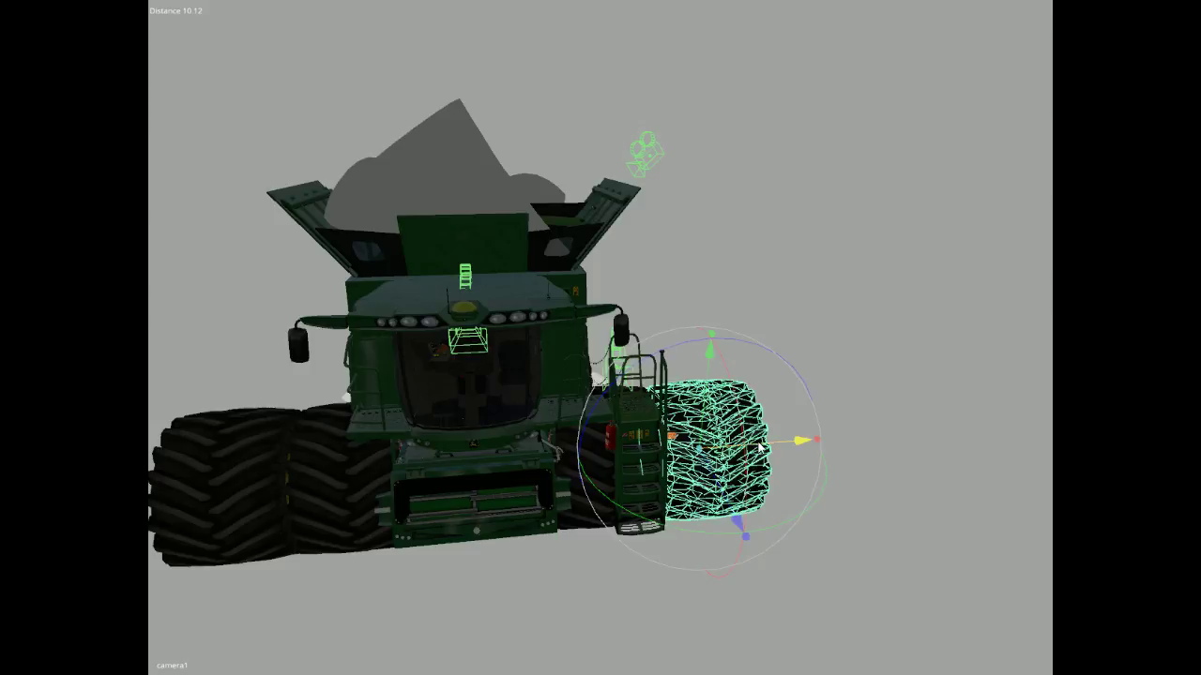
mouse_move(787, 441)
left_mouse_down()
mouse_move(850, 441)
mouse_move(808, 440)
left_mouse_up()
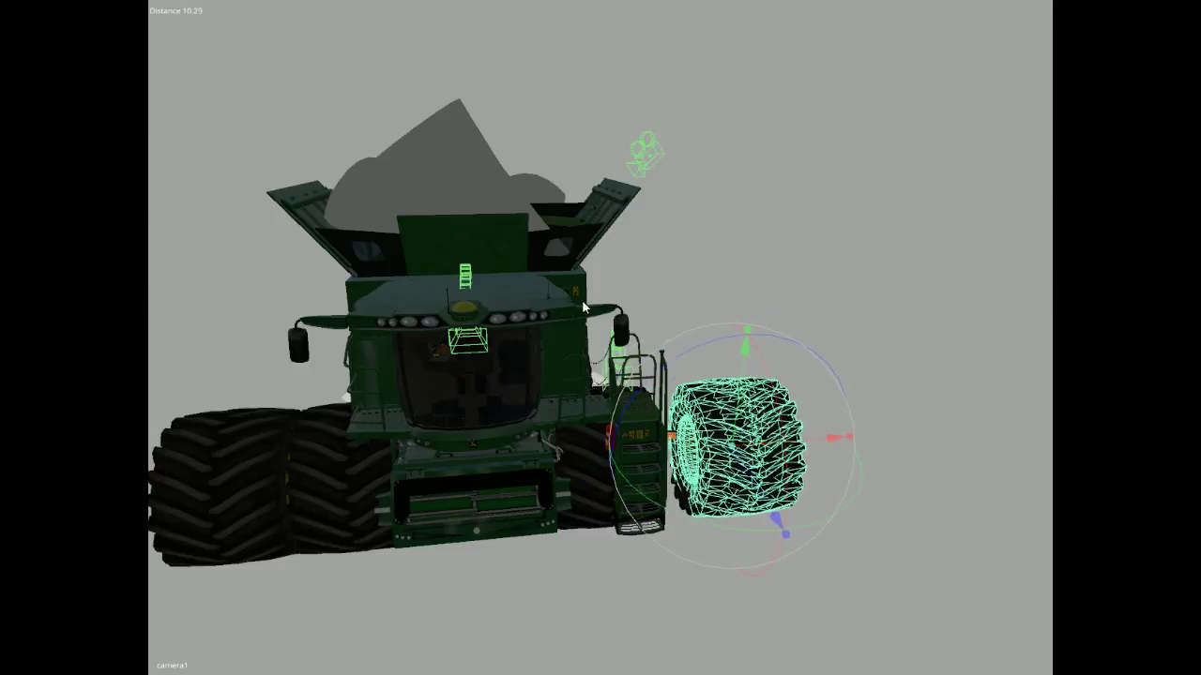
key("ctrl+z")
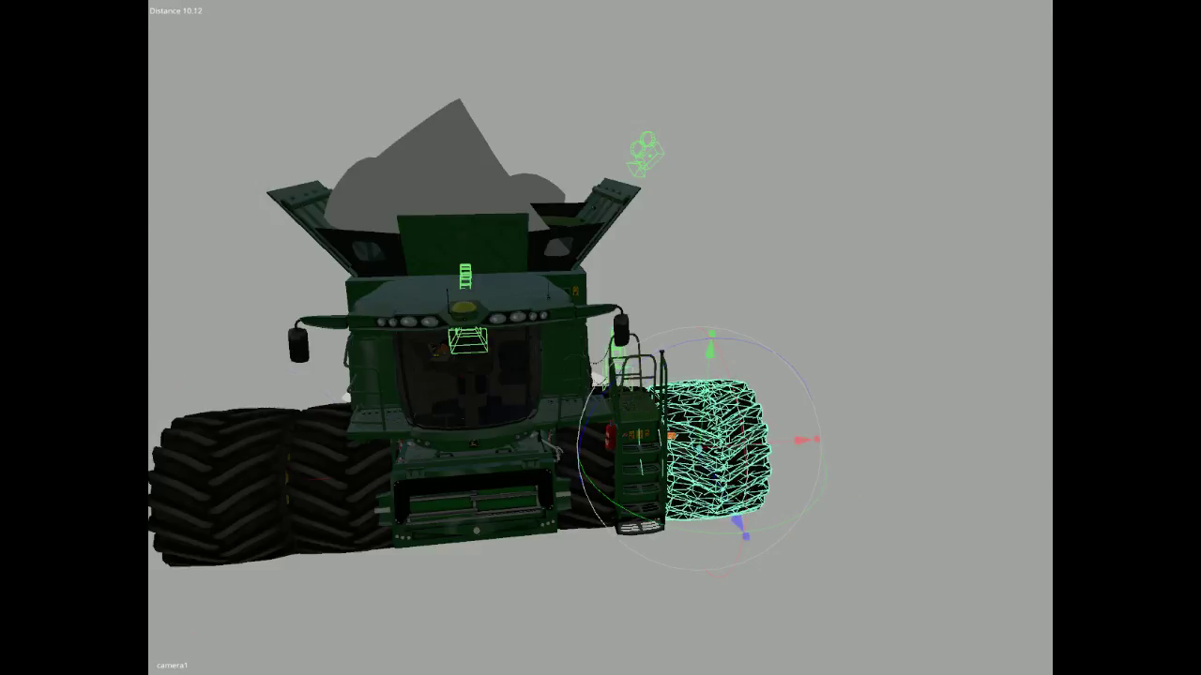
Nudge the outer wheel opposite the ladder slightly inward so its tread closes up against the inner wheel.
left_click(223, 488)
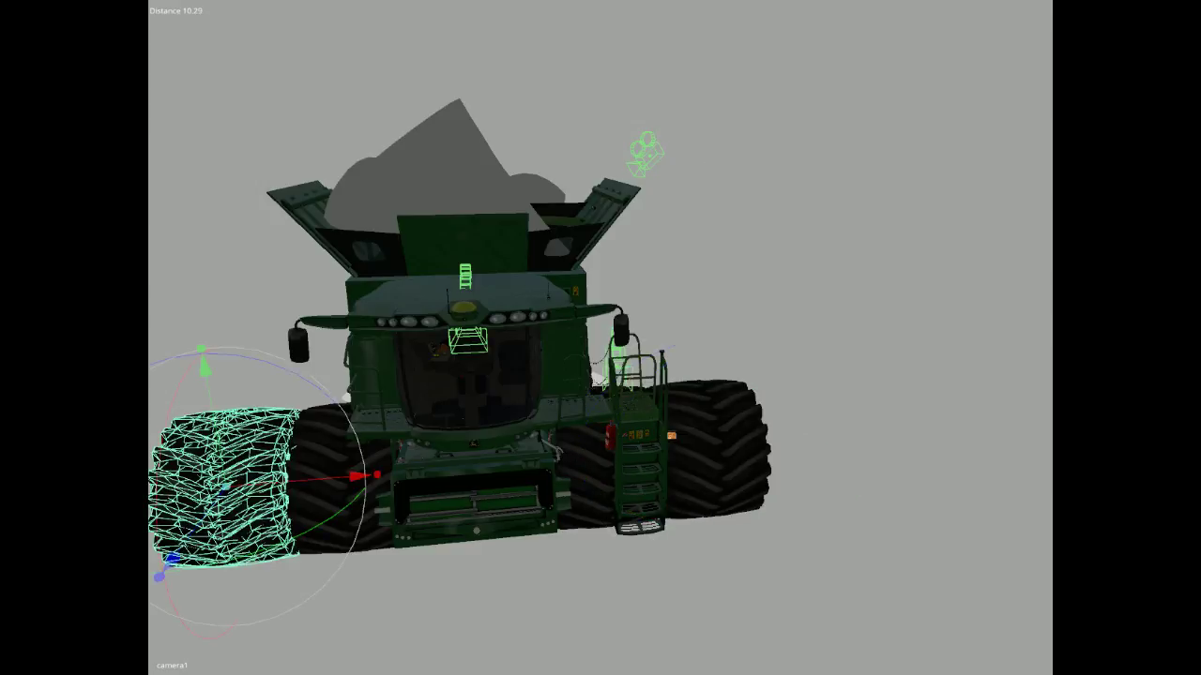
key("Up")
key("Up")
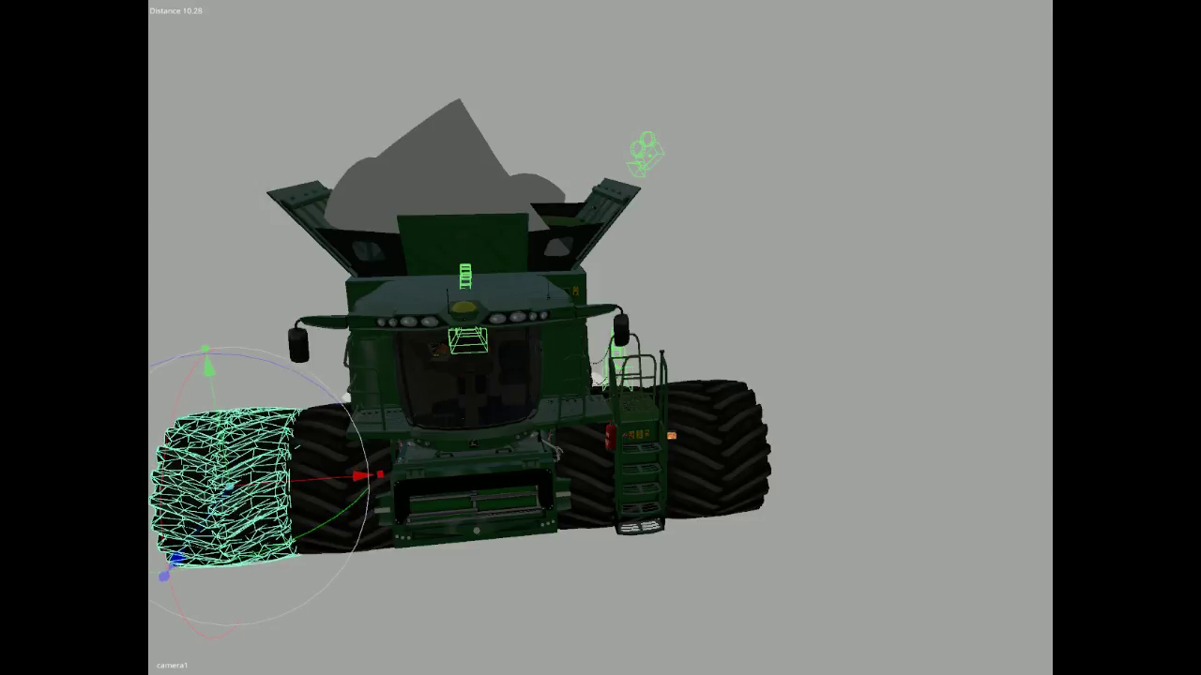
key("ctrl+z")
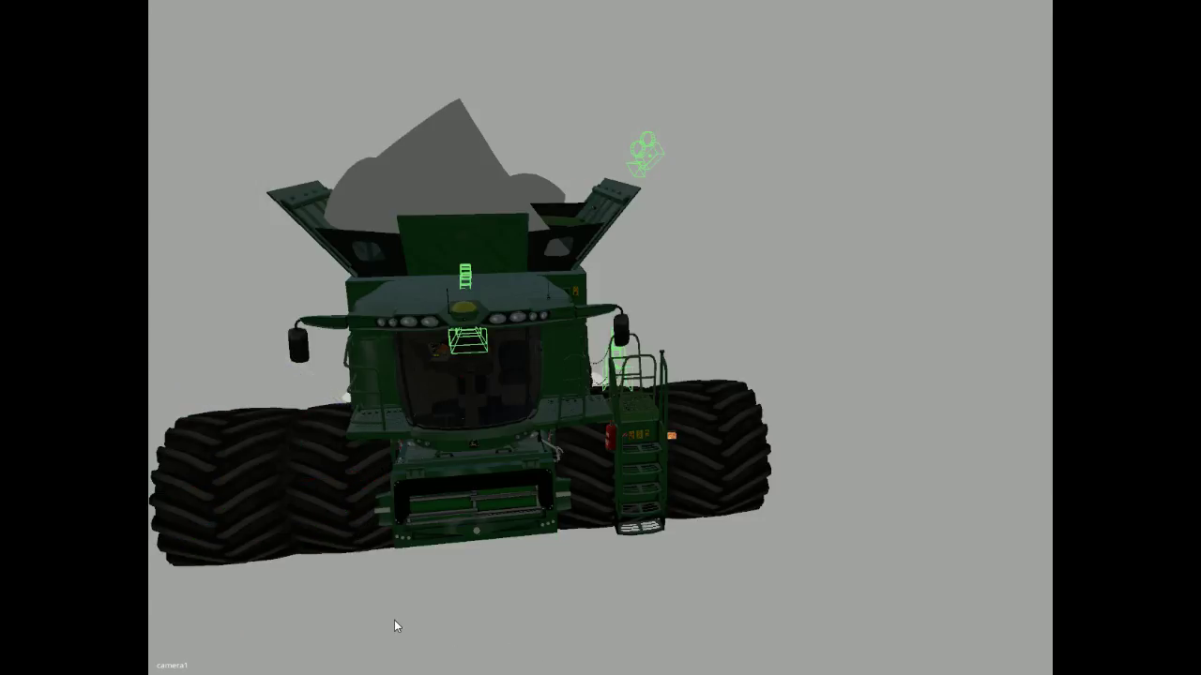
left_click(217, 508)
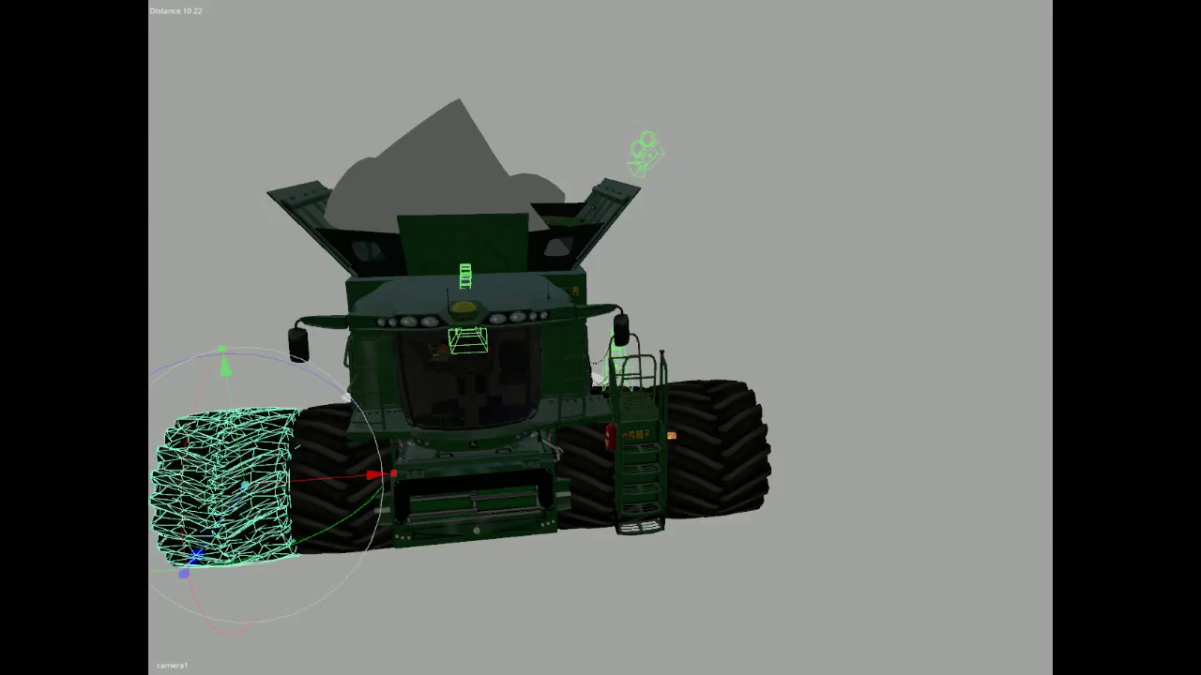
Select both outer front wheels in turn to compare their positions, and clear the selection.
left_click(718, 450)
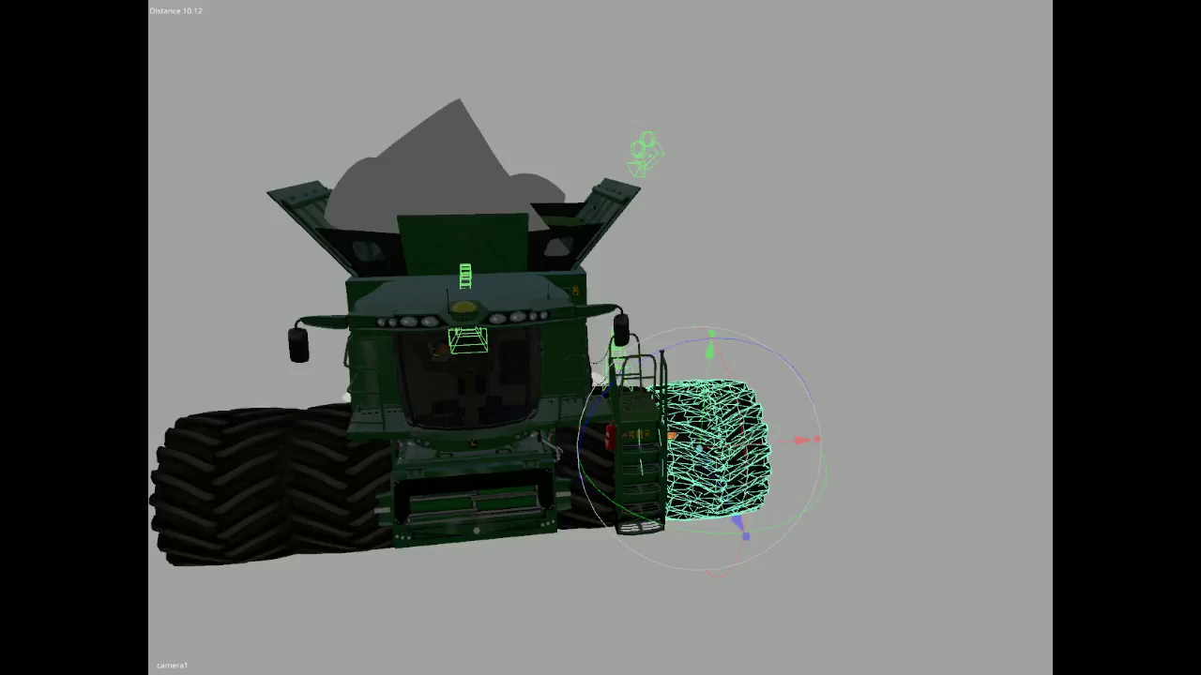
left_click(225, 488)
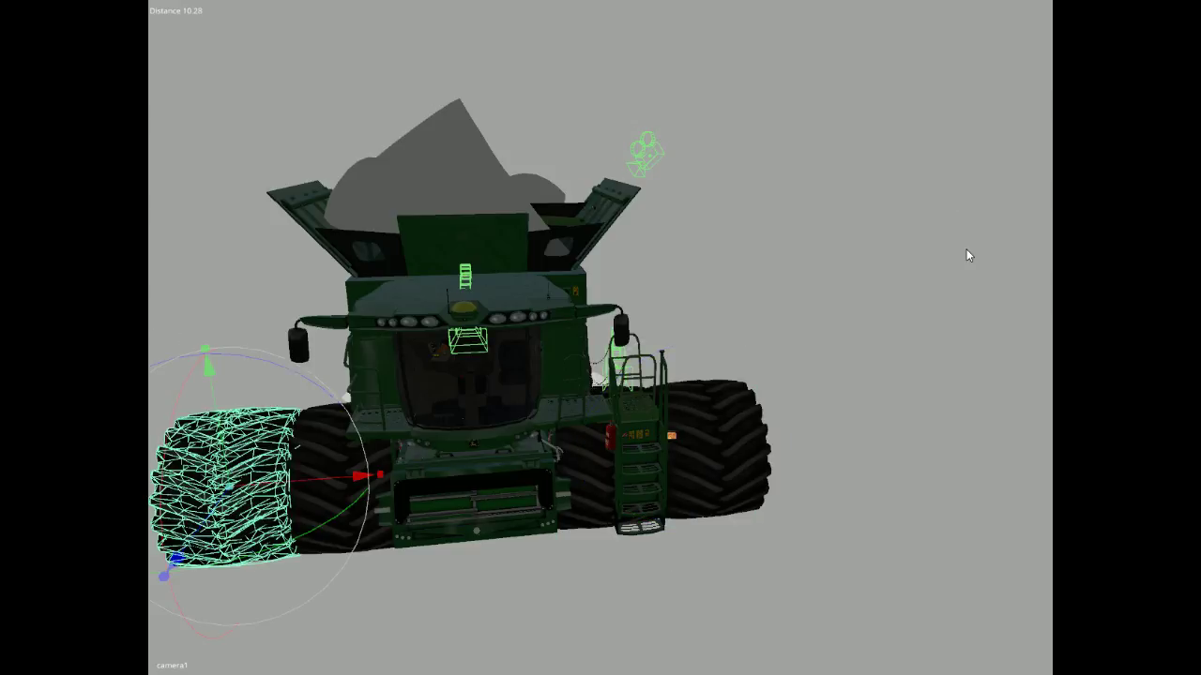
left_click(1024, 137)
left_click(598, 632)
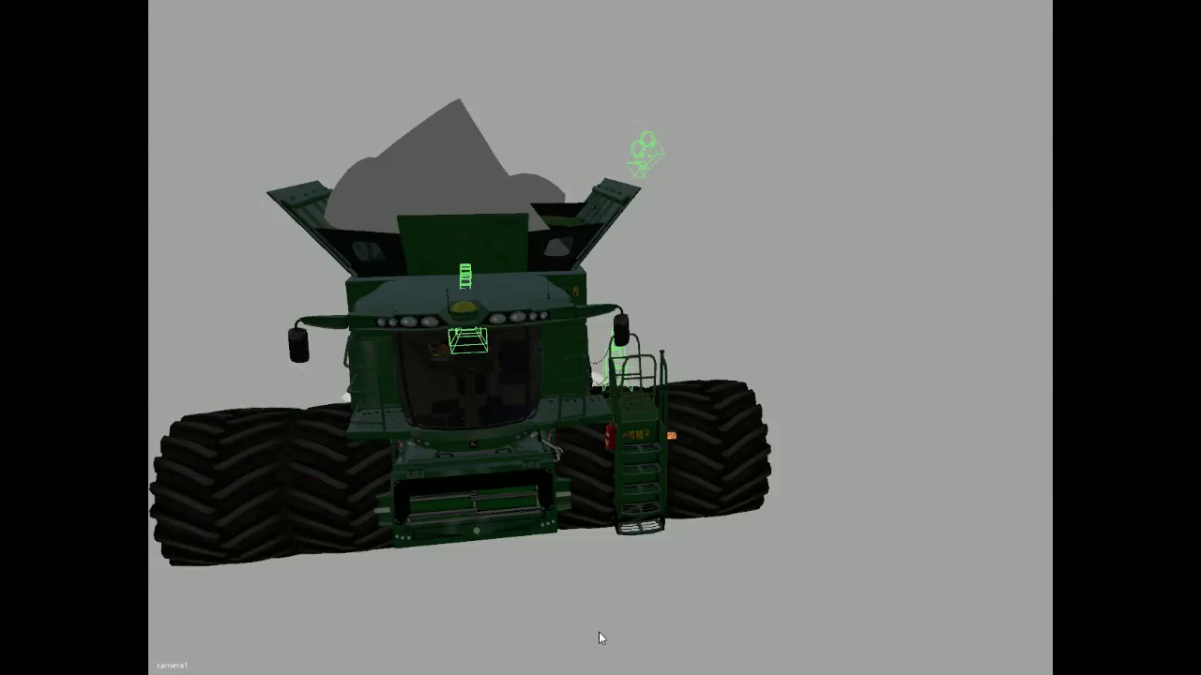
Try to move the rear wheel's simplified box mesh outward along its width axis, and undo the move.
left_click_drag(598, 632, 541, 611, "alt")
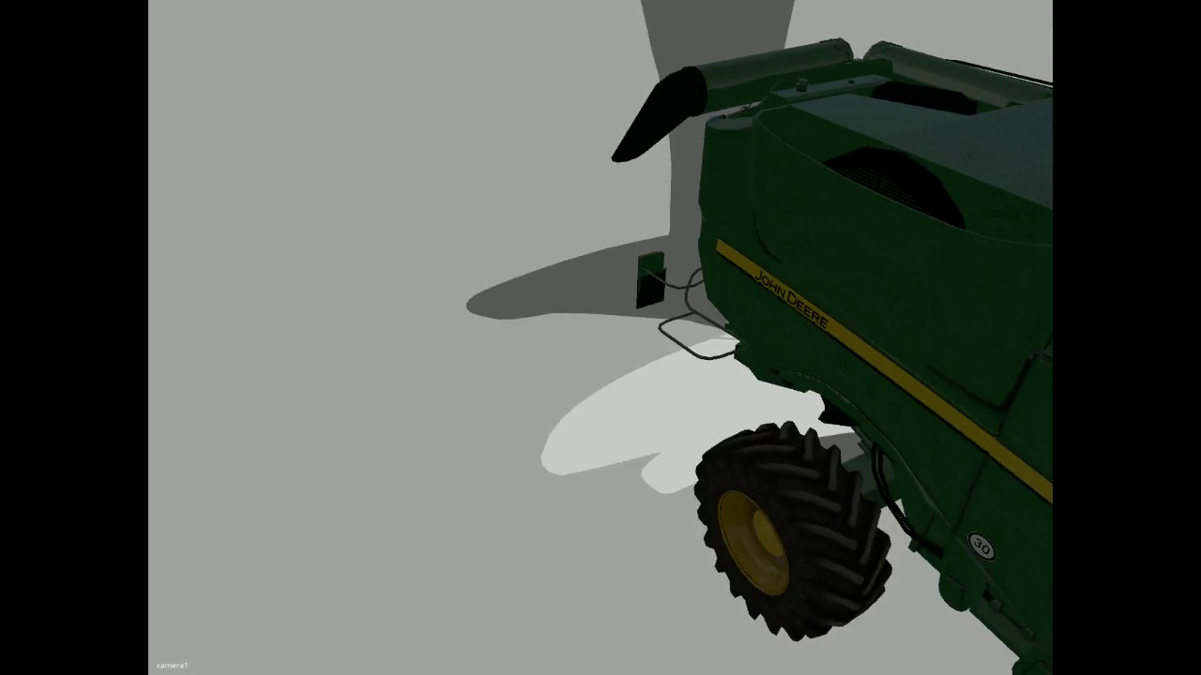
left_click_drag(384, 441, 450, 488, "alt")
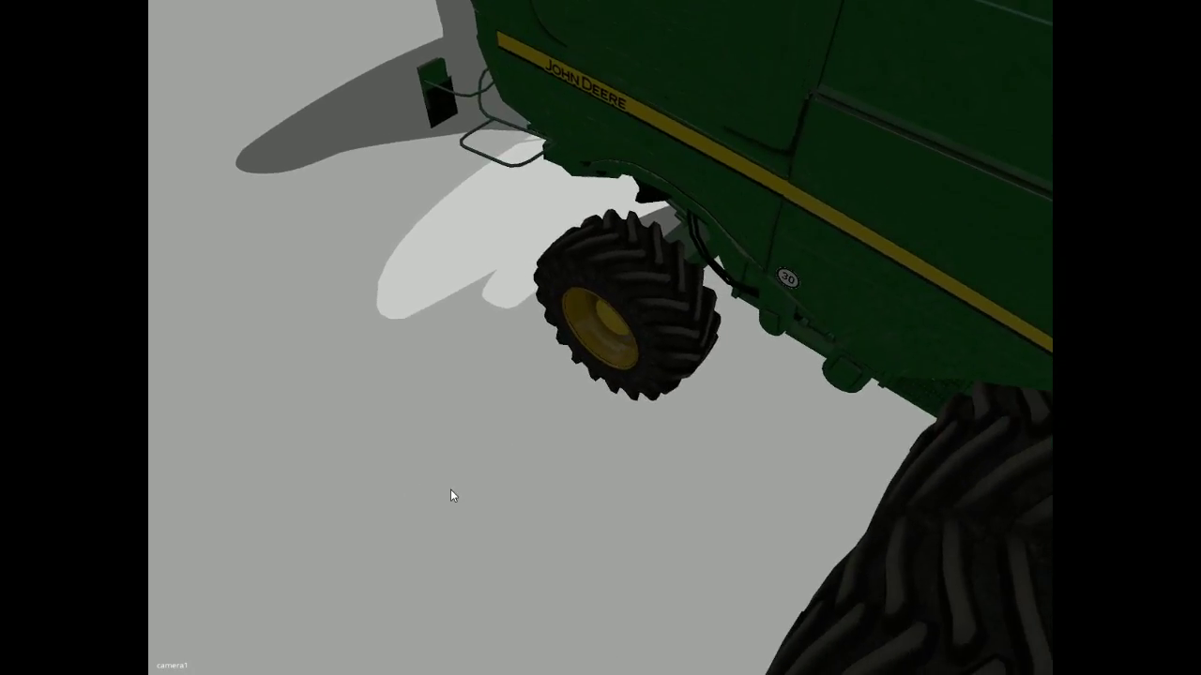
left_click(644, 311)
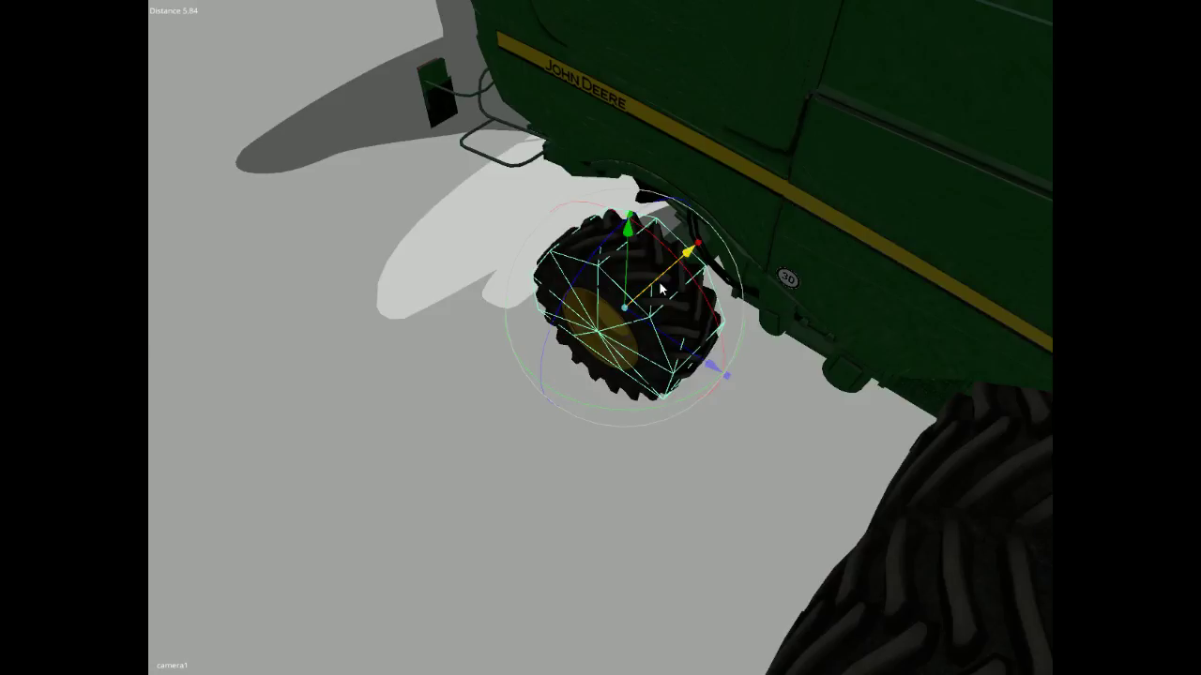
left_click_drag(660, 286, 545, 397)
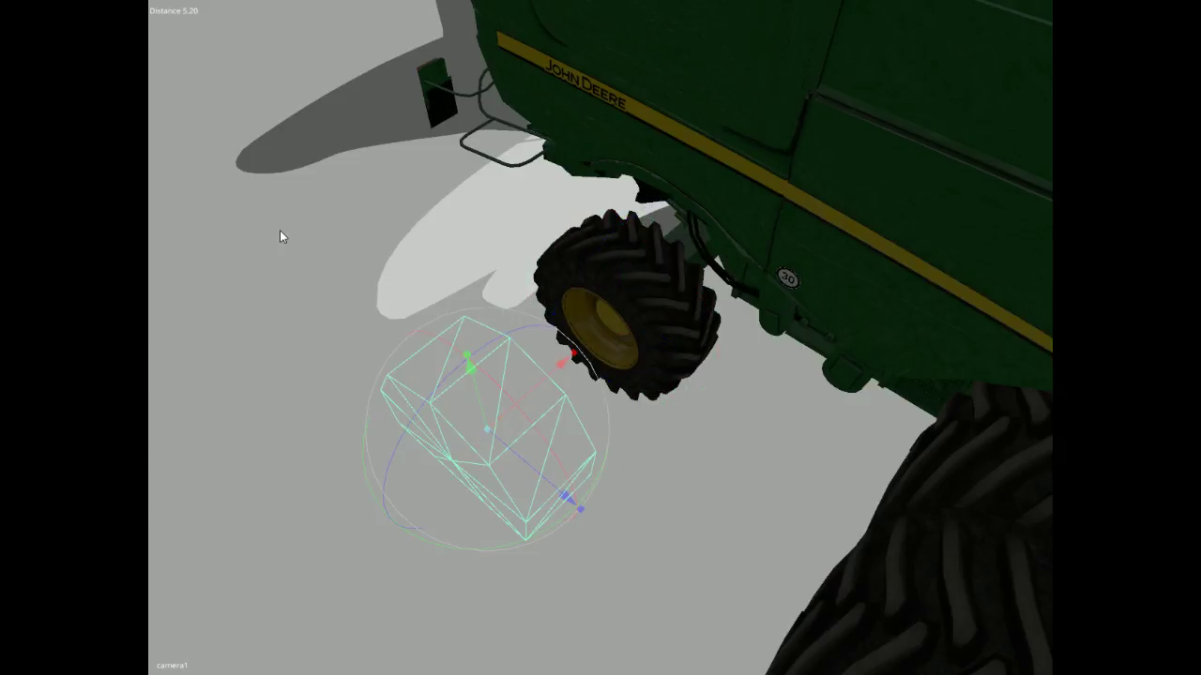
key("ctrl+z")
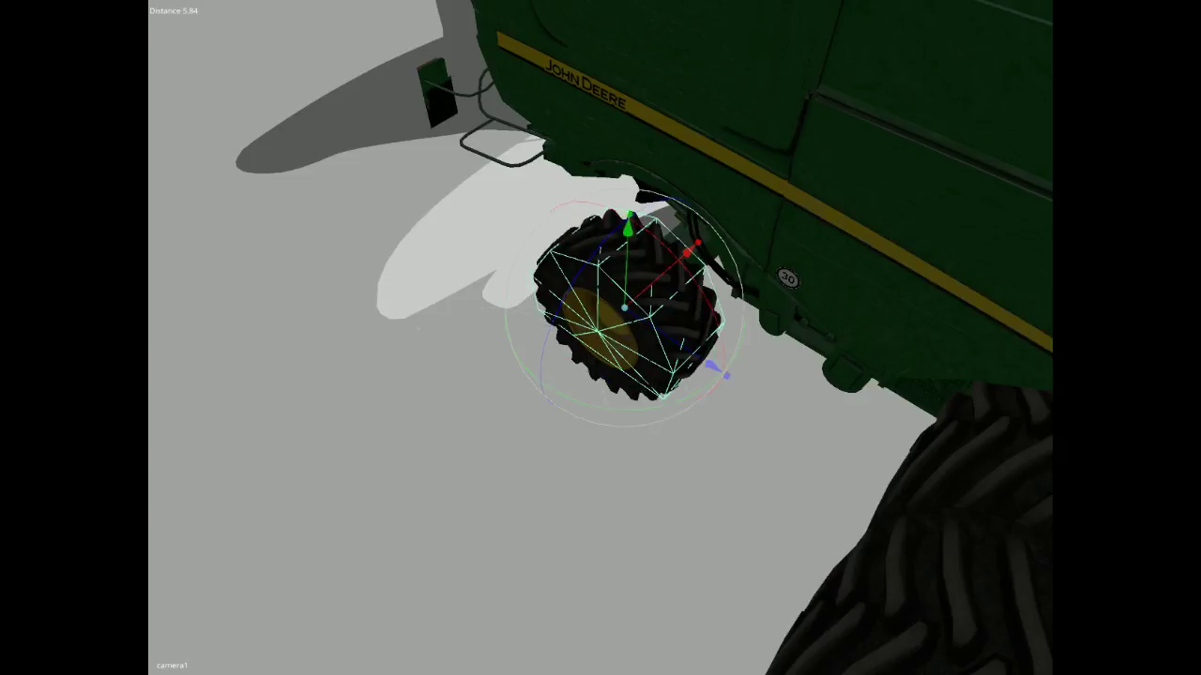
key("Delete")
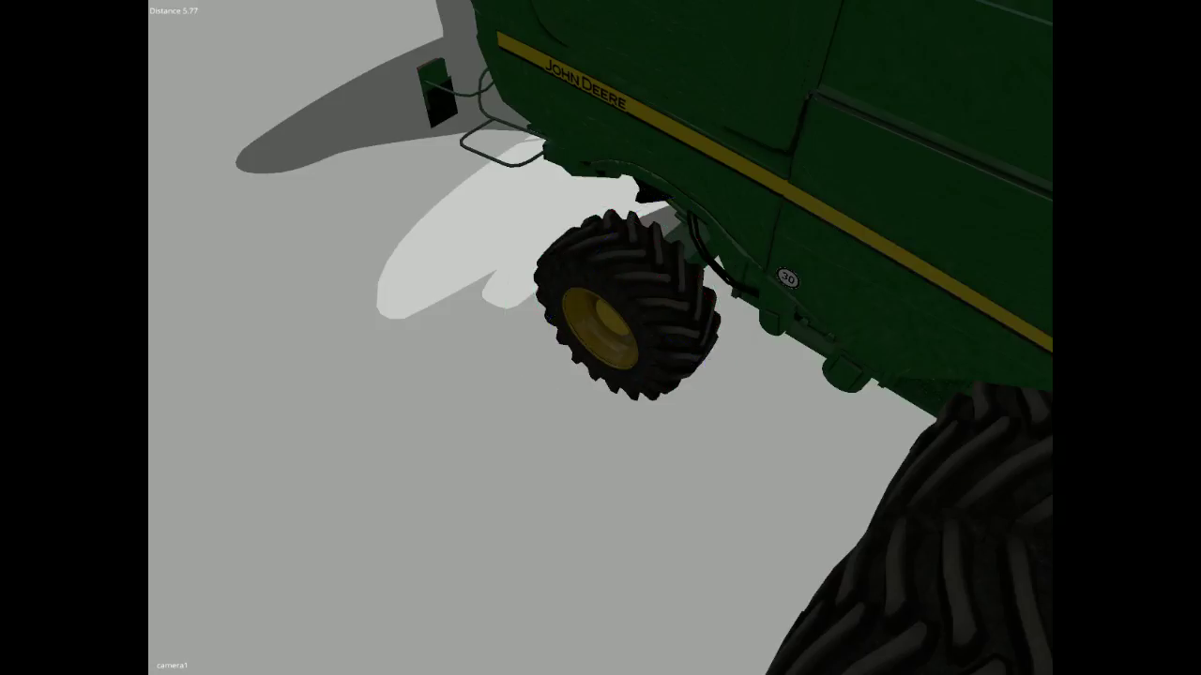
Select the combine body and step through the scene nodes that follow it to look for the rear wheel's visible mesh.
left_click(844, 272)
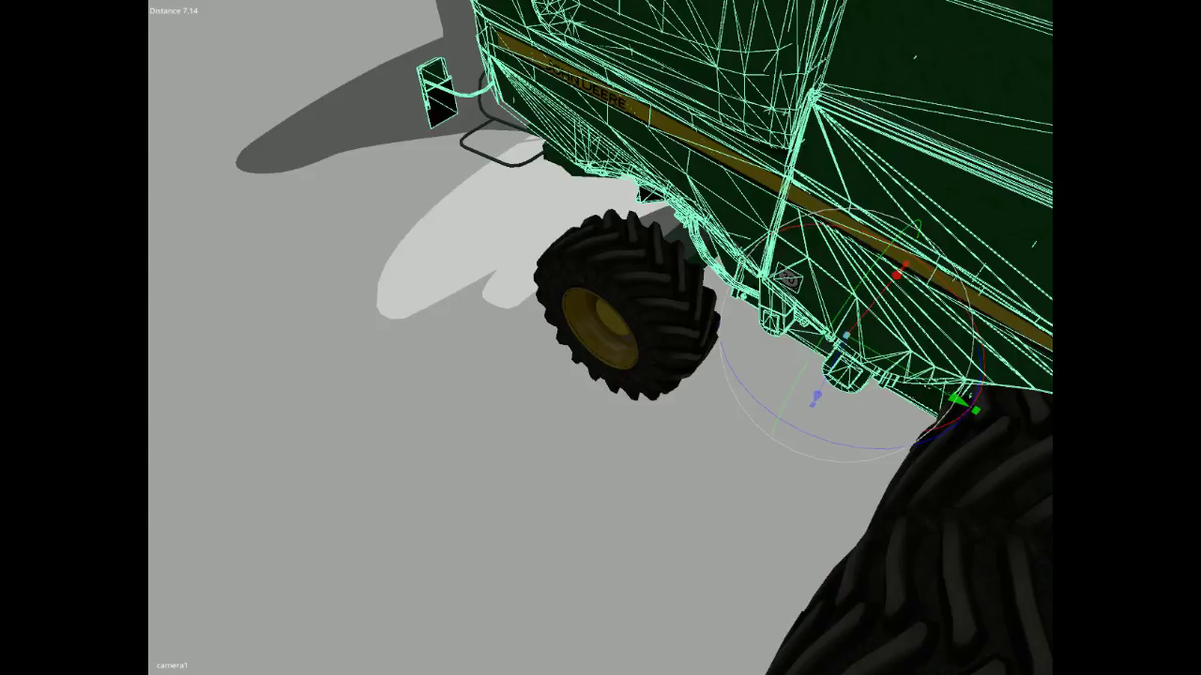
key("Down")
key("Down")
key("Down")
key("Down")
key("Down")
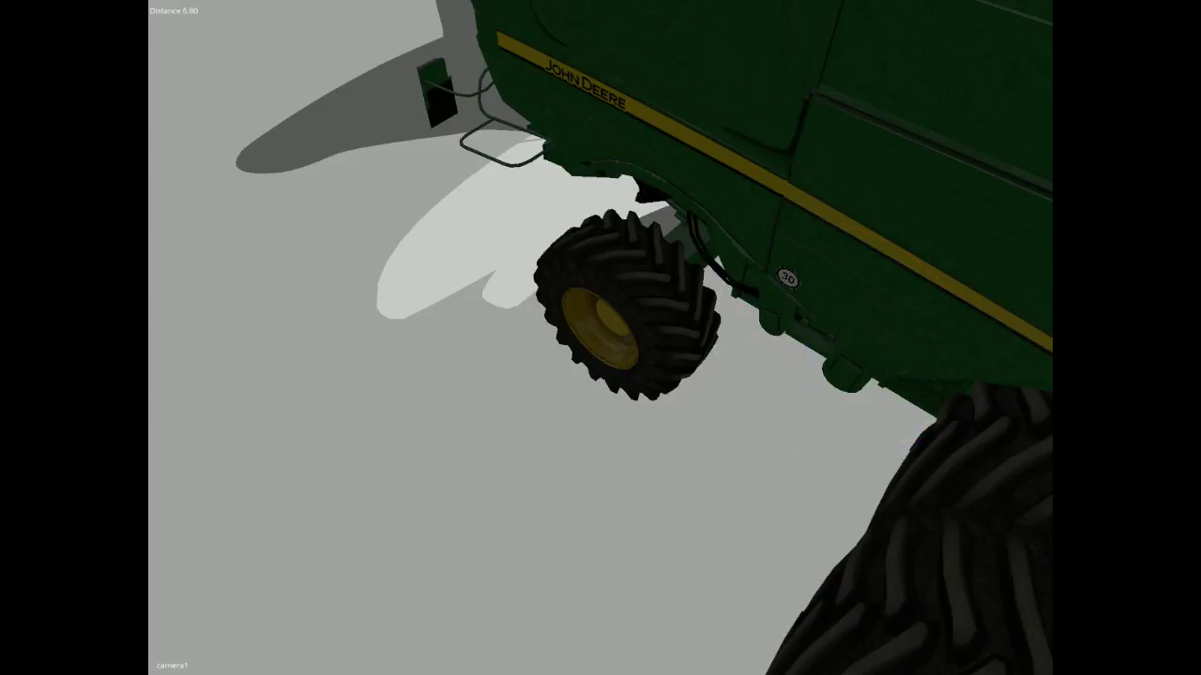
key("Down")
key("Down")
key("Down")
key("Down")
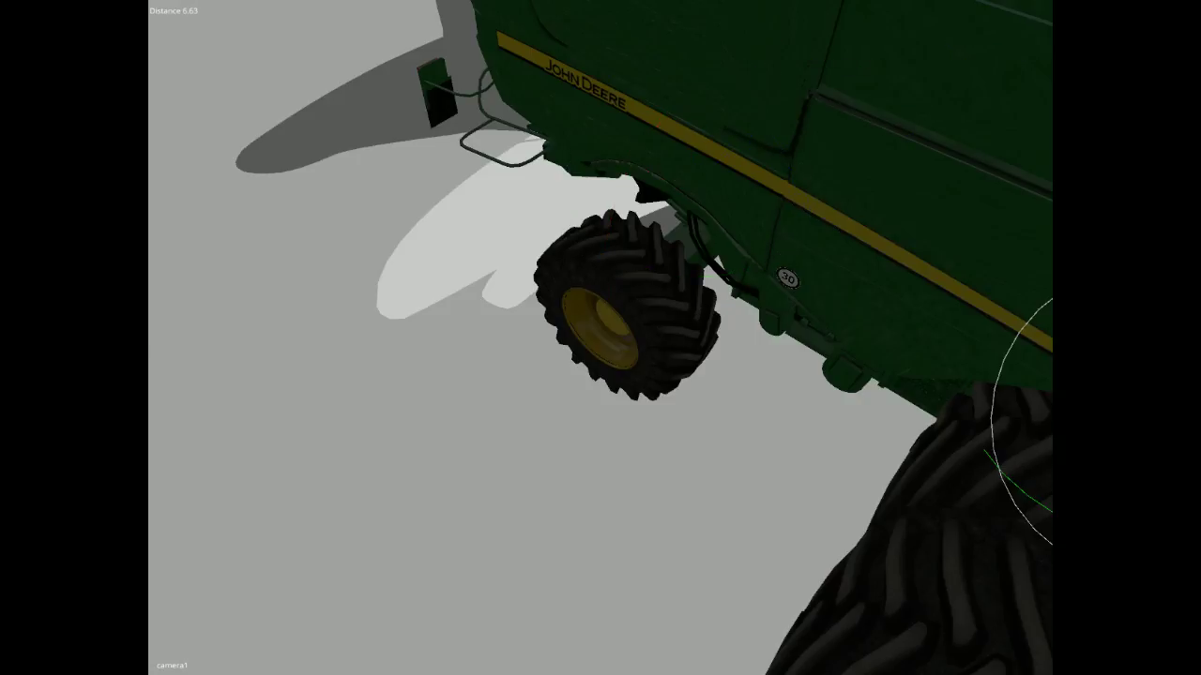
key("Down")
key("Down")
key("Down")
key("Down")
key("Down")
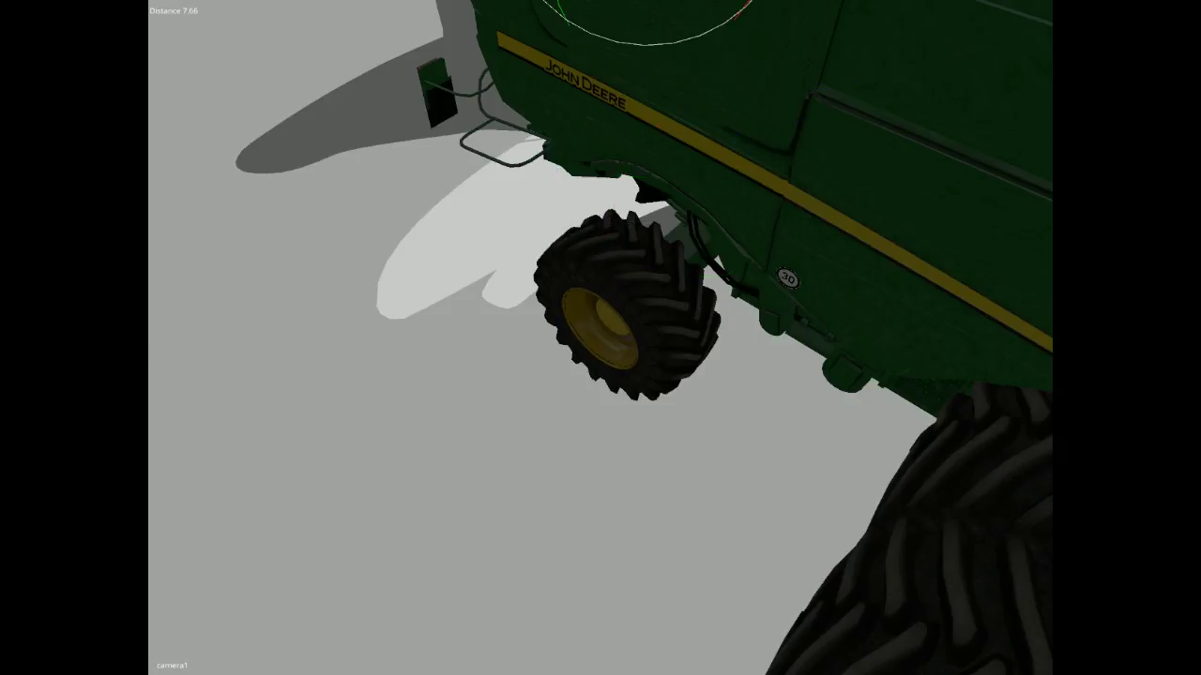
key("Down")
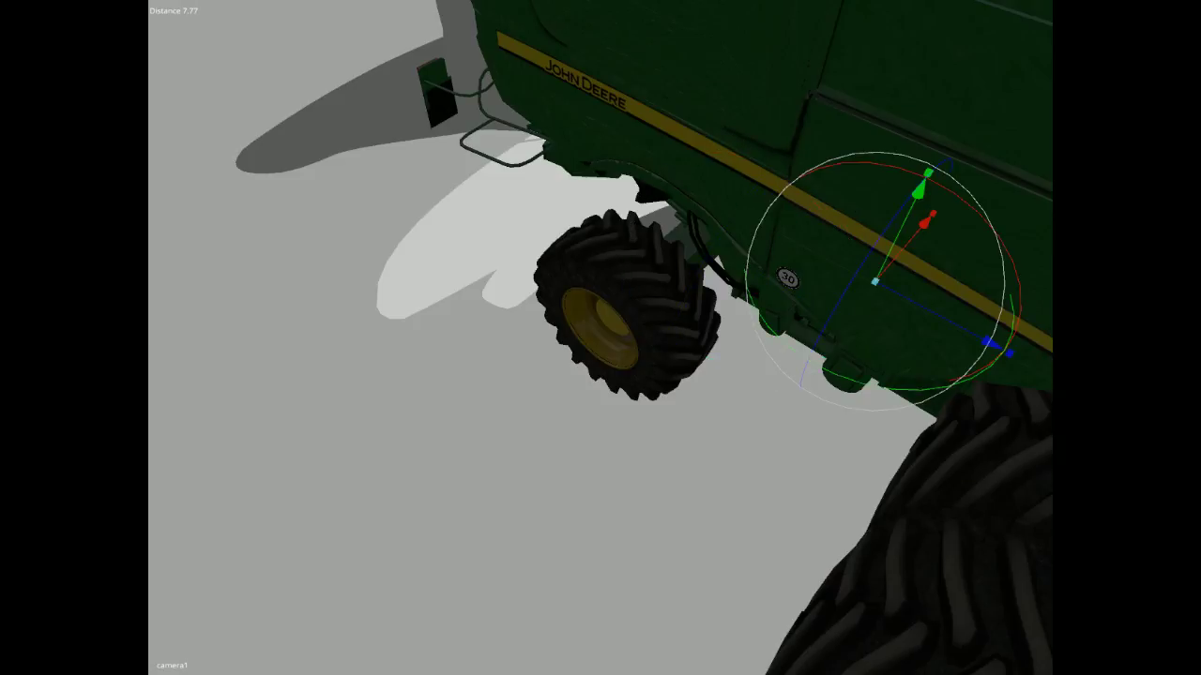
key("Down")
key("Down")
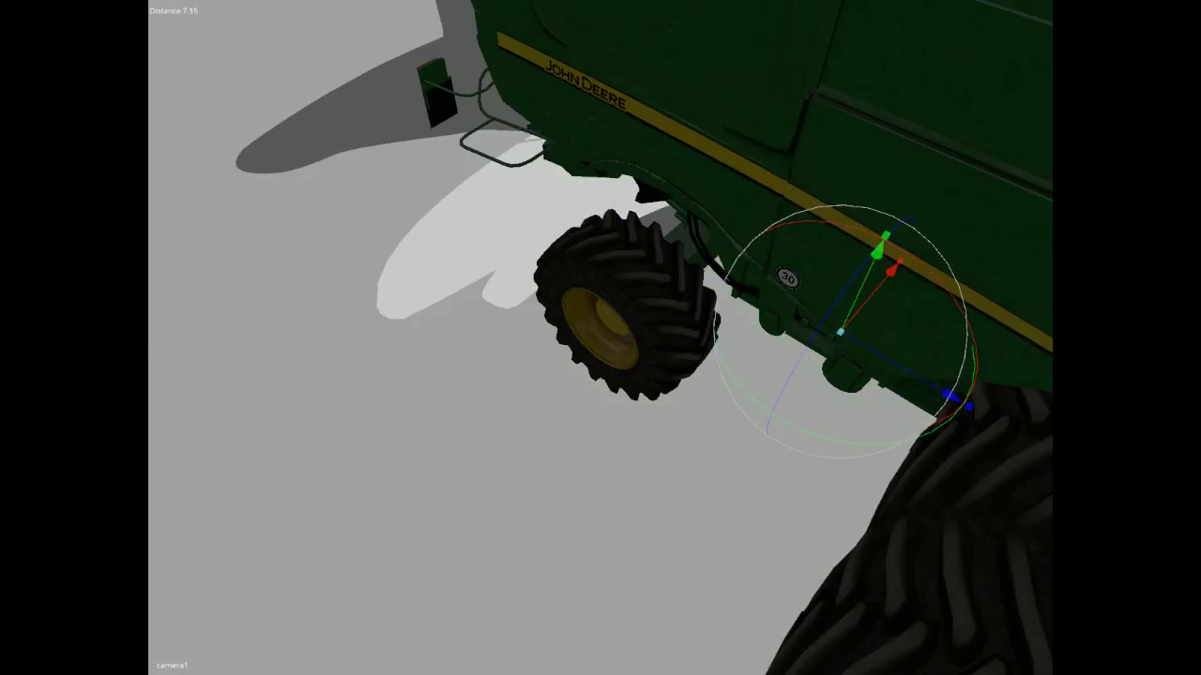
key("Down")
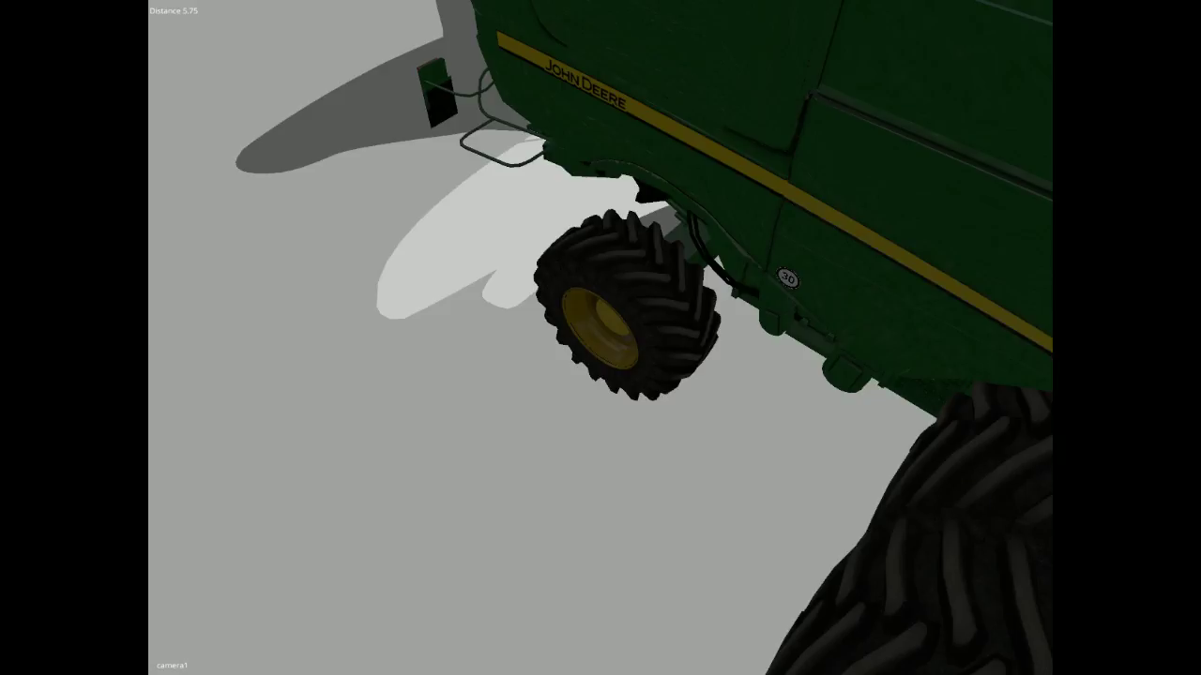
Walk down the scene nodes from the combine body to find the node that holds the rear wheel's visible mesh.
key("Down")
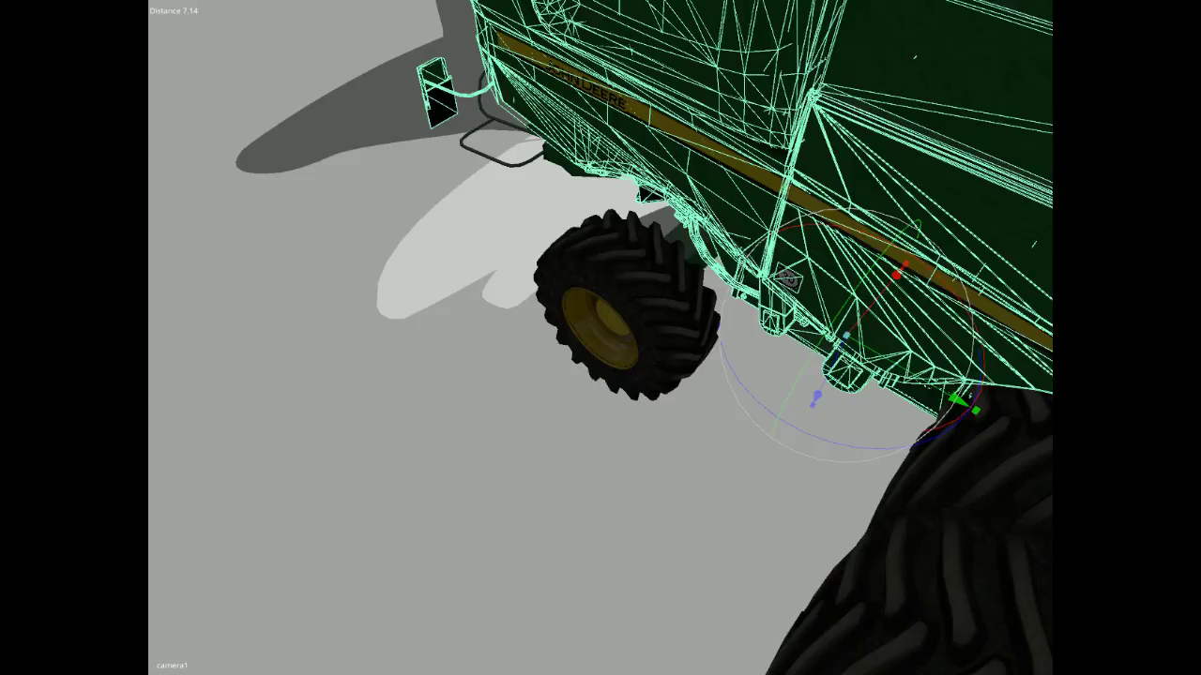
key("Down")
key("Down")
key("Down")
key("Down")
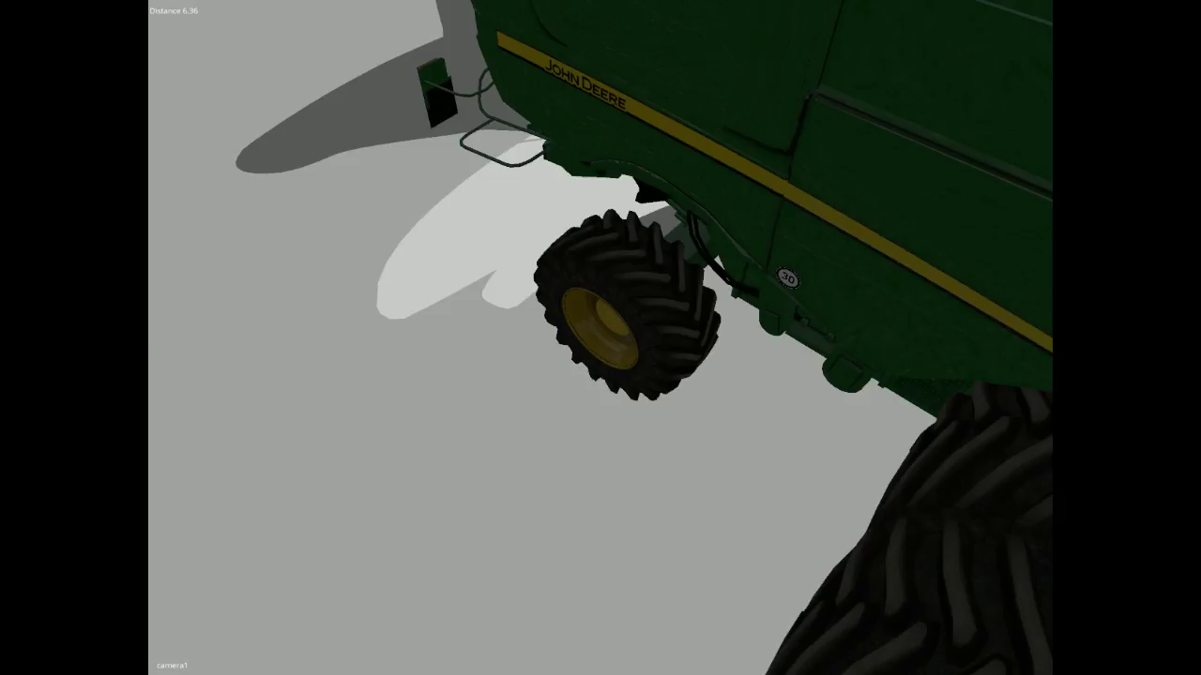
key("Down")
key("Down")
key("e")
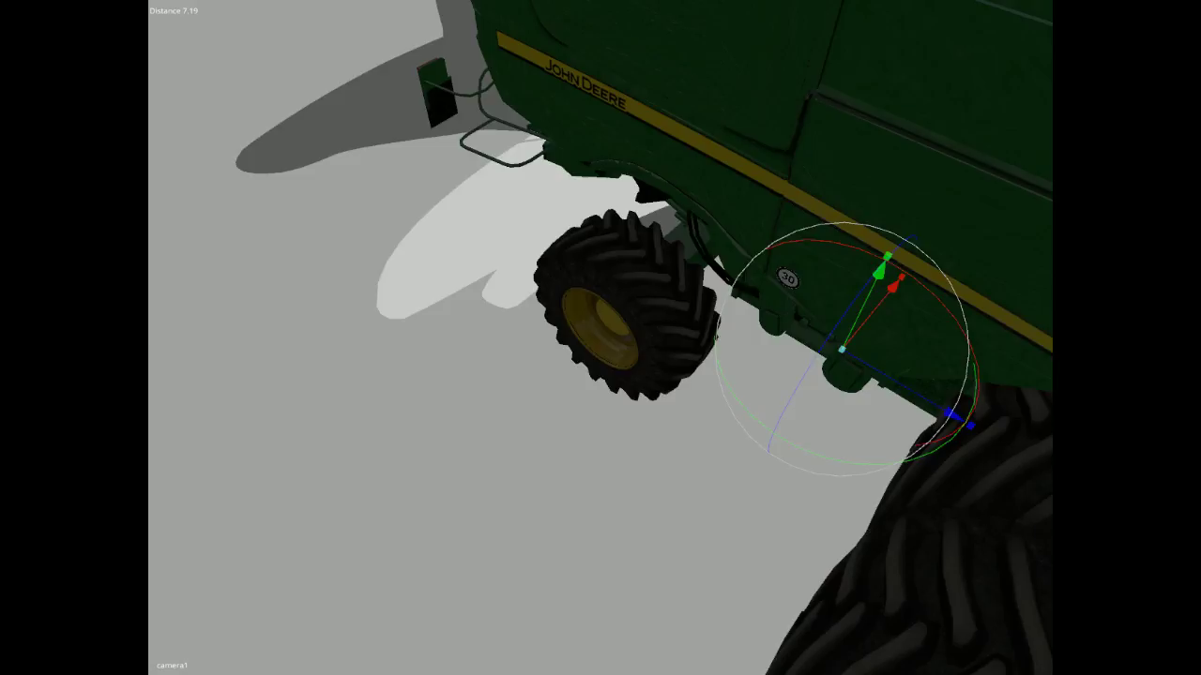
key("Down")
key("Down")
key("Down")
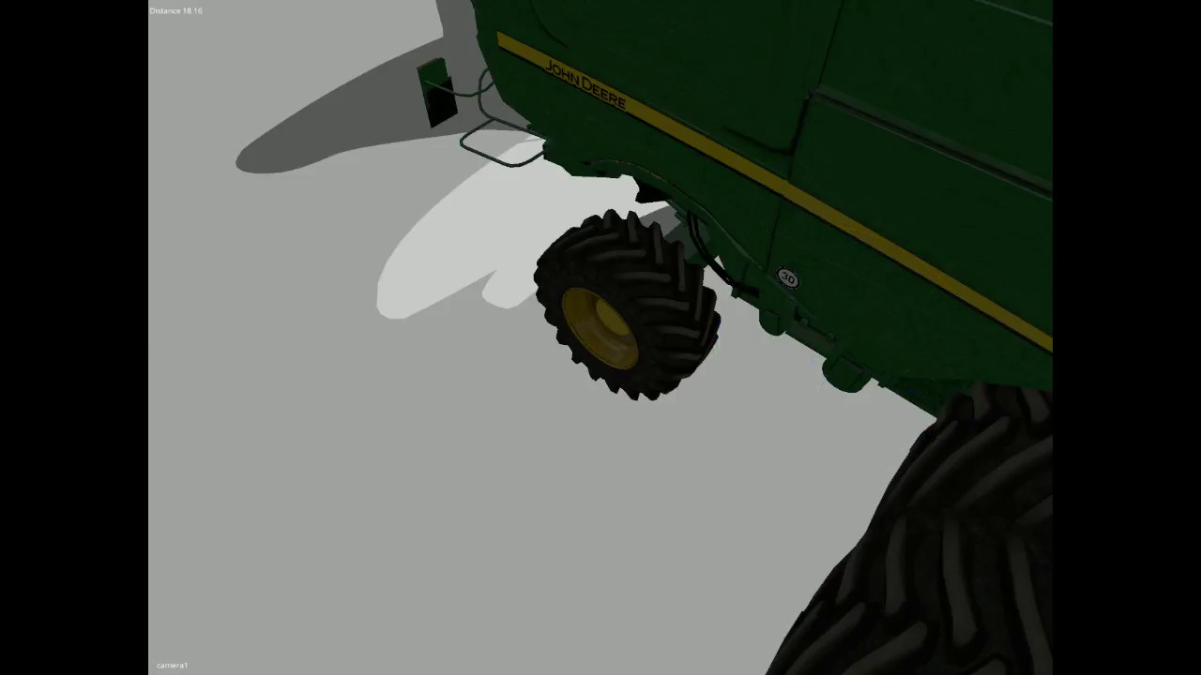
key("Down")
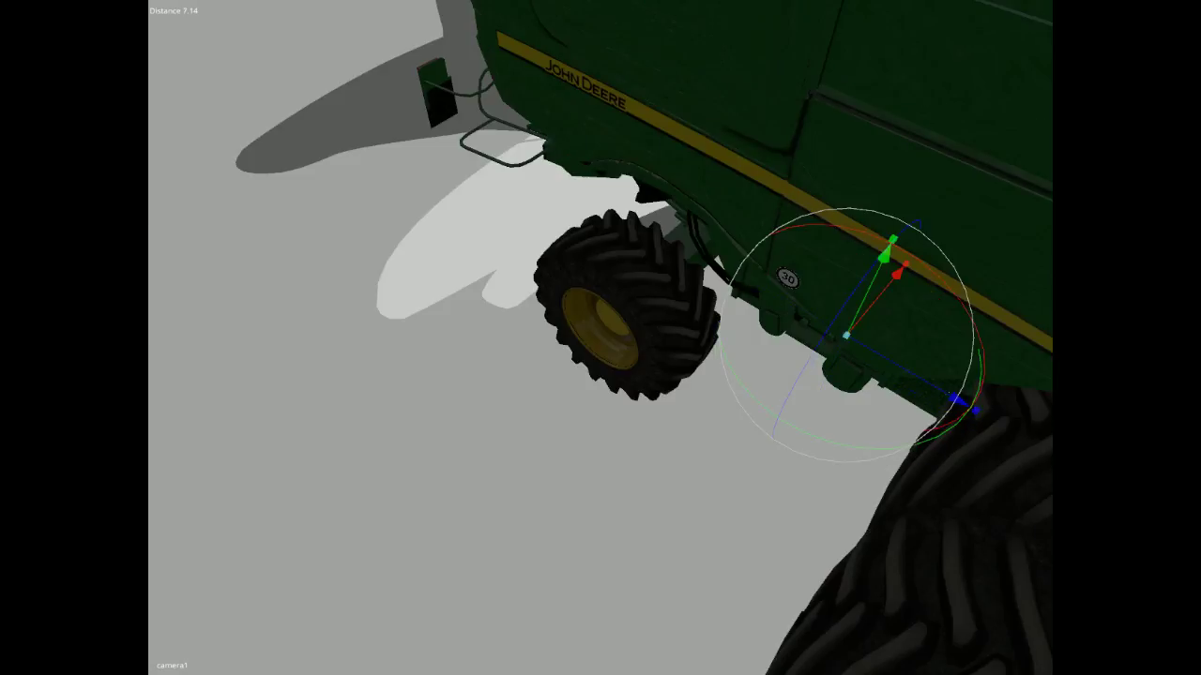
key("Down")
key("Down")
key("Down")
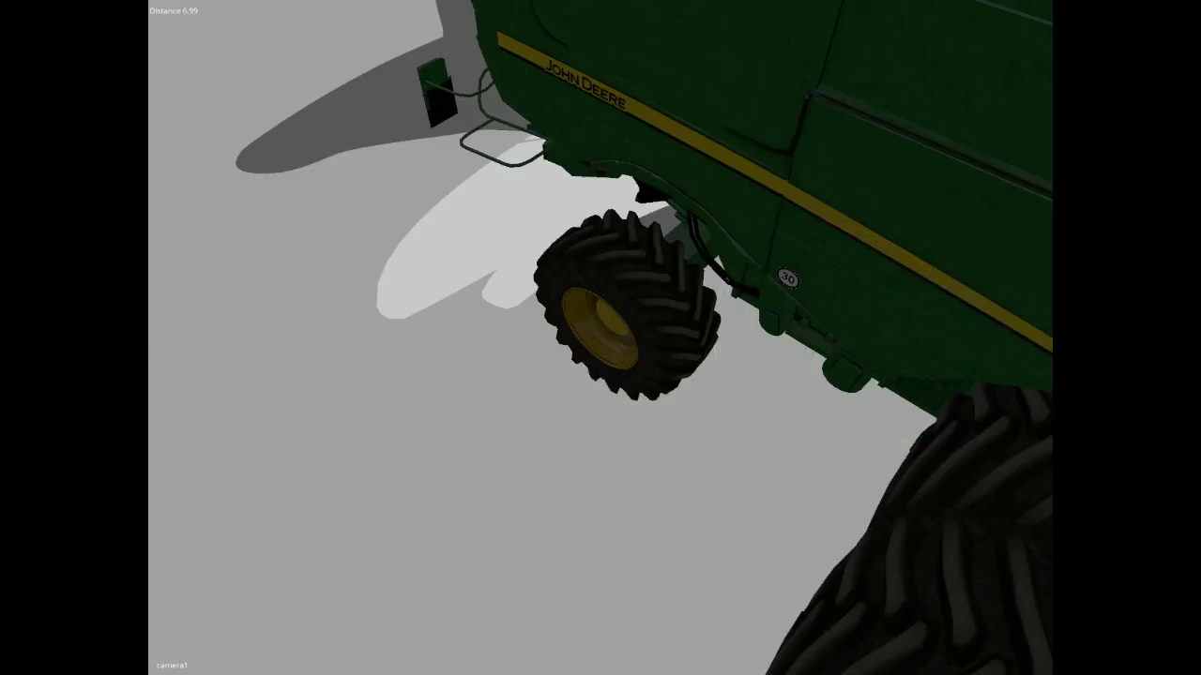
key("Down")
key("Down")
key("Down")
key("Down")
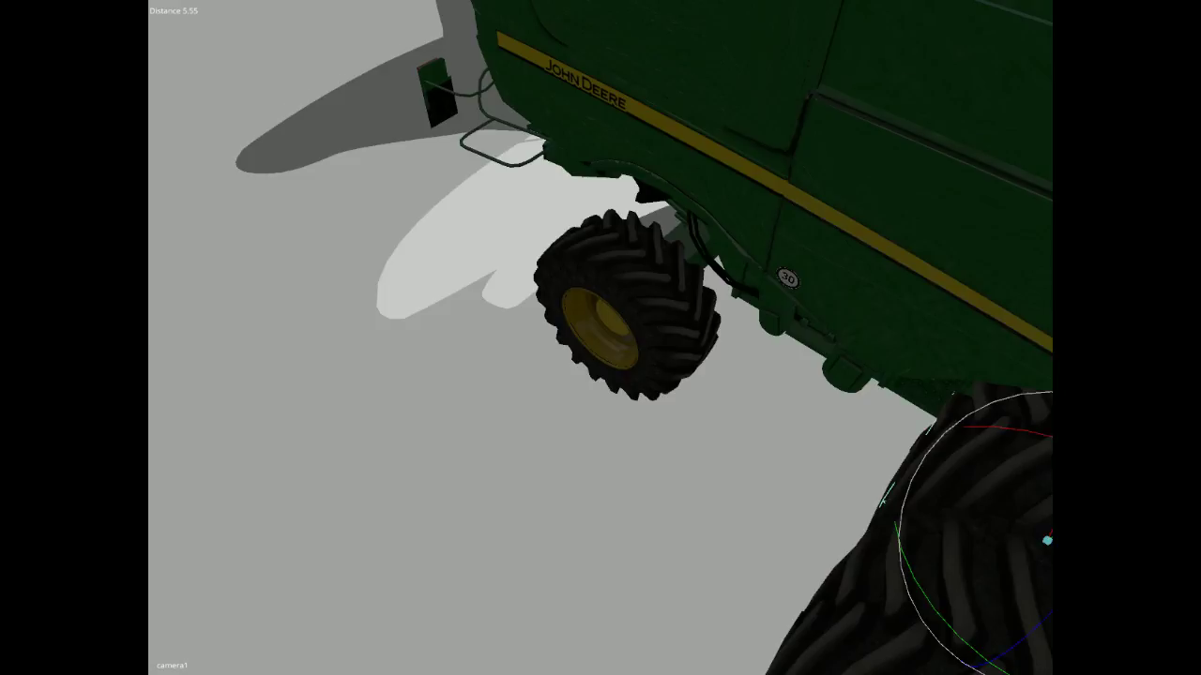
key("Down")
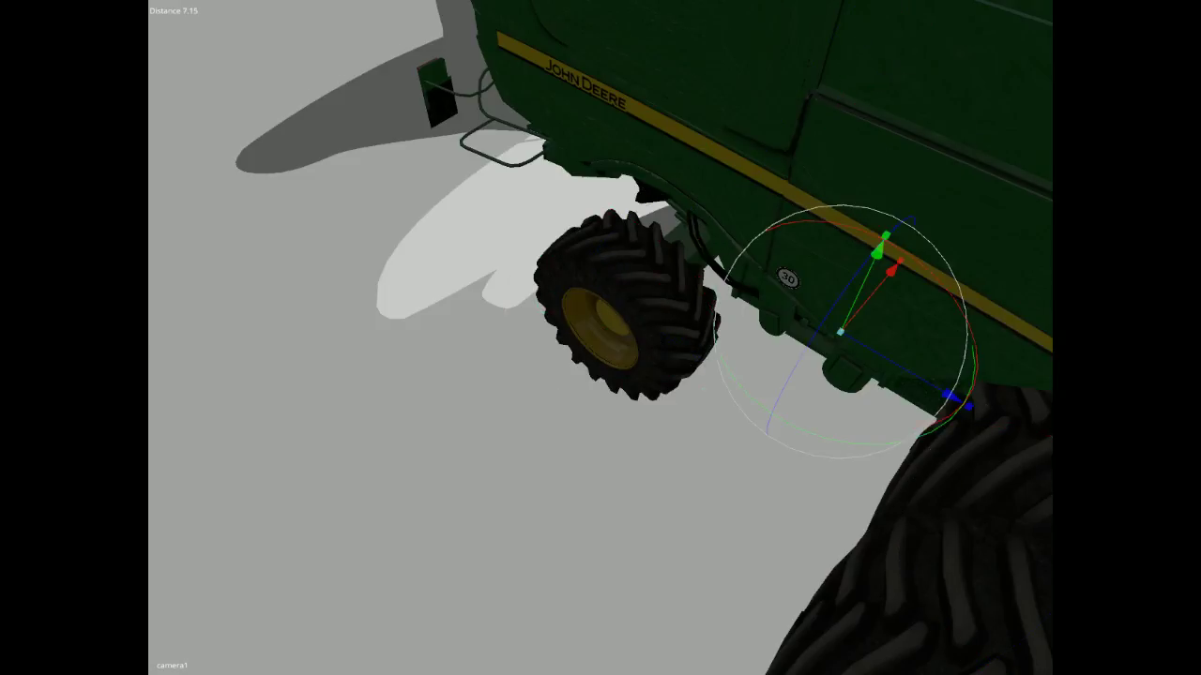
Check the neighbouring scene nodes back and forth against the front and rear wheels to identify which part each belongs to.
key("ctrl+z")
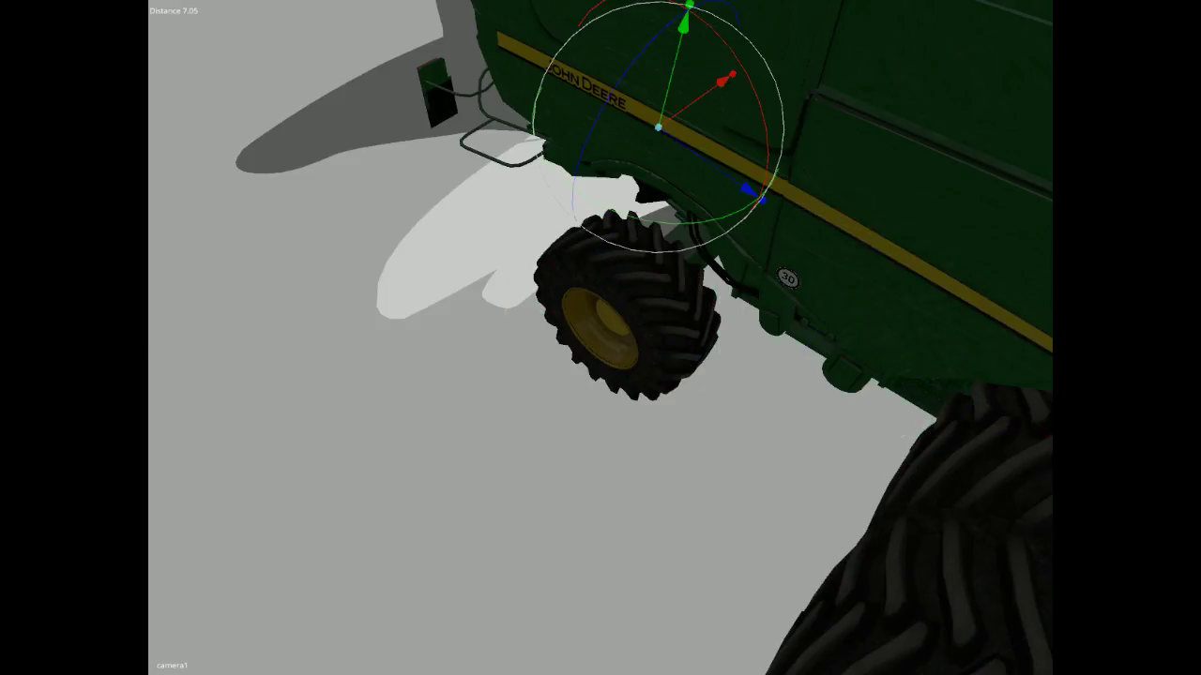
mouse_move(264, 345)
left_mouse_down("alt")
mouse_move(436, 375)
mouse_move(253, 356)
left_mouse_up("alt")
key("Down")
key("Down")
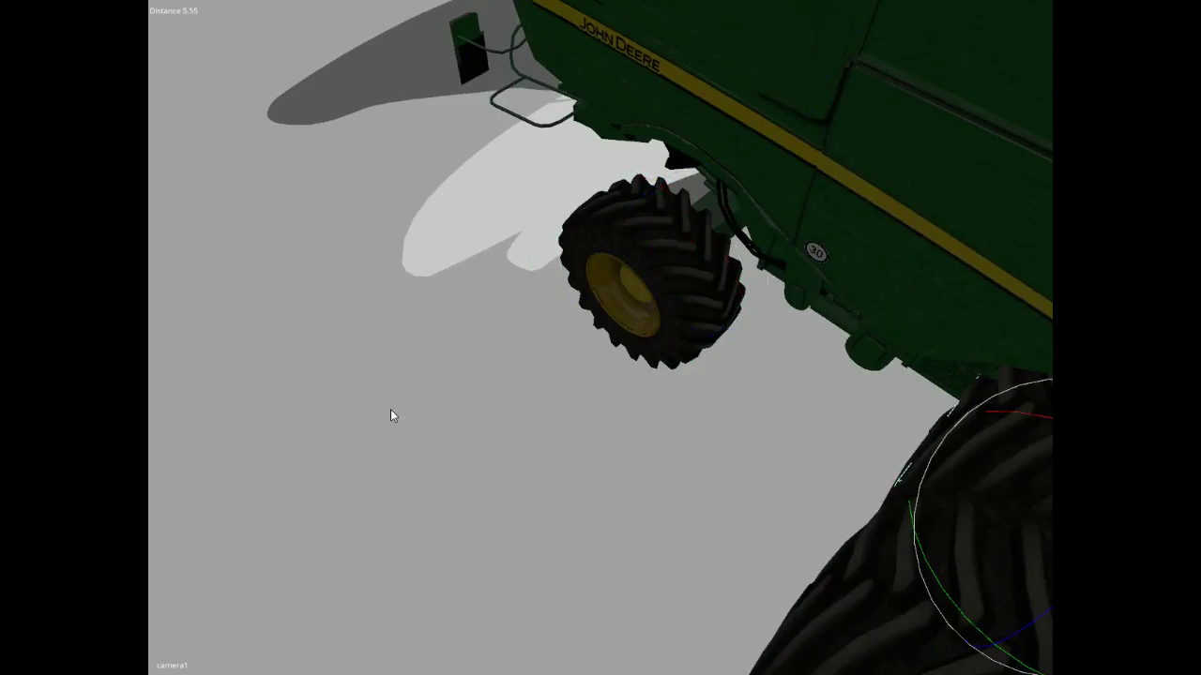
left_click_drag(390, 409, 464, 421, "alt")
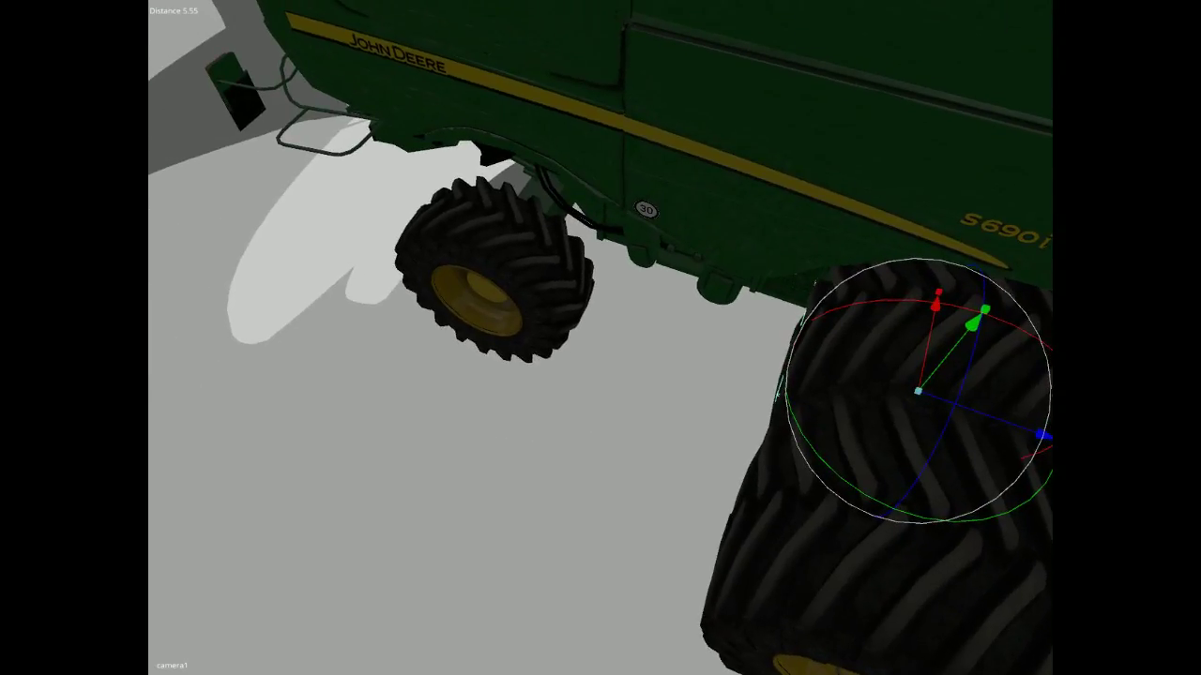
key("Up")
key("Up")
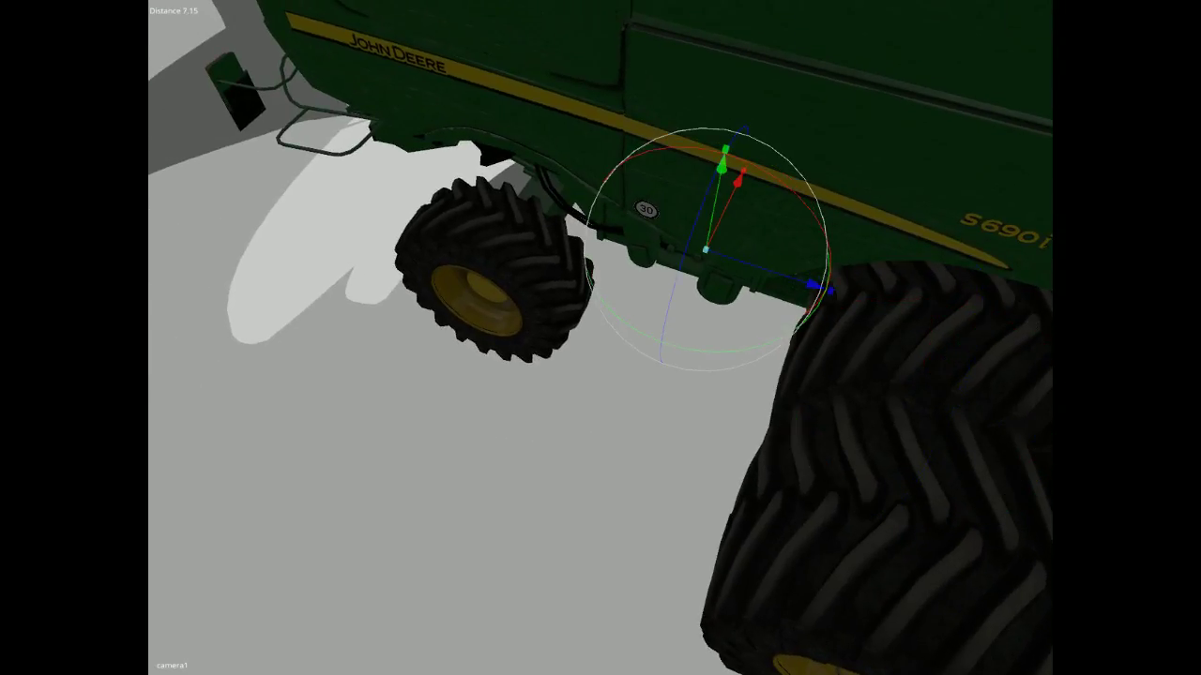
key("Up")
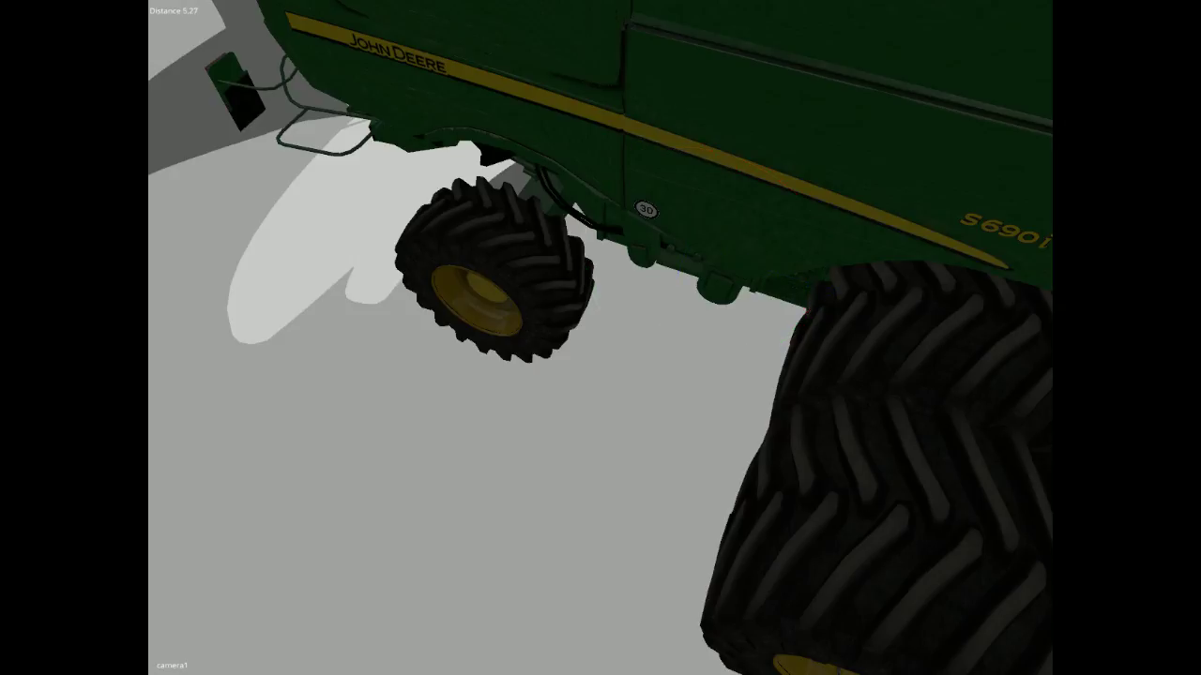
key("Down")
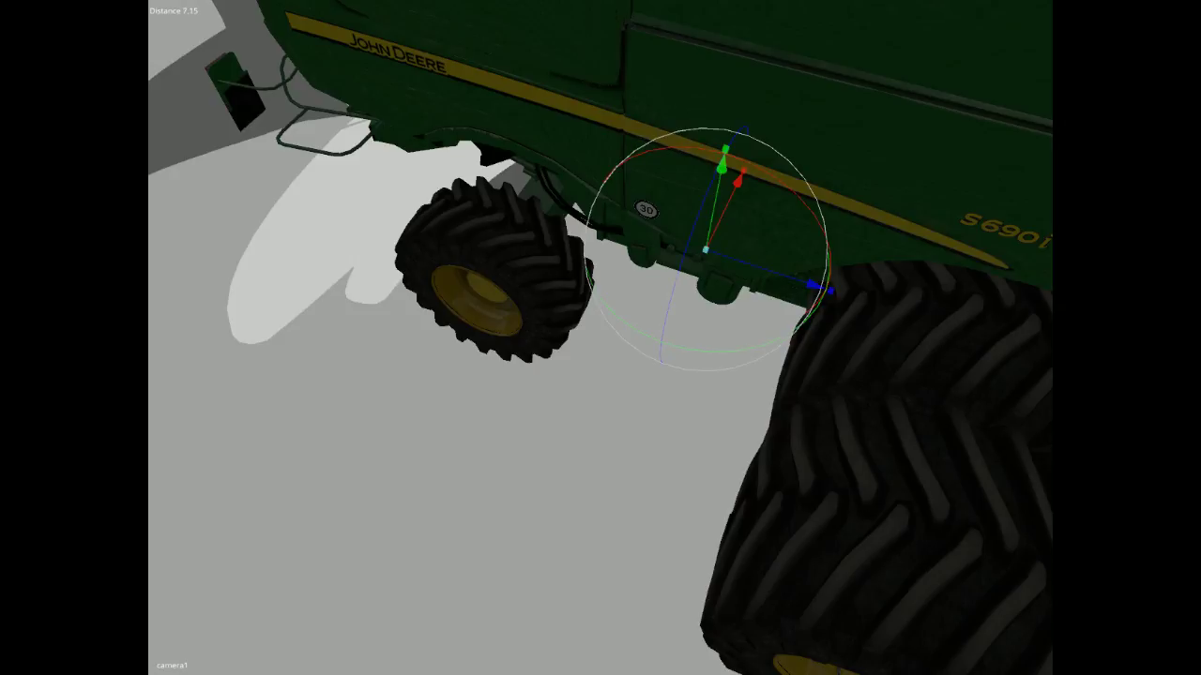
scroll(269, 563, "up", 10)
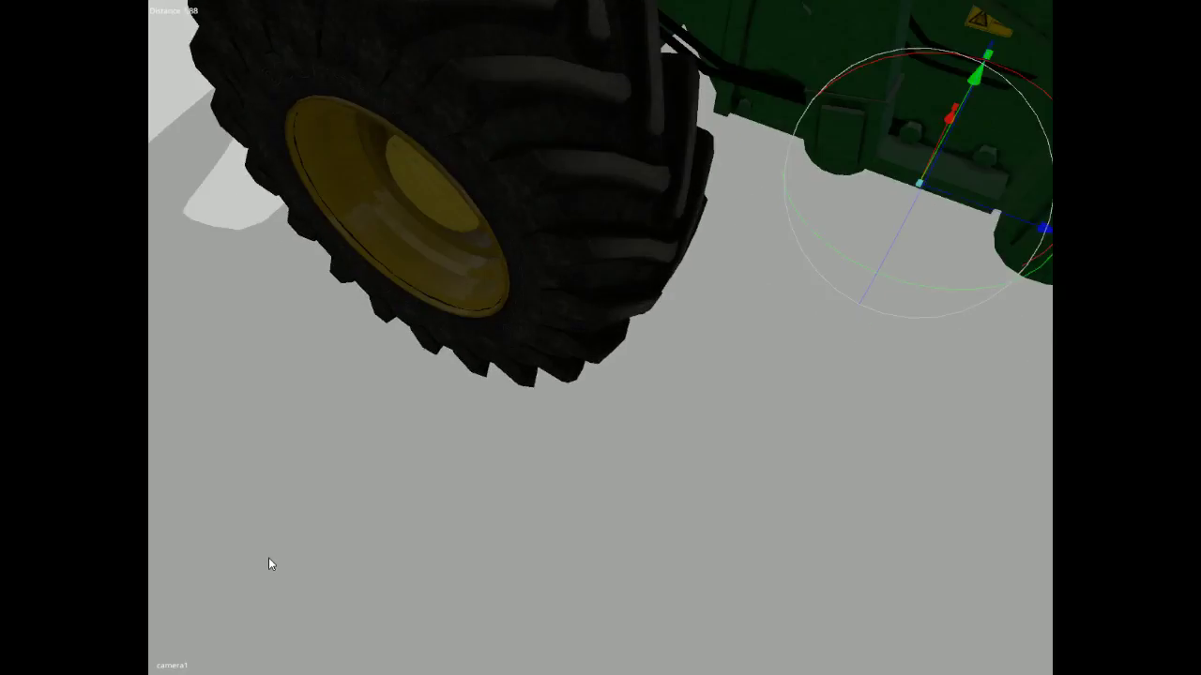
scroll(665, 557, "down", 4)
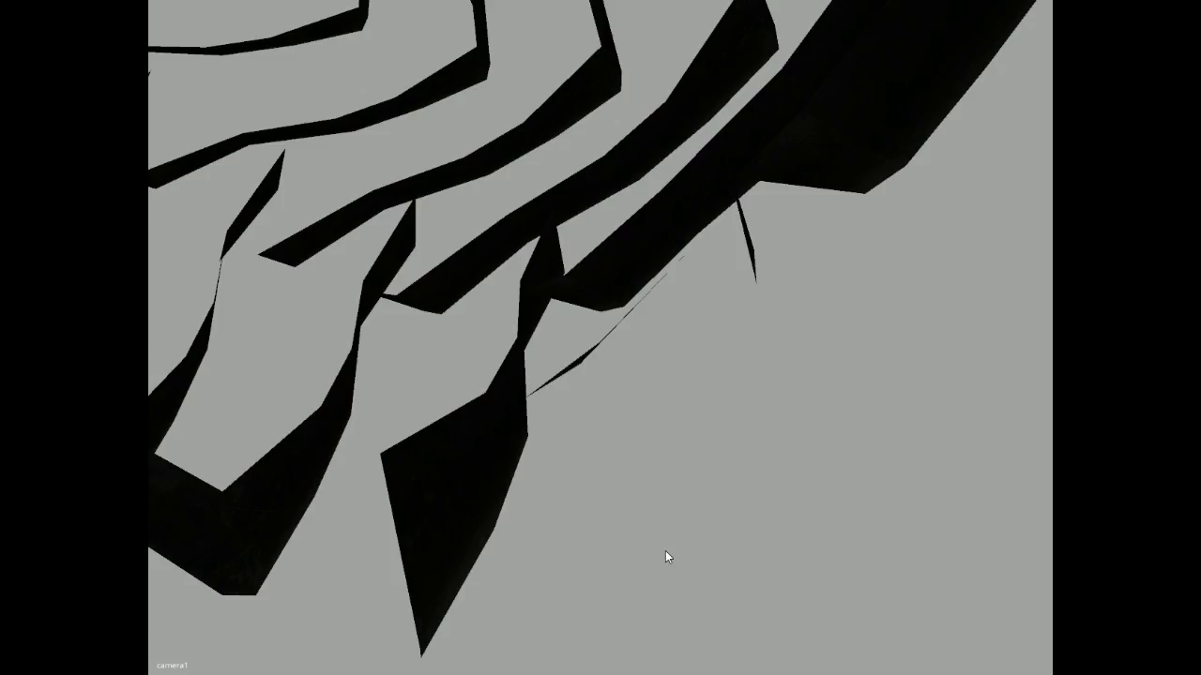
Select the rear wheel from its simplified box mesh, and step through its visible tyre-and-rim mesh and parent nodes.
left_click(578, 303)
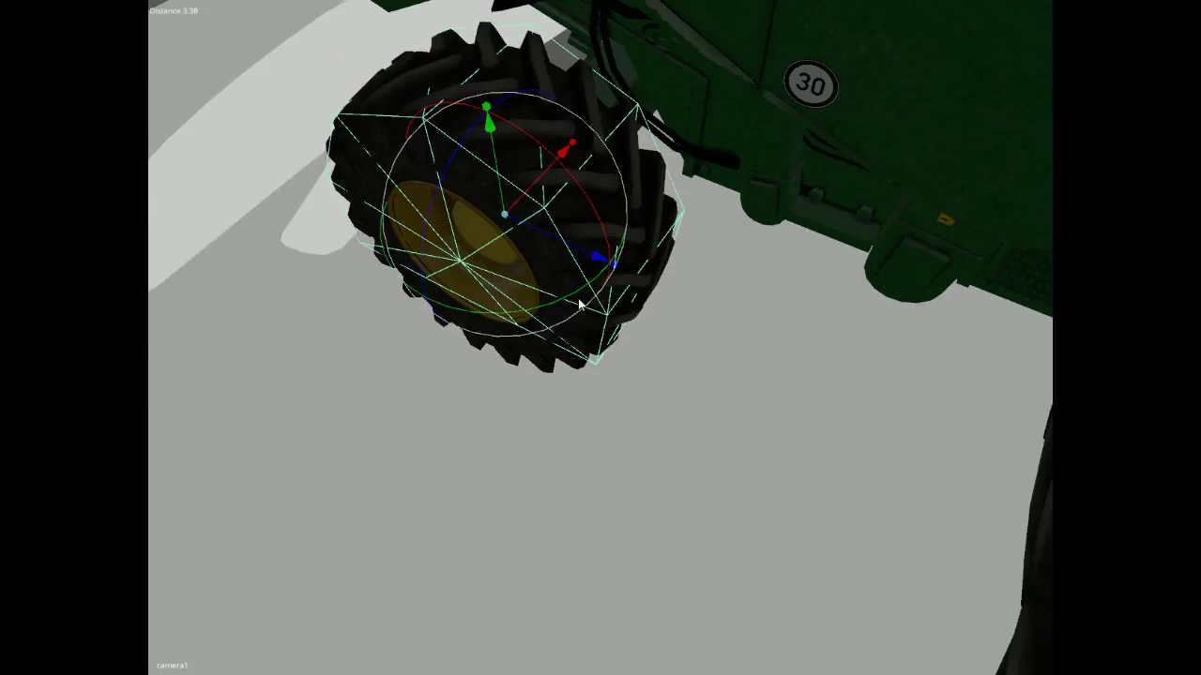
left_click(539, 361)
scroll(538, 364, "up", 5)
scroll(538, 364, "down", 5)
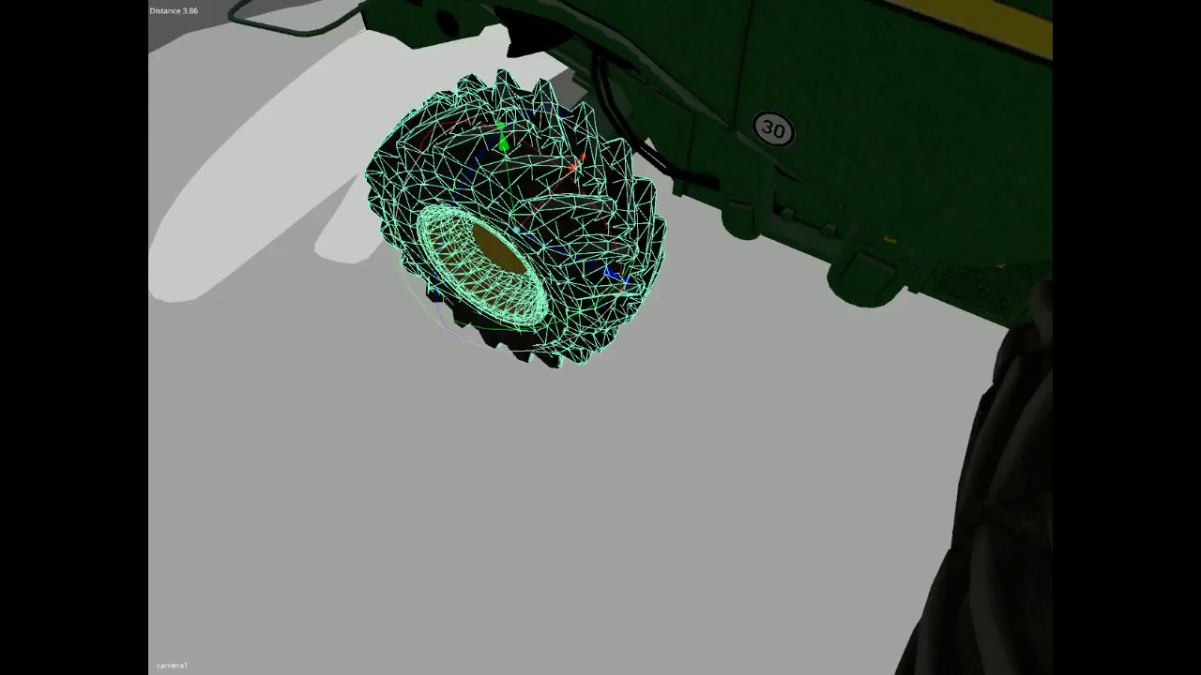
key("Up")
key("Down")
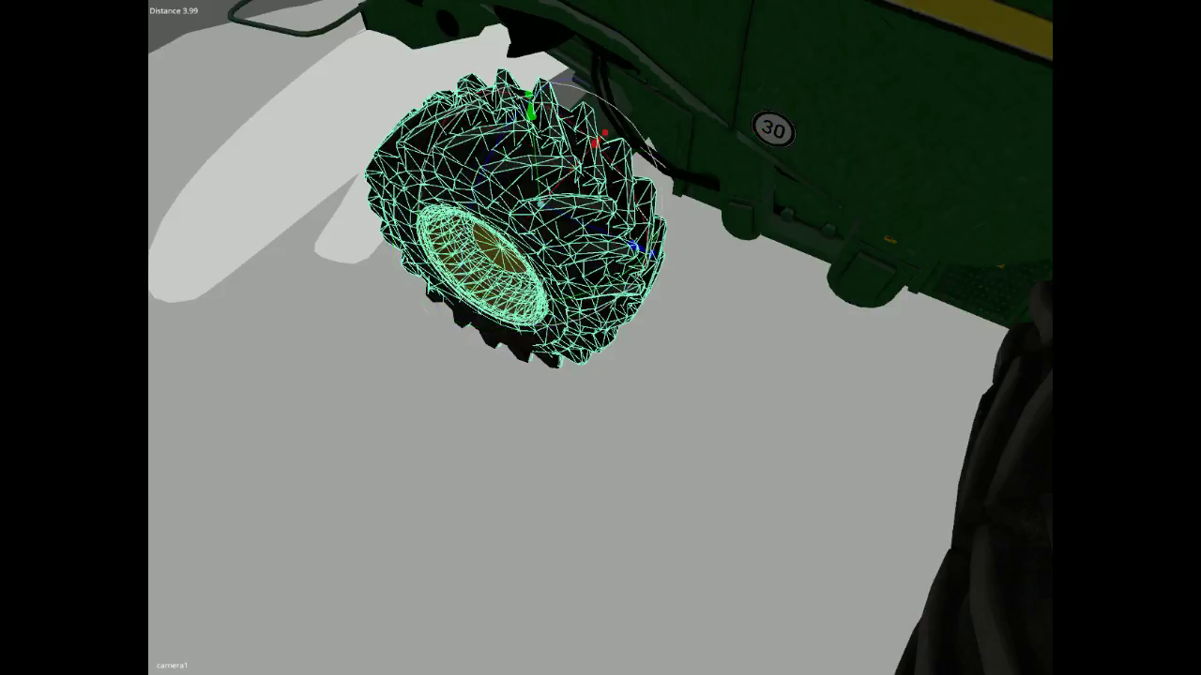
key("shift+z")
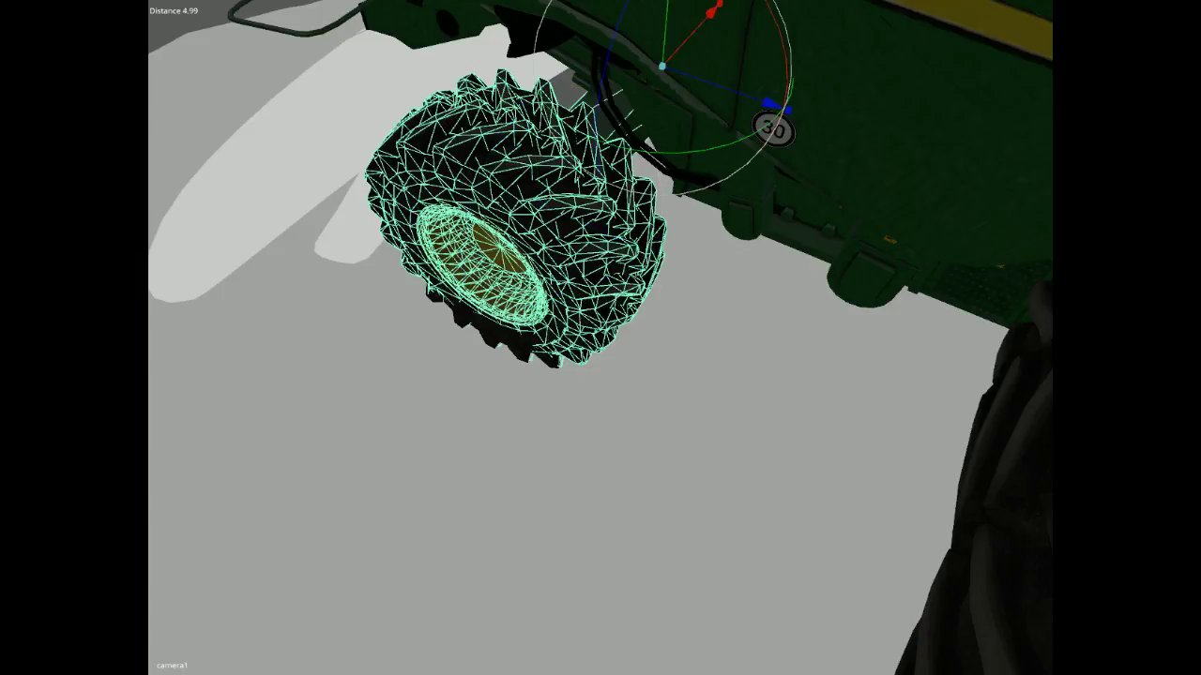
Examine the combine's rear wheels against the wide front tyres from several angles behind the machine, and clear the selection.
left_click_drag(314, 300, 841, 169, "alt")
scroll(258, 255, "up", 5)
scroll(844, 175, "down", 5)
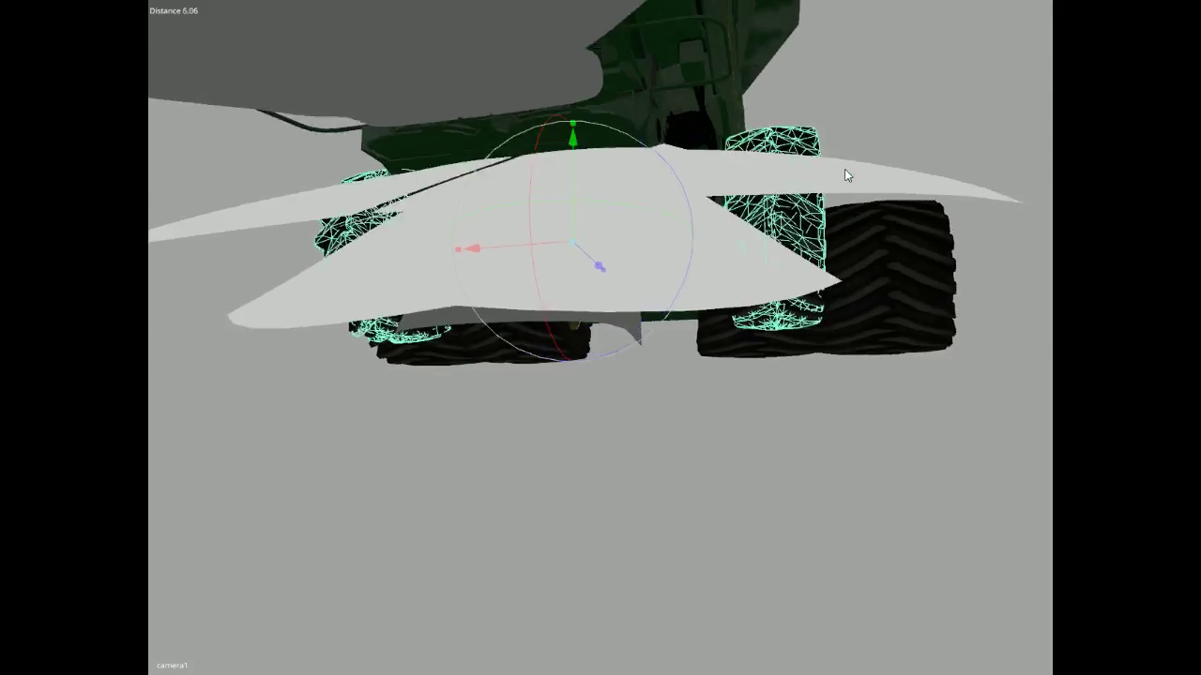
scroll(846, 172, "down", 2)
left_click_drag(715, 352, 894, 378, "alt")
scroll(626, 343, "up", 4)
scroll(676, 363, "up", 2)
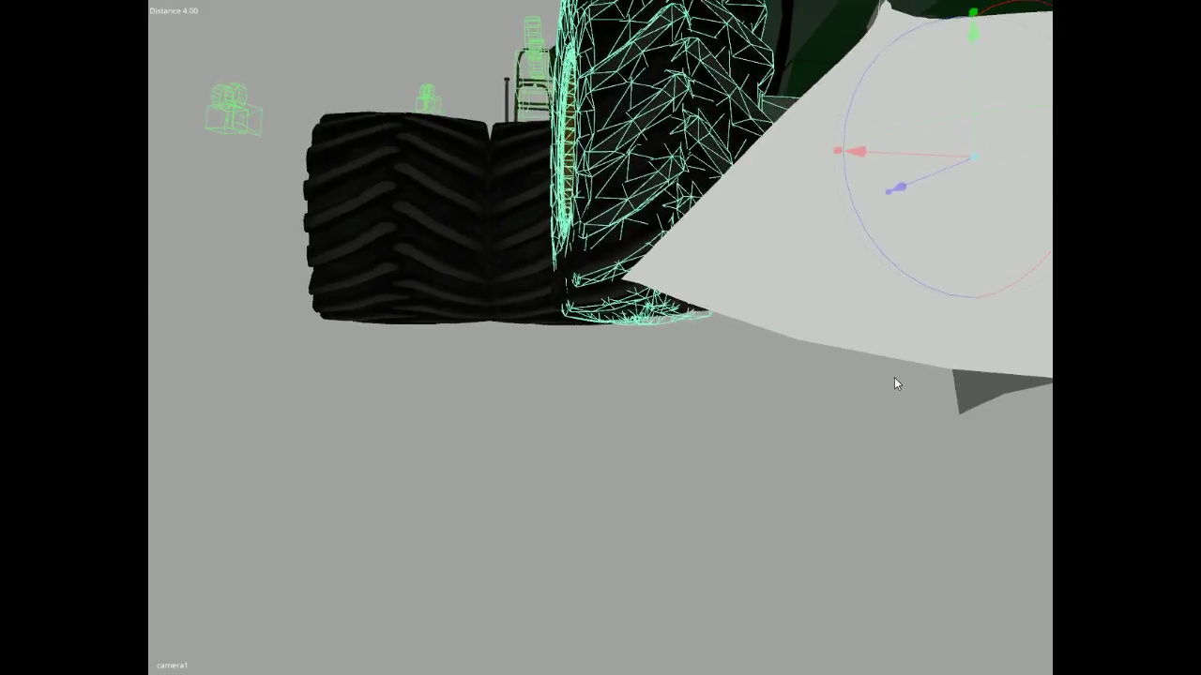
key("Escape")
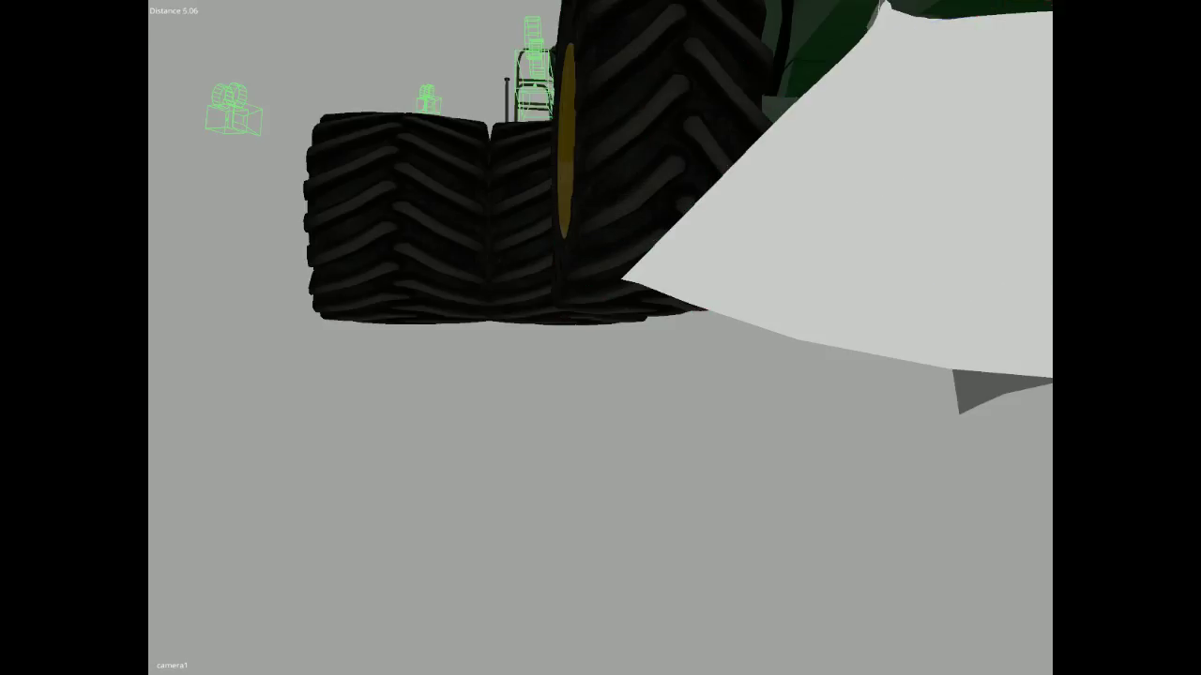
Select the combine's right rear wheel and scale it wider along its axle.
left_click_drag(352, 449, 276, 452, "alt")
scroll(629, 457, "up", 4)
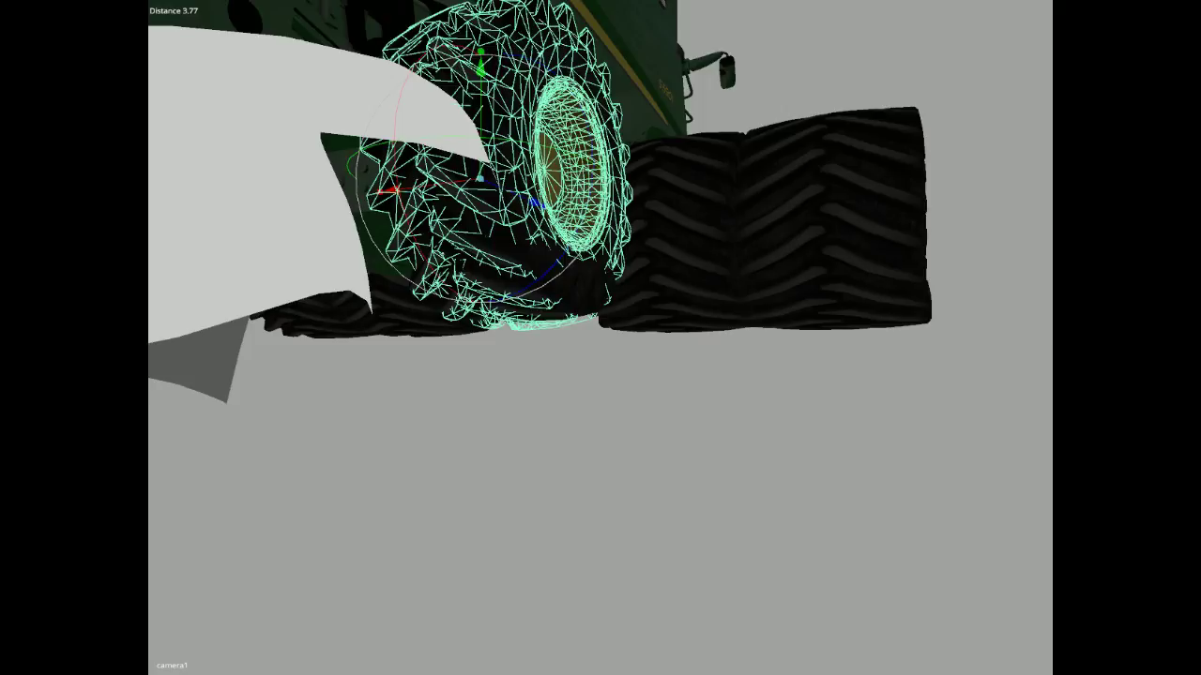
mouse_move(282, 457)
left_mouse_down("alt")
mouse_move(194, 443)
mouse_move(274, 446)
left_mouse_up("alt")
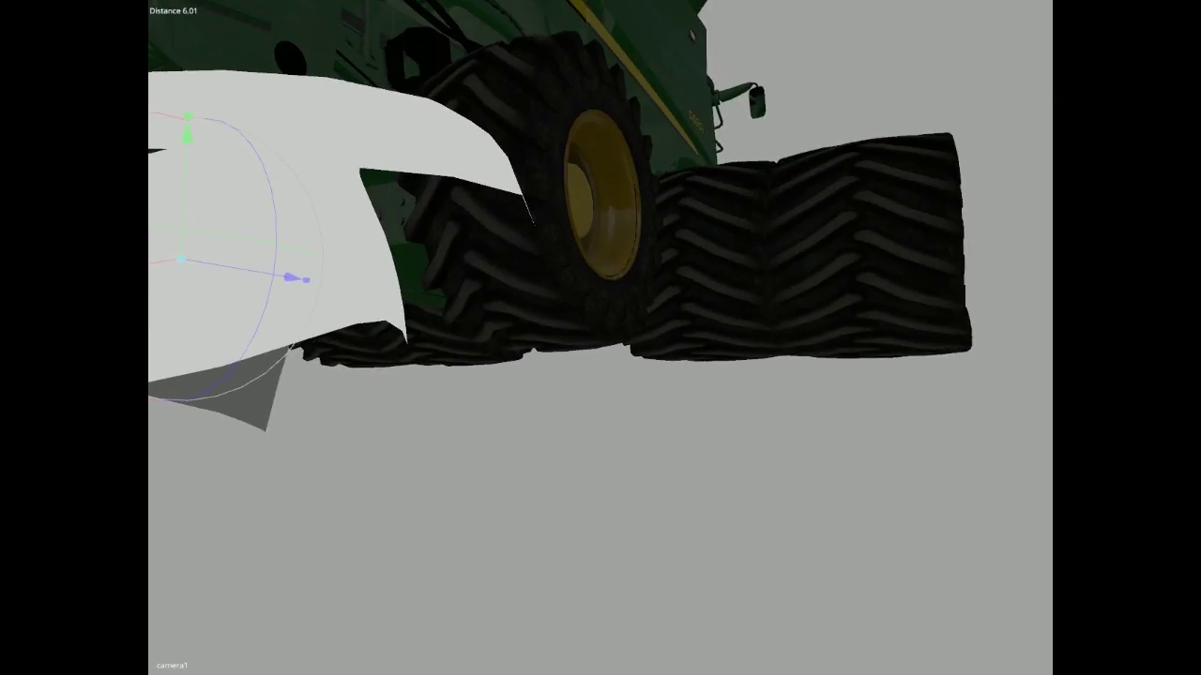
key("ctrl+z")
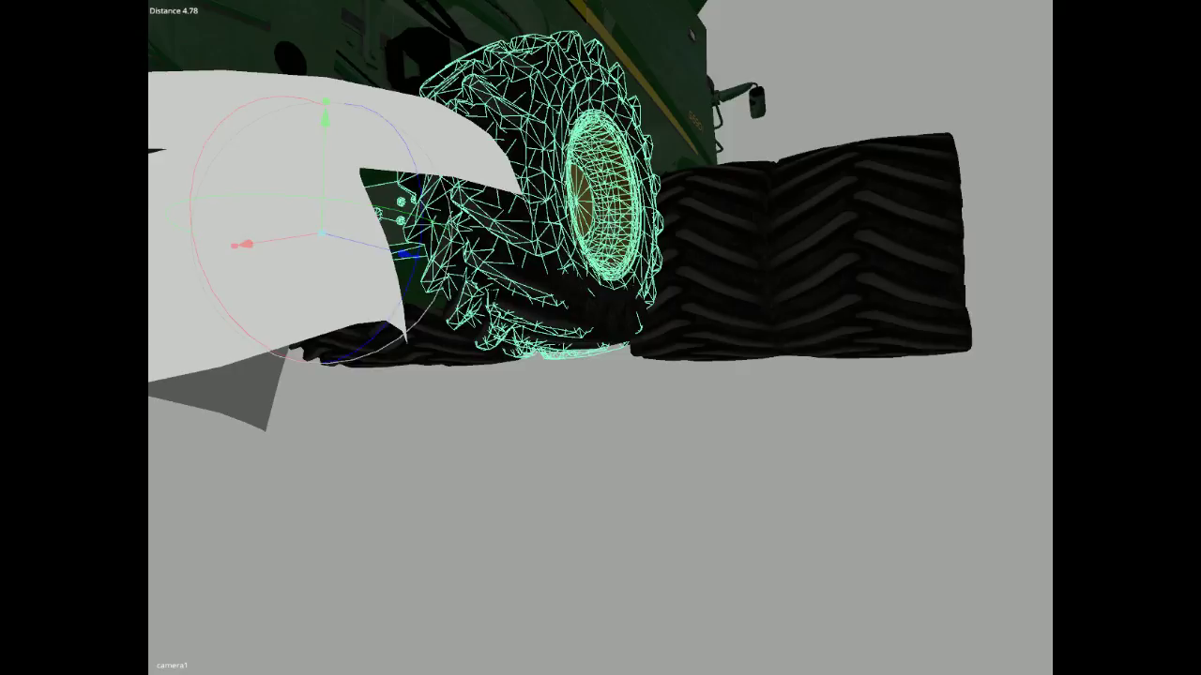
key("Down")
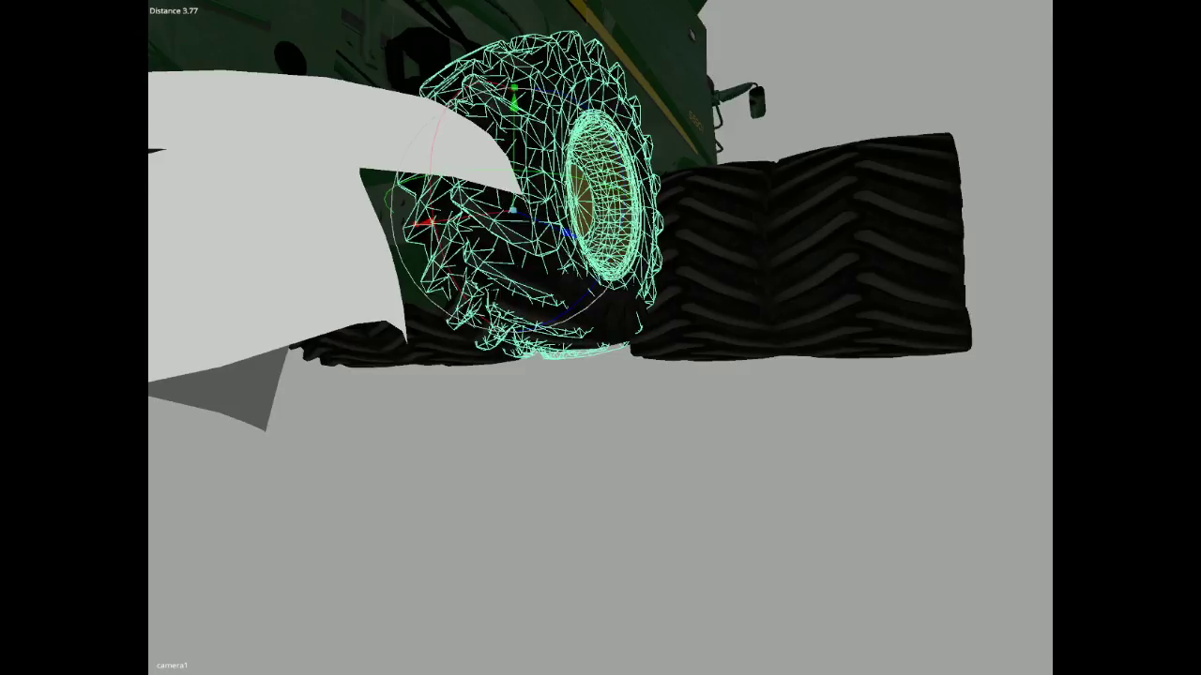
key("Return")
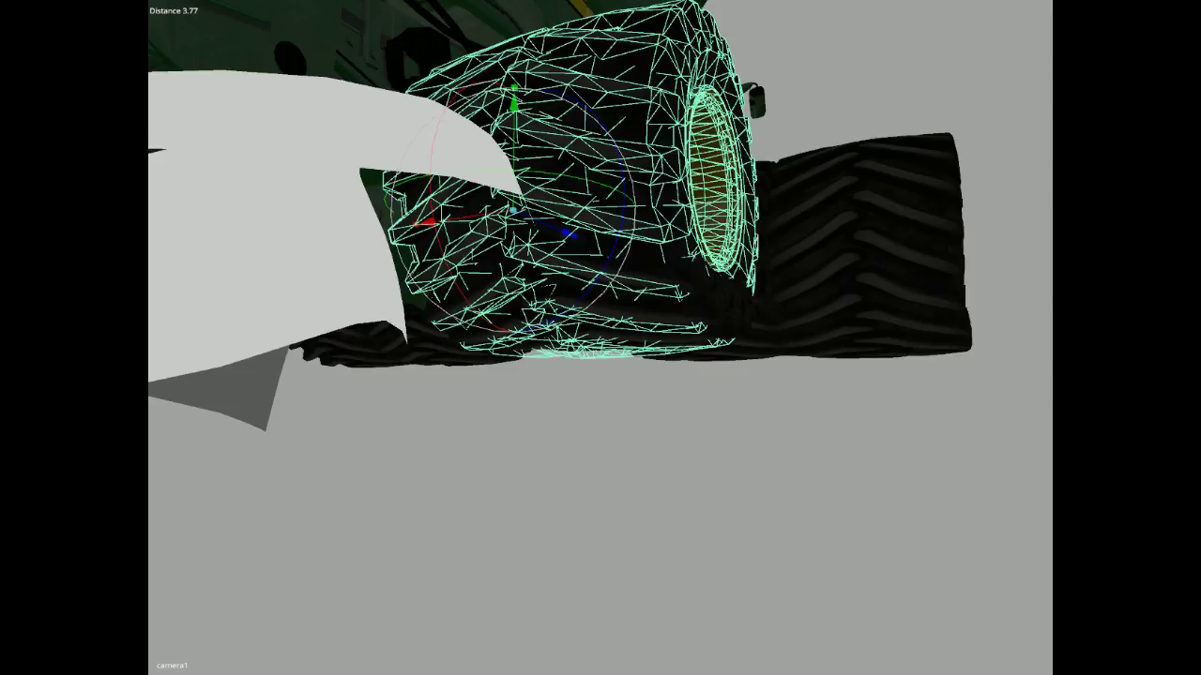
Move the outer right rear wheel outward along the axle until it sits beside the inner wheel.
left_click_drag(427, 221, 729, 522)
scroll(590, 504, "up", 3)
scroll(600, 496, "up", 2)
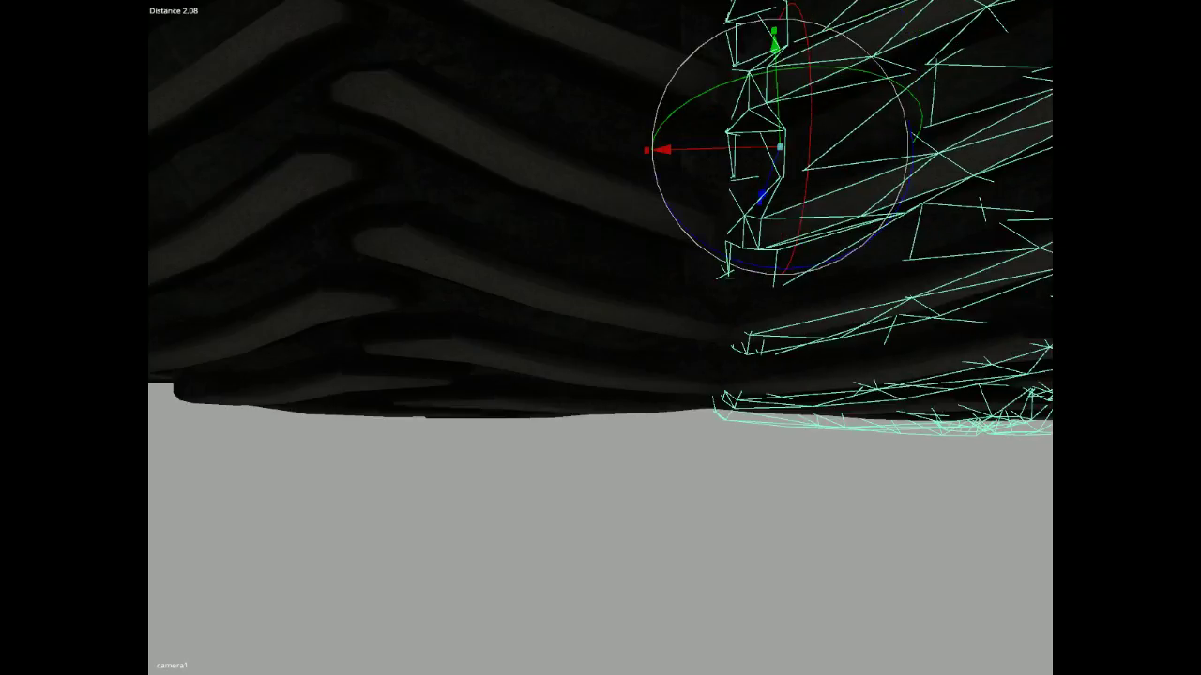
left_click(688, 513)
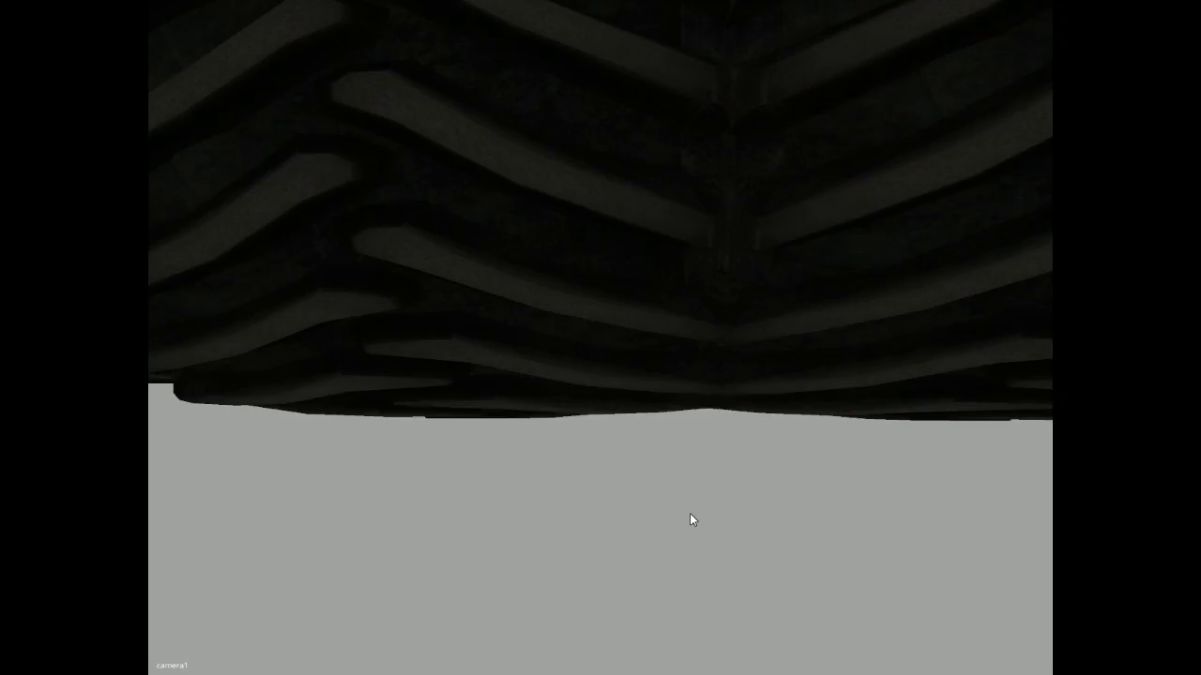
Fine-tune the outer right rear wheel's sideways position so its tyre meets the inner tyre without a gap.
left_click(838, 323)
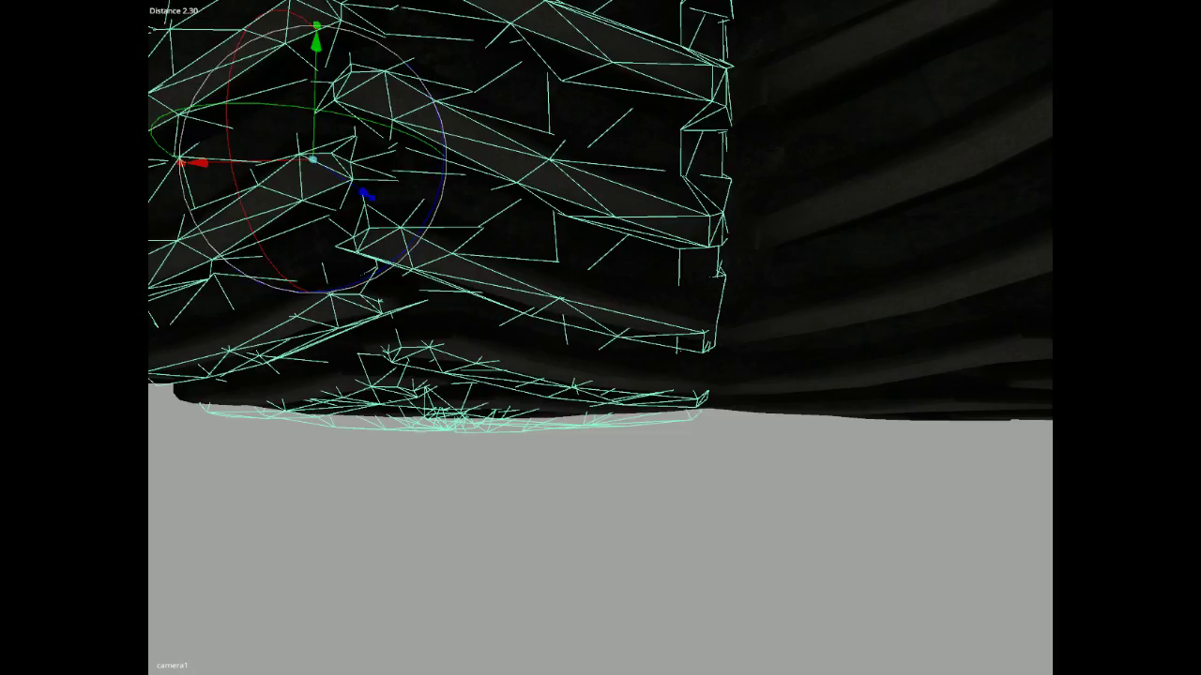
left_click(840, 256)
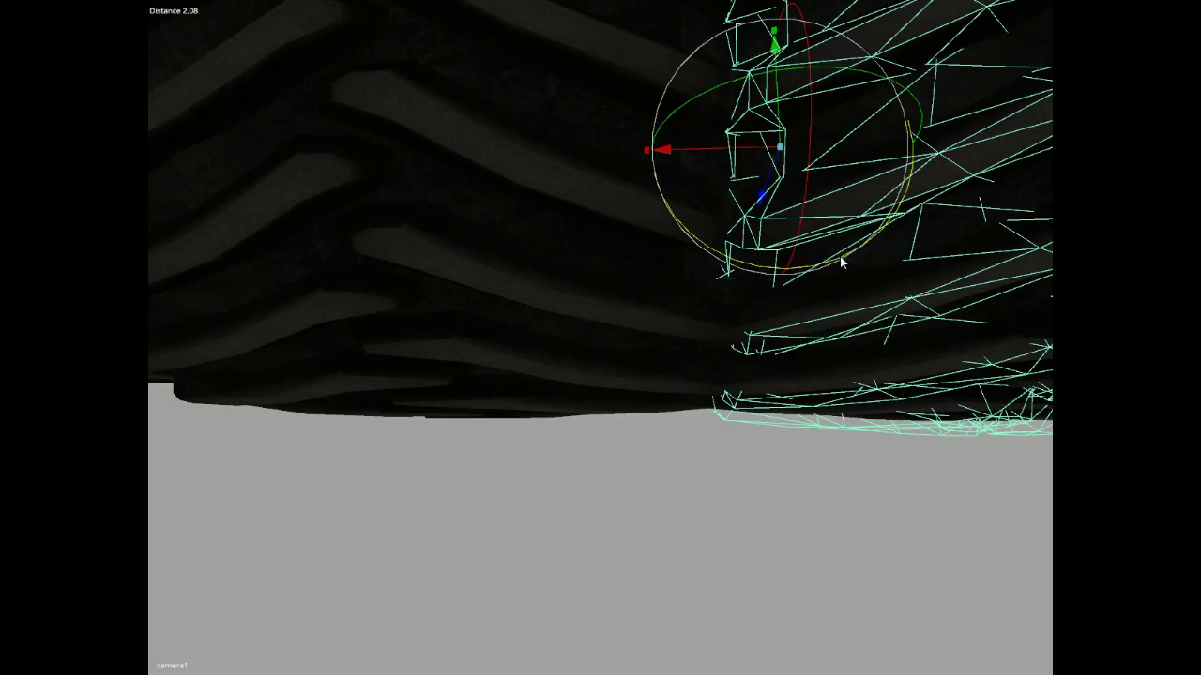
mouse_move(713, 150)
left_mouse_down()
mouse_move(754, 151)
mouse_move(723, 155)
left_mouse_up()
left_click(718, 539)
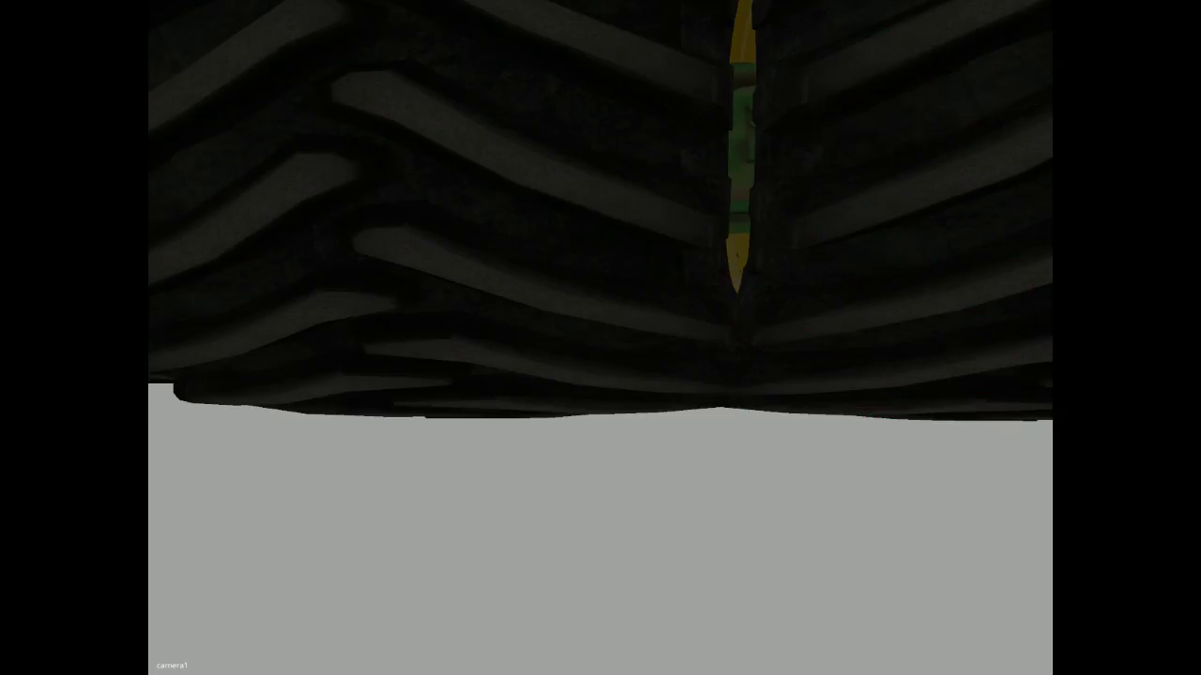
left_click_drag(719, 147, 706, 142)
left_click(810, 502)
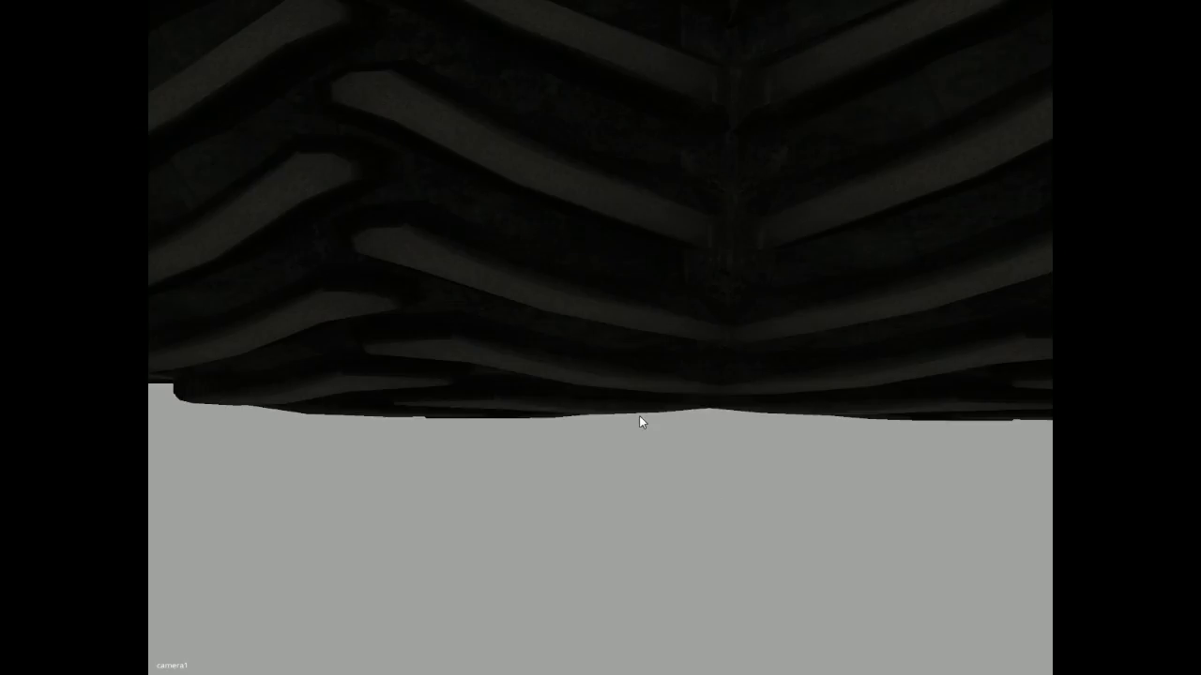
left_click(922, 213)
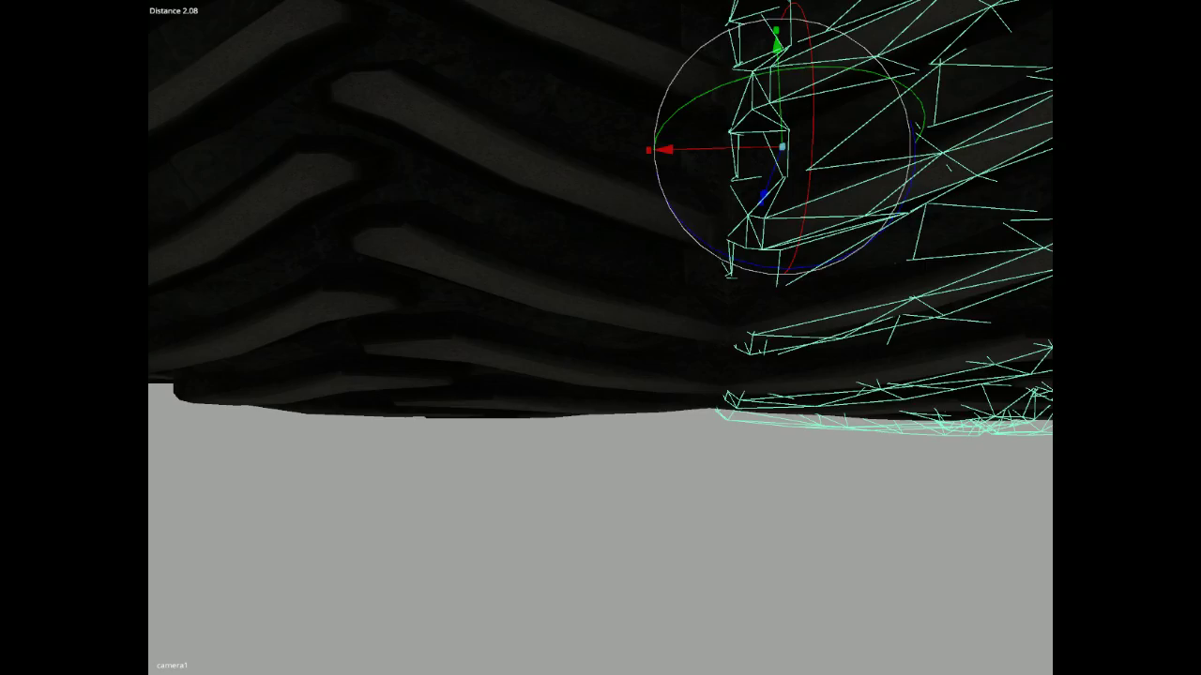
left_click(734, 463)
Select the combine's left rear wheel and scale it wider along its axle.
left_click_drag(713, 509, 804, 532, "alt")
scroll(408, 497, "up", 2)
scroll(409, 497, "up", 2)
scroll(908, 526, "down", 2)
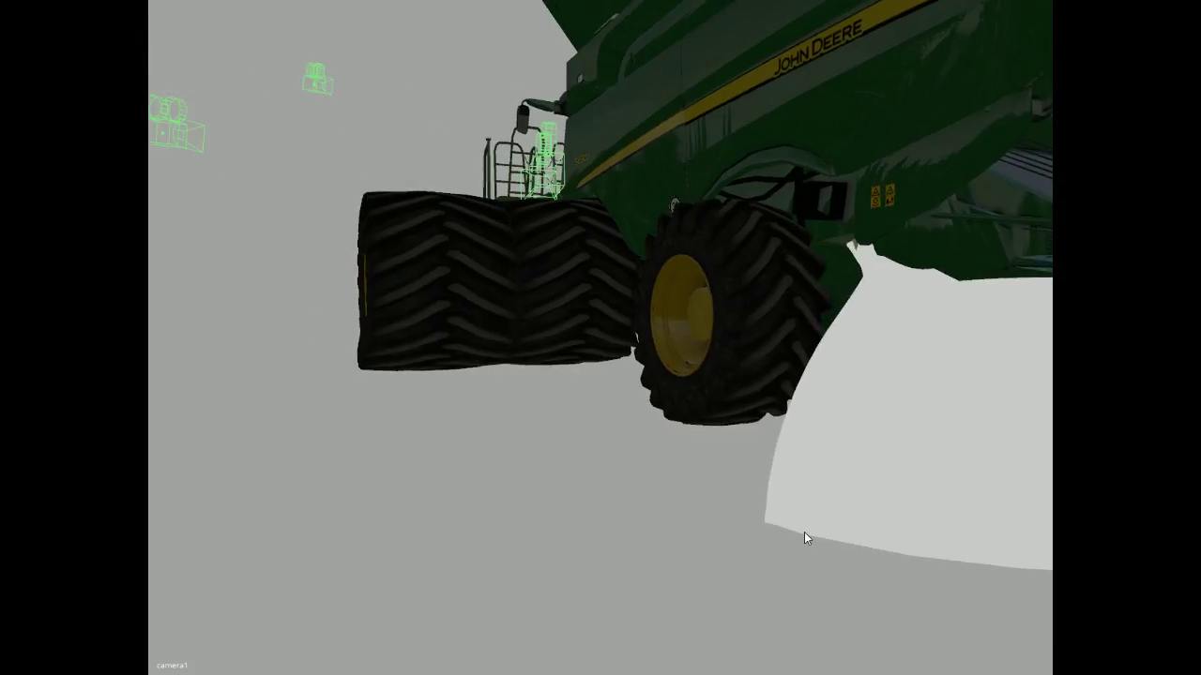
left_click(751, 319)
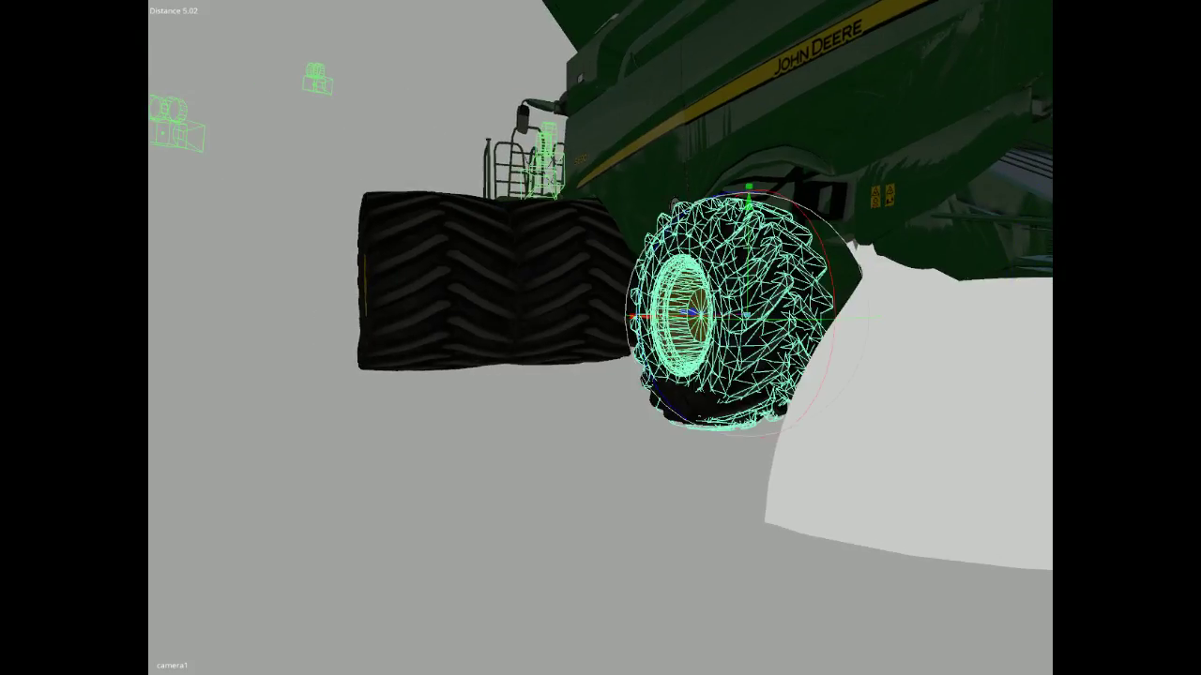
key("Return")
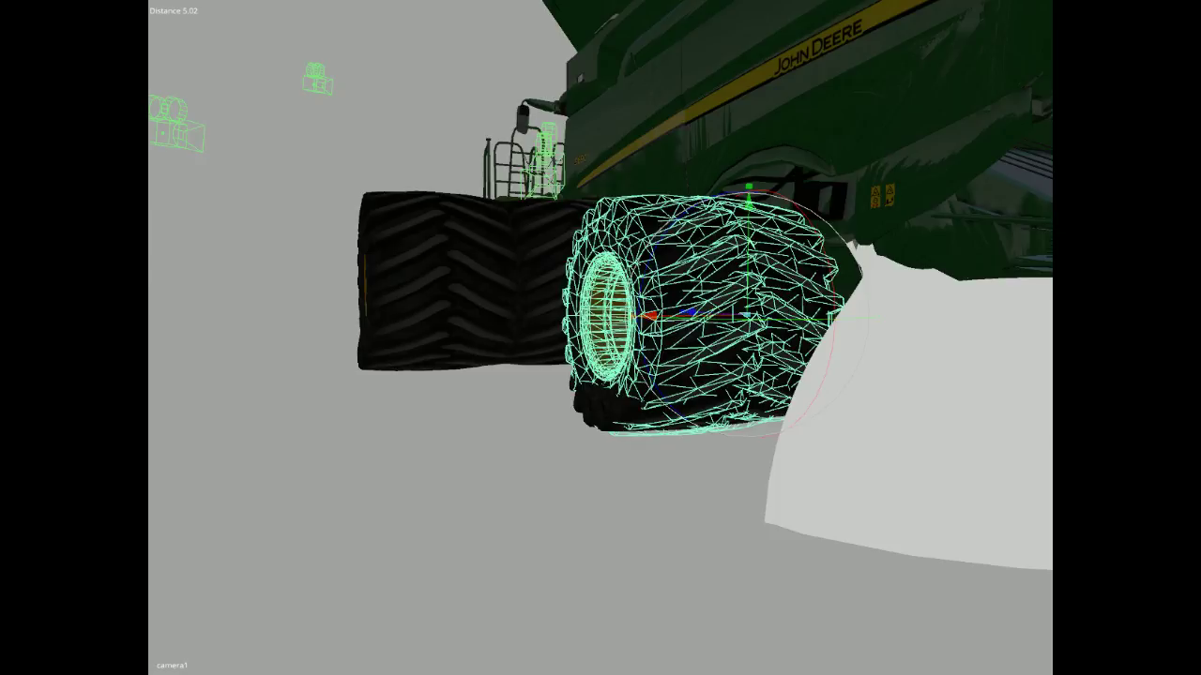
Move the outer left rear wheel outward along the axle so it forms a dual pair with the inner wheel.
left_click_drag(649, 316, 457, 320)
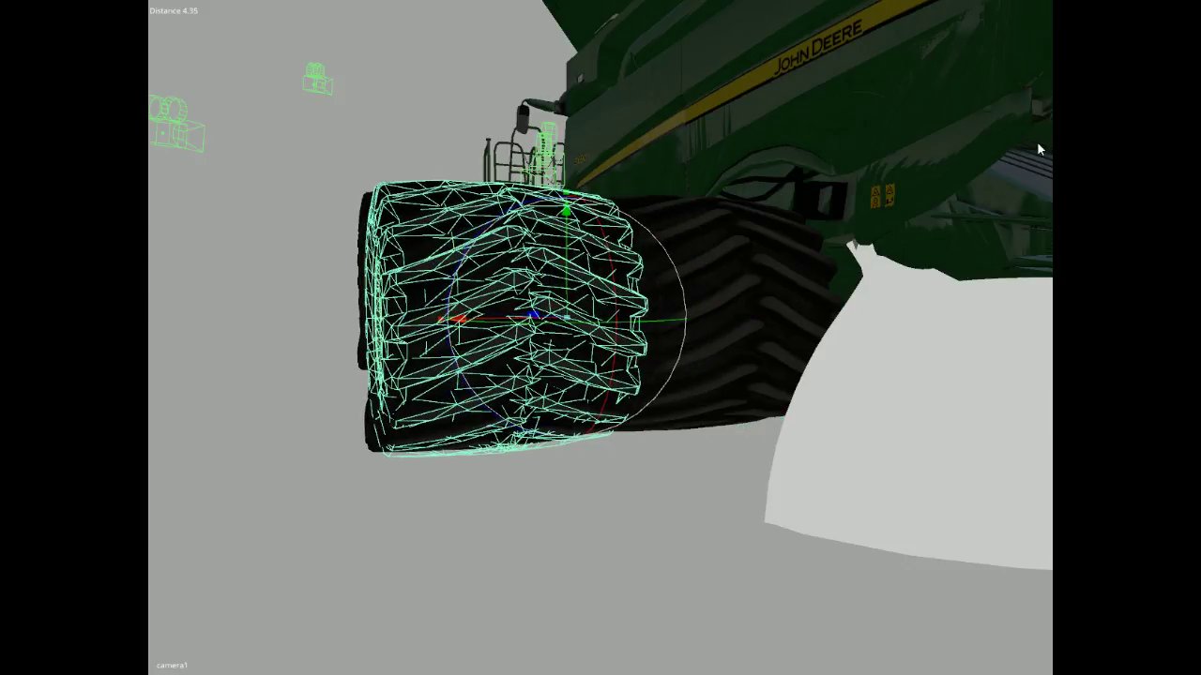
key("Return")
left_click(648, 539)
middle_click_drag(648, 539, 663, 548, "alt")
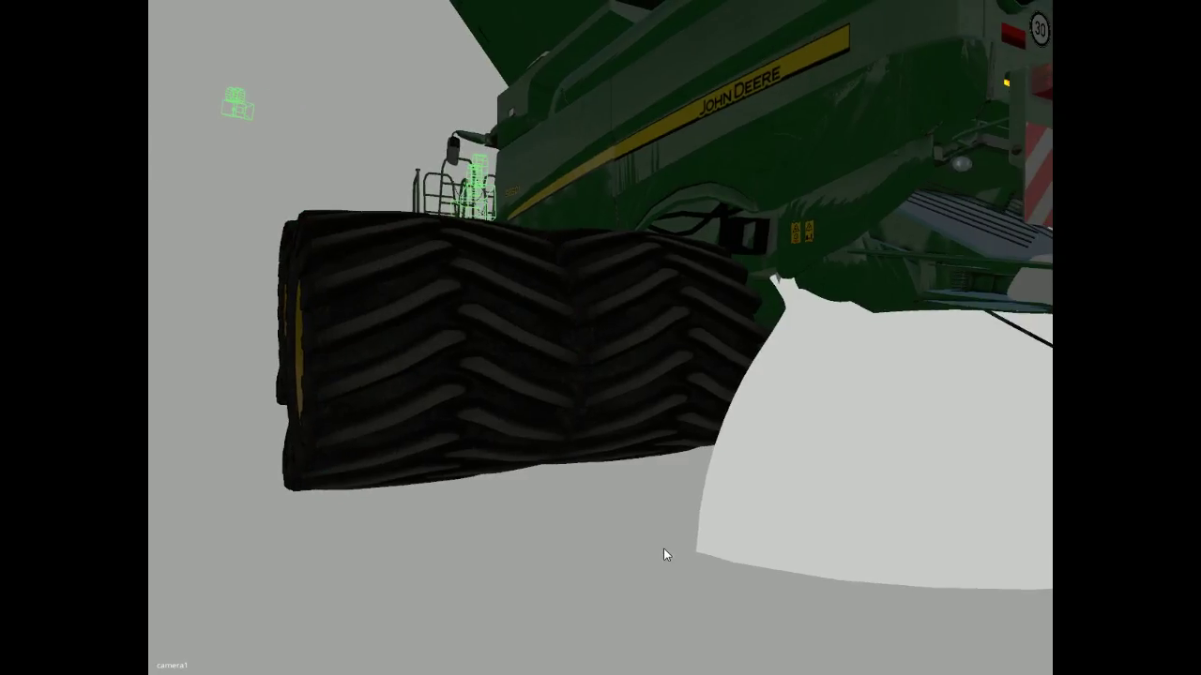
Examine the dual front and rear wheels from the rear, front and side of the combine.
scroll(665, 549, "up", 5)
scroll(666, 551, "down", 5)
left_click_drag(666, 552, 526, 530, "alt")
scroll(526, 530, "up", 2)
scroll(527, 530, "up", 3)
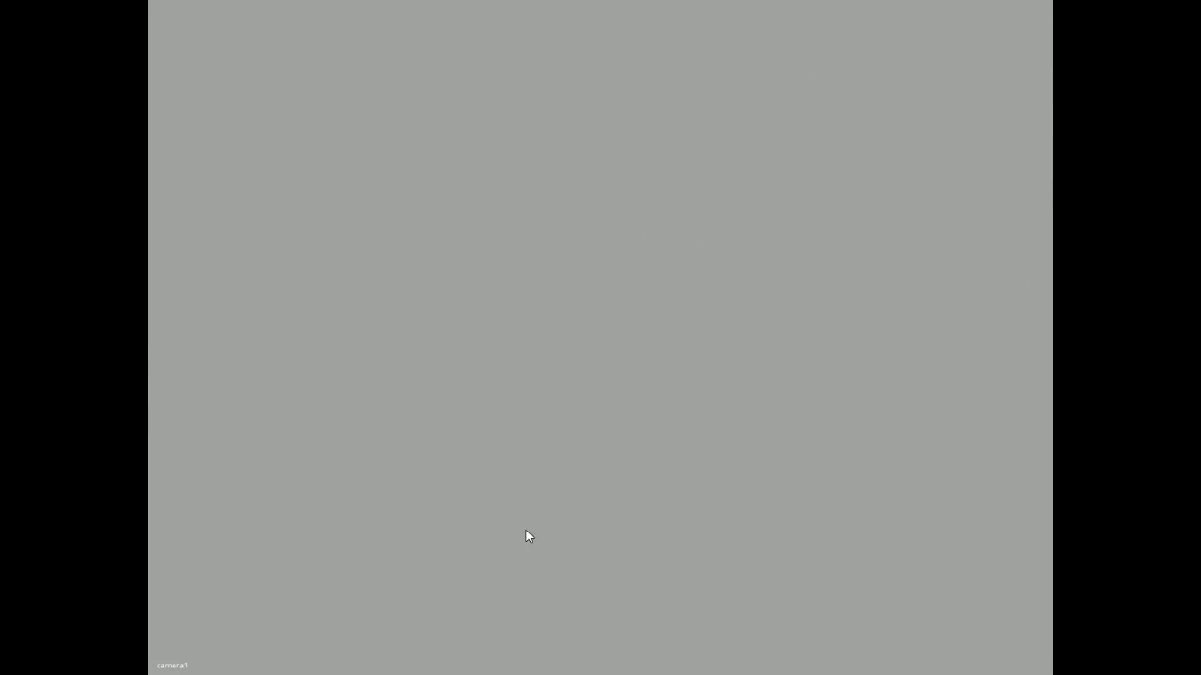
left_click_drag(785, 563, 856, 574, "alt")
scroll(497, 472, "up", 4)
scroll(777, 536, "down", 3)
left_click_drag(776, 535, 681, 559, "alt")
scroll(671, 532, "down", 3)
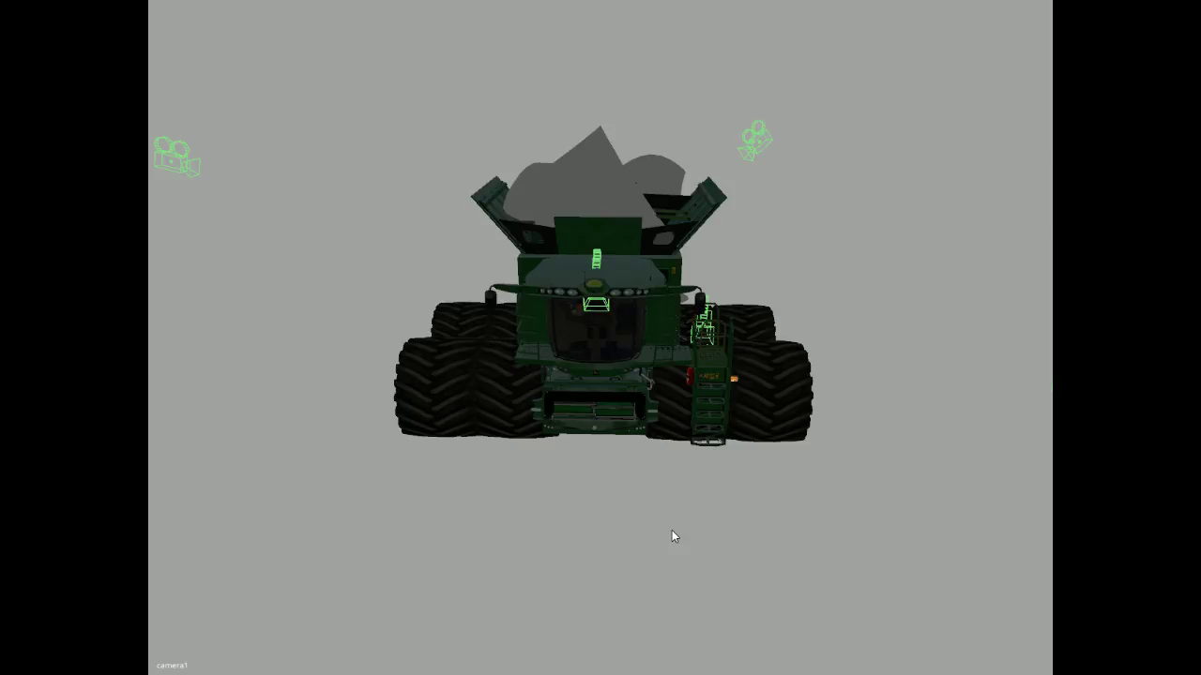
left_click_drag(509, 482, 510, 522, "alt")
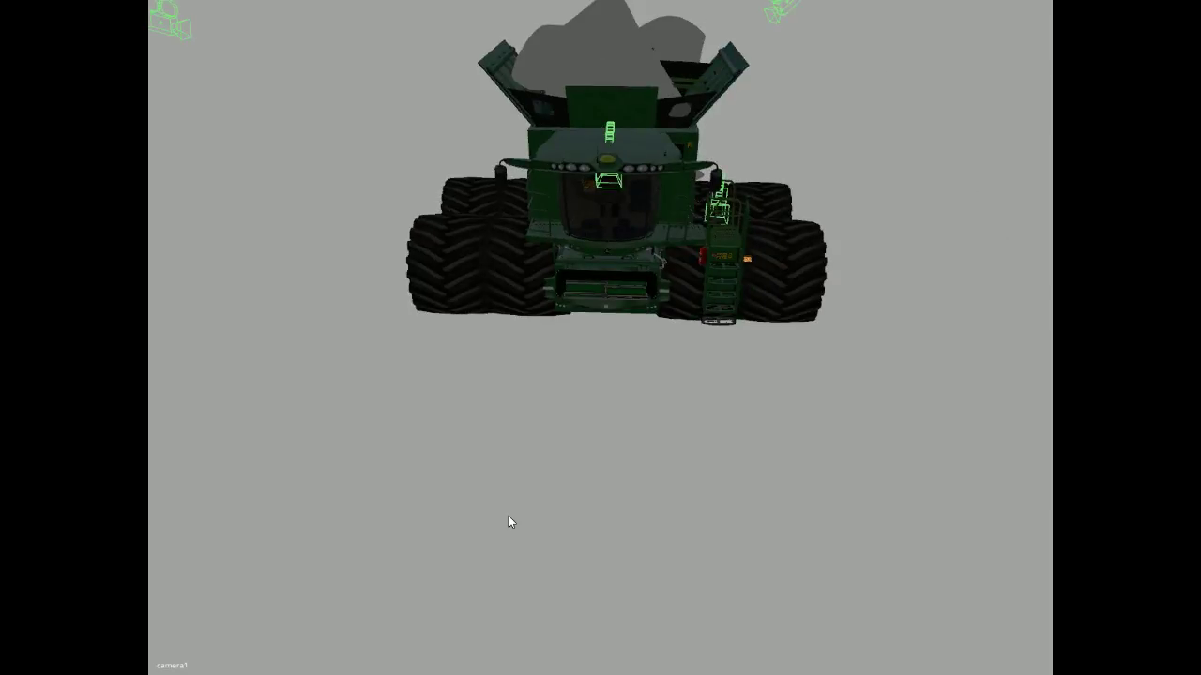
left_click_drag(510, 523, 715, 430, "alt")
scroll(483, 436, "up", 3)
scroll(425, 403, "up", 5)
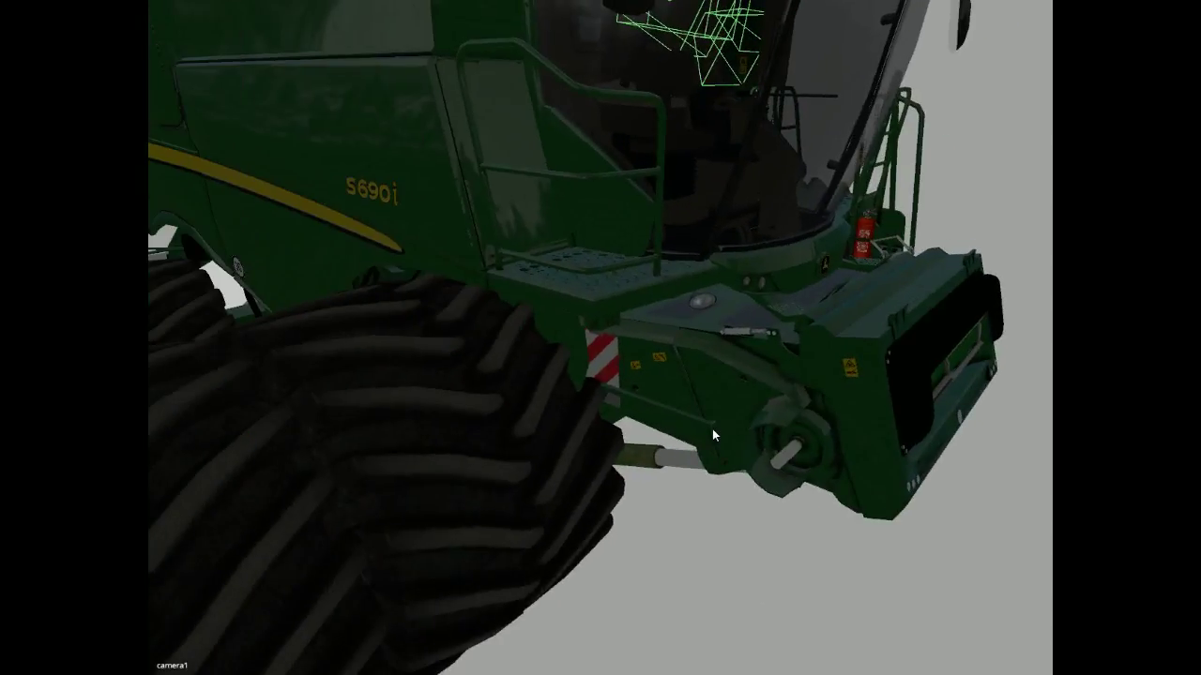
scroll(715, 430, "down", 5)
scroll(716, 429, "down", 5)
left_click_drag(622, 497, 556, 462, "alt")
scroll(707, 461, "up", 3)
scroll(688, 431, "up", 3)
scroll(482, 526, "up", 10)
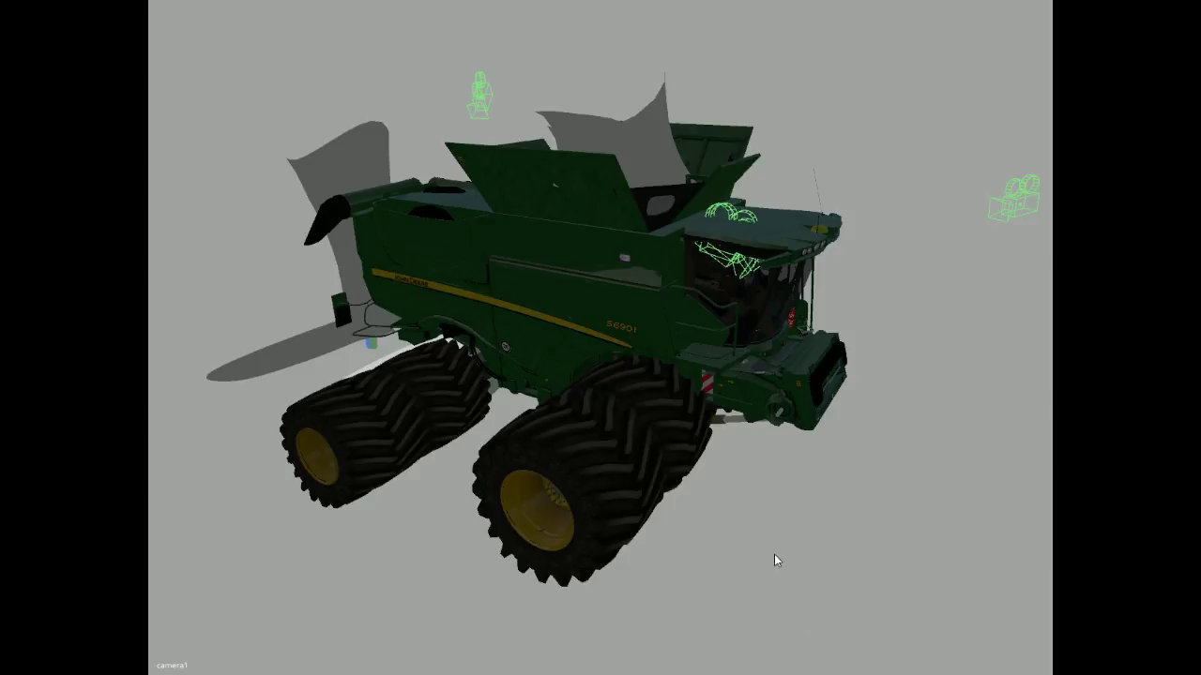
Reduce the width of the inner and outer right rear wheels.
left_click_drag(763, 566, 687, 546, "alt")
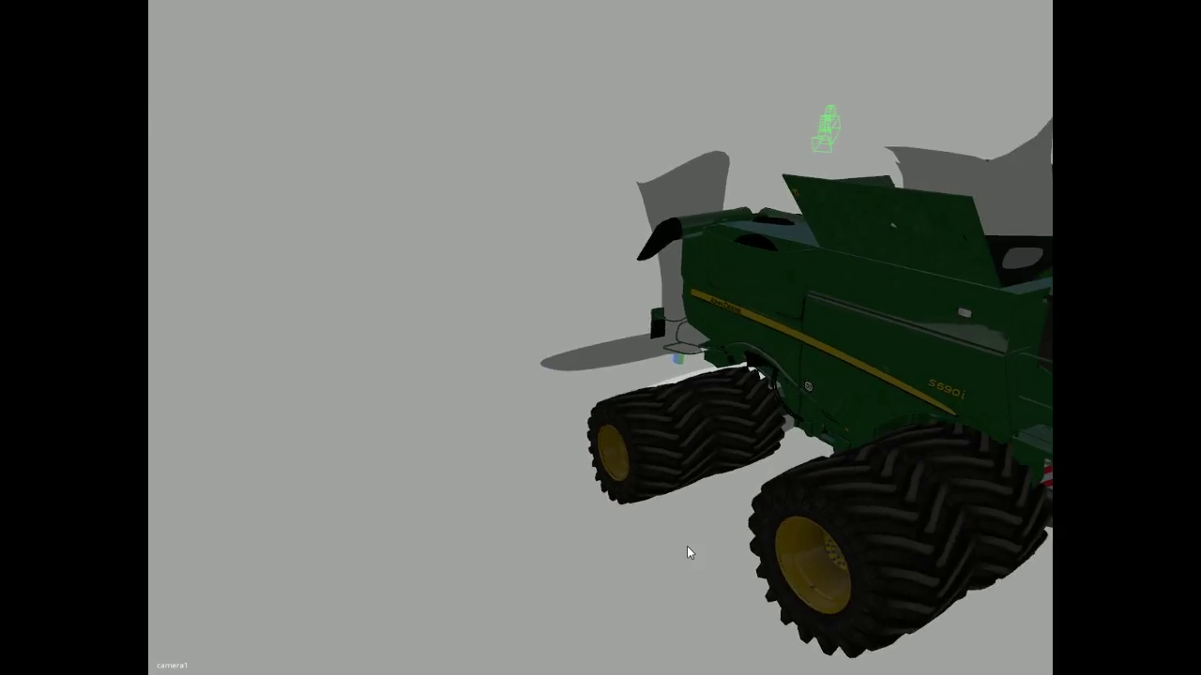
left_click(735, 424)
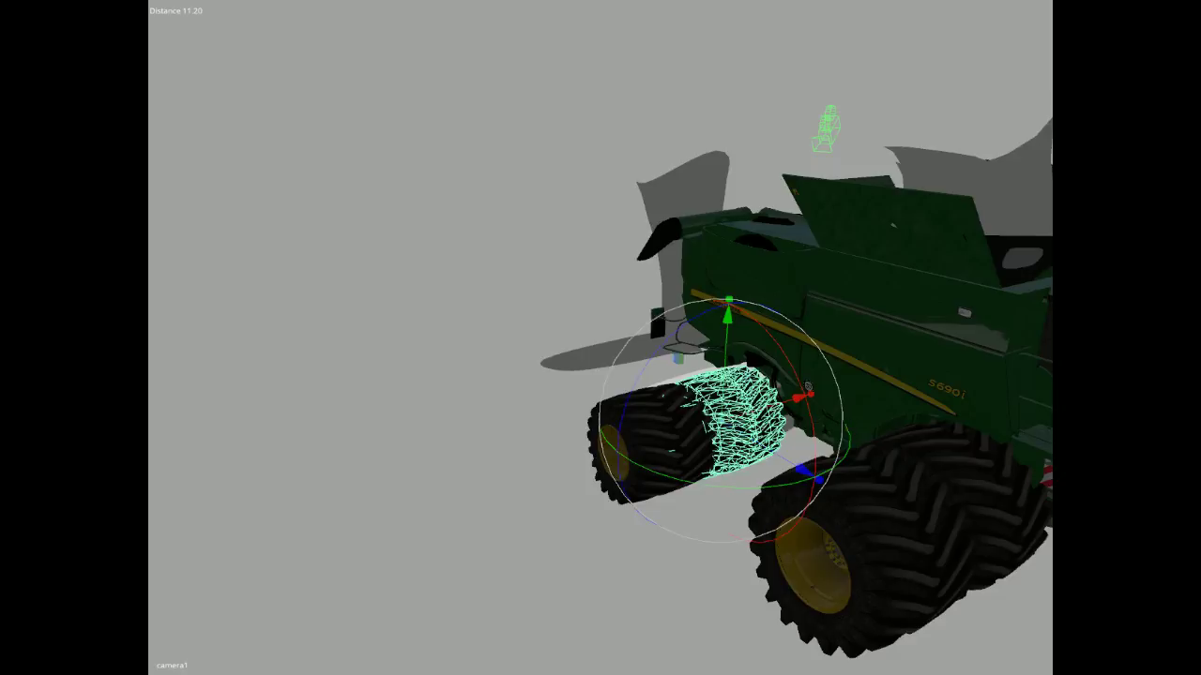
key("Up")
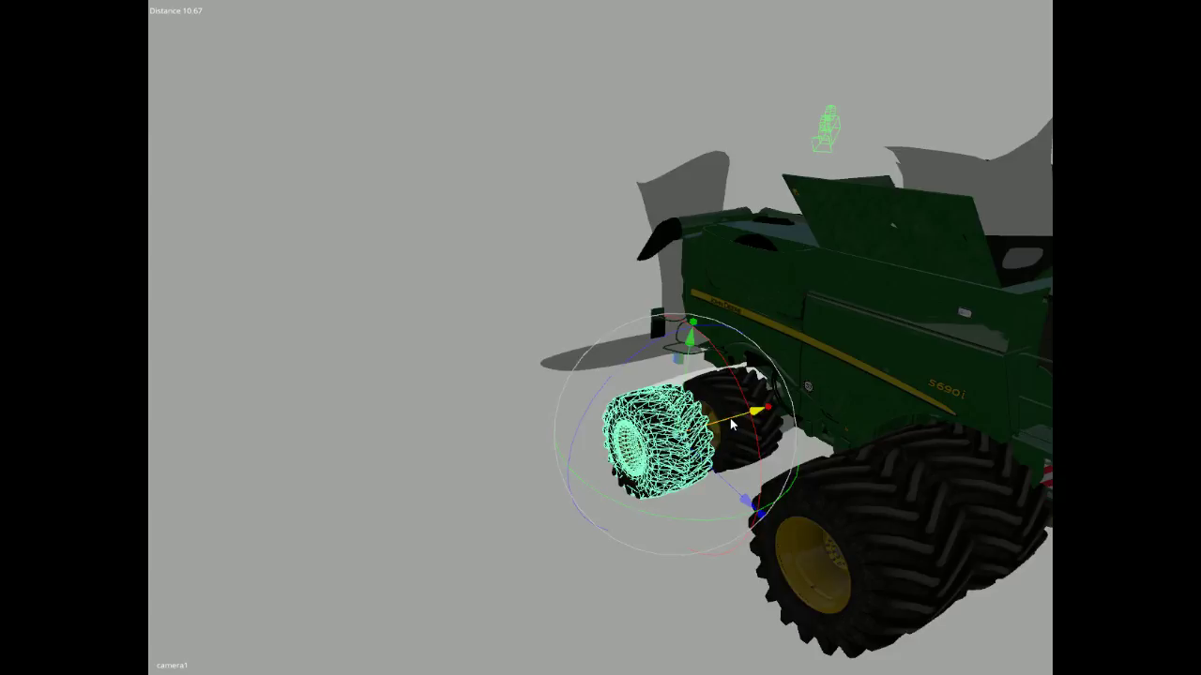
scroll(767, 607, "up", 2)
scroll(779, 602, "up", 6)
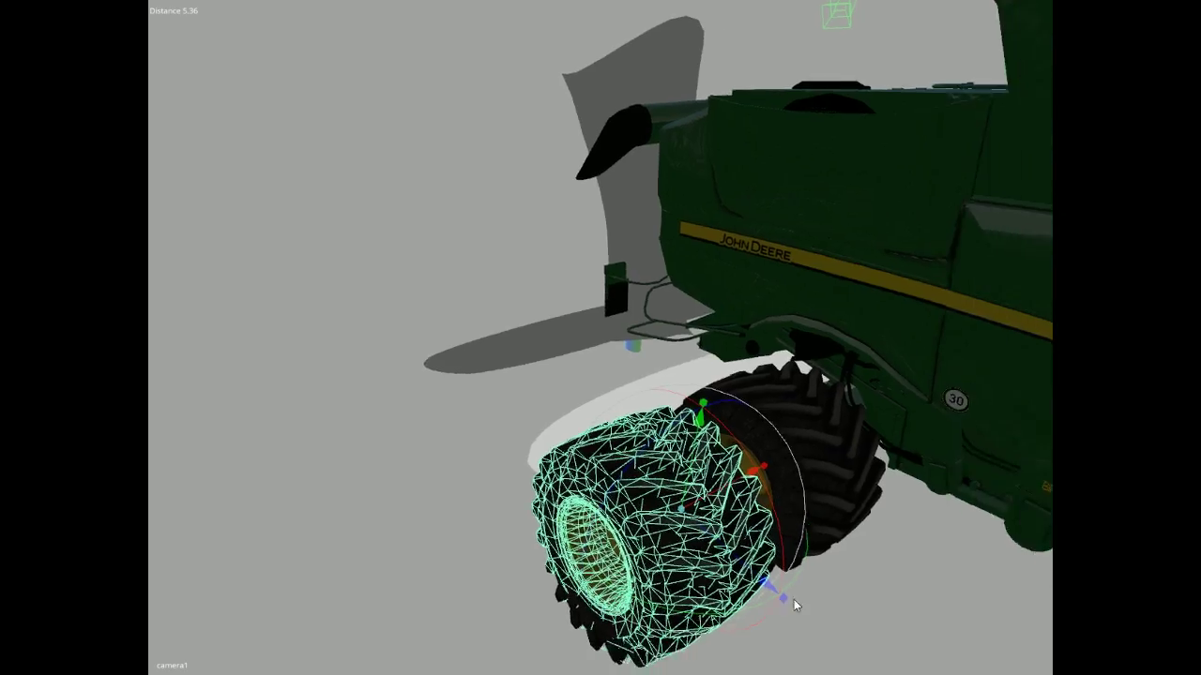
Move the outer right rear wheel inward along the axle until its tyre meets the inner tyre.
left_click_drag(650, 453, 685, 443)
left_click_drag(420, 546, 613, 549, "alt")
scroll(348, 531, "up", 6)
scroll(661, 552, "up", 2)
middle_click_drag(661, 558, 872, 536)
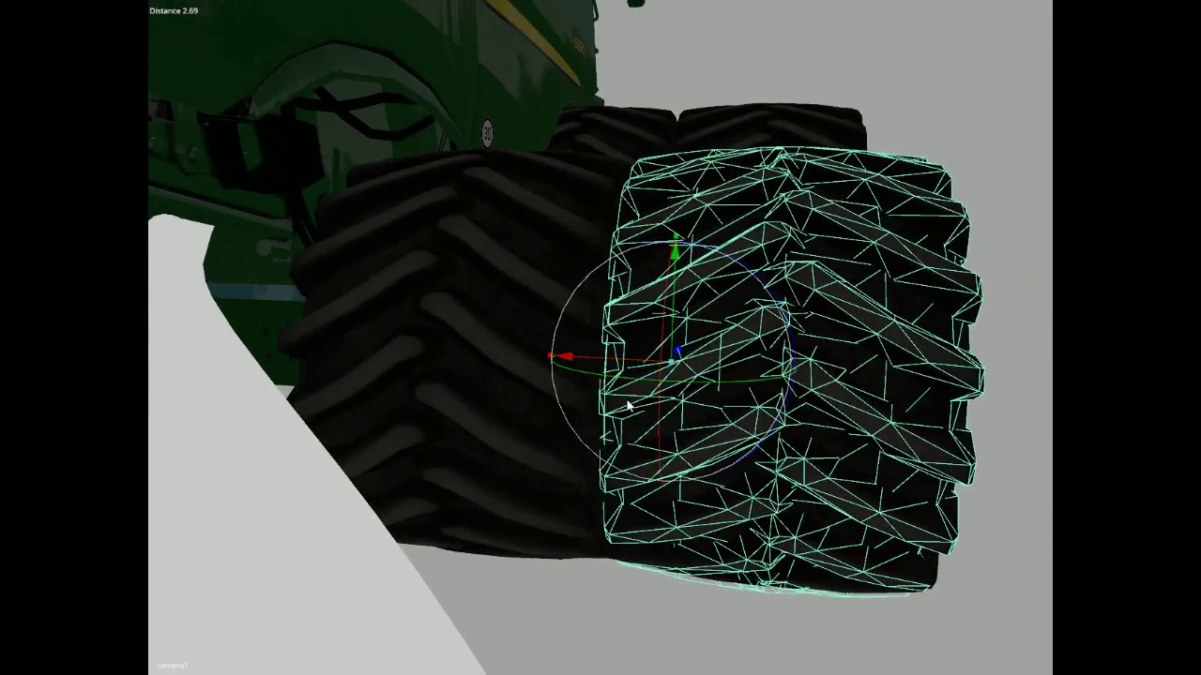
left_click(645, 648)
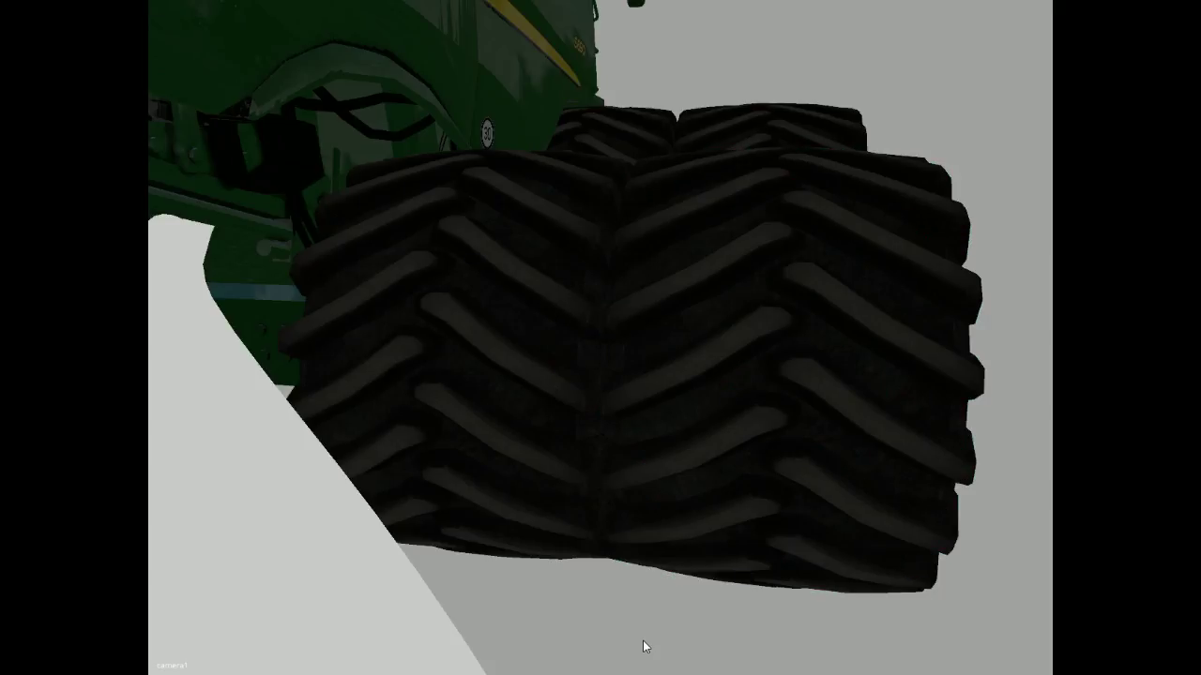
Select the inner left rear wheel and reduce its width.
left_click(651, 405)
key("Up")
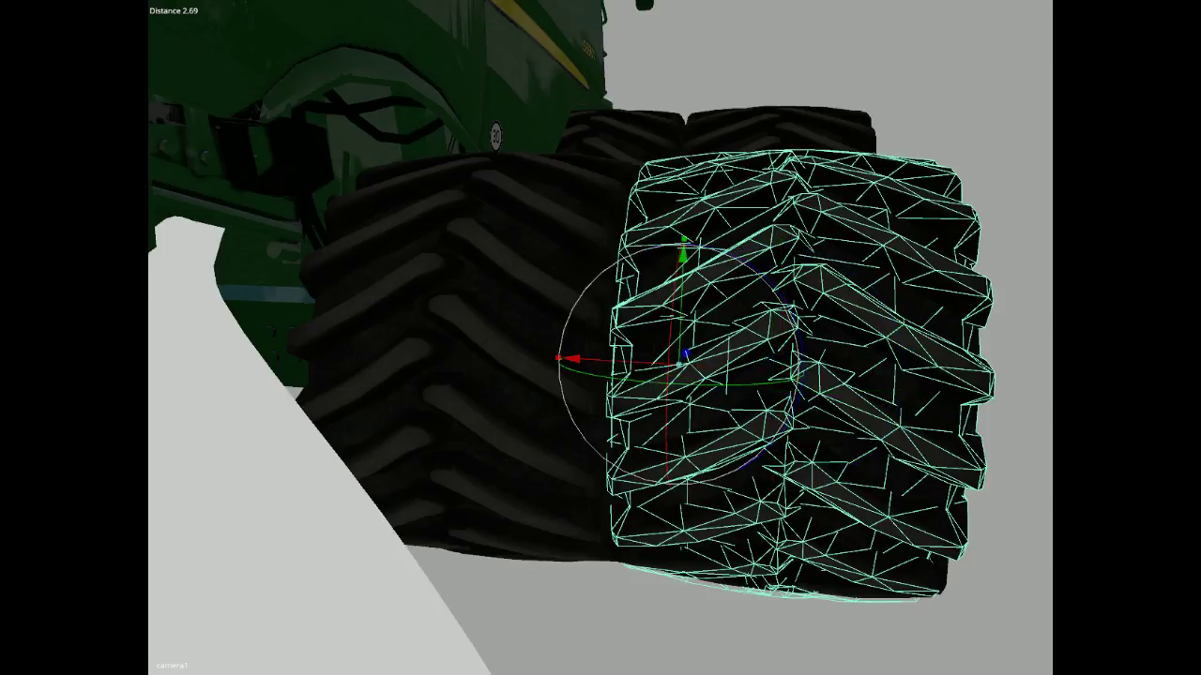
left_click_drag(519, 623, 609, 619, "alt")
left_click(694, 509)
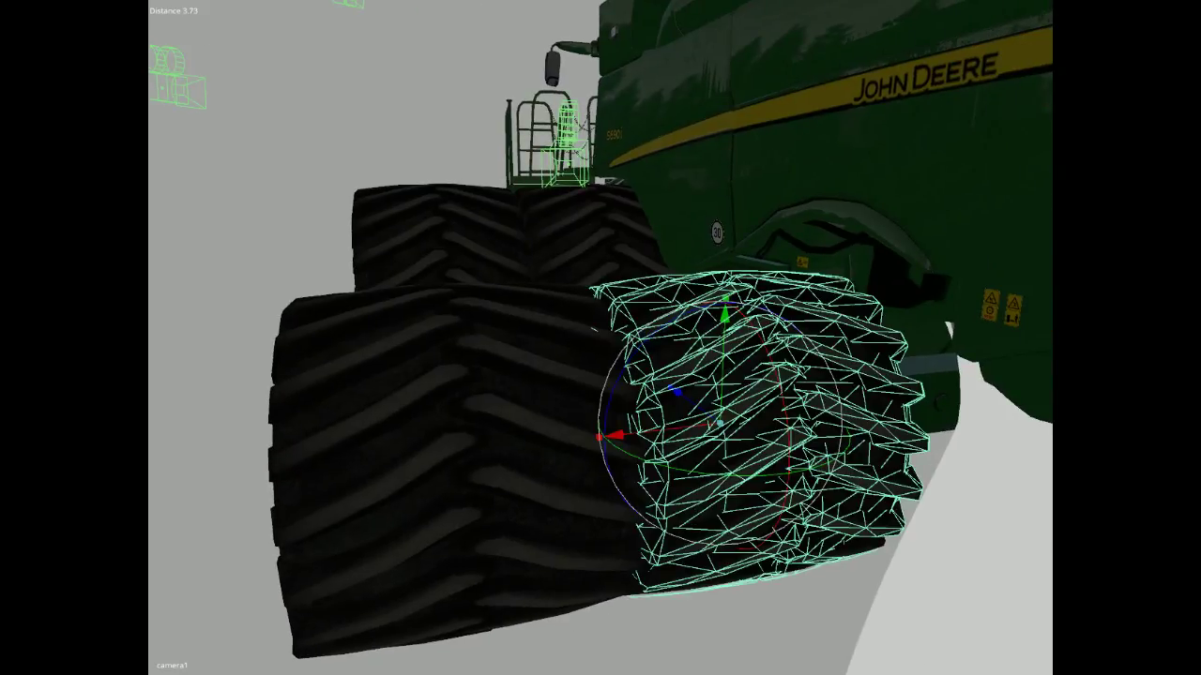
key("Up")
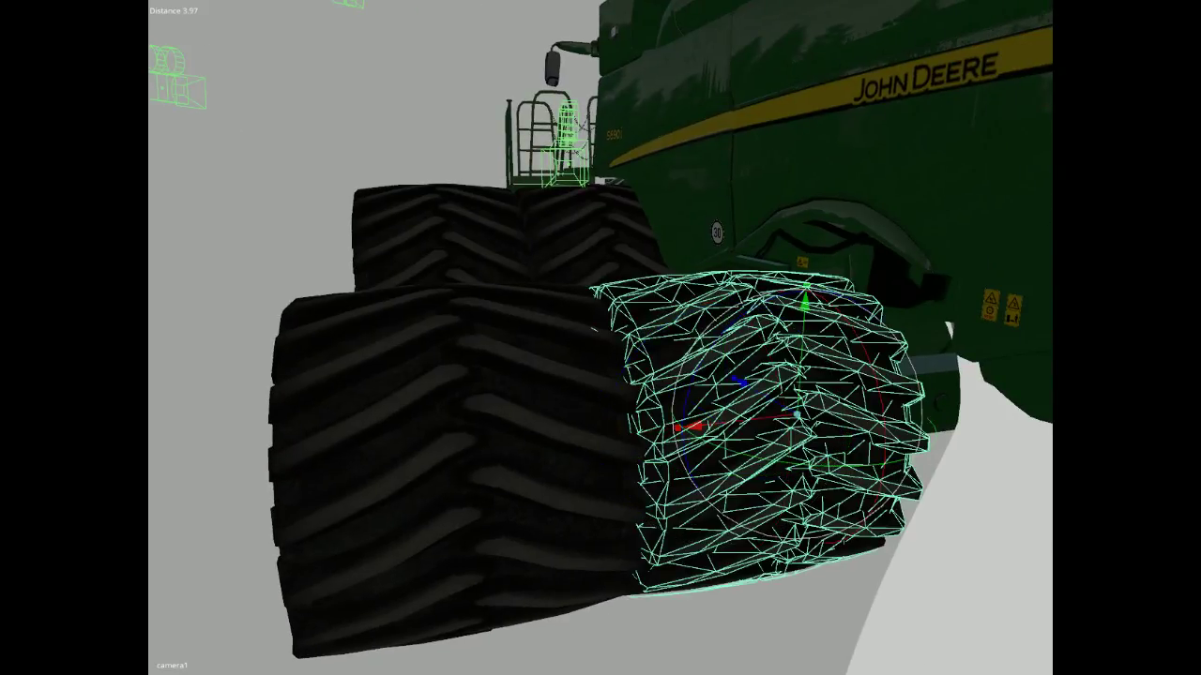
left_click_drag(760, 461, 811, 466)
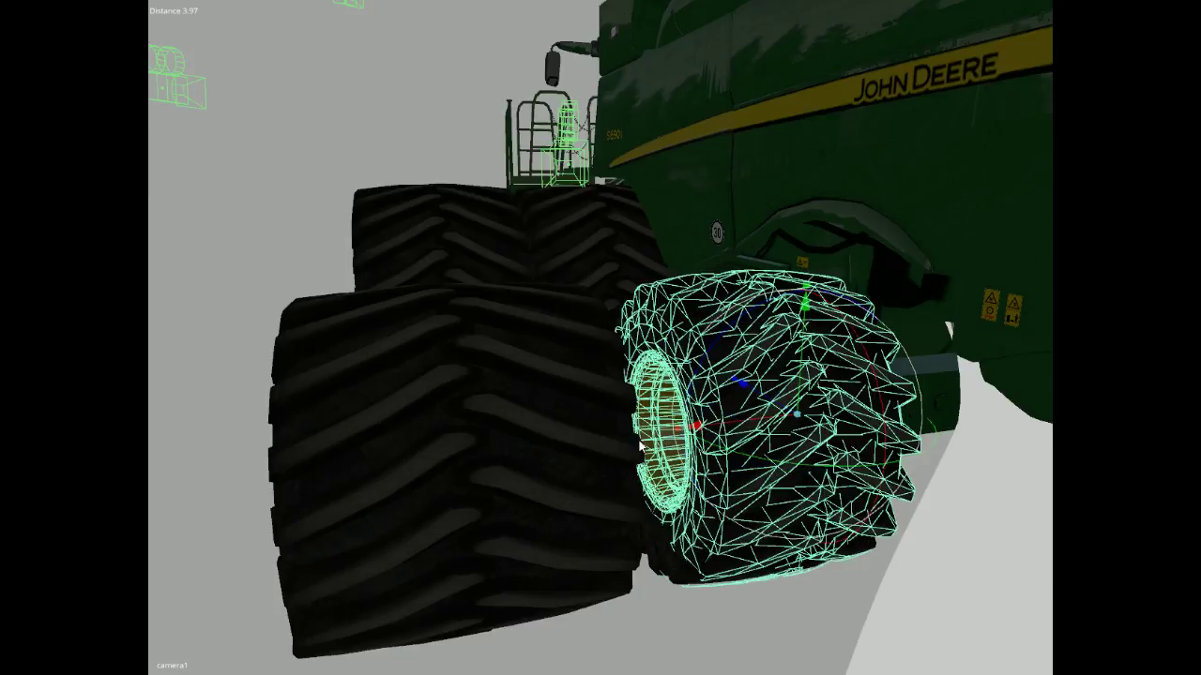
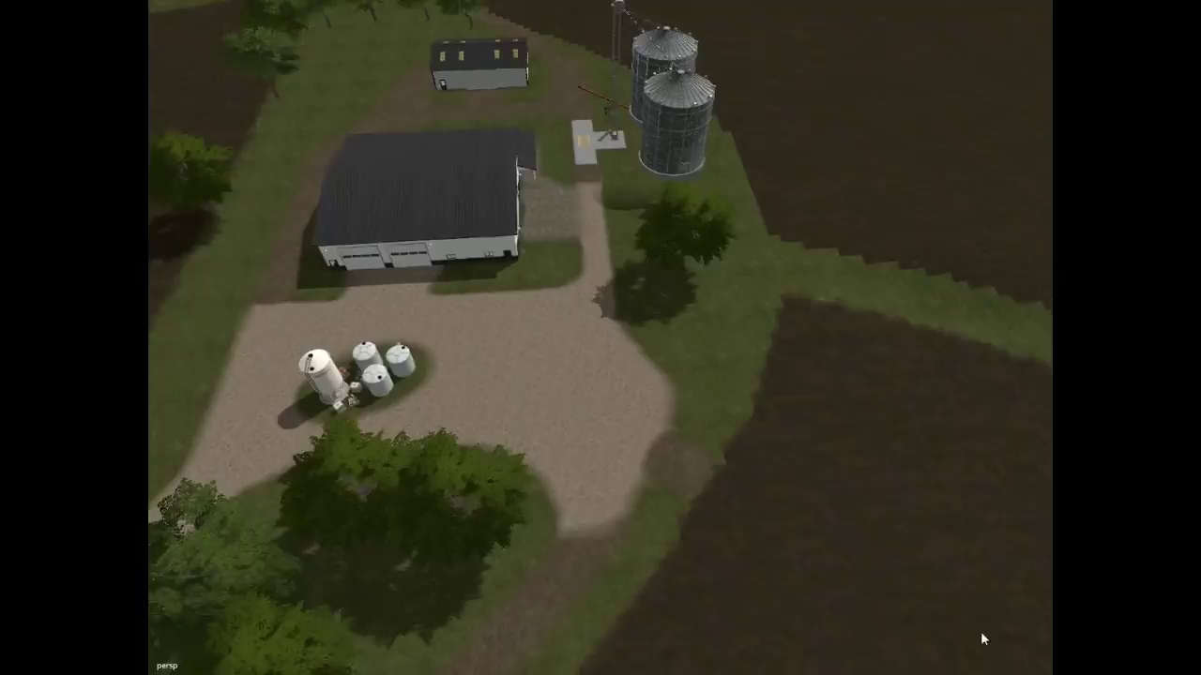
Select the grey metal shed with black trim on the farm map, viewed from its gable end.
left_click_drag(981, 633, 579, 441, "alt")
scroll(697, 470, "up", 10)
scroll(706, 489, "up", 2)
scroll(707, 489, "up", 5)
key("a")
scroll(776, 534, "up", 3)
scroll(816, 539, "up", 4)
scroll(827, 513, "up", 3)
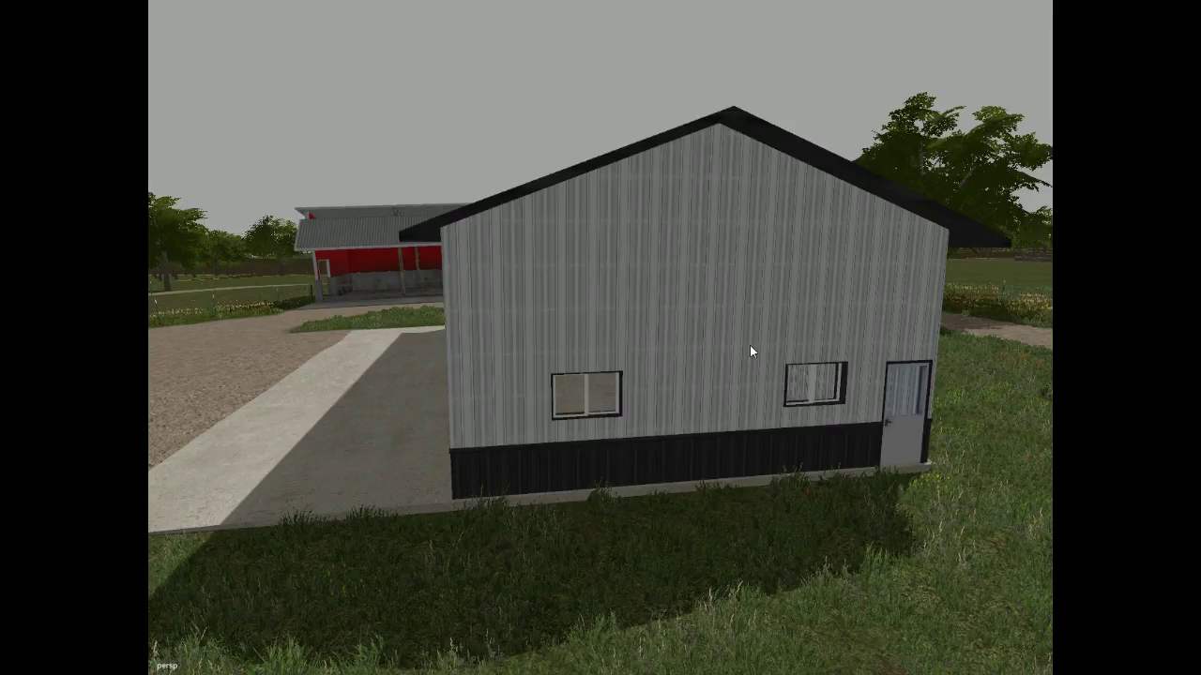
left_click(696, 327)
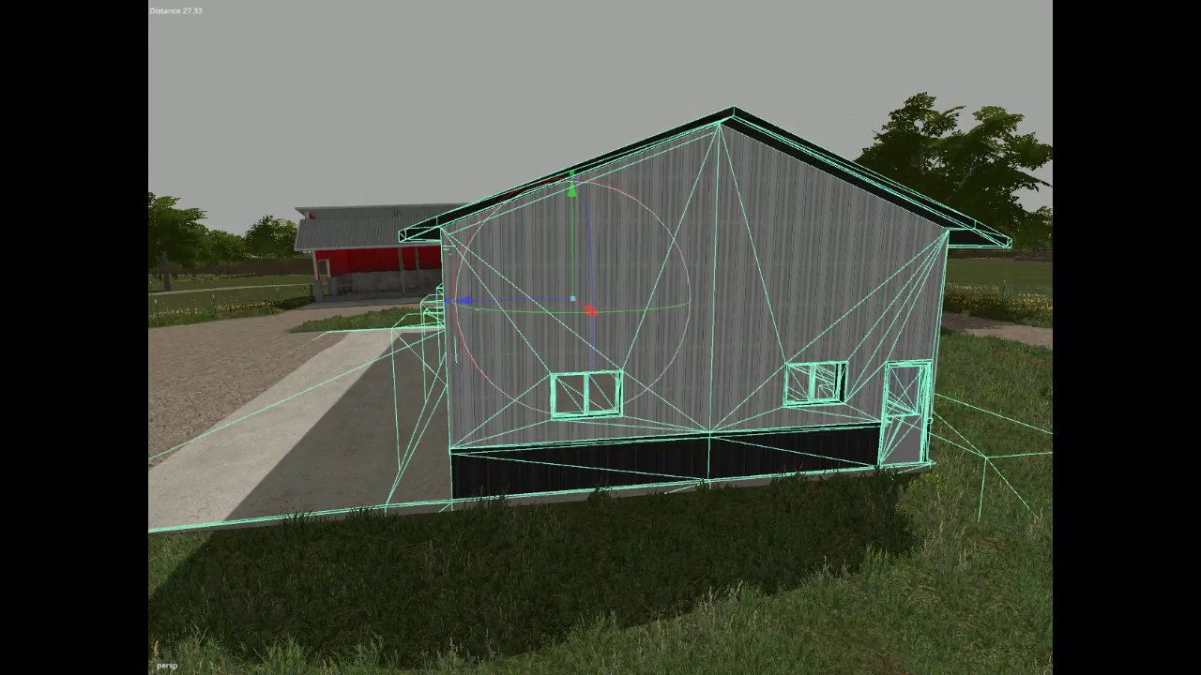
Try stretching the shed along its length and along its height, undoing each change.
left_click_drag(590, 310, 624, 332)
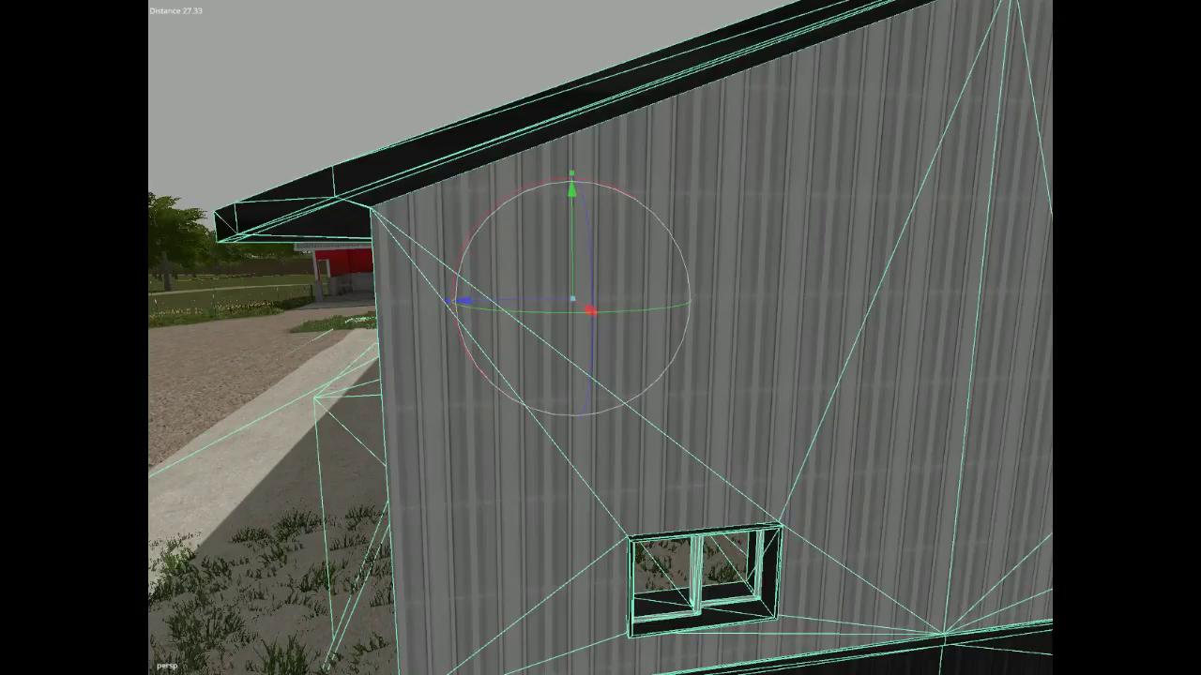
key("ctrl+z")
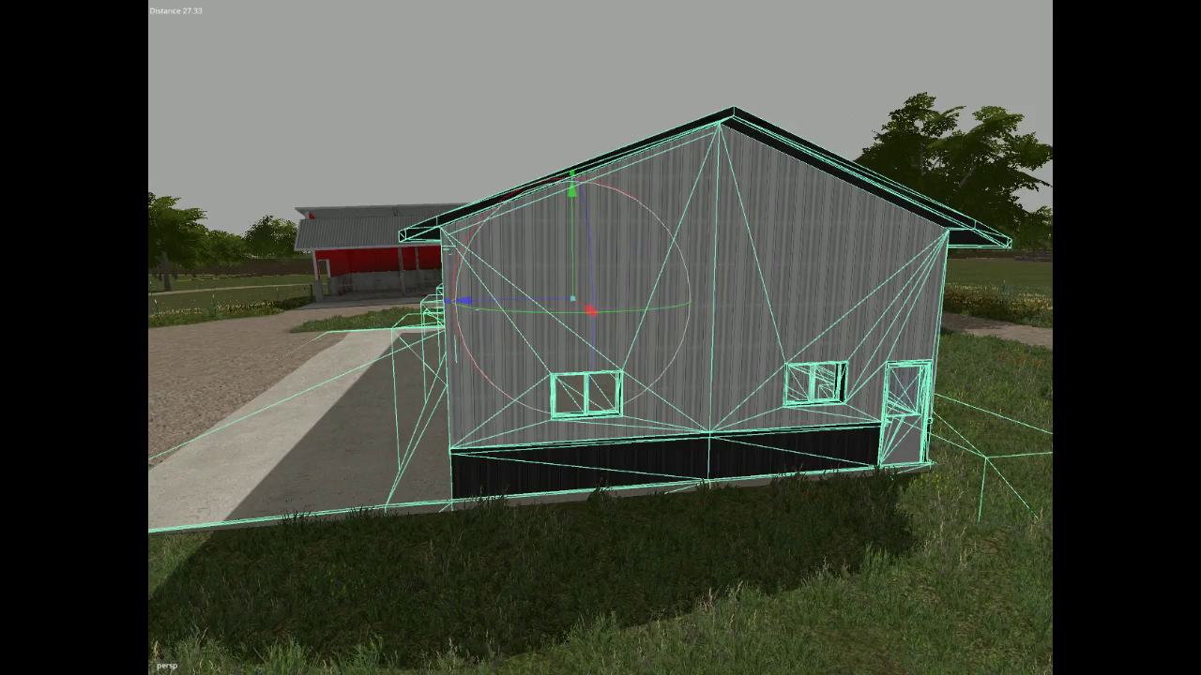
key("Return")
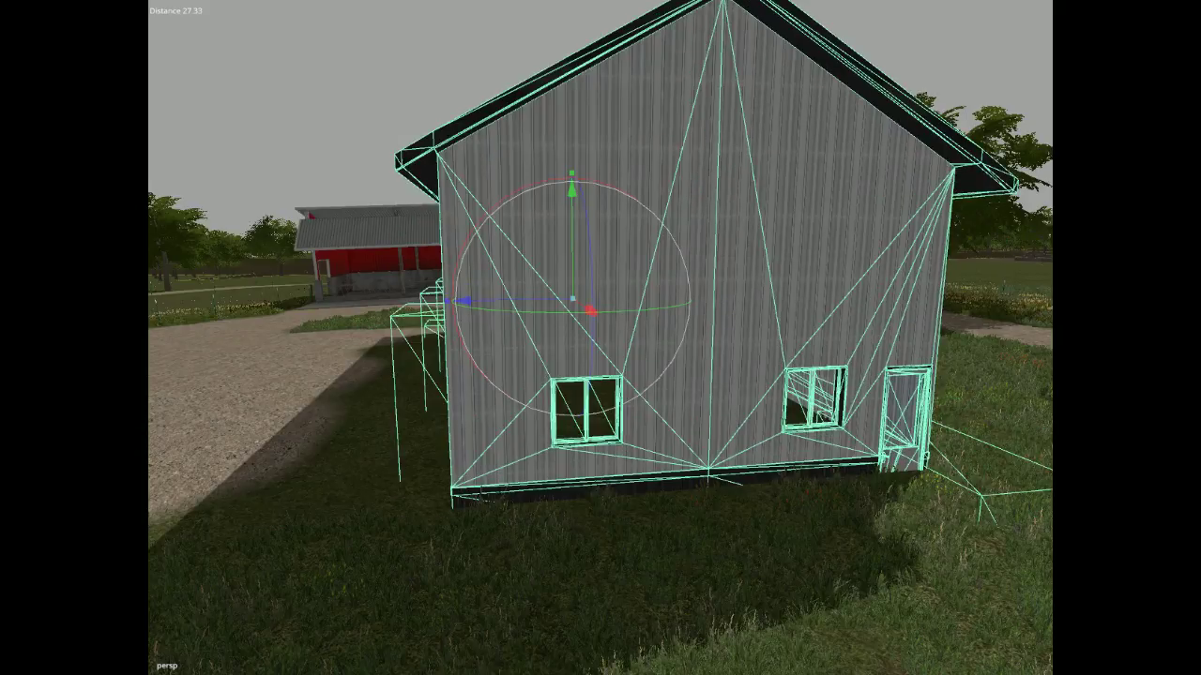
key("ctrl+z")
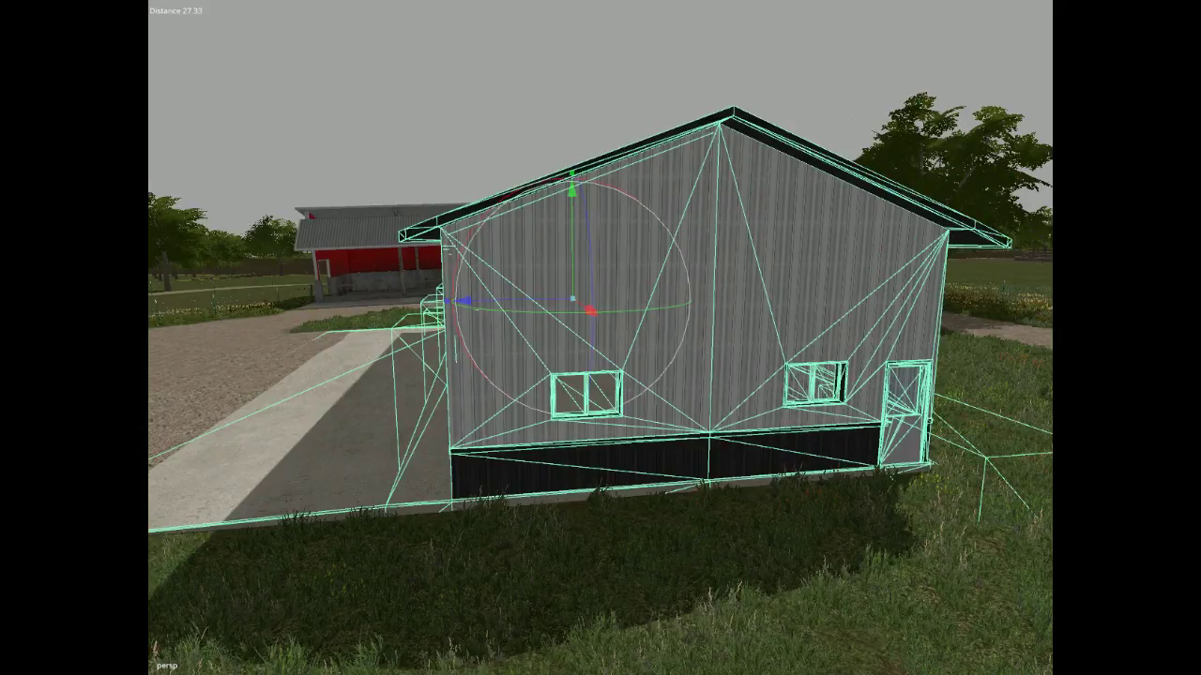
Stretch the shed across its gable width and deselect it.
key("Return")
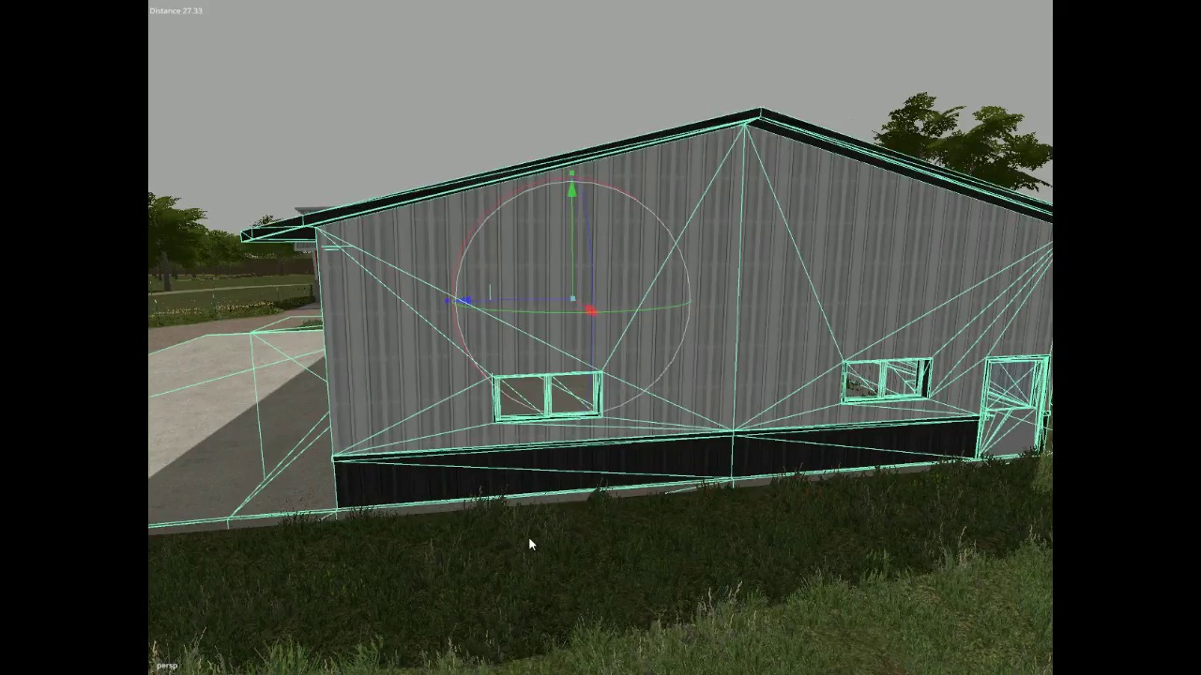
left_click(577, 608)
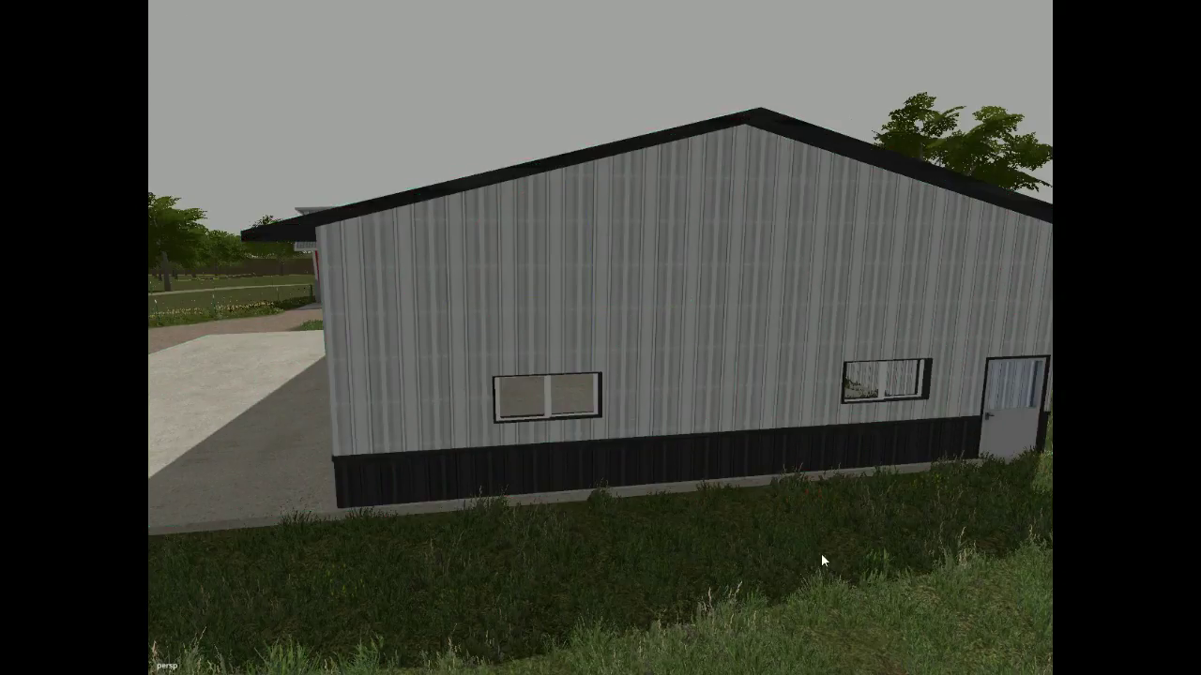
Select the whole four-door shed from its front side instead of a single door panel.
left_click_drag(895, 537, 1121, 598, "alt")
scroll(776, 523, "up", 5)
scroll(588, 493, "up", 5)
scroll(907, 564, "up", 6)
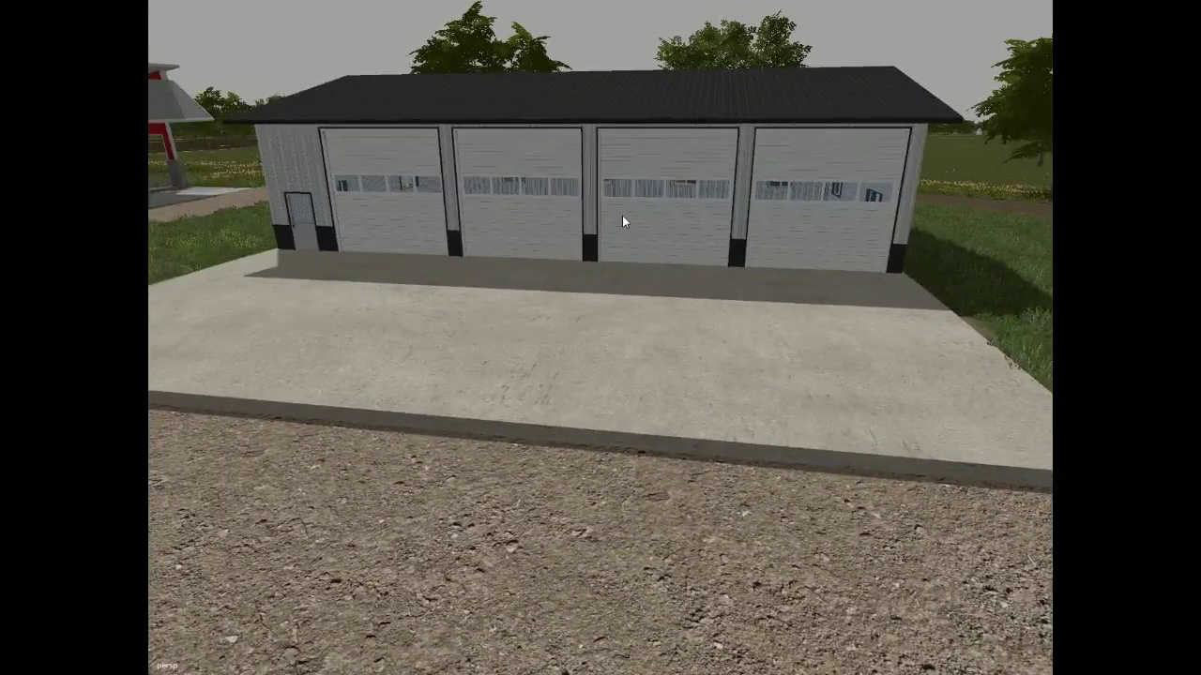
left_click(622, 215)
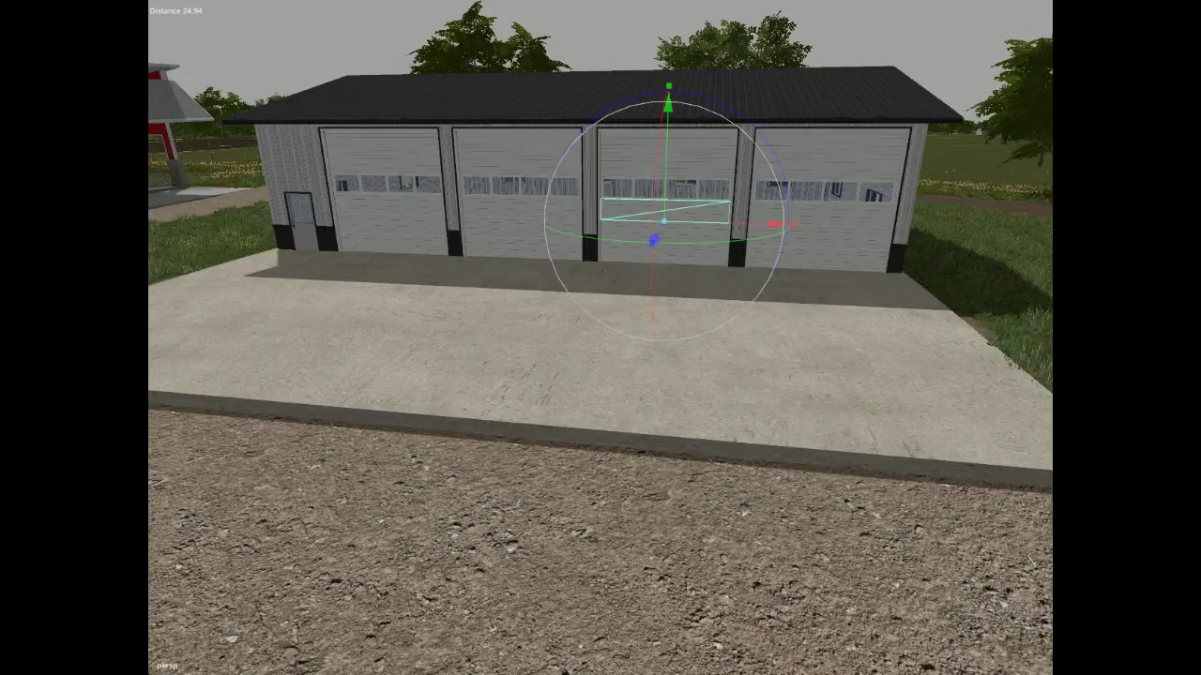
left_click(669, 187)
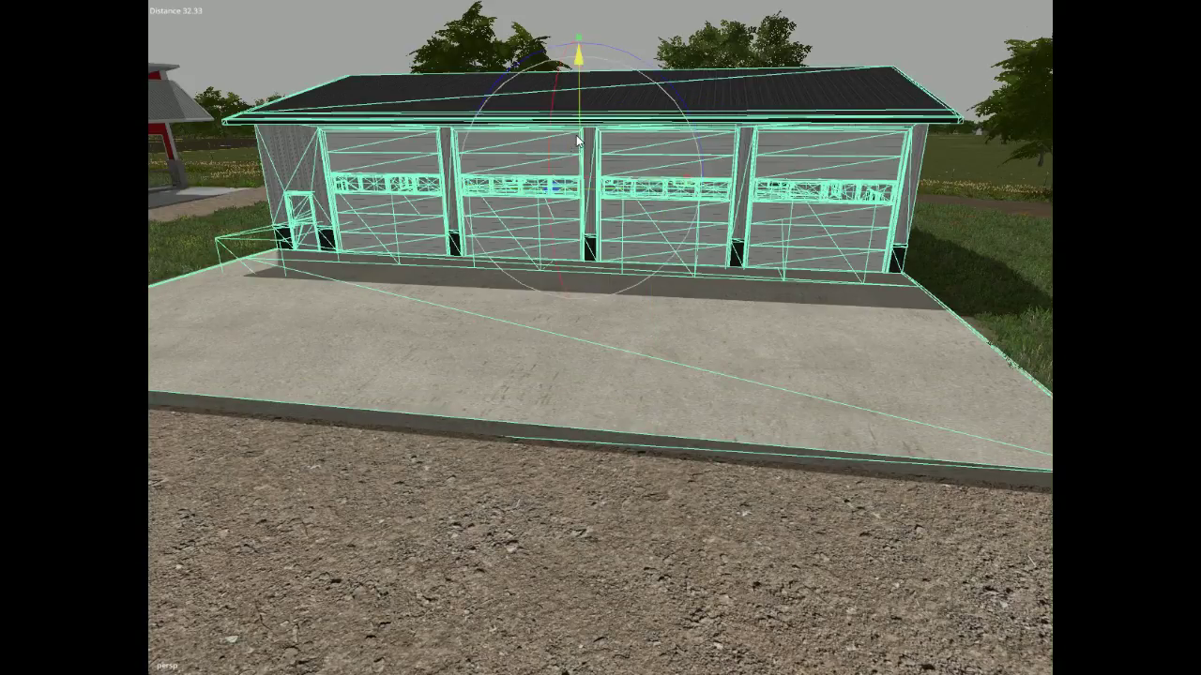
Lower the shed vertically until most of its concrete slab sinks below the gravel.
left_click_drag(577, 139, 578, 134)
left_click_drag(552, 163, 549, 167)
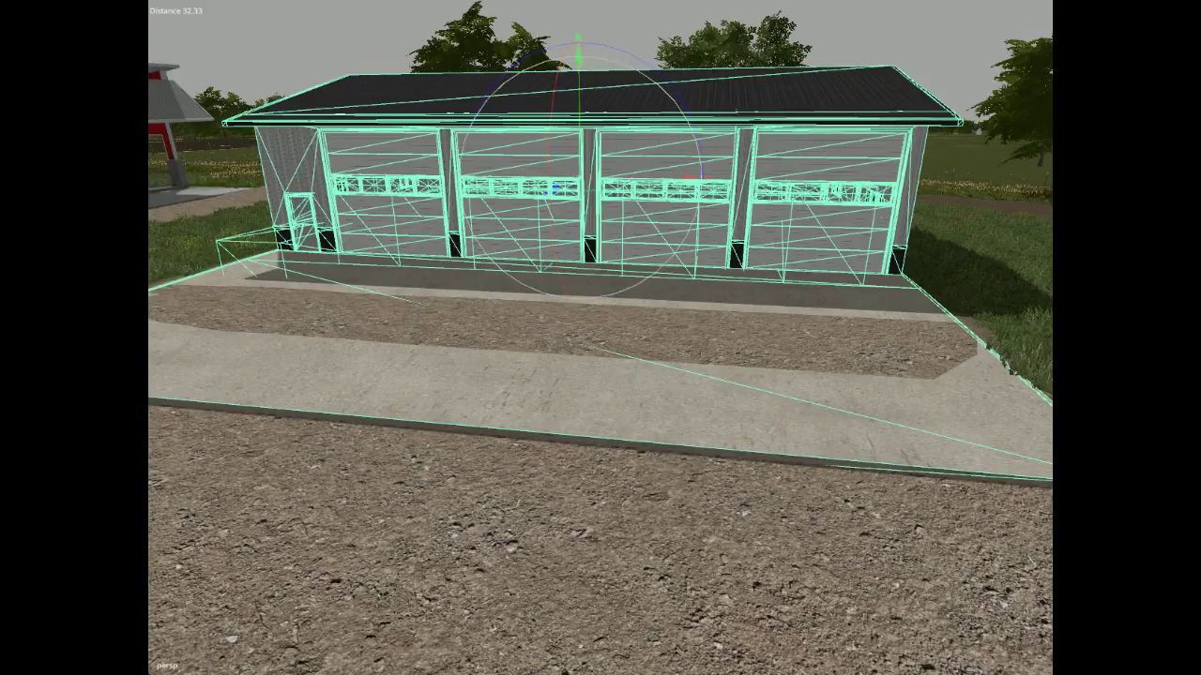
key("Return")
left_click_drag(580, 127, 581, 137)
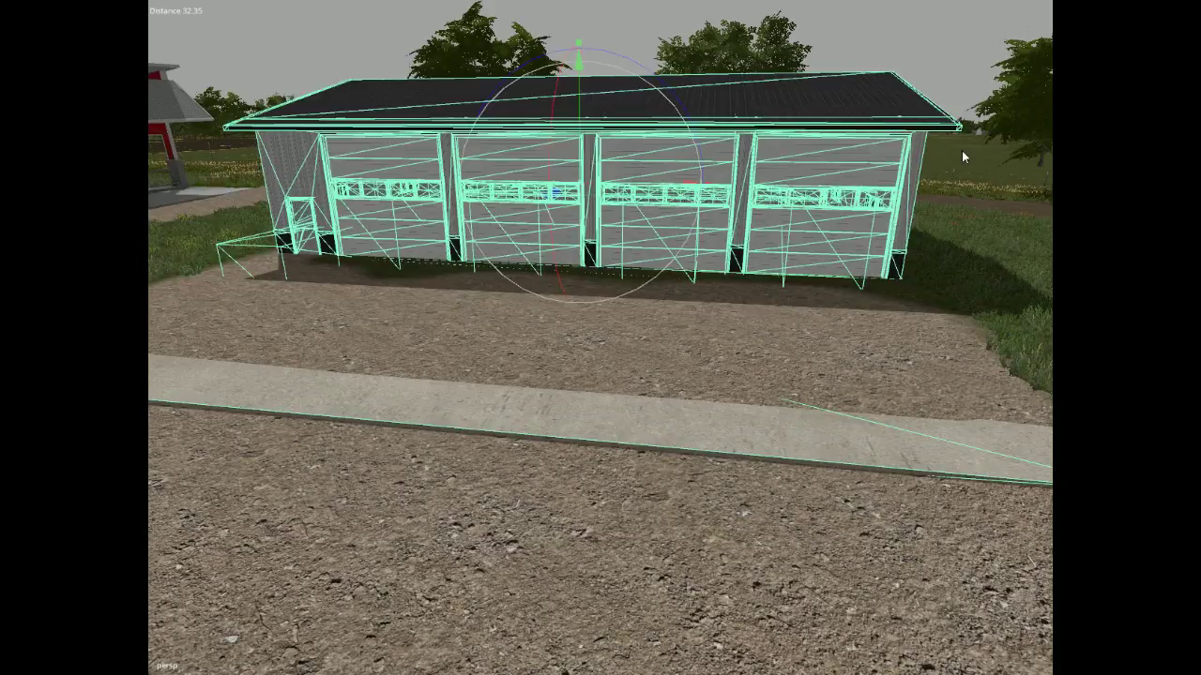
mouse_move(582, 155)
left_mouse_down()
mouse_move(589, 145)
mouse_move(596, 162)
left_mouse_up()
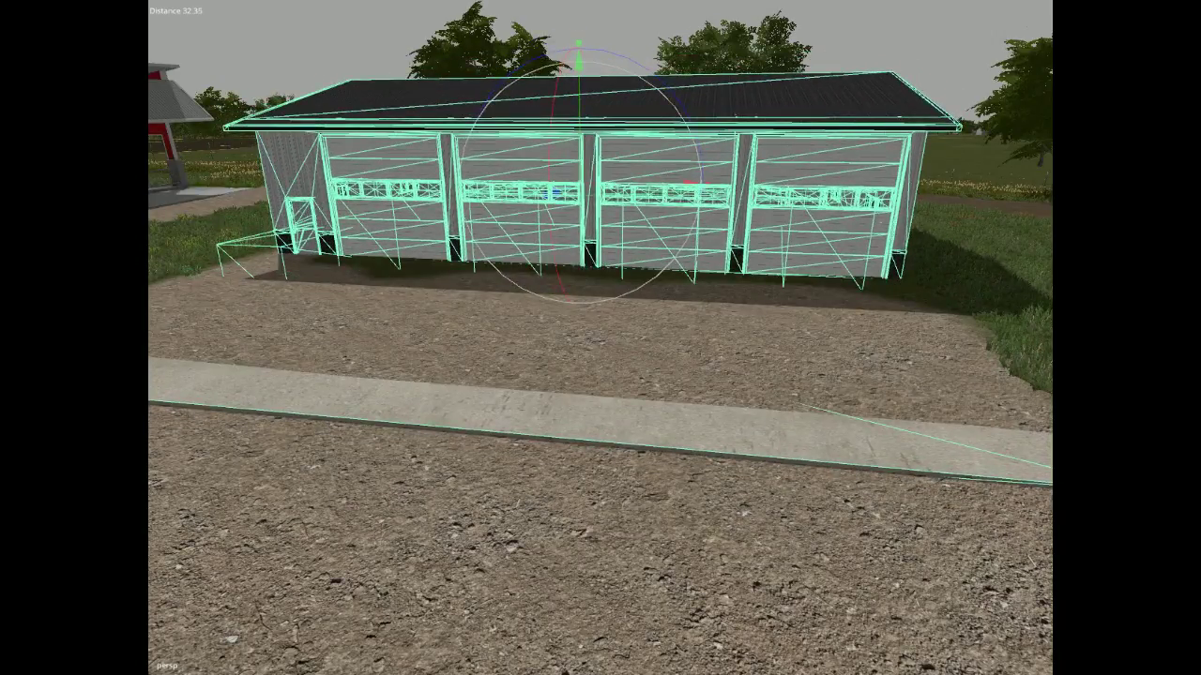
Try sinking the shed deeper and removing it, and undo the removal.
left_click_drag(578, 62, 578, 95)
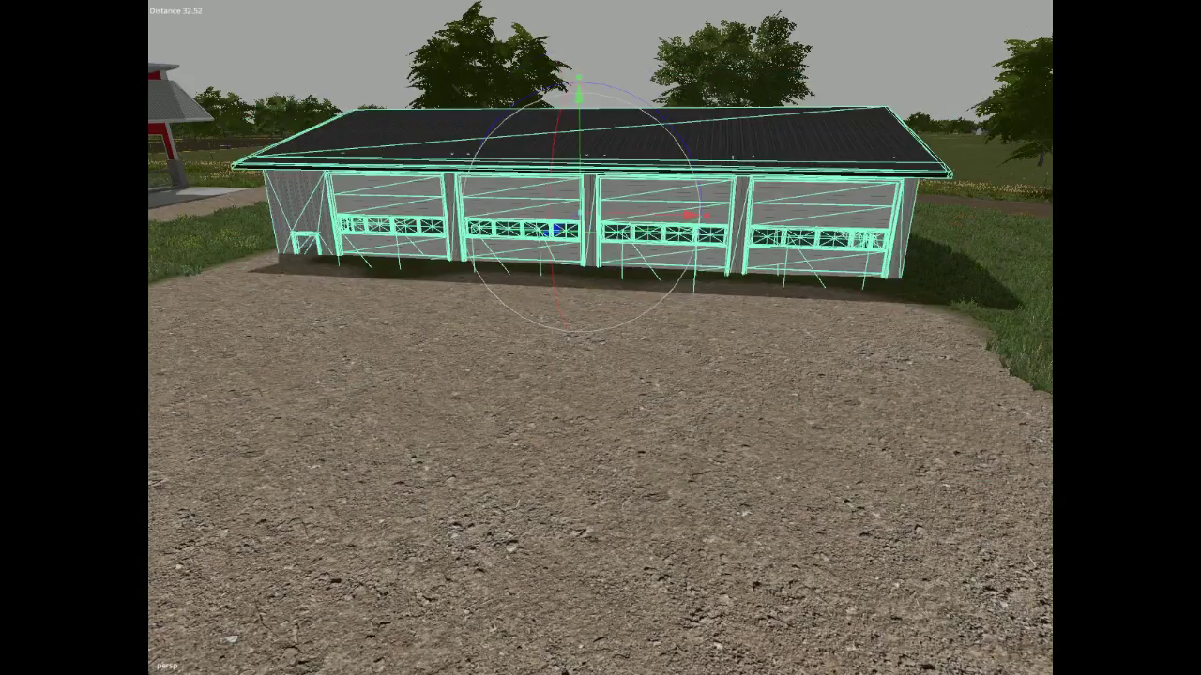
key("Delete")
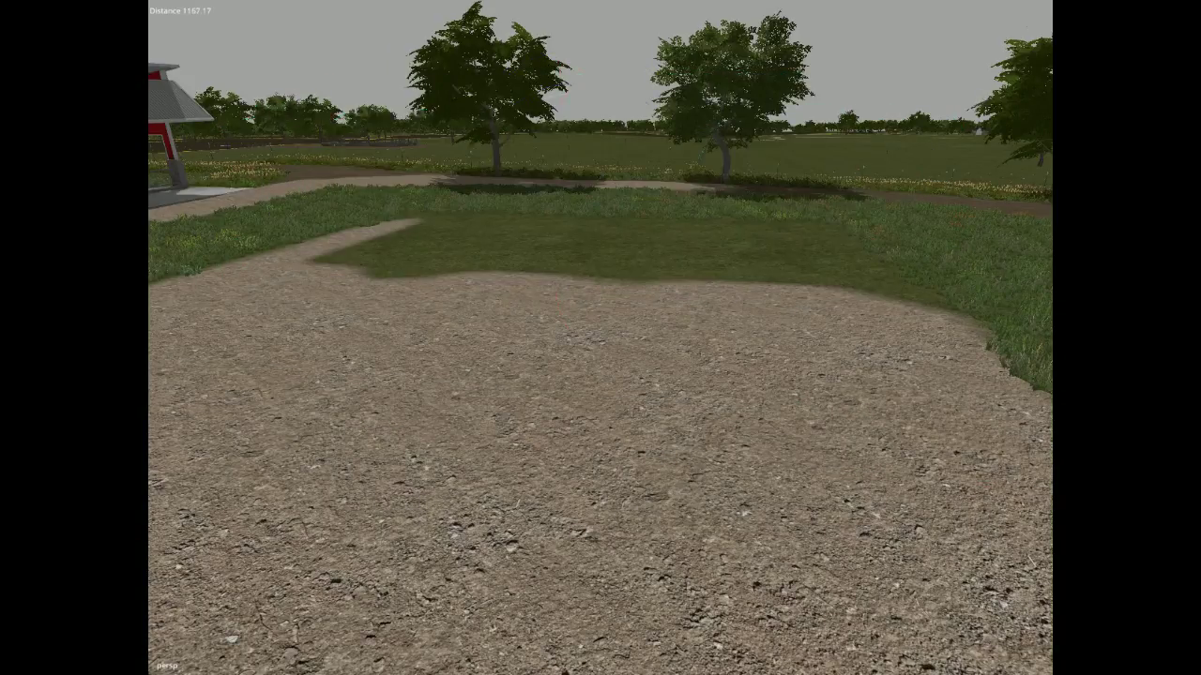
key("ctrl+z")
Raise the shed until the front edge of its concrete slab sits just at the gravel surface.
left_click_drag(579, 95, 579, 63)
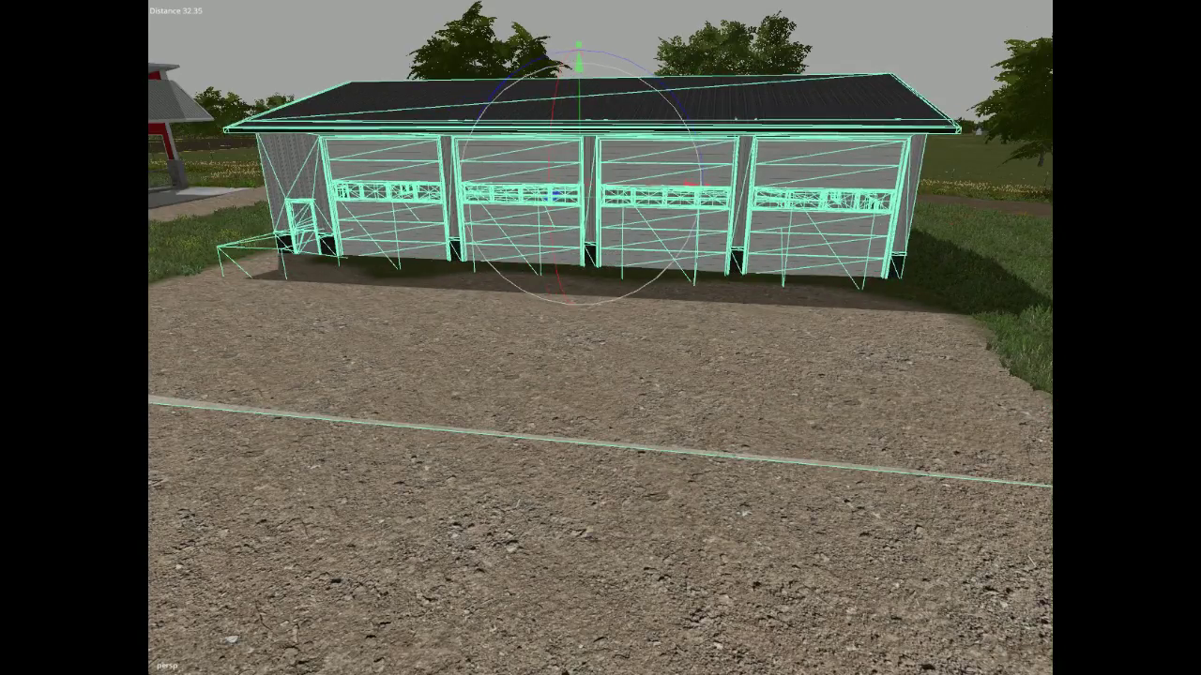
scroll(860, 286, "down", 2)
middle_click_drag(170, 428, 387, 496)
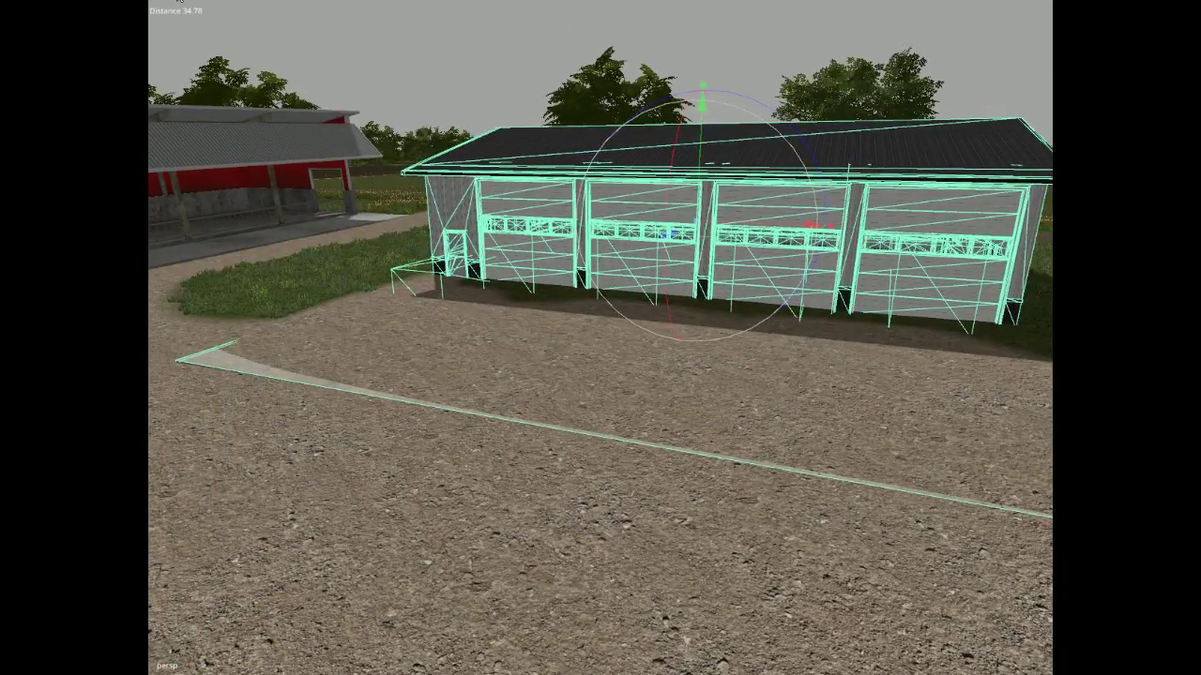
Sculpt the terrain in front of the shed downward to uncover the buried concrete slab.
left_click(166, 1)
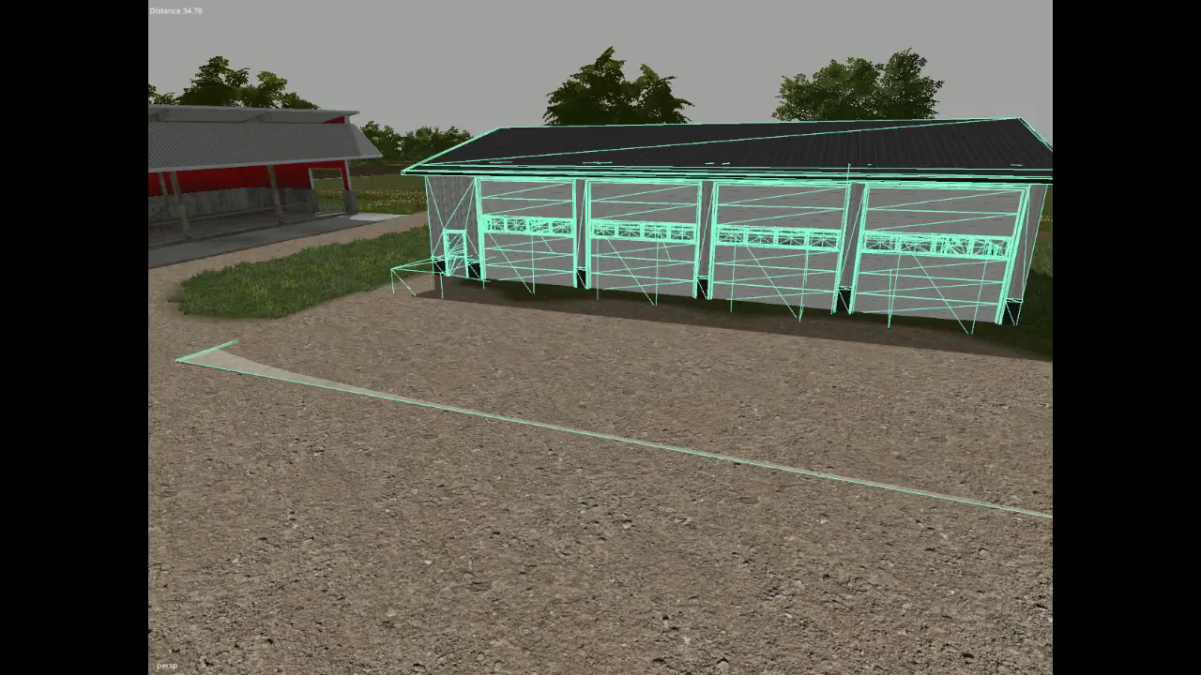
mouse_move(303, 402)
left_mouse_down()
mouse_move(460, 397)
mouse_move(525, 324)
mouse_move(589, 337)
mouse_move(634, 316)
mouse_move(810, 359)
mouse_move(611, 337)
mouse_move(441, 294)
mouse_move(418, 300)
mouse_move(848, 375)
left_mouse_up()
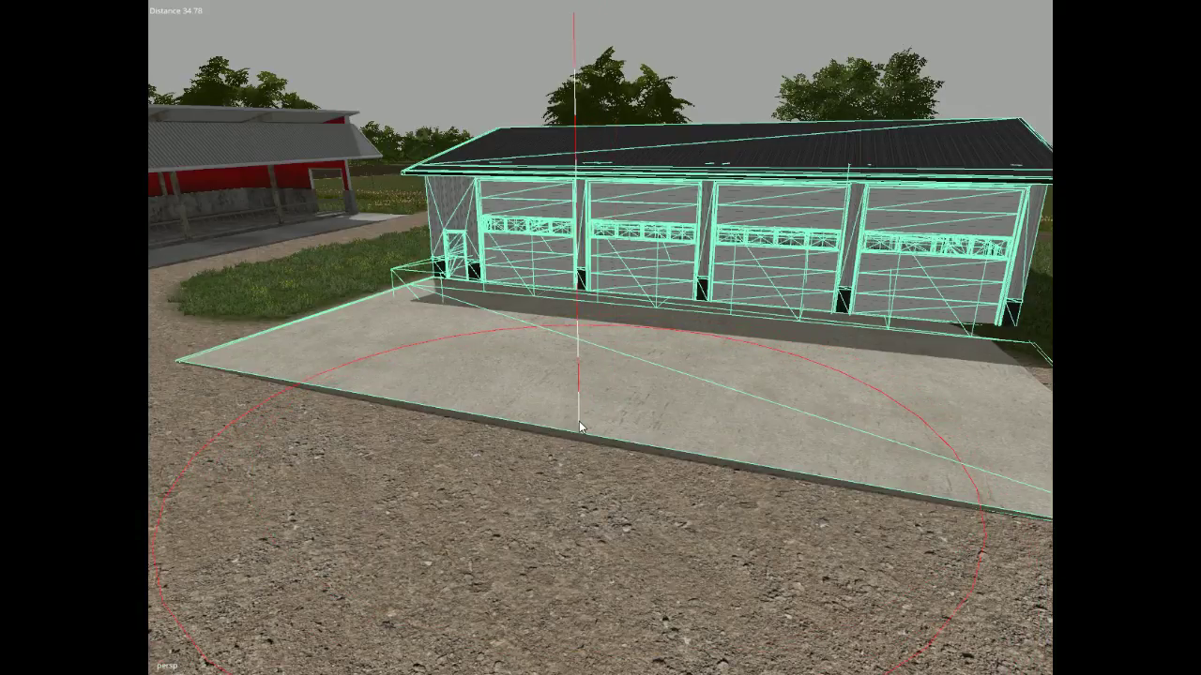
Try raising the terrain at the slab's front edge into a mound, and undo the sculpting.
mouse_move(579, 421)
left_mouse_down()
mouse_move(576, 437)
mouse_move(536, 415)
mouse_move(536, 268)
mouse_move(578, 13)
left_mouse_up()
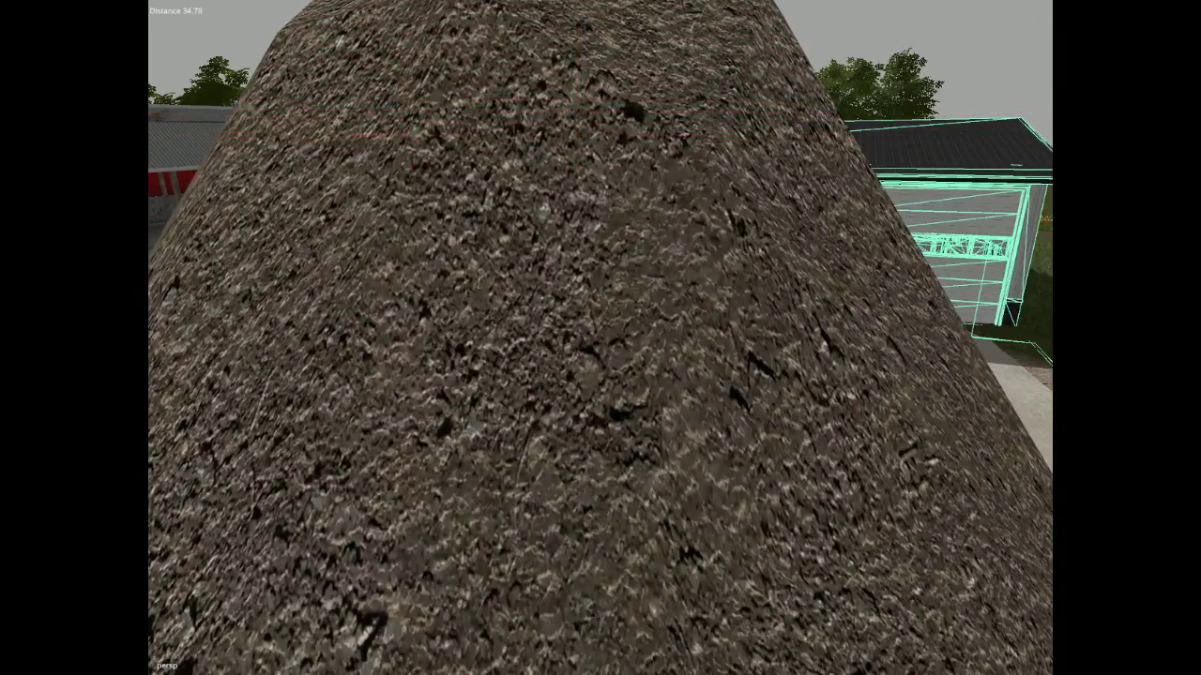
key("ctrl+z")
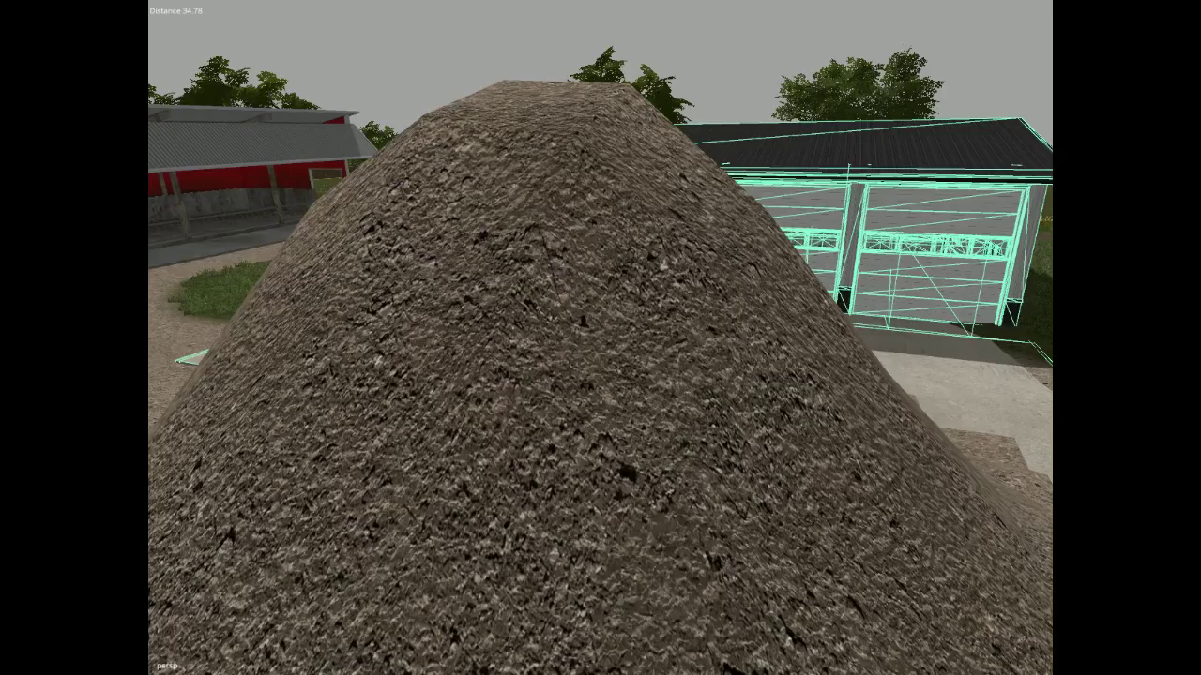
key("ctrl+z")
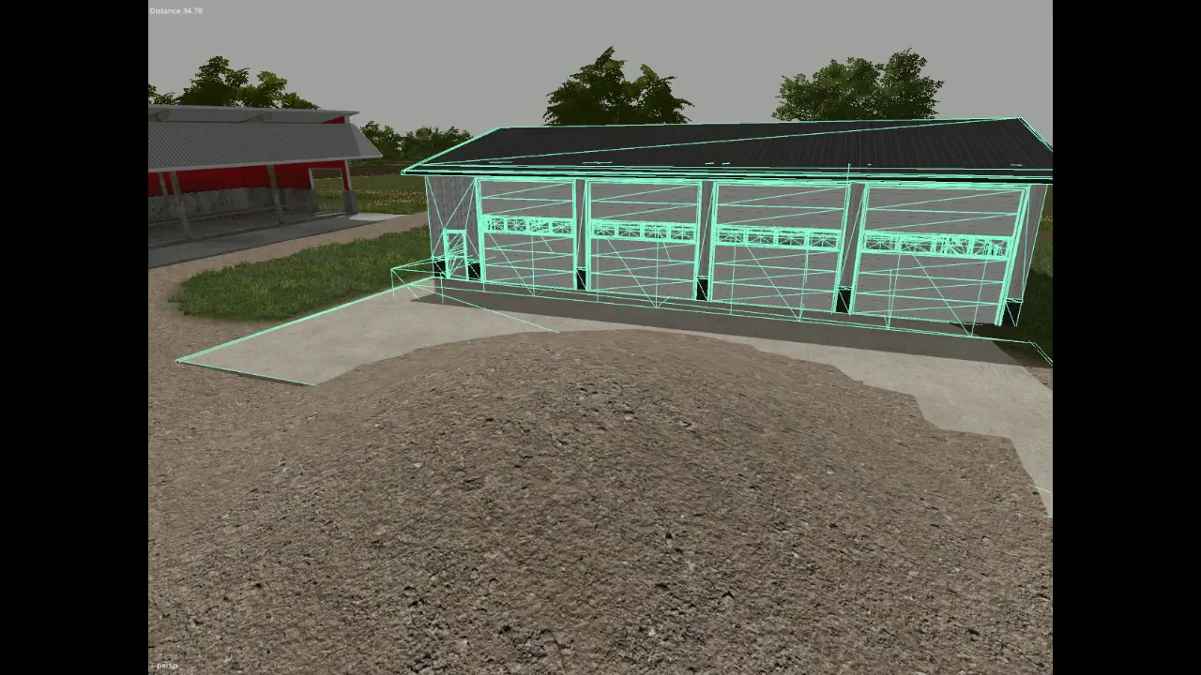
key("ctrl+z")
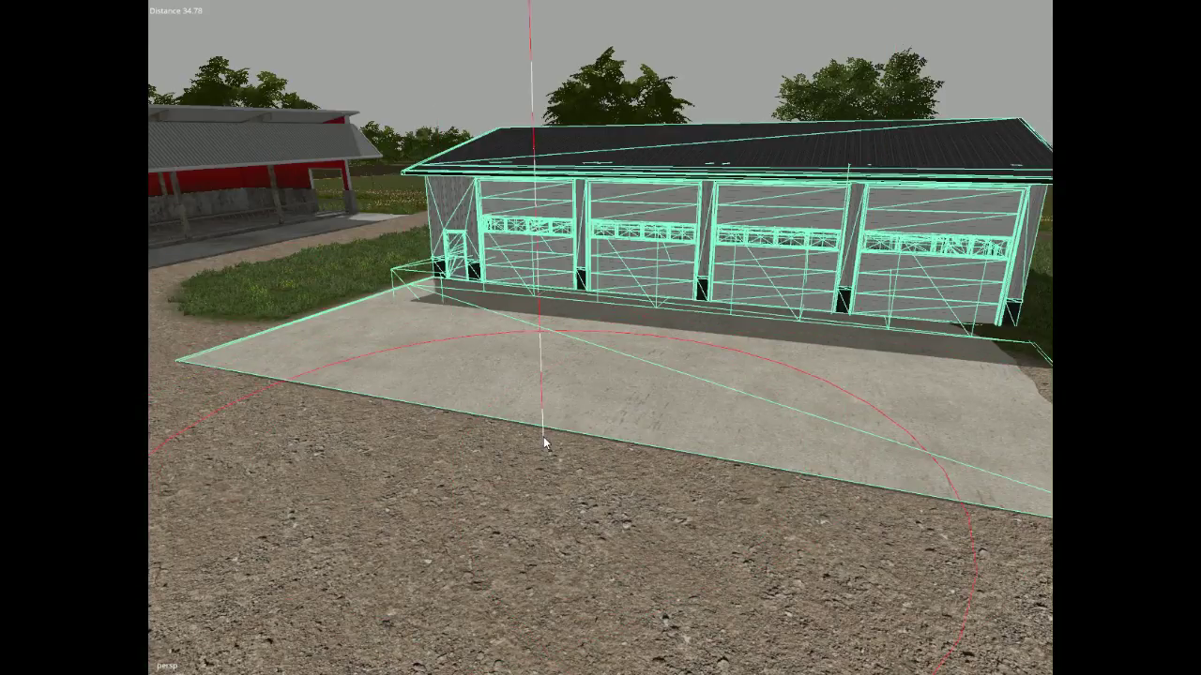
mouse_move(542, 437)
left_mouse_down()
mouse_move(568, 458)
mouse_move(533, 331)
left_mouse_up()
mouse_move(619, 347)
left_mouse_down()
mouse_move(669, 375)
mouse_move(584, 405)
mouse_move(608, 217)
left_mouse_up()
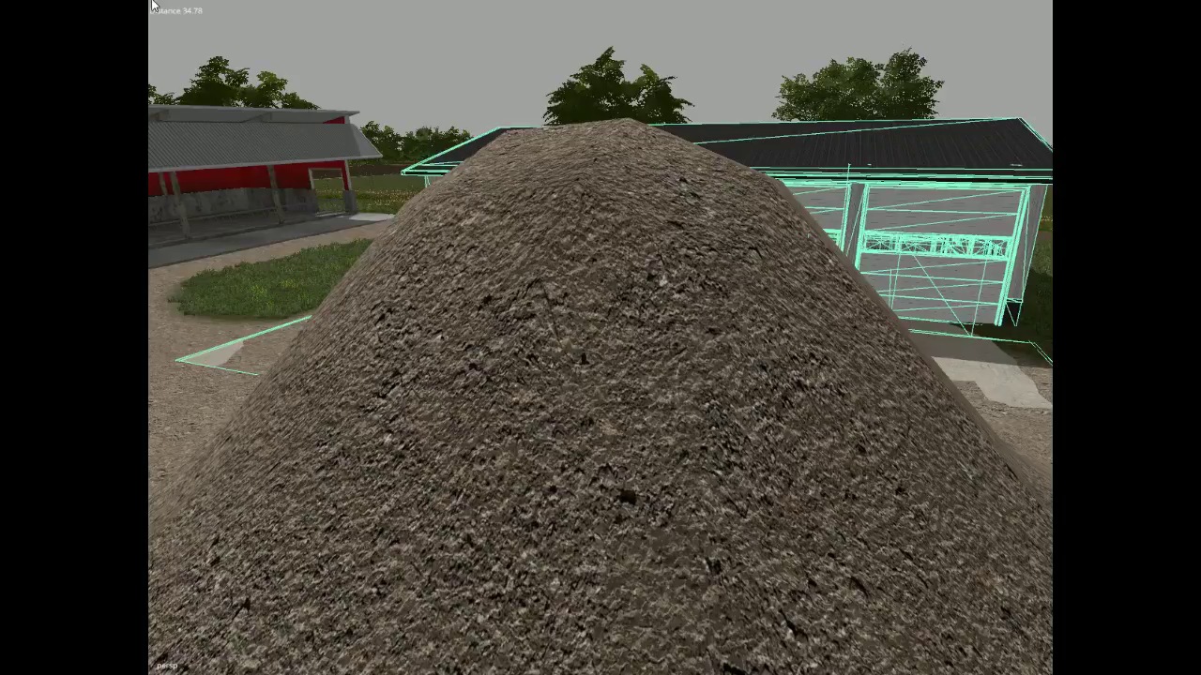
key("ctrl+z")
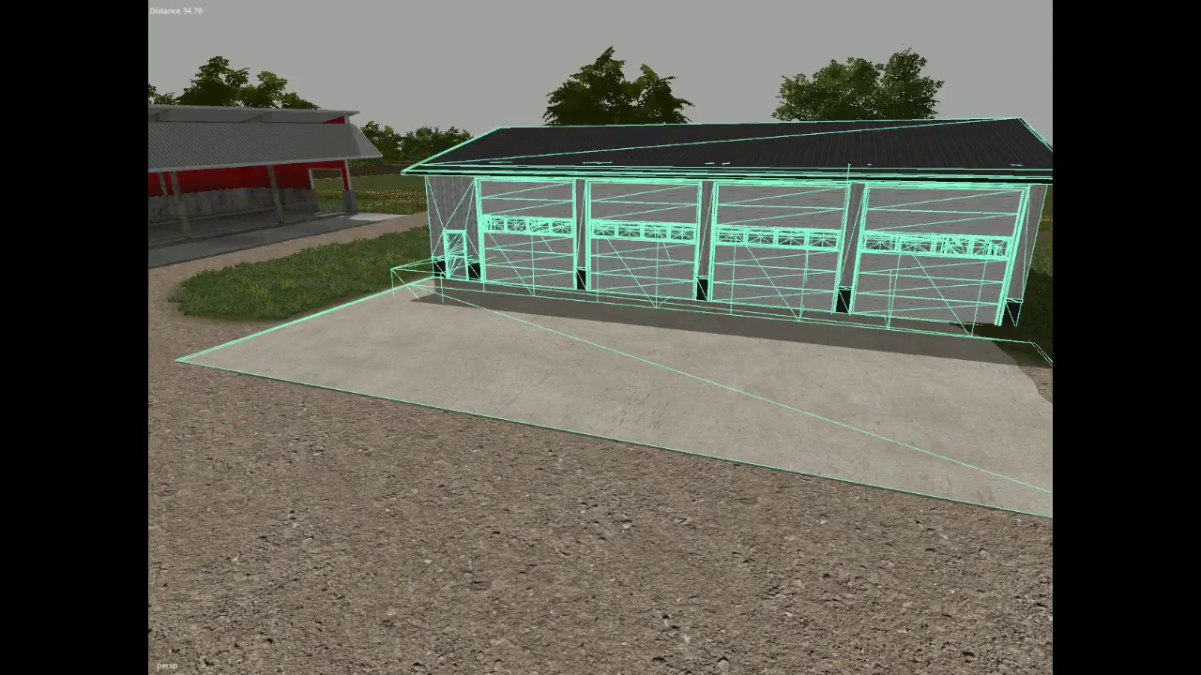
Shrink the terrain brush and lower the gravel covering the slab's corner beside the grass.
left_click(165, 3)
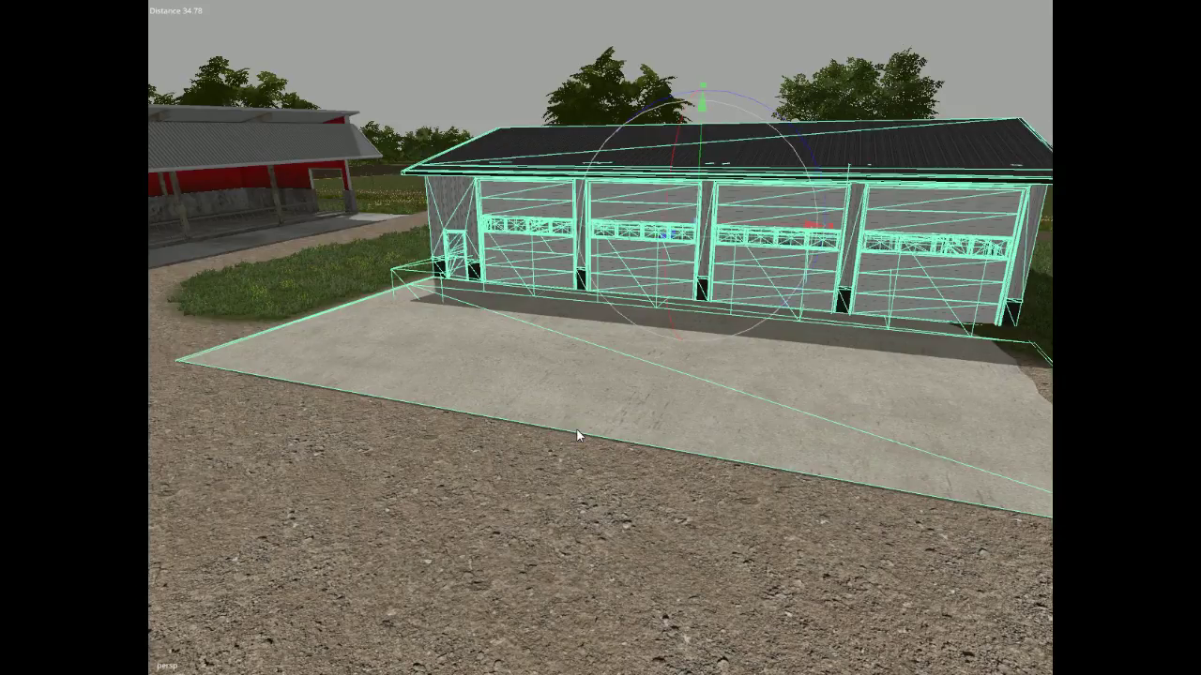
left_click_drag(577, 431, 703, 426, "alt")
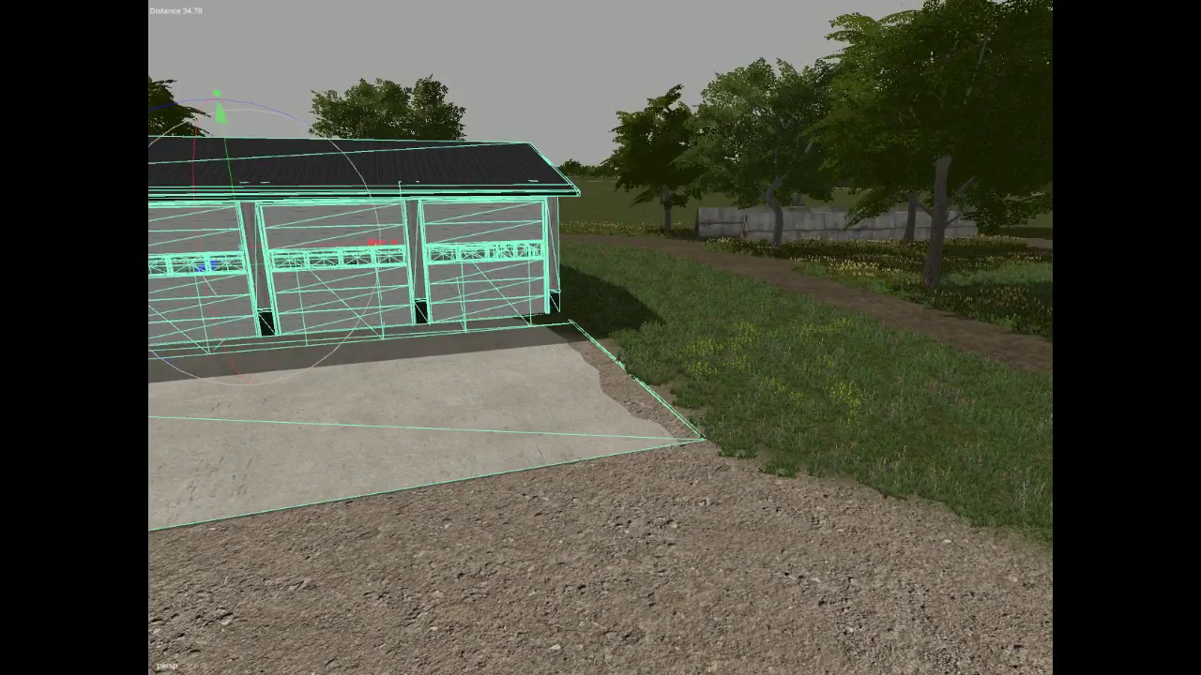
left_click(647, 369)
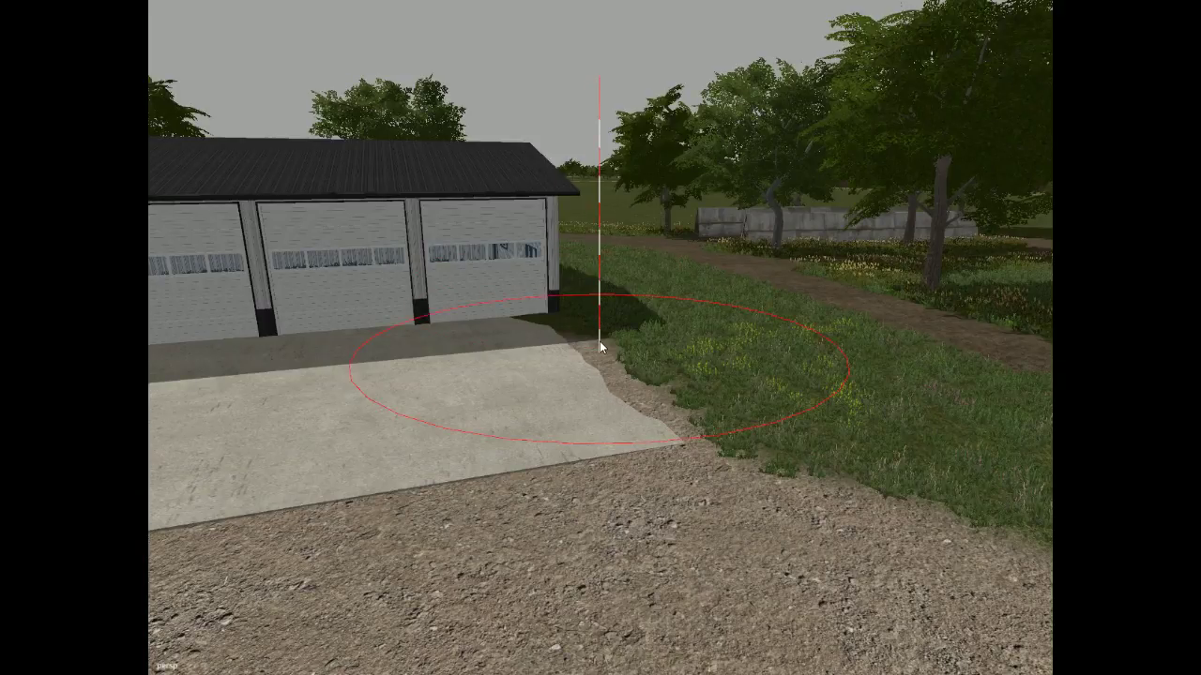
scroll(628, 349, "down", 5)
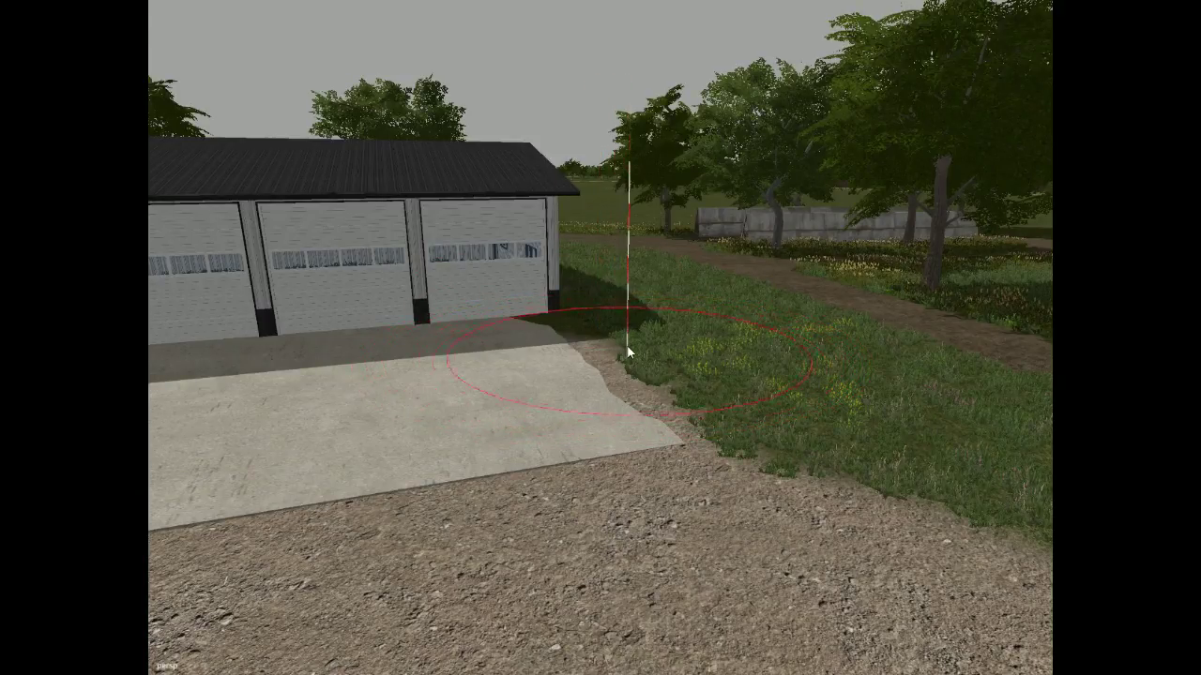
scroll(641, 365, "down", 3)
mouse_move(647, 370)
left_mouse_down()
mouse_move(667, 393)
mouse_move(710, 403)
mouse_move(687, 389)
left_mouse_up()
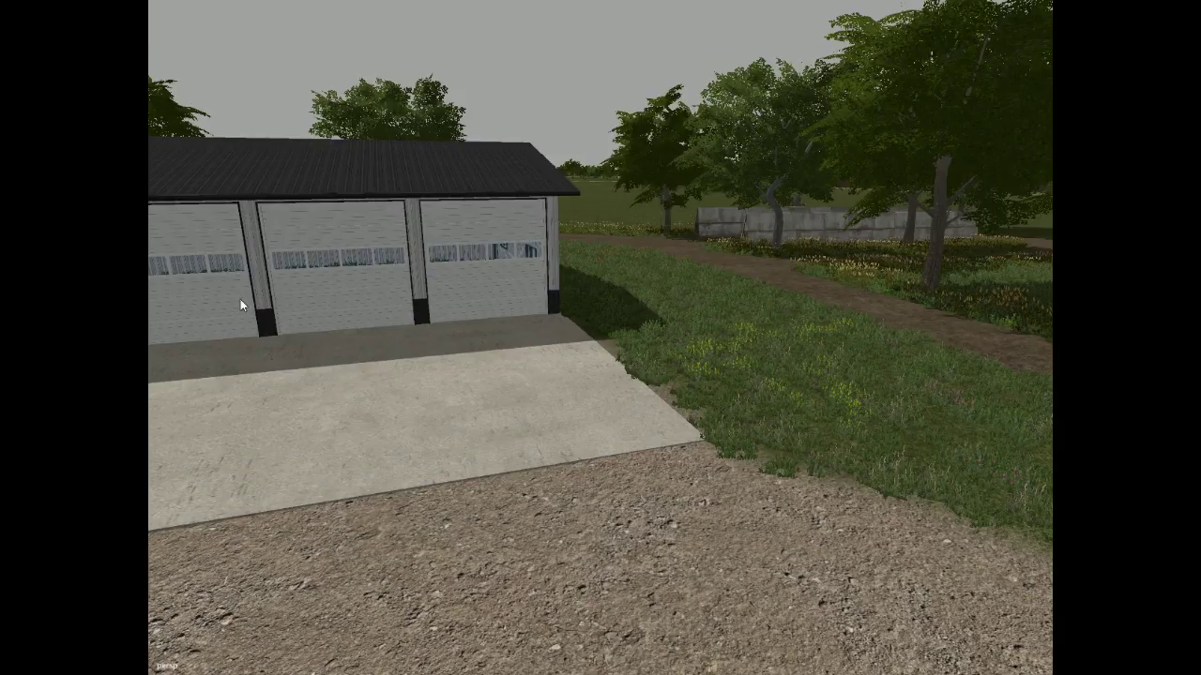
Examine the shed's front and the ground inside the building.
left_click_drag(248, 324, 720, 411, "alt")
left_click_drag(470, 427, 492, 414, "alt")
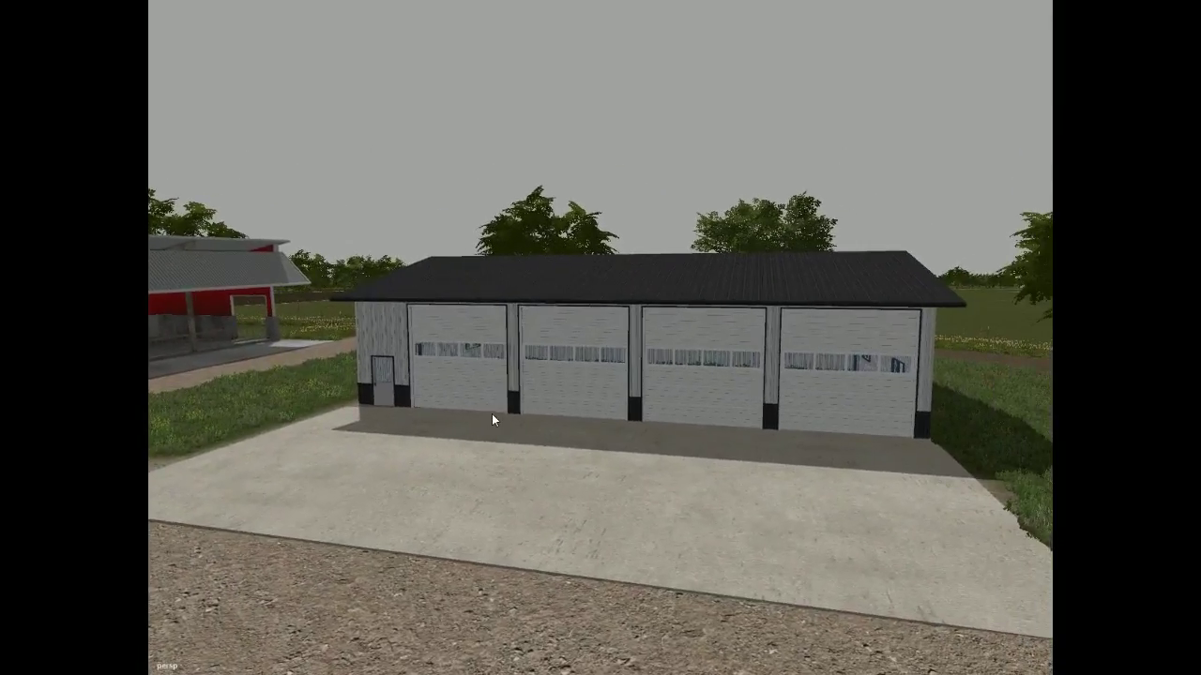
scroll(589, 469, "up", 10)
scroll(600, 480, "up", 10)
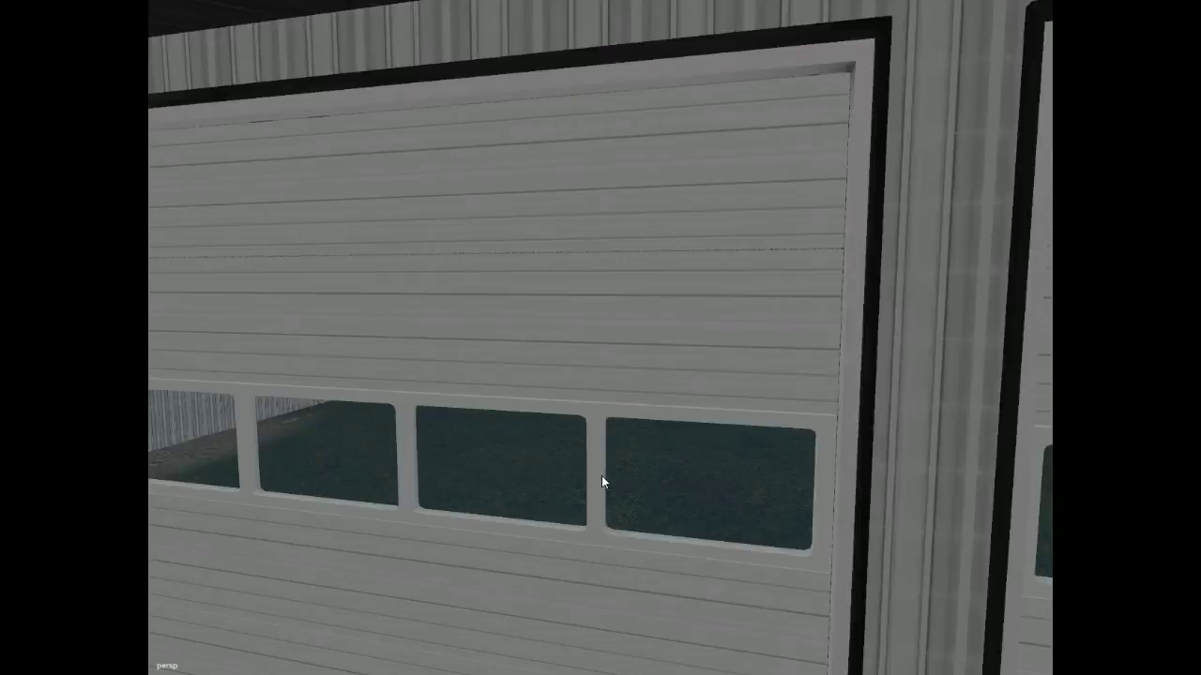
left_click_drag(603, 482, 434, 516, "alt")
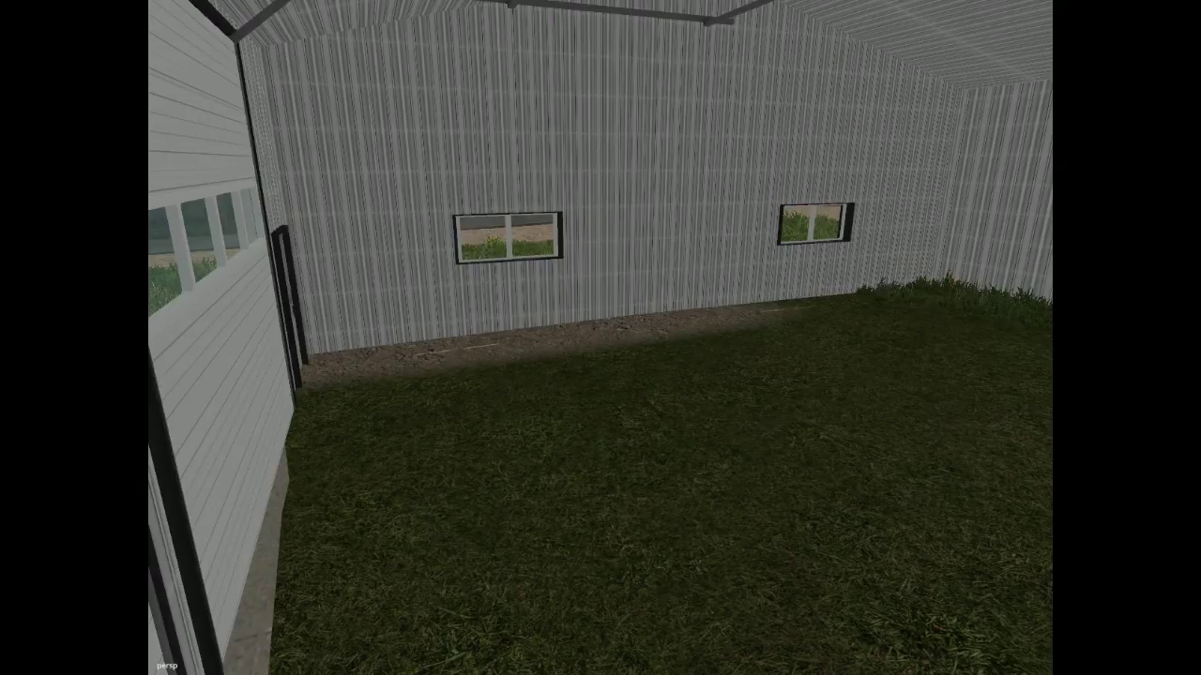
Lower the grassy terrain inside the shed along the end wall beside the garage door to uncover the concrete floor.
left_click(616, 364)
key("y")
mouse_move(564, 399)
left_mouse_down()
mouse_move(623, 396)
mouse_move(769, 350)
mouse_move(886, 347)
mouse_move(858, 439)
mouse_move(663, 530)
mouse_move(482, 442)
mouse_move(478, 498)
left_mouse_up()
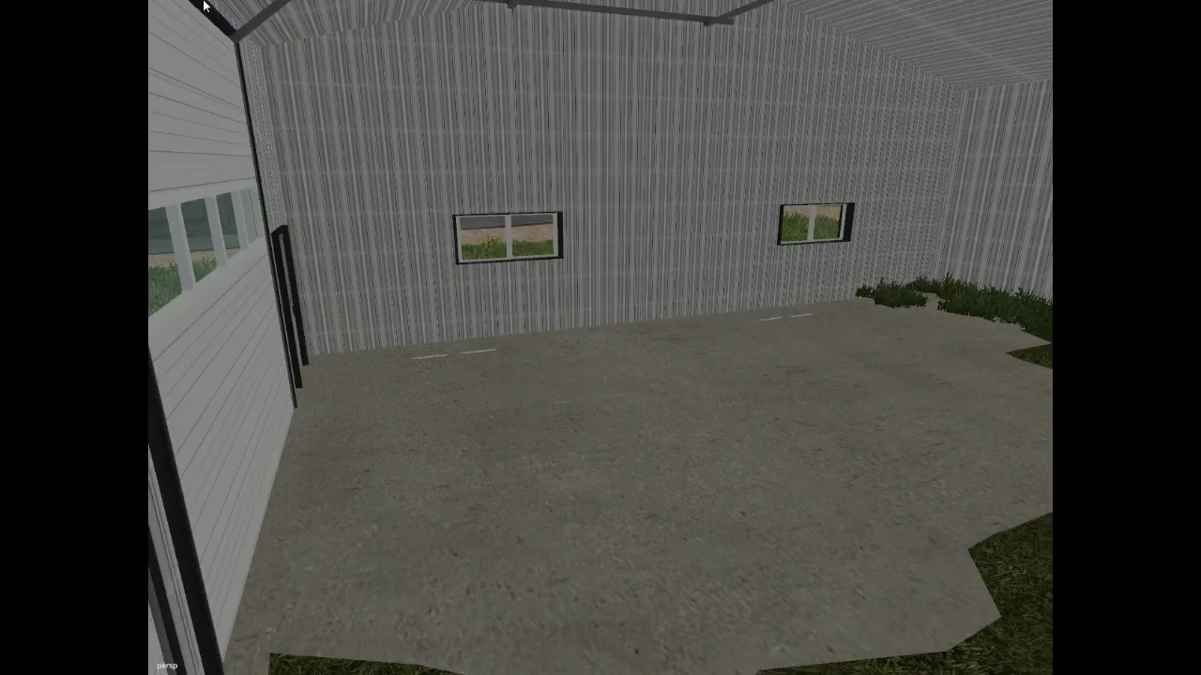
Lower the remaining grass along the row of garage doors inside the shed until the concrete floor is clear.
scroll(753, 365, "up", 3)
left_click_drag(753, 365, 1048, 402, "alt")
scroll(795, 300, "up", 3)
left_click_drag(736, 533, 789, 549, "alt")
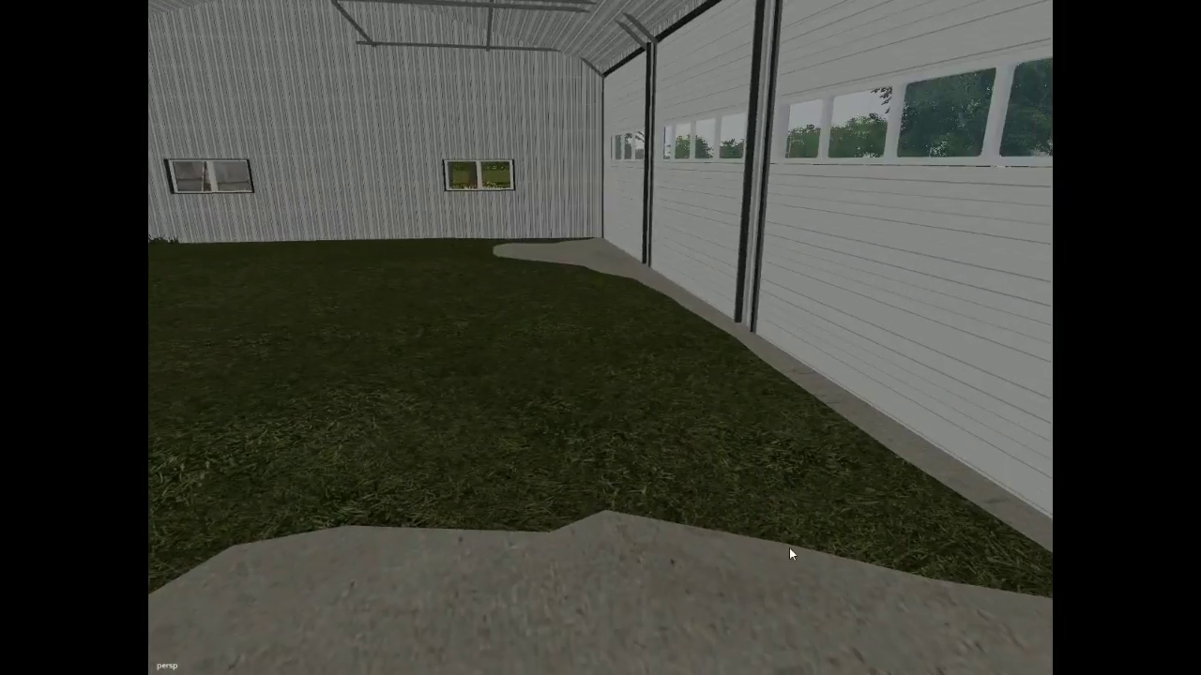
mouse_move(789, 550)
right_mouse_down()
mouse_move(801, 557)
mouse_move(805, 537)
right_mouse_up()
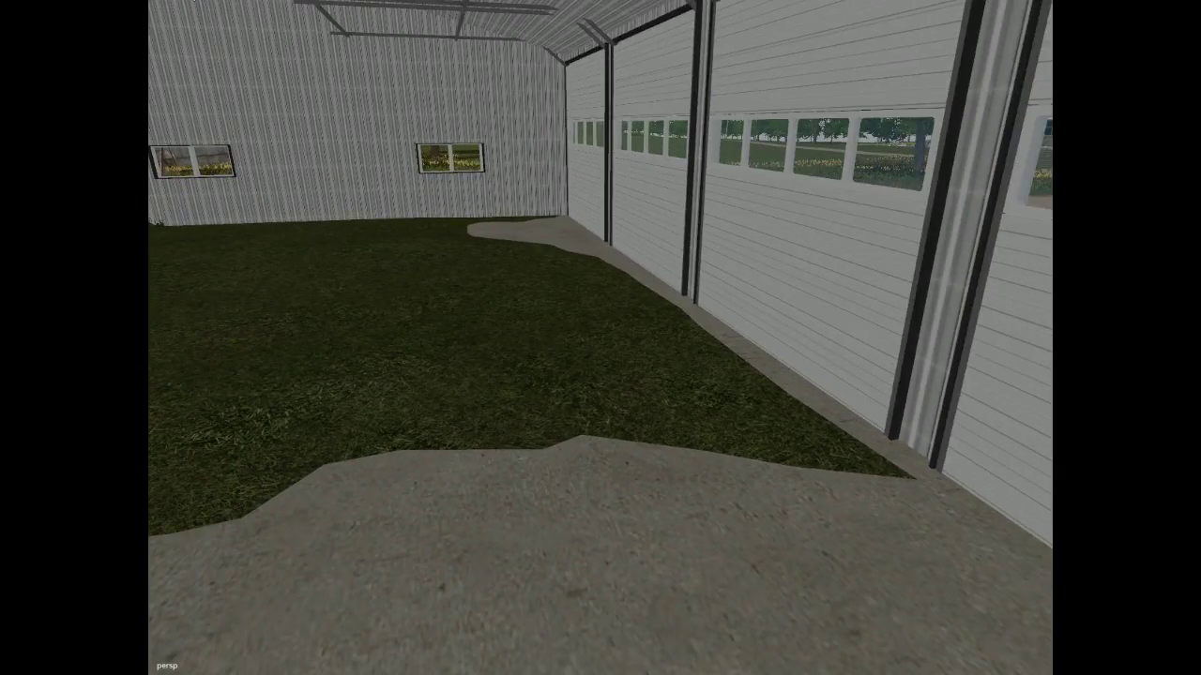
left_click_drag(589, 459, 574, 450)
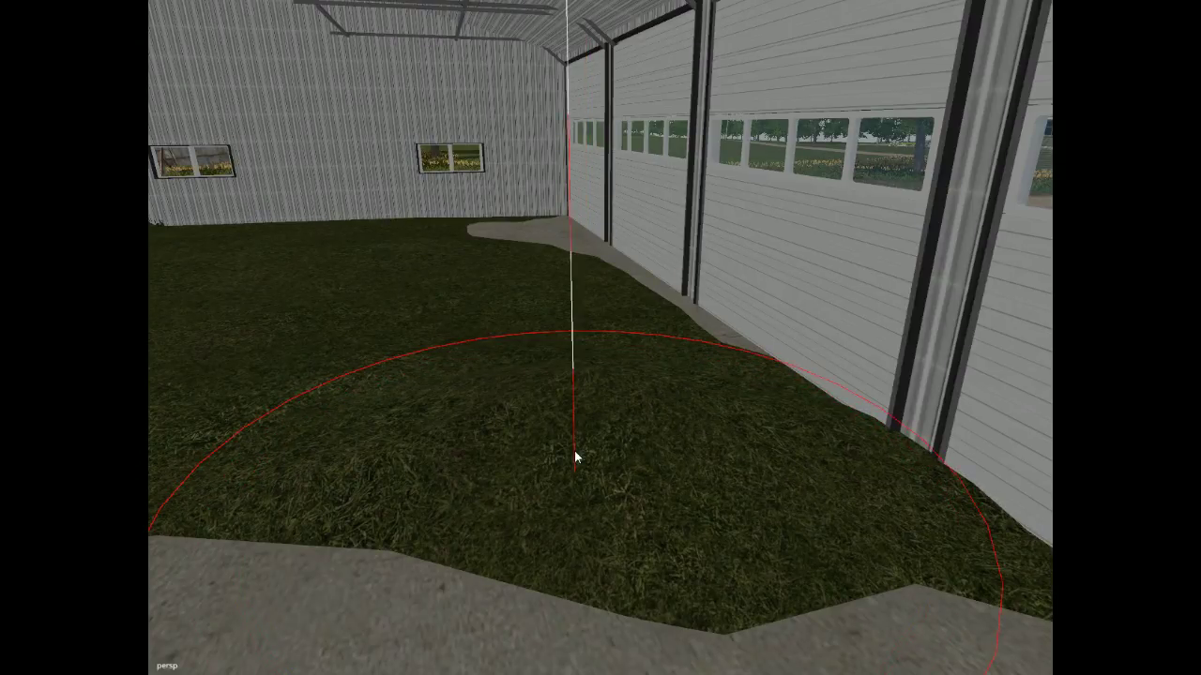
mouse_move(574, 451)
left_mouse_down()
mouse_move(460, 360)
mouse_move(453, 307)
mouse_move(566, 271)
mouse_move(426, 268)
mouse_move(309, 289)
mouse_move(243, 271)
mouse_move(218, 358)
mouse_move(227, 455)
left_mouse_up()
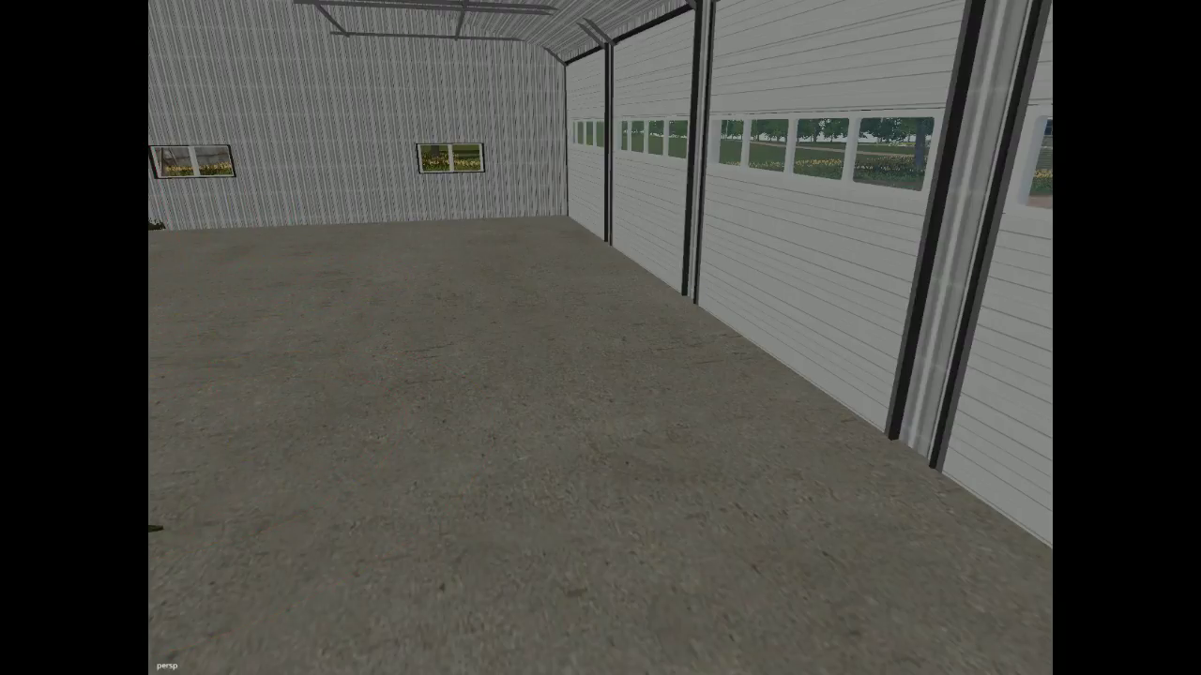
Sculpt down the strip of grass covering the concrete floor along the shed's windowed back wall.
left_click_drag(329, 240, 118, 234, "alt")
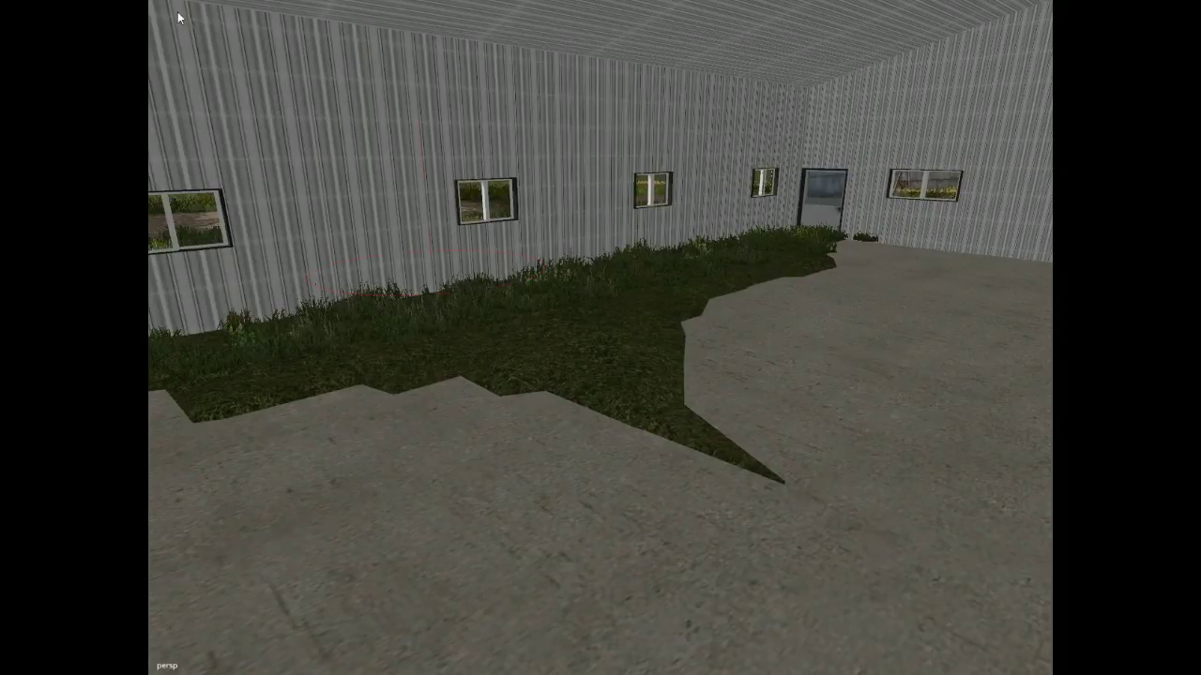
mouse_move(681, 367)
left_mouse_down()
mouse_move(695, 370)
mouse_move(739, 301)
mouse_move(802, 255)
mouse_move(606, 330)
mouse_move(295, 372)
mouse_move(220, 268)
left_mouse_up()
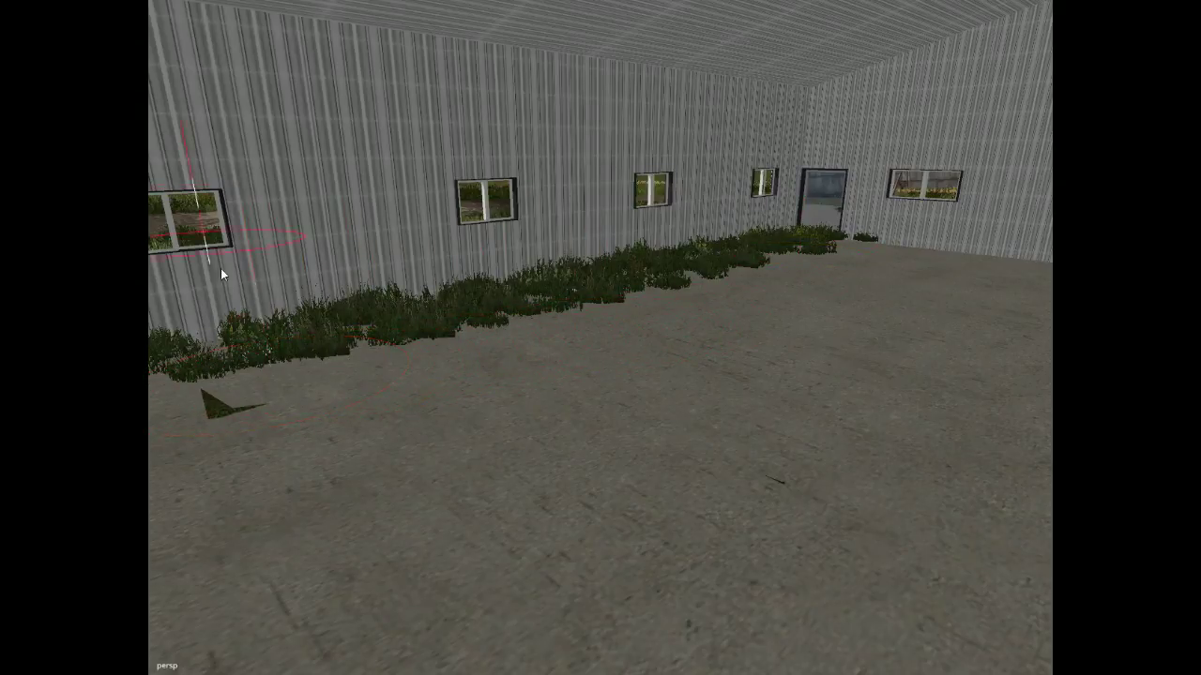
left_click_drag(421, 364, 298, 364, "alt")
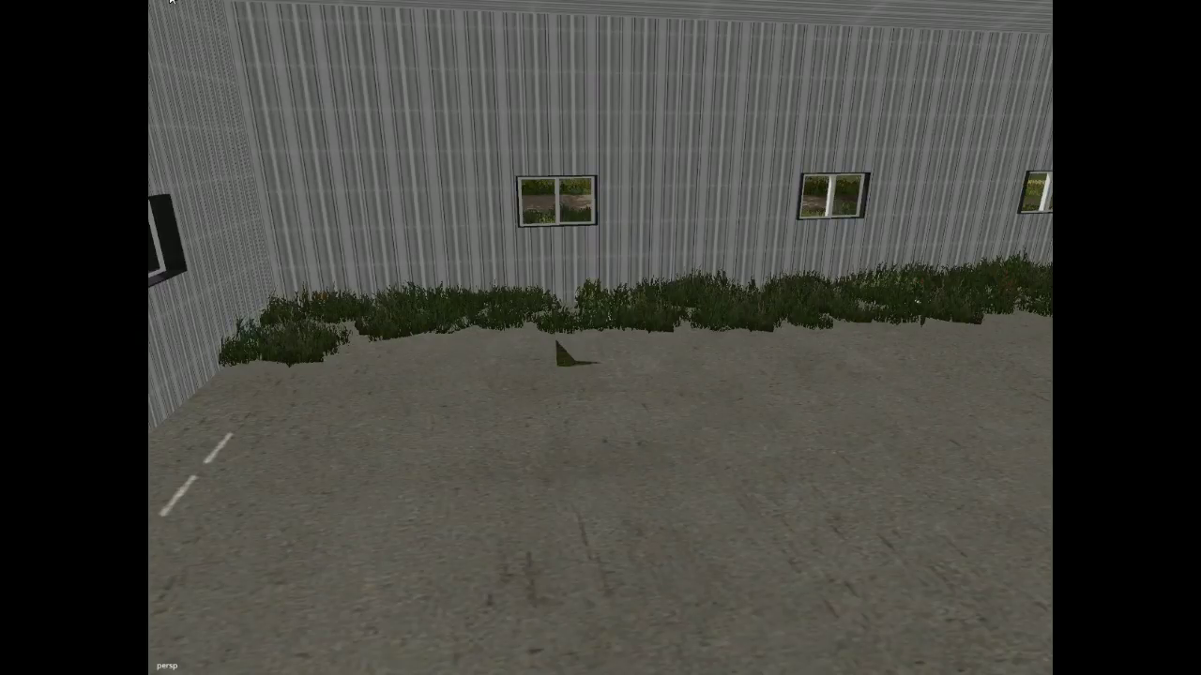
left_click(603, 361)
left_click(524, 369)
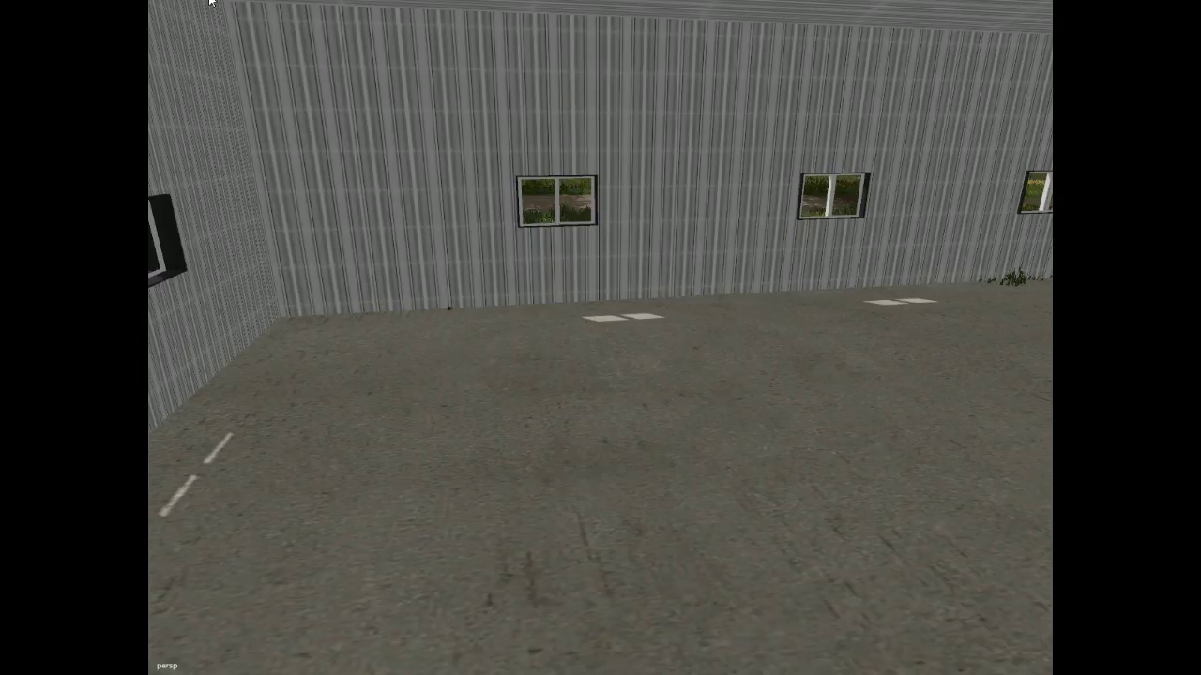
Lower the last grass patches in the corner by the entry door and along the adjoining wall inside the shed.
left_click_drag(525, 418, 676, 392, "alt")
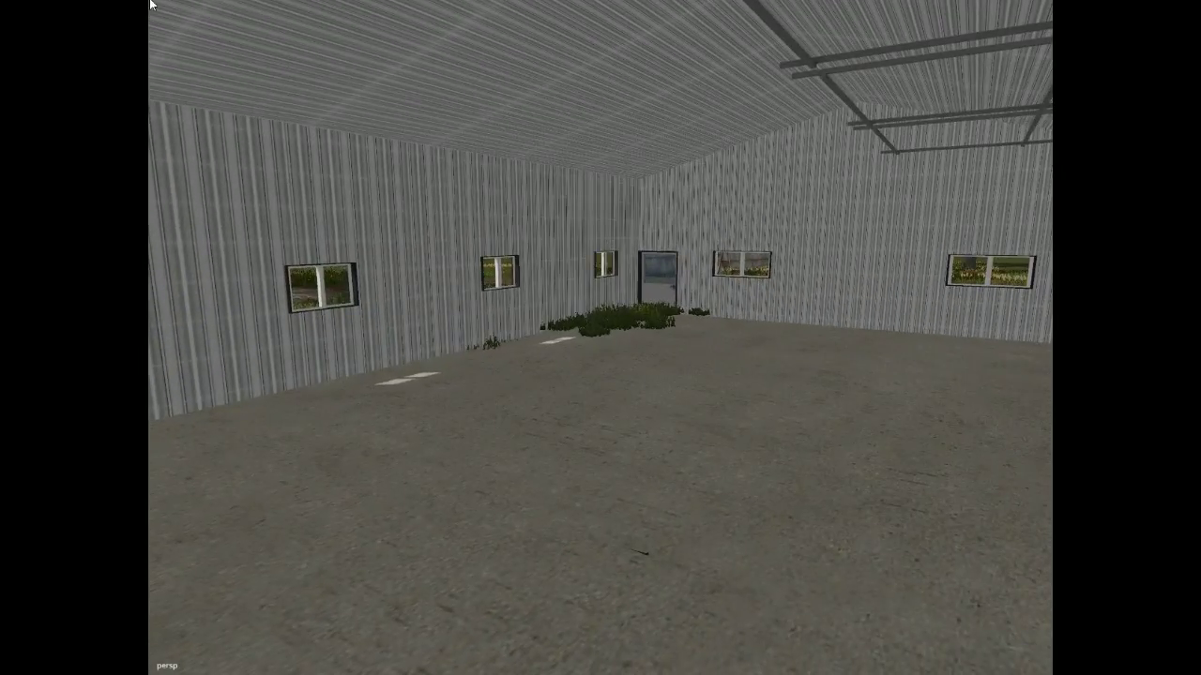
left_click(643, 346)
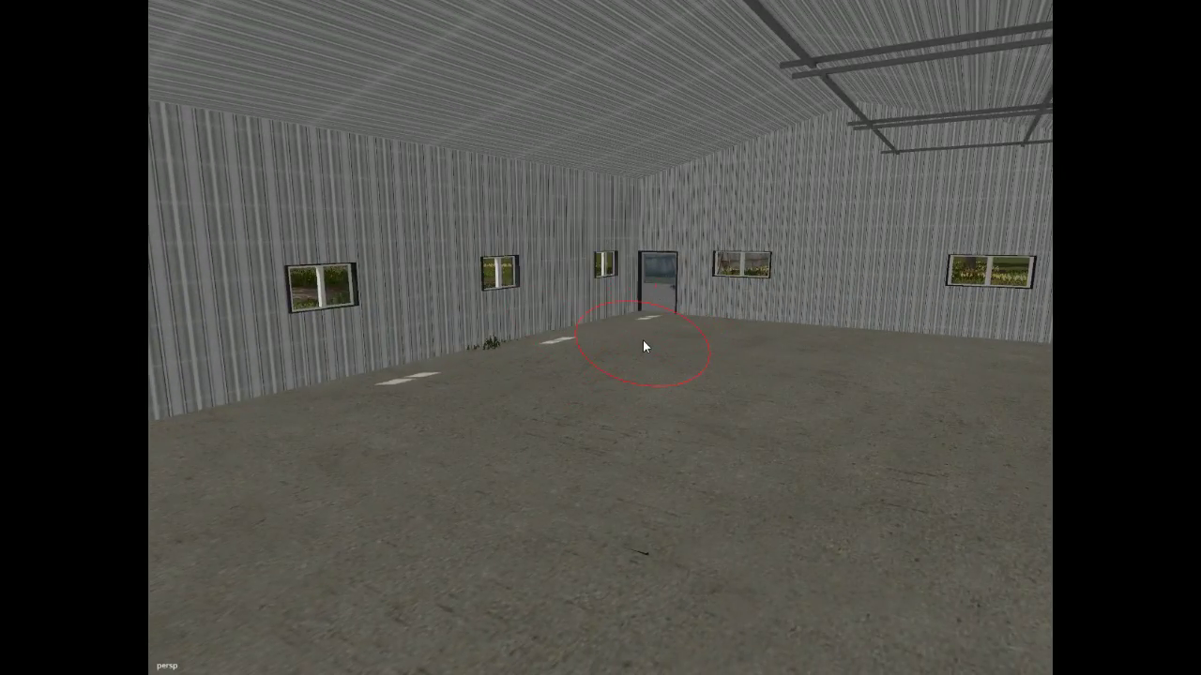
left_click(541, 378)
Examine the exposed foundation and the surrounding ground outside the shed's rear corner and end wall.
left_click_drag(546, 406, 359, 545, "alt")
scroll(178, 485, "up", 10)
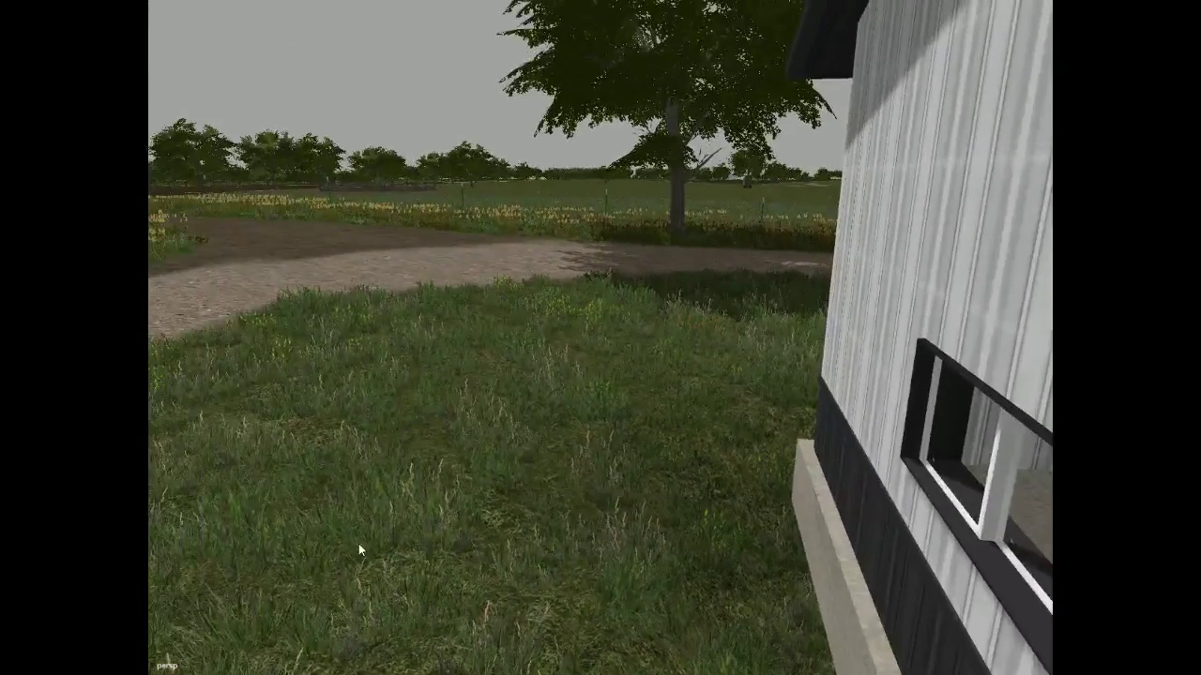
middle_click_drag(358, 543, 794, 520)
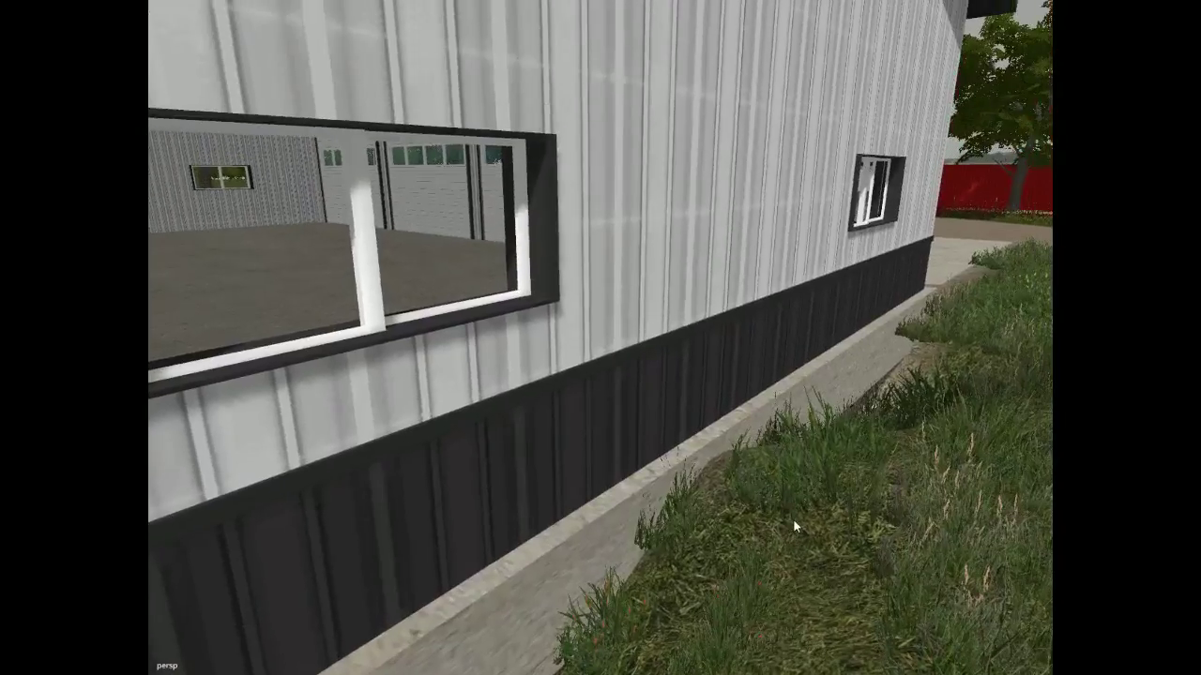
scroll(794, 522, "down", 12)
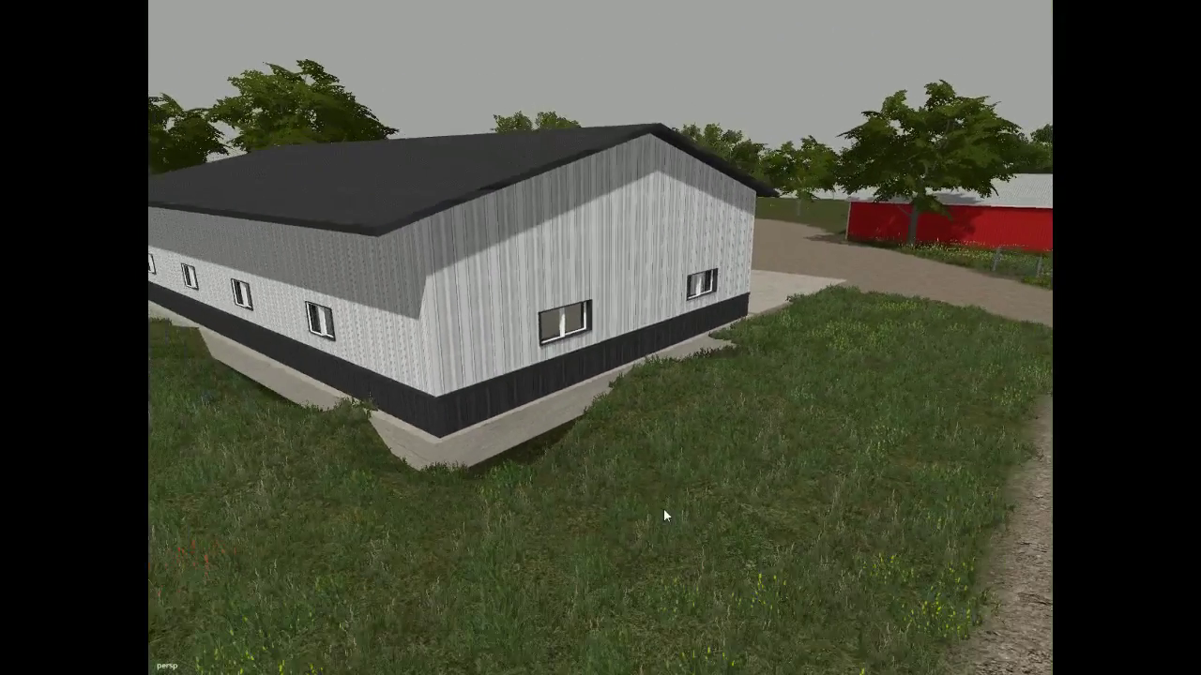
middle_click_drag(663, 511, 504, 497)
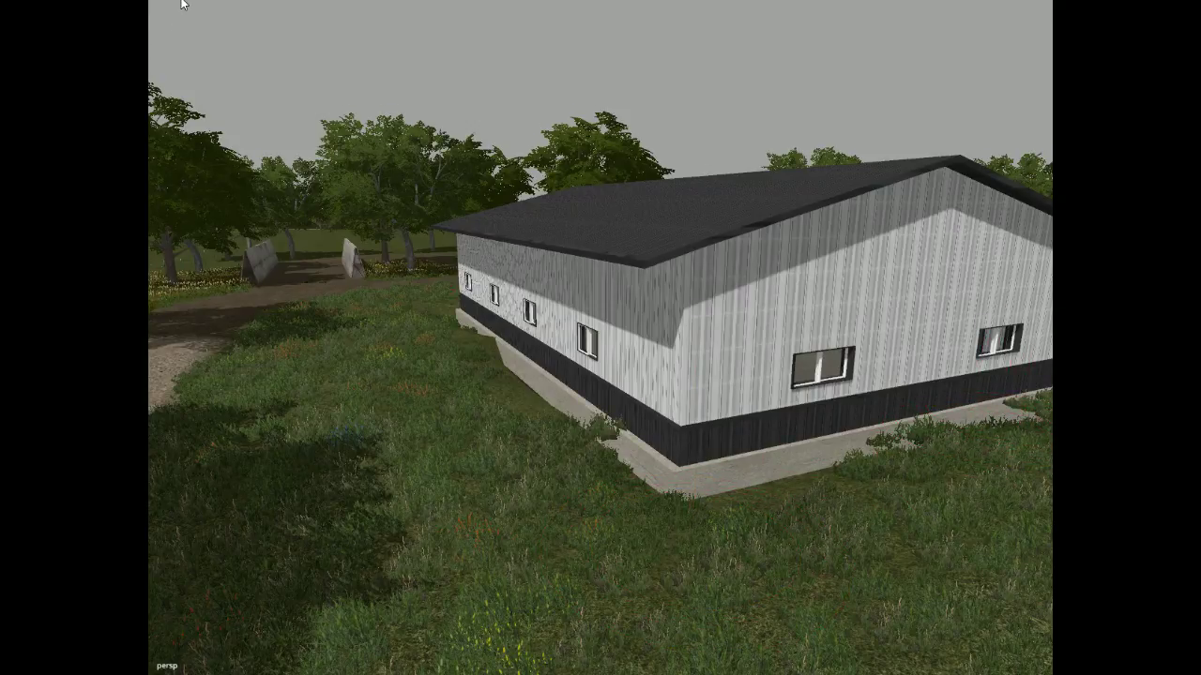
left_click_drag(654, 551, 754, 509, "alt")
scroll(635, 514, "up", 5)
scroll(657, 538, "up", 5)
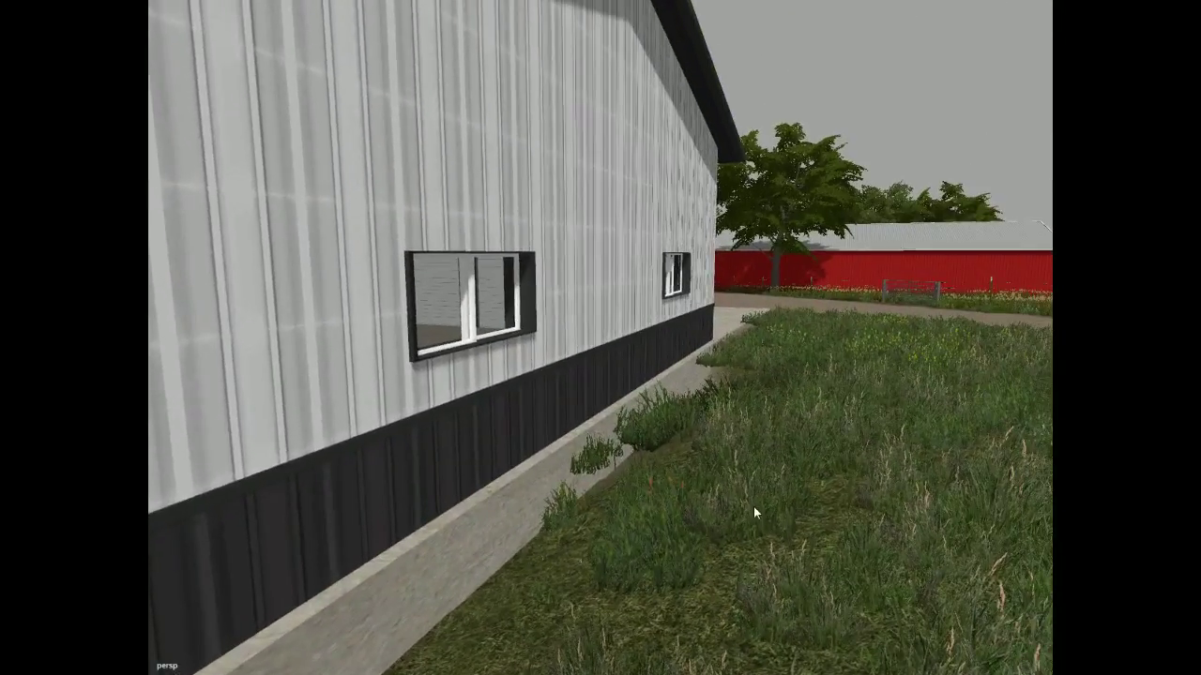
scroll(758, 506, "down", 5)
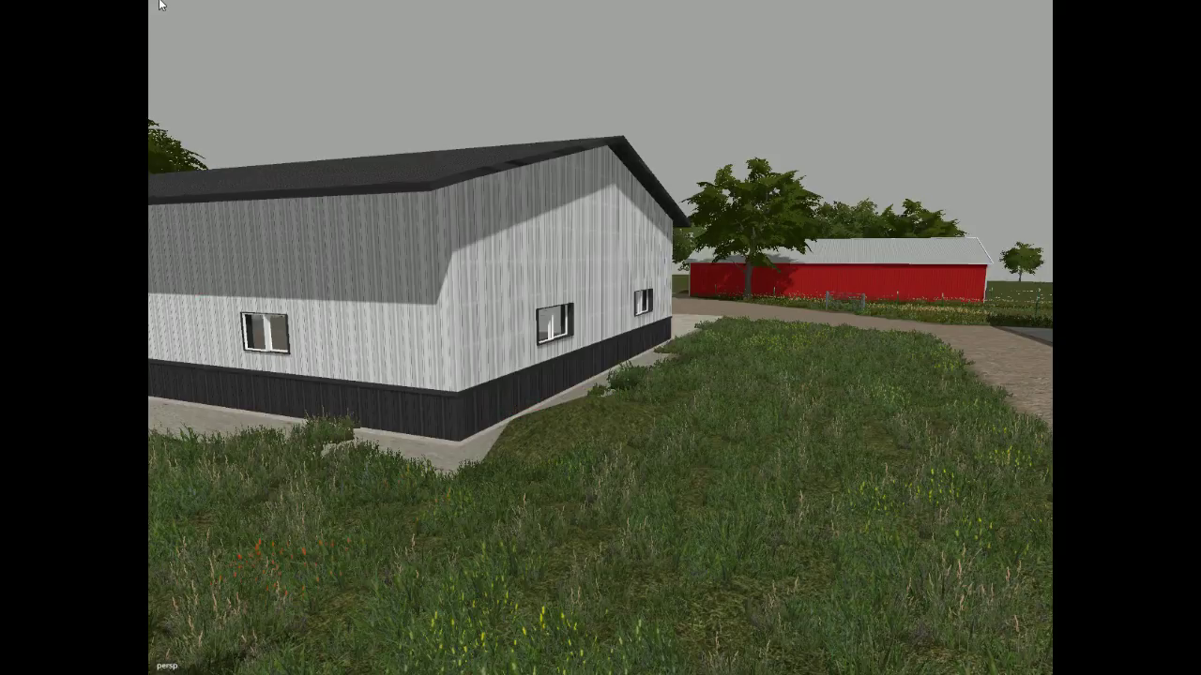
Try raising the terrain against the exposed foundation of the shed's end wall, and undo the mound.
scroll(609, 484, "up", 8)
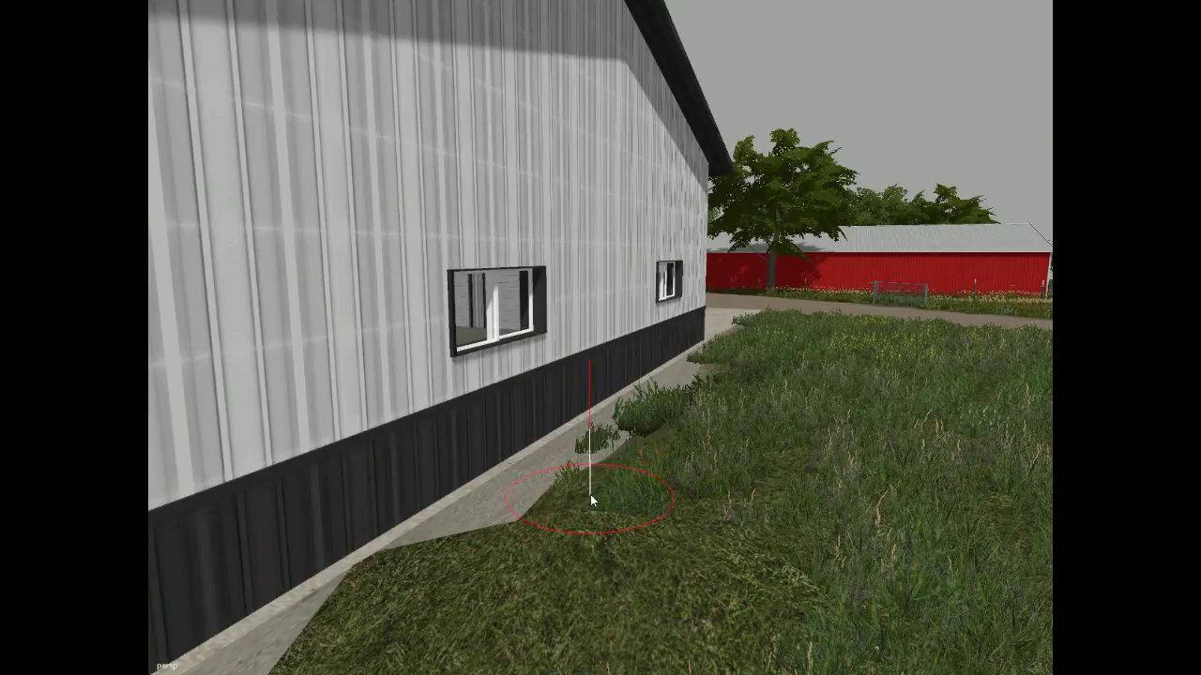
mouse_move(590, 495)
left_mouse_down()
mouse_move(554, 483)
mouse_move(533, 510)
mouse_move(584, 489)
mouse_move(732, 352)
left_mouse_up()
key("ctrl+z")
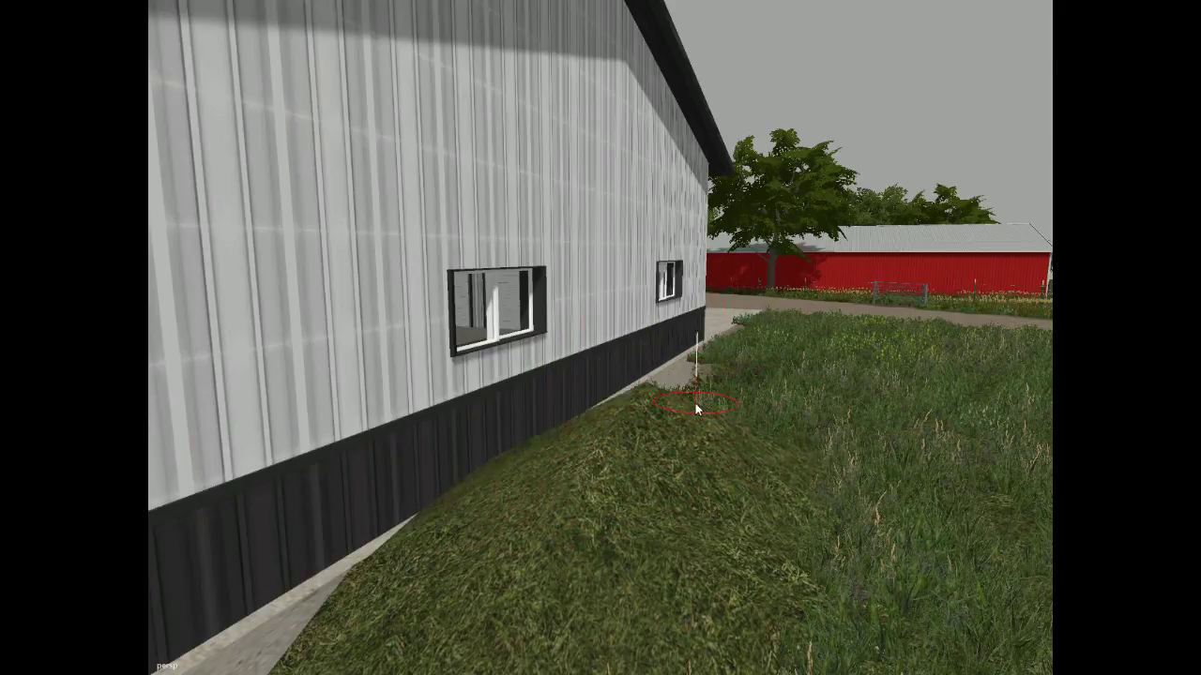
Raise mounds of terrain over the exposed foundation along the shed's end wall and at its rear corner.
mouse_move(575, 515)
left_mouse_down()
mouse_move(531, 558)
mouse_move(507, 498)
left_mouse_up()
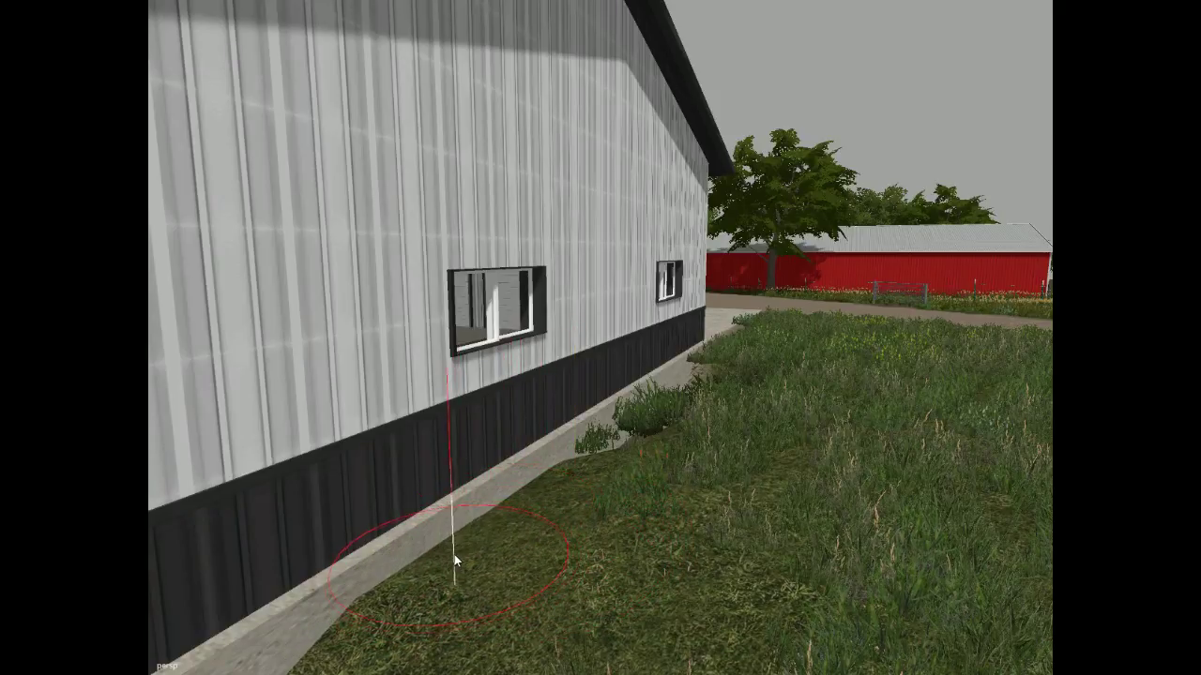
left_click_drag(649, 461, 635, 436)
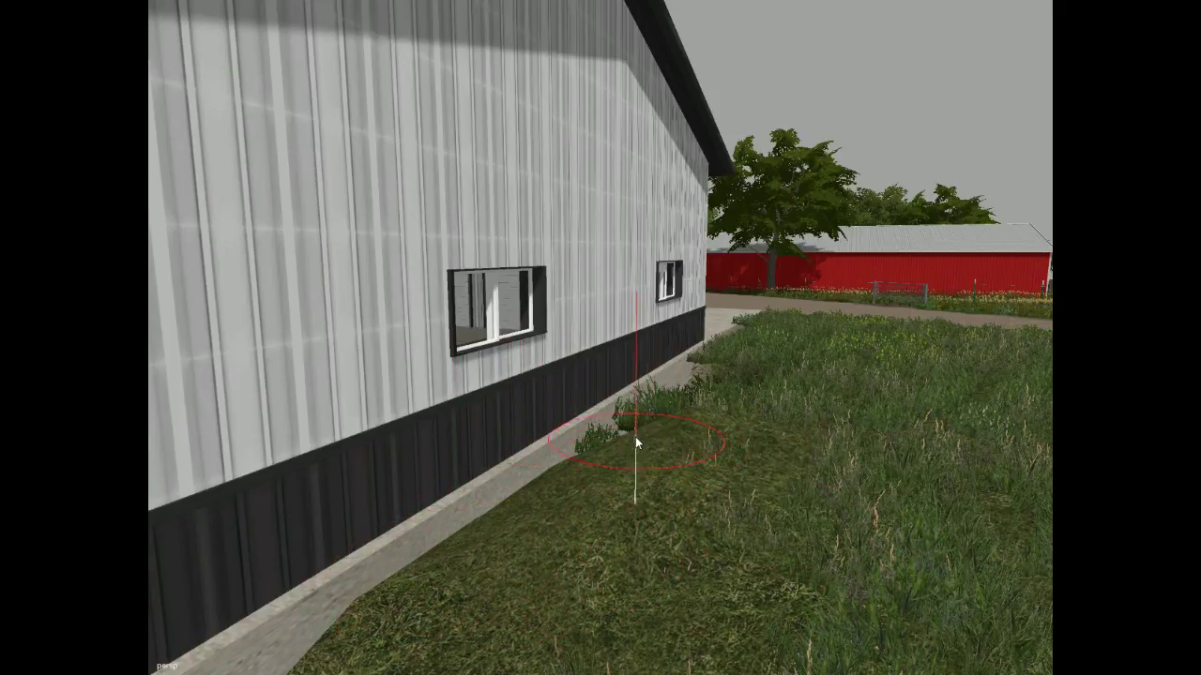
mouse_move(561, 472)
left_mouse_down()
mouse_move(441, 548)
mouse_move(511, 500)
left_mouse_up()
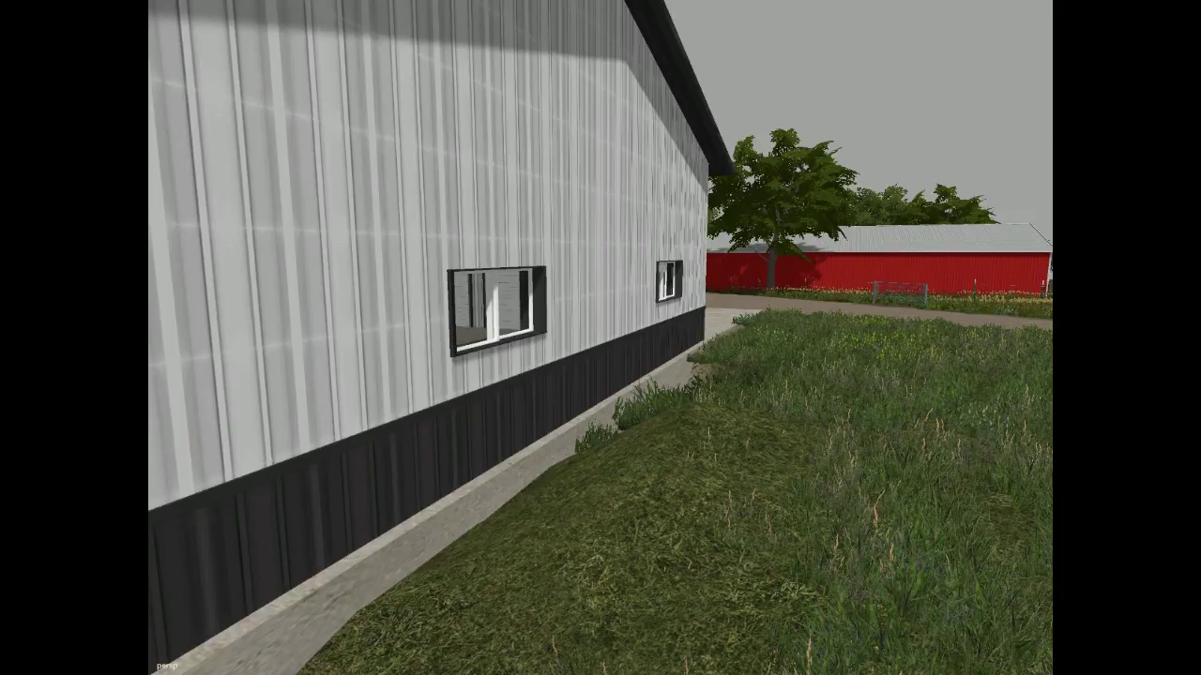
mouse_move(606, 541)
left_mouse_down()
mouse_move(618, 497)
mouse_move(683, 414)
mouse_move(474, 584)
mouse_move(612, 444)
mouse_move(592, 469)
mouse_move(418, 555)
mouse_move(546, 502)
mouse_move(677, 410)
mouse_move(480, 579)
mouse_move(461, 555)
left_mouse_up()
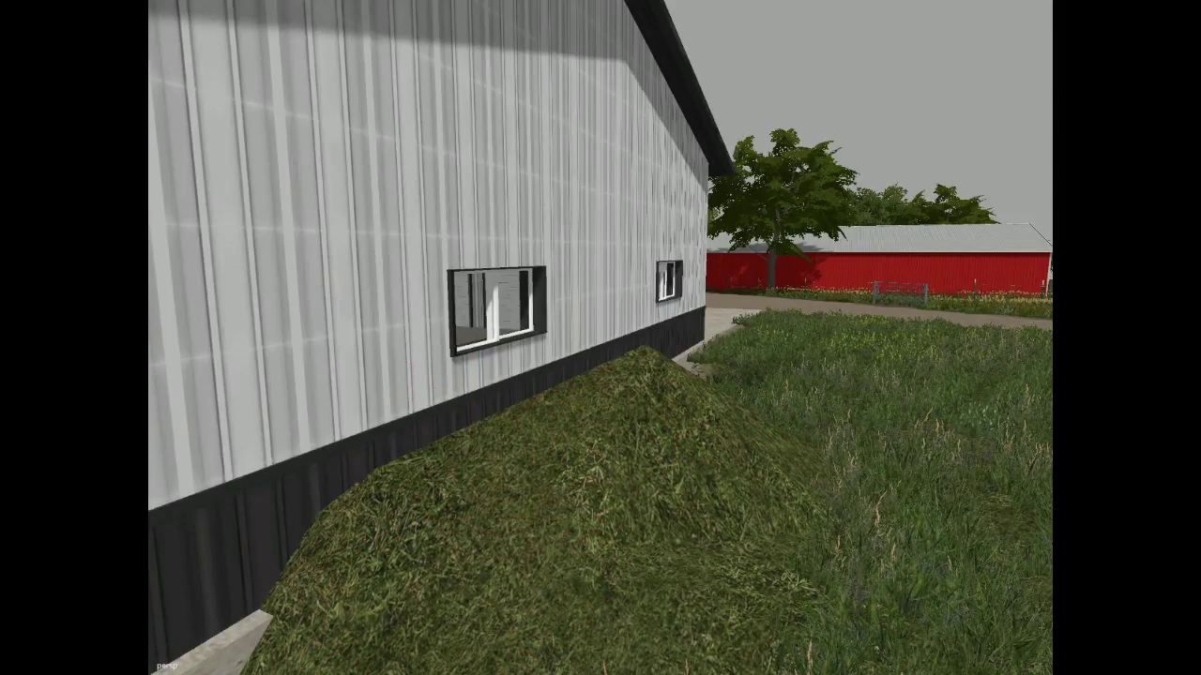
scroll(310, 255, "down", 6)
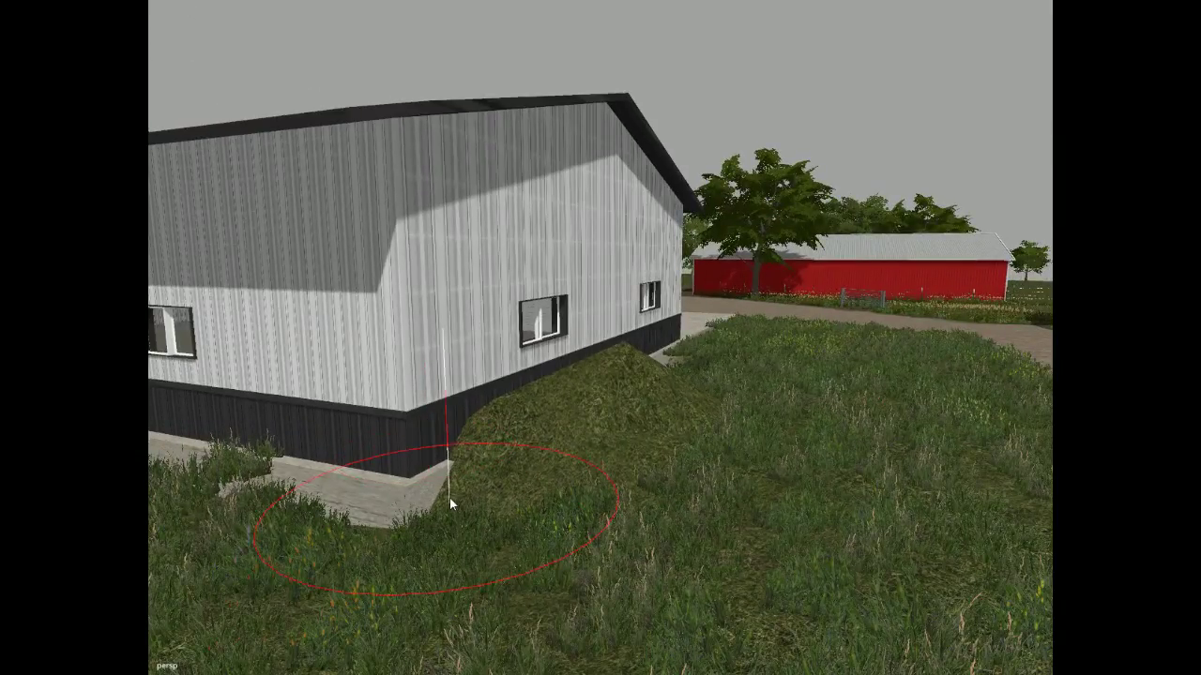
mouse_move(449, 498)
left_mouse_down()
mouse_move(422, 515)
mouse_move(363, 489)
left_mouse_up()
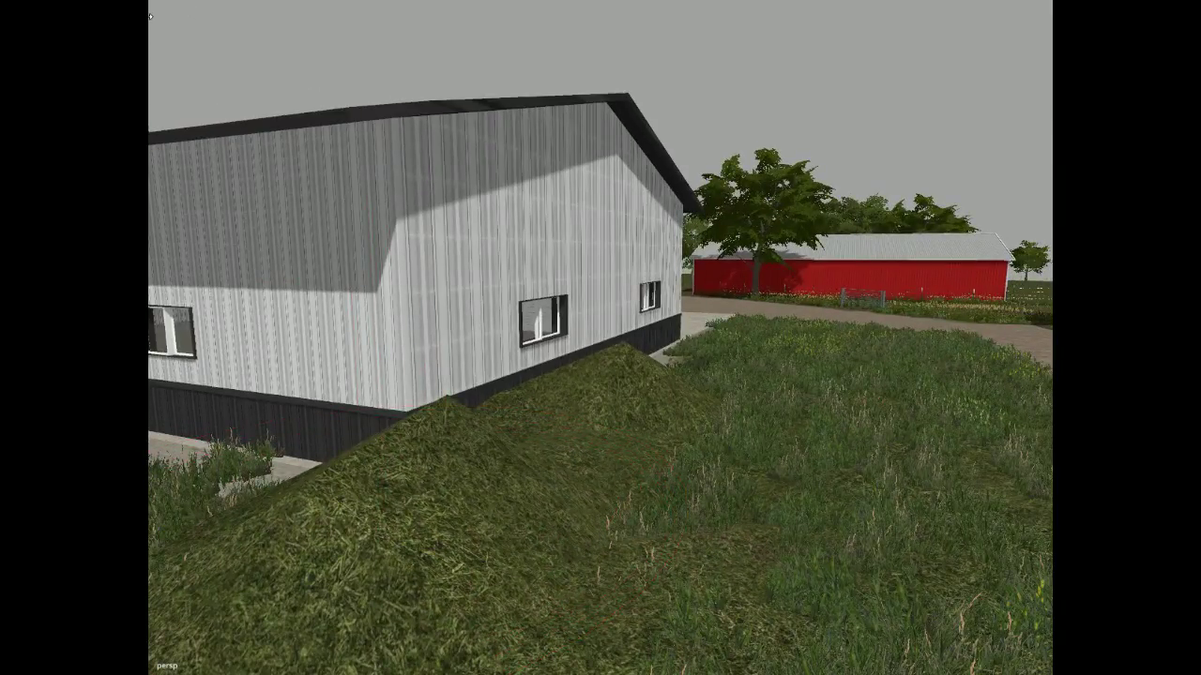
Smooth the raised mounds from the long windowed wall around the rear corner to the end wall.
left_click_drag(262, 457, 166, 456, "alt")
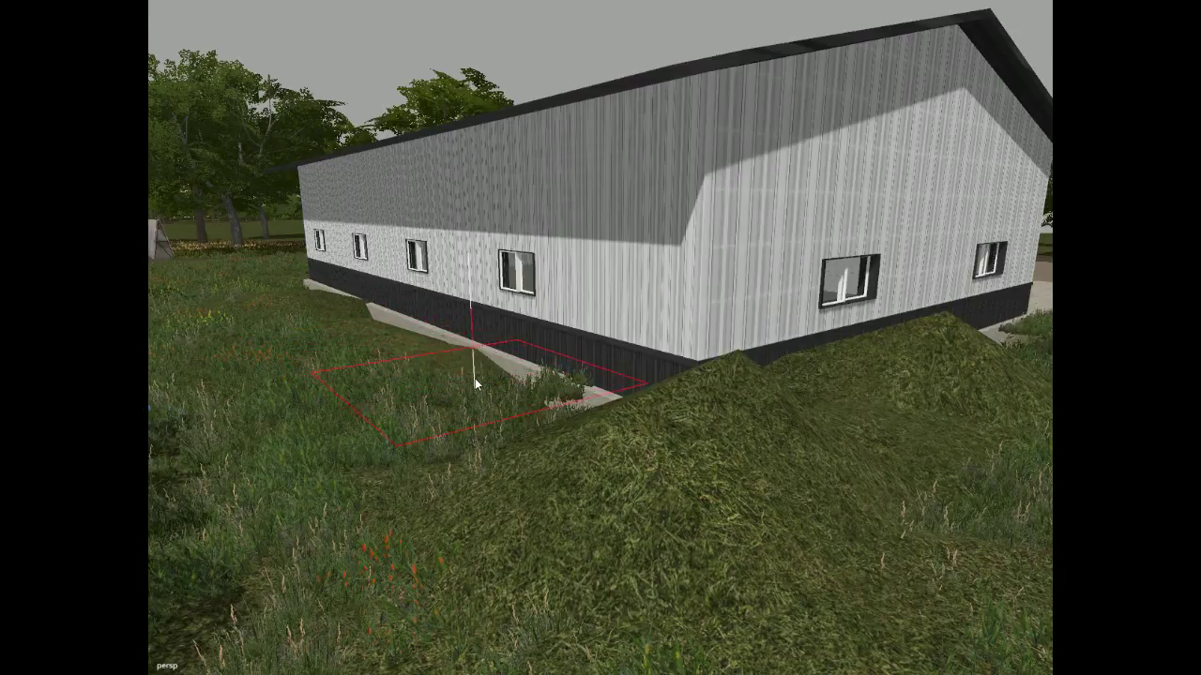
left_click_drag(475, 383, 564, 409)
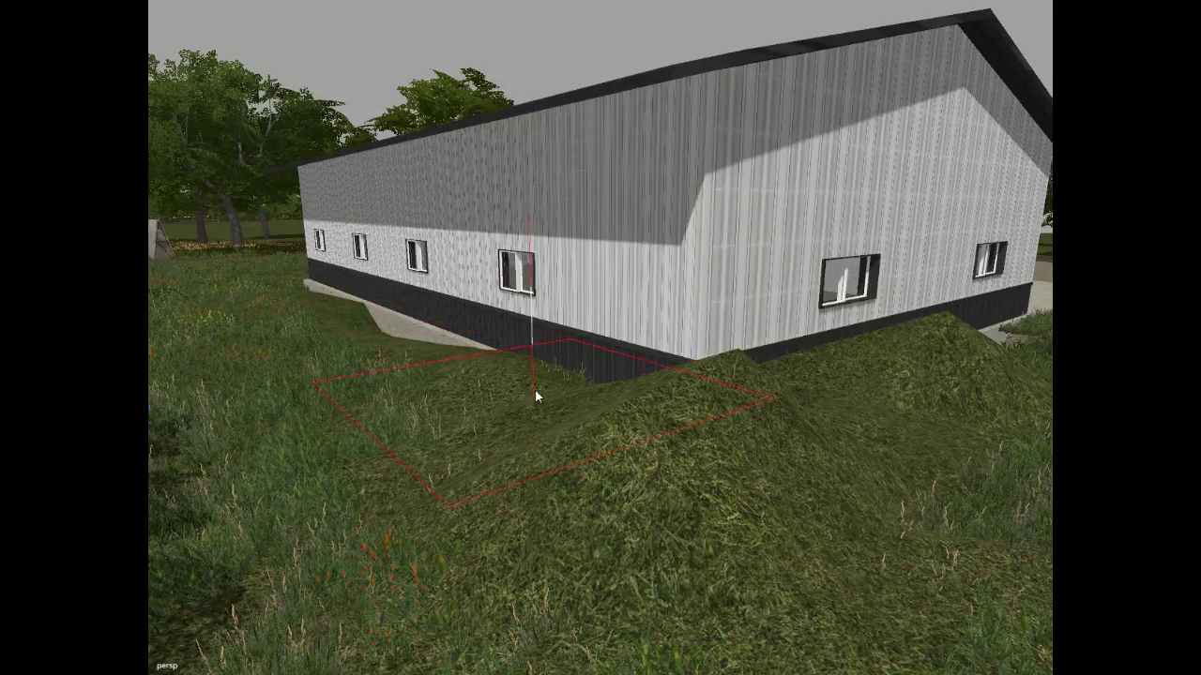
left_click_drag(534, 391, 871, 355)
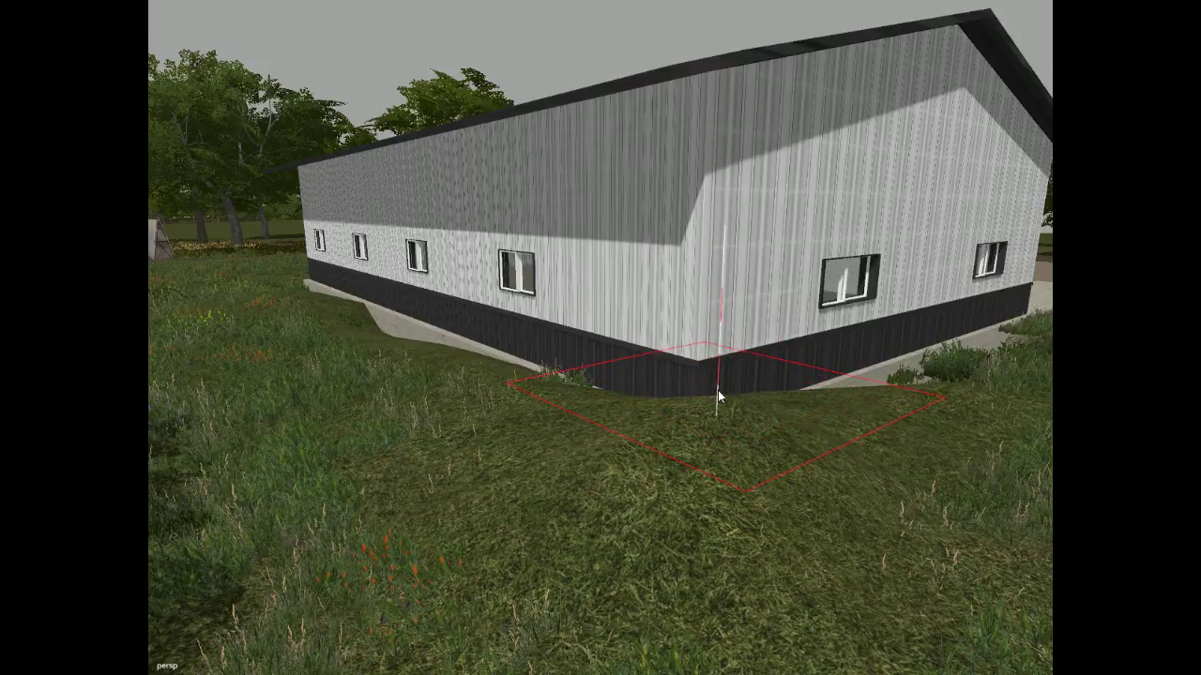
Enlarge the smoothing brush and blend the ground at the shed's rear corner into the surrounding grass.
scroll(717, 390, "up", 3)
mouse_move(718, 390)
left_mouse_down()
mouse_move(728, 375)
mouse_move(652, 379)
mouse_move(461, 310)
mouse_move(464, 300)
mouse_move(670, 366)
mouse_move(703, 383)
mouse_move(698, 396)
left_mouse_up()
scroll(677, 374, "up", 2)
scroll(703, 387, "up", 2)
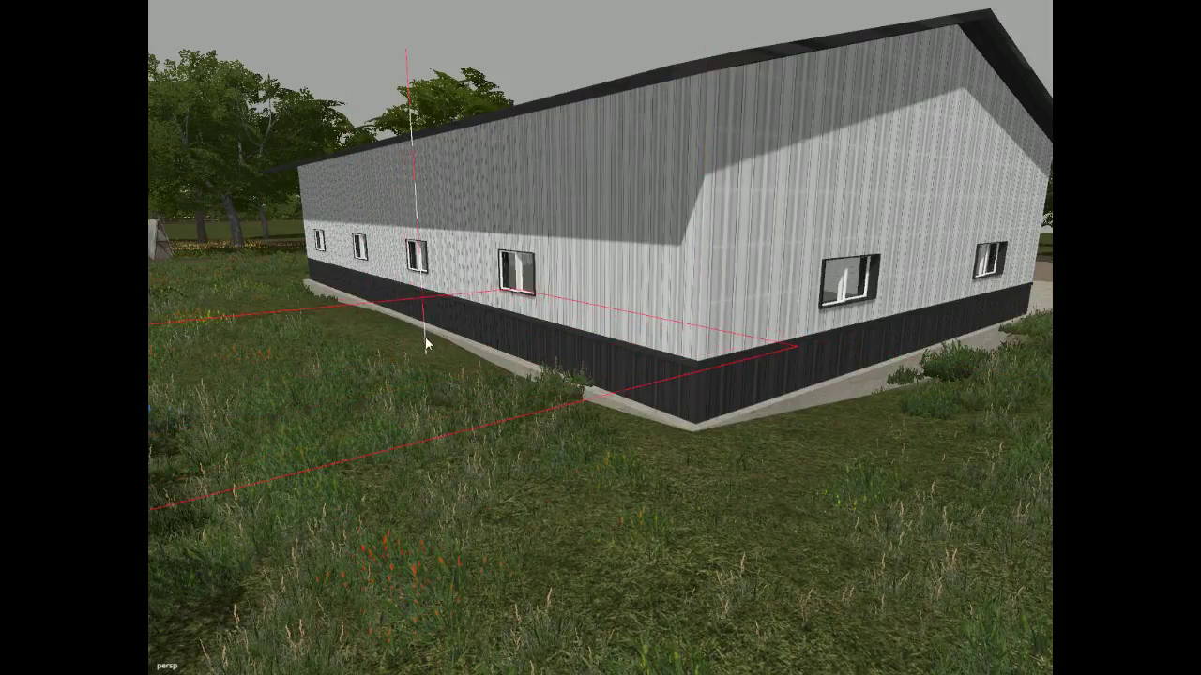
mouse_move(527, 380)
left_mouse_down()
mouse_move(539, 393)
mouse_move(592, 343)
mouse_move(644, 373)
left_mouse_up()
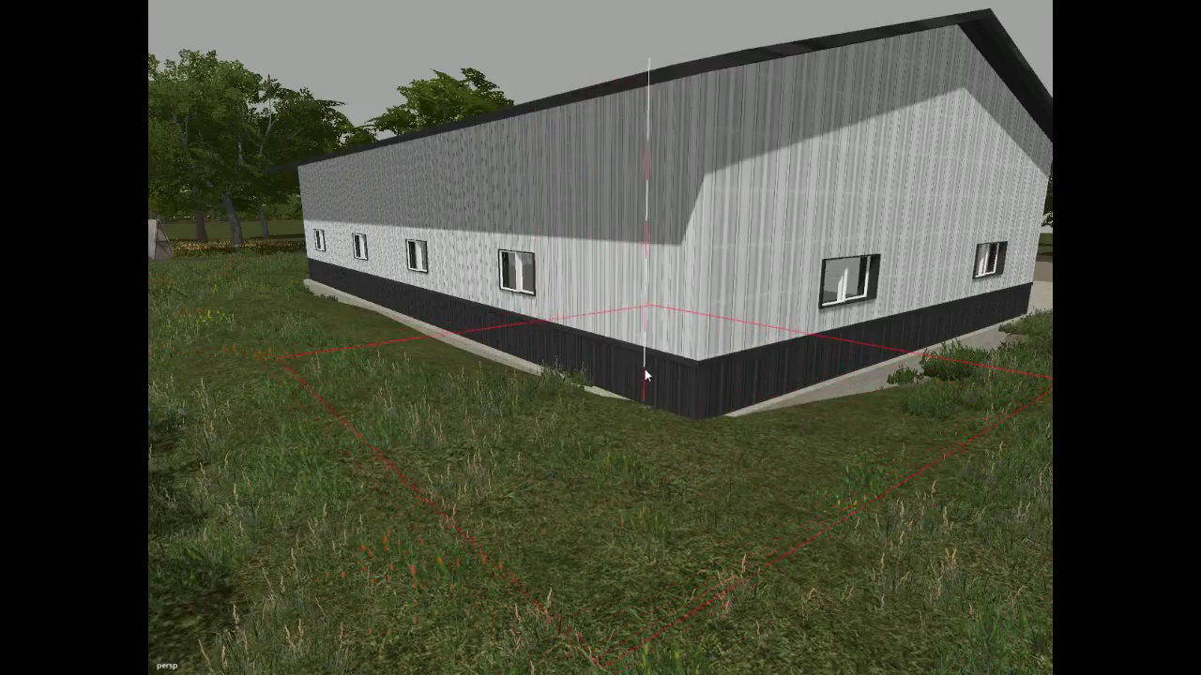
left_click(709, 416)
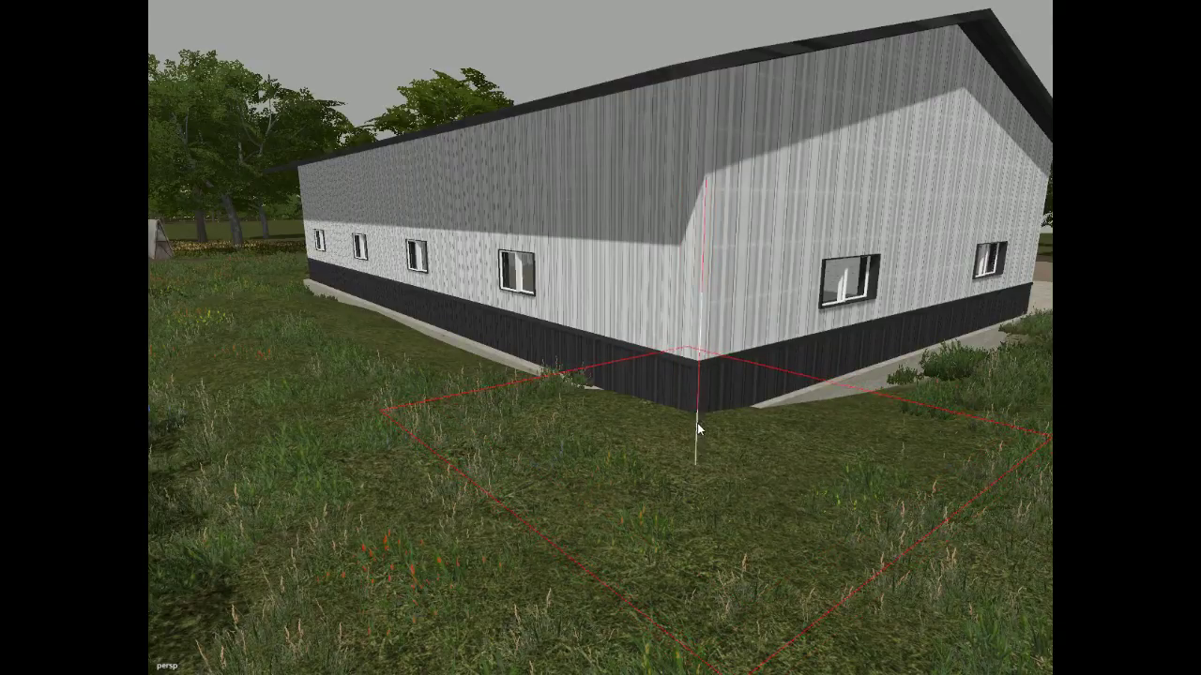
left_click(694, 404)
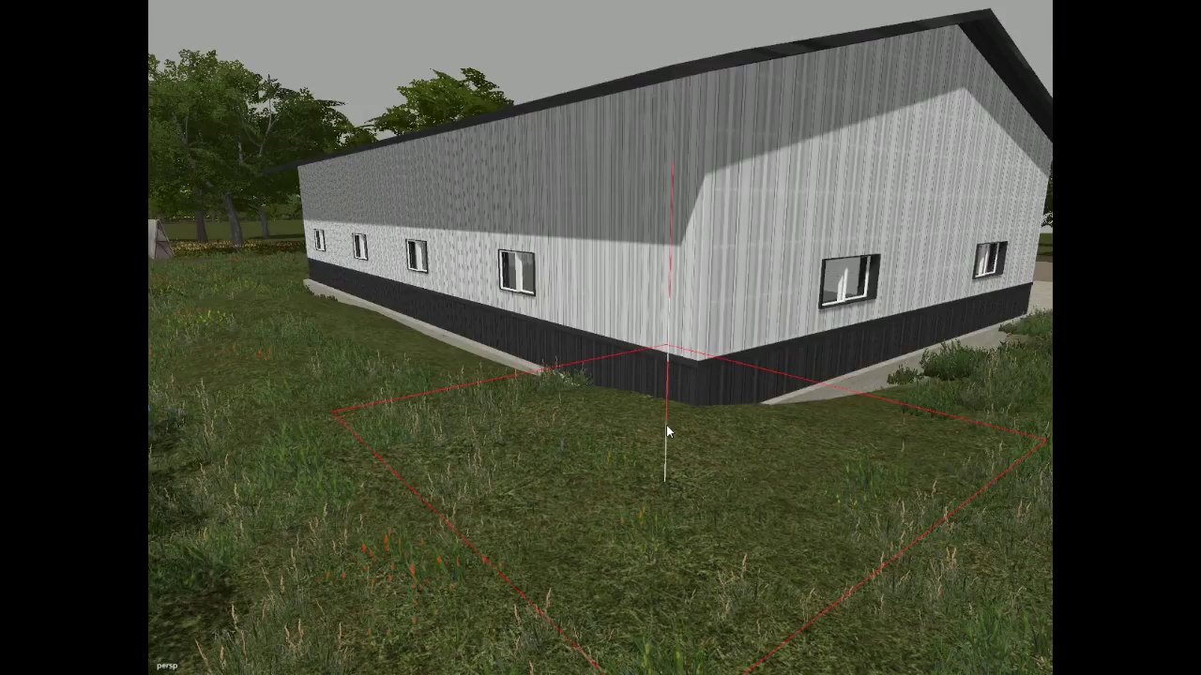
Shrink the terrain brush, then raise and smooth the ground over the slab still exposed along the end wall.
scroll(683, 425, "down", 4)
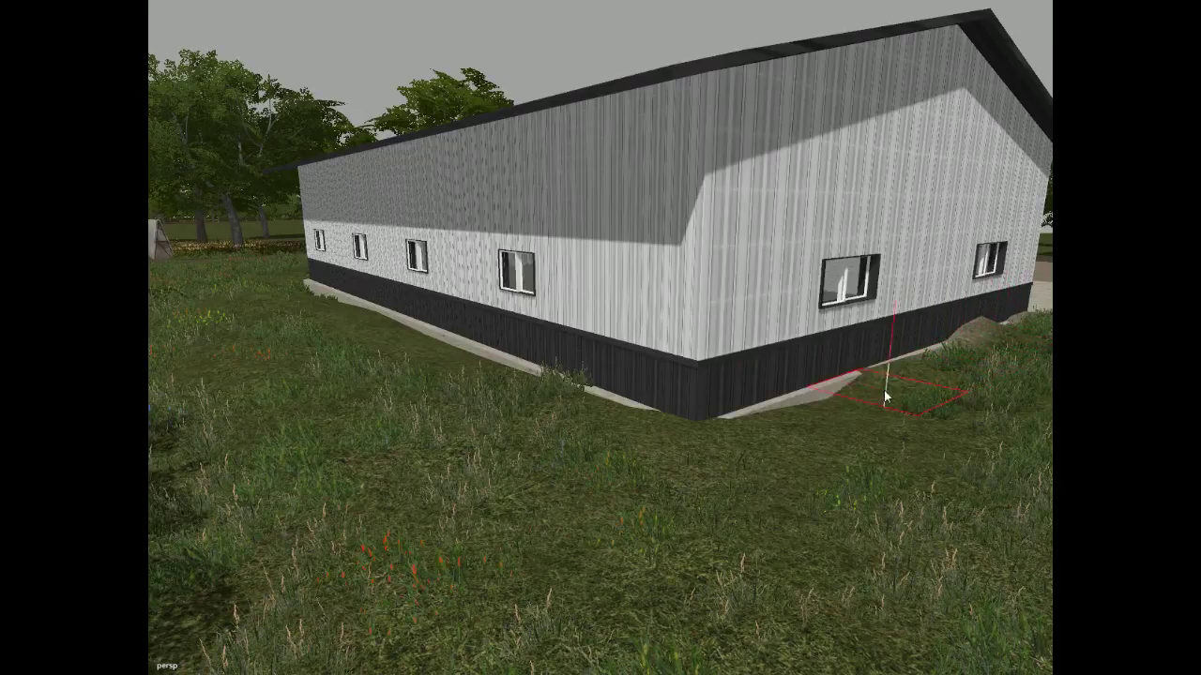
left_click_drag(823, 406, 1008, 333)
mouse_move(994, 349)
left_mouse_down()
mouse_move(877, 389)
mouse_move(410, 399)
mouse_move(321, 298)
left_mouse_up()
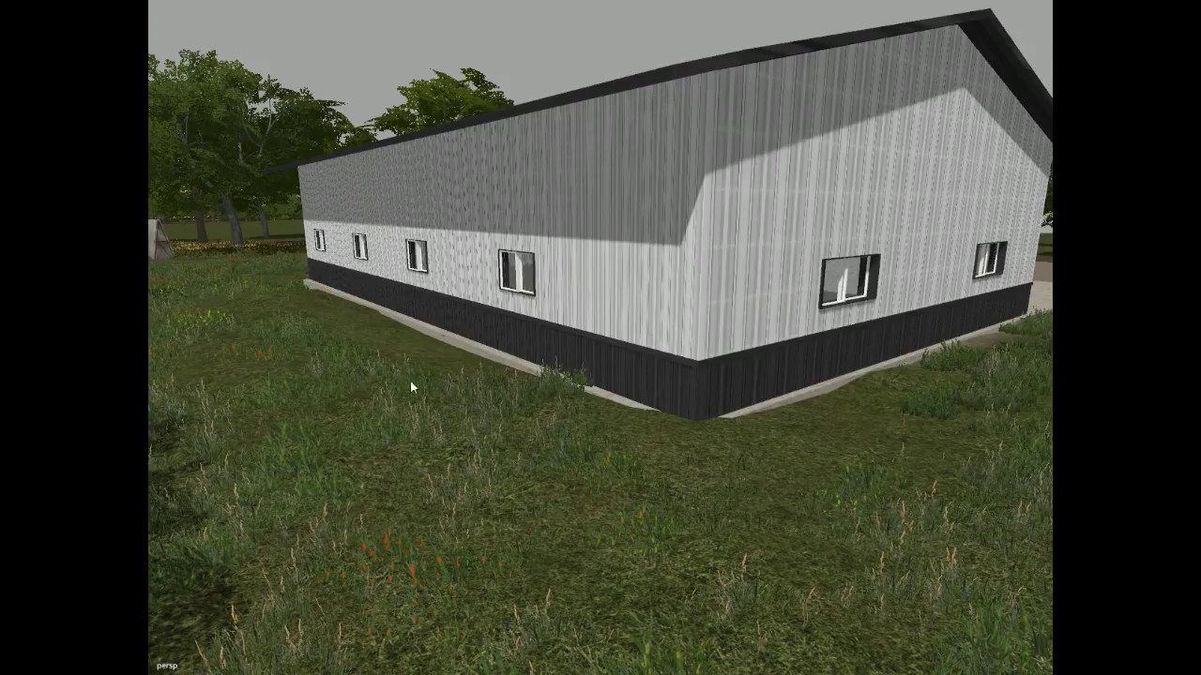
left_click_drag(410, 380, 431, 459, "alt")
scroll(431, 459, "up", 10)
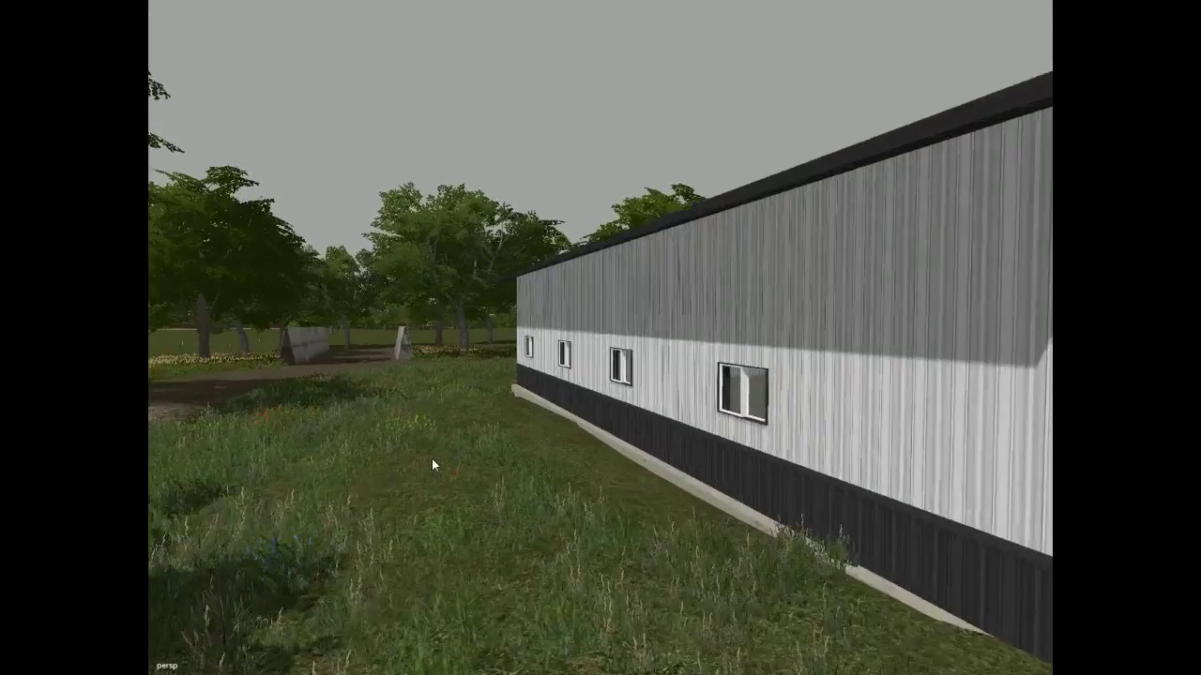
Build up the ground along the shed's end wall with the entry door to cover its exposed foundation.
key("w")
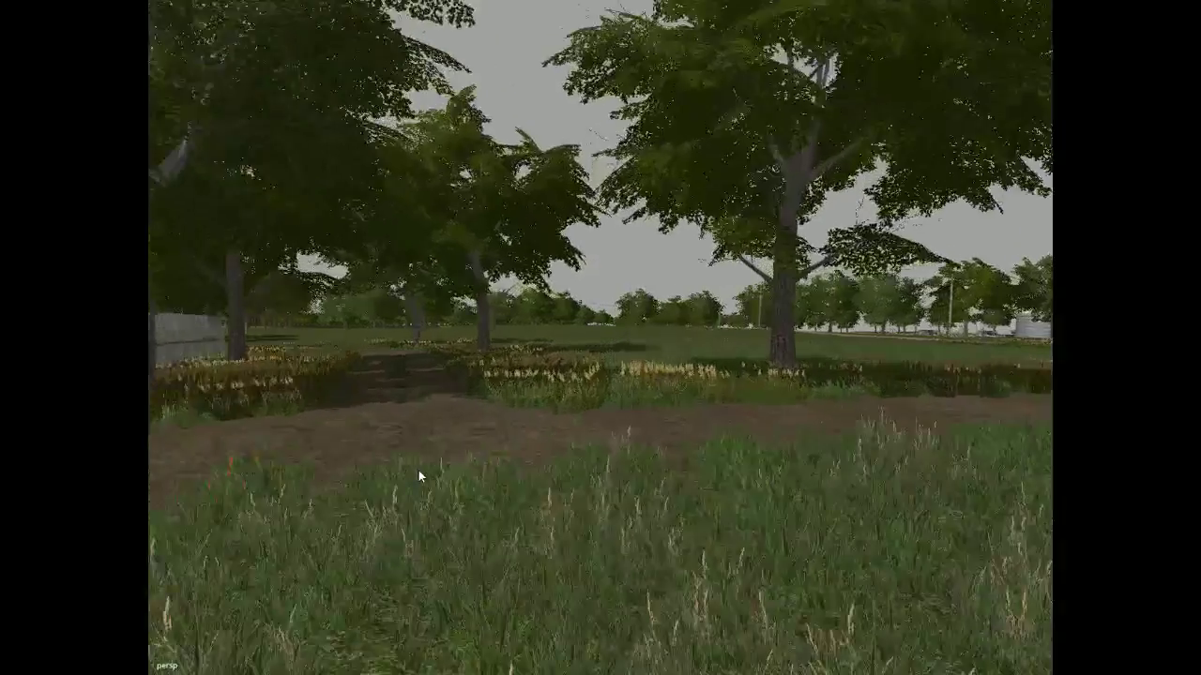
left_click_drag(418, 470, 919, 664, "alt")
key("s")
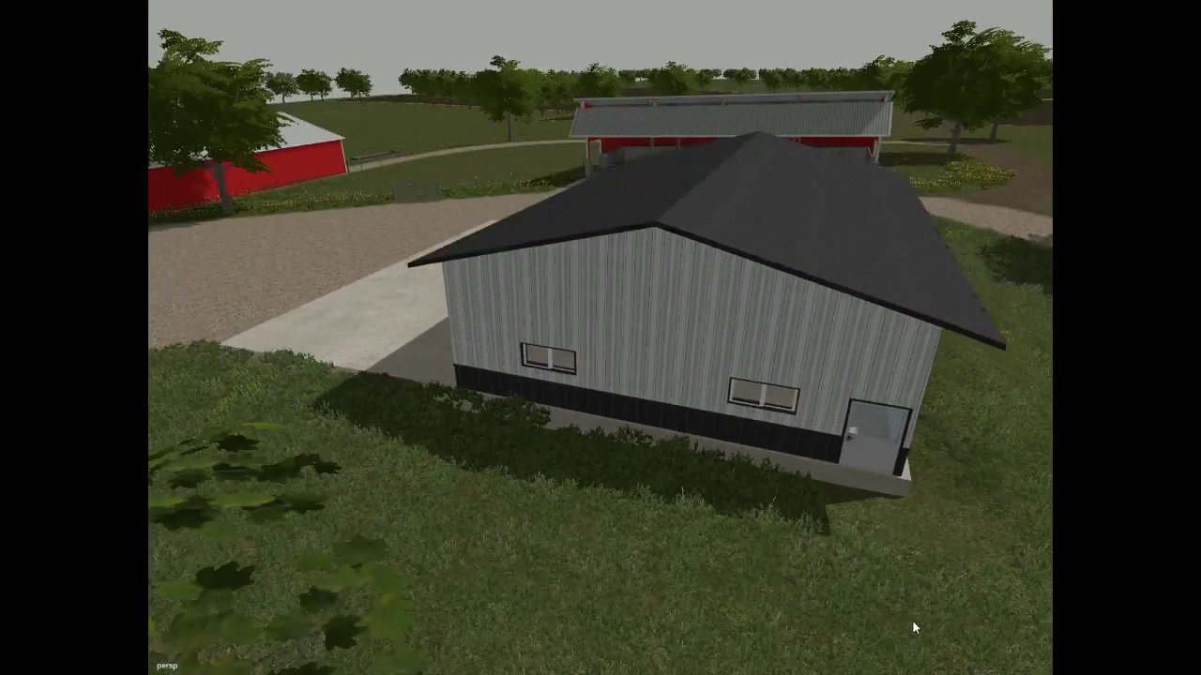
left_click_drag(912, 622, 965, 628)
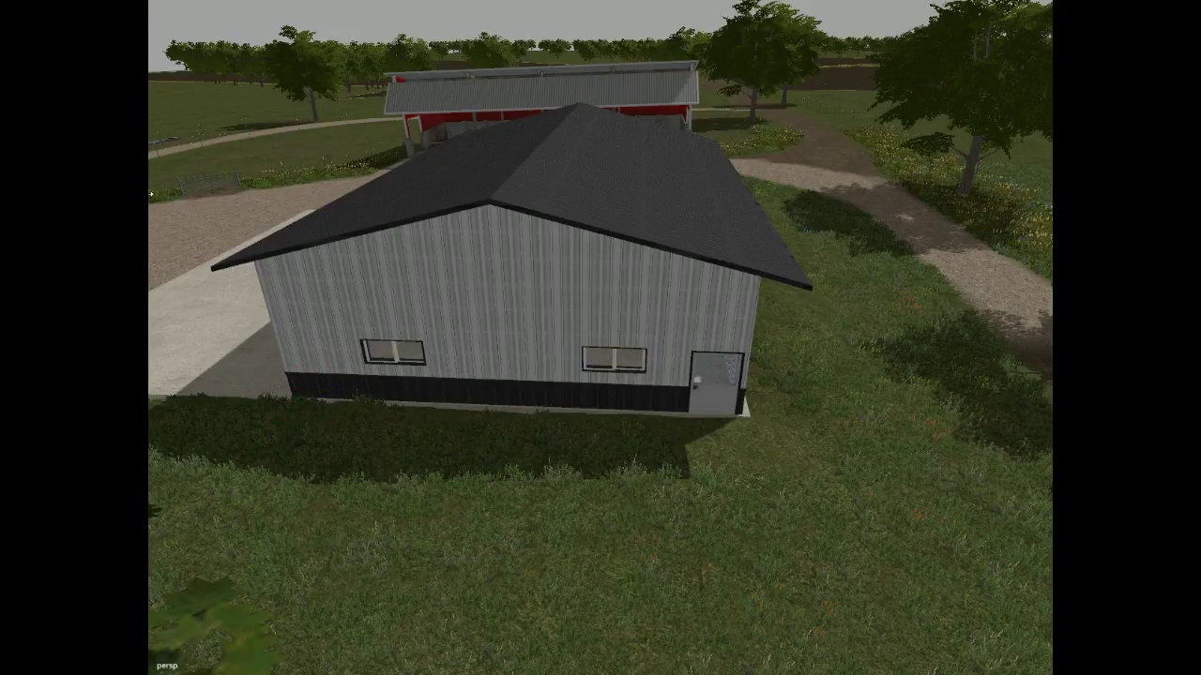
Raise the terrain over the exposed slab along the long windowed wall, starting near the entry-door corner.
left_click_drag(371, 435, 386, 504, "alt")
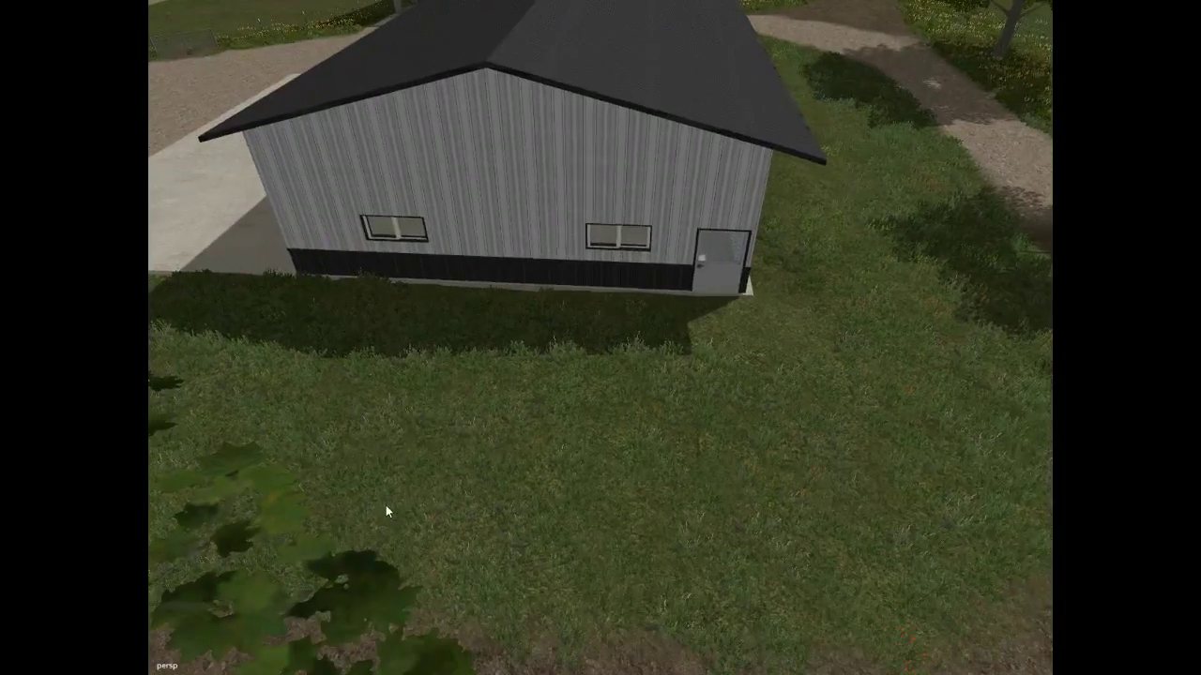
scroll(481, 508, "up", 10)
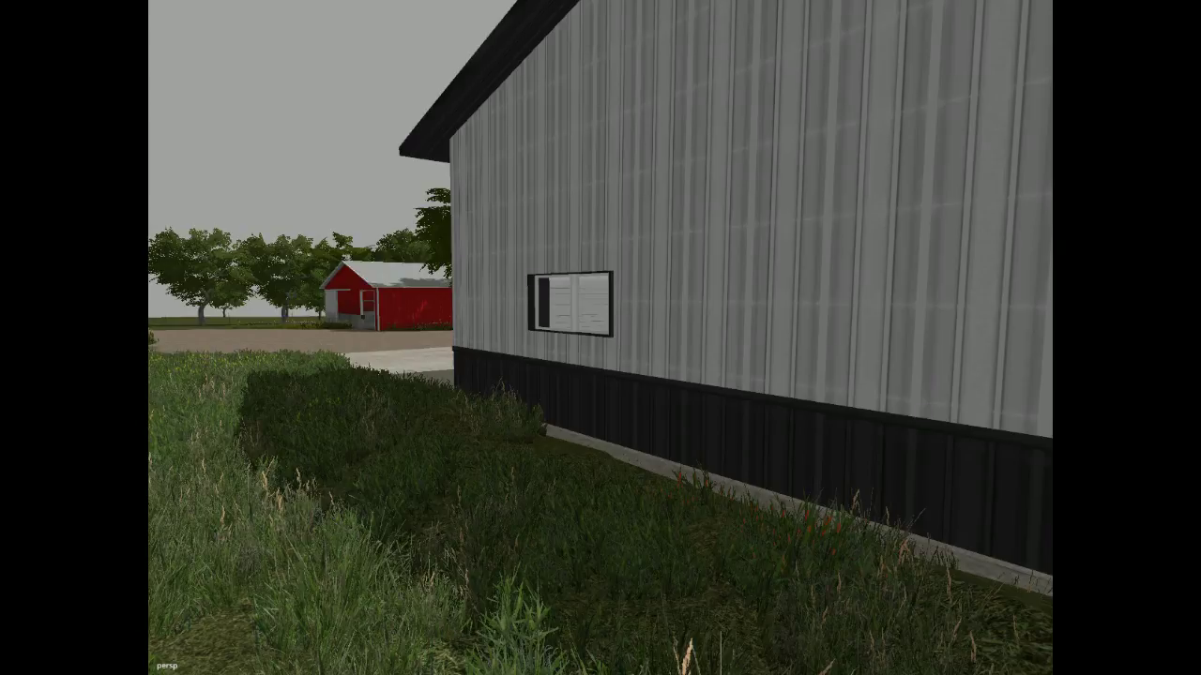
left_click_drag(467, 469, 811, 476, "alt")
scroll(735, 488, "up", 3)
left_click_drag(735, 483, 473, 520, "alt")
scroll(473, 520, "down", 3)
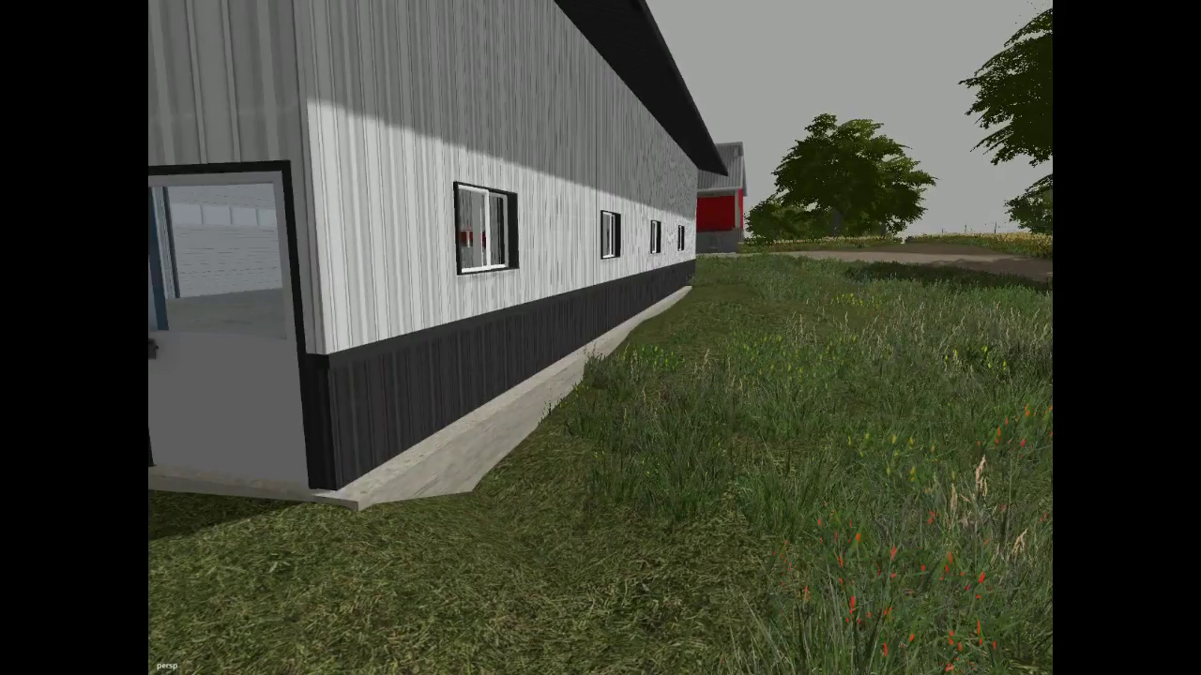
left_click(505, 460)
left_click(506, 453)
left_click(494, 451)
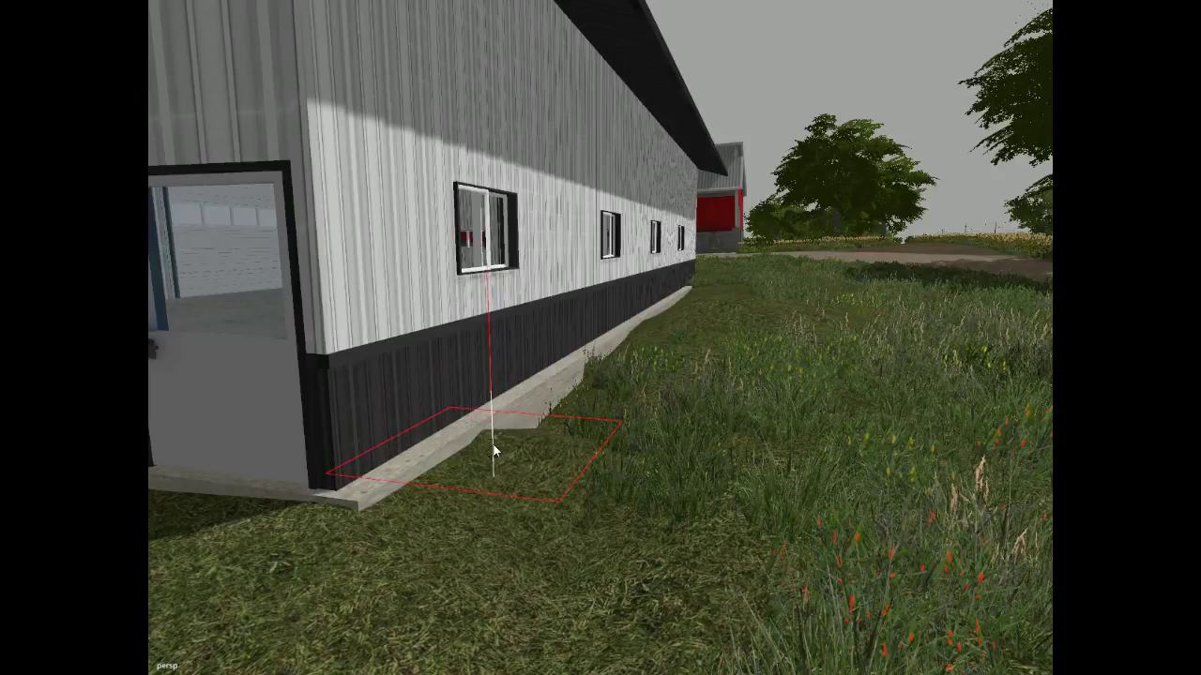
left_click(553, 407)
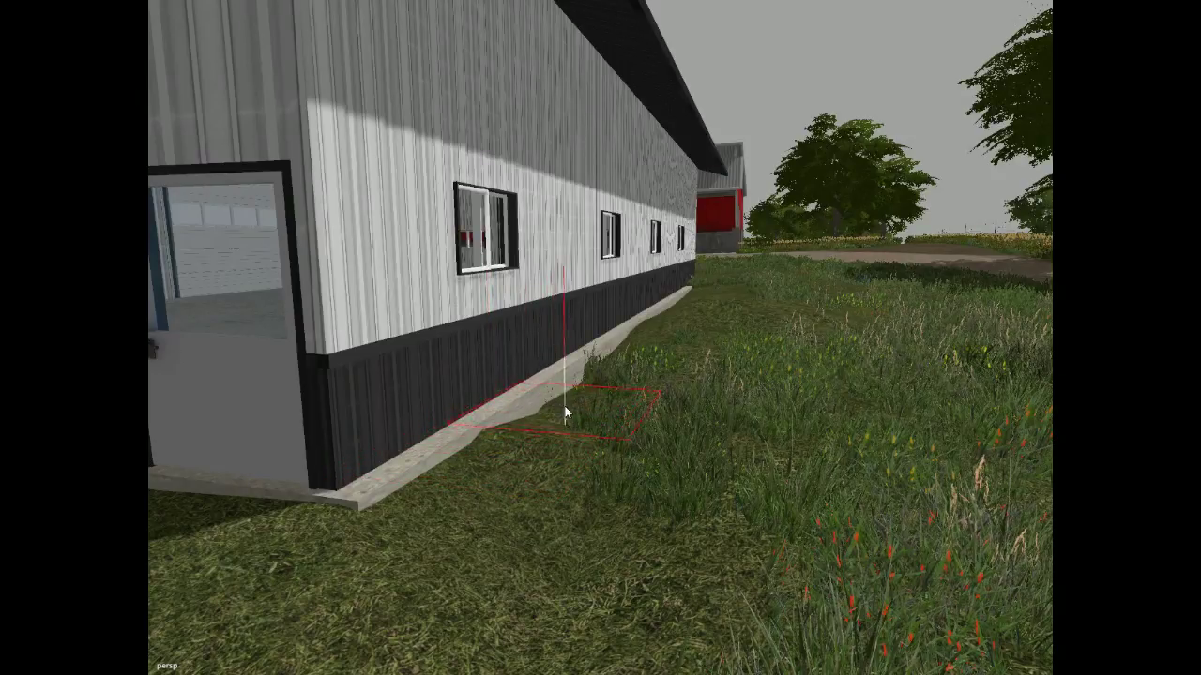
left_click(561, 402)
left_click(588, 377)
left_click(595, 367)
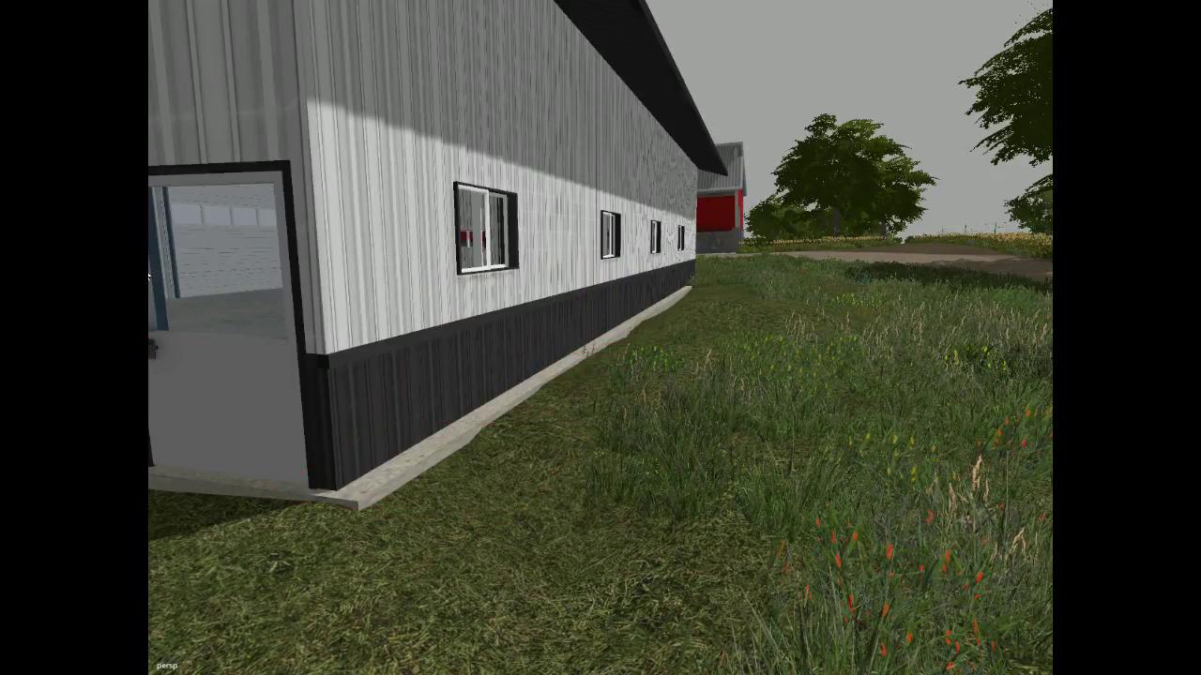
Build up the ground farther along the long windowed wall to cover more of the foundation strip.
left_click_drag(573, 327, 617, 317, "alt")
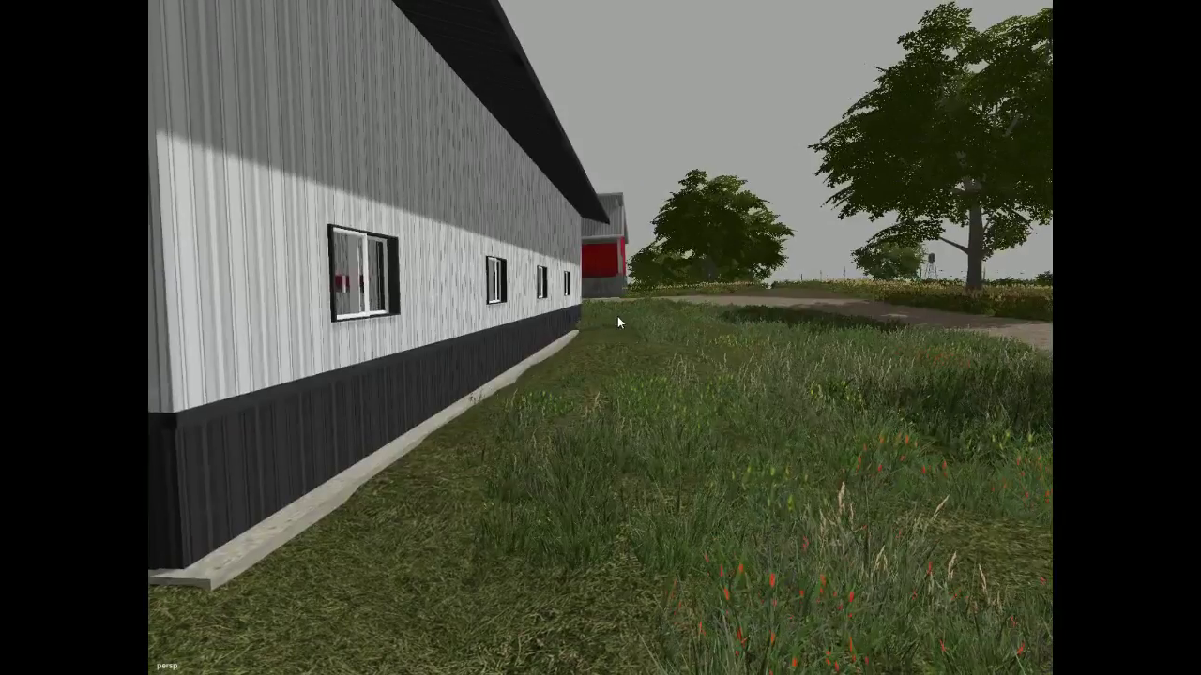
scroll(594, 384, "up", 6)
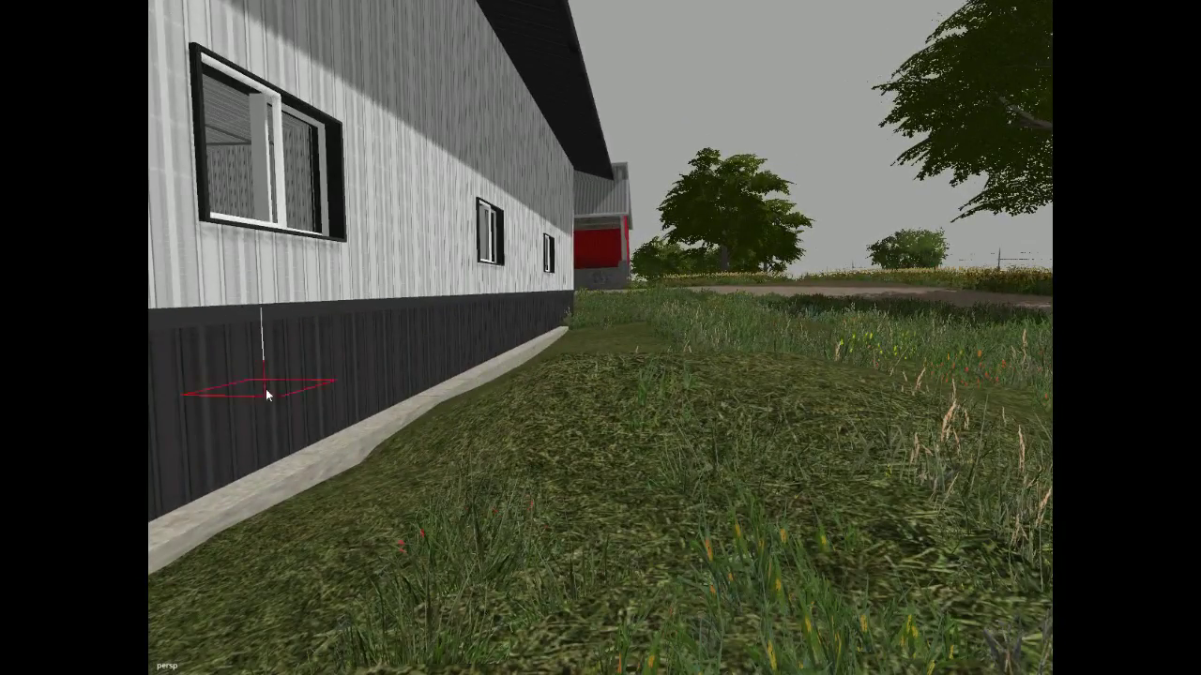
left_click_drag(327, 493, 375, 443)
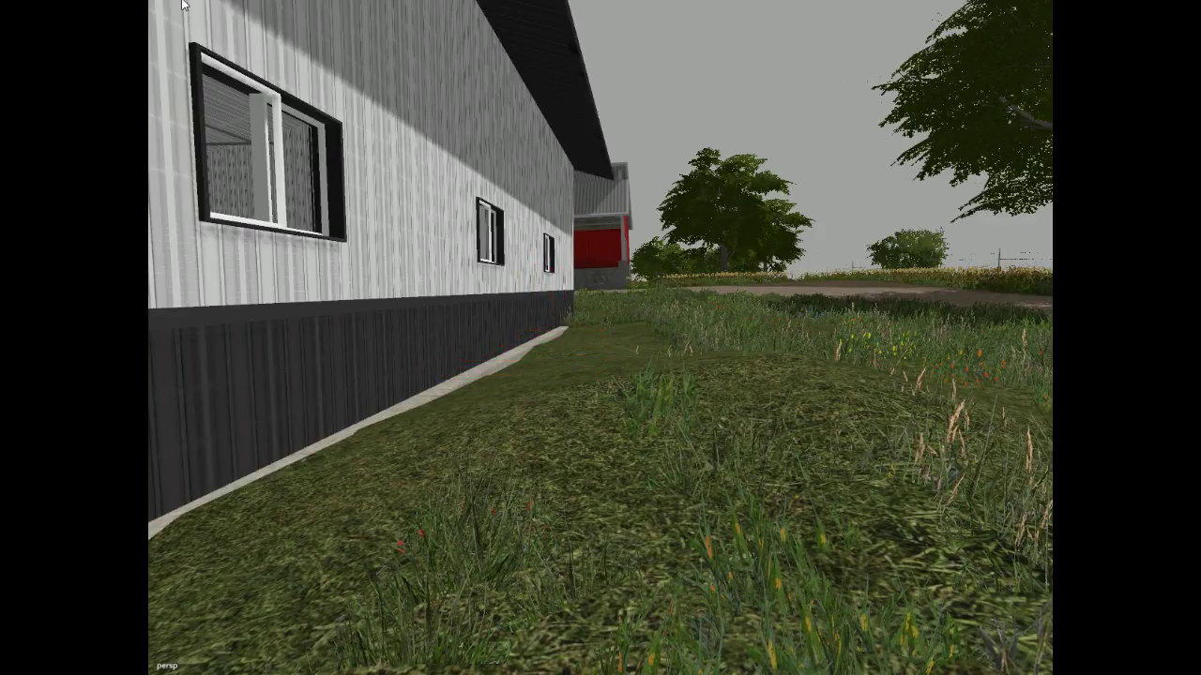
left_click_drag(446, 443, 525, 394, "alt")
scroll(524, 394, "up", 6)
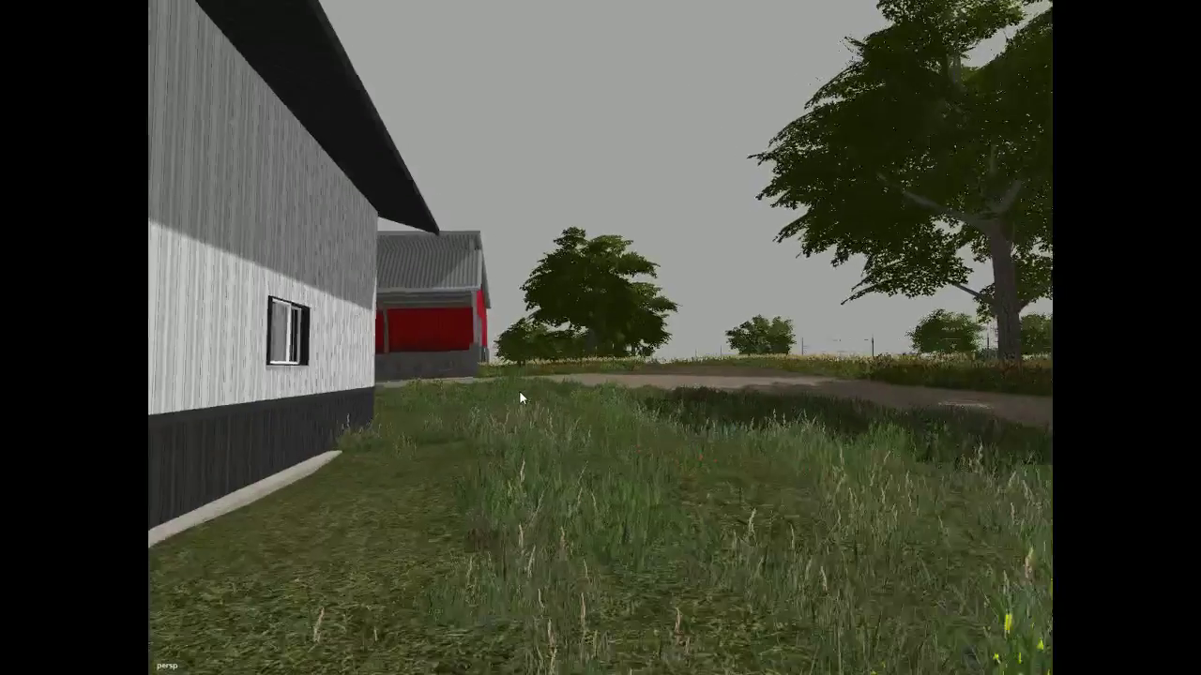
scroll(418, 416, "up", 8)
left_click_drag(412, 422, 42, 459, "alt")
scroll(269, 449, "down", 8)
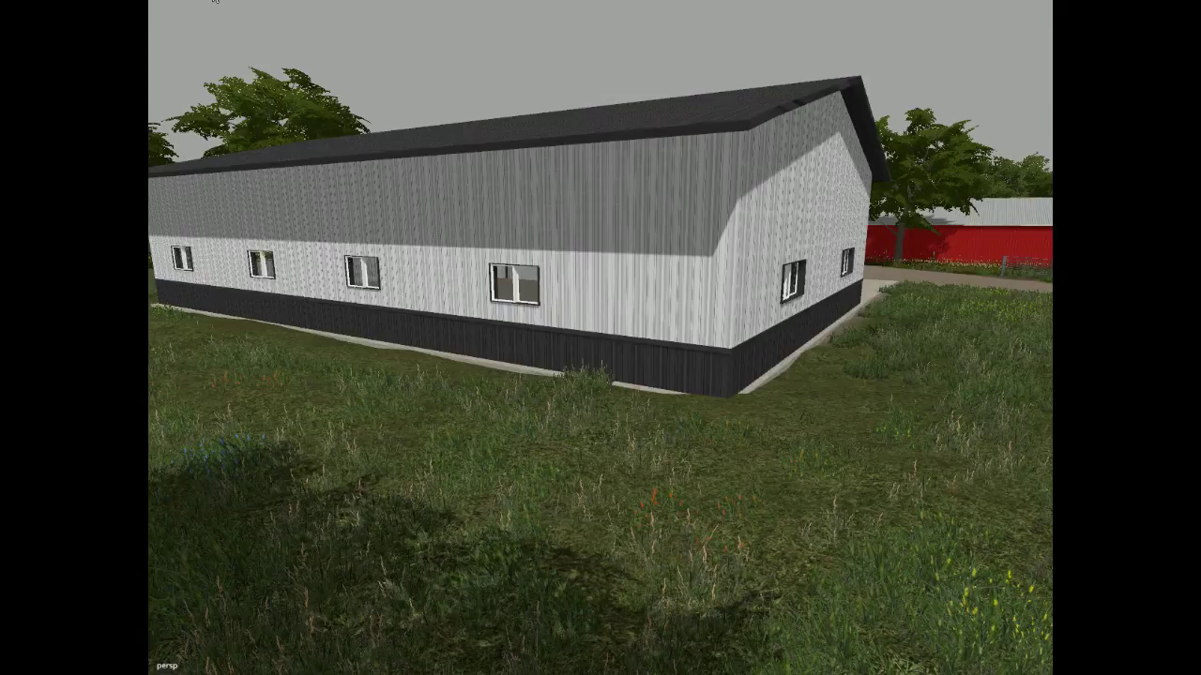
left_click_drag(831, 392, 807, 396)
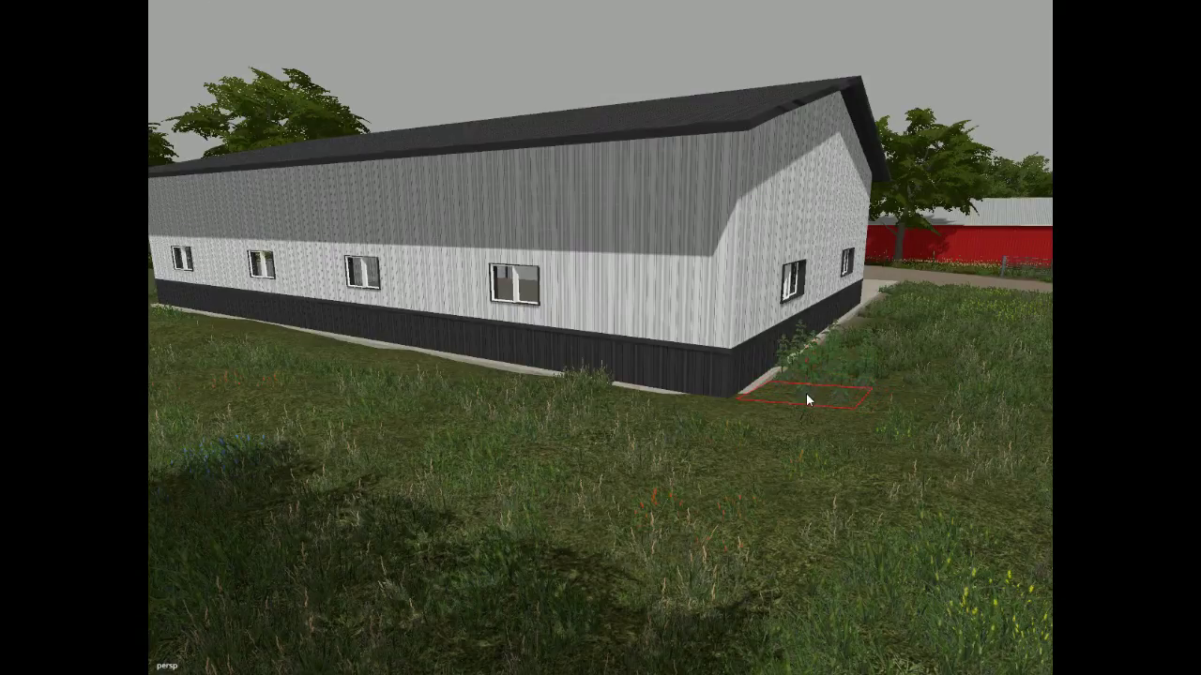
key("ctrl+z")
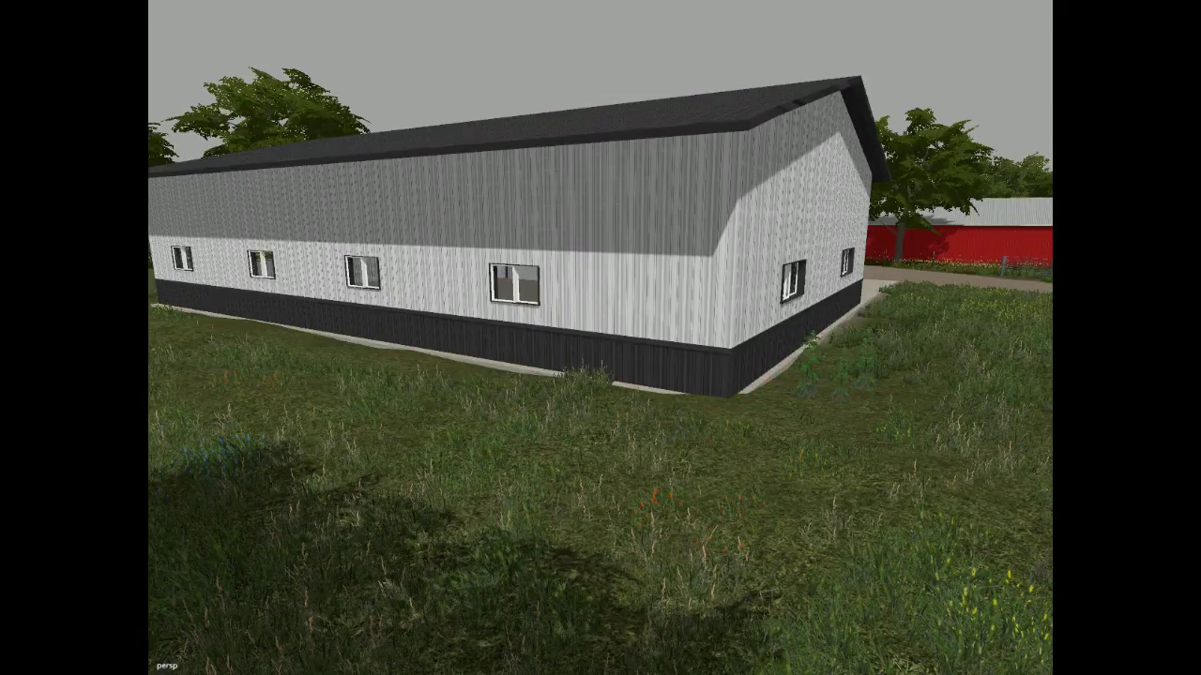
key("ctrl+z")
Paint green bushes around the shed's rear corner and along the whole long windowed wall to the entry-door corner.
mouse_move(823, 414)
left_mouse_down()
mouse_move(804, 396)
mouse_move(812, 356)
mouse_move(729, 394)
mouse_move(764, 415)
mouse_move(547, 397)
mouse_move(373, 341)
mouse_move(331, 344)
mouse_move(380, 357)
left_mouse_up()
left_click_drag(257, 325, 216, 326)
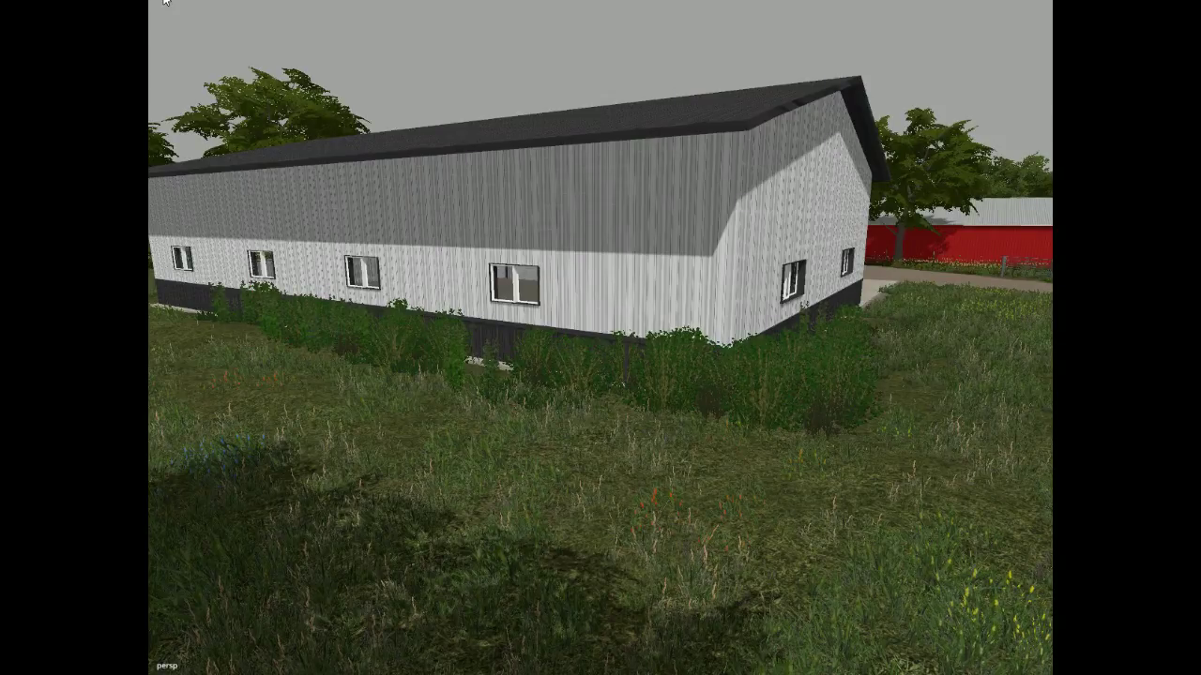
left_click_drag(347, 359, 206, 293, "alt")
scroll(284, 328, "up", 4)
left_click_drag(642, 454, 615, 418, "alt")
scroll(615, 416, "up", 6)
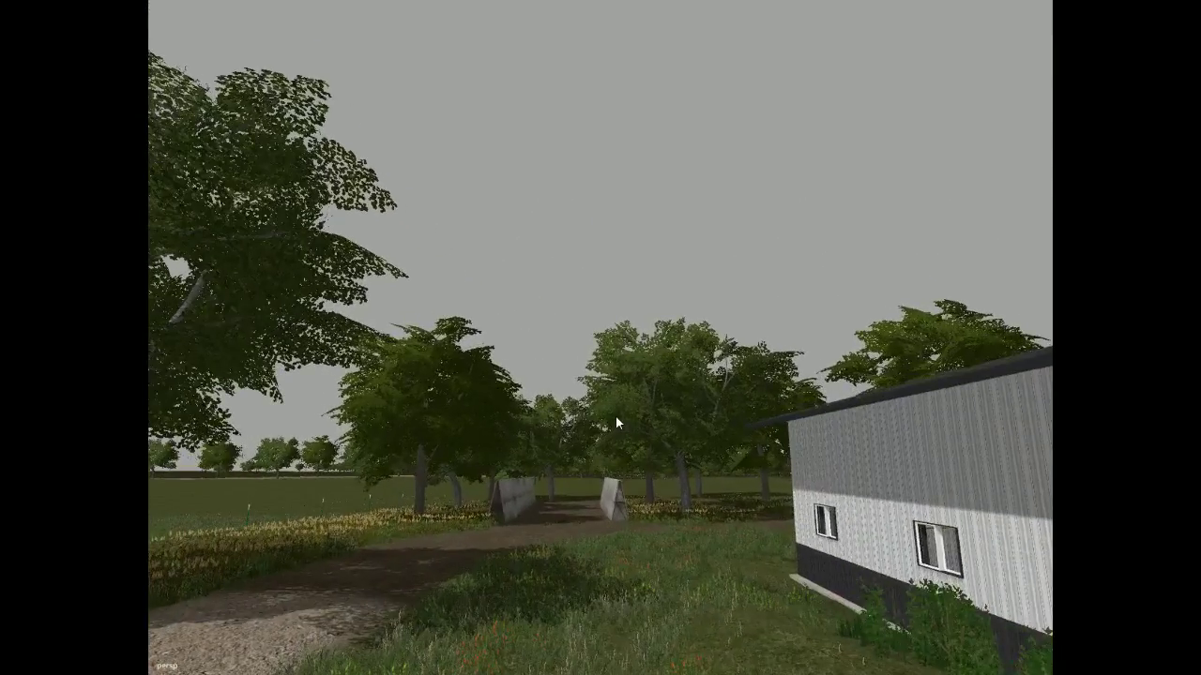
right_click_drag(624, 431, 769, 446)
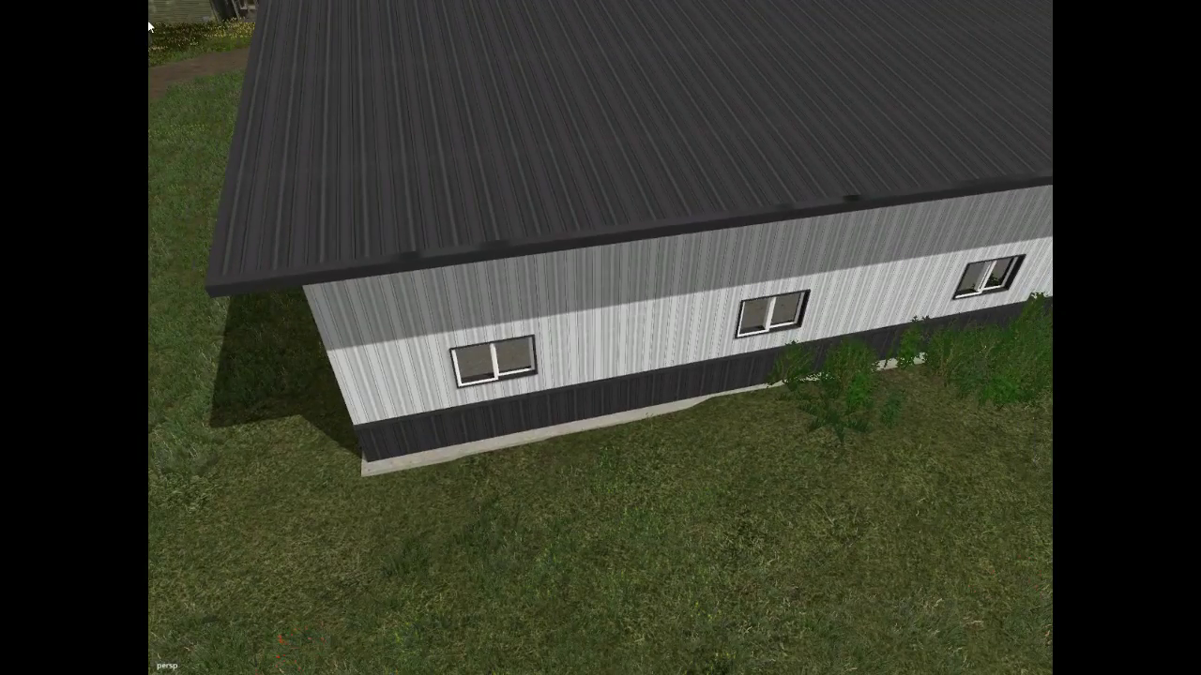
mouse_move(674, 427)
left_mouse_down()
mouse_move(750, 440)
mouse_move(608, 452)
mouse_move(535, 486)
mouse_move(359, 490)
mouse_move(308, 472)
mouse_move(285, 376)
mouse_move(296, 440)
mouse_move(393, 514)
mouse_move(517, 501)
left_mouse_up()
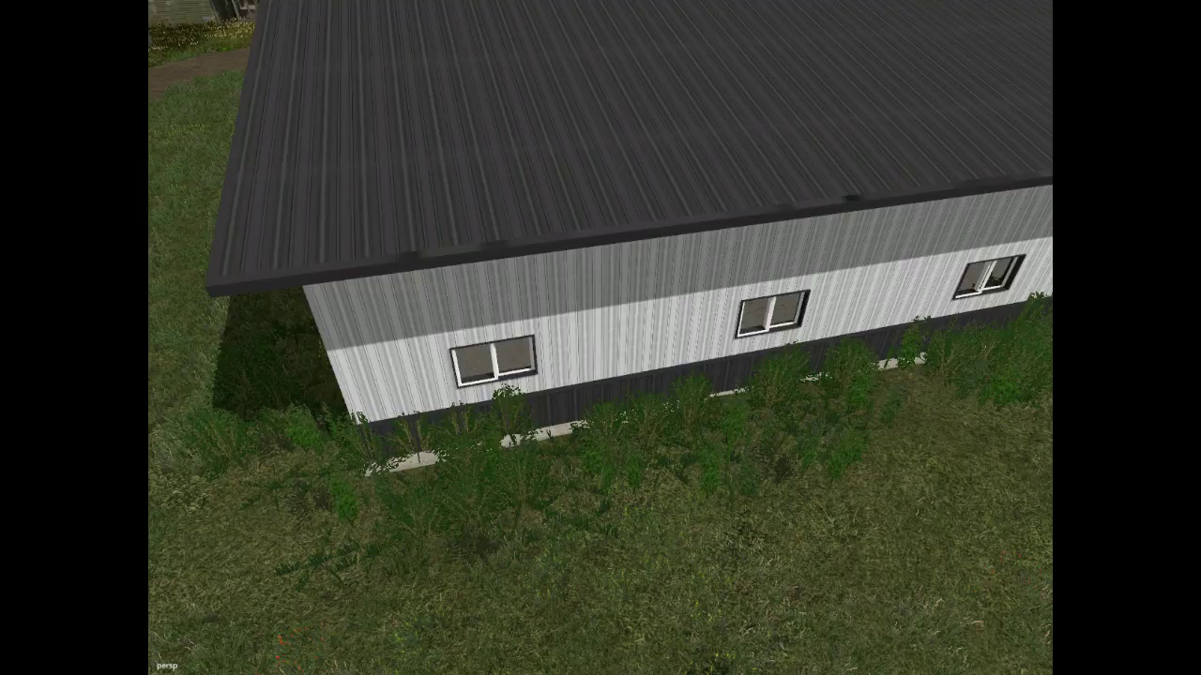
Scatter tall light-green plants among the bushes along the long windowed wall and around the entry-door corner.
mouse_move(436, 513)
left_mouse_down()
mouse_move(723, 402)
mouse_move(799, 402)
left_mouse_up()
left_click_drag(285, 447, 269, 389)
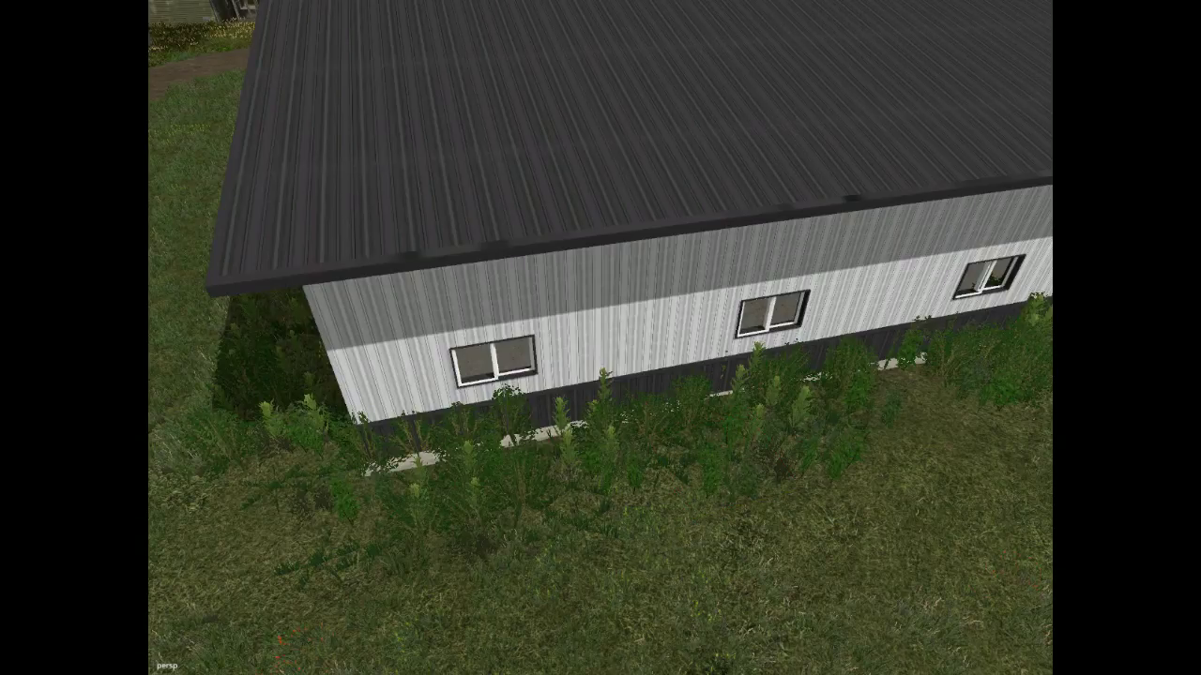
left_click_drag(812, 476, 975, 438, "alt")
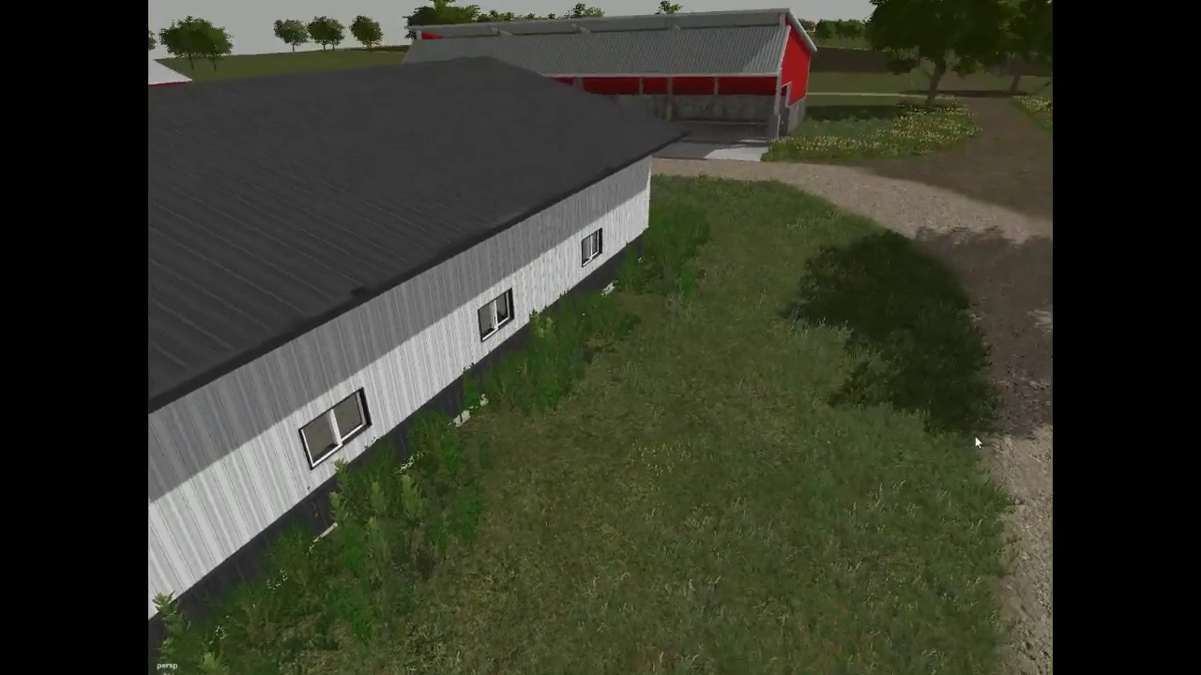
right_click_drag(974, 437, 992, 422)
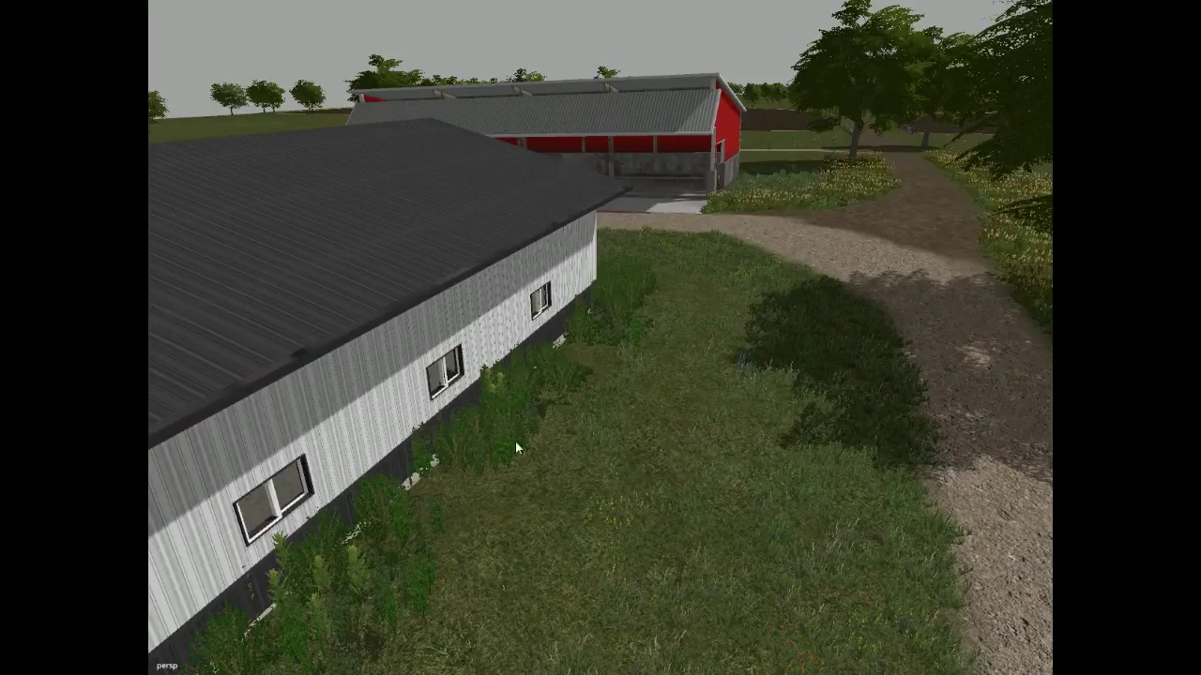
mouse_move(360, 484)
left_mouse_down()
mouse_move(474, 443)
mouse_move(610, 279)
left_mouse_up()
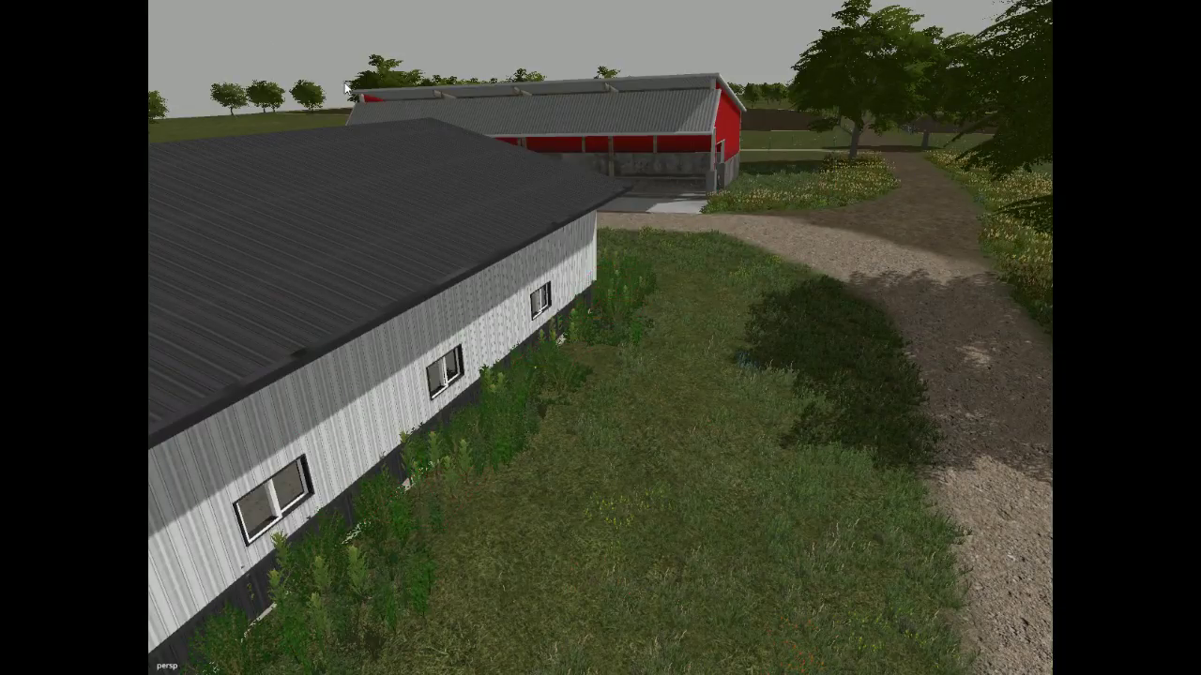
Add tall light-green plants at the shed's rear corner and along the end wall with two windows.
left_click_drag(524, 397, 560, 357, "alt")
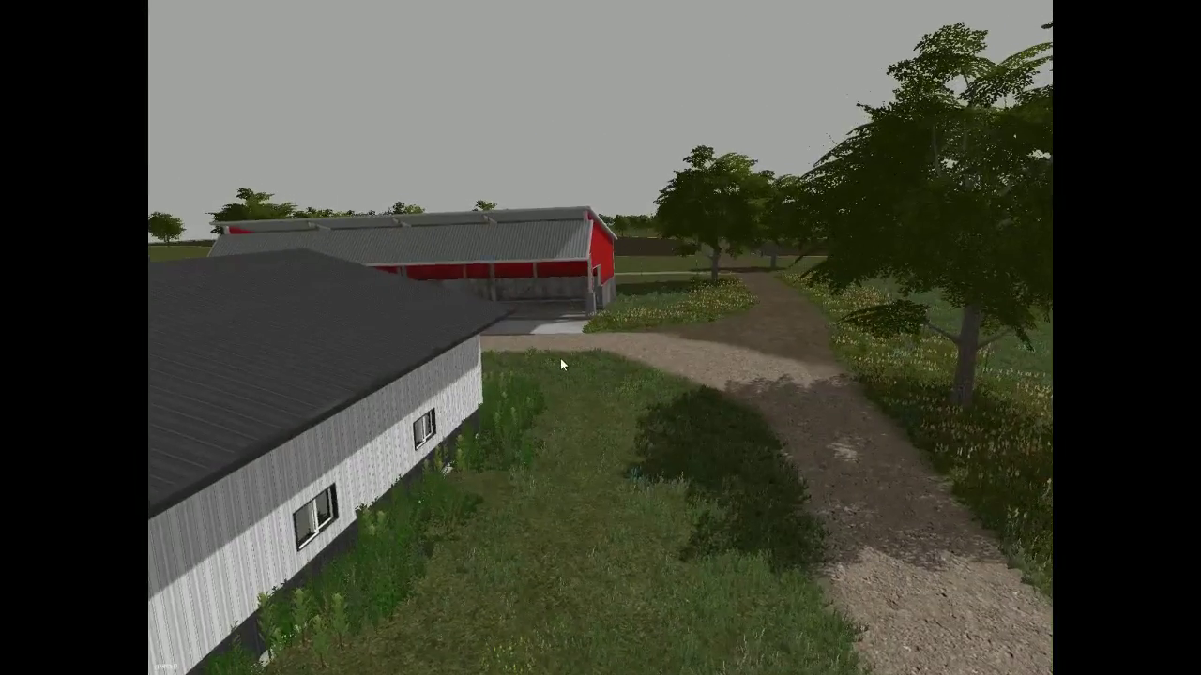
scroll(563, 370, "up", 5)
right_click_drag(561, 380, 260, 413)
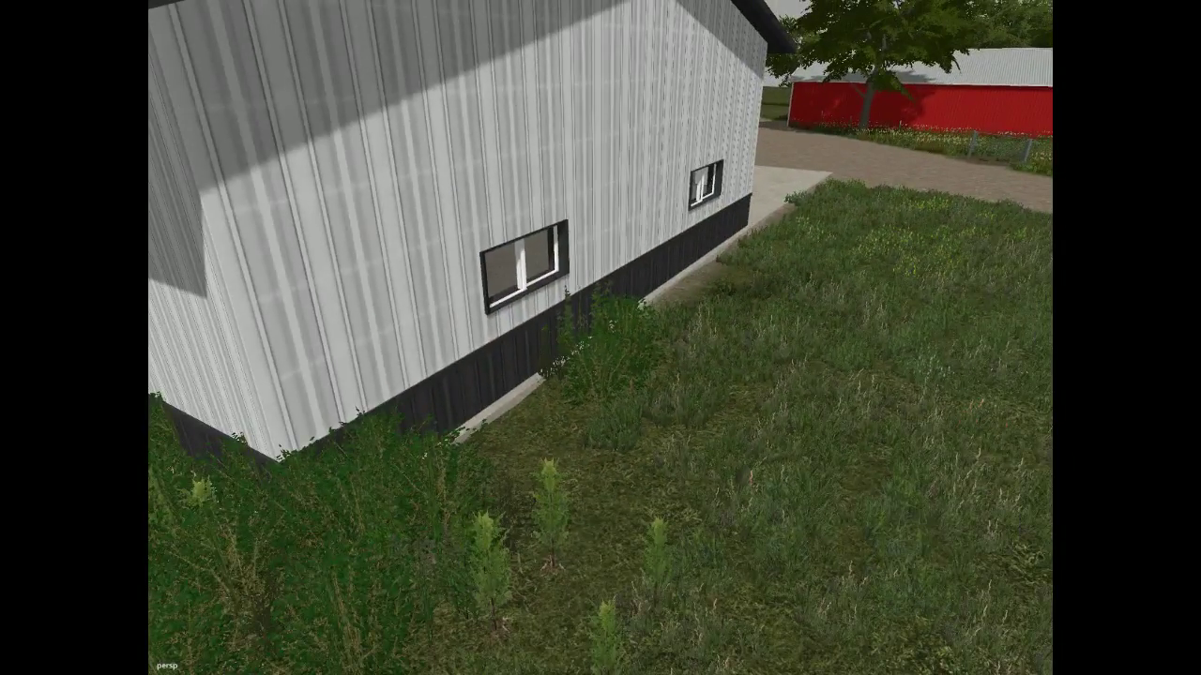
left_click(364, 511)
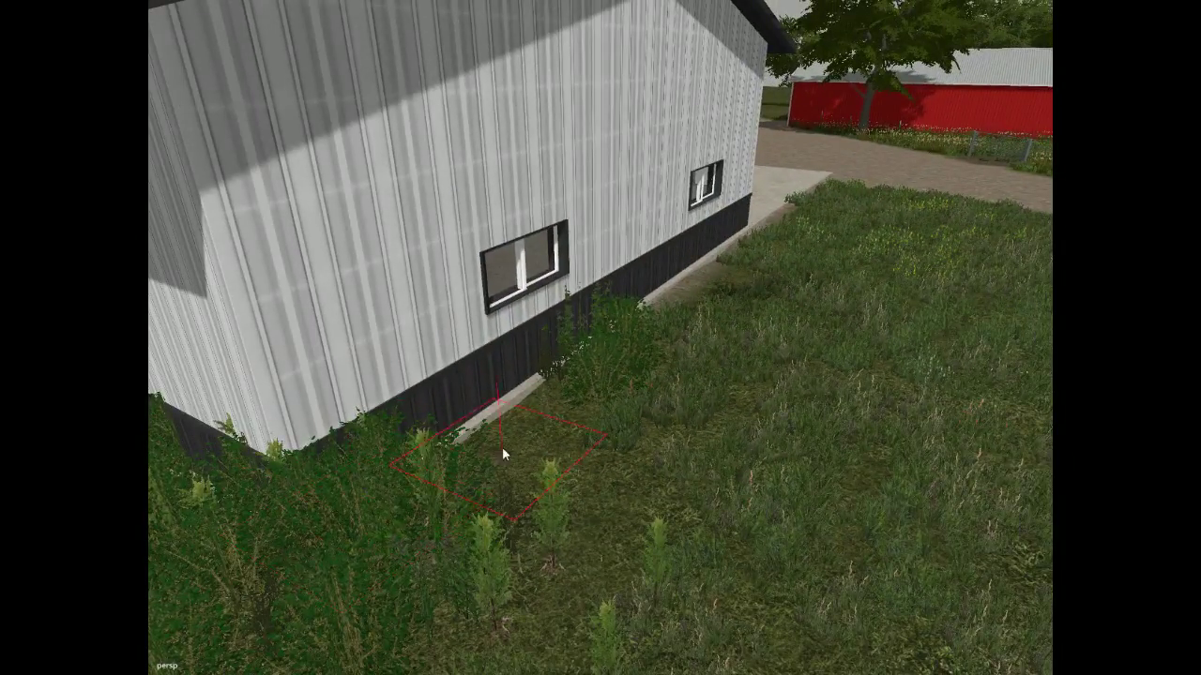
left_click(516, 428)
left_click(645, 314)
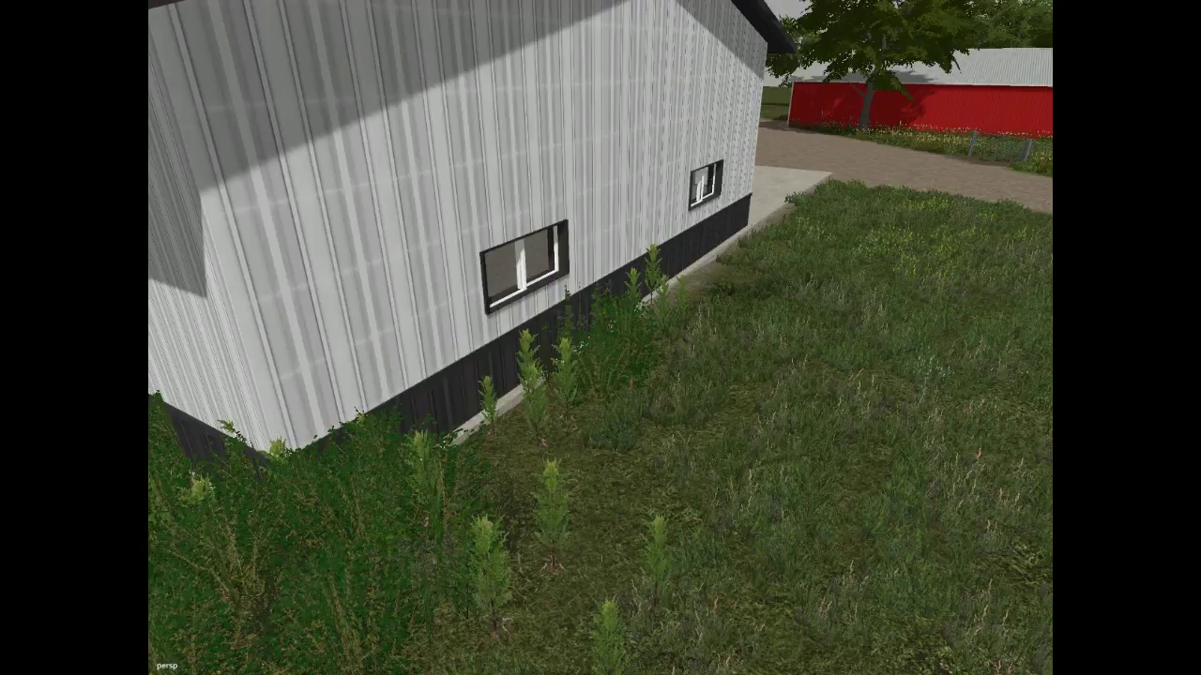
Paint yellow-flowering plants among the bushes on both sides of the shed's rear corner.
mouse_move(443, 499)
left_mouse_down()
mouse_move(584, 365)
mouse_move(582, 436)
mouse_move(501, 489)
left_mouse_up()
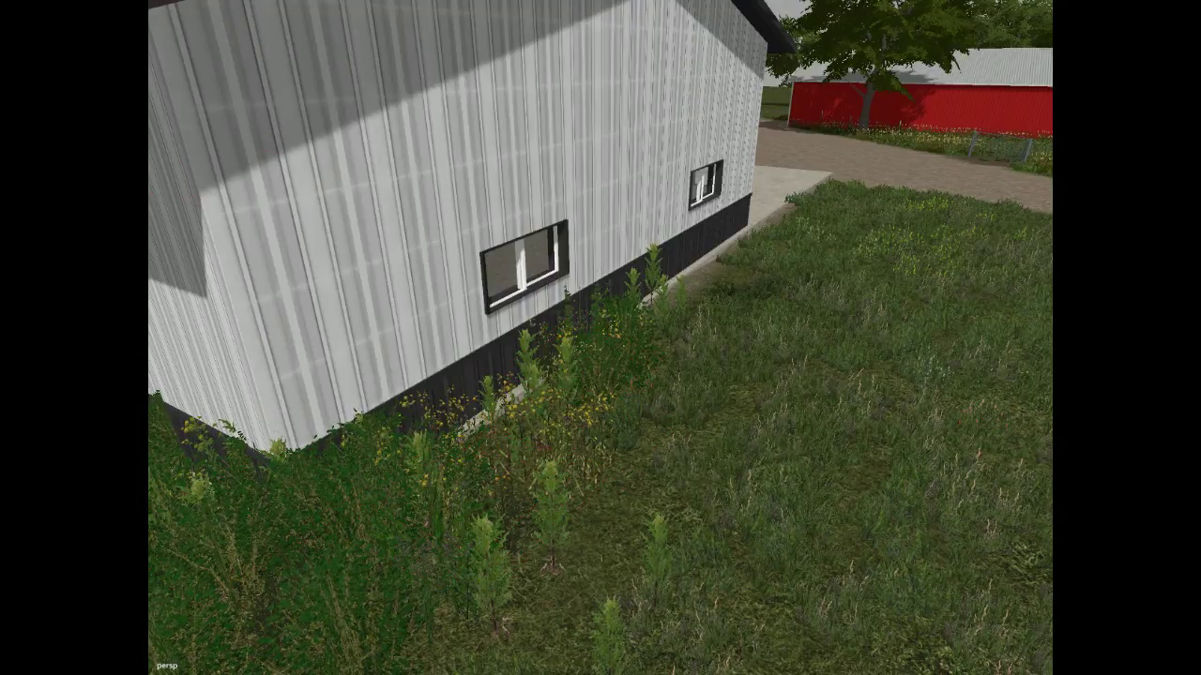
left_click_drag(362, 218, 182, 221, "alt")
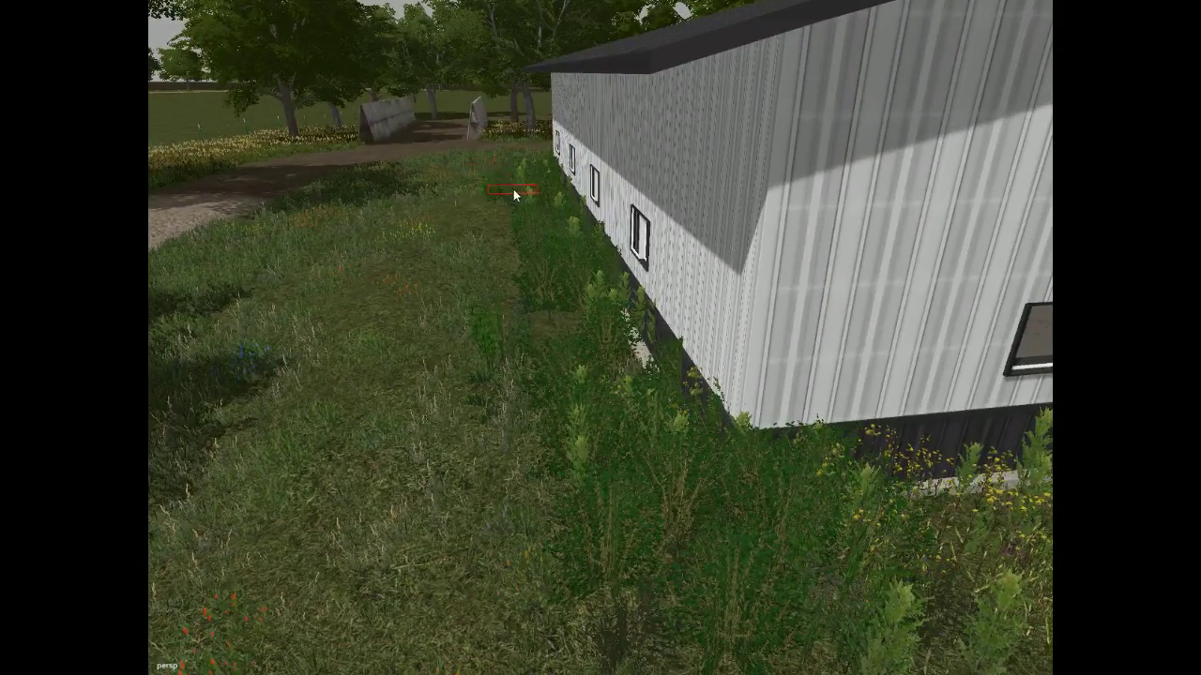
left_click_drag(575, 349, 589, 390)
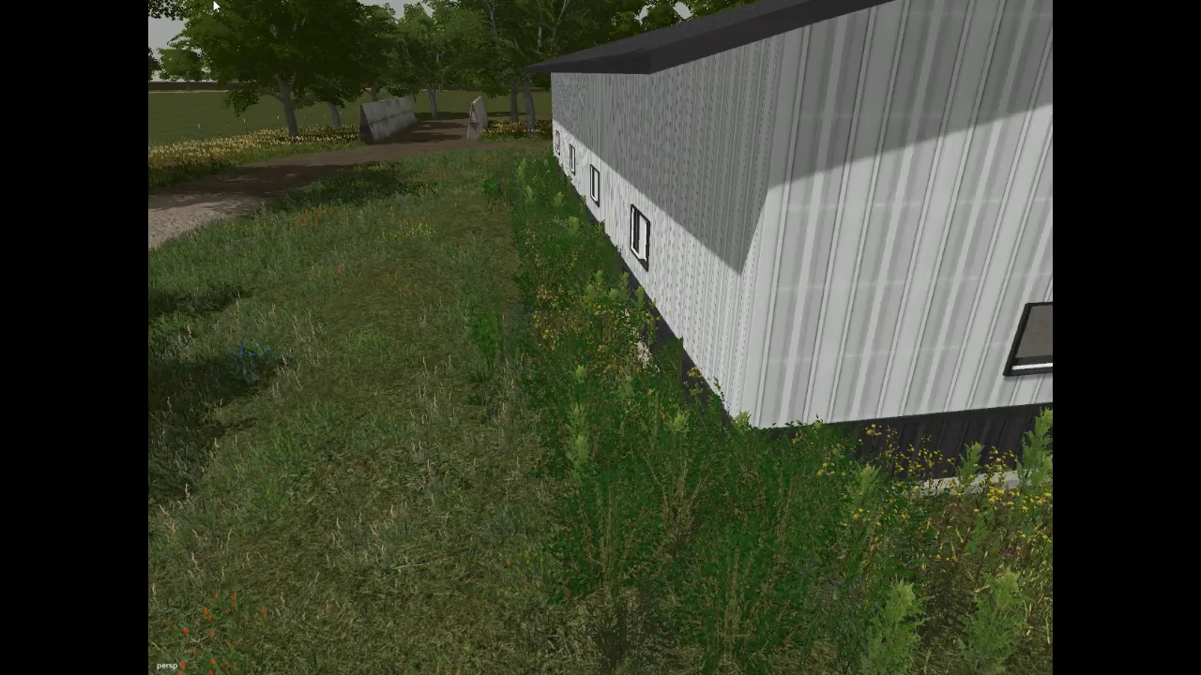
Paint yellow-flowering plants through the bushes around the shed's entry-door corner.
left_click_drag(213, 5, 358, 349, "alt")
scroll(504, 308, "up", 5)
left_click_drag(504, 309, 515, 286, "alt")
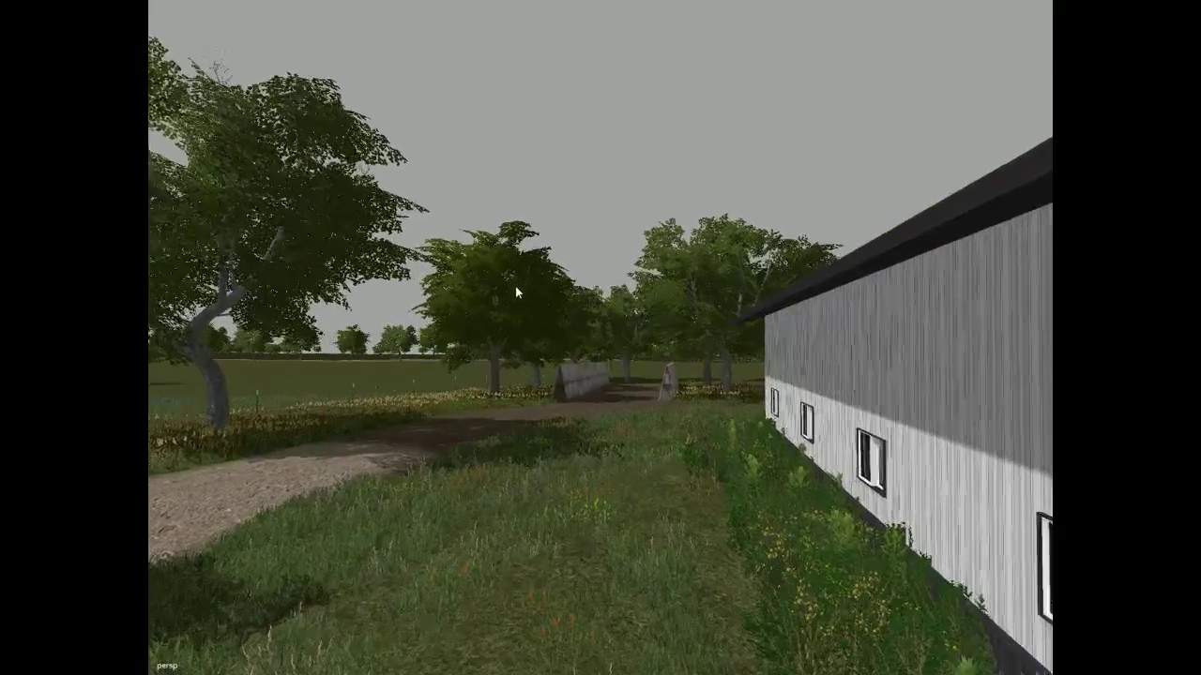
scroll(538, 324, "up", 15)
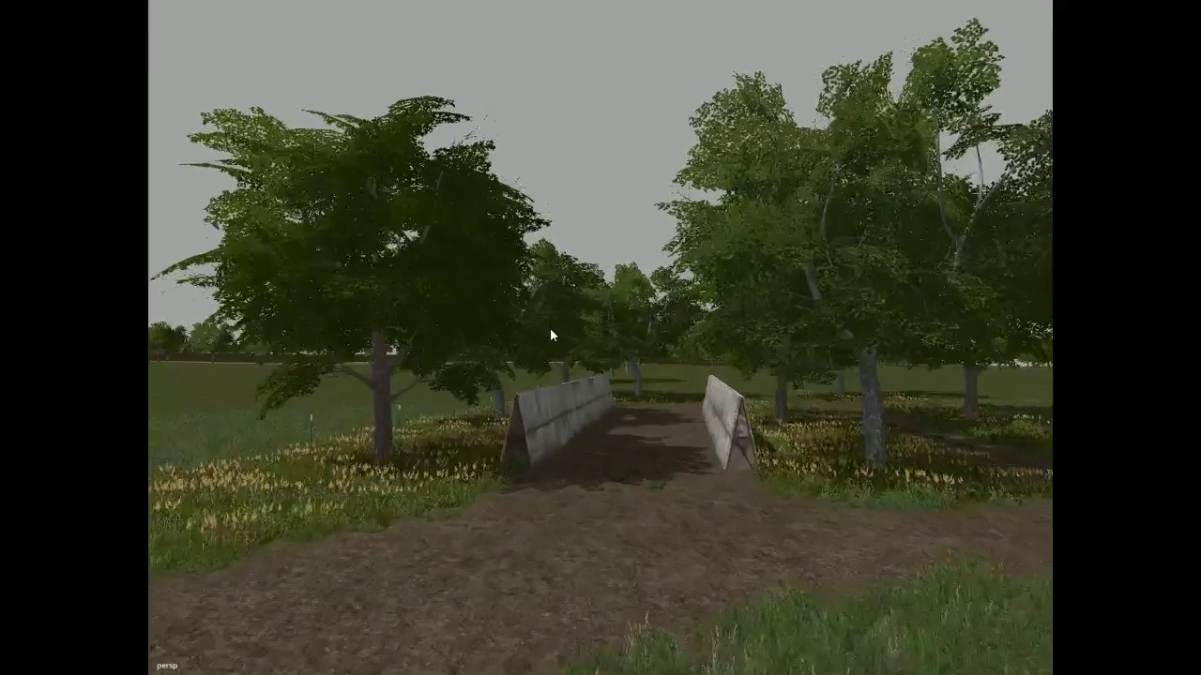
scroll(551, 330, "up", 3)
left_click_drag(550, 329, 849, 388, "alt")
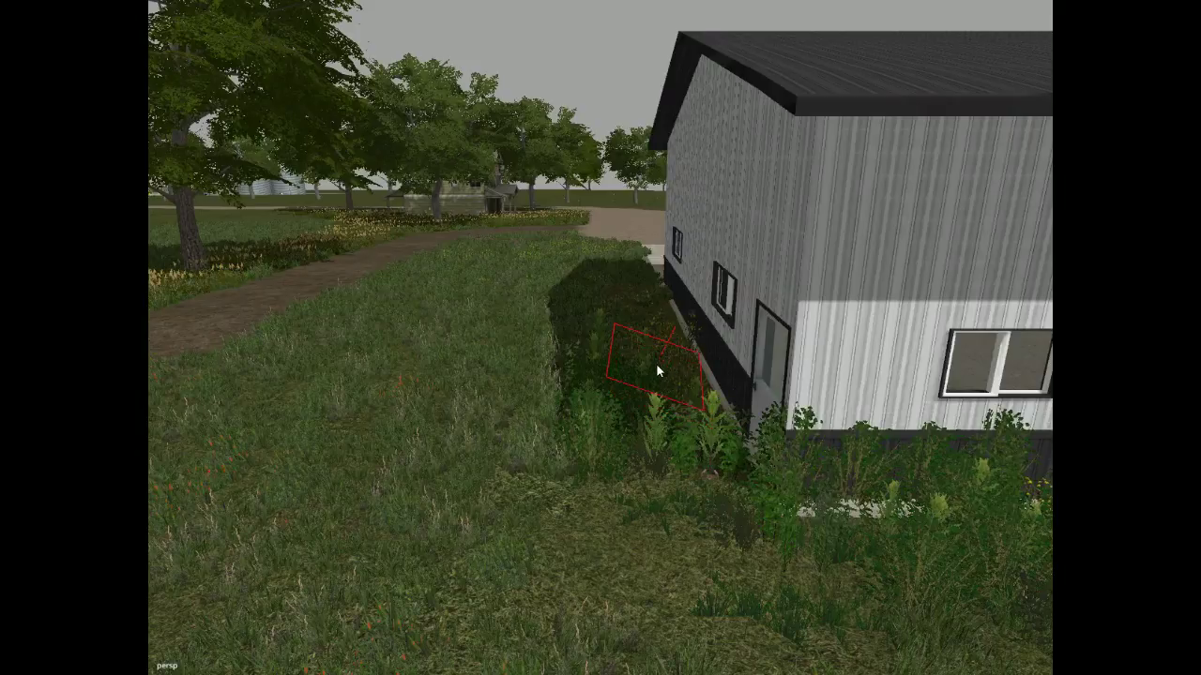
mouse_move(656, 363)
left_mouse_down()
mouse_move(708, 524)
mouse_move(895, 547)
left_mouse_up()
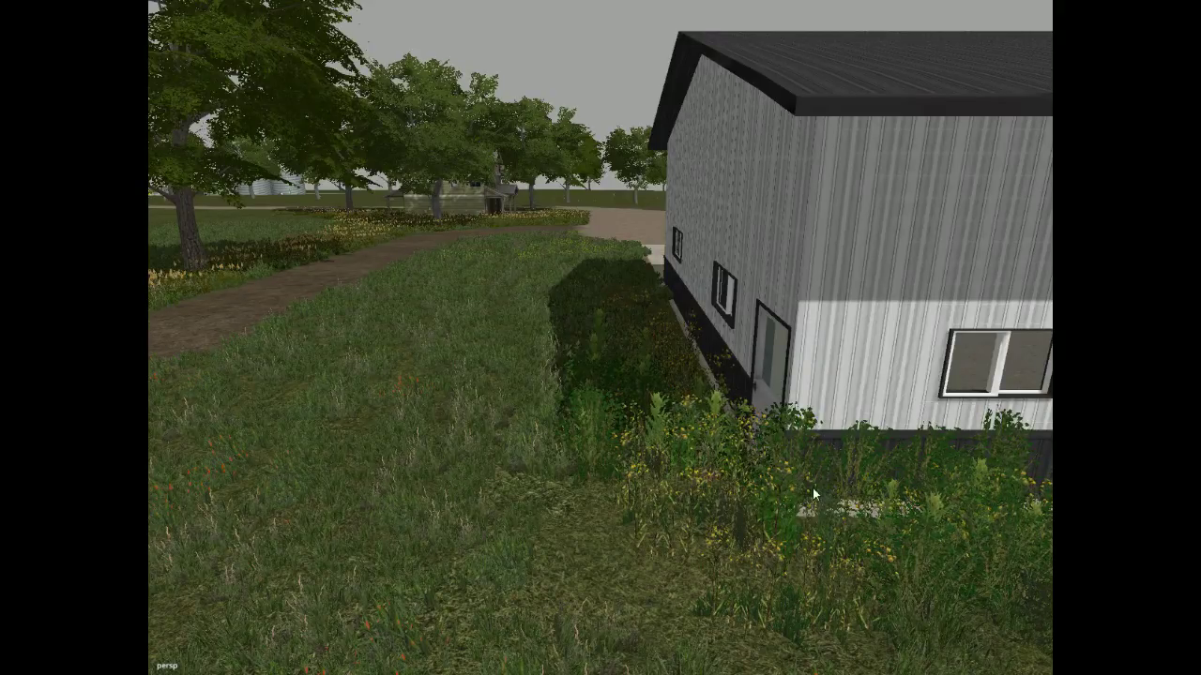
scroll(813, 489, "up", 1)
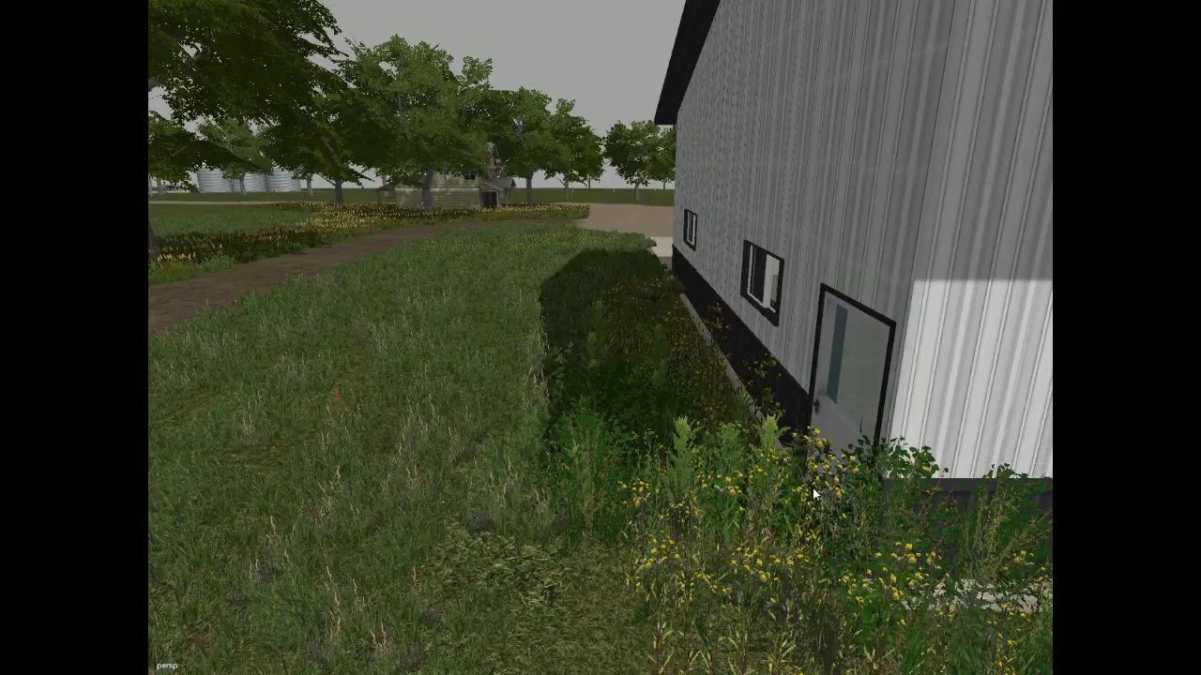
scroll(814, 489, "down", 2)
left_click_drag(584, 402, 407, 238, "alt")
scroll(409, 322, "up", 2)
scroll(410, 321, "up", 2)
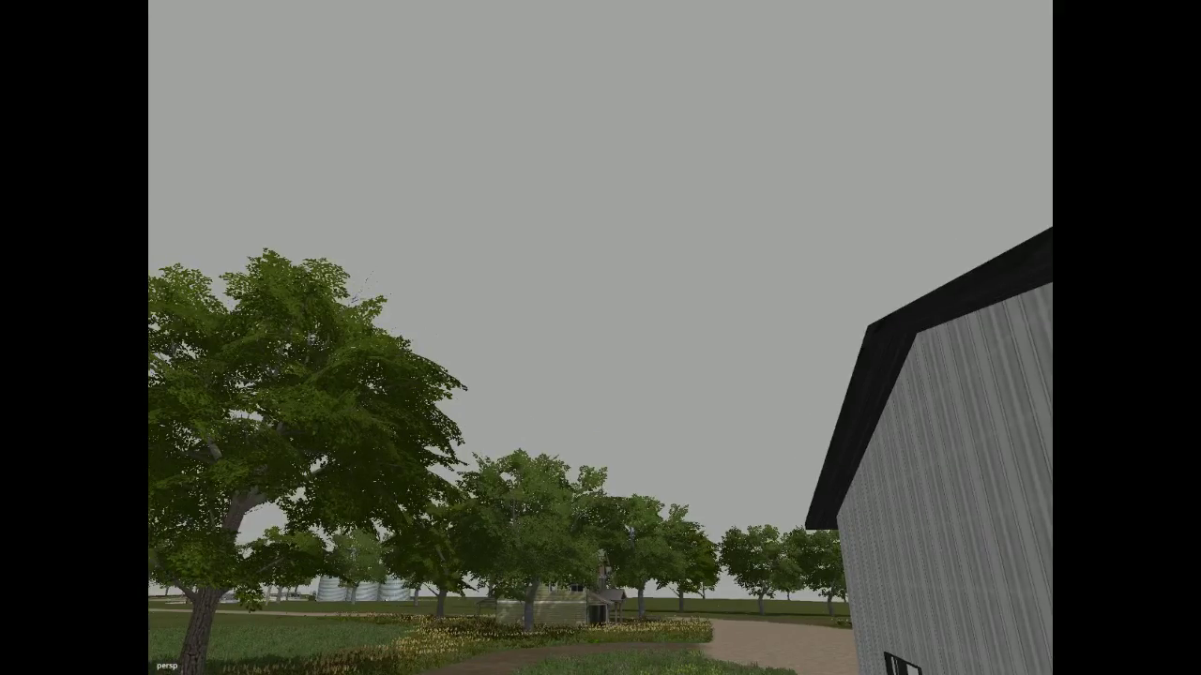
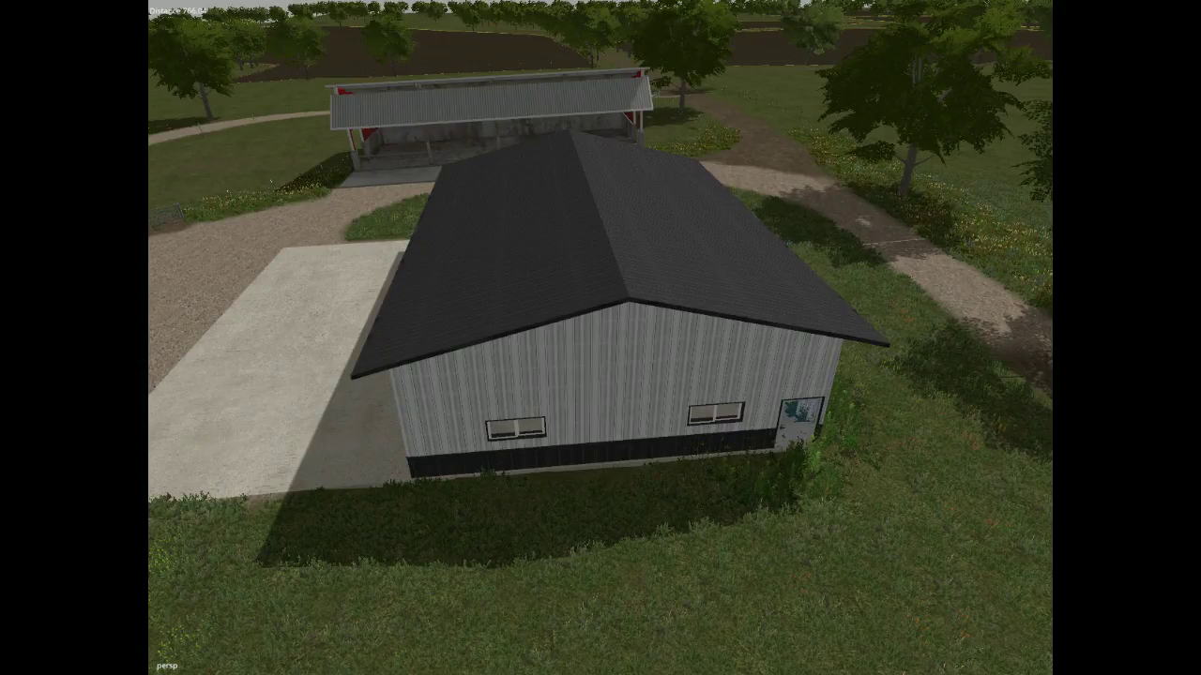
Bring the newly added pallet rack down from above the shed to ground level and over to the end wall with two windows.
left_click(586, 361)
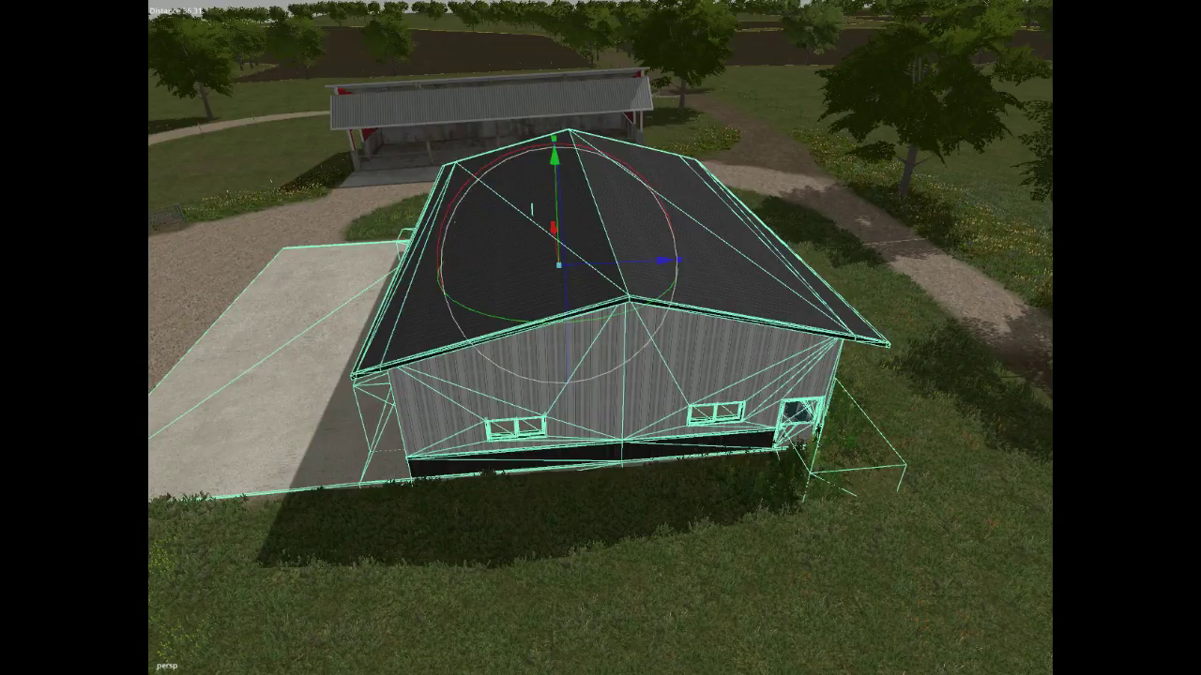
left_click(601, 563)
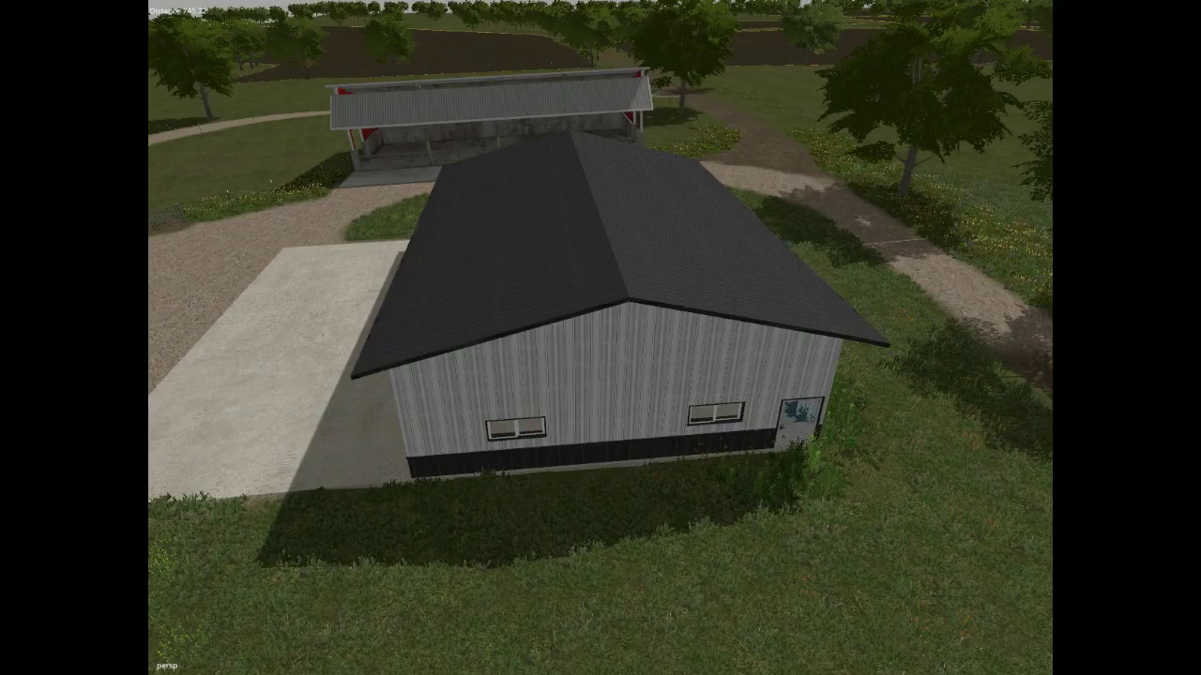
key("Return")
left_click_drag(756, 512, 700, 386, "alt")
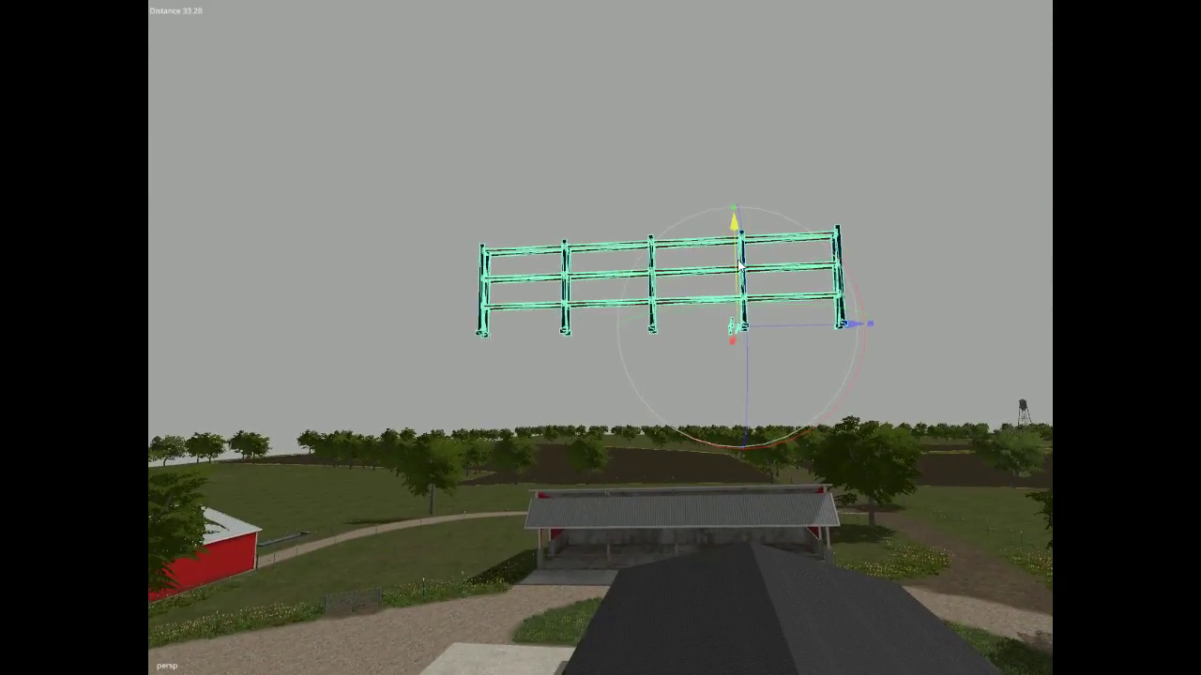
left_click_drag(739, 246, 739, 634)
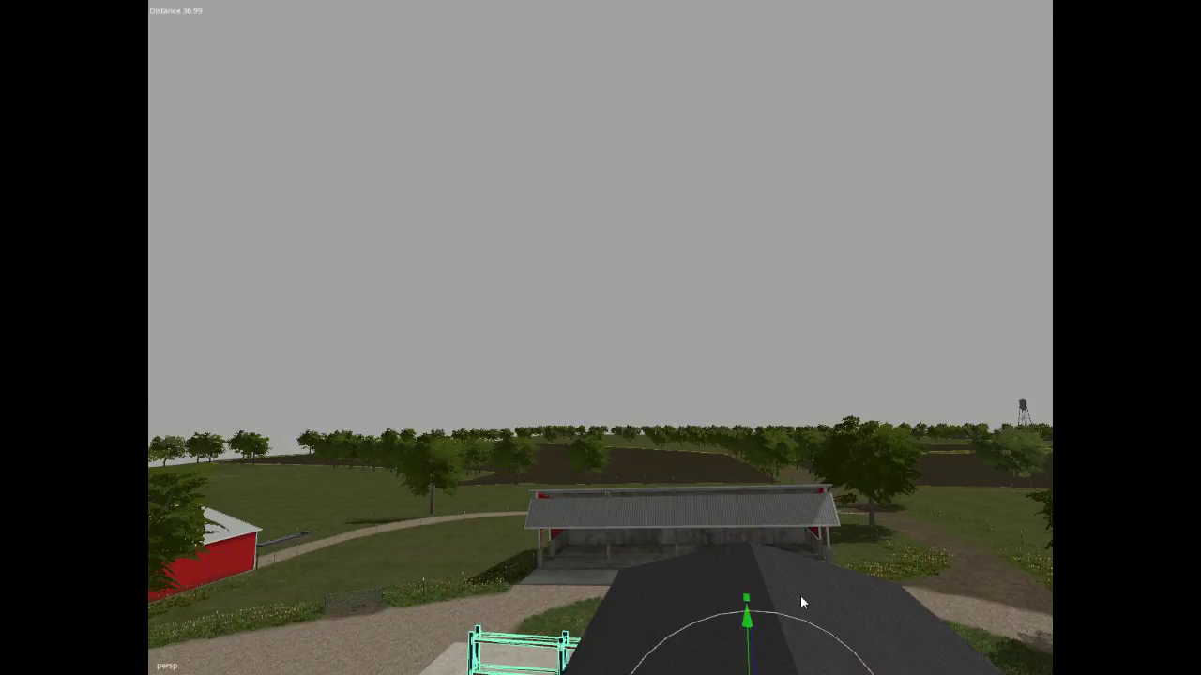
left_click_drag(829, 616, 845, 643, "alt")
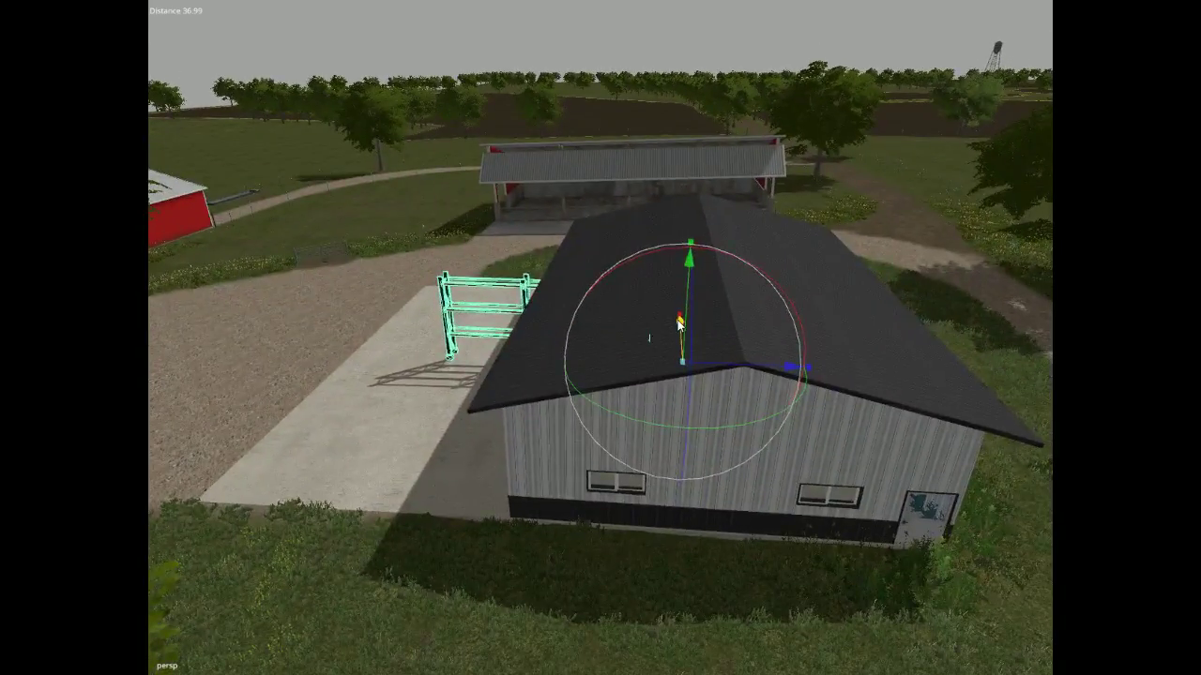
left_click_drag(677, 323, 654, 619)
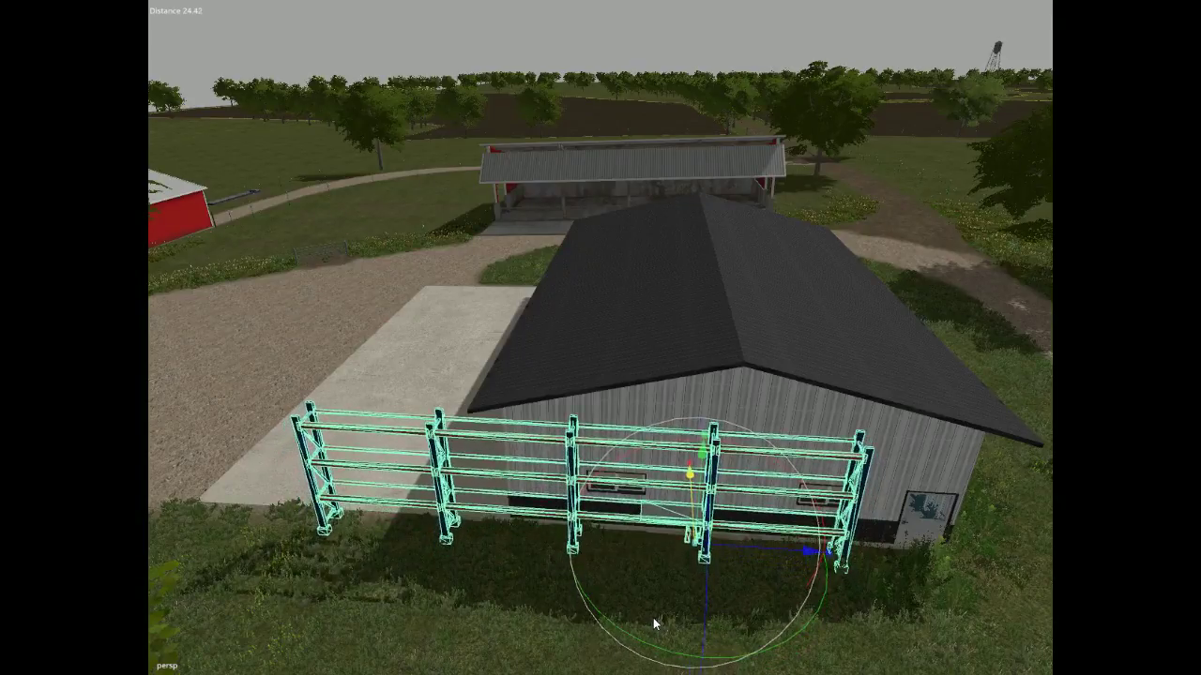
Move the pallet rack into the shed so it stands on the floor along the inside of the end wall.
left_click_drag(707, 665, 726, 671, "alt")
left_click_drag(475, 561, 433, 575, "alt")
scroll(438, 573, "up", 3)
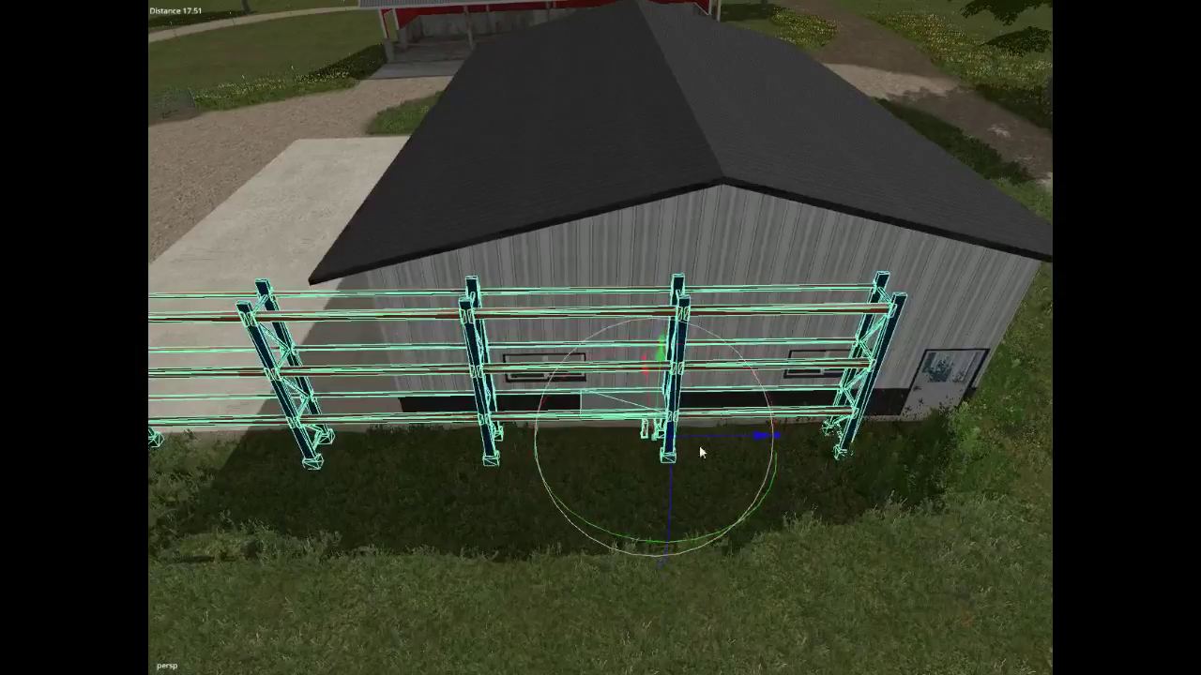
left_click_drag(654, 404, 1183, 491)
scroll(657, 326, "up", 12)
scroll(658, 327, "up", 3)
scroll(669, 161, "up", 4)
scroll(702, 516, "up", 3)
scroll(703, 516, "up", 2)
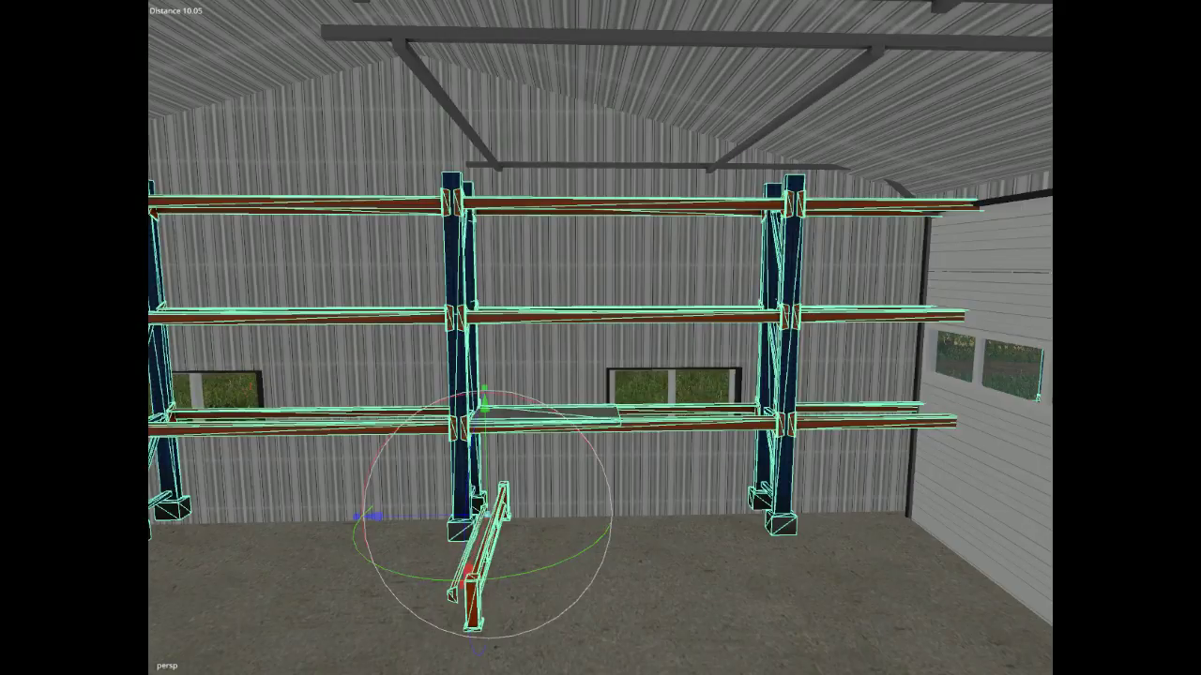
Rotate the pallet rack a quarter turn about its vertical axis so it runs parallel to the shed's long walls.
key("Return")
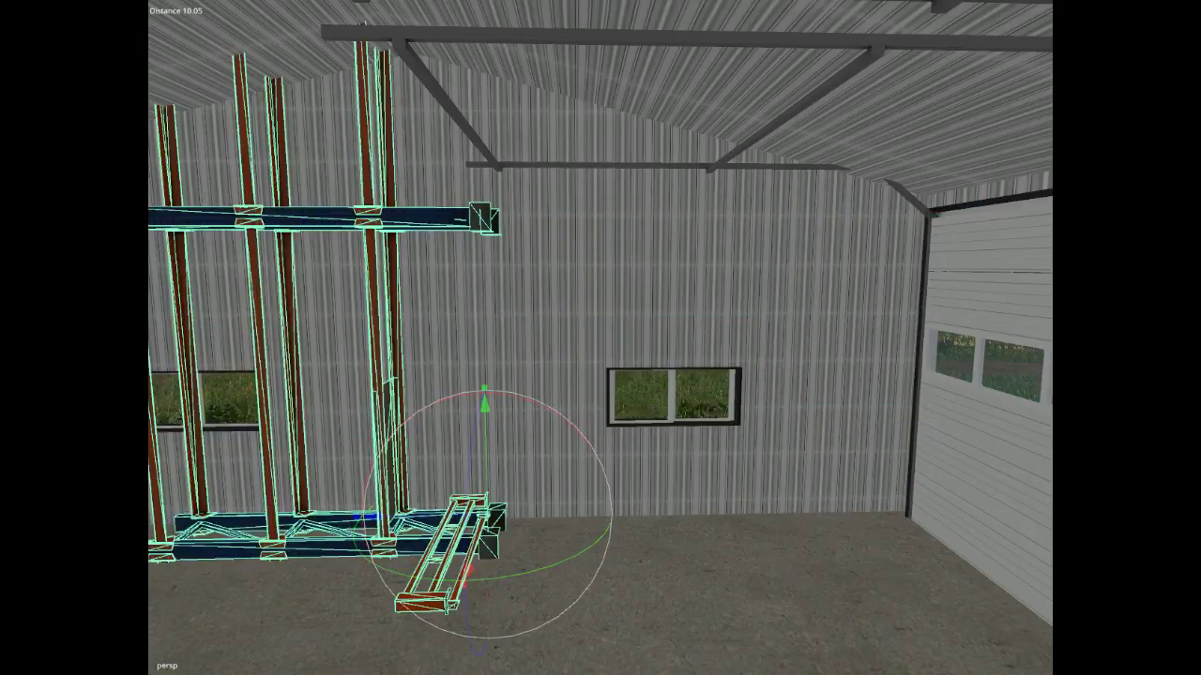
key("ctrl+z")
key("ctrl+z")
key("ctrl+z")
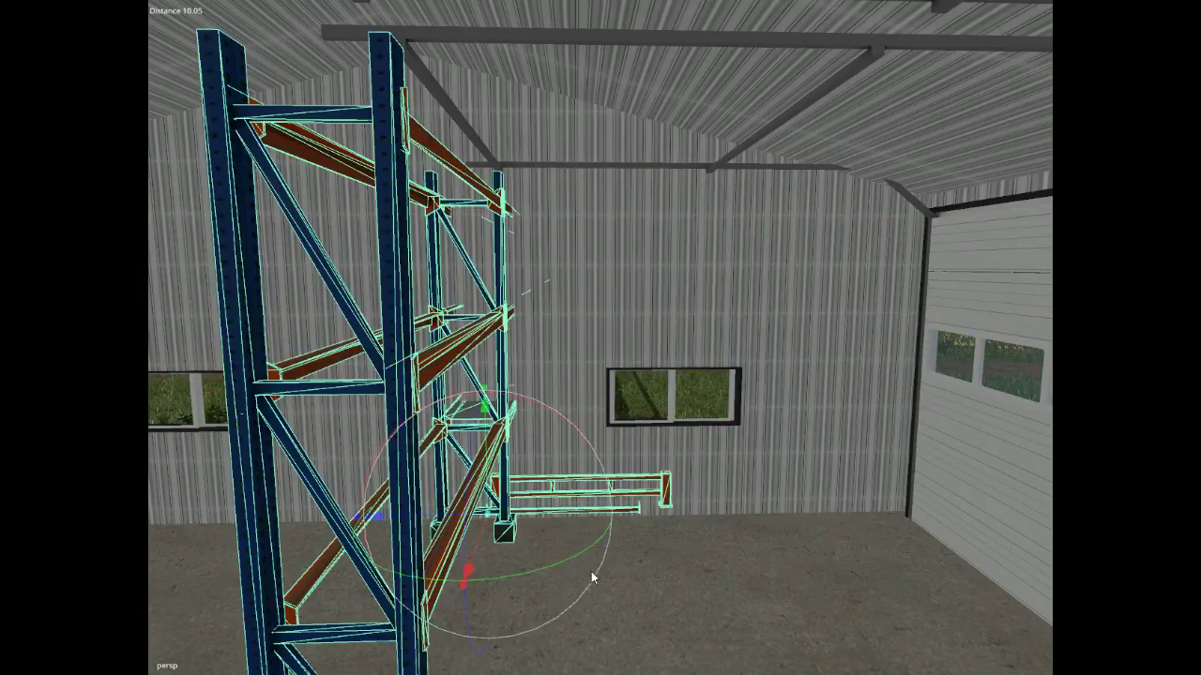
Slide the pallet rack across the shed interior to the long wall with the row of windows.
left_click_drag(482, 545, 392, 672)
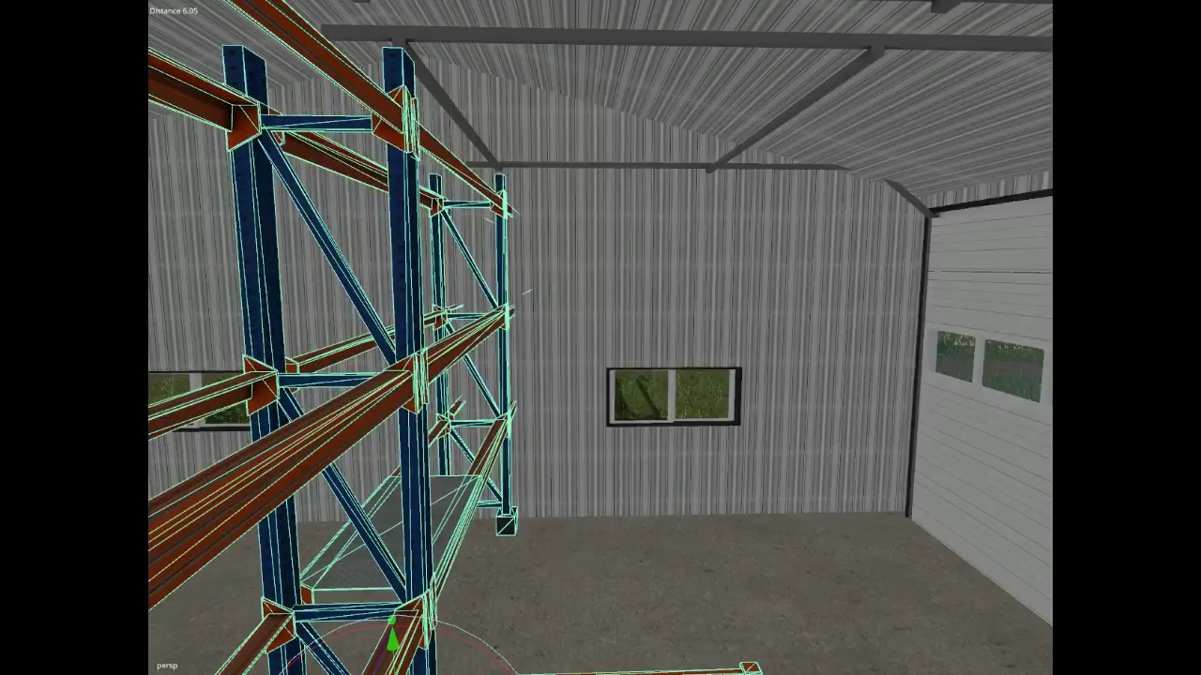
left_click_drag(654, 511, 413, 514, "alt")
scroll(414, 514, "down", 3)
scroll(828, 563, "down", 3)
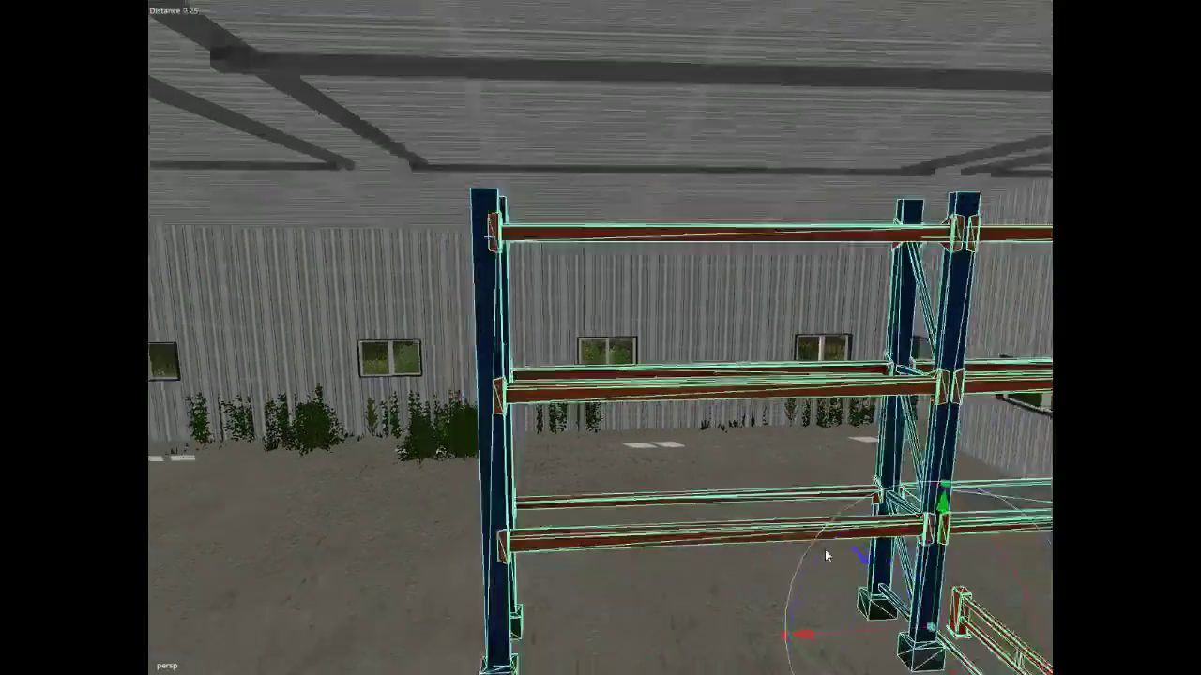
left_click_drag(819, 603, 155, 598)
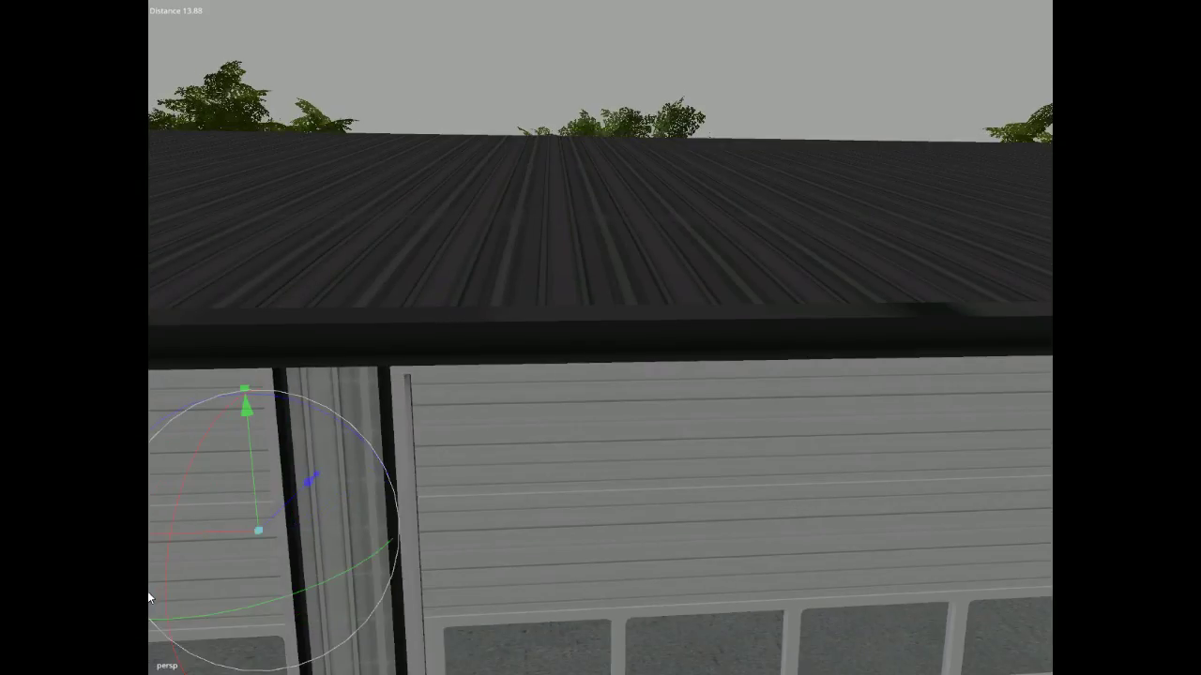
left_click_drag(631, 494, 858, 242, "alt")
scroll(633, 533, "up", 4)
scroll(514, 451, "down", 4)
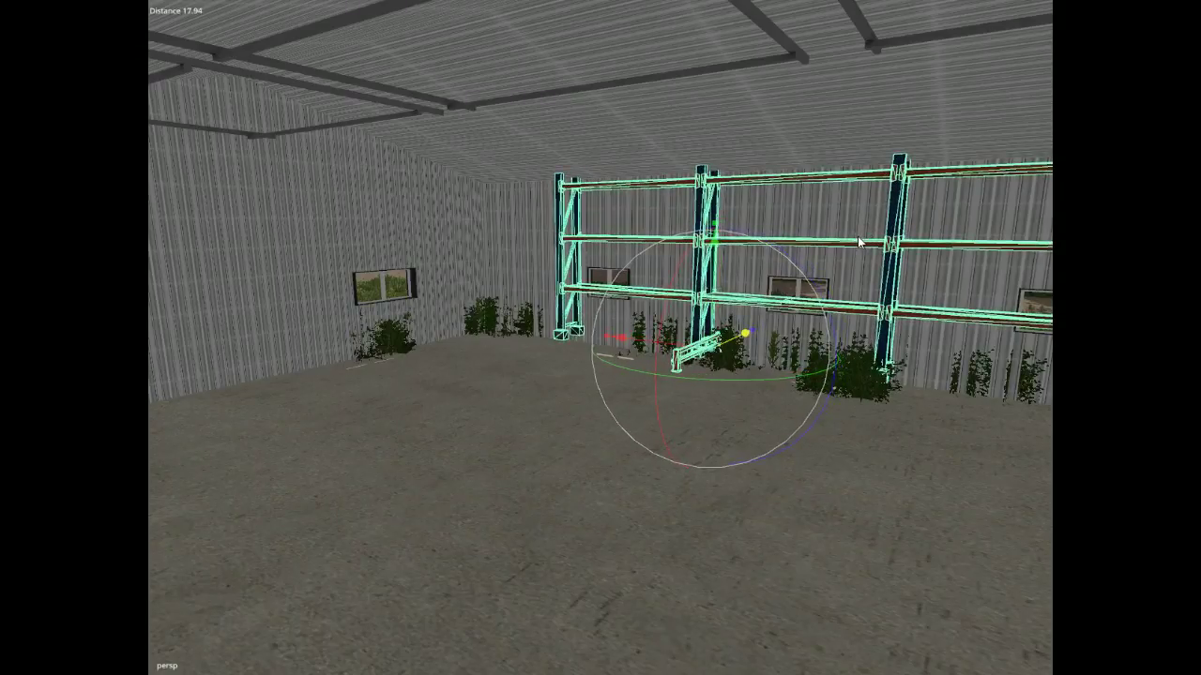
Try raising the pallet rack above the shed floor by editing its height value.
left_click(659, 576)
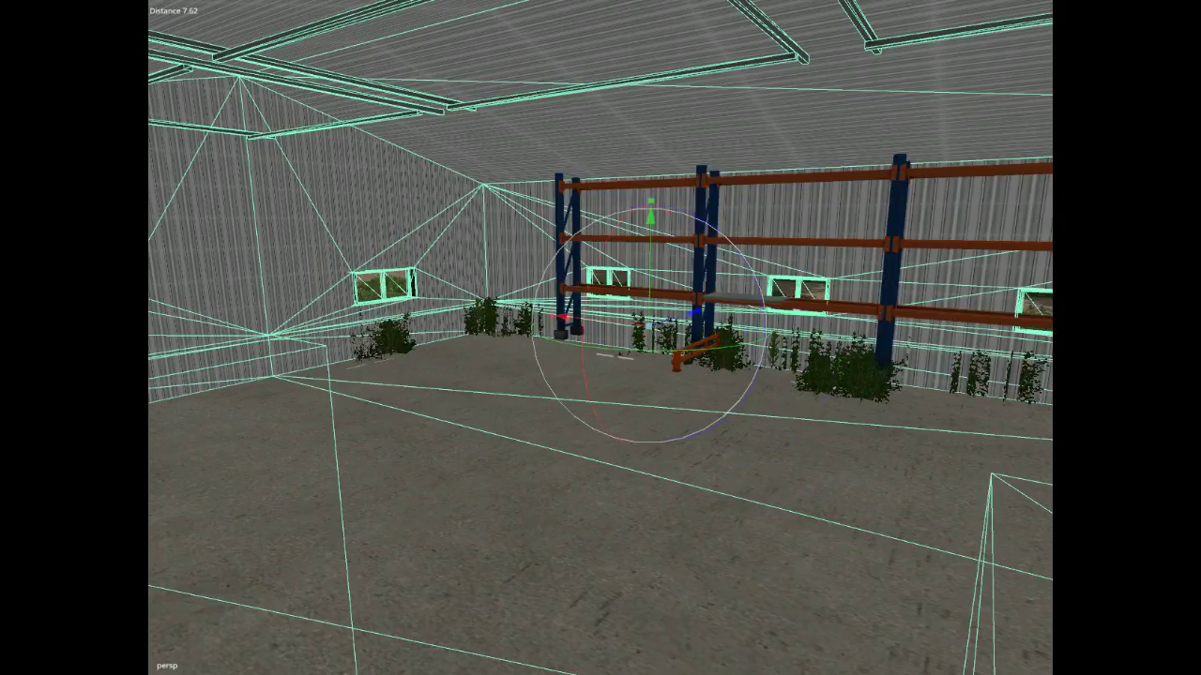
key("ctrl+z")
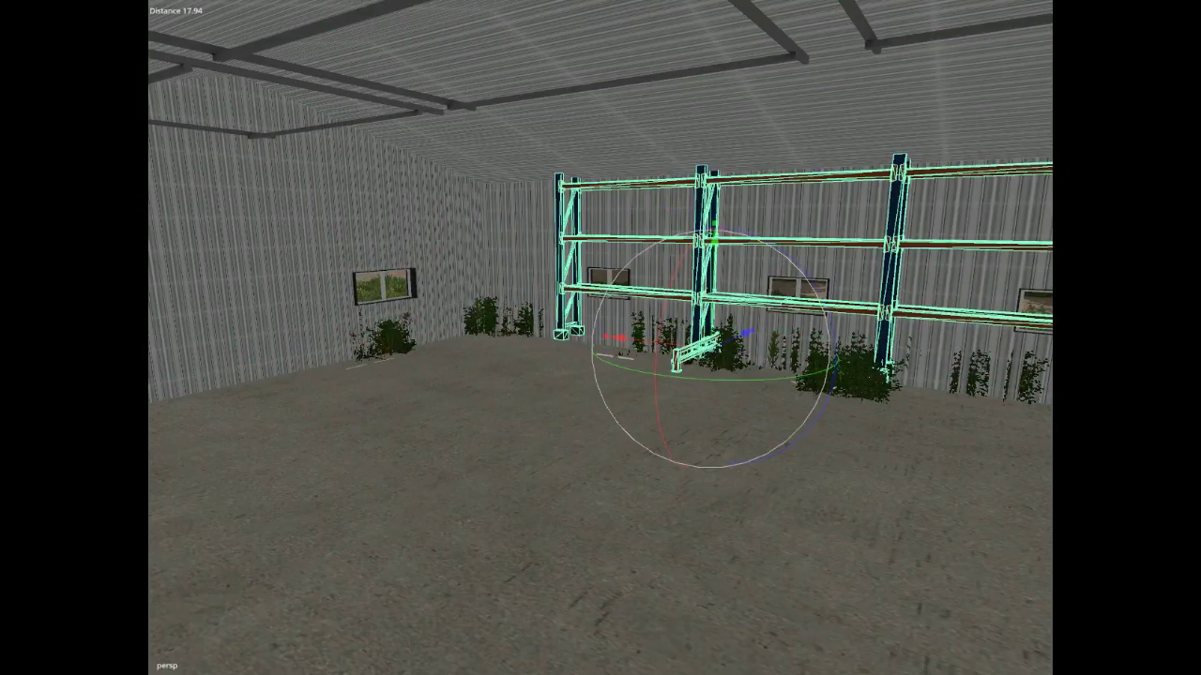
key("BackSpace")
type("1.5")
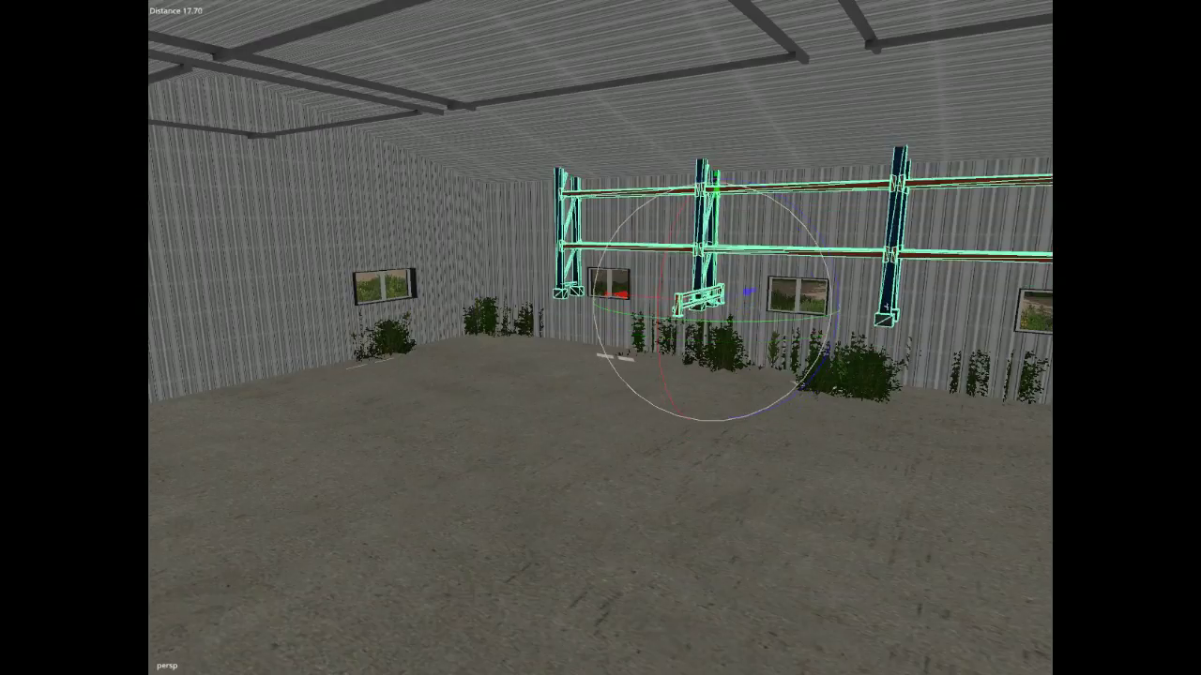
key("BackSpace")
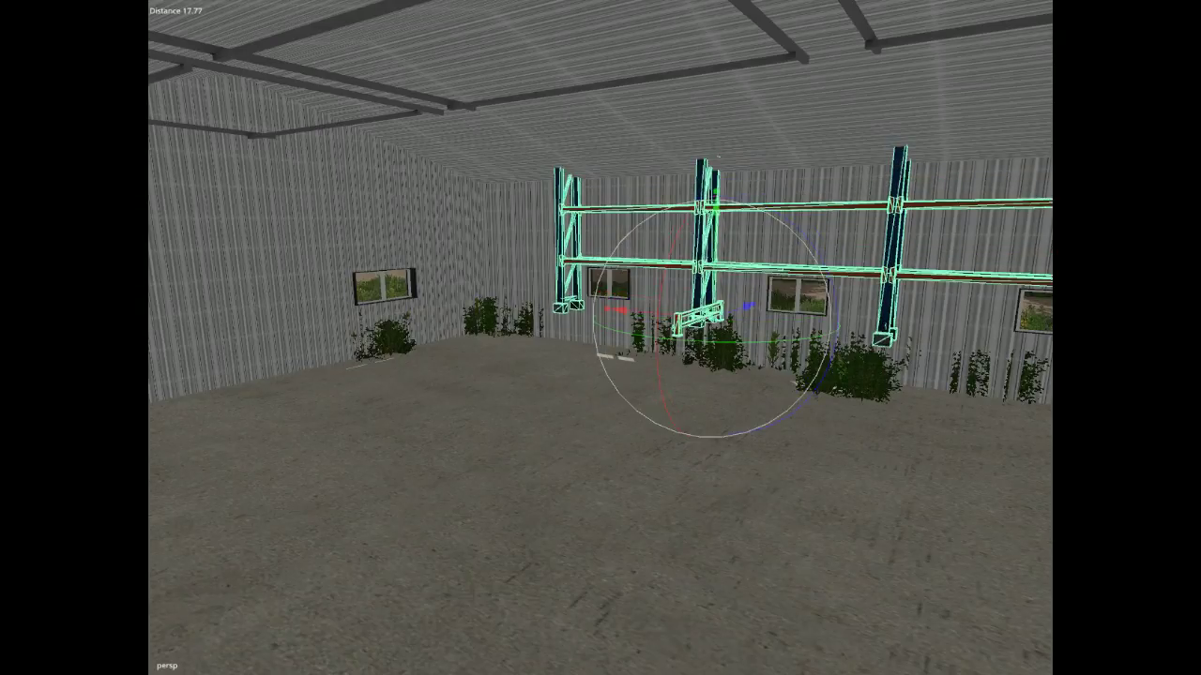
key("BackSpace")
key("BackSpace")
key("ctrl+z")
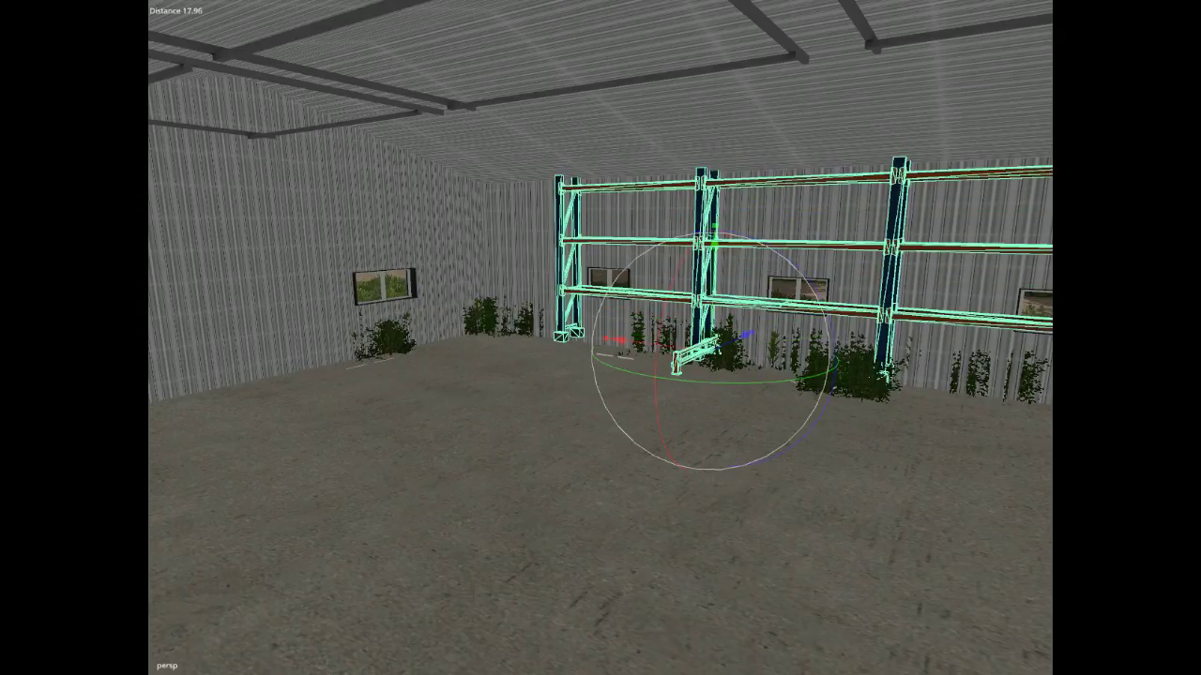
Fine-tune the pallet rack's height value until its feet rest on the shed floor, and deselect the rack.
type("5")
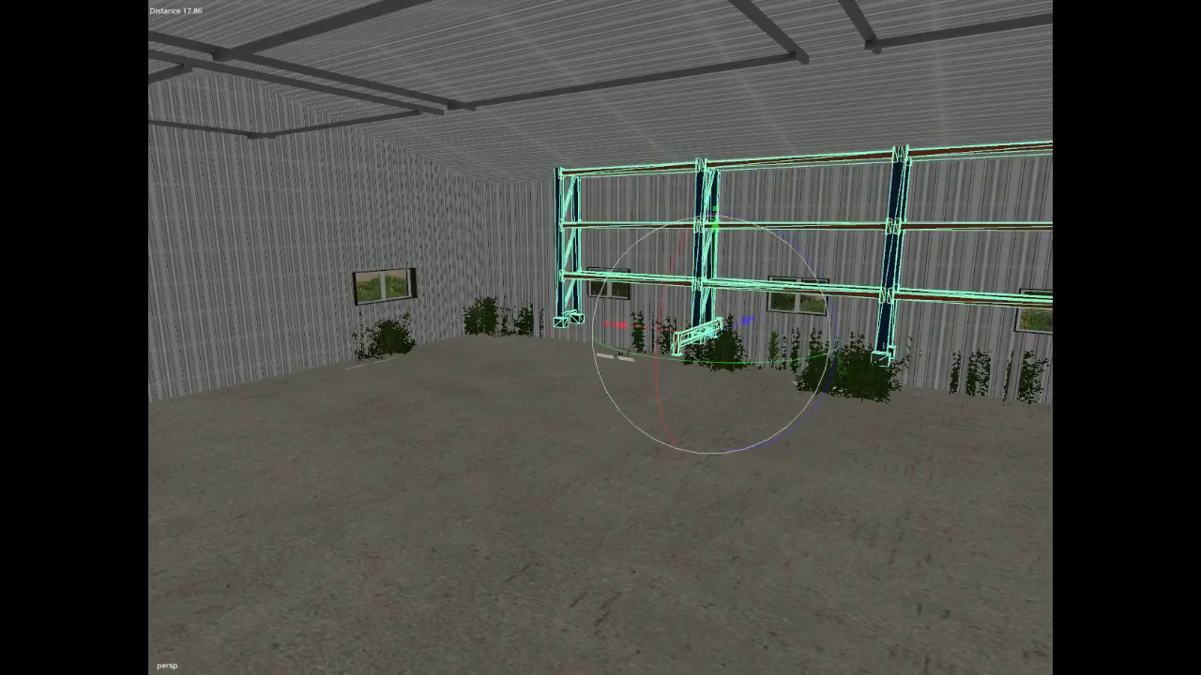
key("BackSpace")
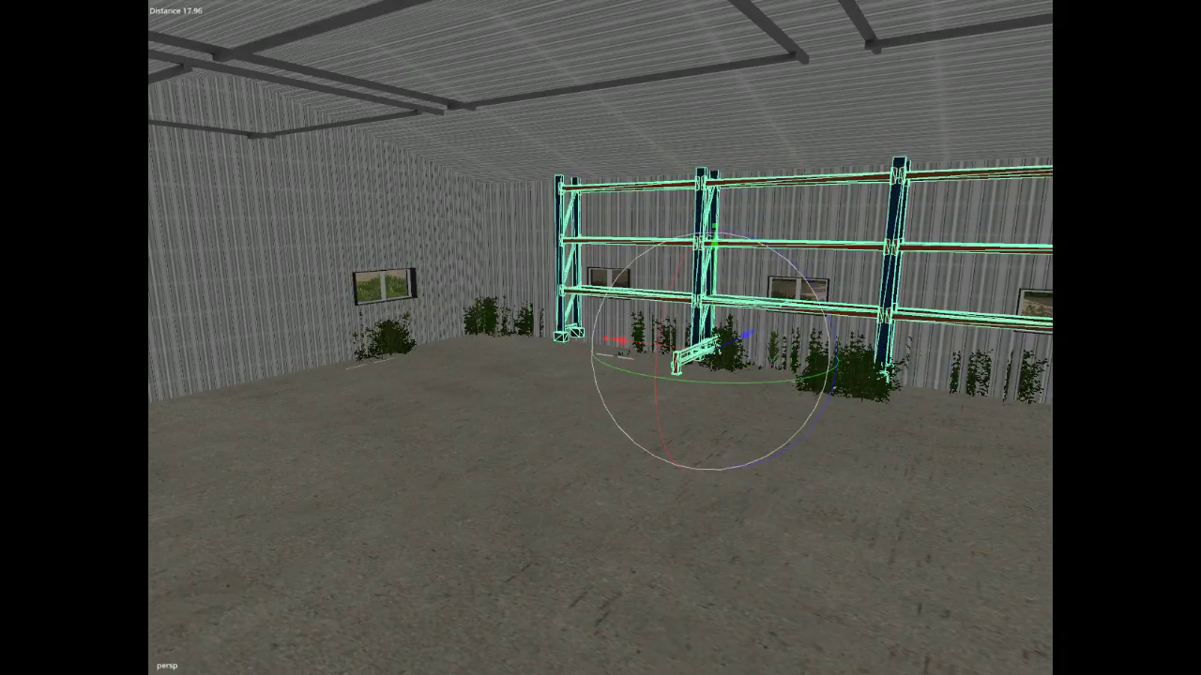
key("BackSpace")
type("1")
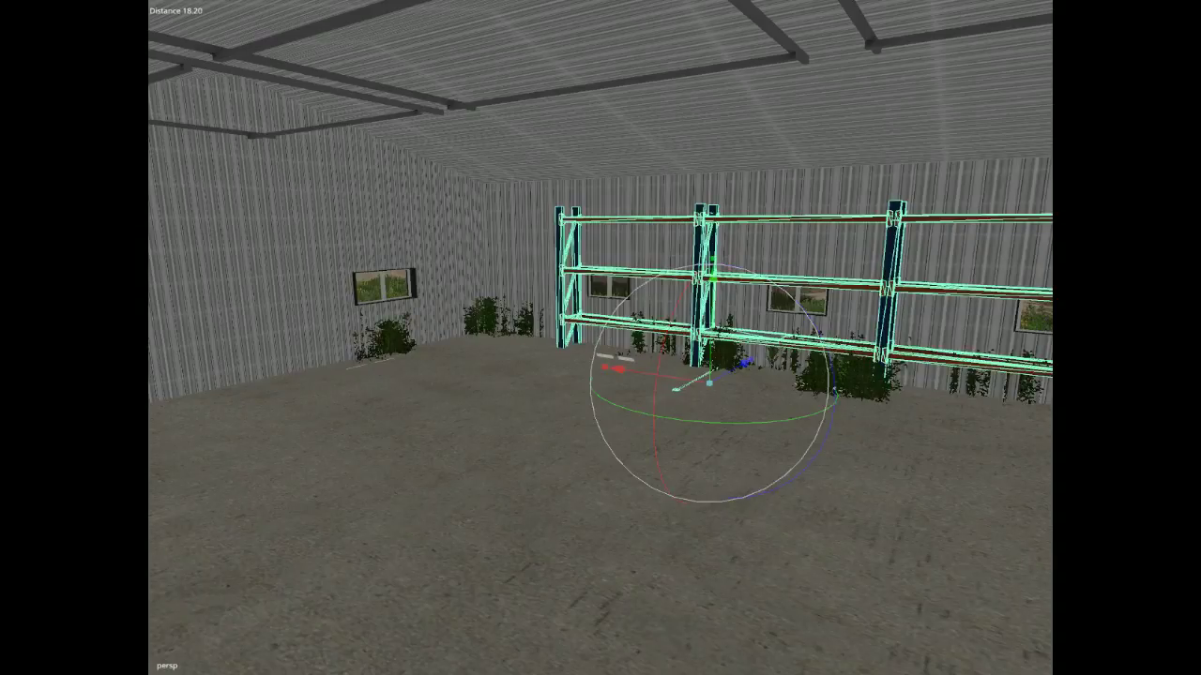
type("5")
key("BackSpace")
type("6")
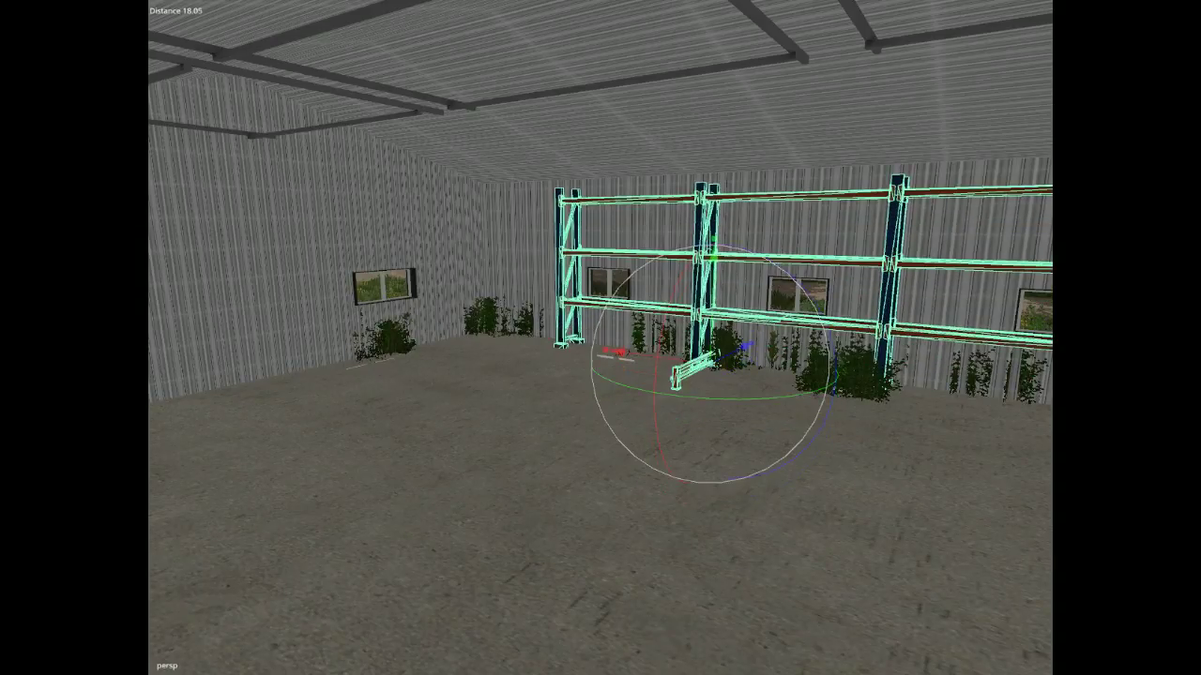
key("BackSpace")
type("7")
key("BackSpace")
key("ctrl+z")
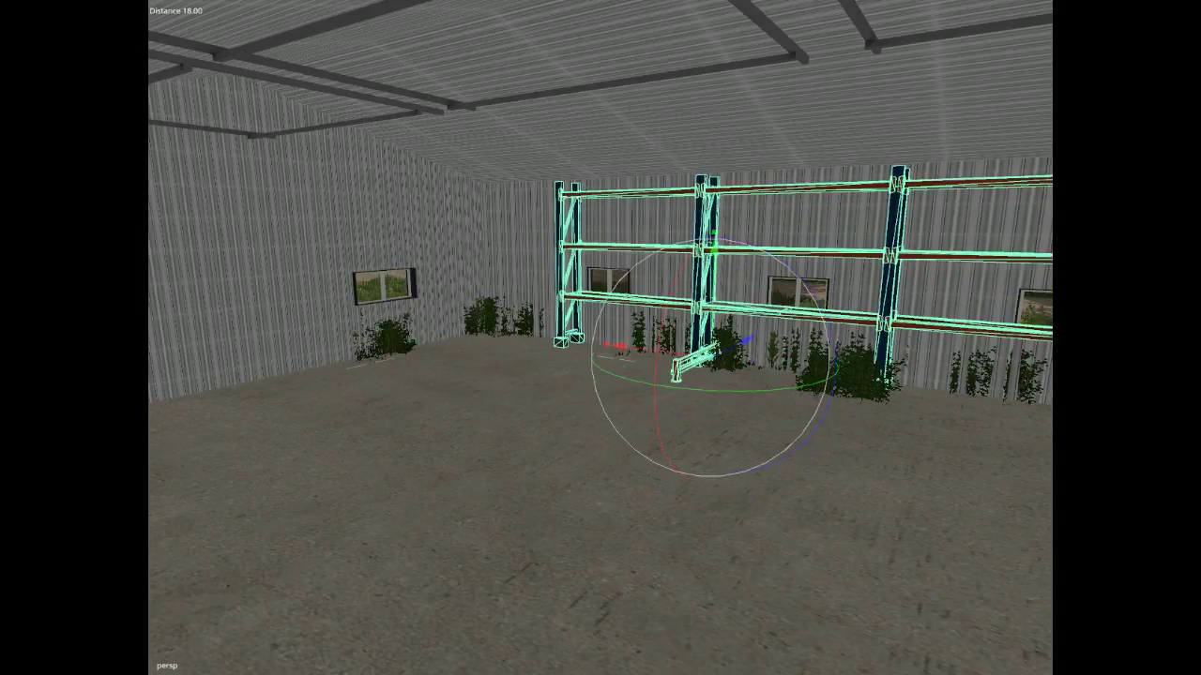
key("shift+z")
type("65")
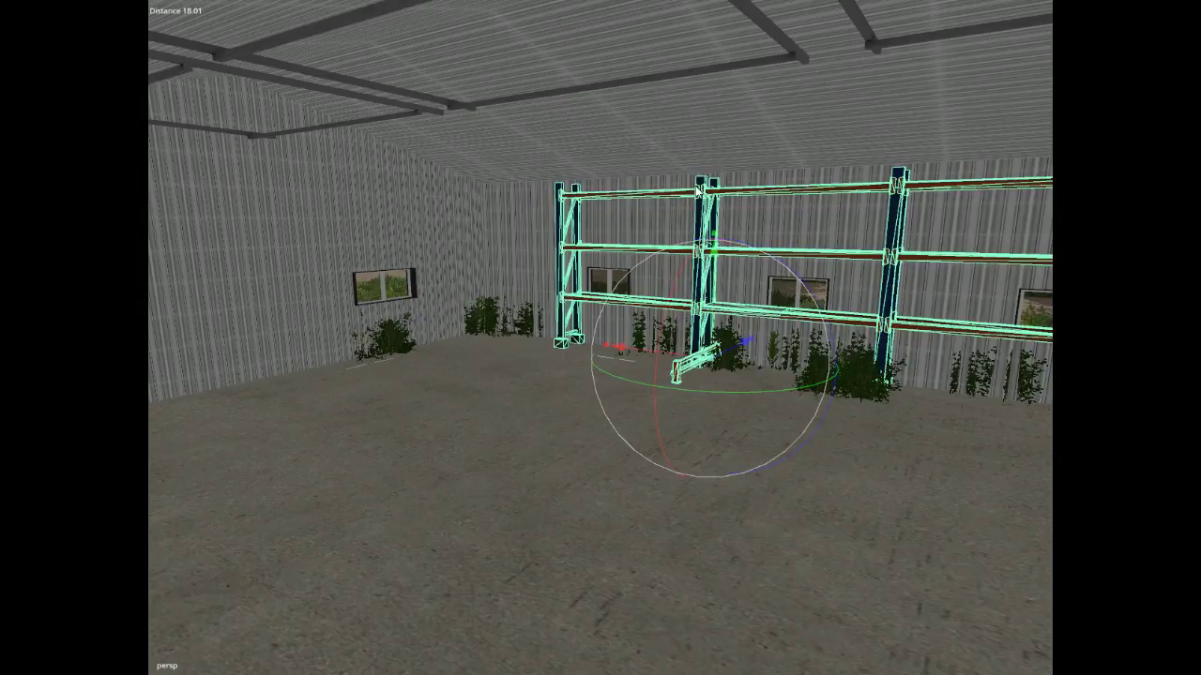
left_click(585, 427)
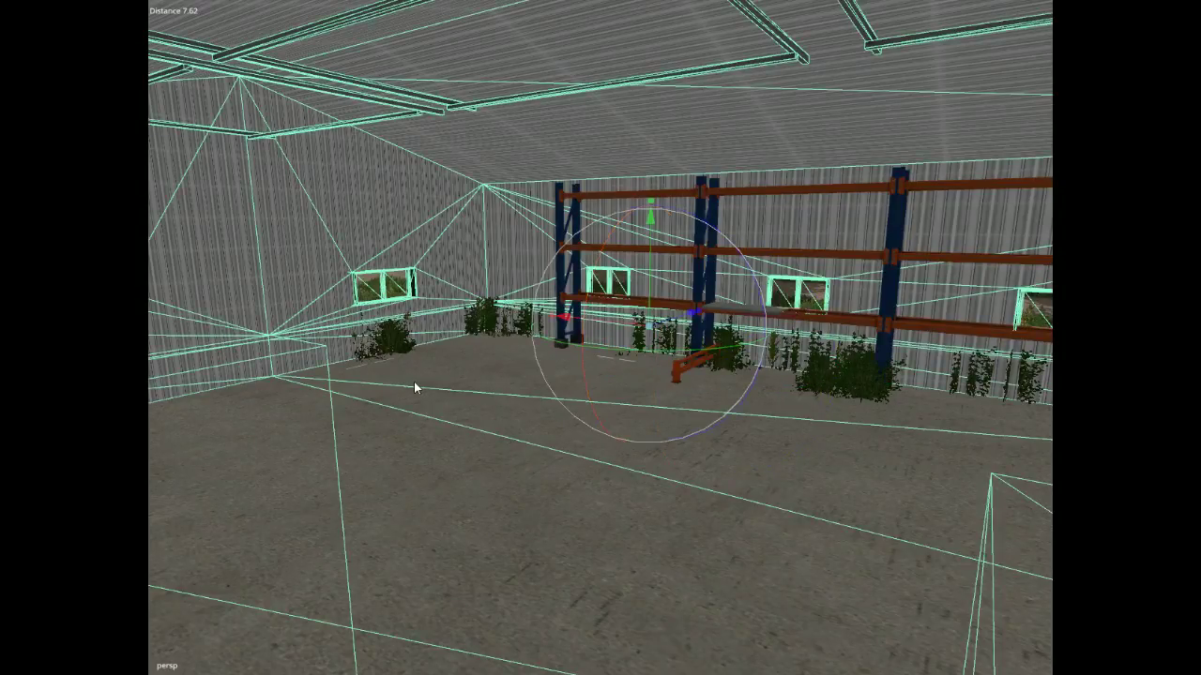
left_click(723, 413)
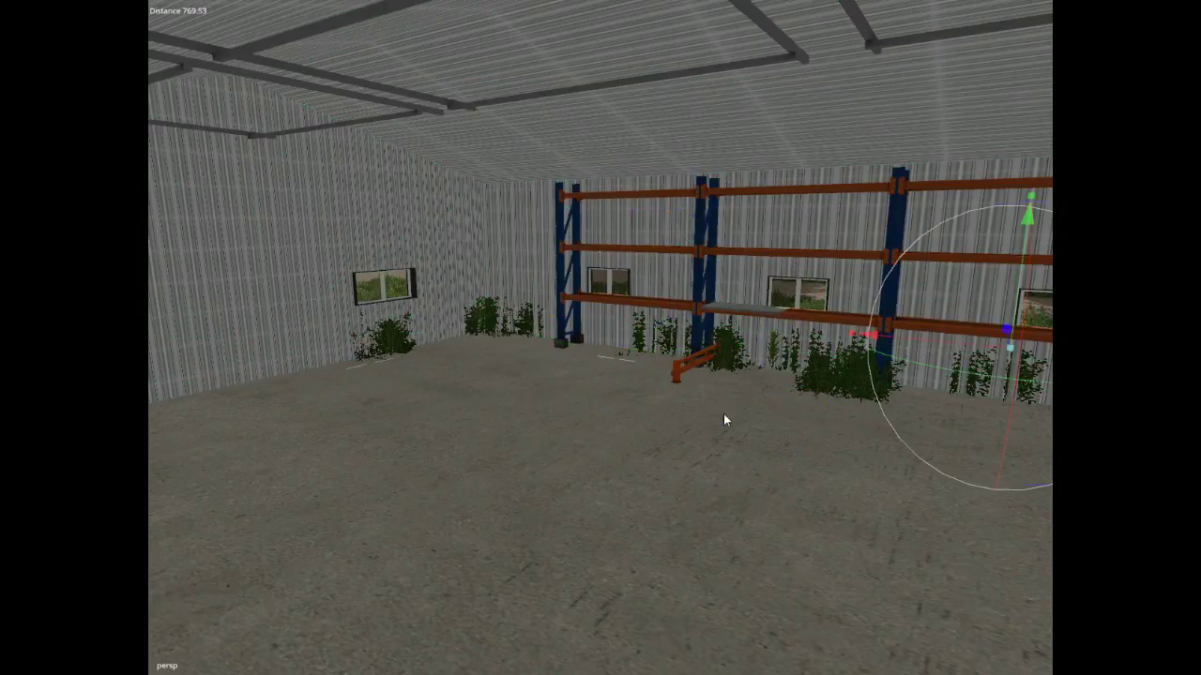
Lower the pallet rack and its low orange guard rail together until the dark base blocks sink into the concrete floor.
left_click_drag(723, 413, 776, 402, "alt")
scroll(751, 409, "up", 6)
left_click_drag(232, 424, 150, 428, "alt")
scroll(202, 429, "up", 6)
left_click_drag(481, 384, 486, 403, "alt")
scroll(556, 318, "up", 6)
left_click_drag(551, 314, 930, 349, "alt")
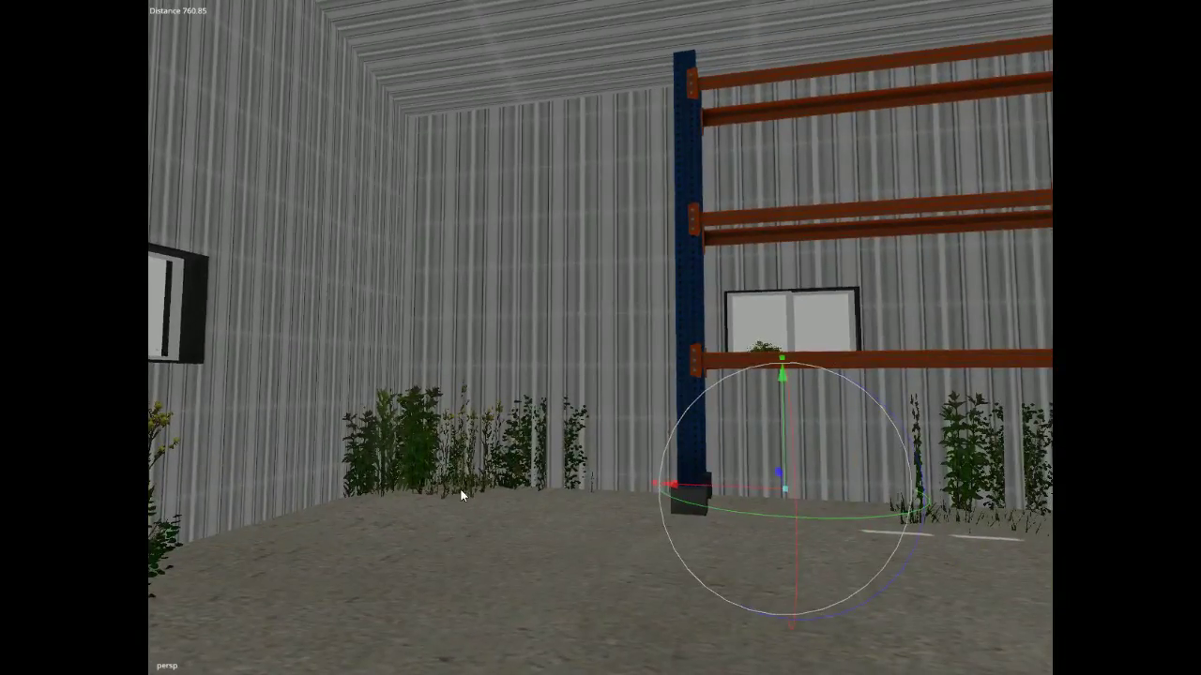
left_click_drag(461, 496, 661, 514, "alt")
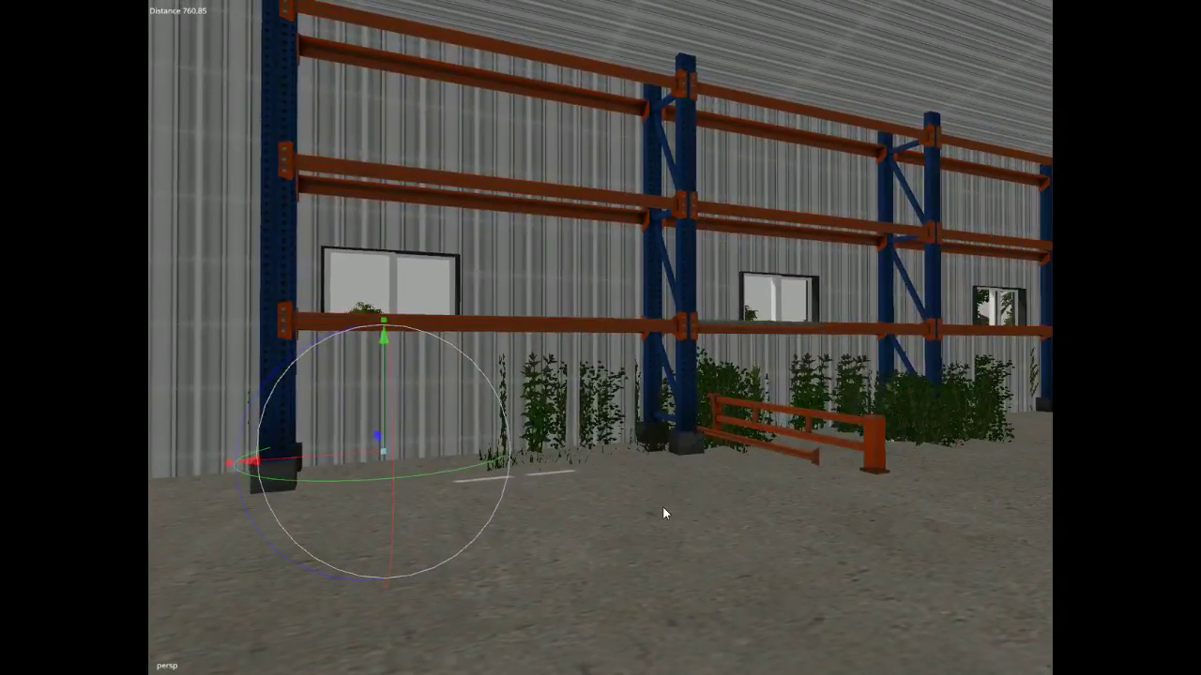
left_click(696, 362)
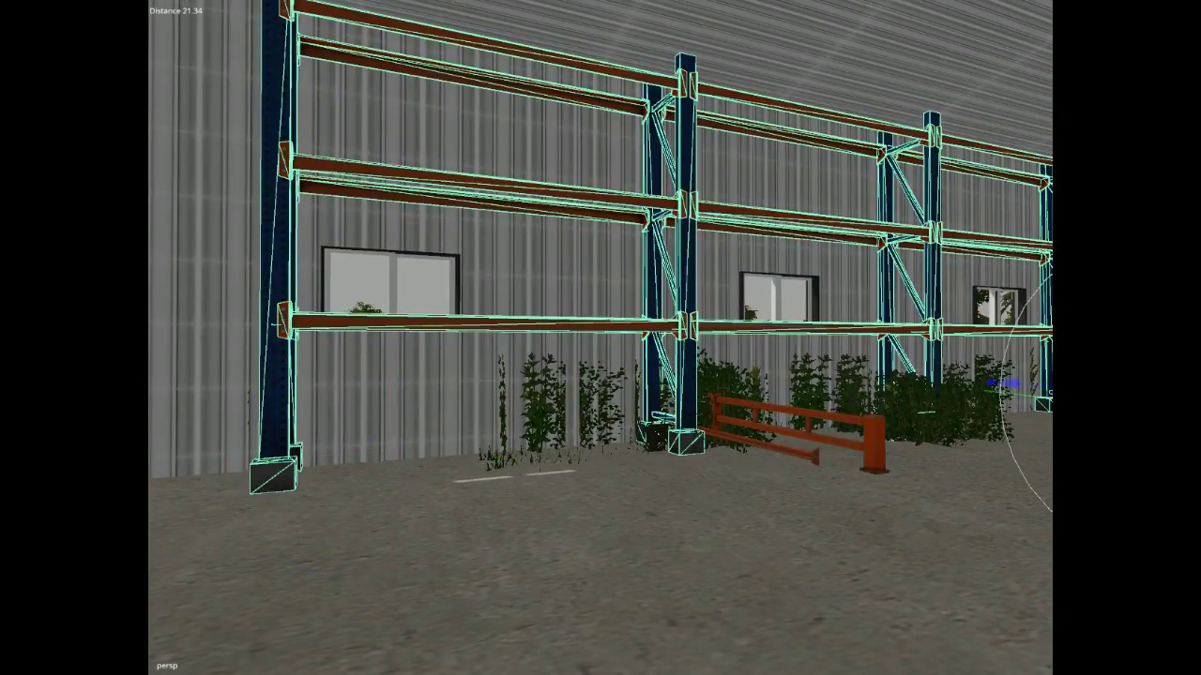
left_click(875, 441, "ctrl")
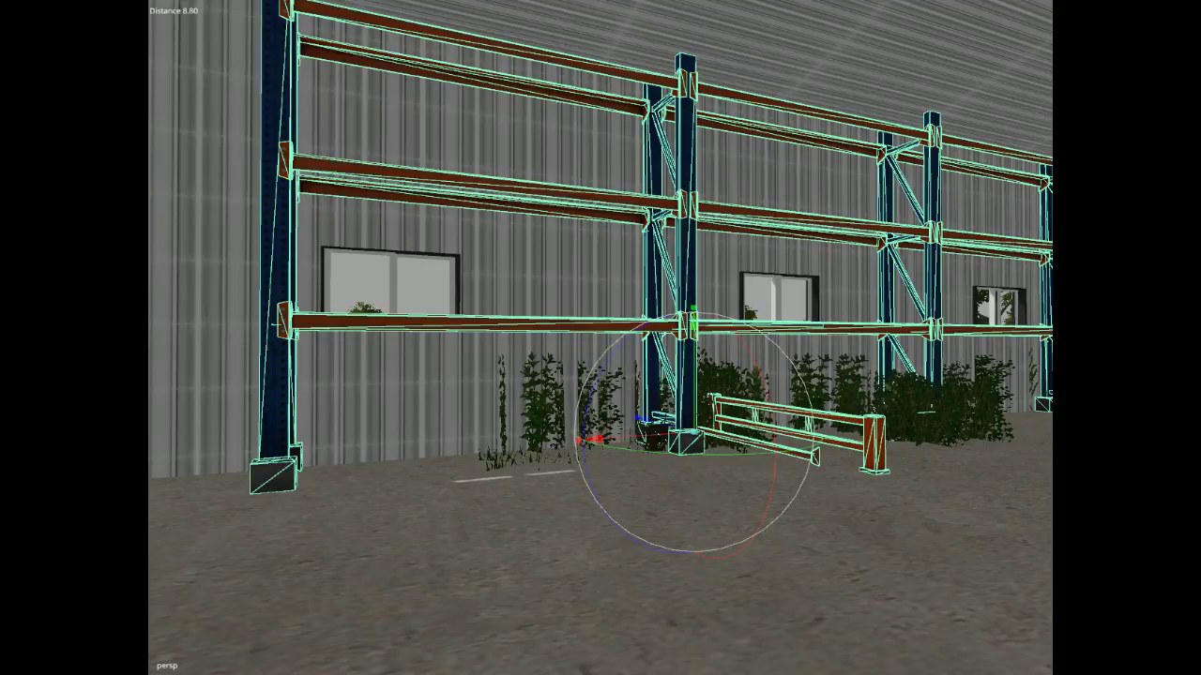
mouse_move(693, 322)
left_mouse_down()
mouse_move(693, 376)
mouse_move(693, 339)
left_mouse_up()
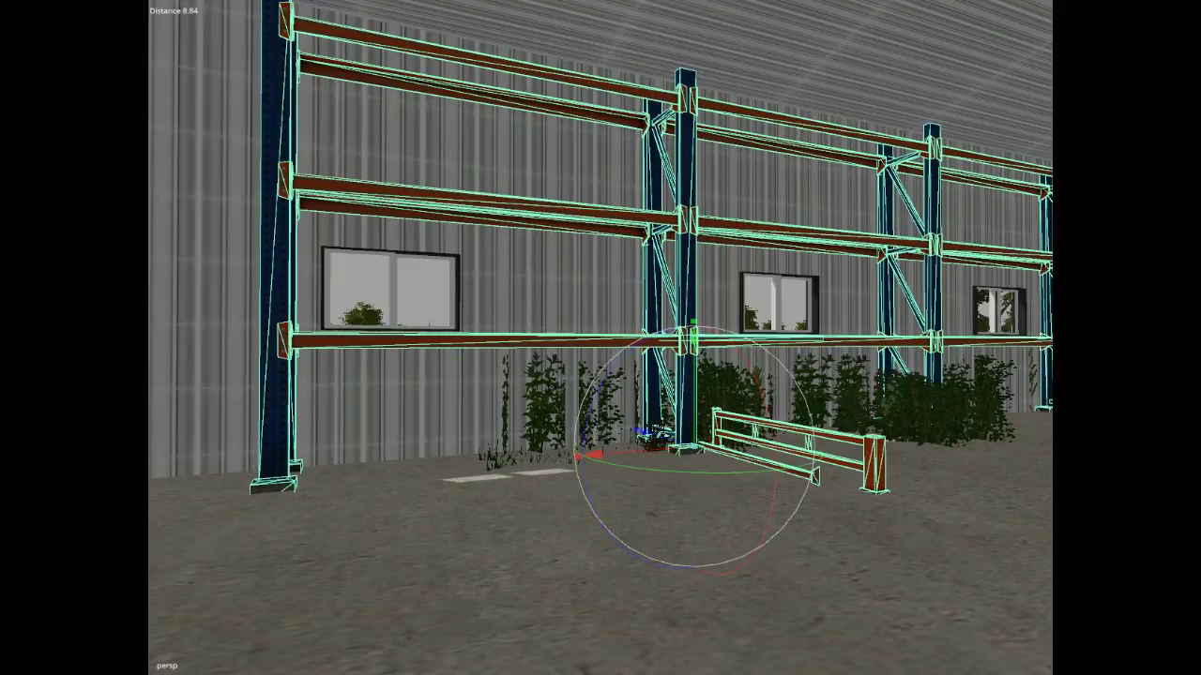
Select the loose orange beam lying on the floor beside the guard rail and delete it.
left_click(502, 496)
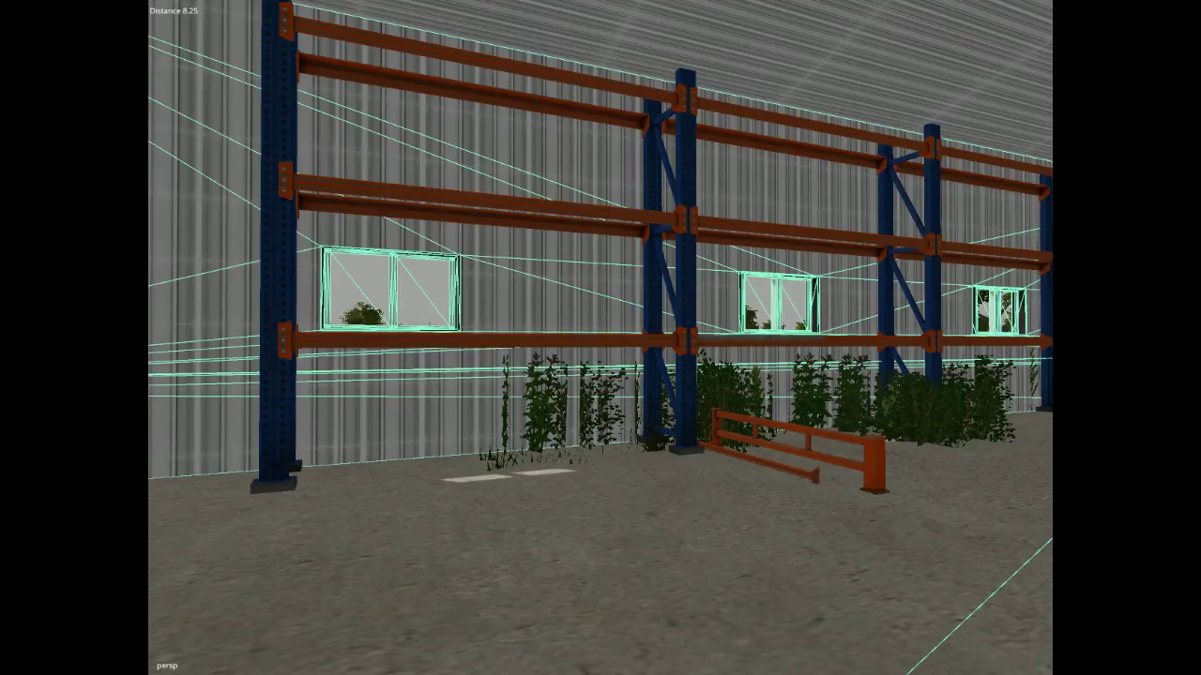
left_click(279, 431)
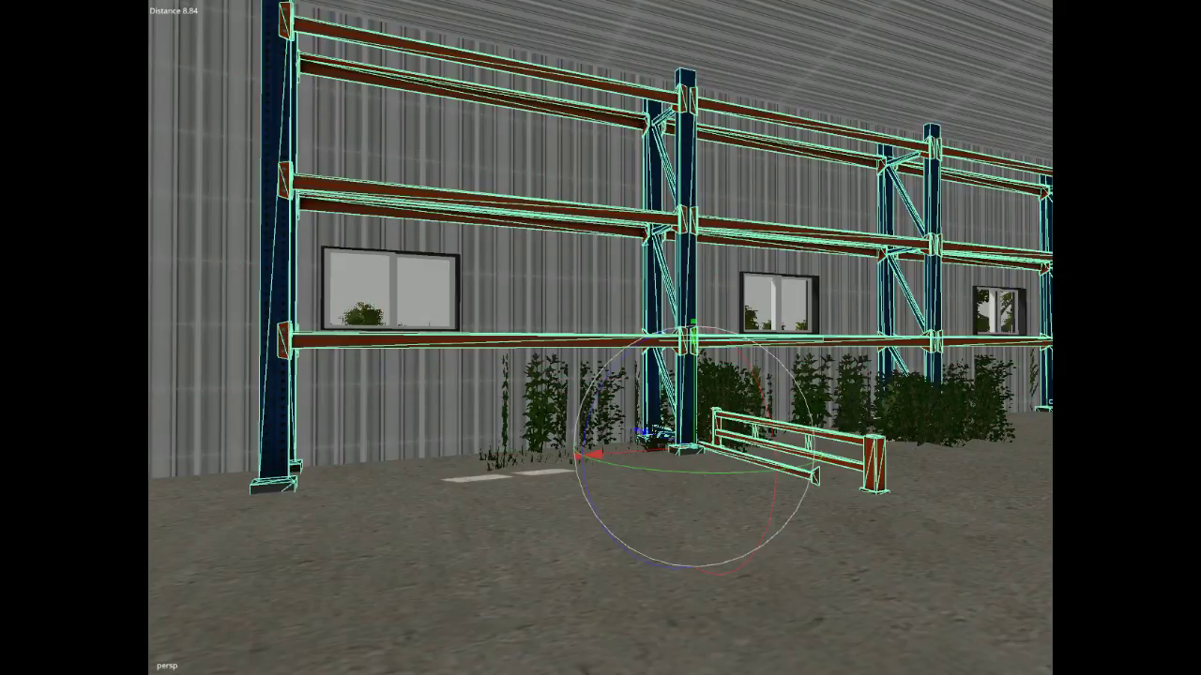
key("Down")
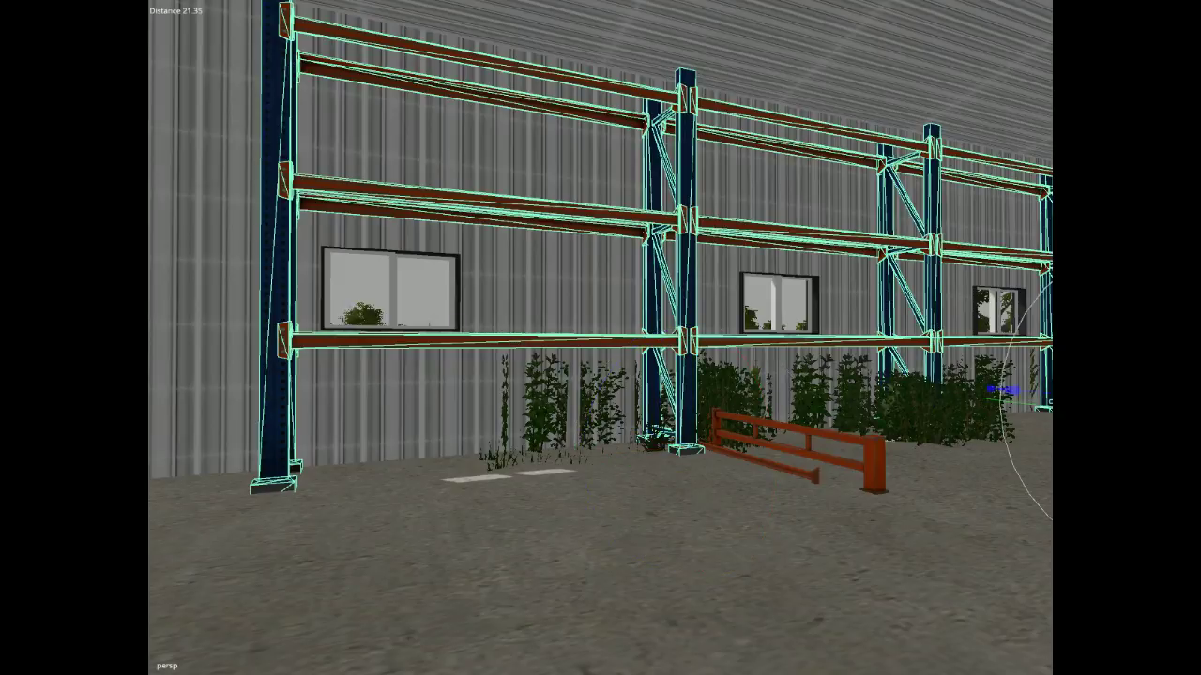
key("ctrl+z")
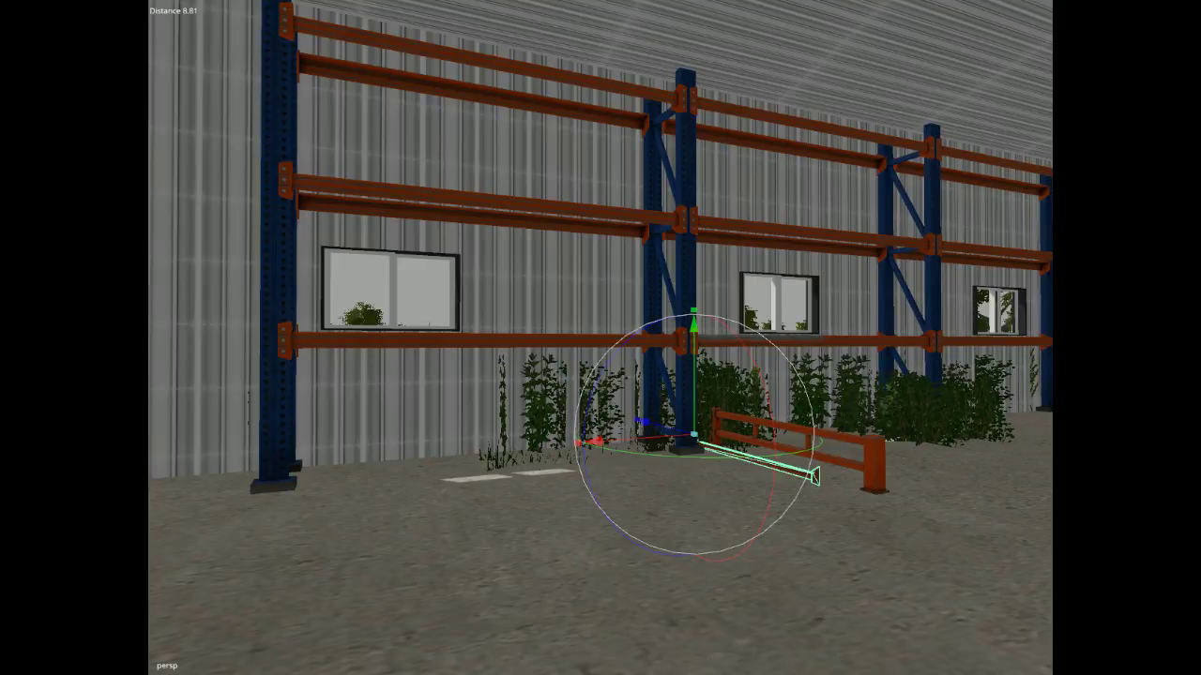
key("Delete")
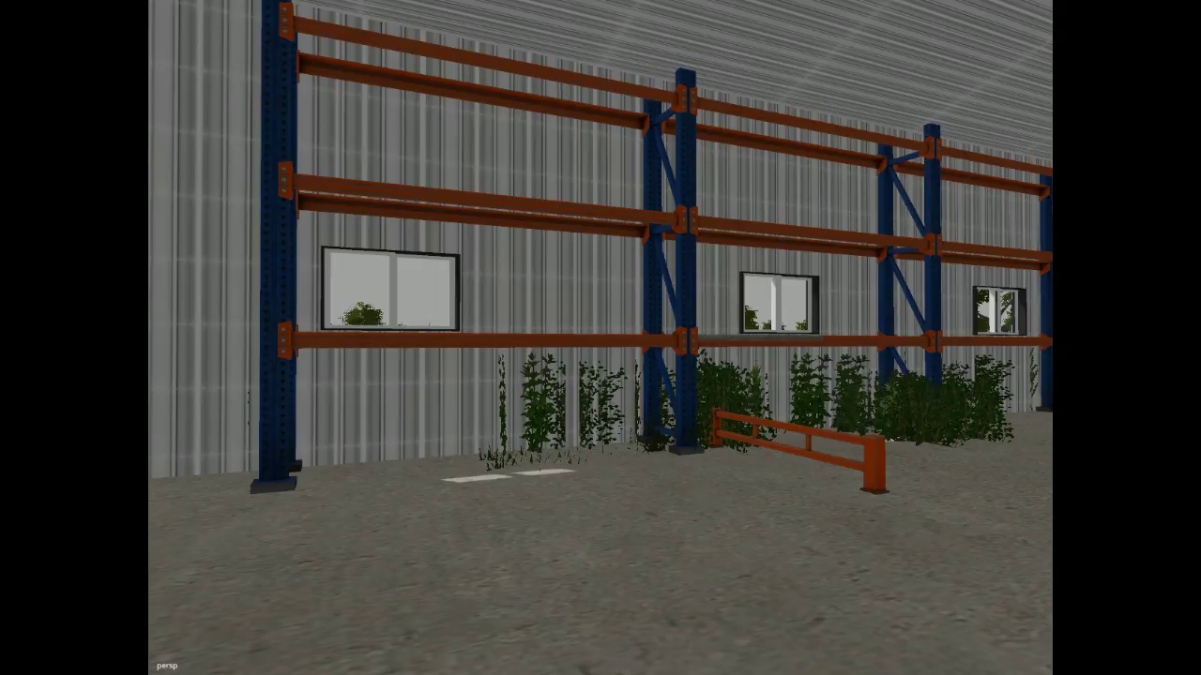
left_click(875, 464)
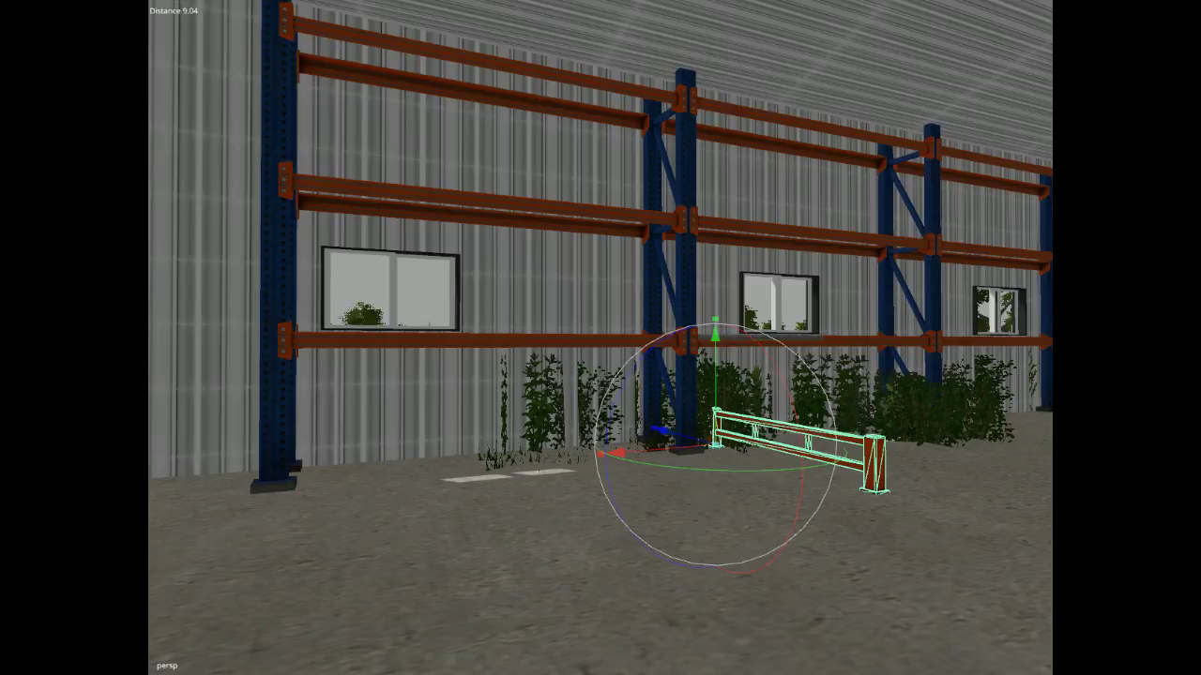
key("Delete")
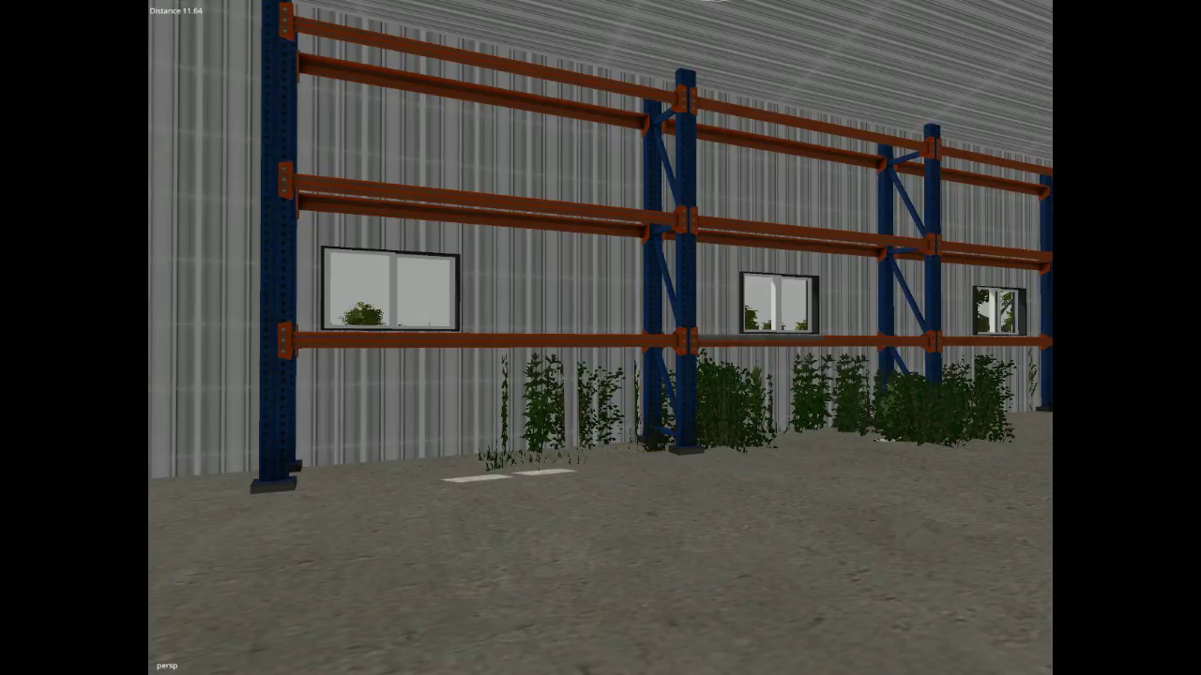
key("ctrl+z")
key("Delete")
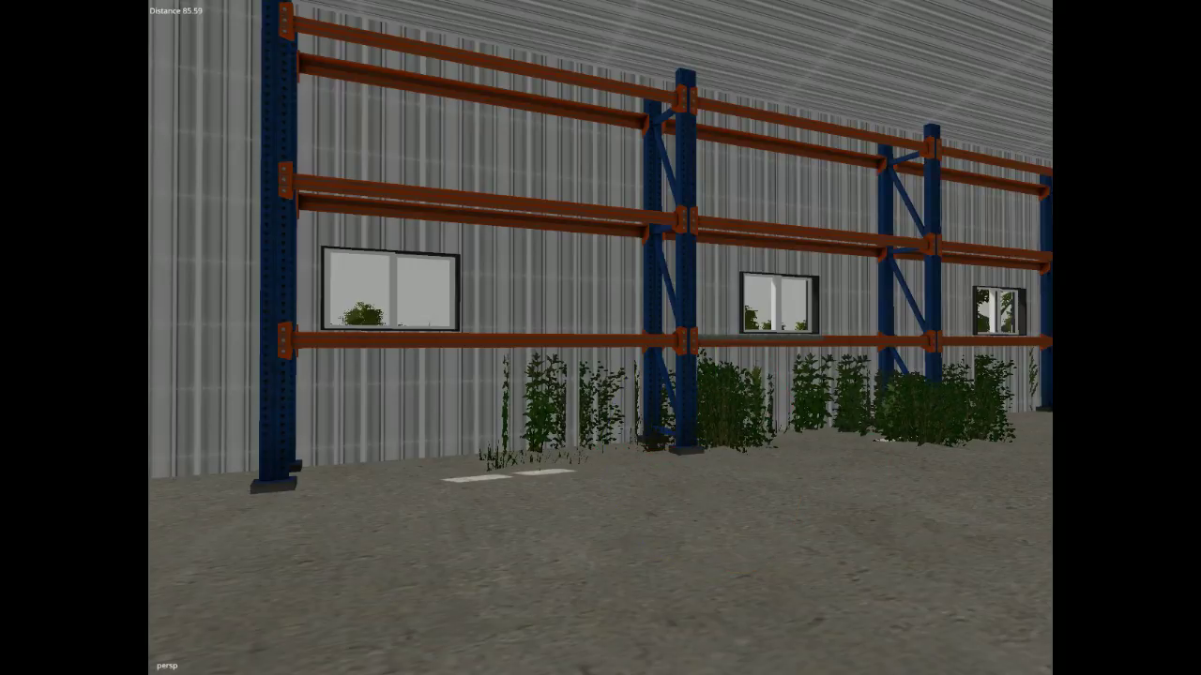
left_click(485, 512)
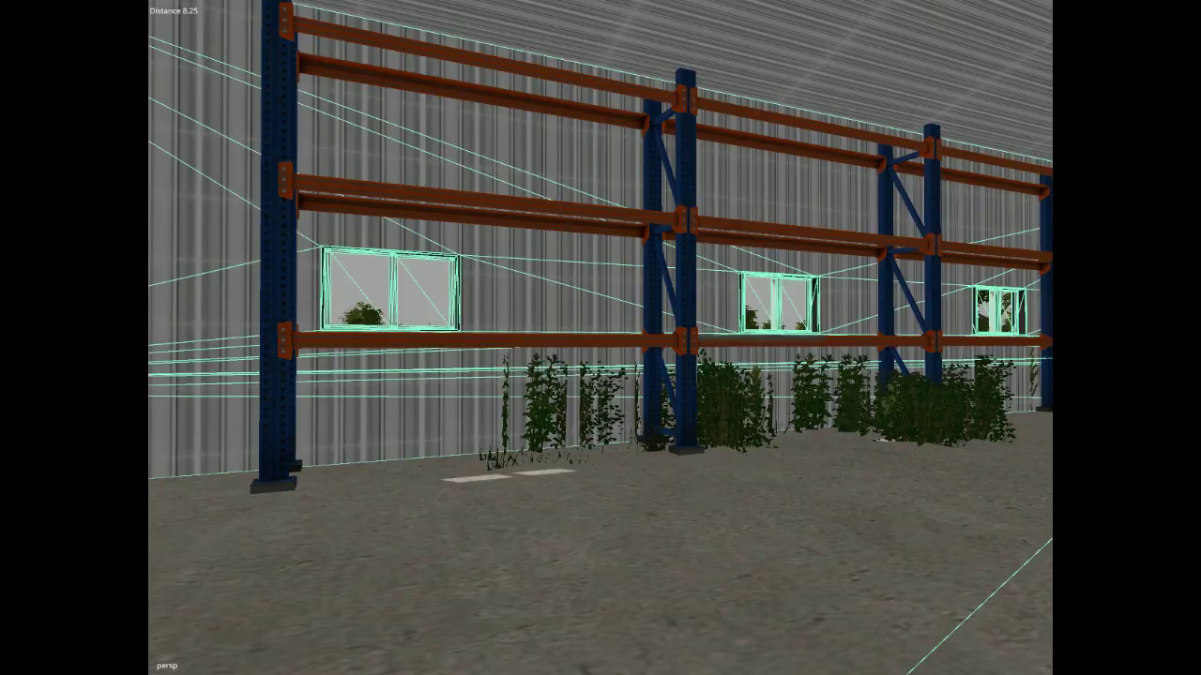
key("Delete")
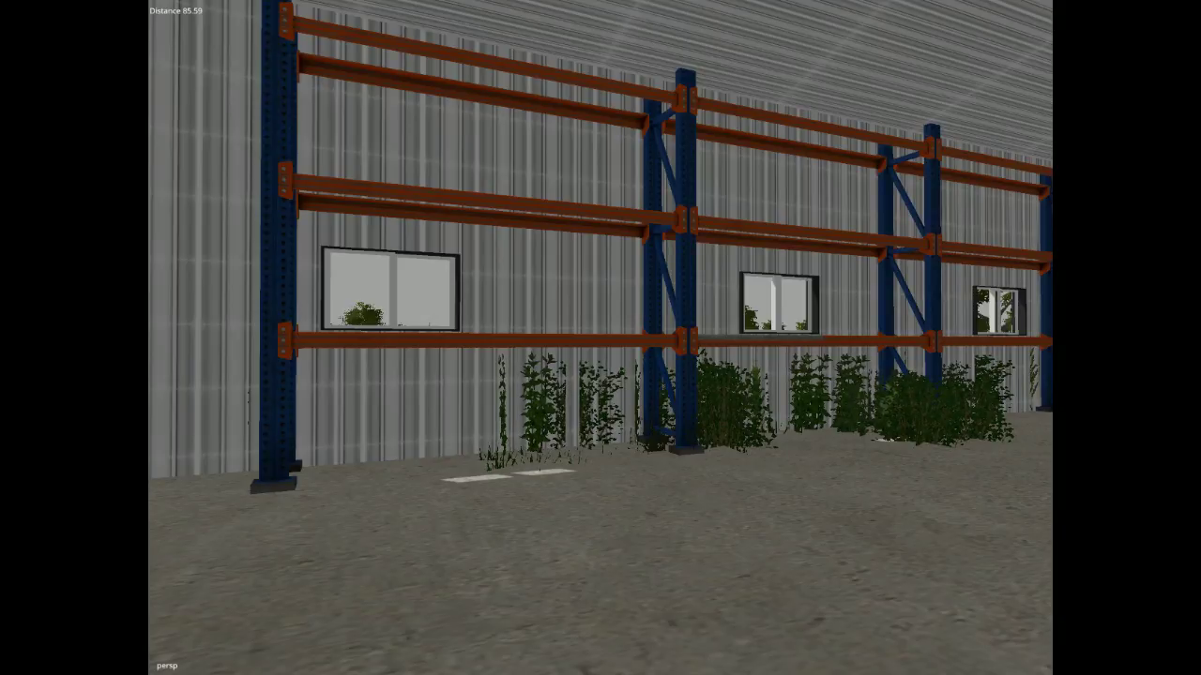
key("ctrl+b")
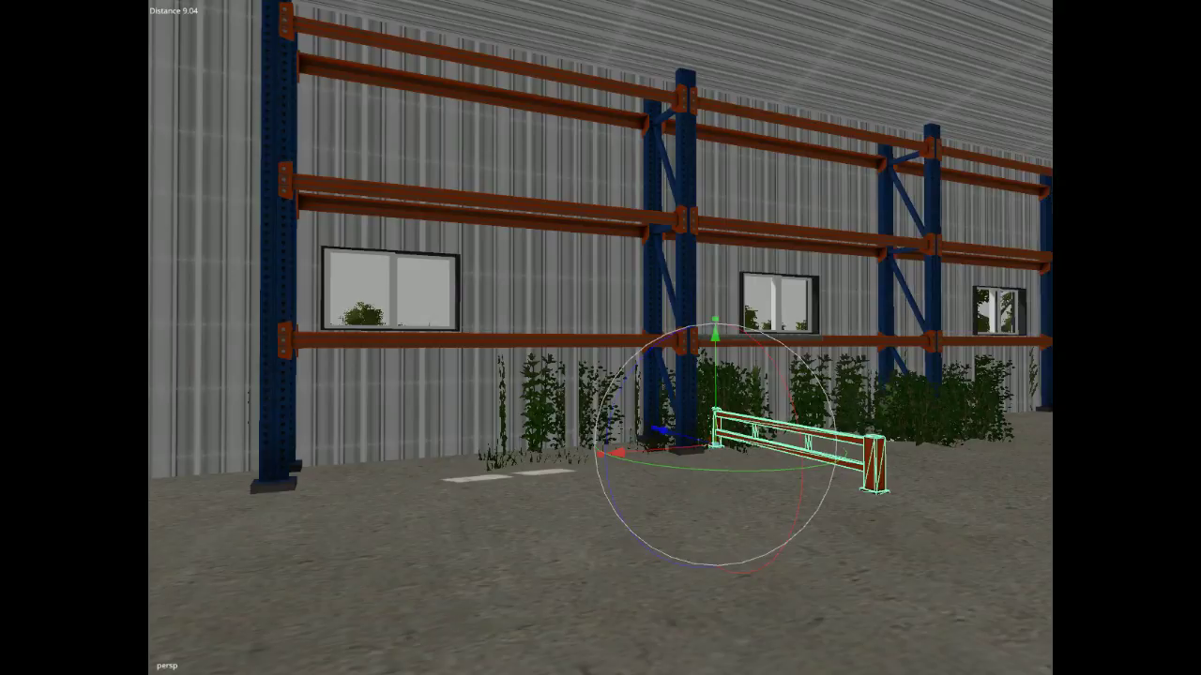
key("Delete")
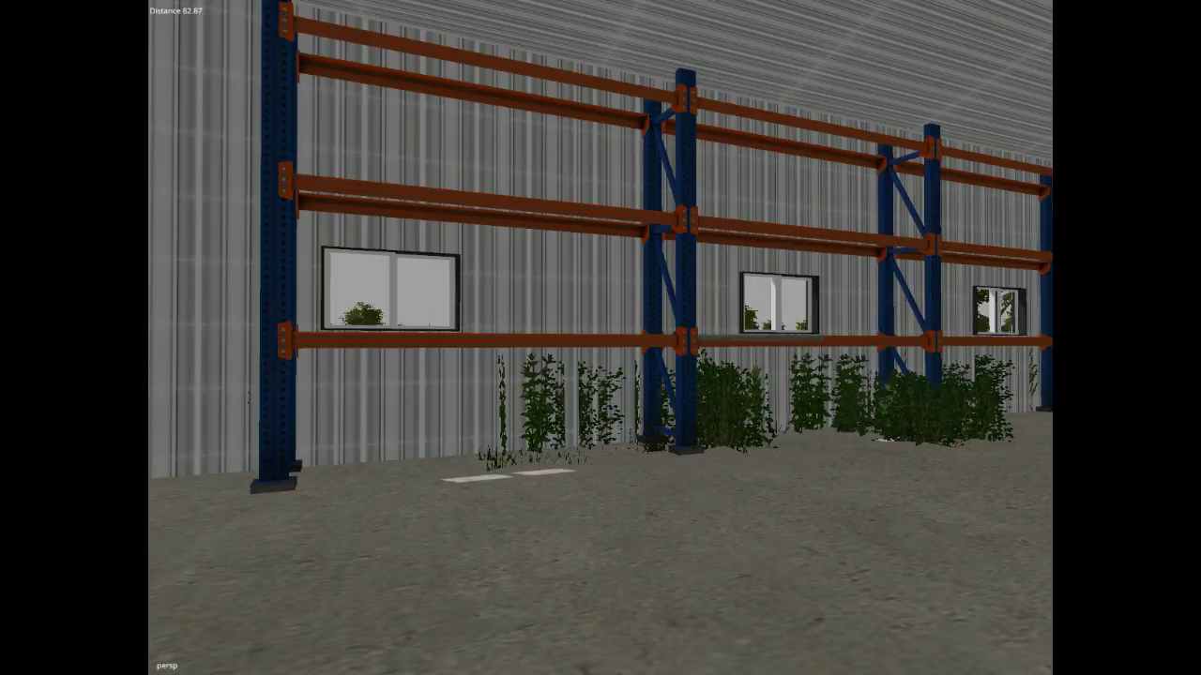
key("ctrl+z")
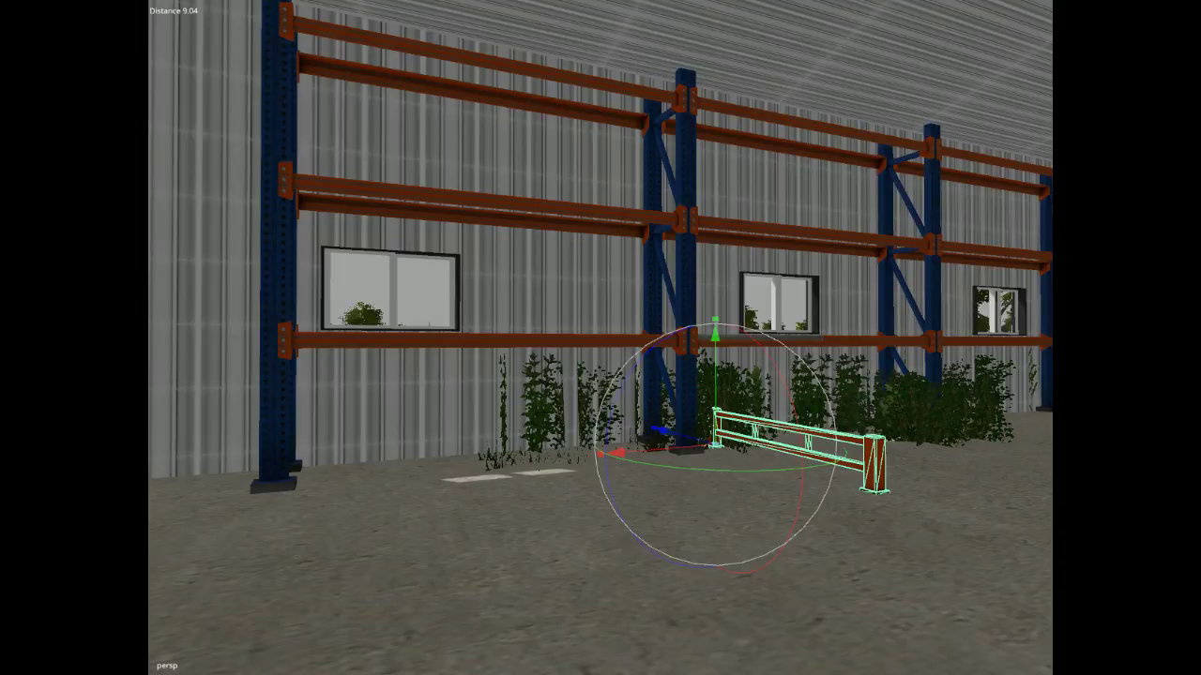
Turn the guard rail parallel to the windowed wall, then raise it onto the rack's lowest level and push it toward the wall.
left_click_drag(741, 471, 818, 465)
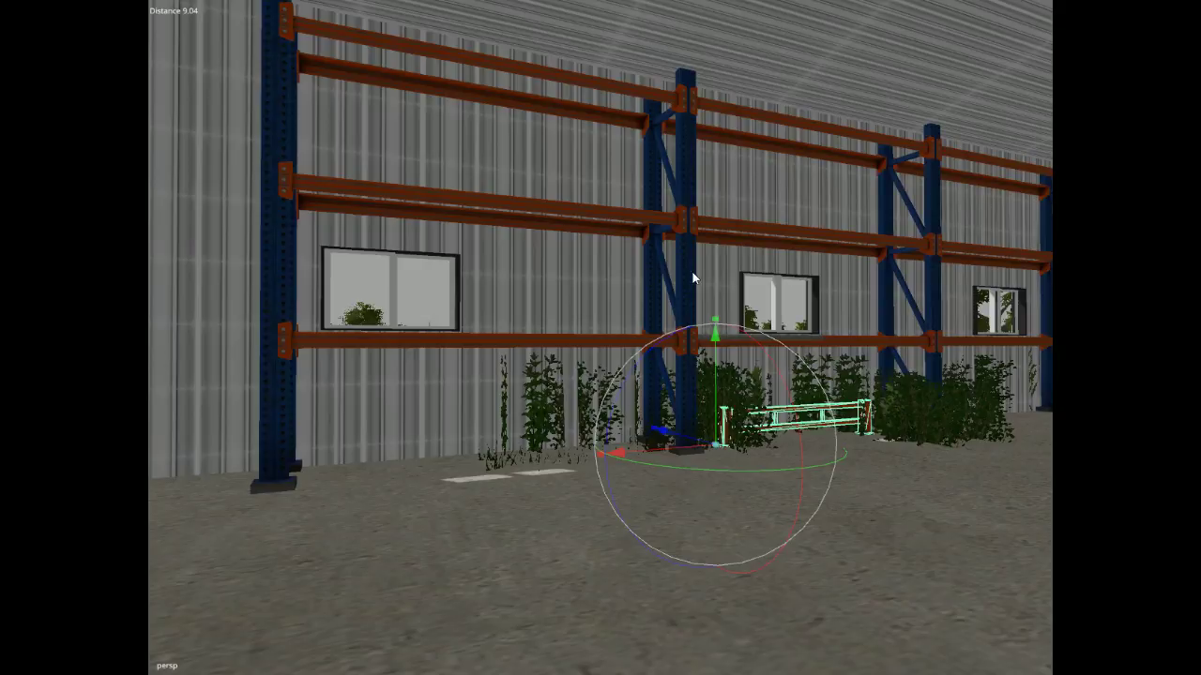
left_click_drag(723, 406, 724, 300)
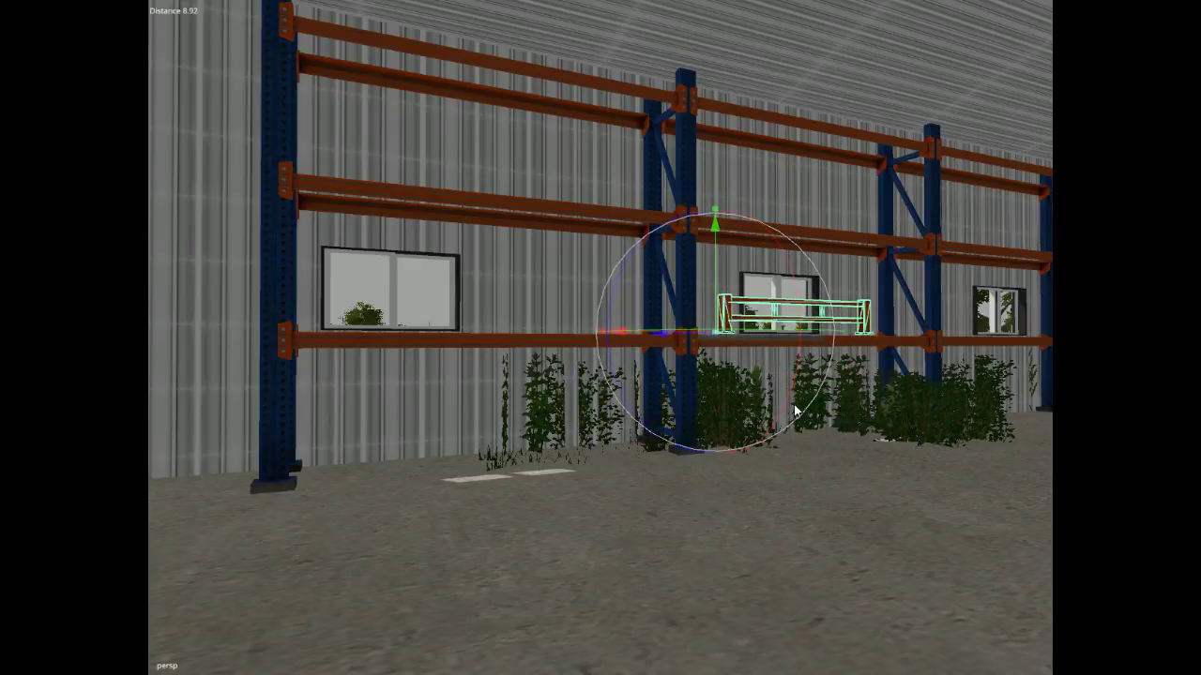
scroll(817, 413, "up", 4)
left_click_drag(817, 413, 928, 368, "alt")
key("f")
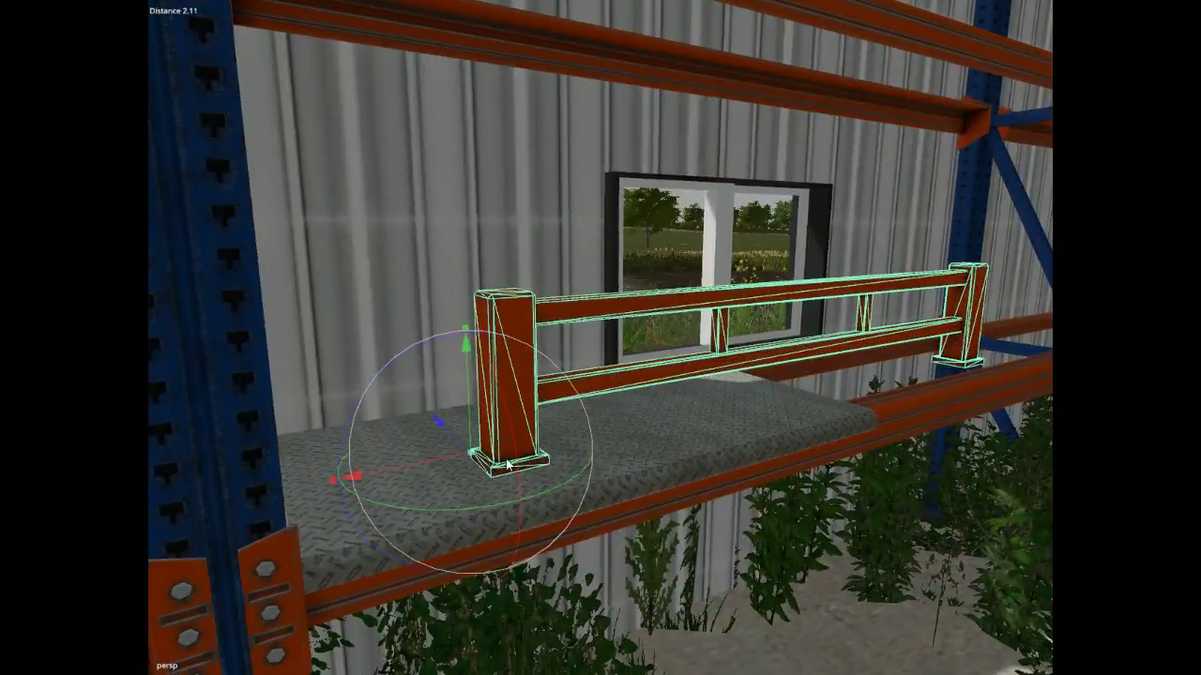
left_click_drag(438, 421, 349, 332)
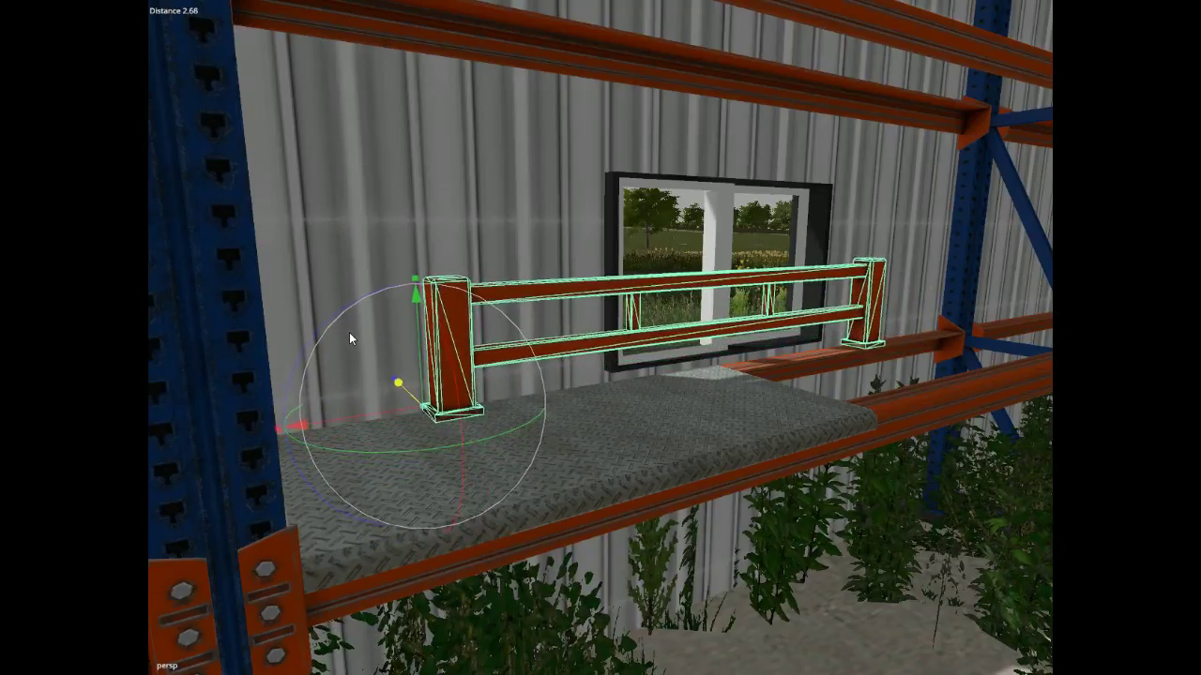
Adjust the guard rail's height until its feet rest on the metal shelf plate.
left_click_drag(563, 400, 805, 474, "alt")
key("f")
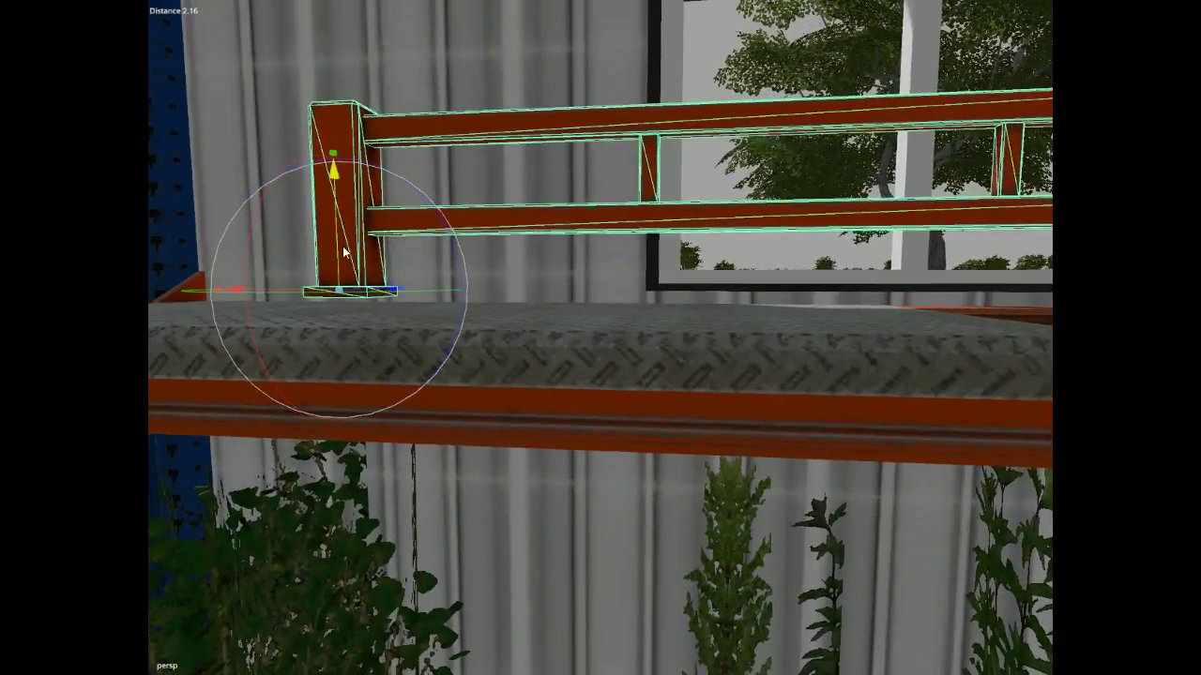
left_click_drag(442, 287, 425, 426, "alt")
scroll(841, 418, "down", 3)
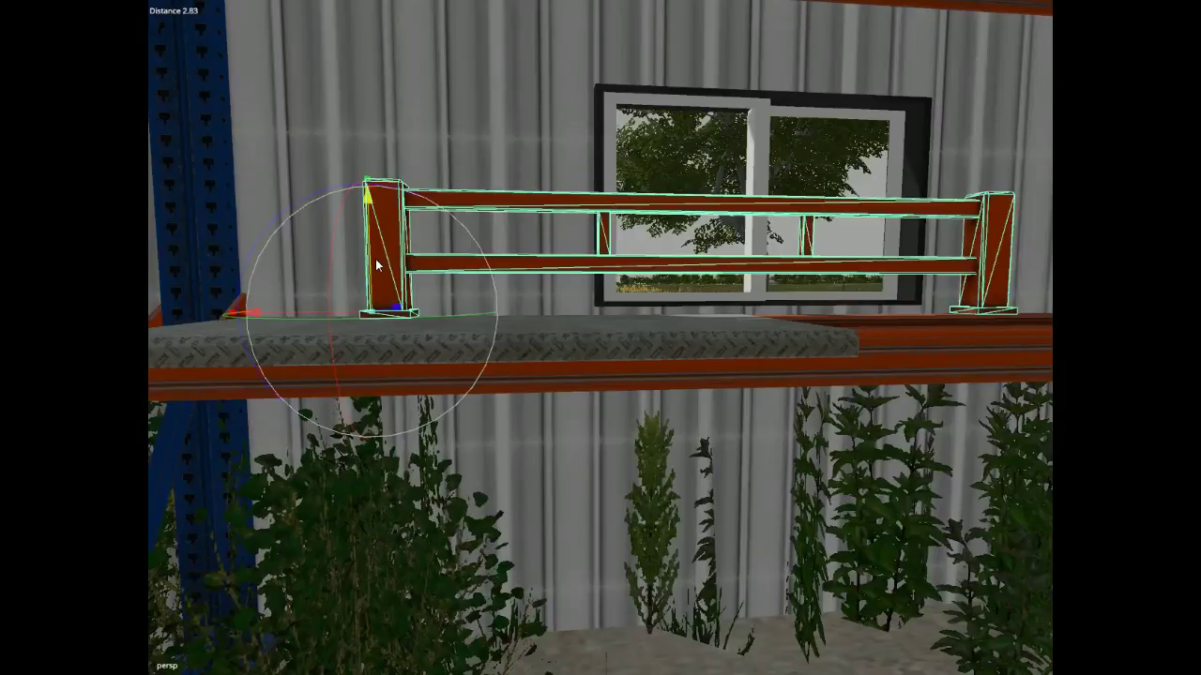
left_click_drag(370, 265, 371, 263)
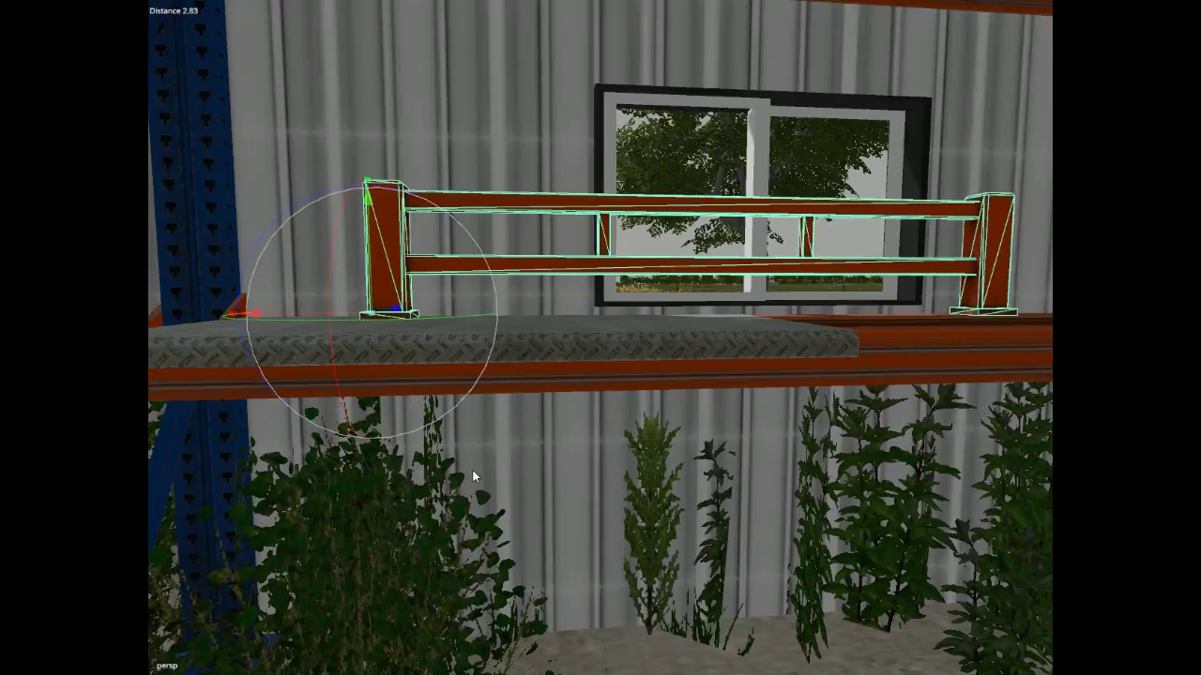
Slide the guard rail slightly along the lowest shelf, away from the upright beside the metal plate.
left_click_drag(856, 586, 718, 441, "alt")
scroll(918, 463, "up", 5)
scroll(774, 497, "down", 5)
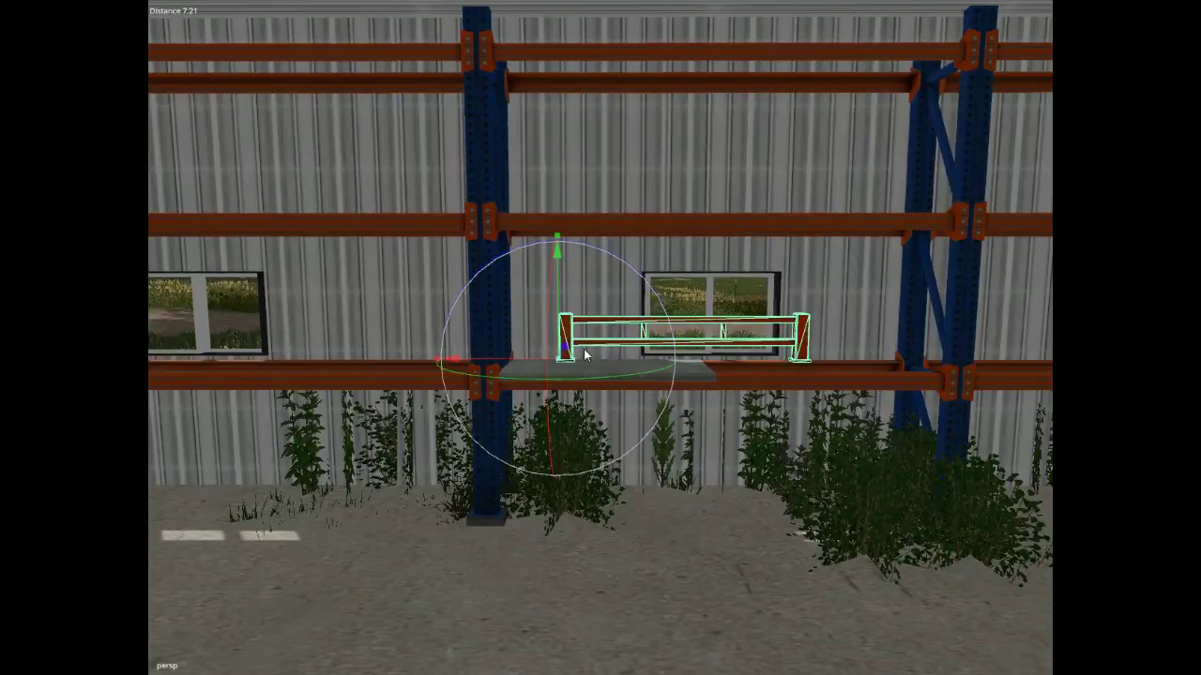
left_click_drag(527, 357, 544, 358)
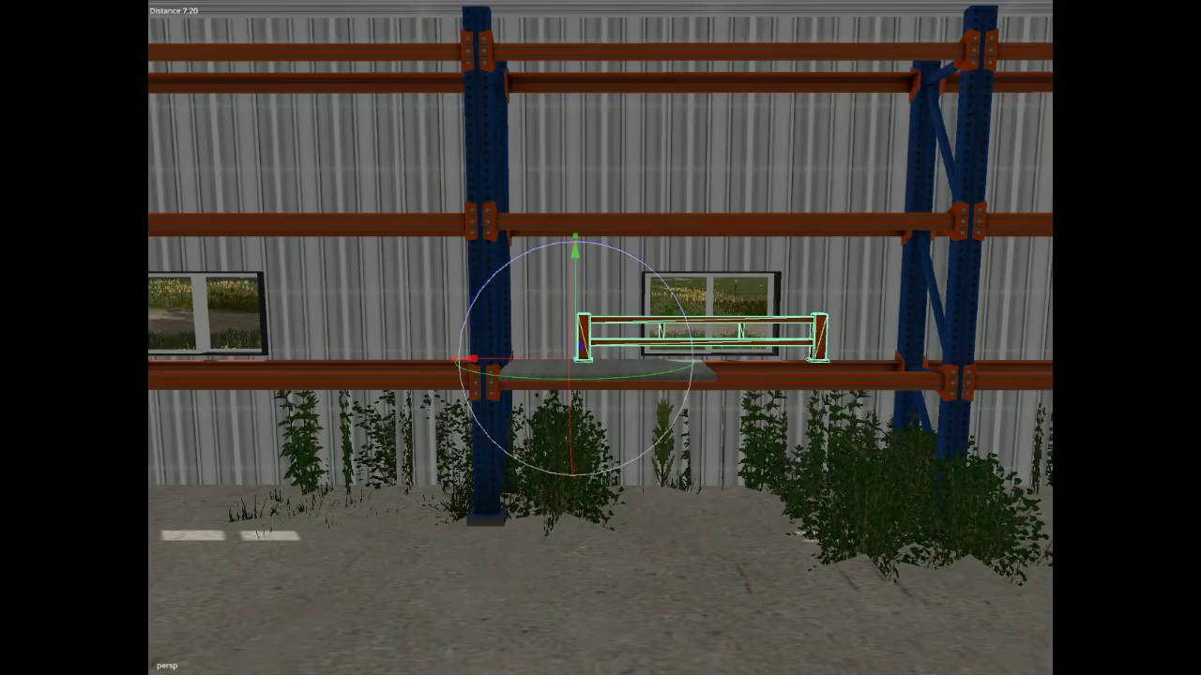
key("Delete")
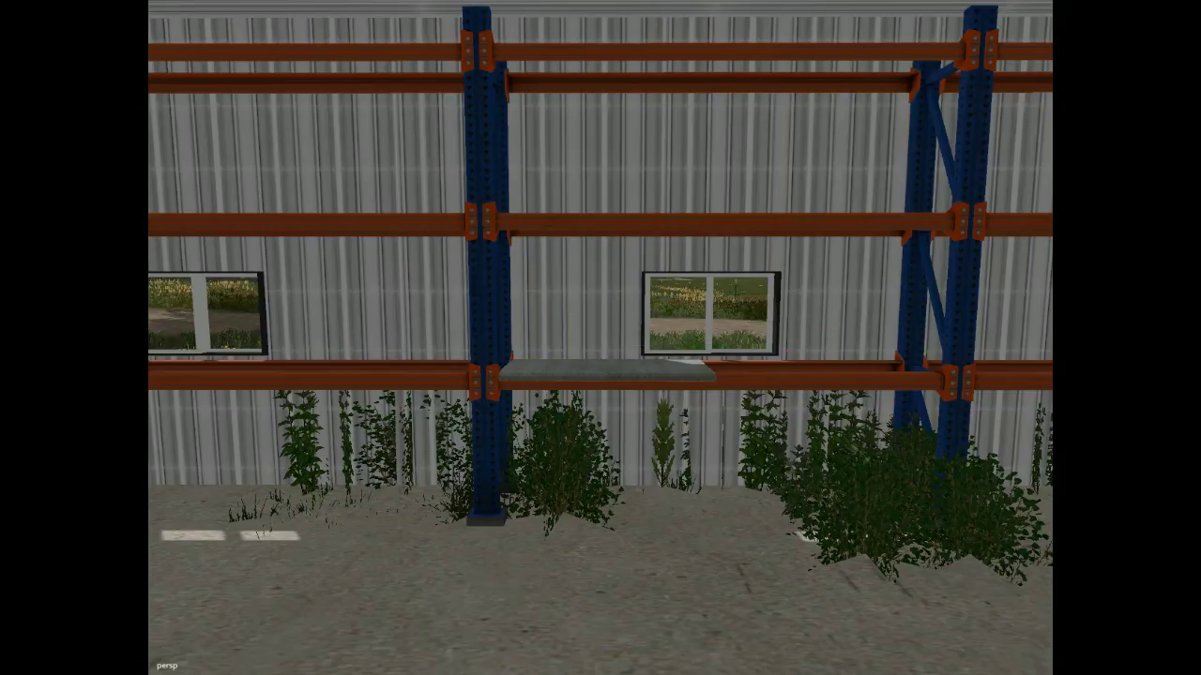
key("ctrl+z")
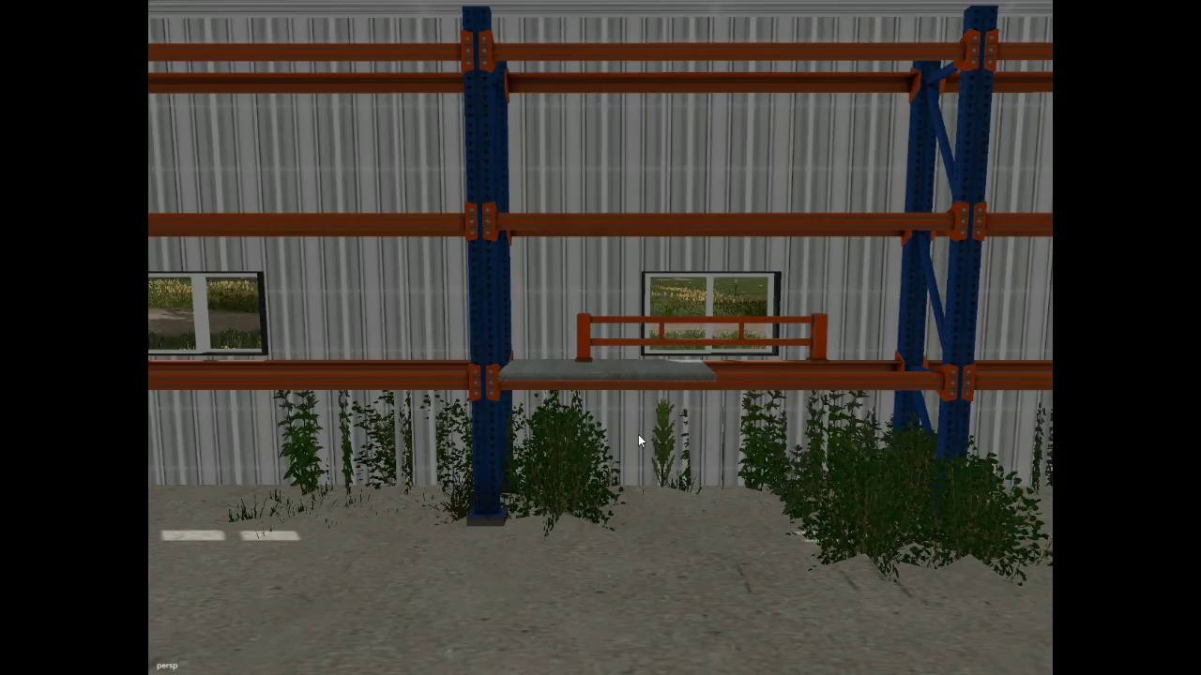
left_click(815, 334)
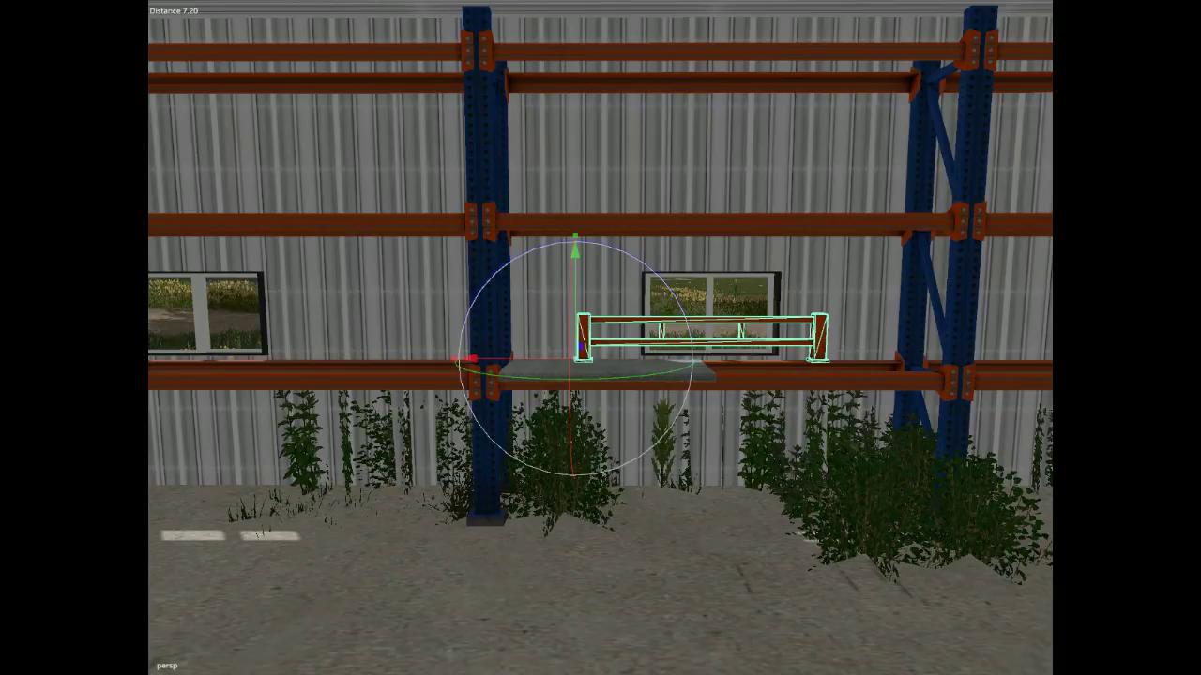
key("Escape")
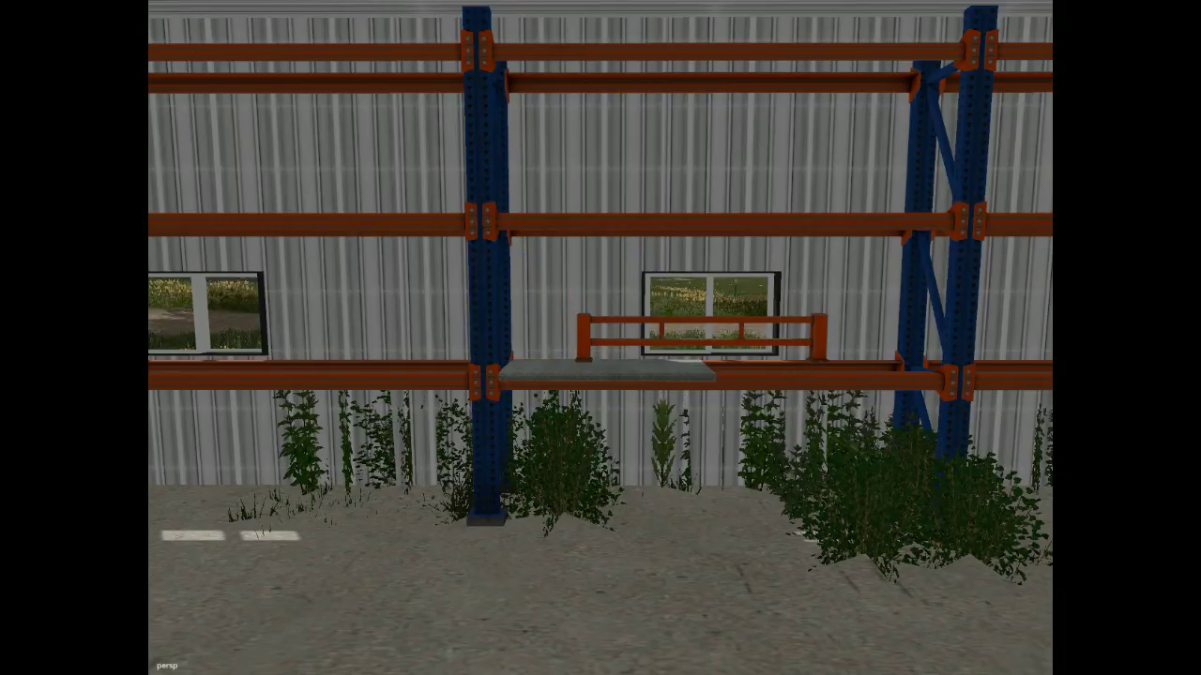
Place a copy of the guard rail on the lowest level of the rack's end bay, in front of the window.
left_click(815, 338)
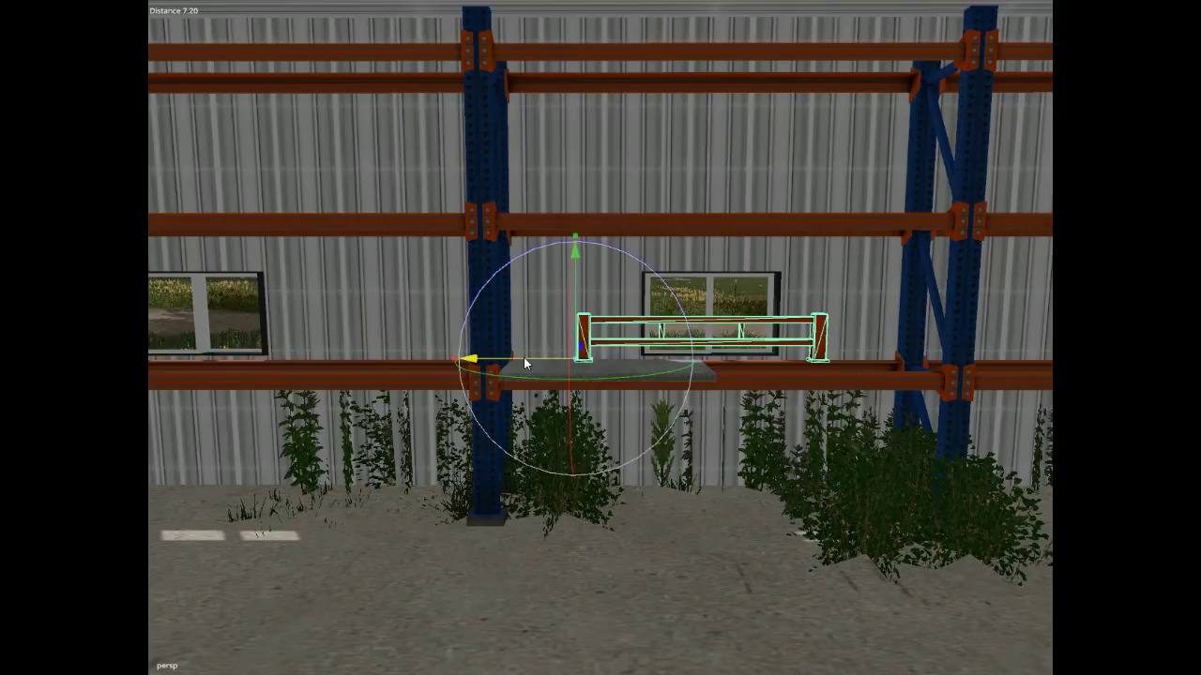
left_click_drag(524, 358, 45, 358)
left_click_drag(175, 409, 435, 572, "alt")
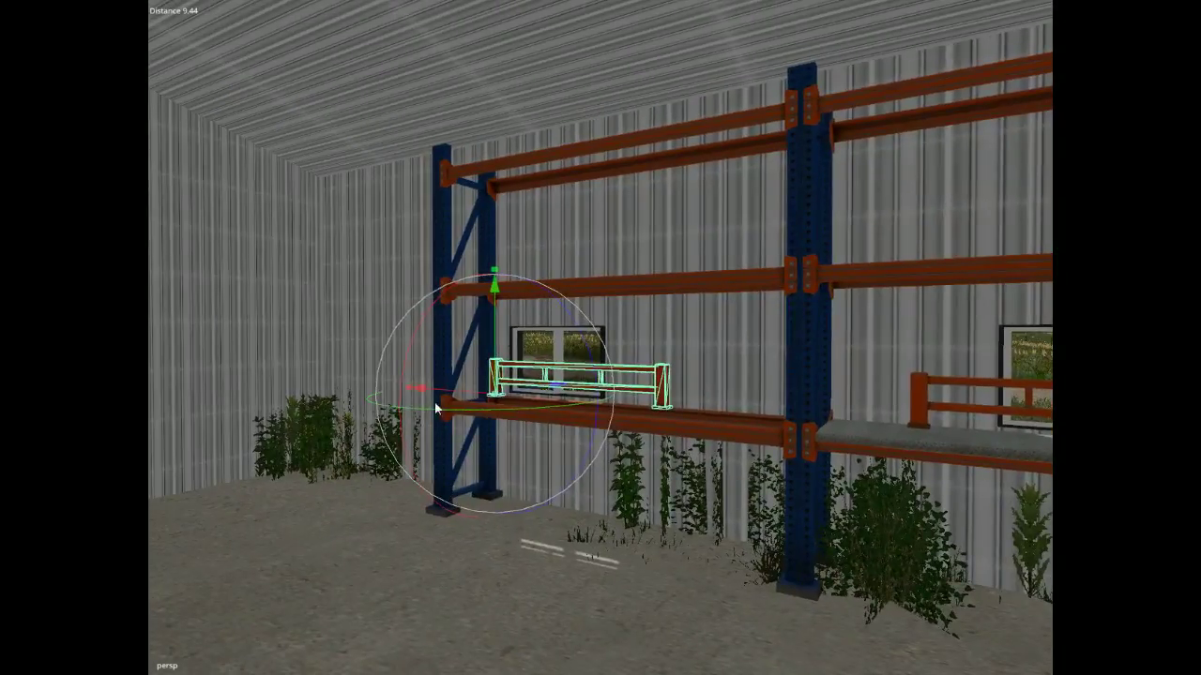
left_click_drag(450, 392, 485, 394)
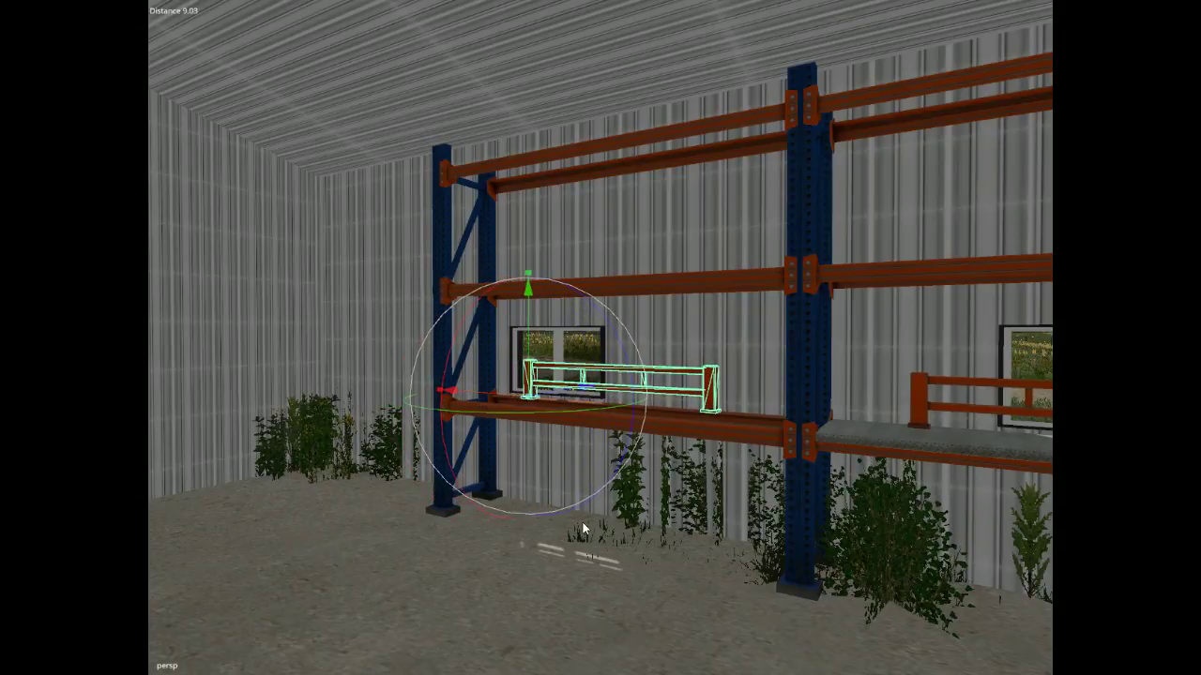
Duplicate the guard rail above the metal plate and move the copy to the lowest level of the bay on its other side.
left_click_drag(582, 527, 791, 620, "alt")
scroll(756, 622, "down", 3)
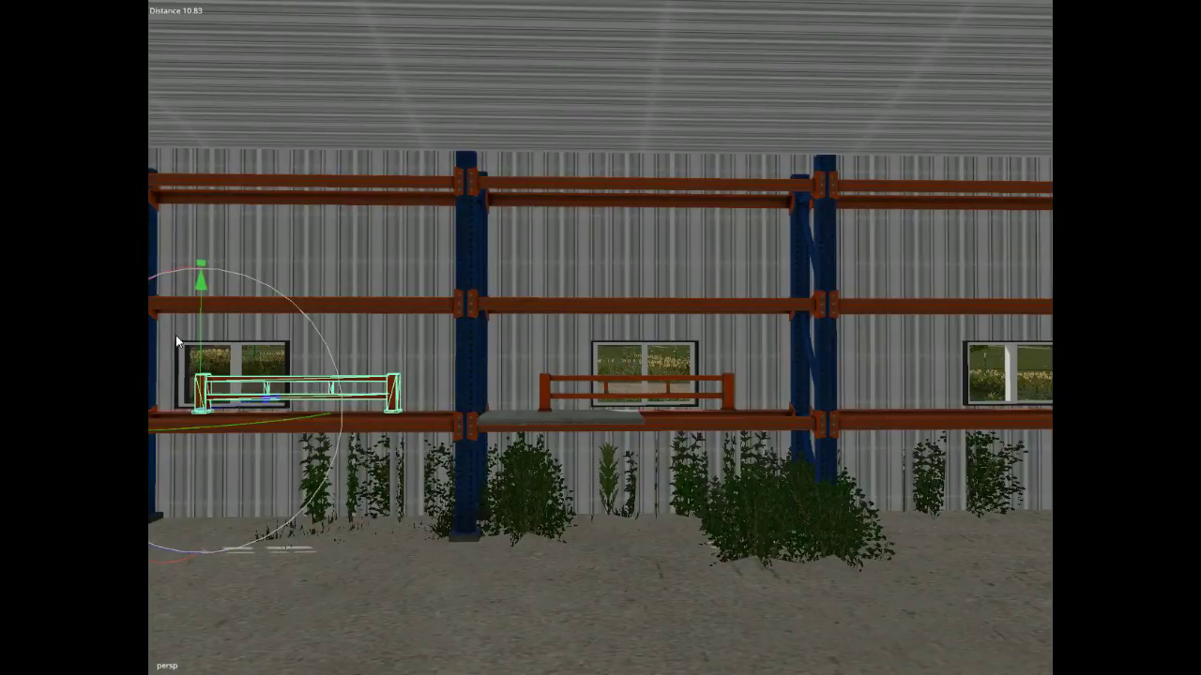
left_click(543, 396)
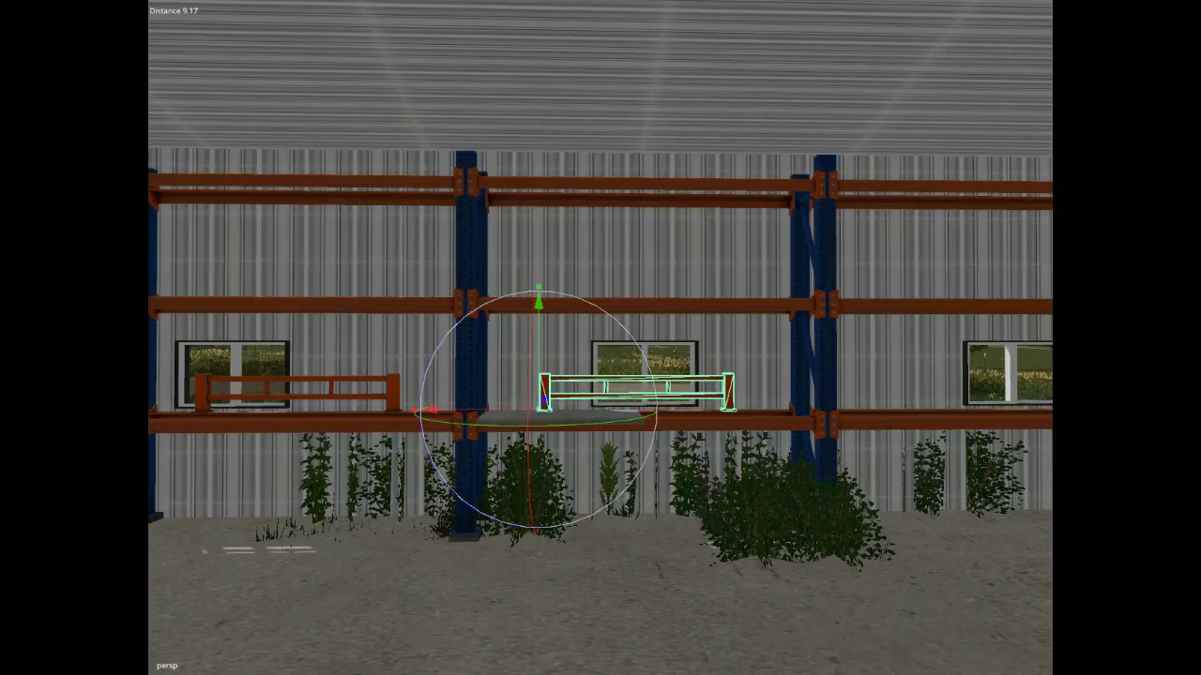
key("ctrl+d")
left_click_drag(477, 409, 891, 610)
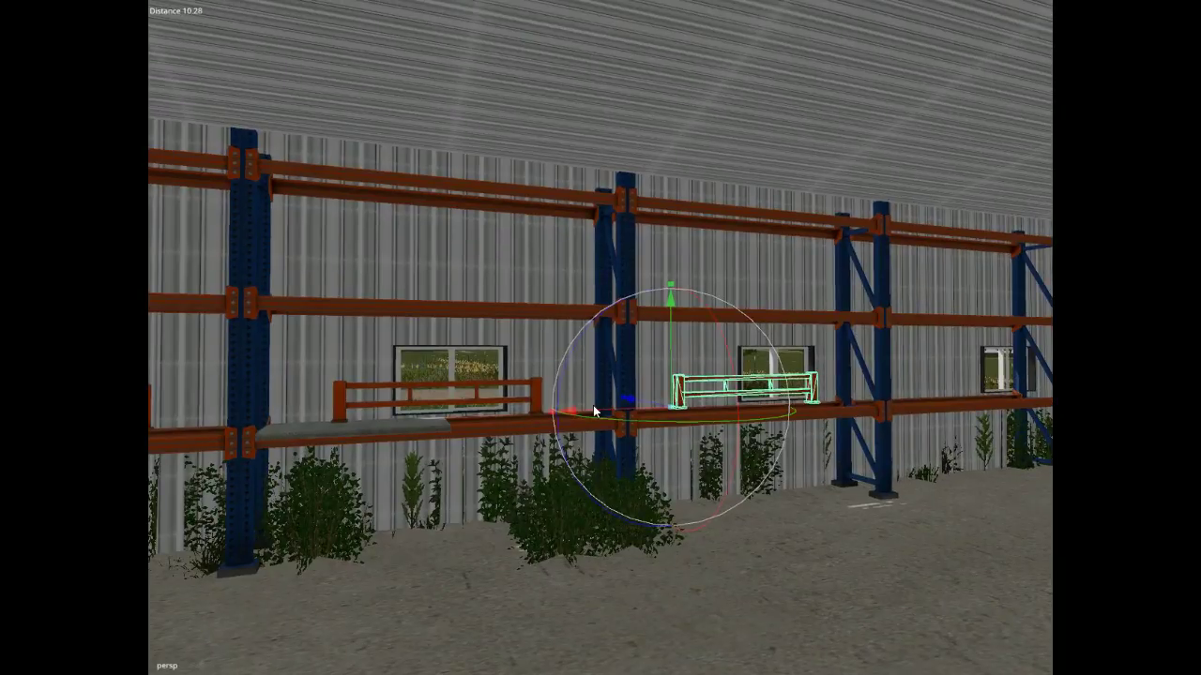
left_click_drag(597, 405, 593, 407)
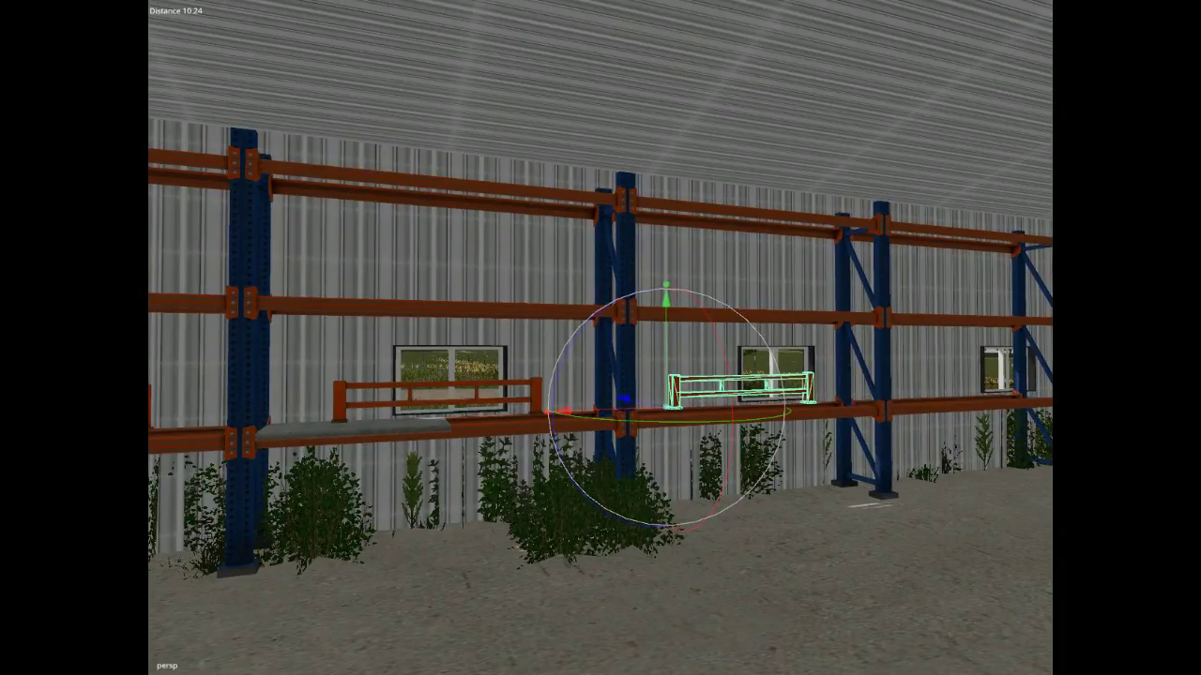
Duplicate the guard rail again into the following bay along the wall, and select the row of guard rails together.
key("ctrl+d")
left_click_drag(634, 411, 879, 404)
left_click_drag(813, 550, 729, 548, "alt")
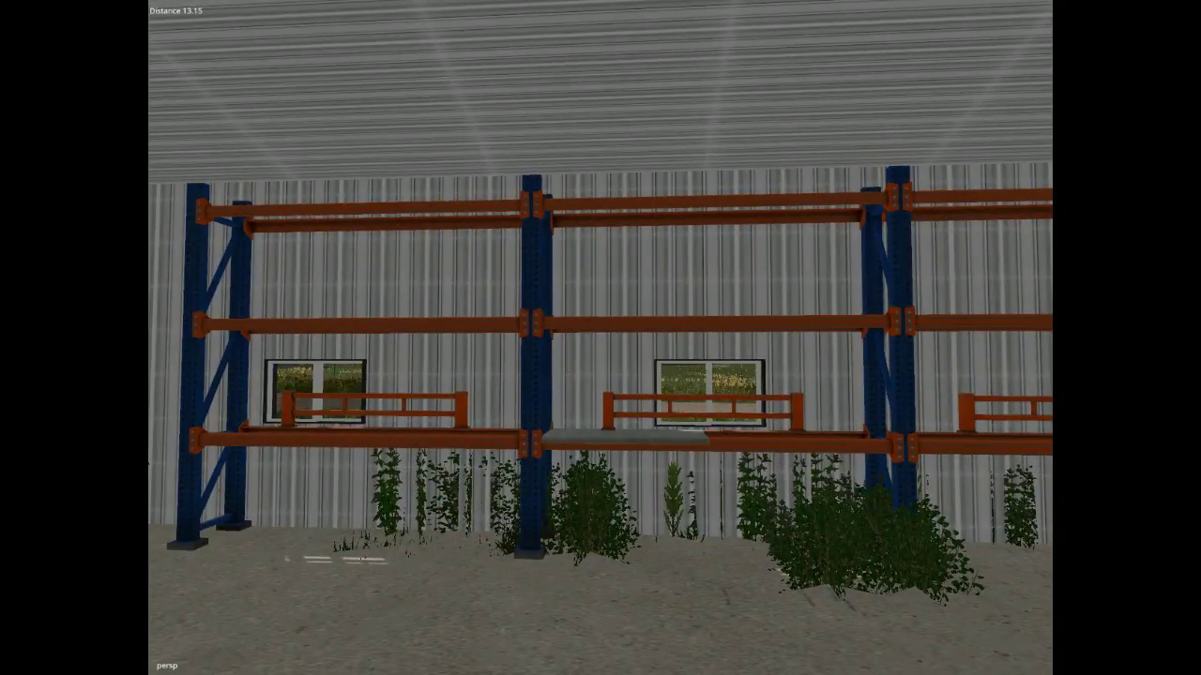
left_click(703, 415)
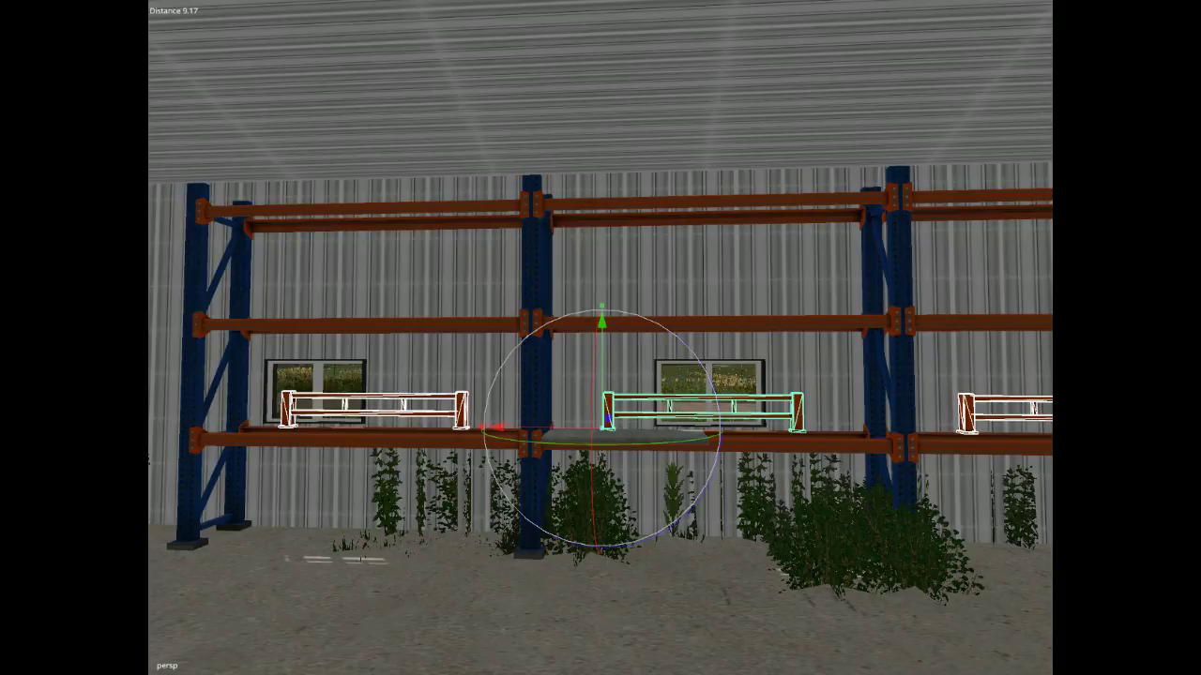
Copy the row of guard rails up to the rack's middle level and seat the copies on the rear beam.
left_click_drag(592, 404, 591, 282)
left_click_drag(732, 557, 736, 593, "alt")
scroll(747, 500, "up", 6)
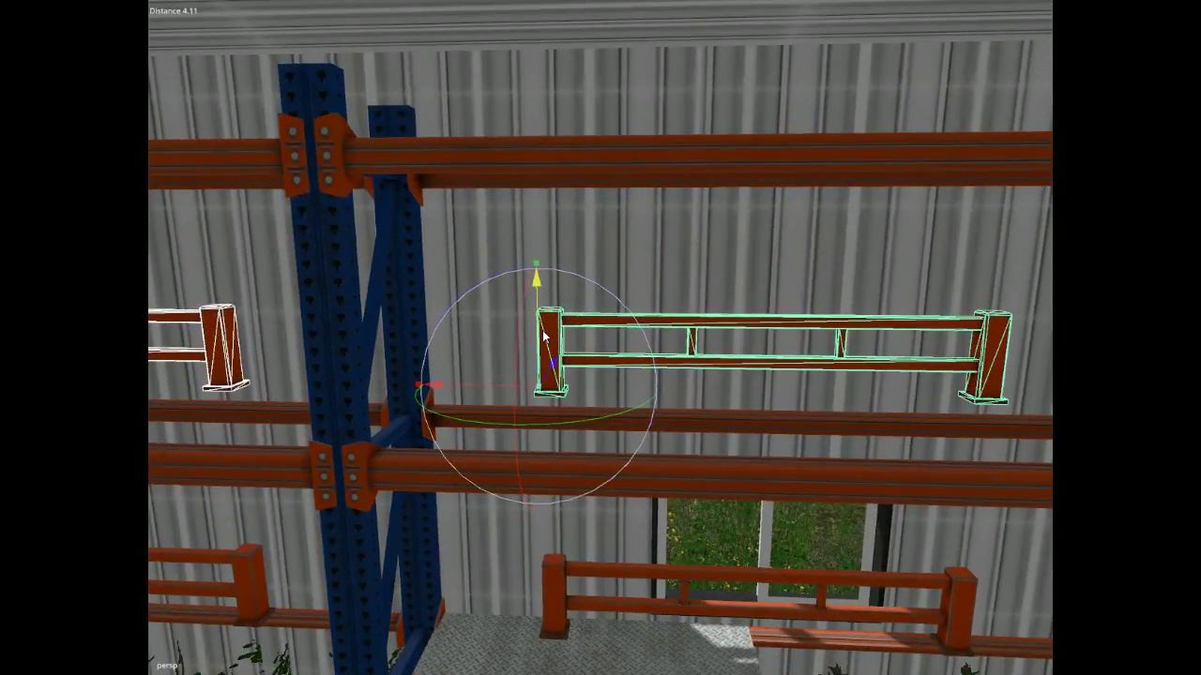
left_click_drag(538, 342, 538, 359)
scroll(695, 544, "up", 4)
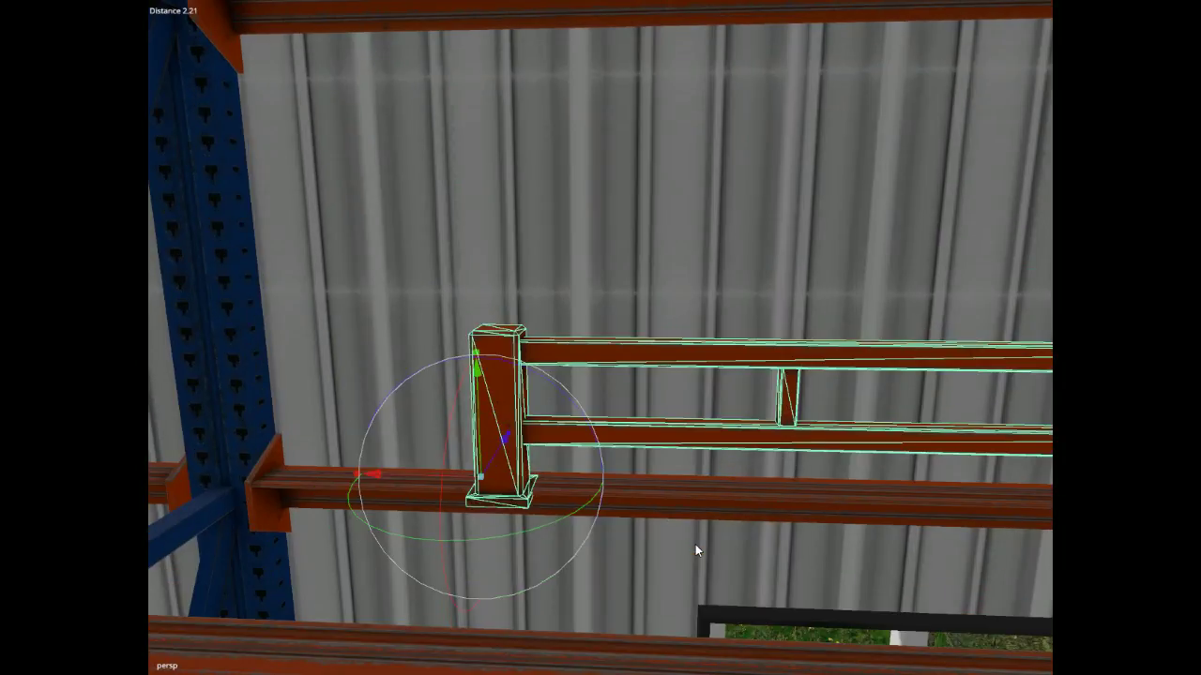
left_click_drag(487, 469, 487, 420)
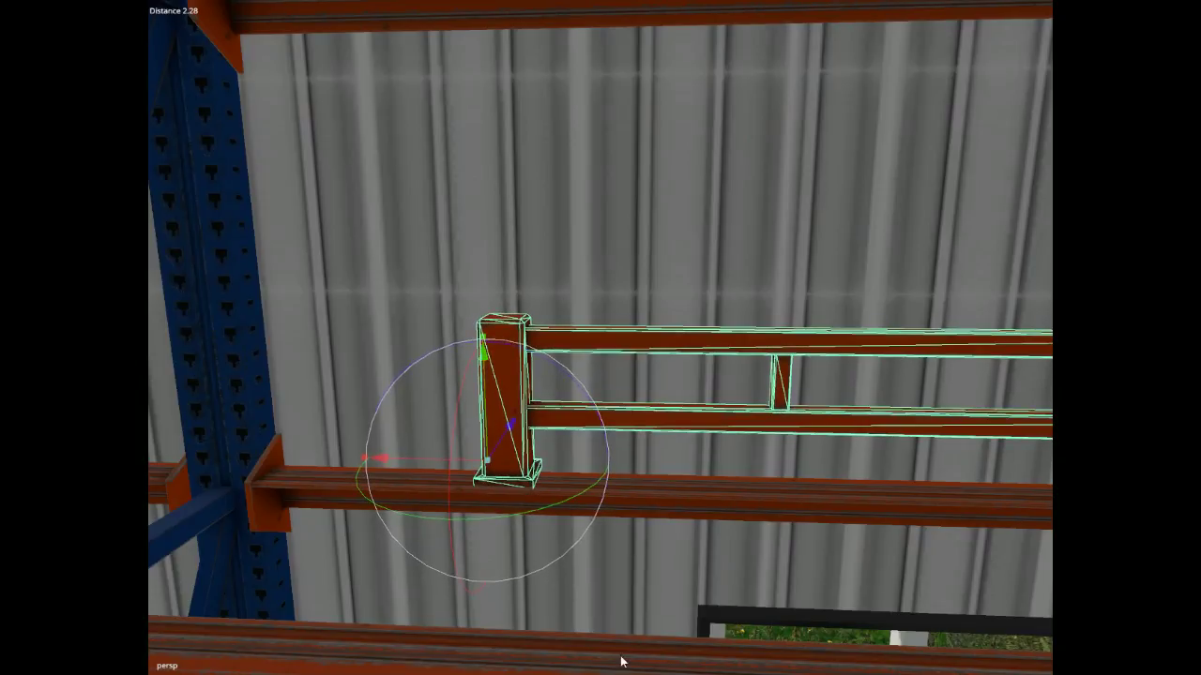
right_click_drag(622, 659, 633, 674)
left_click_drag(633, 674, 639, 674, "alt")
scroll(581, 574, "down", 6)
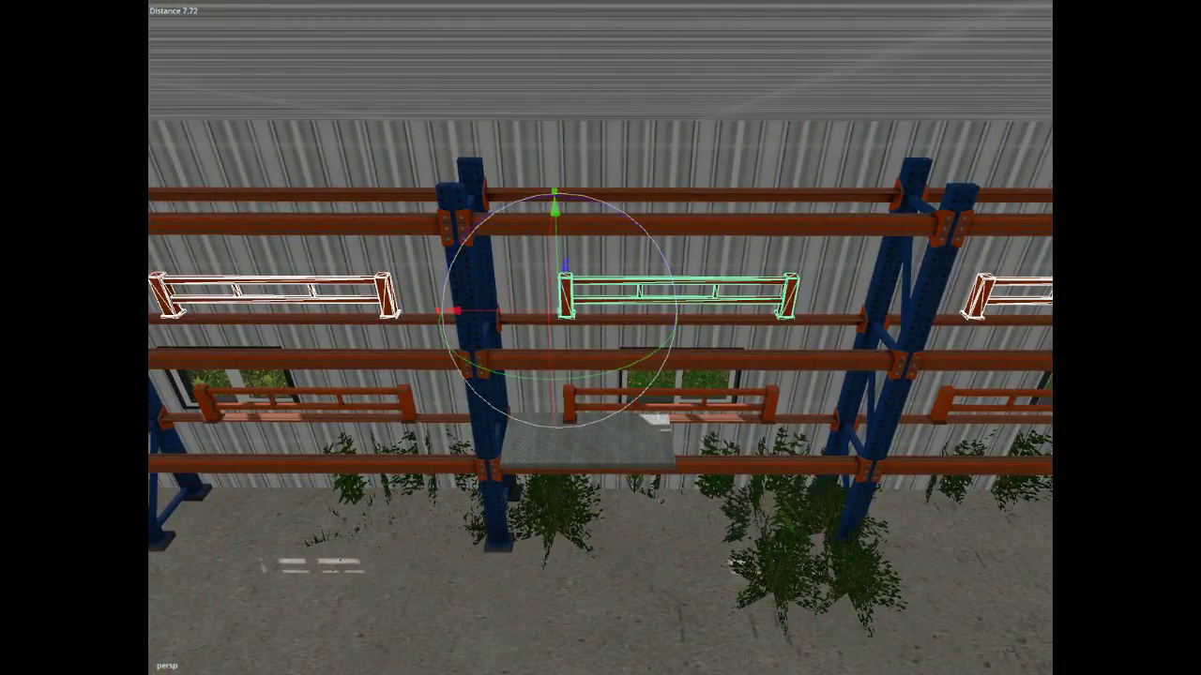
key("Escape")
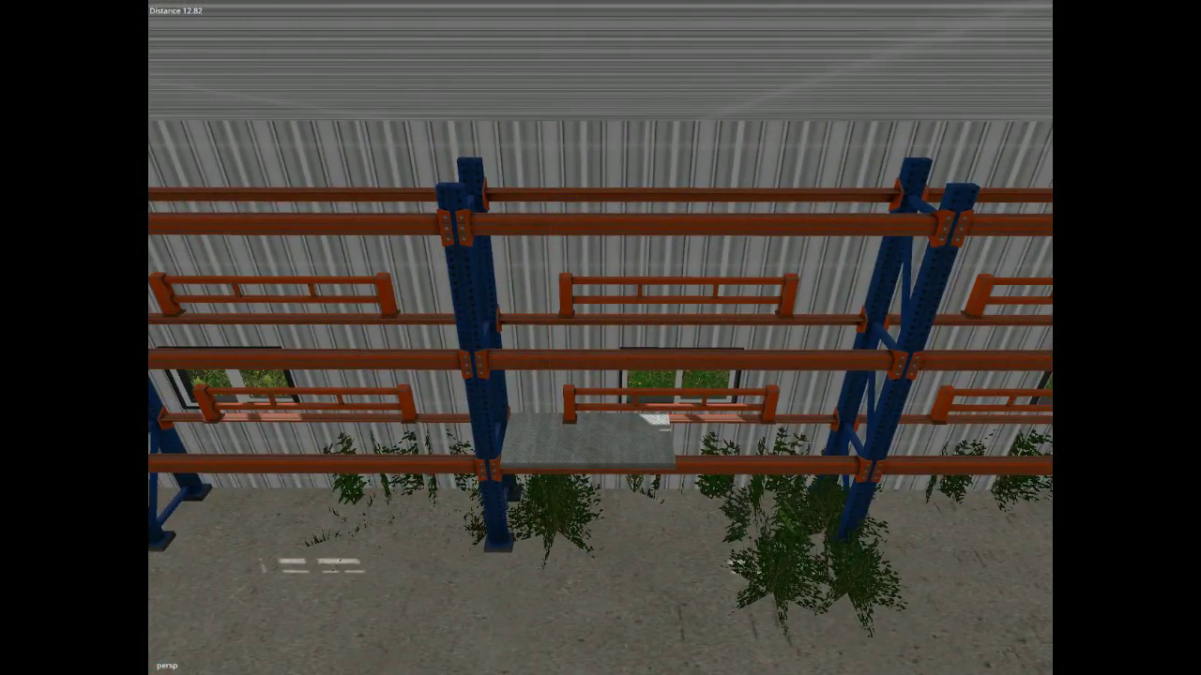
Reselect the guard rails on the rack's lowest level and nudge the whole row slightly toward the wall.
key("ctrl+z")
mouse_move(534, 528)
left_mouse_down("alt")
mouse_move(466, 507)
mouse_move(653, 507)
mouse_move(551, 522)
left_mouse_up("alt")
scroll(605, 549, "up", 3)
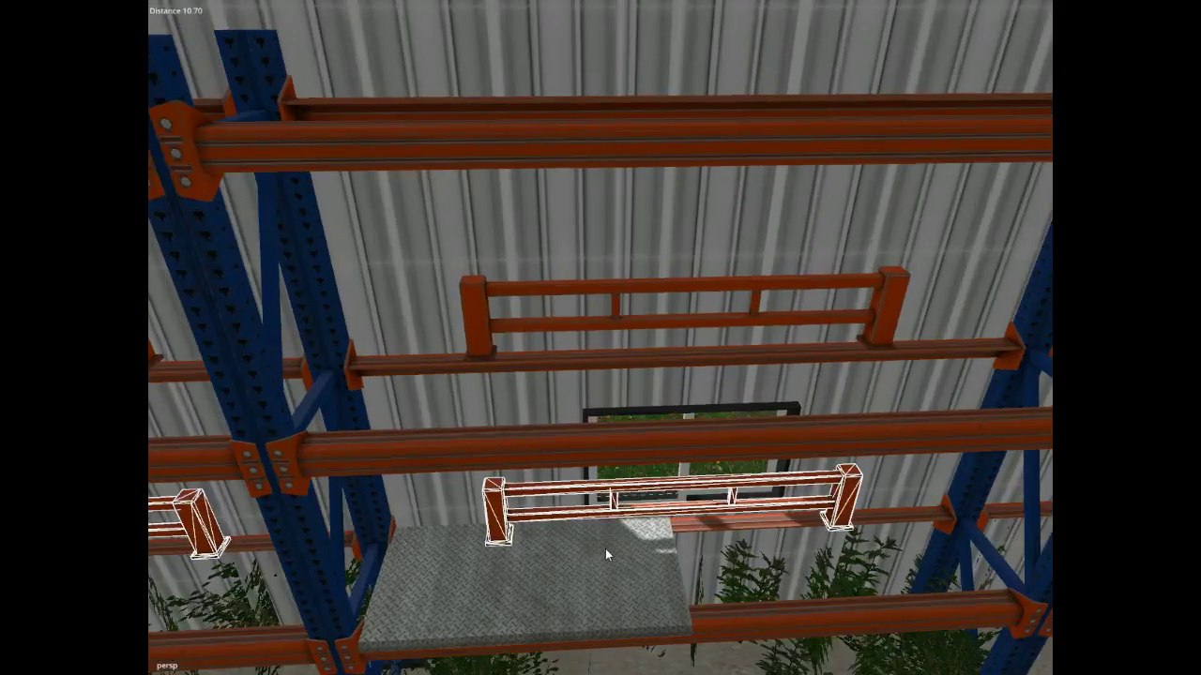
left_click_drag(605, 549, 612, 610, "alt")
right_click_drag(612, 614, 638, 553, "alt")
left_click_drag(639, 553, 930, 491, "alt")
left_click_drag(880, 155, 870, 164)
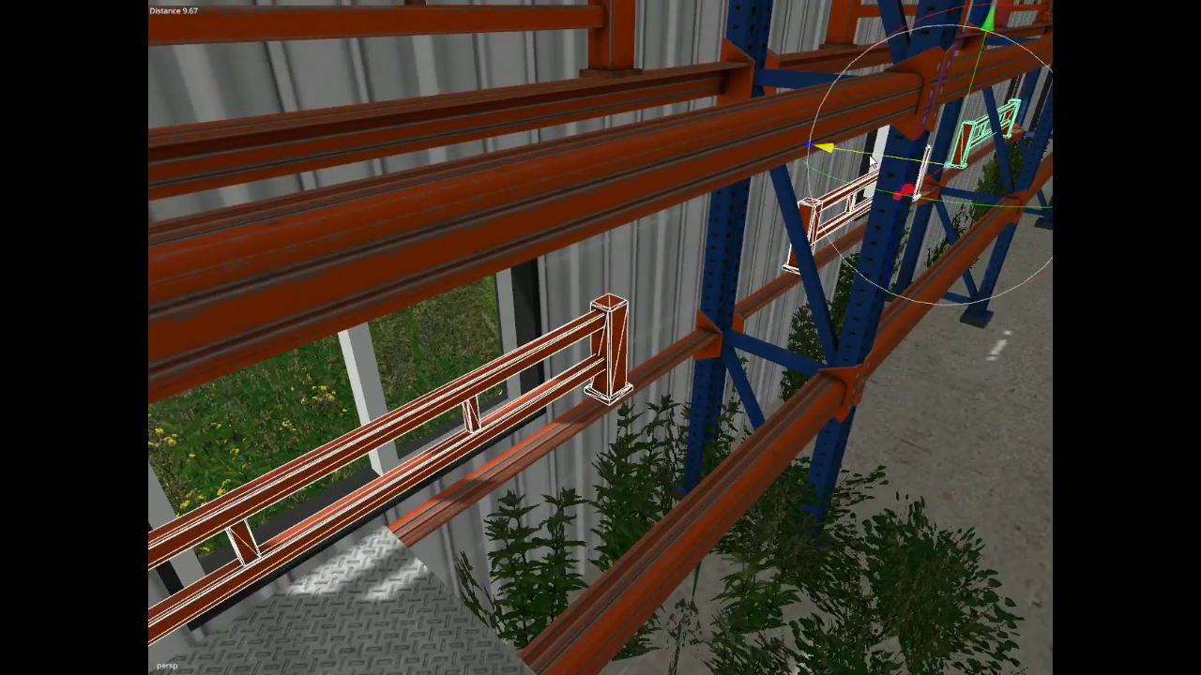
left_click_drag(806, 378, 730, 376, "alt")
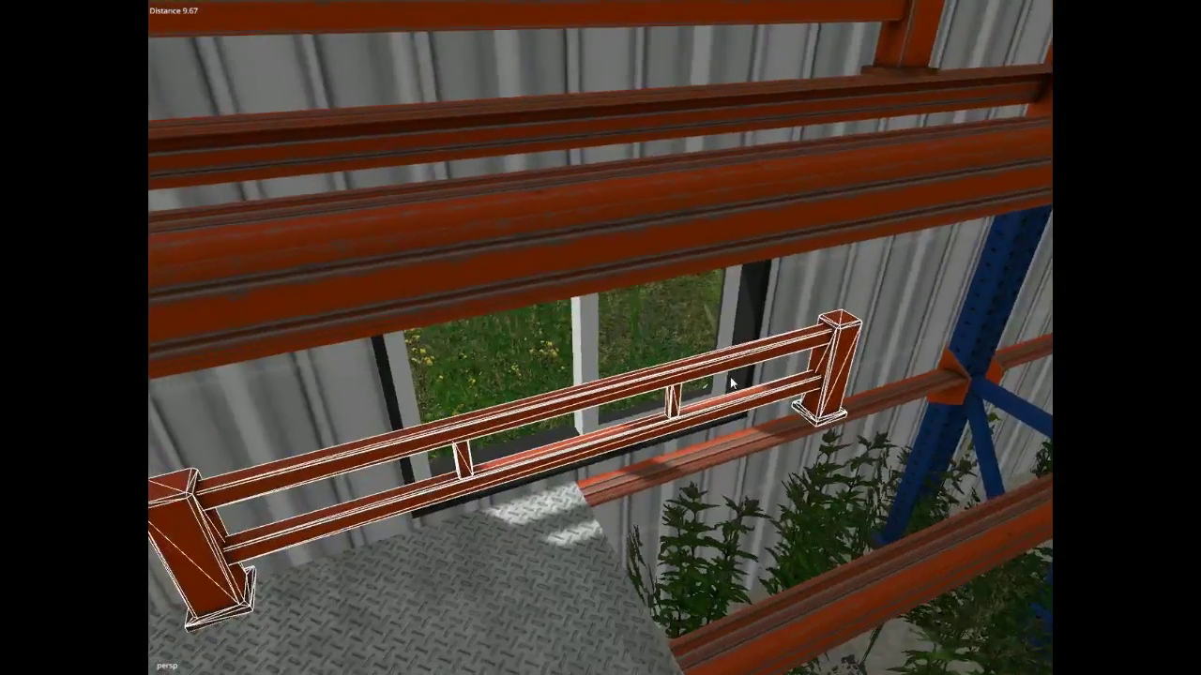
scroll(730, 377, "down", 4)
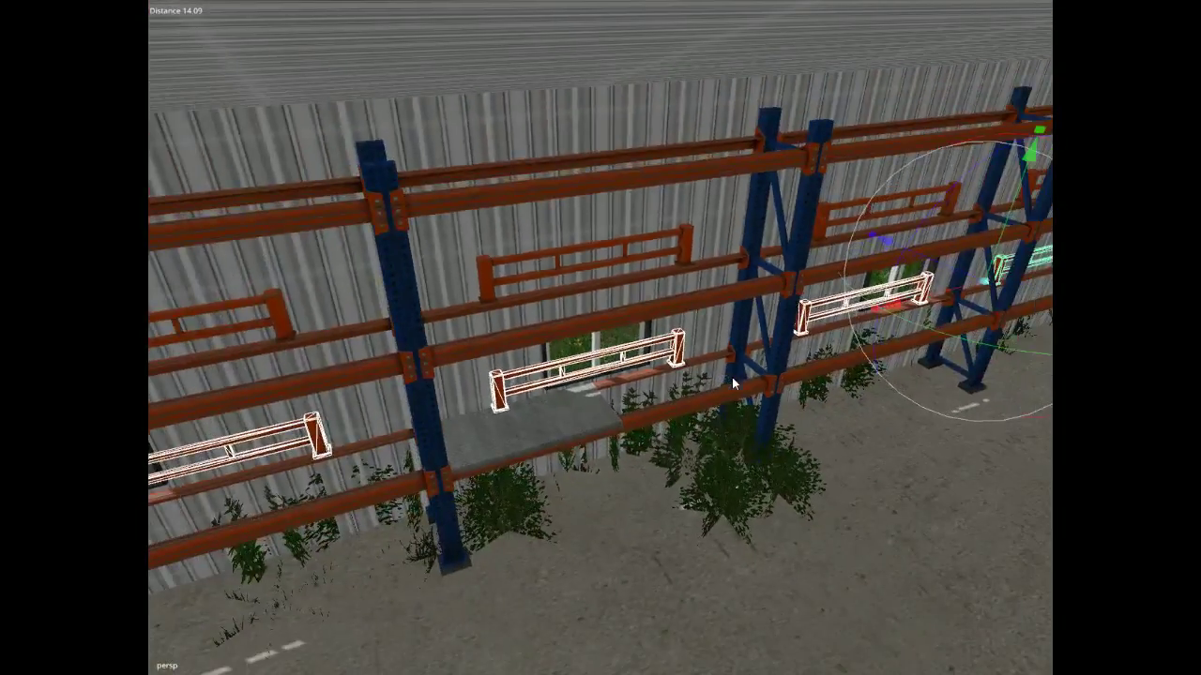
left_click(641, 591)
Stretch the metal plate lengthwise and slide it to fill its bay's lowest level from upright to upright.
scroll(641, 591, "up", 5)
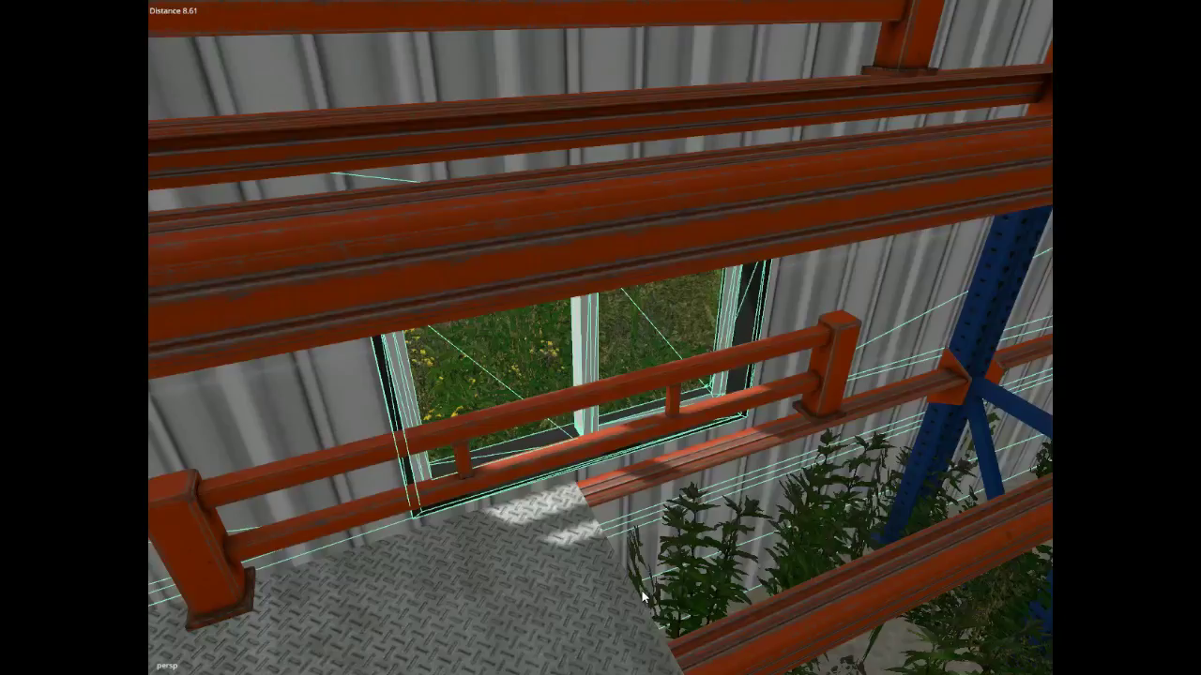
scroll(641, 592, "down", 5)
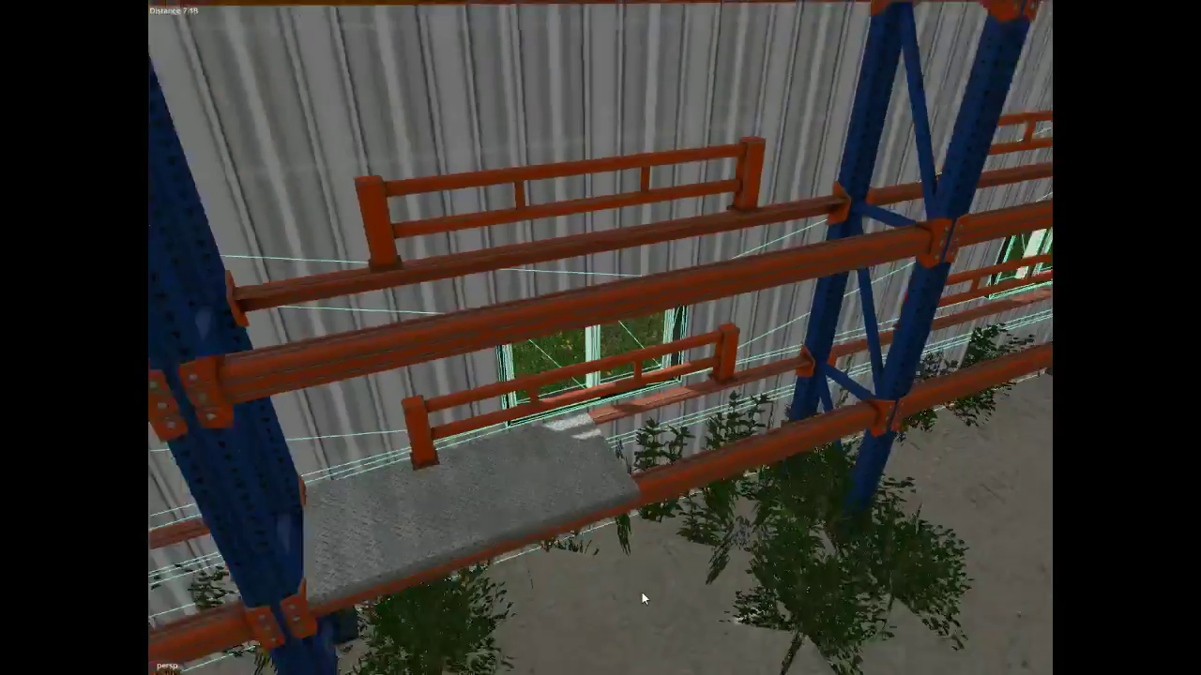
left_click_drag(642, 592, 518, 583, "alt")
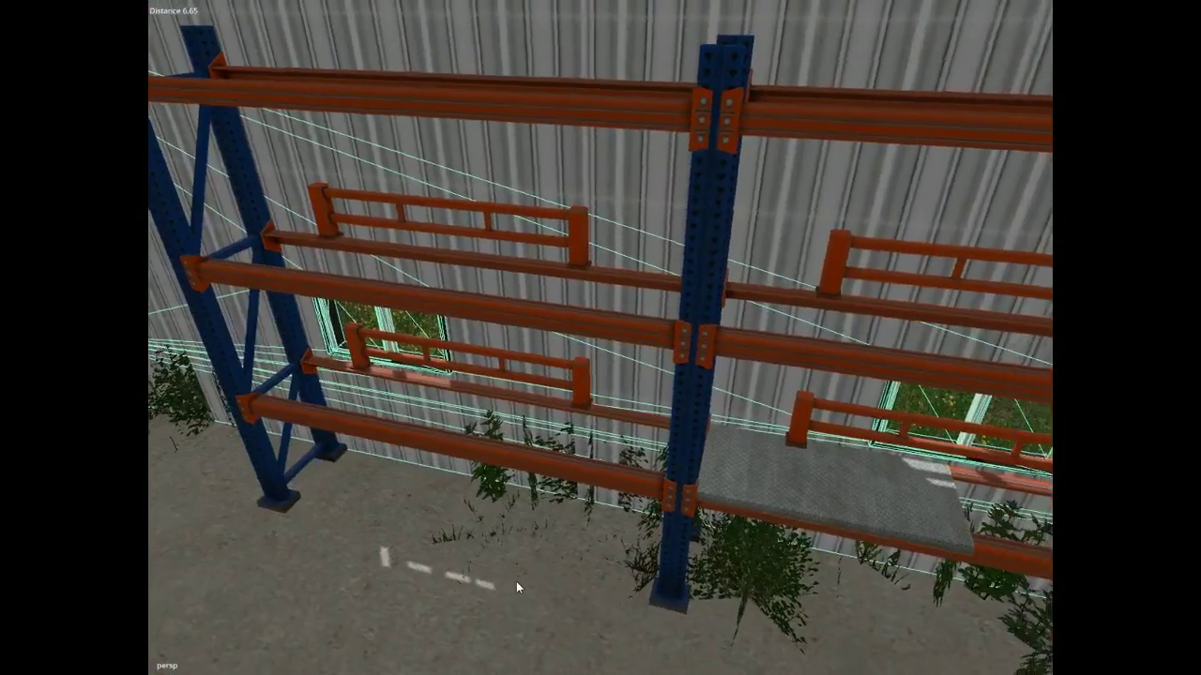
scroll(596, 592, "down", 3)
left_click(781, 443)
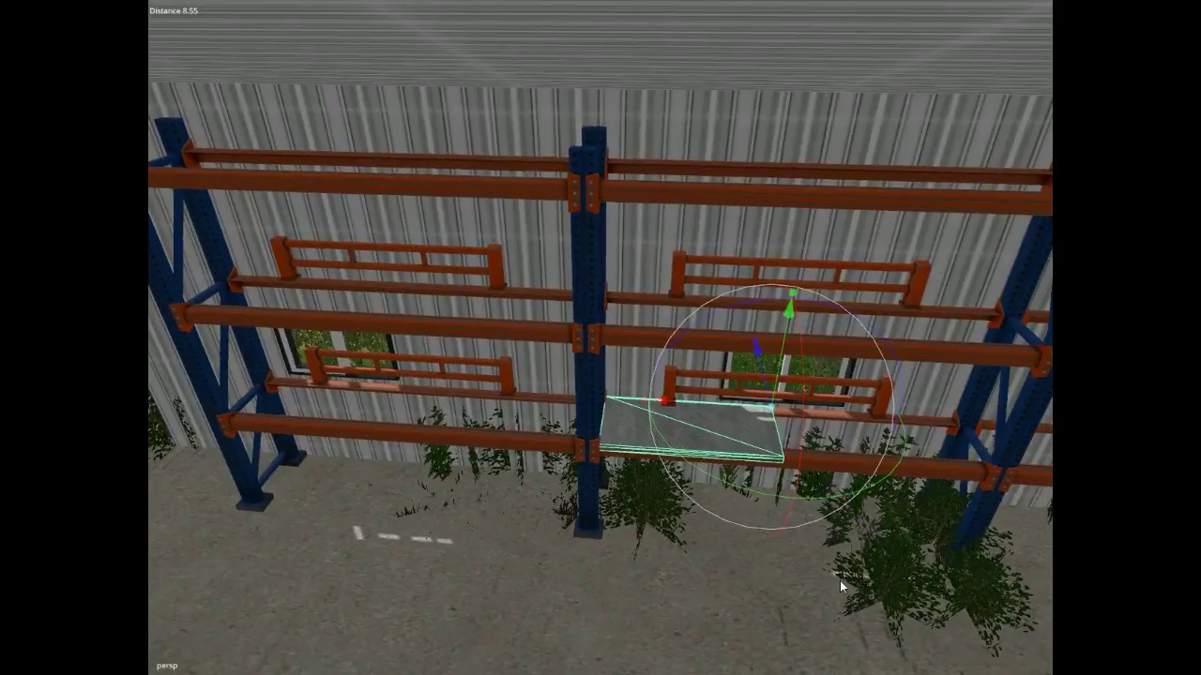
left_click_drag(839, 580, 874, 577, "alt")
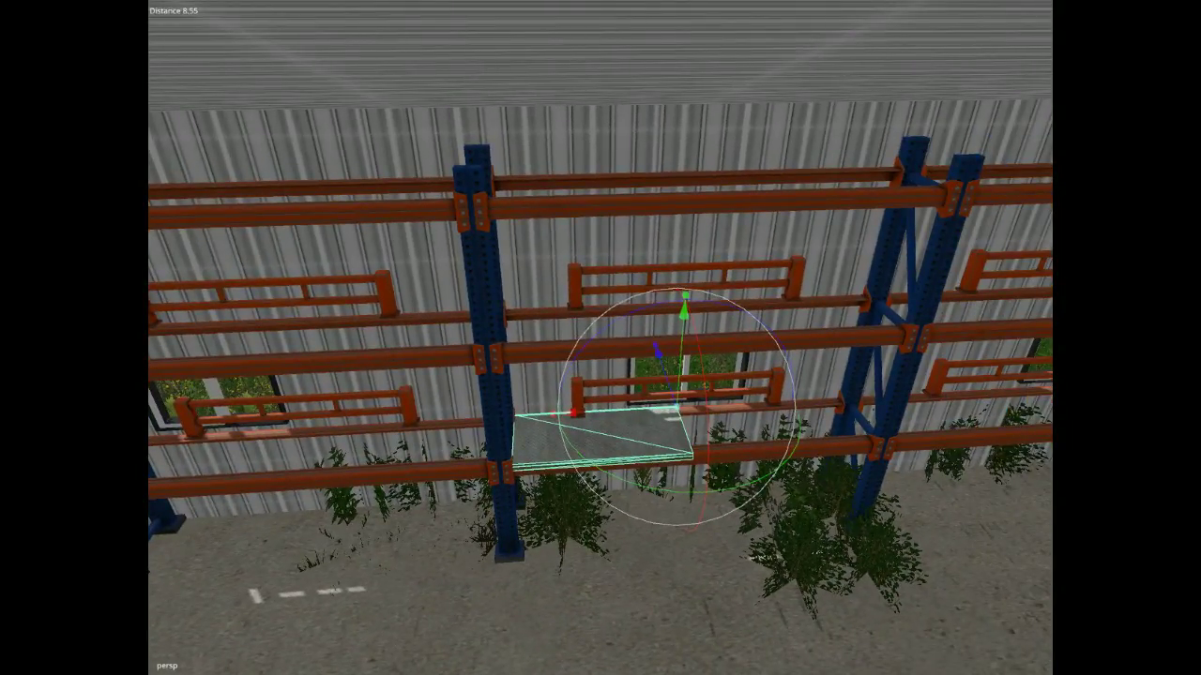
key("Return")
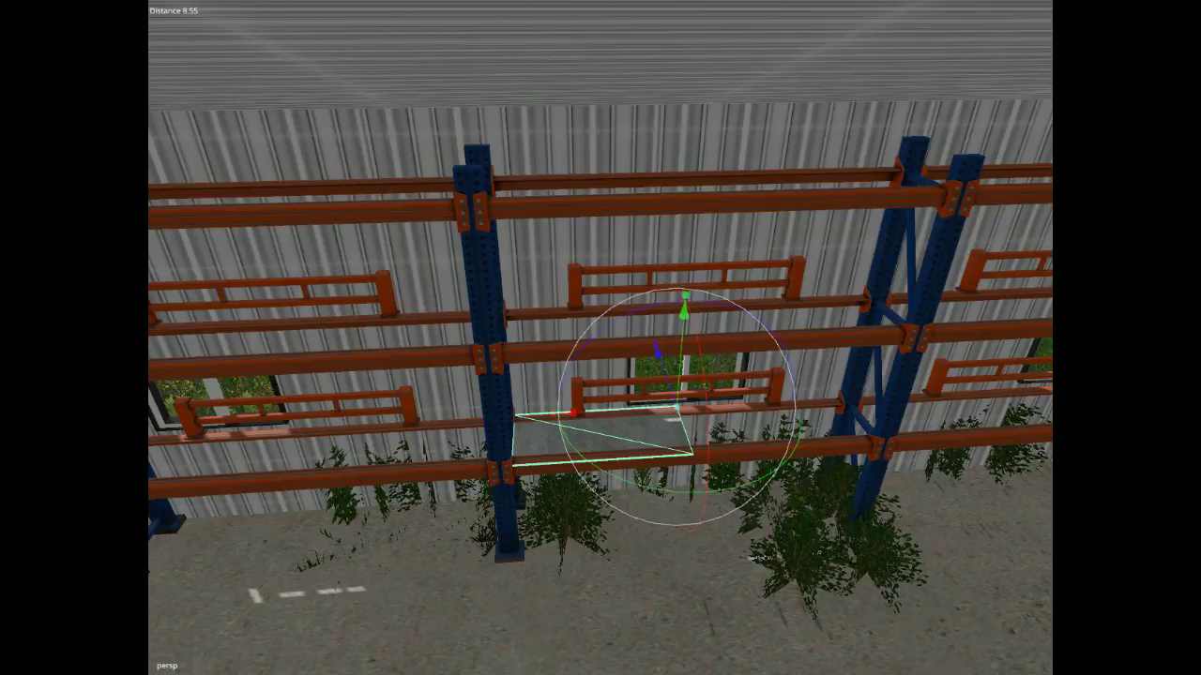
key("Return")
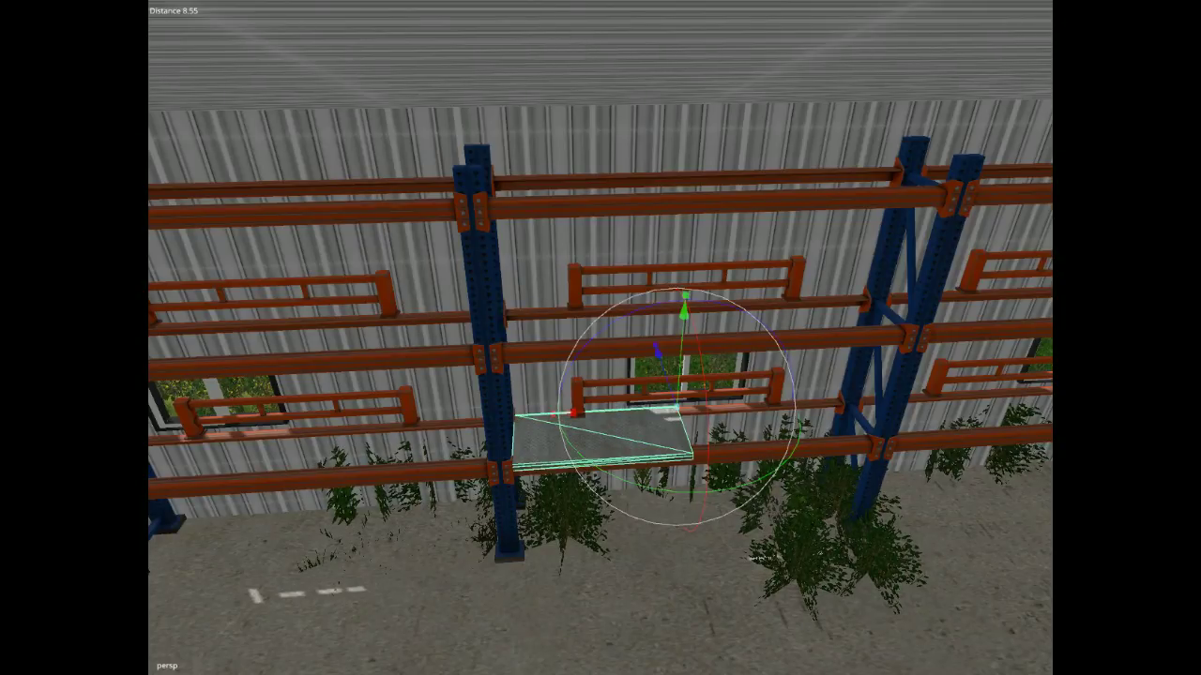
key("Return")
key("Return")
key("Return")
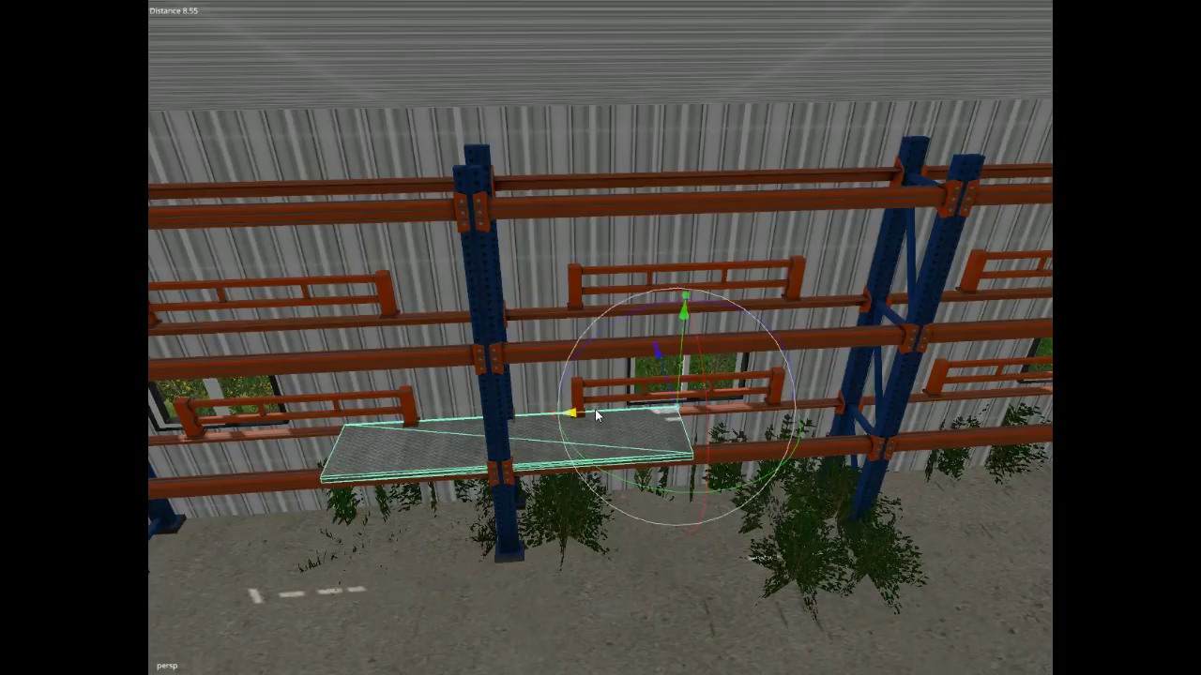
left_click_drag(595, 409, 750, 406)
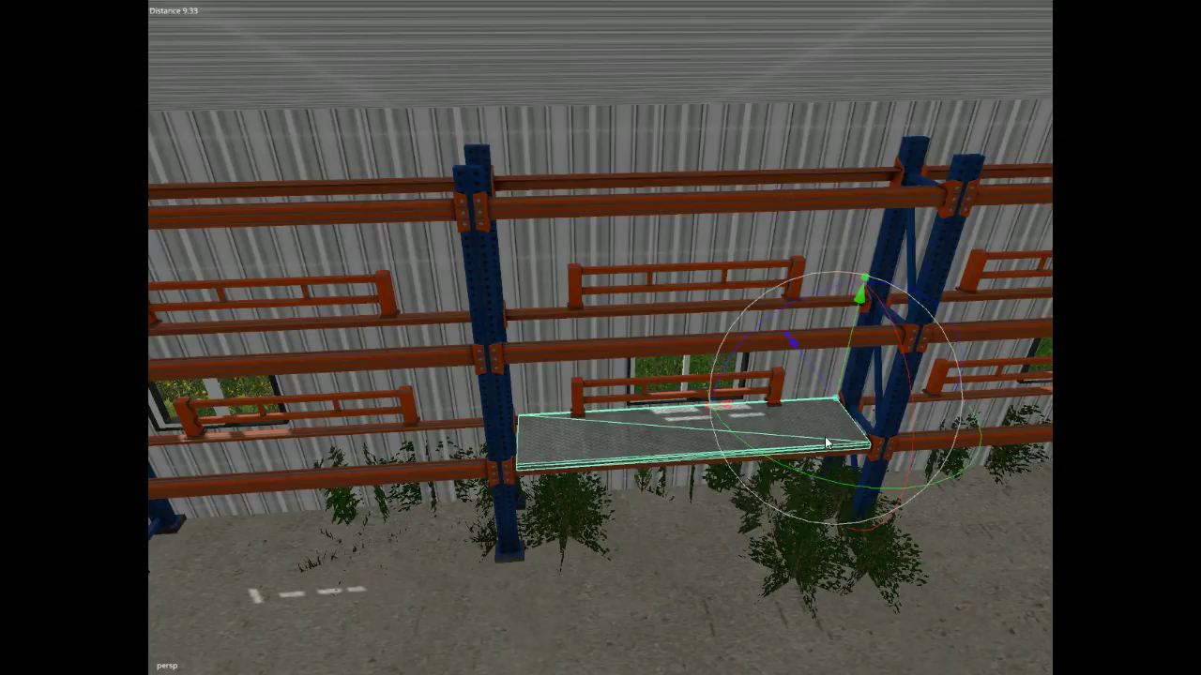
Duplicate the metal plate into the neighbouring bay, and duplicate both plates together into the remaining two bays of the lowest level.
left_click_drag(825, 436, 480, 386)
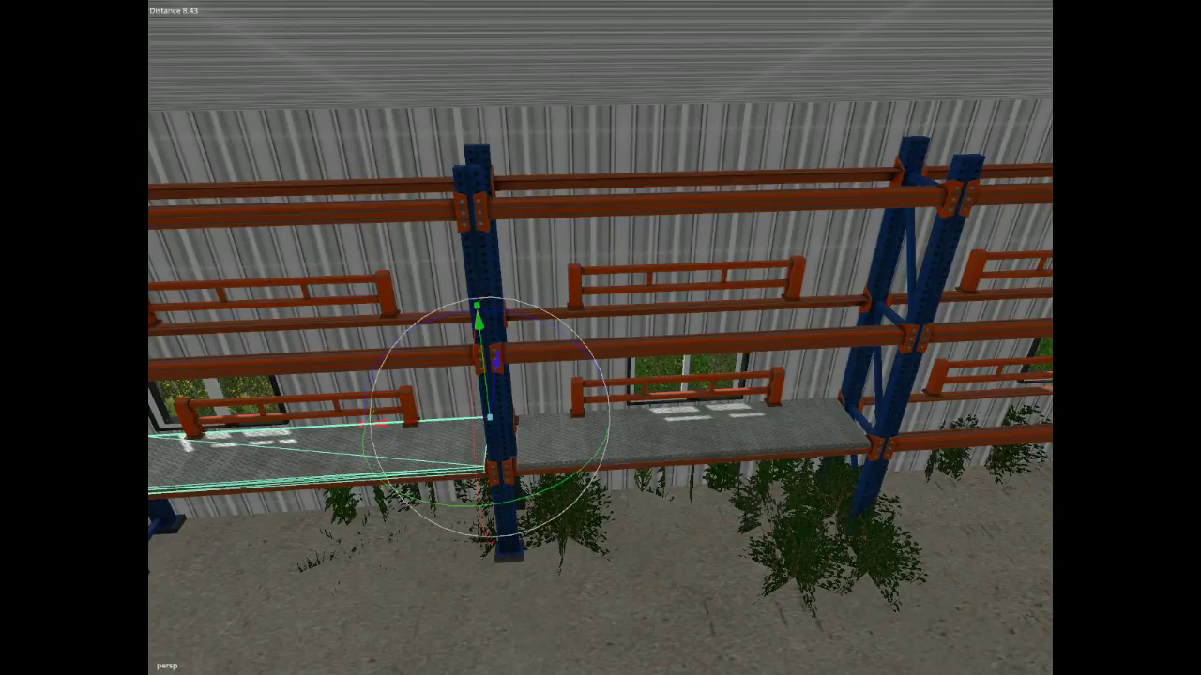
left_click(692, 435, "ctrl")
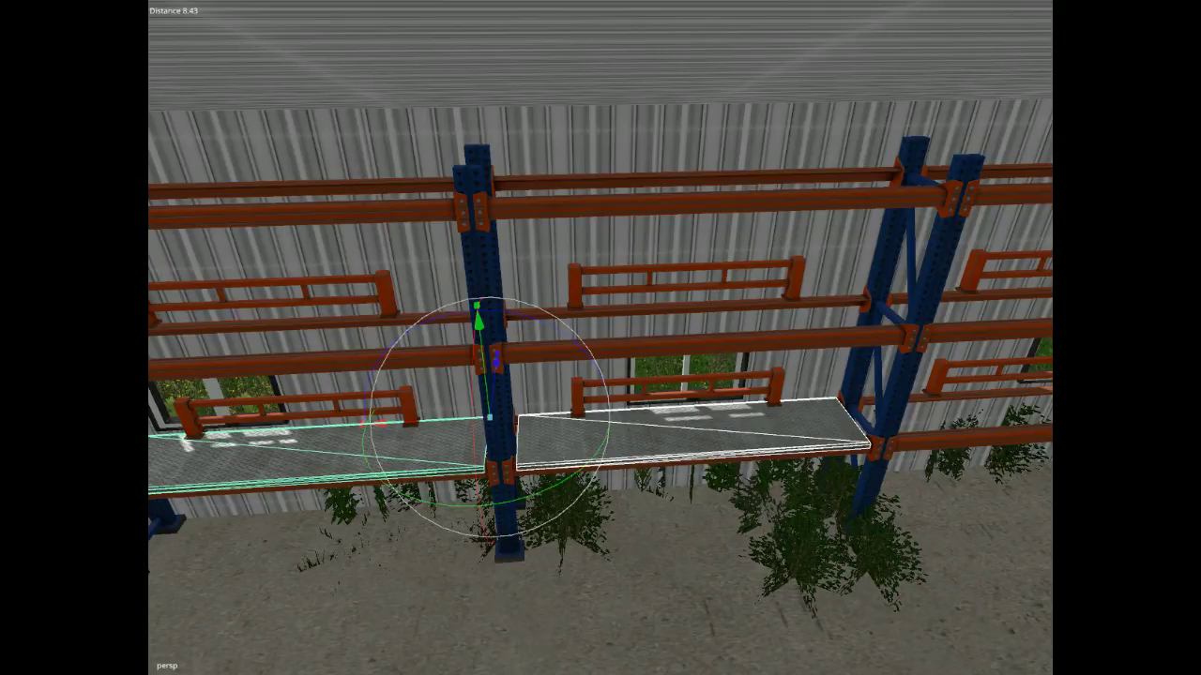
left_click_drag(408, 424, 802, 560)
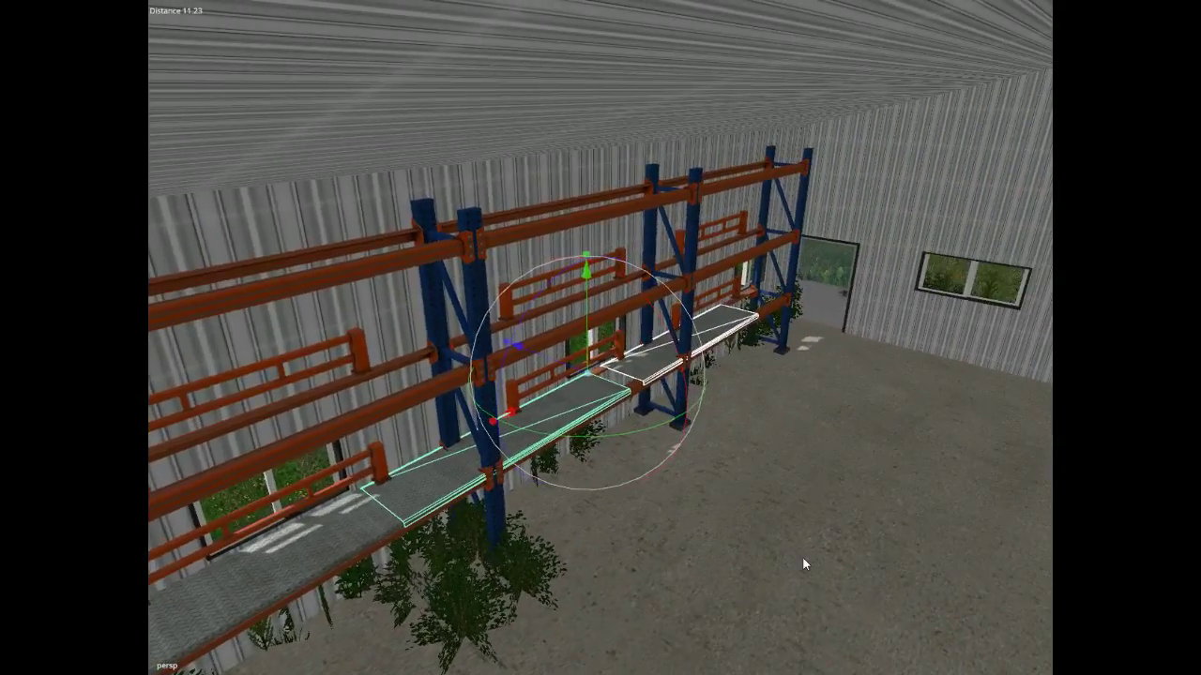
Slide the two newest plates along the lowest level so they fit between the uprights of their bays.
left_click_drag(543, 391, 628, 378)
left_click_drag(738, 444, 702, 506, "alt")
scroll(933, 457, "up", 4)
scroll(702, 506, "down", 2)
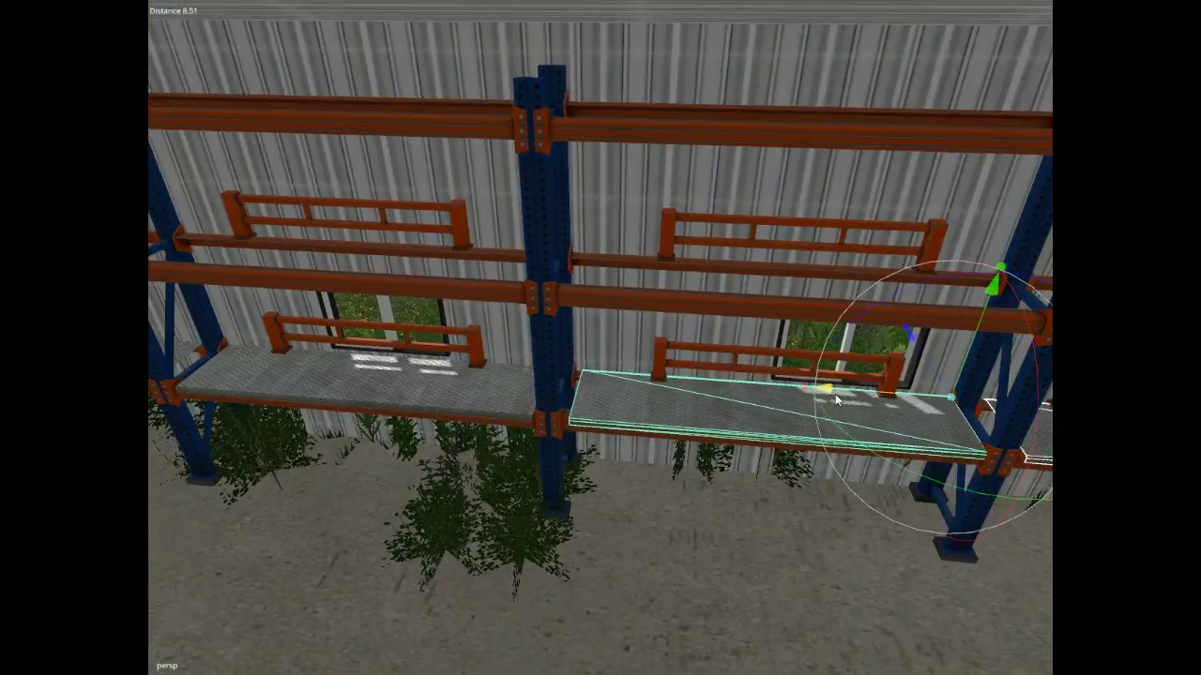
left_click_drag(873, 394, 869, 394)
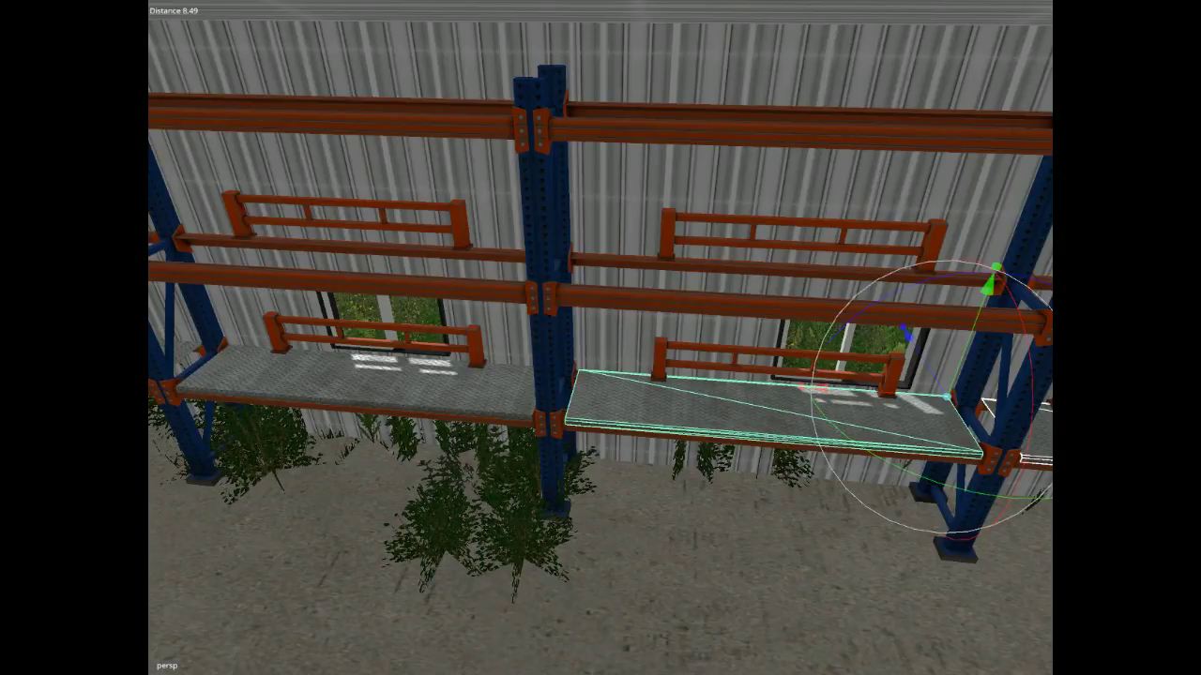
Select all four shelf plates on the lowest level, copy them up onto the middle level's beams, and clear the plate selection.
left_click(356, 383, "ctrl")
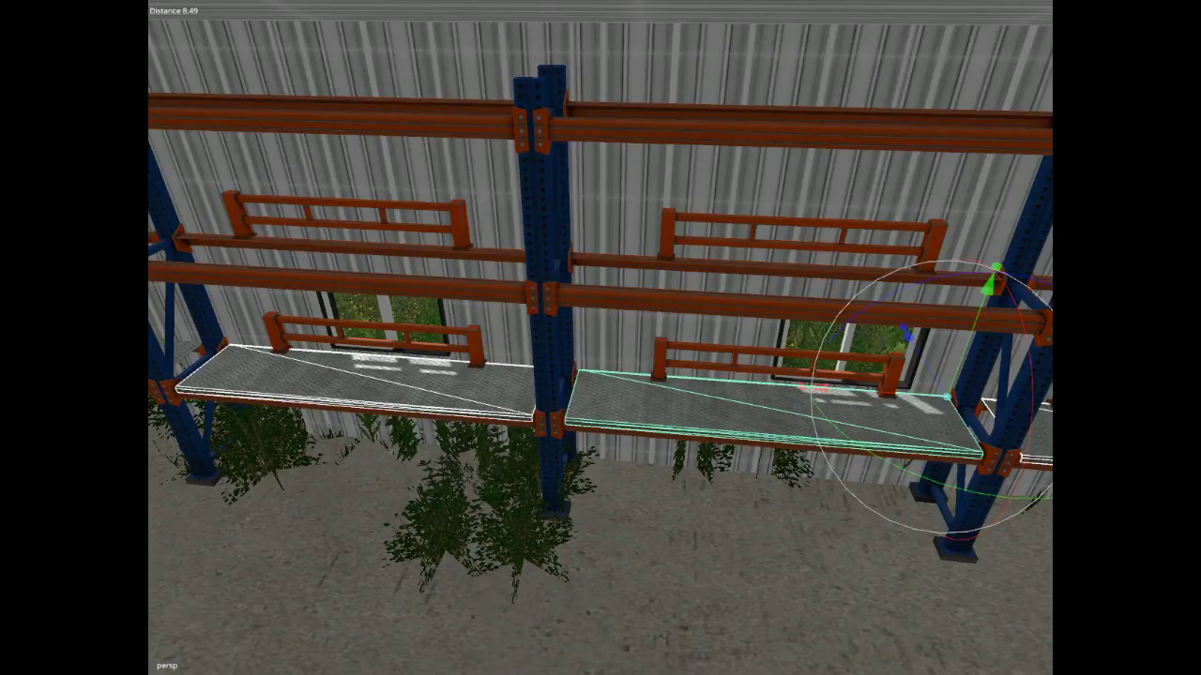
left_click(178, 352, "ctrl")
left_click_drag(973, 375, 974, 249)
left_click_drag(688, 504, 566, 400, "alt")
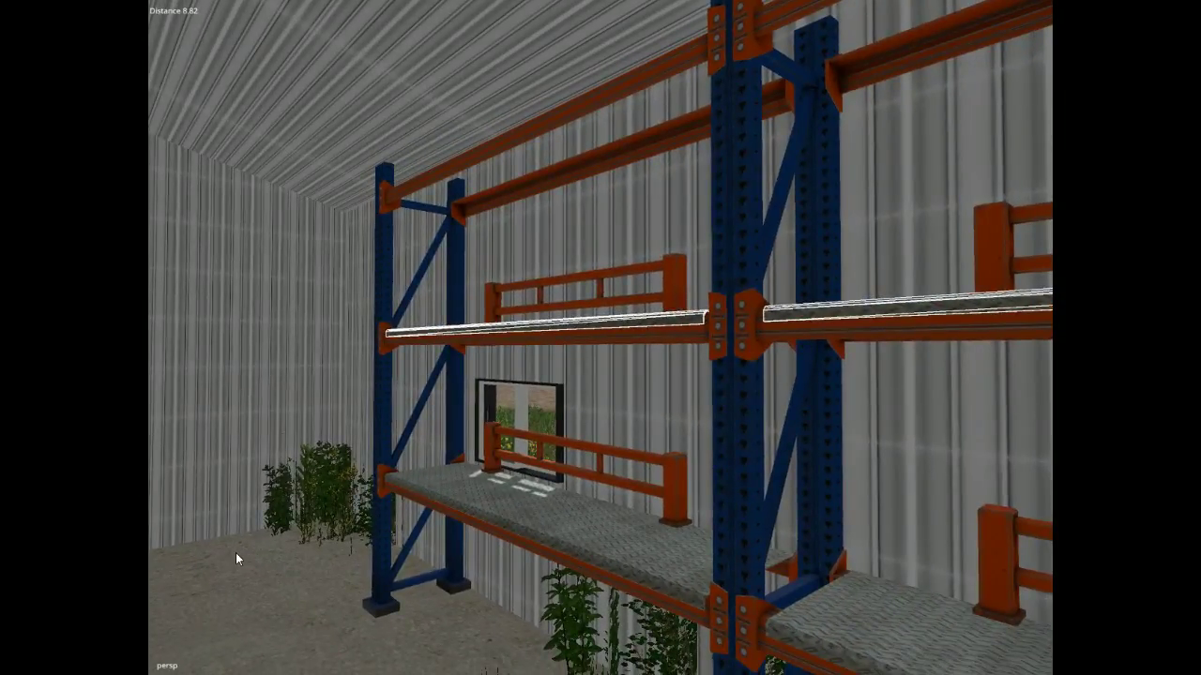
left_click(274, 581)
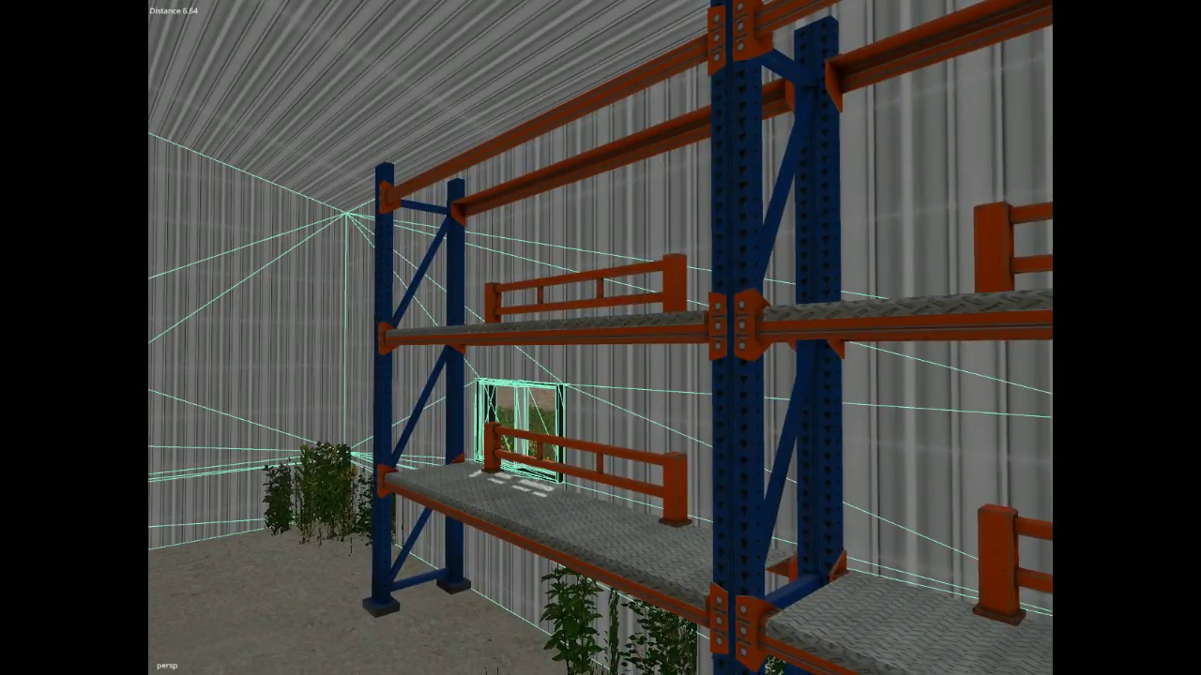
left_click(398, 438)
left_click_drag(399, 438, 450, 355, "alt")
scroll(582, 553, "up", 2)
scroll(636, 383, "down", 5)
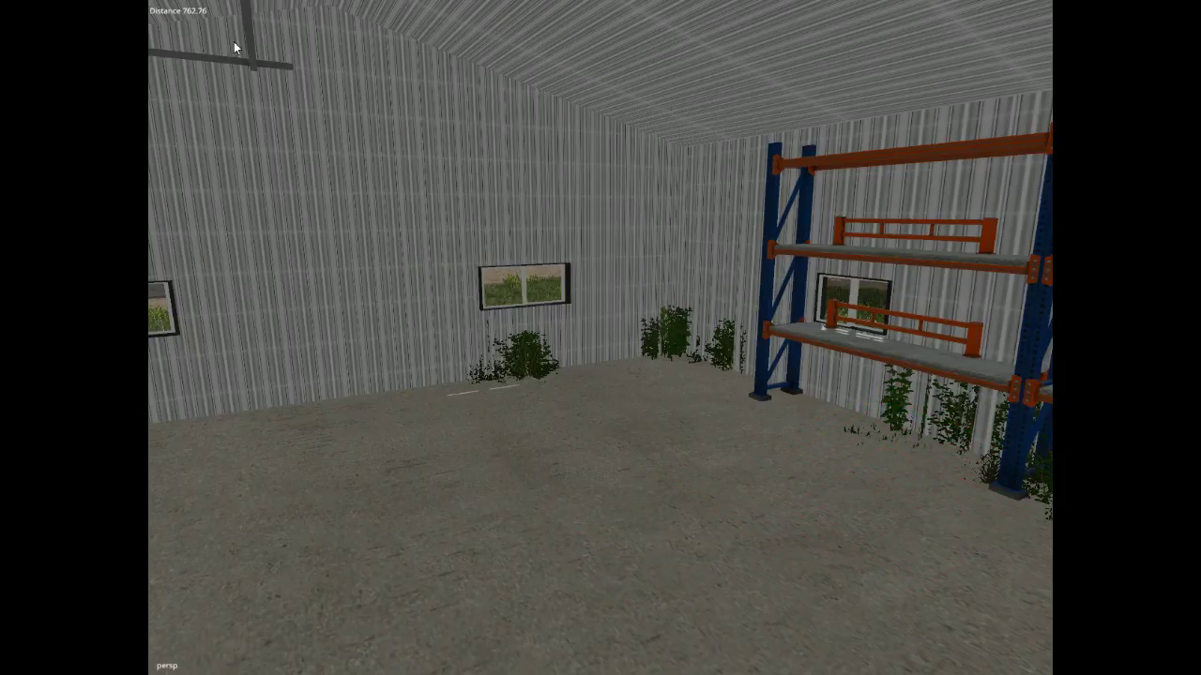
Erase the plants growing through the shed floor along the wall beneath the pallet rack with the foliage brush.
left_click_drag(535, 483, 854, 499, "alt")
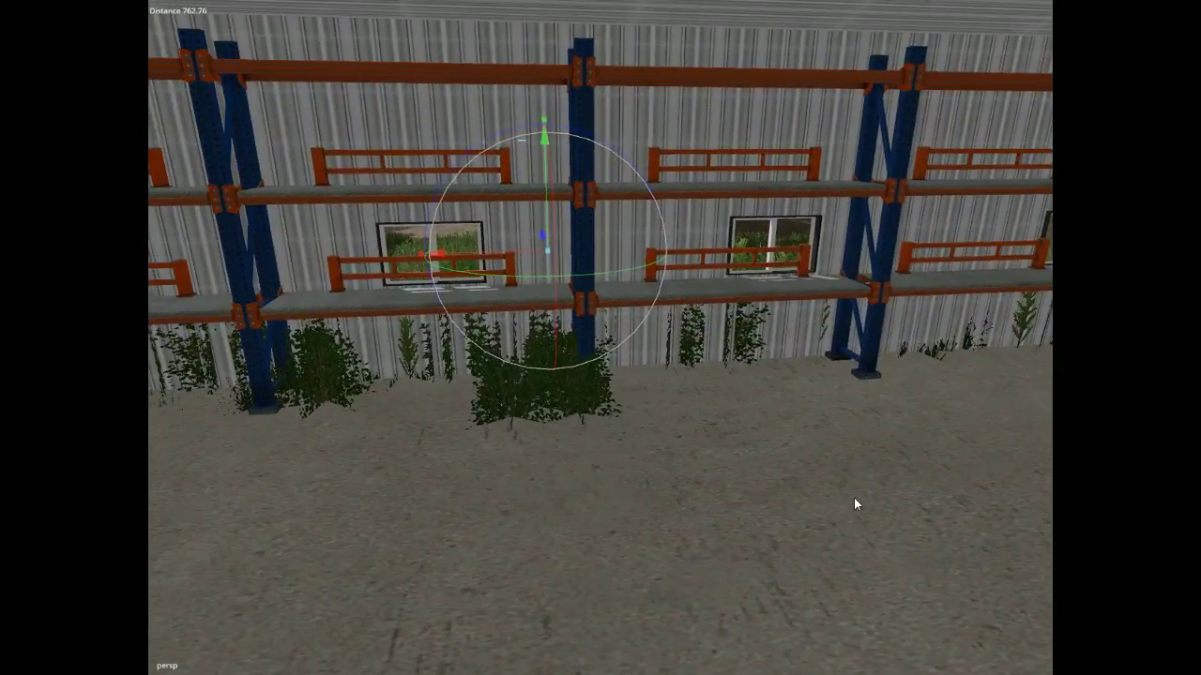
left_click(212, 2)
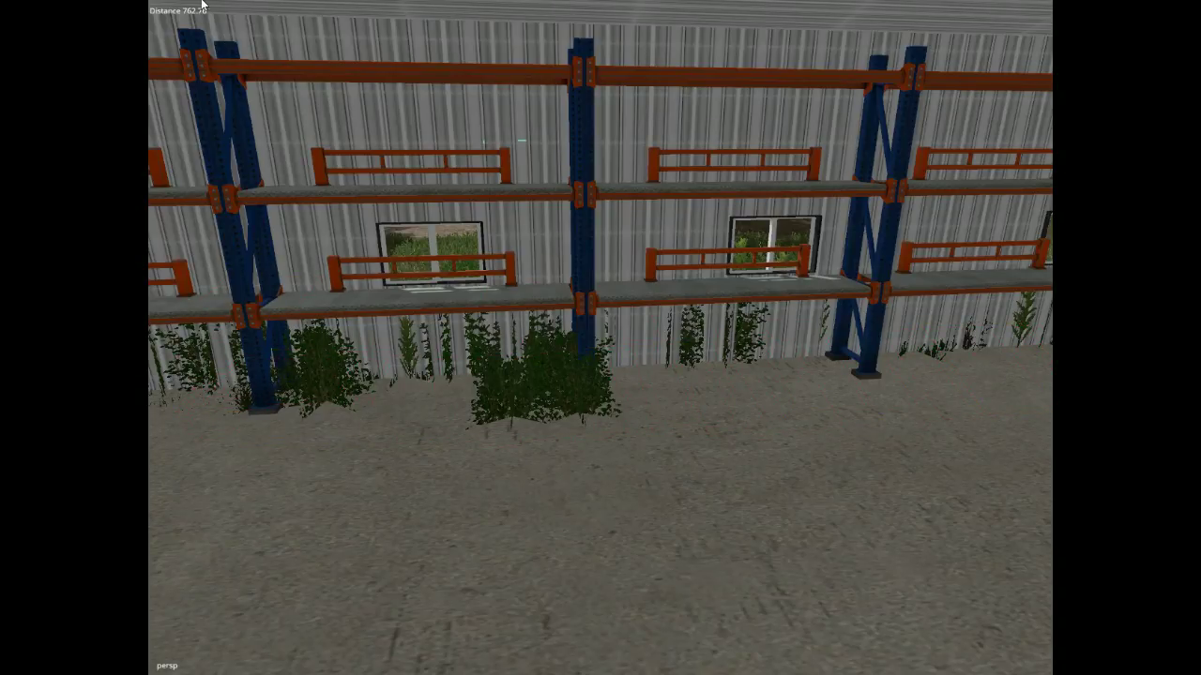
left_click_drag(408, 376, 567, 377, "alt")
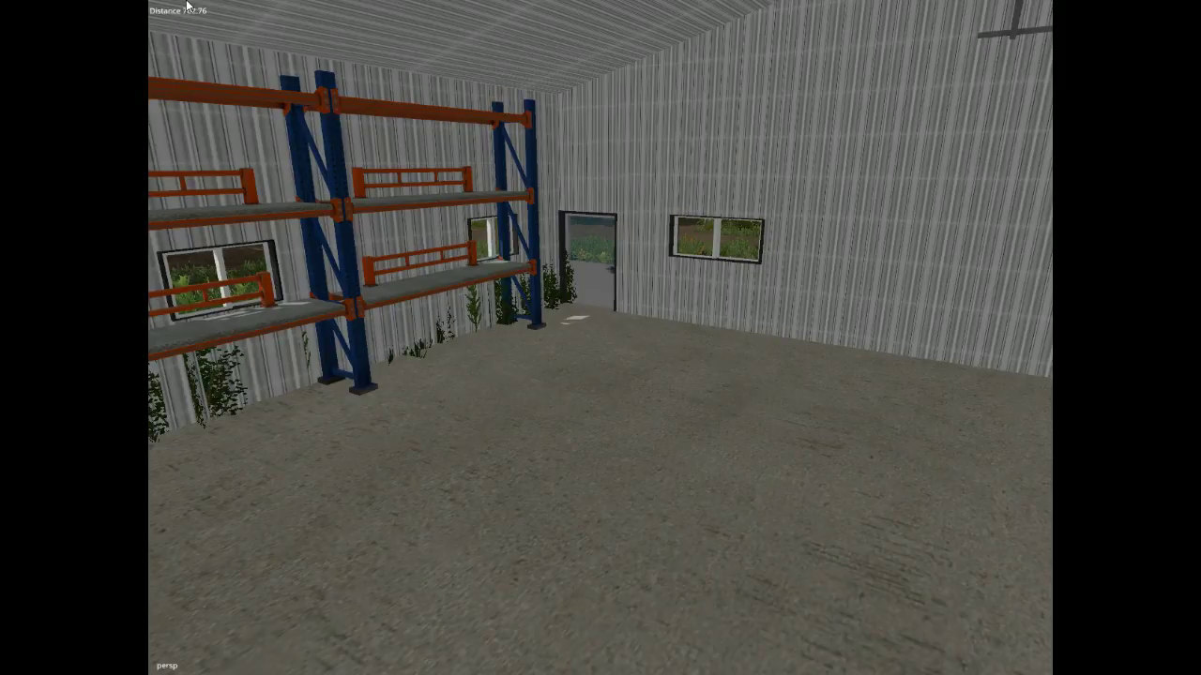
left_click_drag(469, 474, 225, 513, "alt")
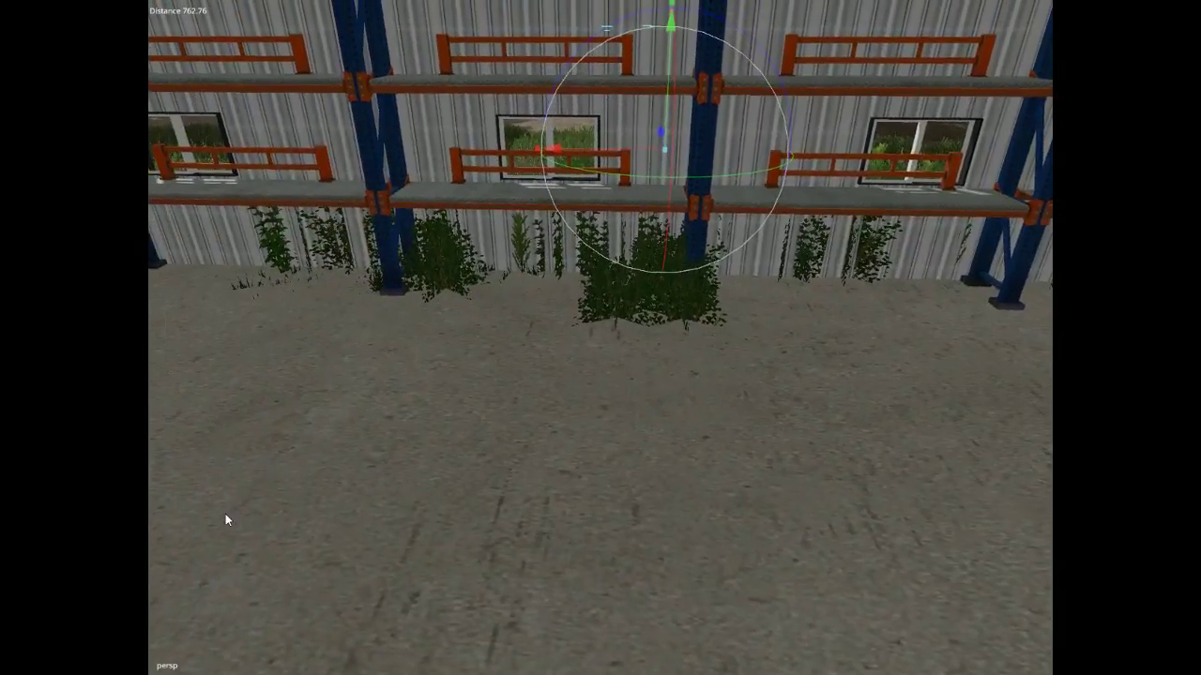
left_click(250, 2)
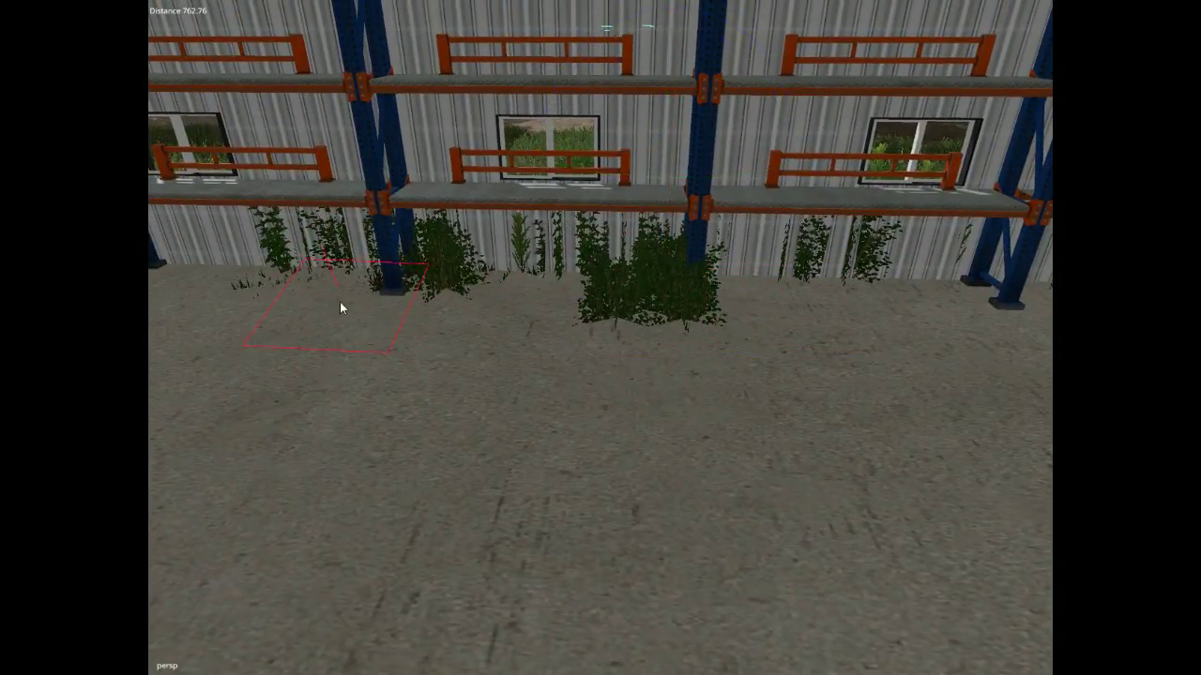
left_click(207, 1)
left_click_drag(410, 362, 281, 321, "alt")
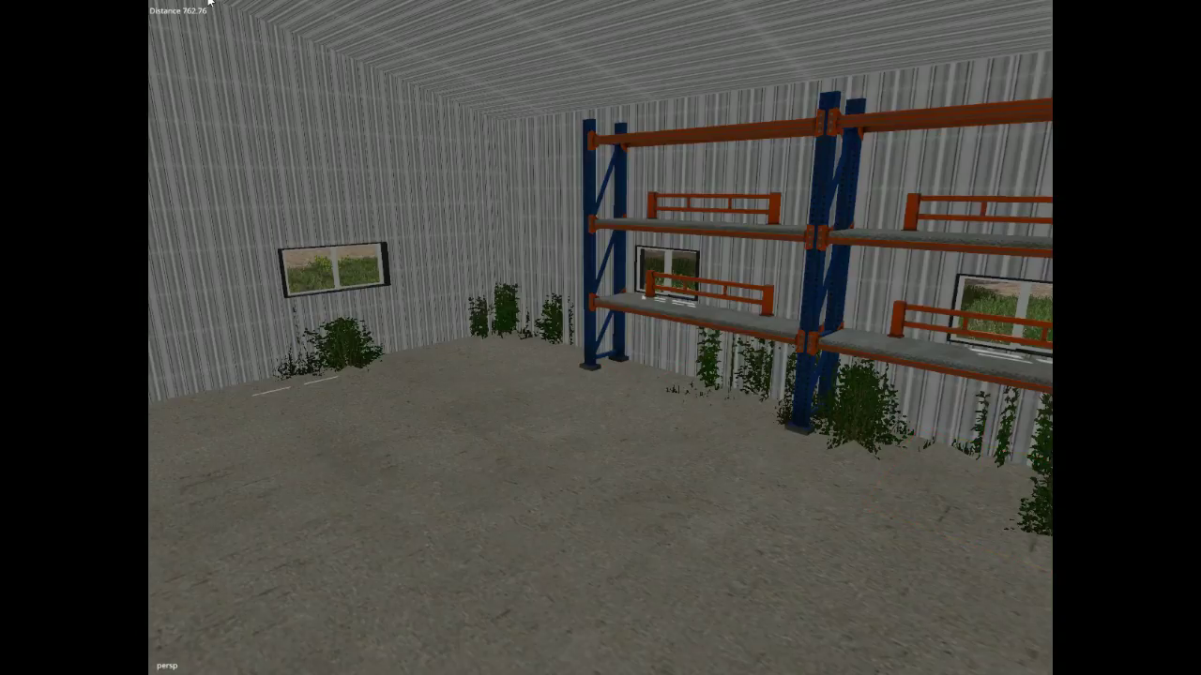
left_click_drag(372, 356, 652, 476, "alt")
key("Escape")
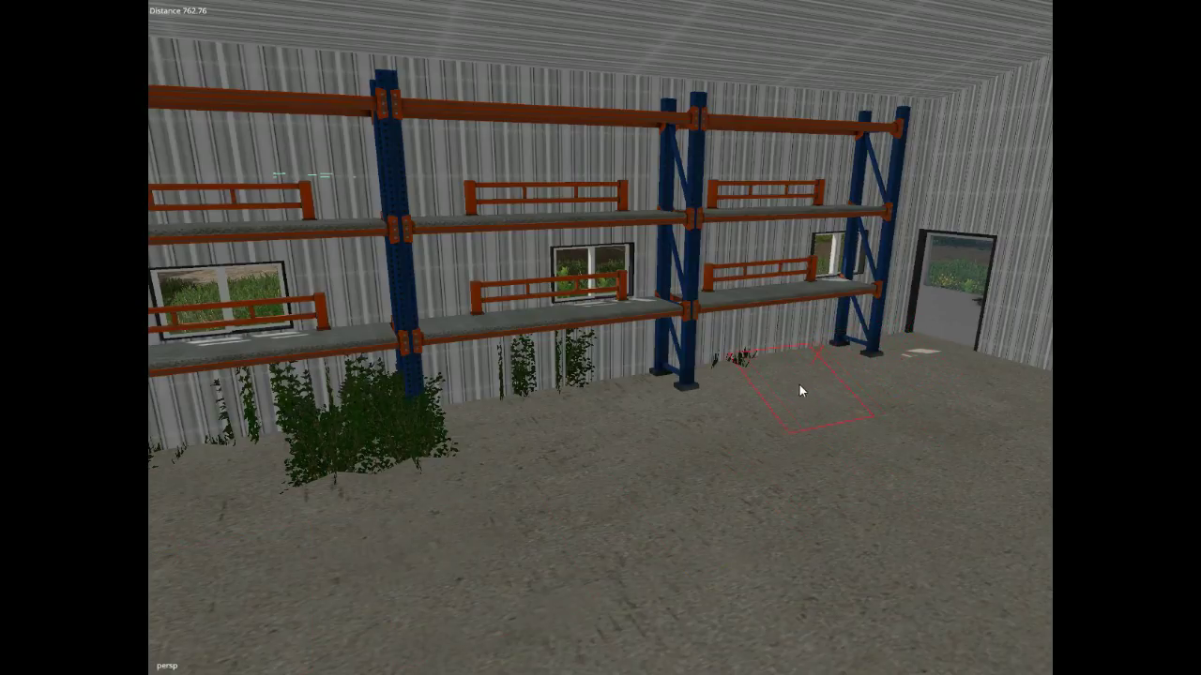
left_click_drag(800, 391, 225, 492)
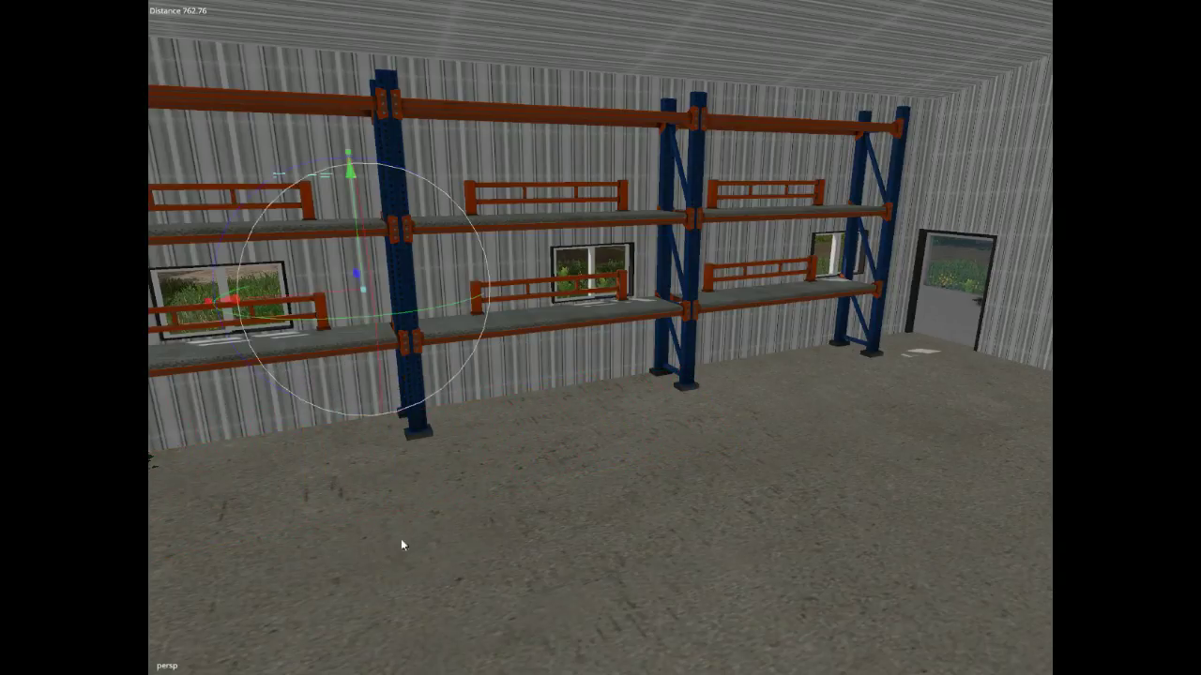
Erase the remaining plants inside the shed along the end wall, in the corner and beneath the nearest rack bays with the foliage brush.
left_click_drag(401, 538, 177, 514, "alt")
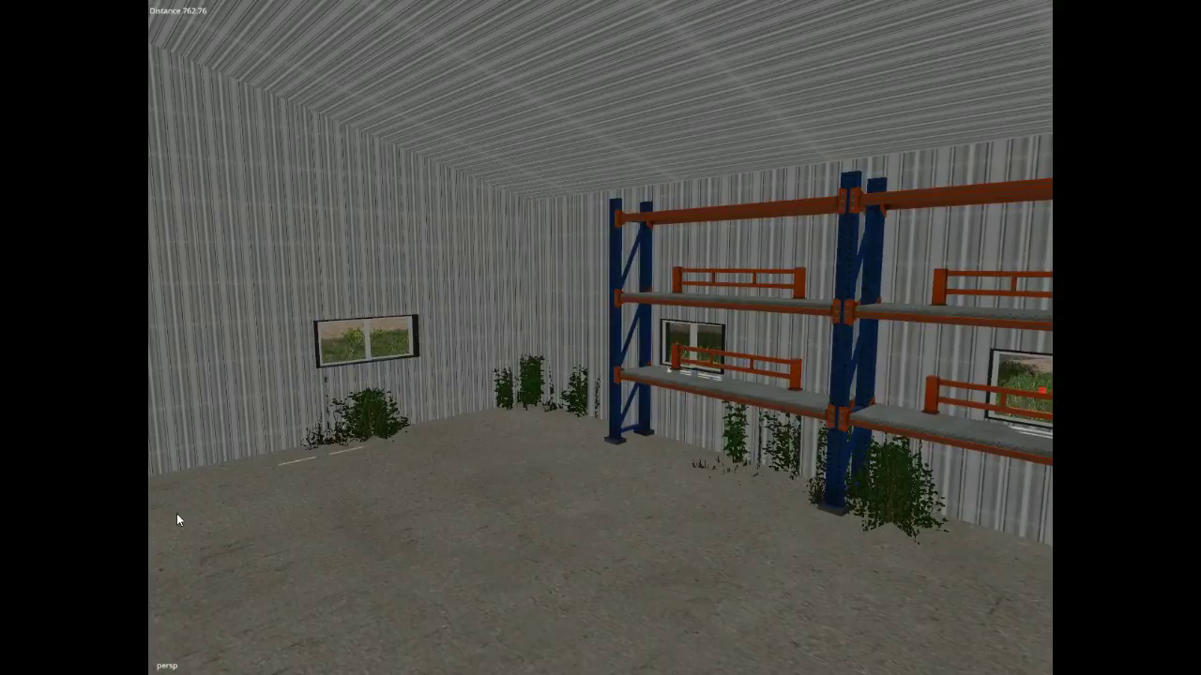
left_click_drag(338, 492, 352, 481)
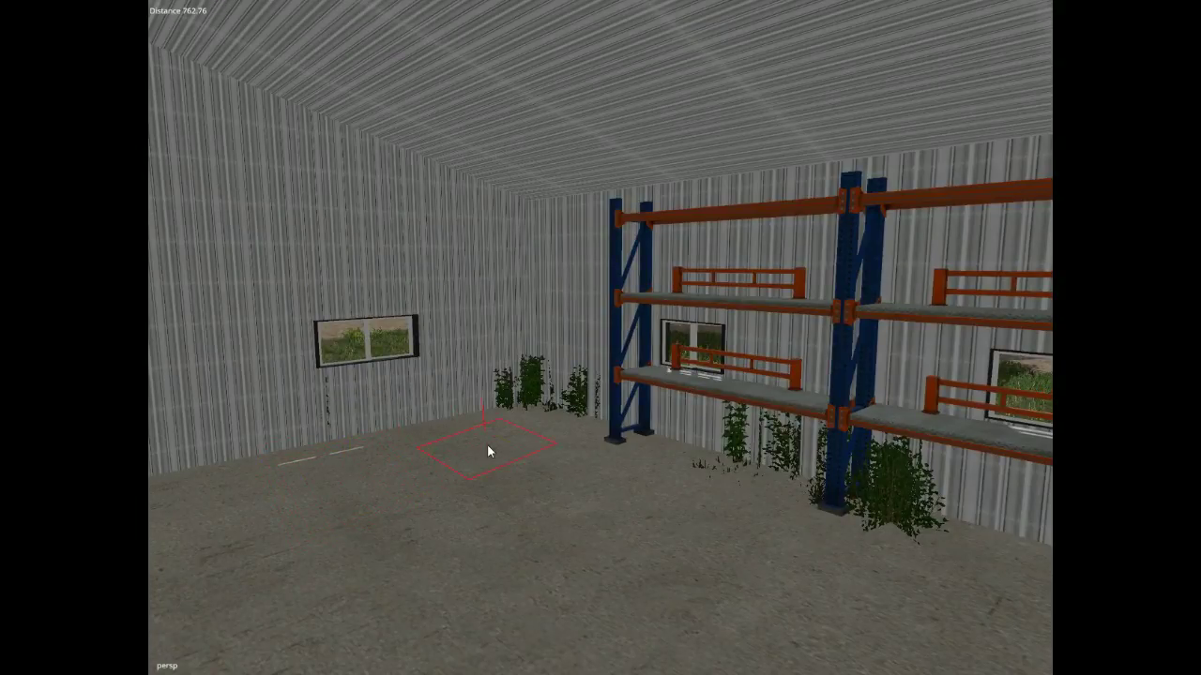
mouse_move(487, 451)
left_mouse_down()
mouse_move(528, 421)
mouse_move(546, 423)
mouse_move(678, 482)
mouse_move(836, 522)
mouse_move(592, 534)
left_mouse_up()
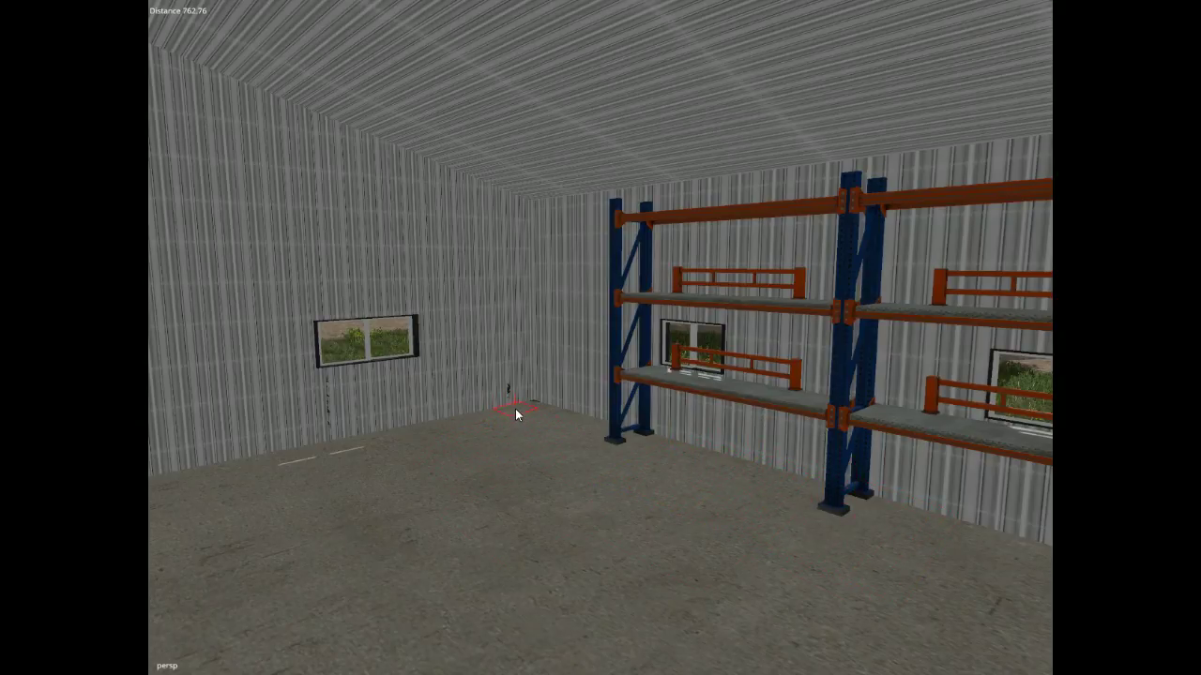
left_click_drag(507, 404, 333, 438)
Inspect the cleared pallet rack inside the shed, and examine the building's exterior from its window side, gable end and four-door front.
left_click_drag(570, 630, 674, 611, "alt")
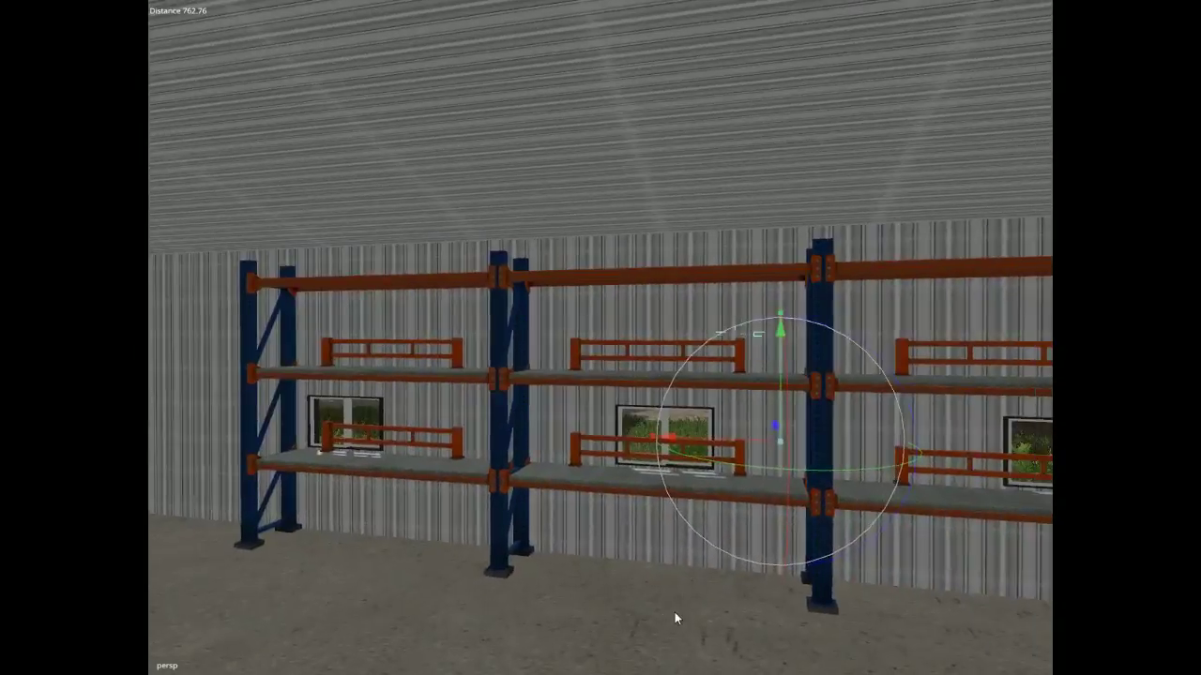
scroll(674, 612, "up", 3)
right_click_drag(705, 621, 385, 657)
left_click_drag(386, 656, 206, 657, "alt")
scroll(206, 657, "down", 3)
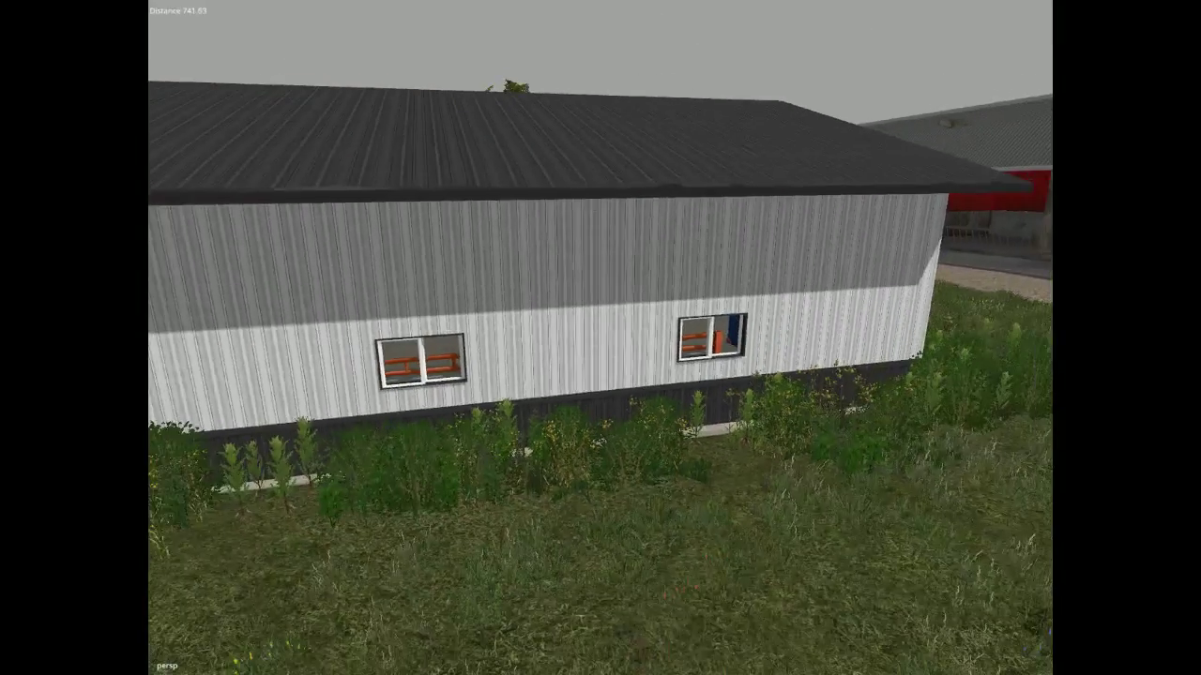
right_click_drag(324, 634, 1050, 483)
key("w")
key("w")
right_click_drag(844, 506, 1041, 511)
key("s")
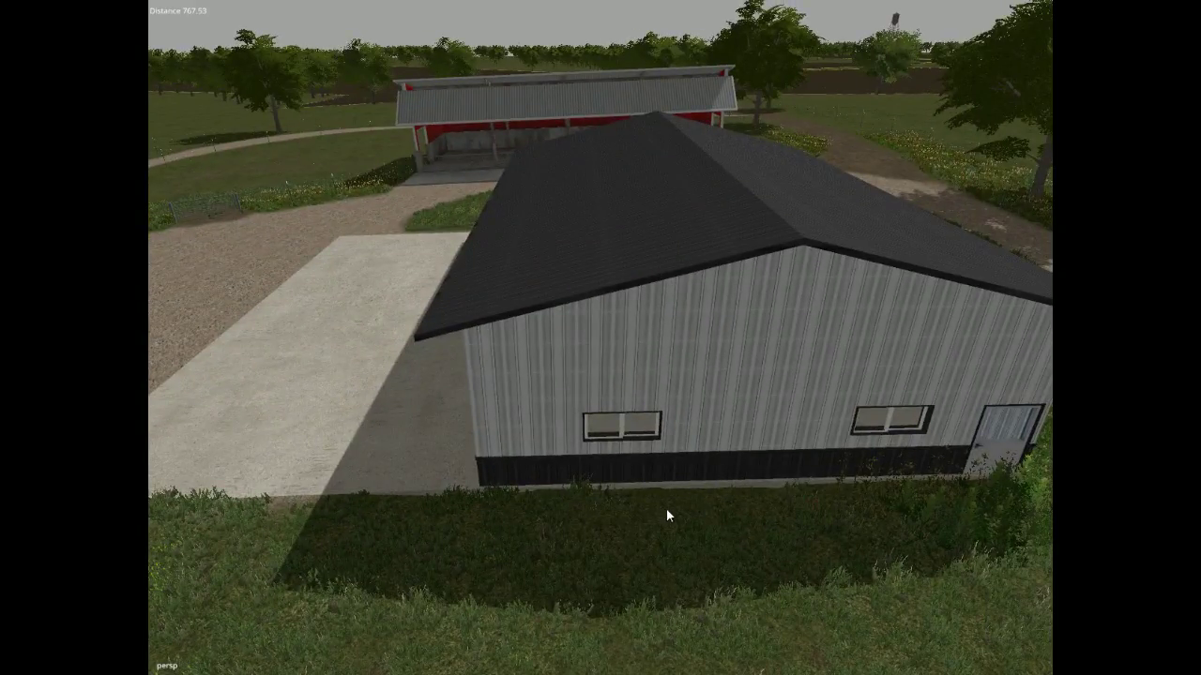
right_click_drag(678, 547, 524, 514)
key("w")
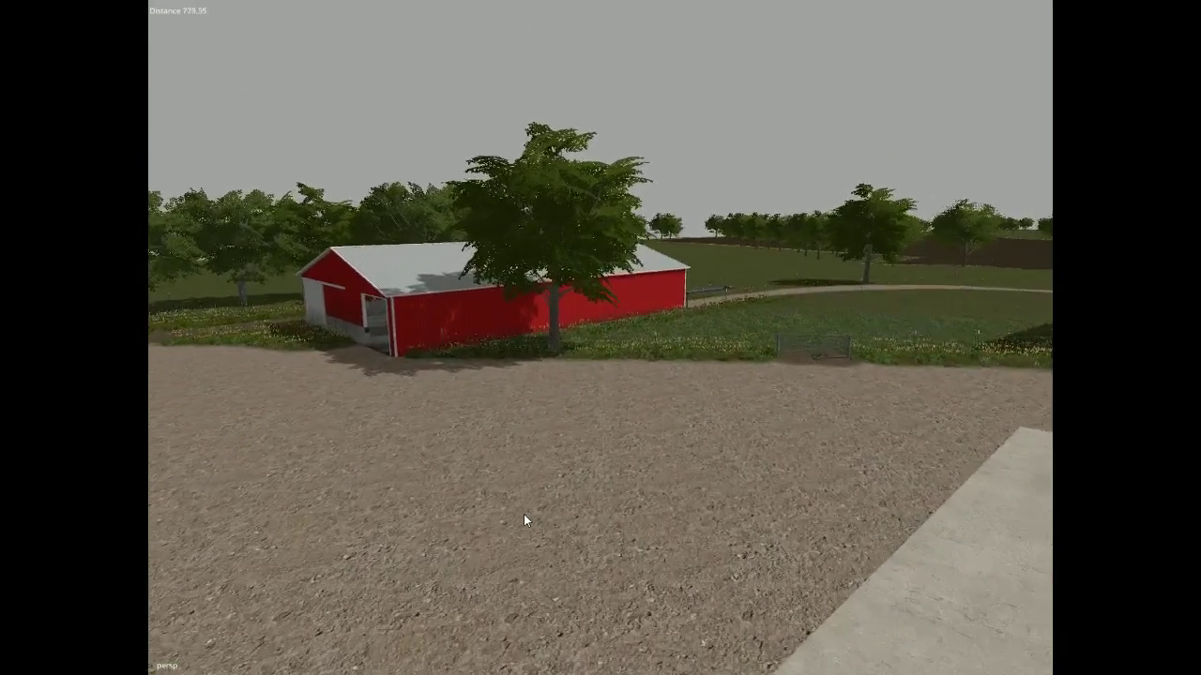
right_click_drag(613, 468, 710, 536)
scroll(946, 493, "down", 12)
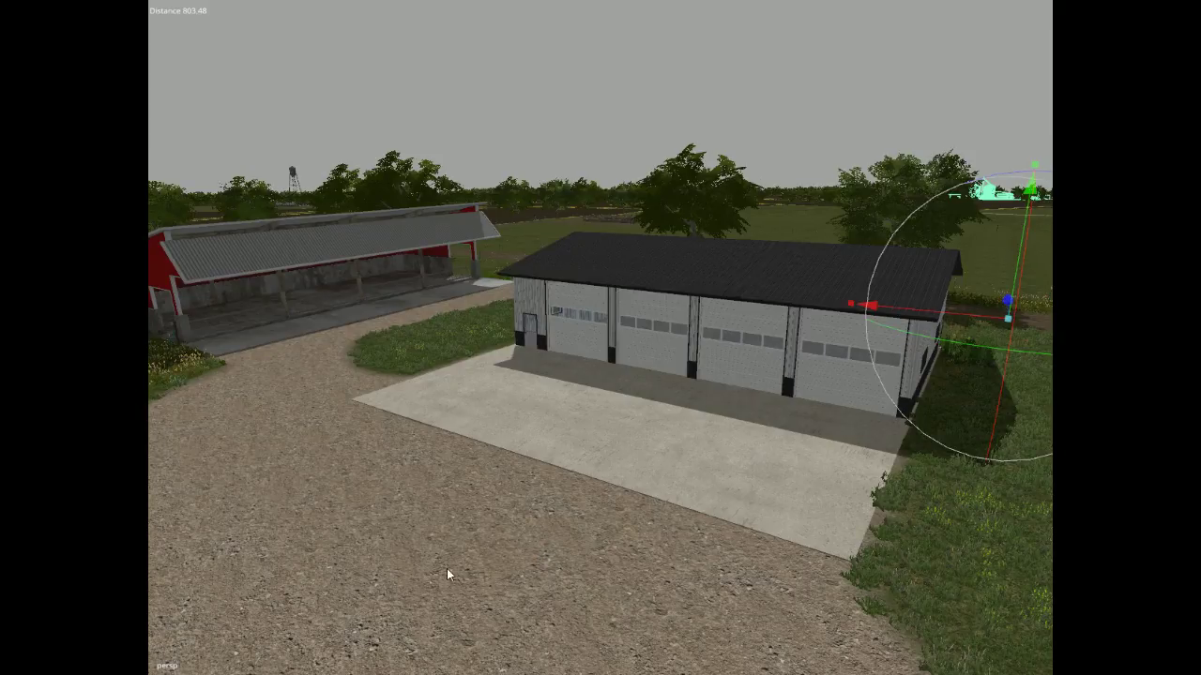
Survey the farmyard around the four-door shed, including the tree-lined farmhouse and the neighbouring open-fronted shed.
left_click_drag(303, 637, 282, 586, "alt")
left_click_drag(204, 593, 527, 542, "alt")
left_click_drag(140, 614, 564, 602, "alt")
left_click_drag(576, 536, 877, 549, "alt")
right_click_drag(878, 555, 848, 510)
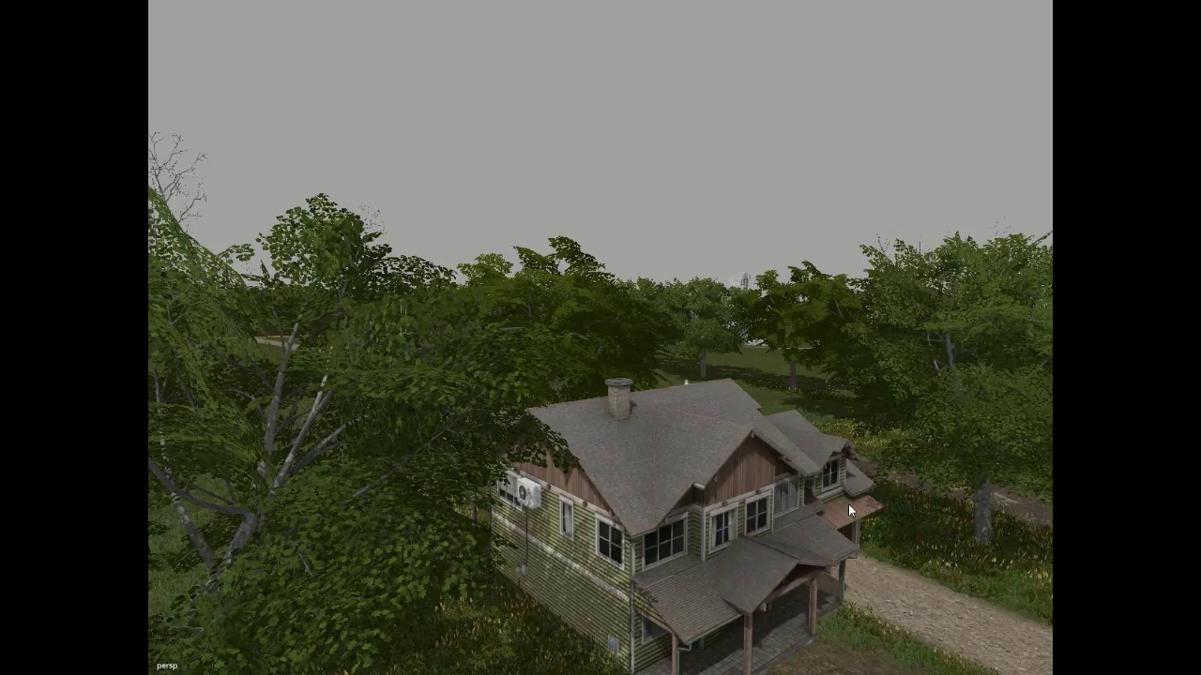
left_click_drag(737, 538, 284, 516, "alt")
scroll(522, 554, "down", 4)
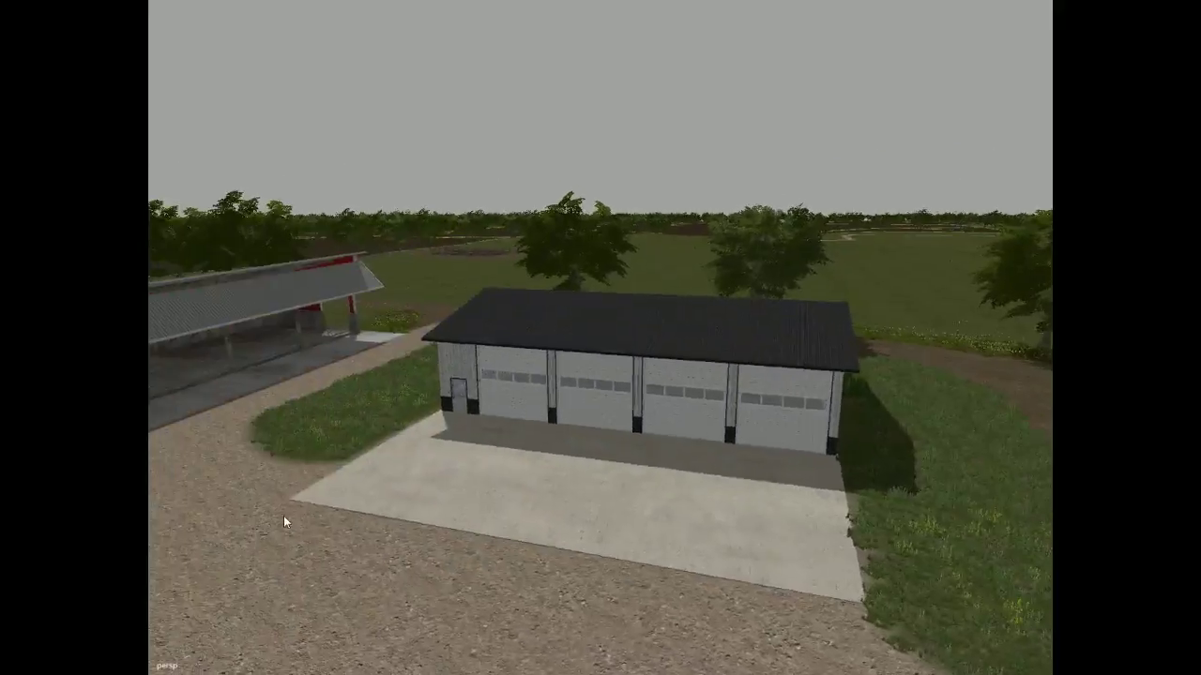